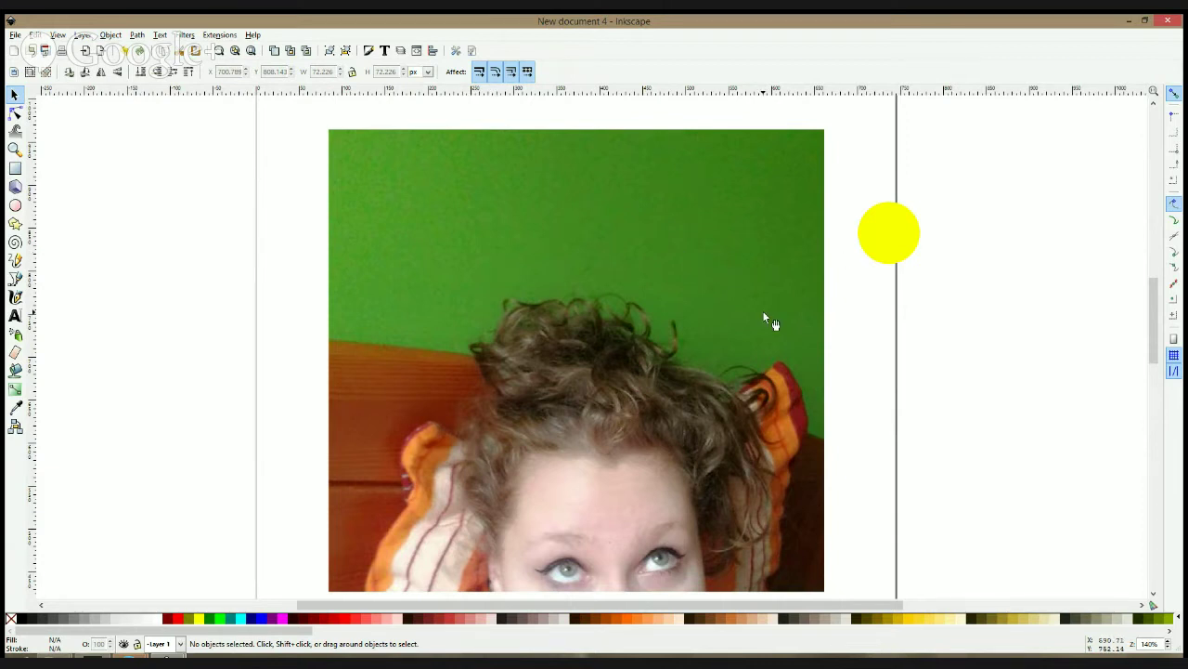
- Move and resize the yellow circle outside the page, and delete it
{"action": "scroll", "coordinate": [767, 320], "scroll_direction": "down", "scroll_amount": 4}
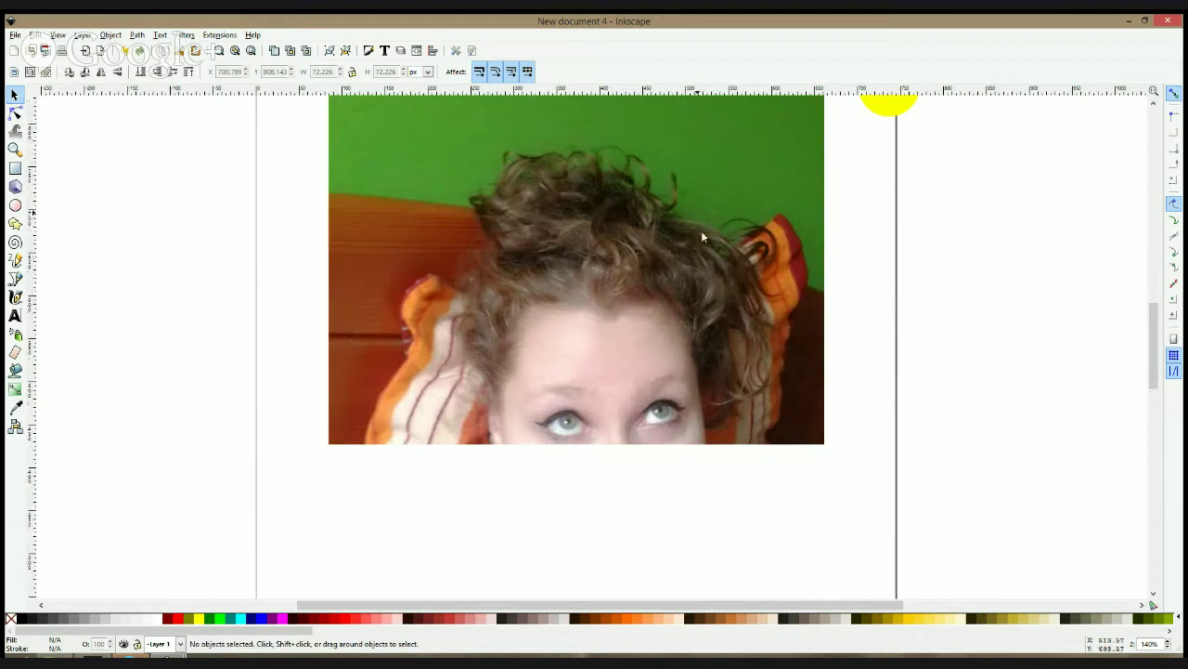
{"action": "scroll", "coordinate": [702, 238], "scroll_direction": "up", "scroll_amount": 2}
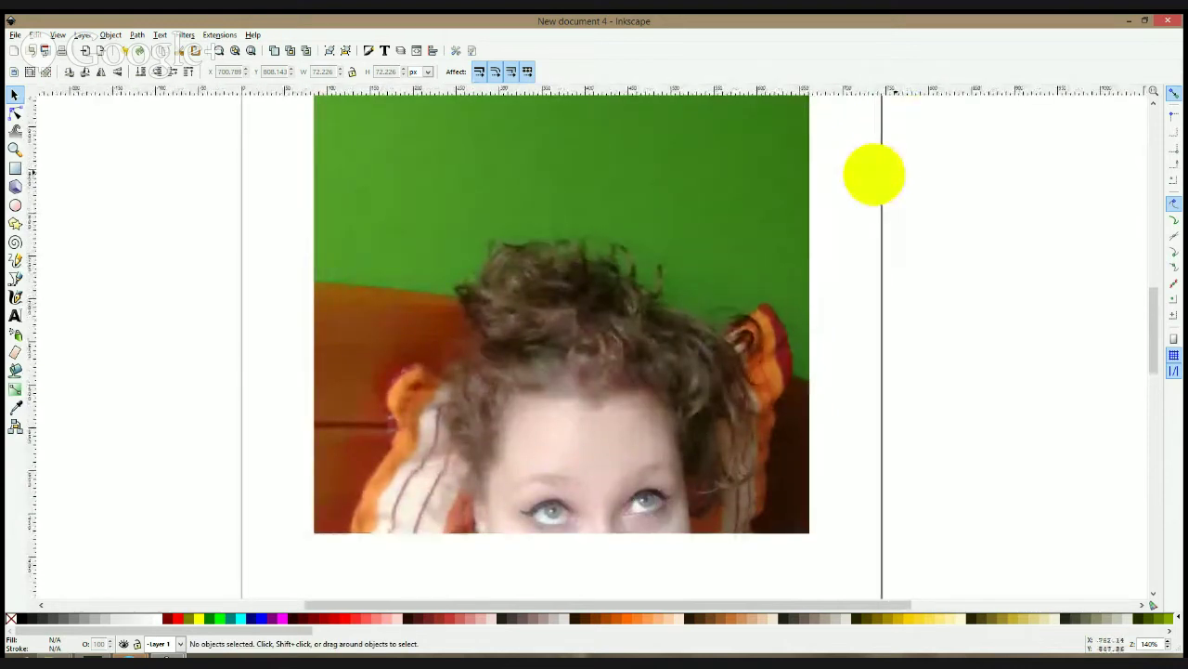
{"action": "left_click", "coordinate": [897, 177]}
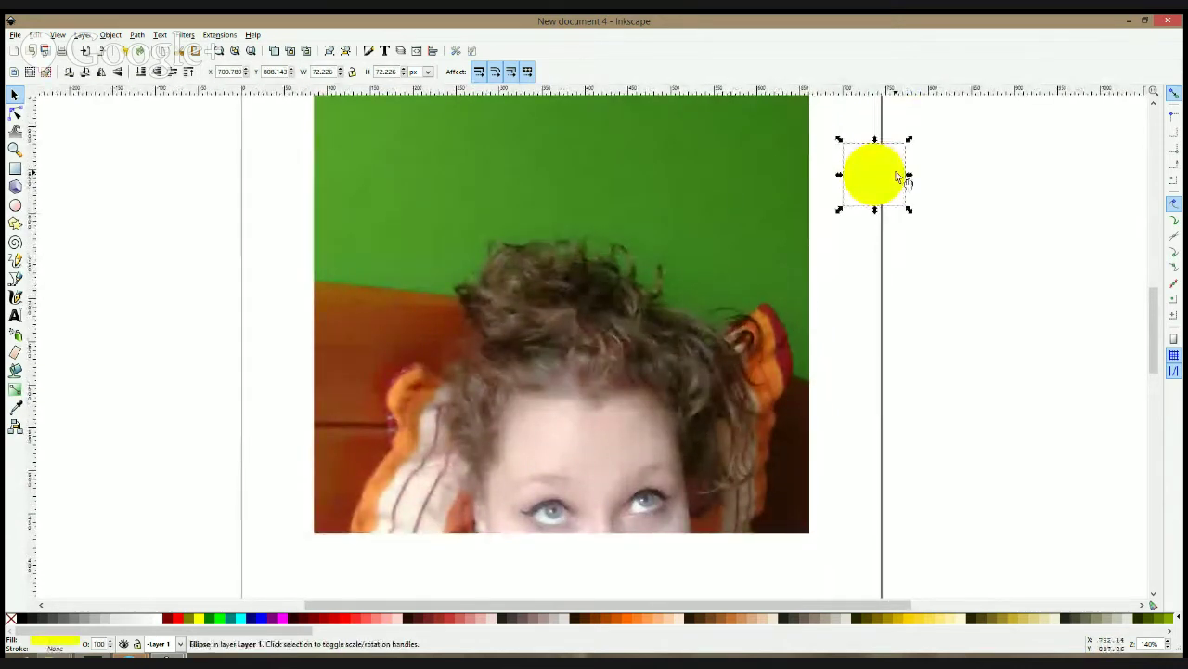
{"action": "left_click_drag", "start_coordinate": [893, 188], "coordinate": [1027, 200]}
{"action": "left_click_drag", "start_coordinate": [1066, 236], "coordinate": [820, 255]}
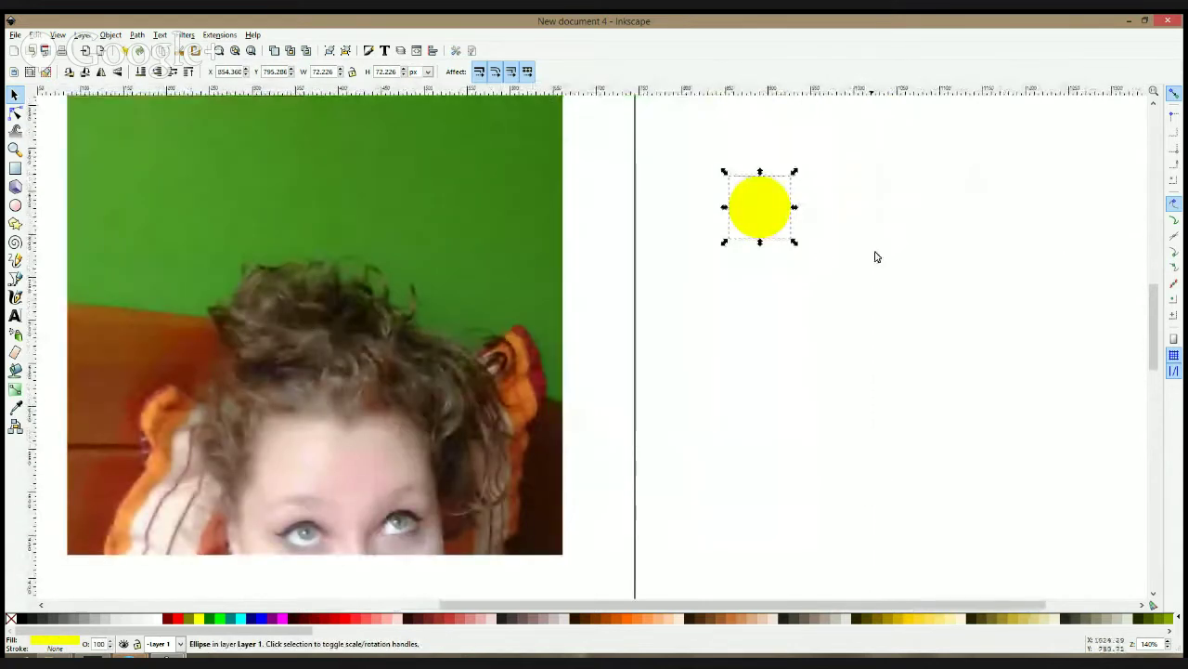
{"action": "left_click_drag", "start_coordinate": [794, 173], "coordinate": [752, 230]}
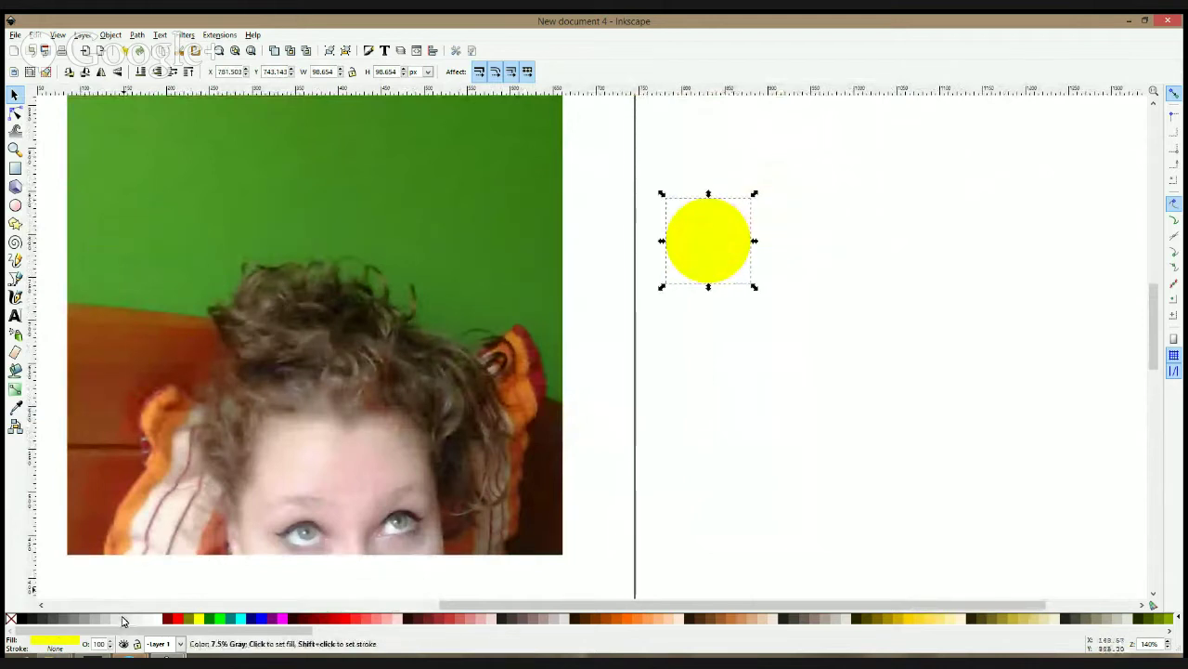
{"action": "key", "text": "Delete"}
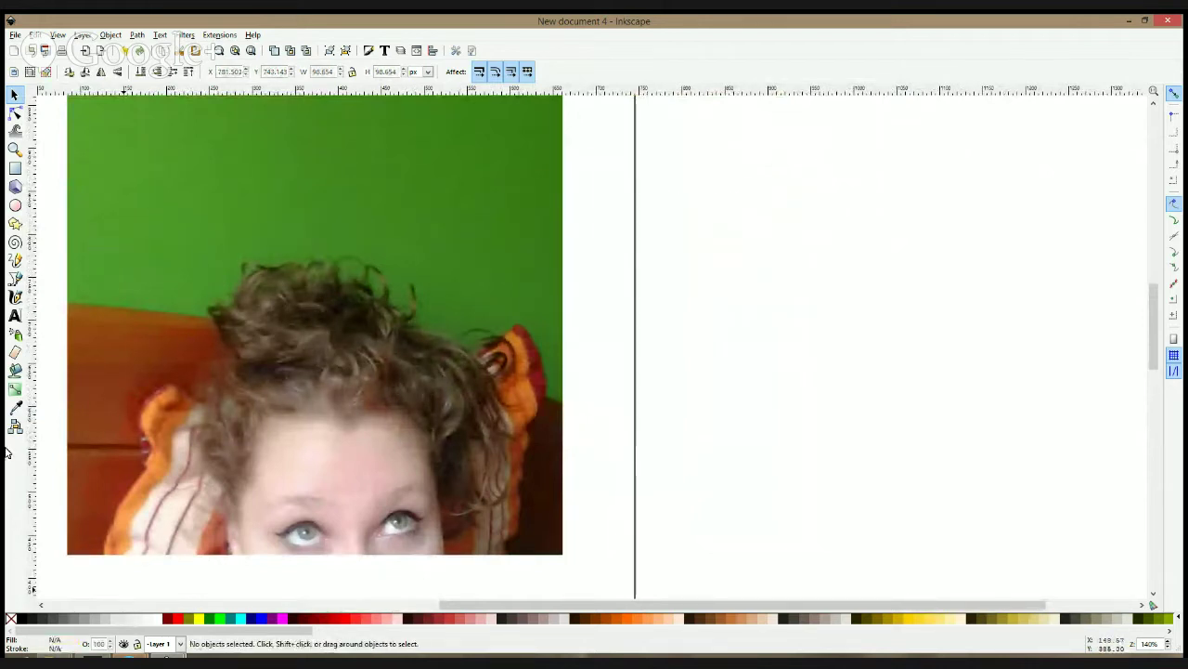
{"action": "left_click", "coordinate": [15, 279]}
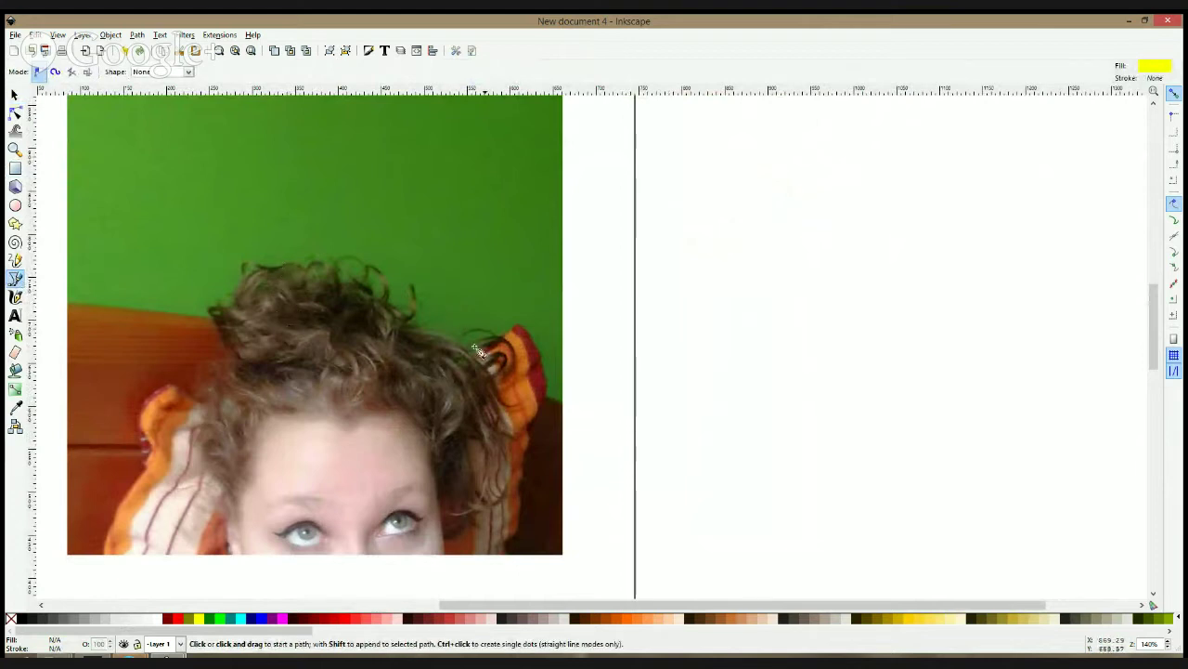
{"action": "left_click_drag", "start_coordinate": [361, 229], "coordinate": [420, 258]}
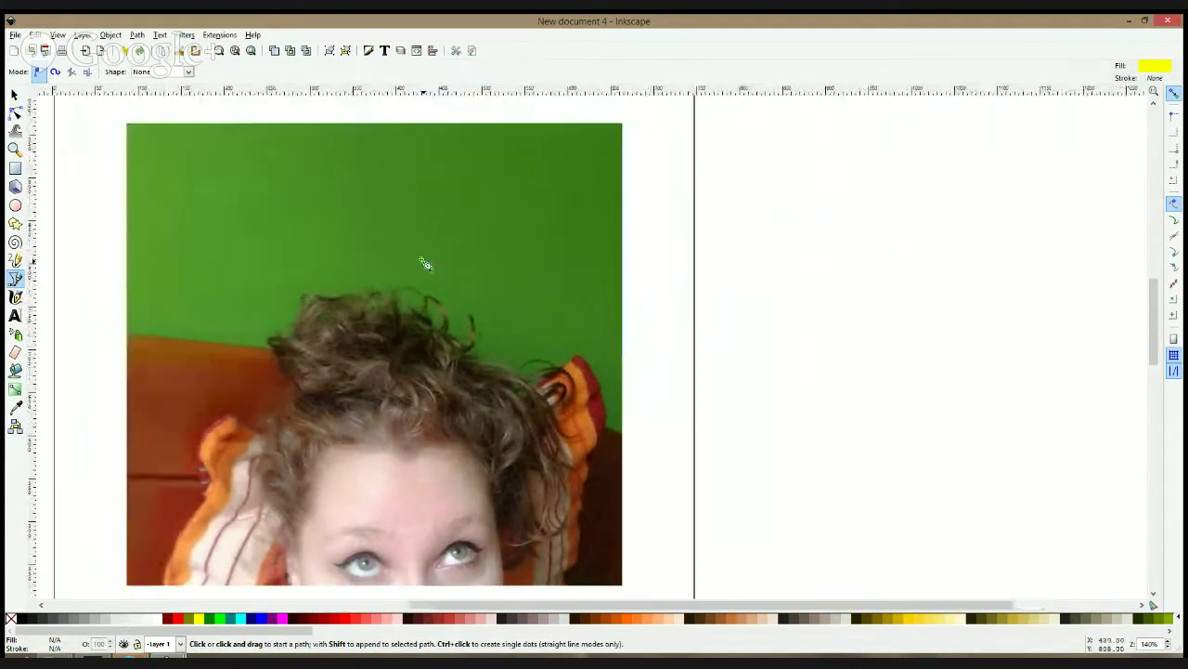
{"action": "scroll", "coordinate": [341, 299], "scroll_direction": "up", "scroll_amount": 1}
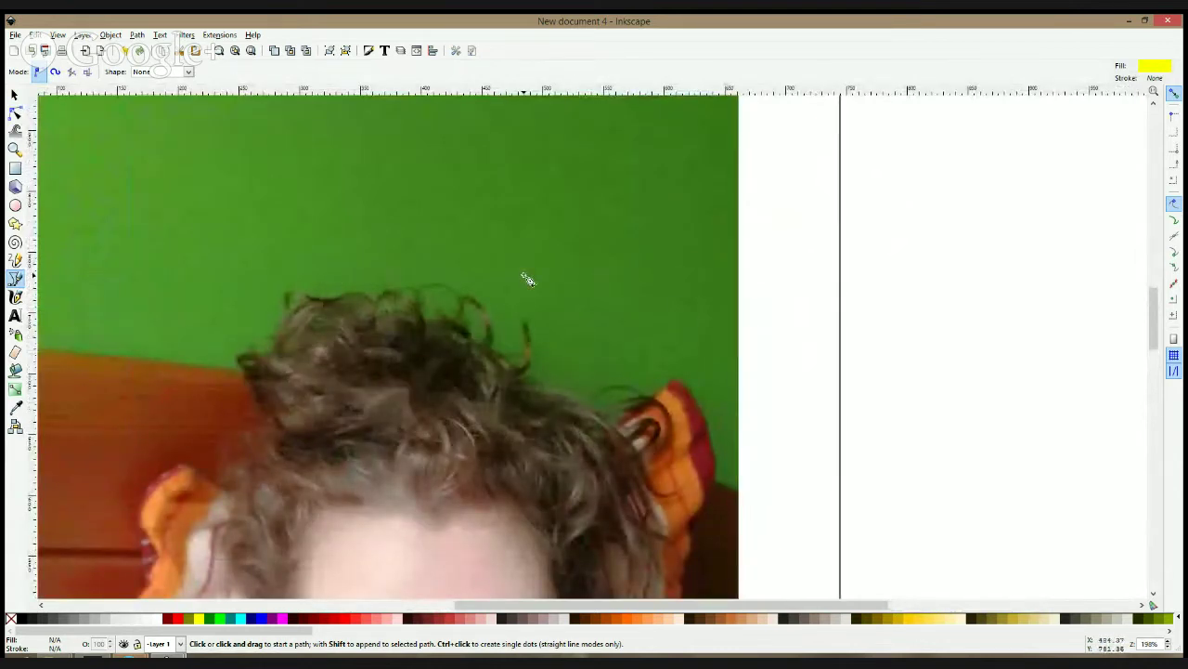
{"action": "left_click", "coordinate": [322, 299]}
{"action": "left_click", "coordinate": [343, 227]}
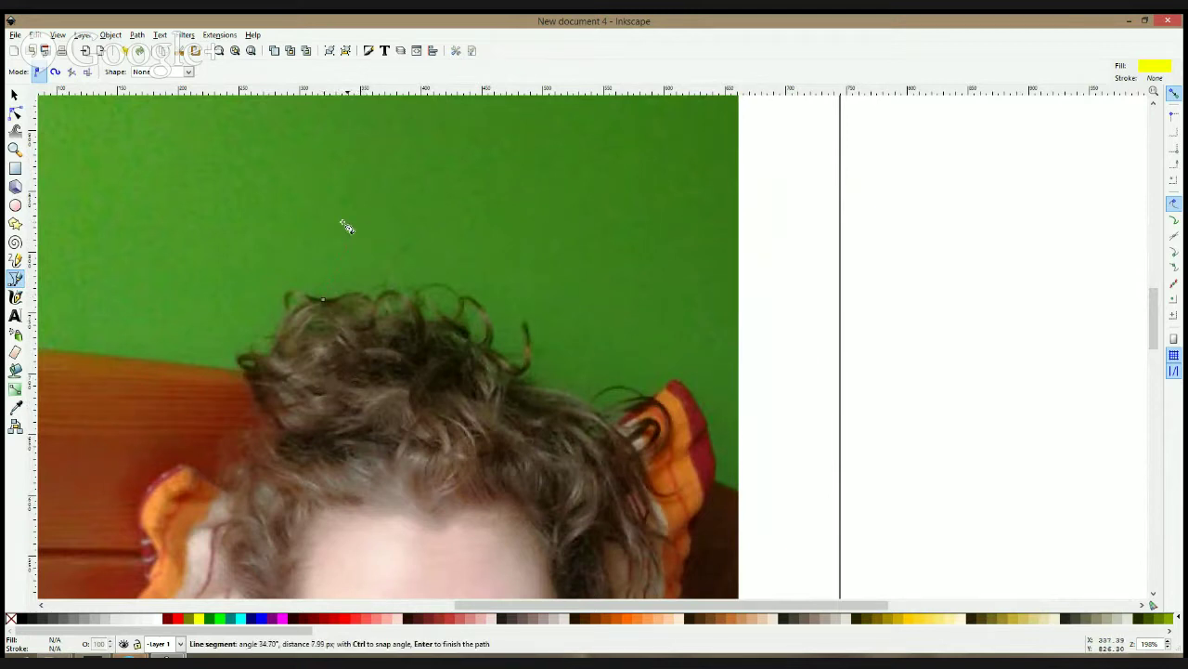
{"action": "left_click", "coordinate": [367, 213]}
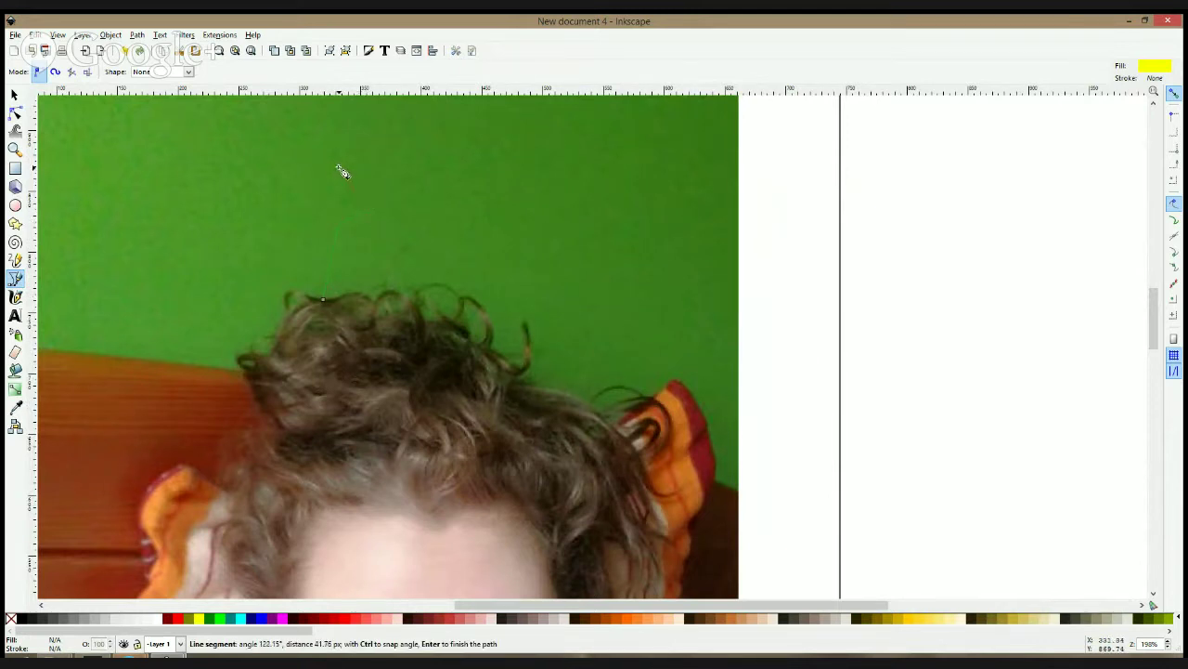
{"action": "left_click", "coordinate": [344, 170]}
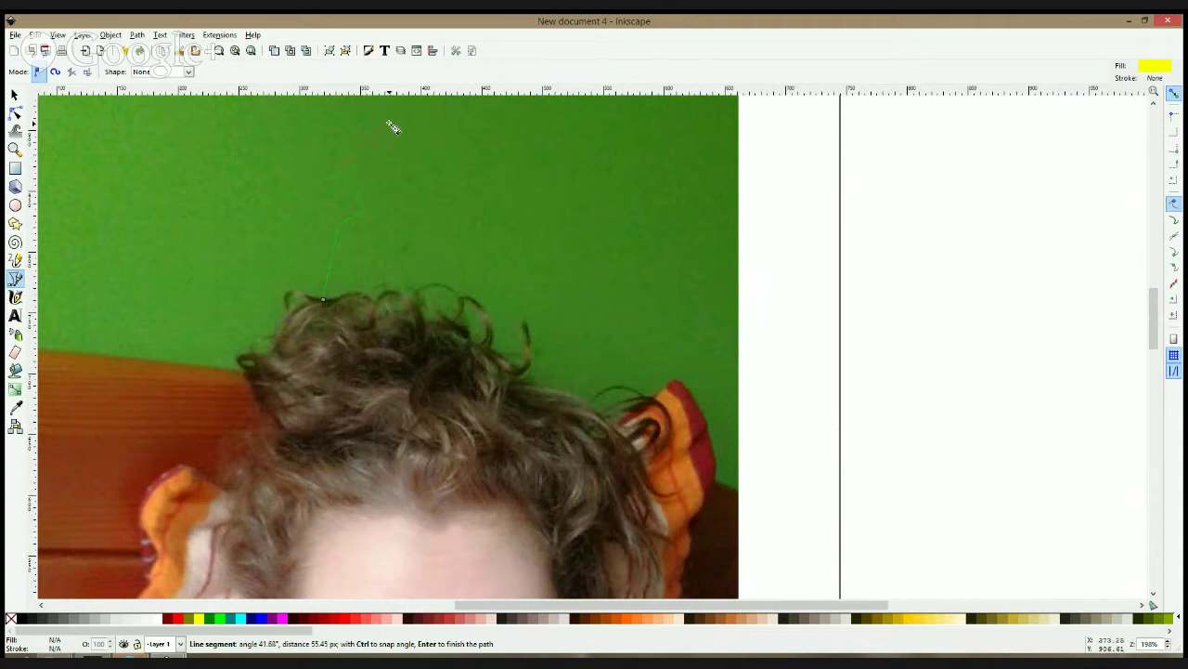
{"action": "key", "text": "Escape"}
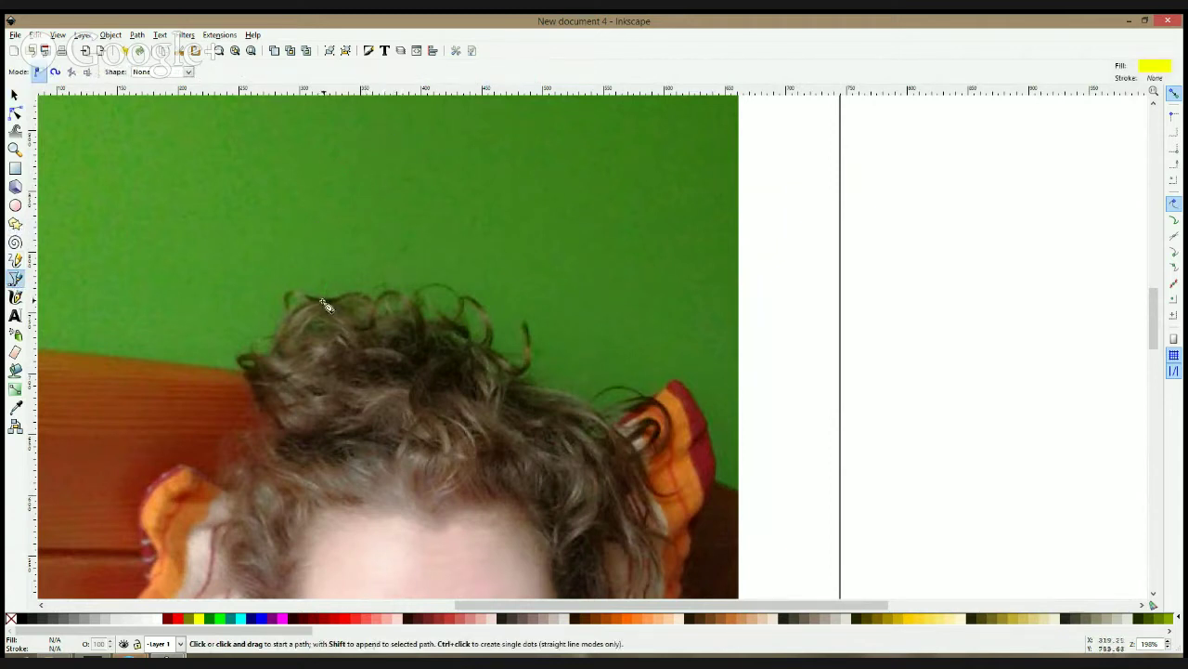
- Draw a closed eight-node yellow Bezier shape with straight segments, a wide head and a narrow neck, rising from the hair
{"action": "left_click", "coordinate": [324, 299]}
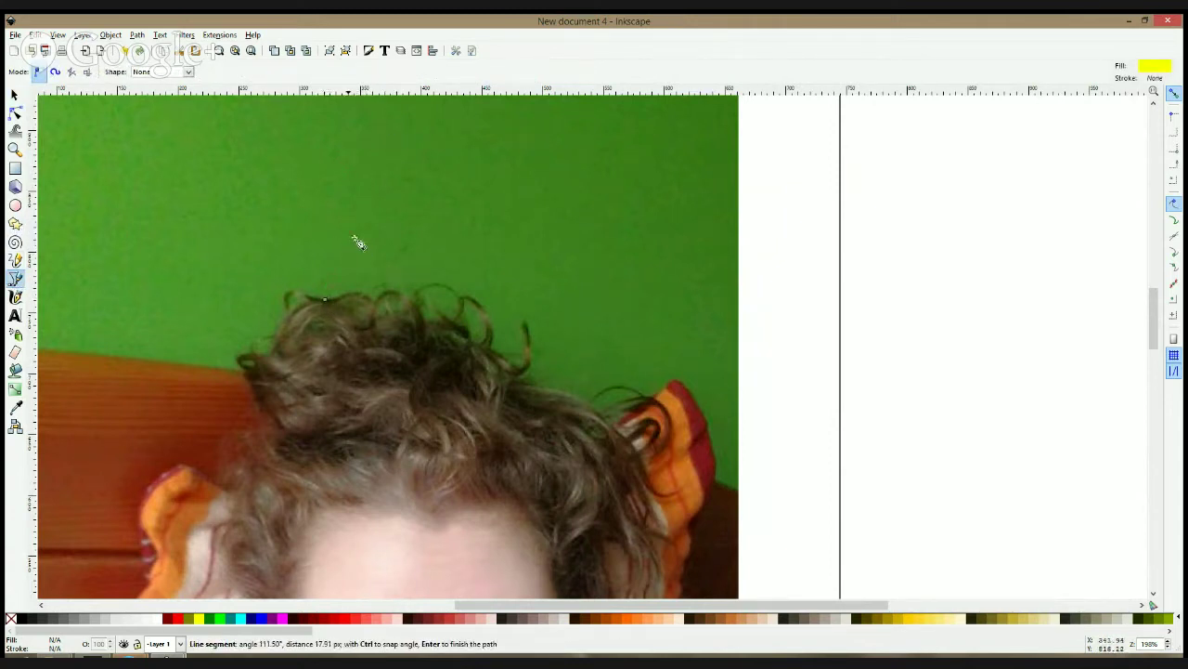
{"action": "left_click", "coordinate": [400, 139]}
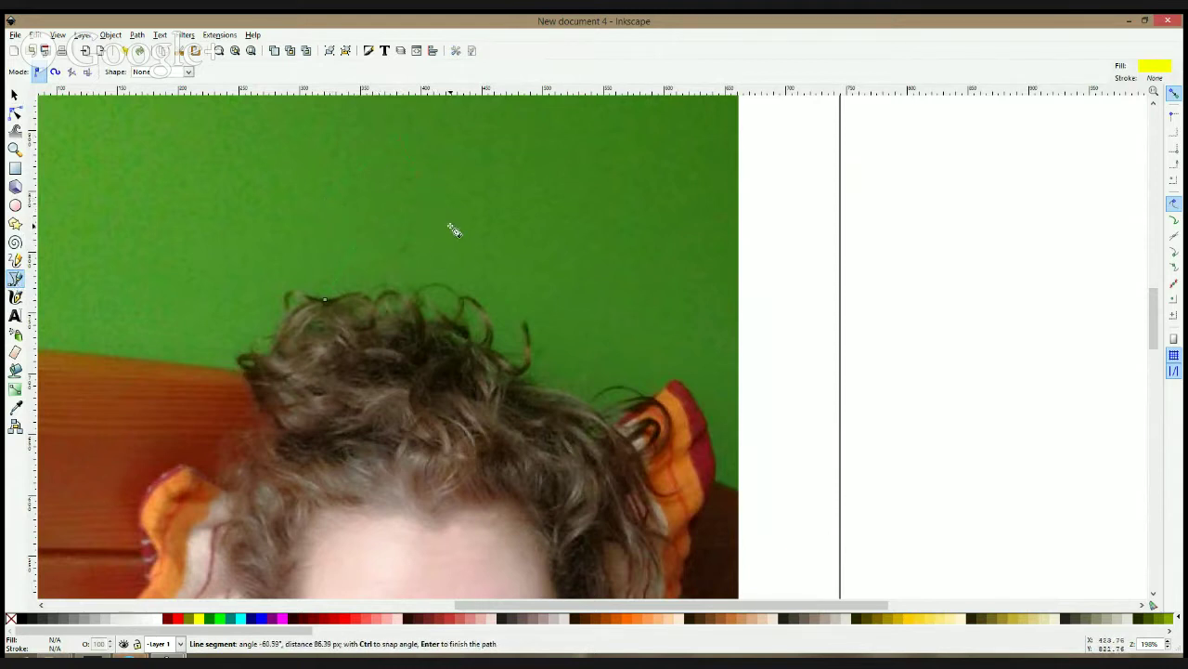
{"action": "left_click", "coordinate": [439, 324]}
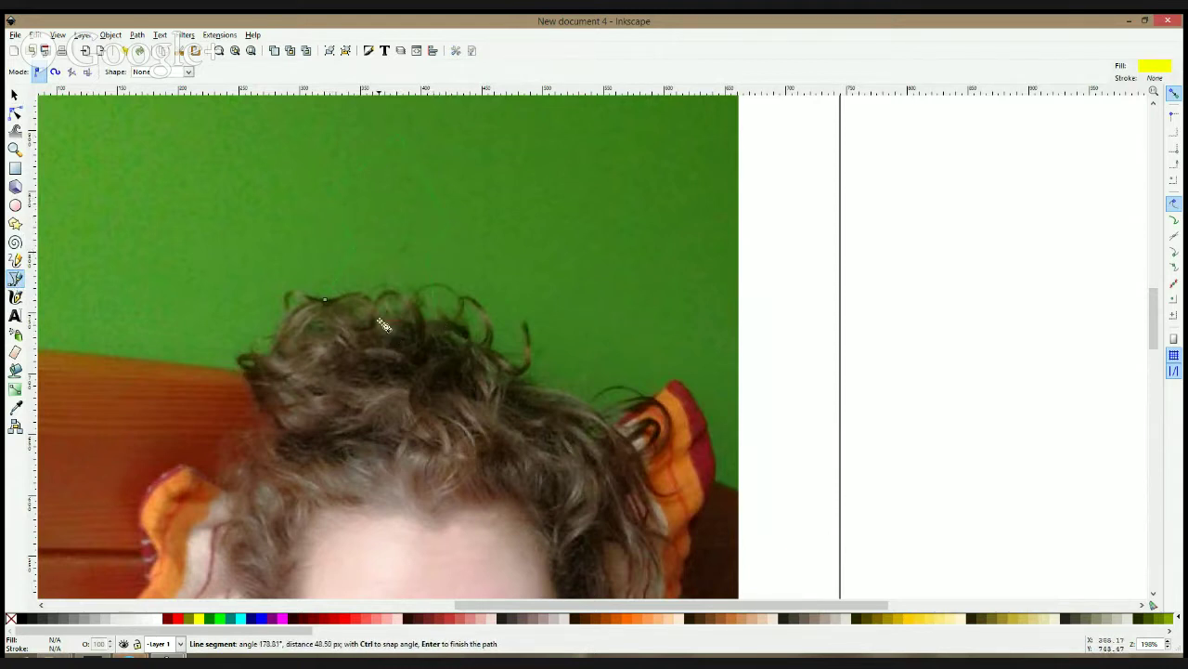
{"action": "left_click", "coordinate": [325, 299]}
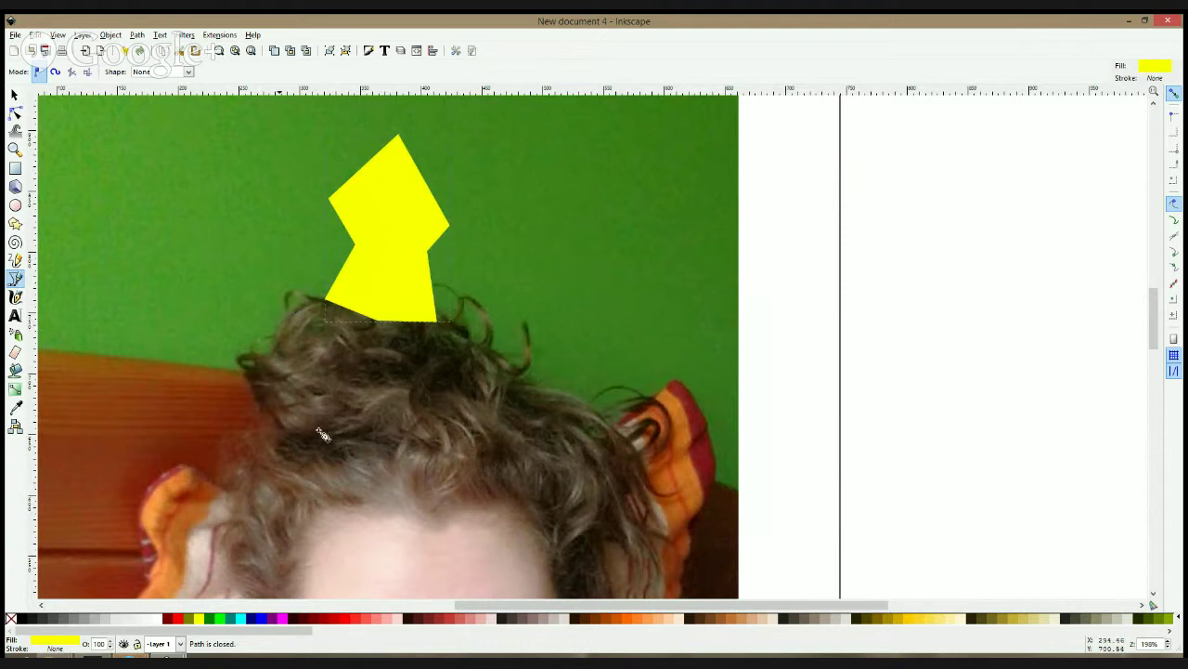
- Smooth the head nodes of the yellow shape and adjust its neck and side nodes into a rounded head with a narrow neck
{"action": "left_click", "coordinate": [15, 112]}
{"action": "left_click_drag", "start_coordinate": [334, 196], "coordinate": [344, 194]}
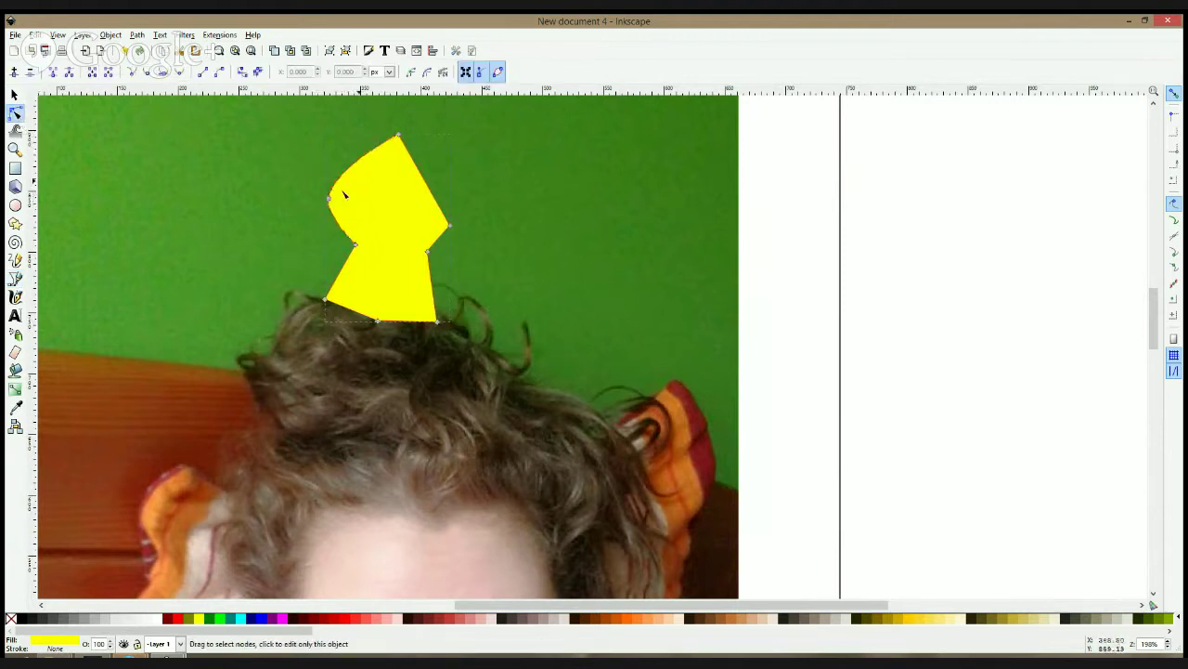
{"action": "left_click", "coordinate": [398, 135], "text": "ctrl"}
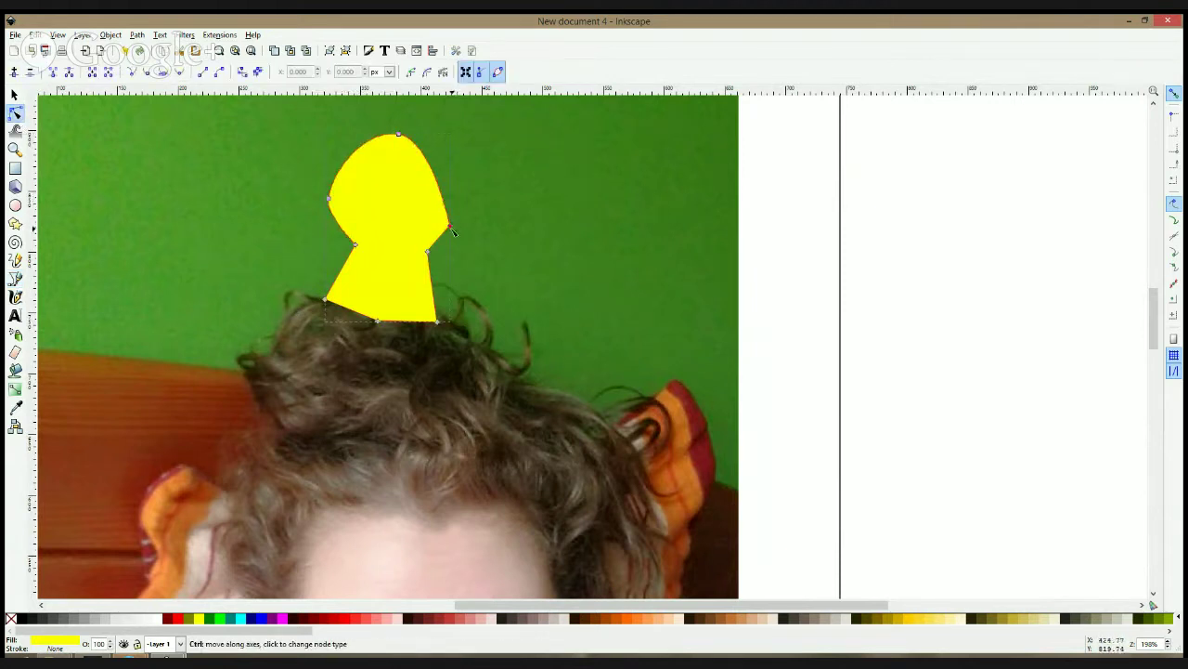
{"action": "left_click", "coordinate": [449, 227], "text": "ctrl"}
{"action": "left_click_drag", "start_coordinate": [399, 135], "coordinate": [405, 151]}
{"action": "left_click_drag", "start_coordinate": [361, 250], "coordinate": [343, 254]}
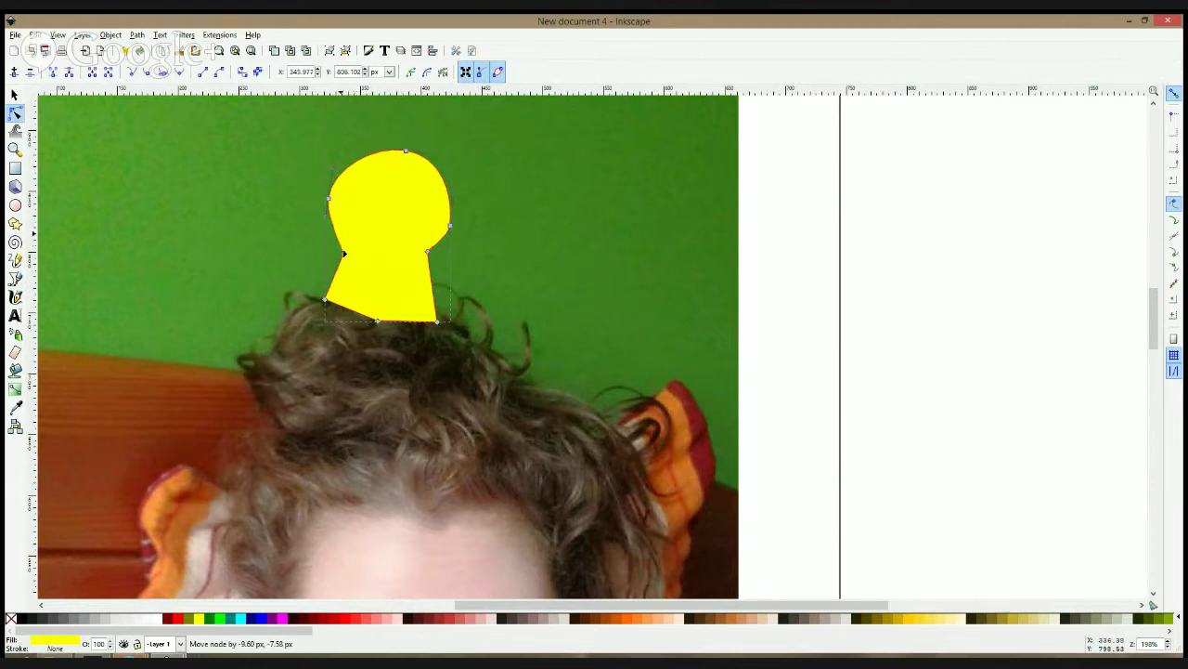
{"action": "left_click_drag", "start_coordinate": [330, 198], "coordinate": [335, 201]}
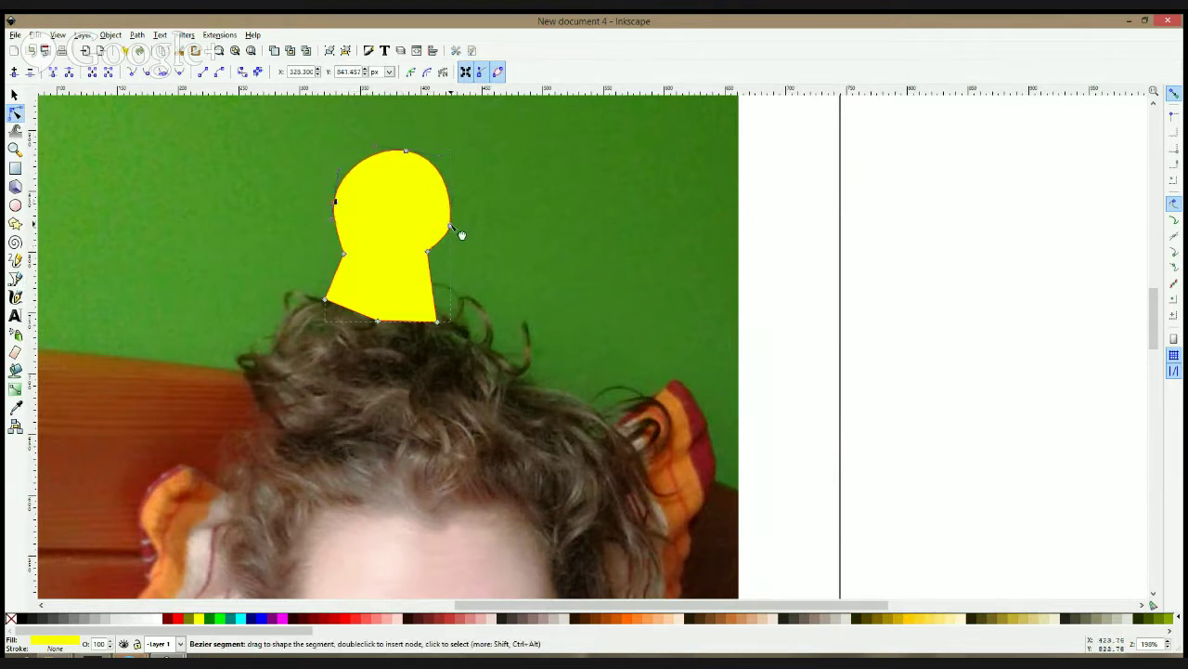
{"action": "left_click_drag", "start_coordinate": [427, 250], "coordinate": [424, 262]}
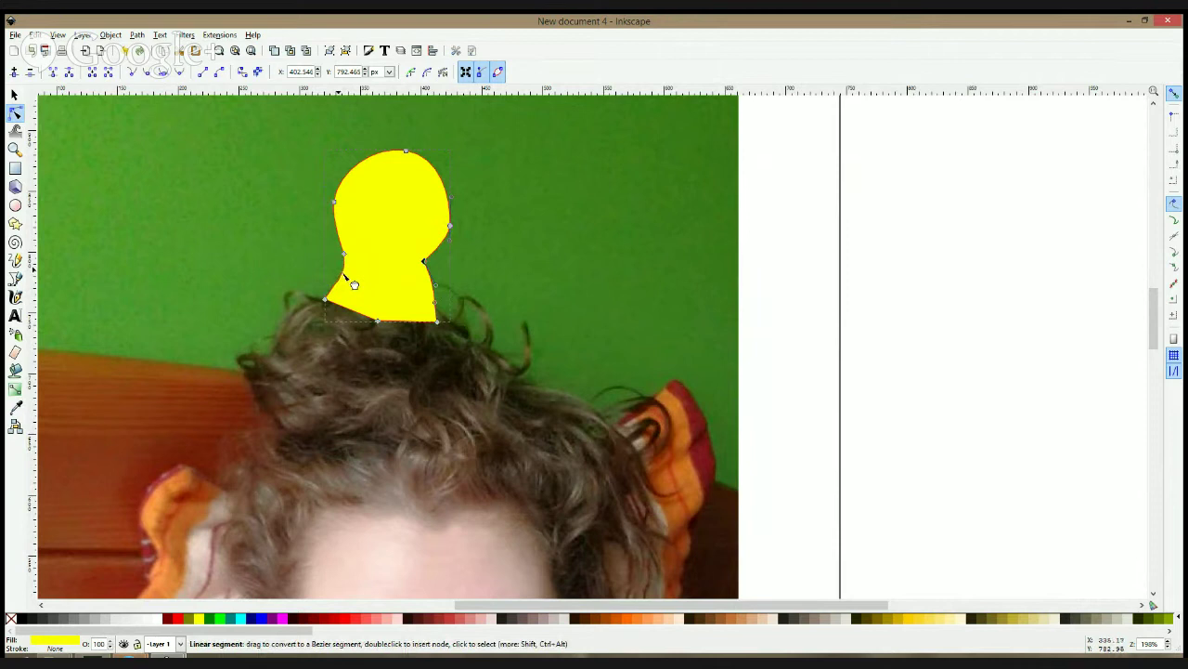
- Scale the yellow head shape down to about 73 × 100 px, keeping its base on the hair
{"action": "key", "text": "s"}
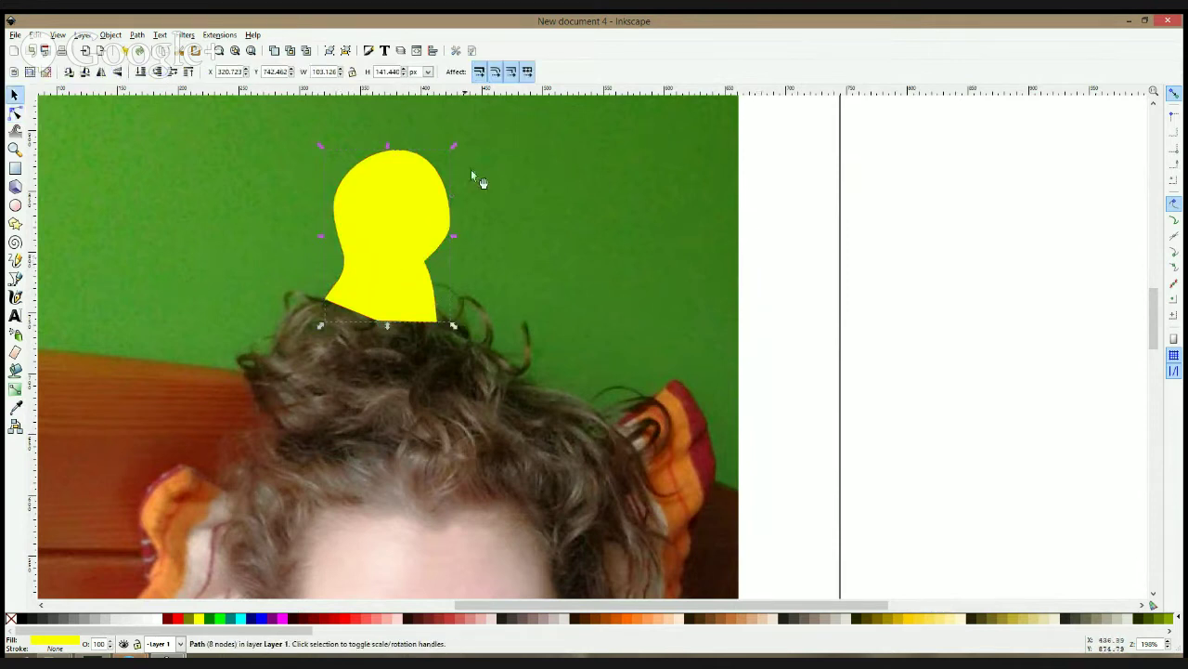
{"action": "left_click_drag", "start_coordinate": [454, 145], "coordinate": [437, 176]}
{"action": "scroll", "coordinate": [390, 299], "scroll_direction": "down", "scroll_amount": 2}
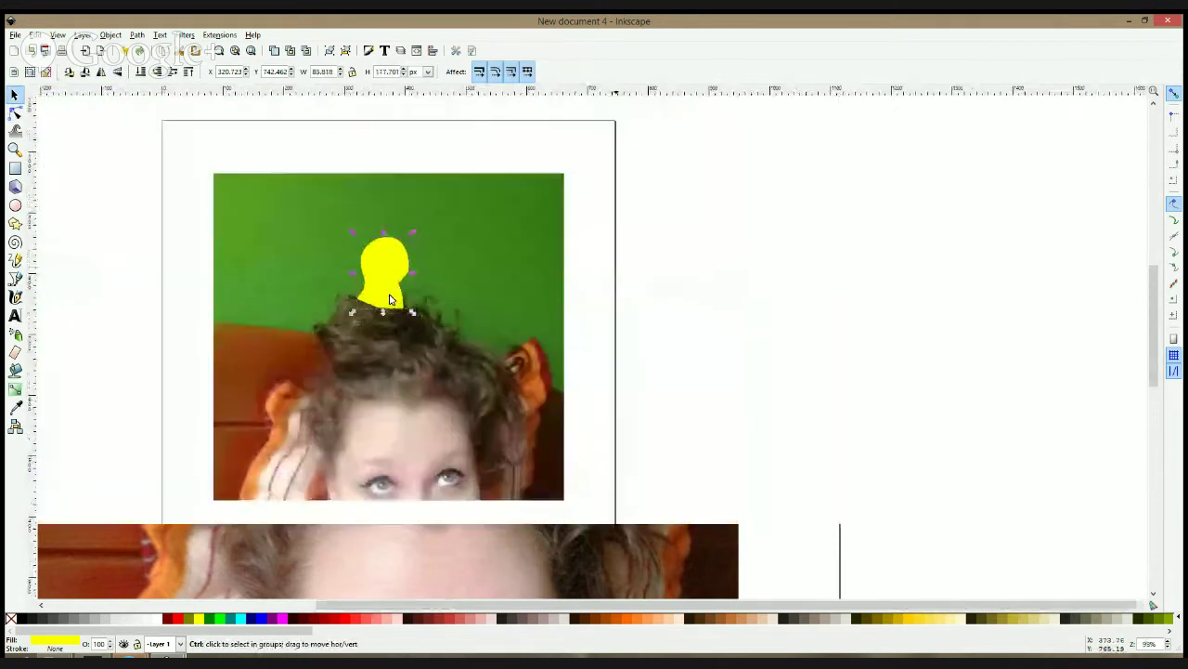
{"action": "scroll", "coordinate": [391, 299], "scroll_direction": "up", "scroll_amount": 2}
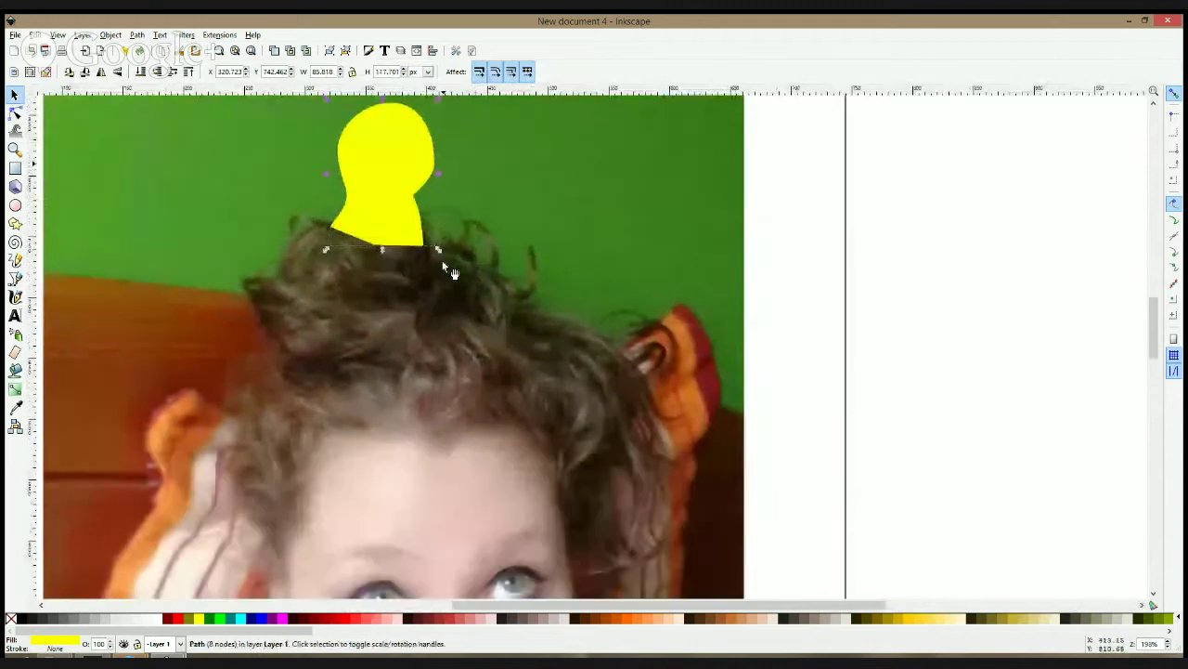
{"action": "scroll", "coordinate": [452, 269], "scroll_direction": "down", "scroll_amount": 2}
{"action": "left_click_drag", "start_coordinate": [419, 213], "coordinate": [430, 192]}
{"action": "scroll", "coordinate": [412, 228], "scroll_direction": "up", "scroll_amount": 2}
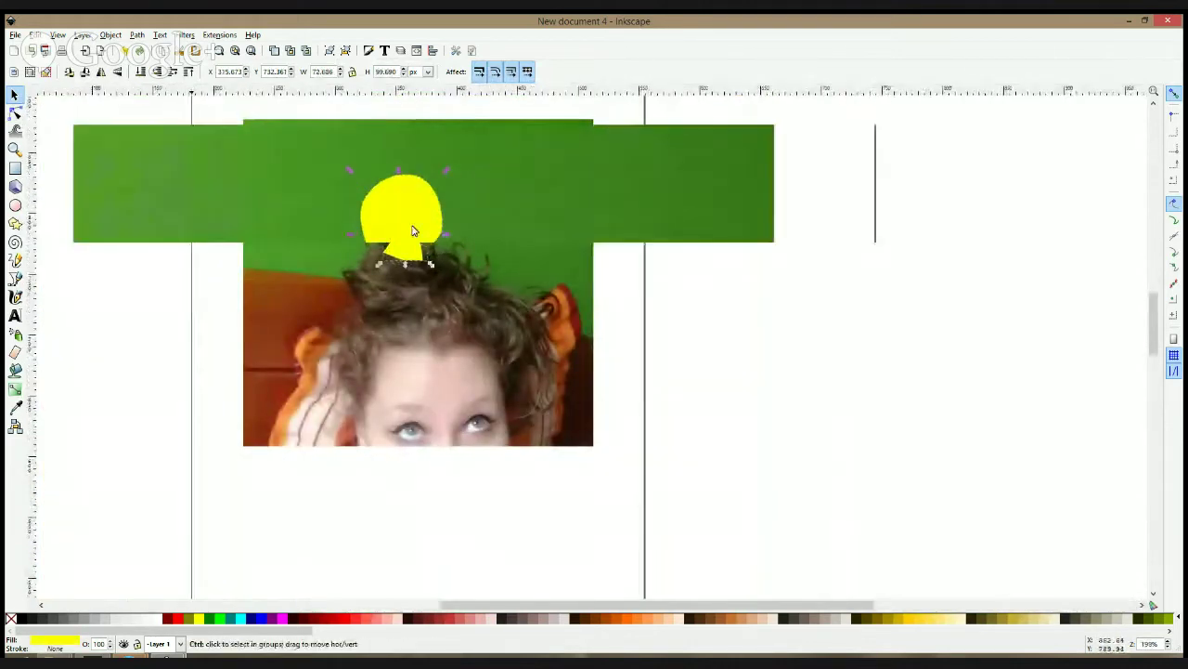
- Draw a second closed yellow Bezier shape with seven nodes on the hair, beside the first head shape
{"action": "left_click", "coordinate": [15, 279]}
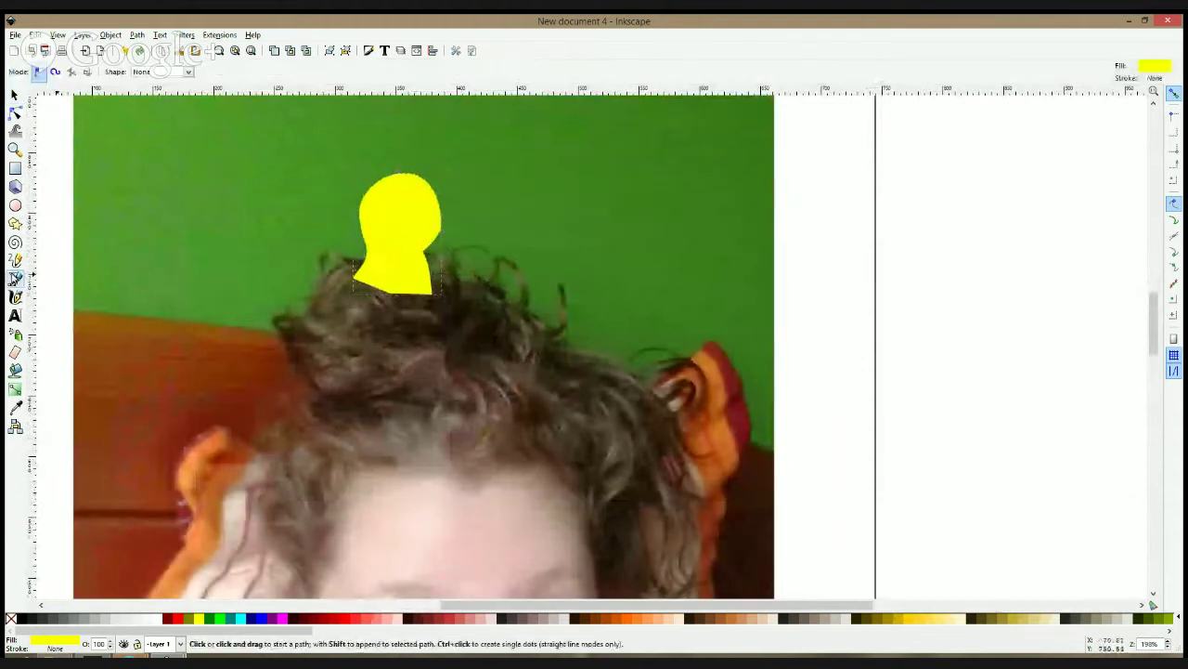
{"action": "left_click", "coordinate": [452, 290]}
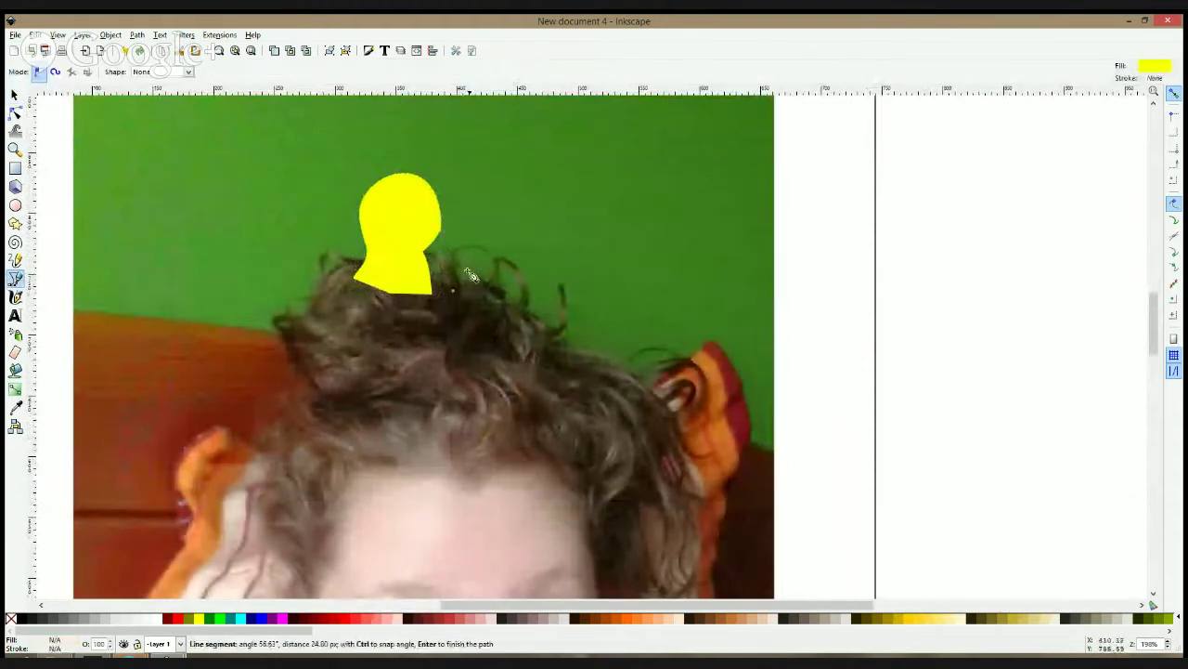
{"action": "left_click", "coordinate": [479, 211]}
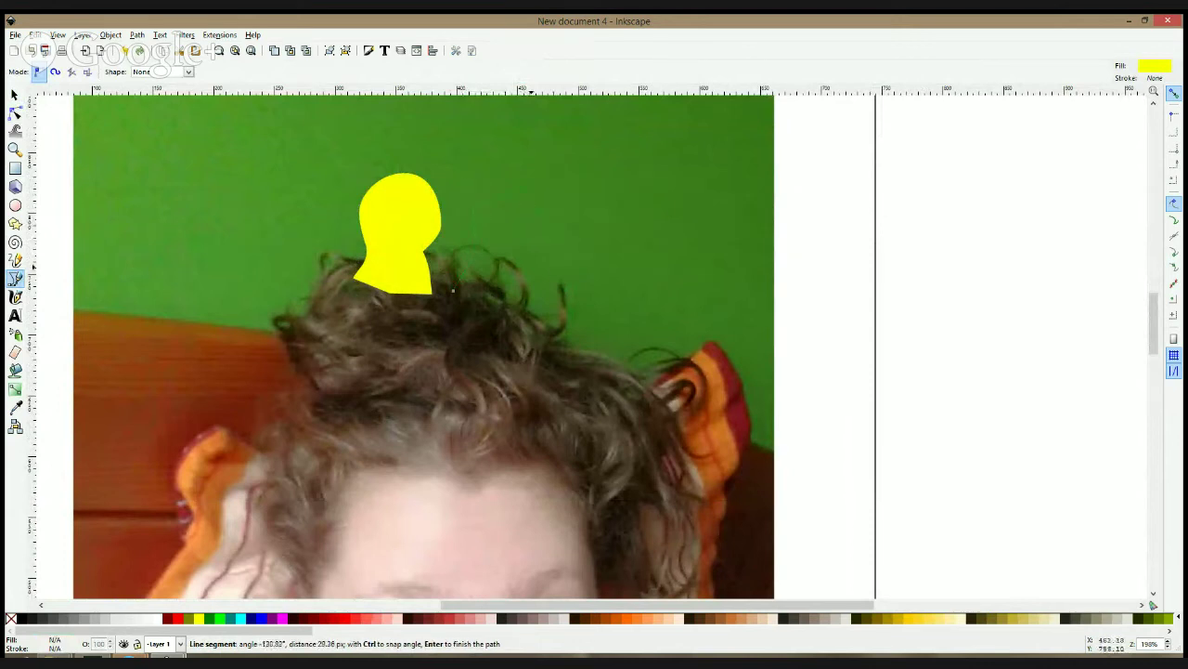
{"action": "left_click", "coordinate": [454, 289]}
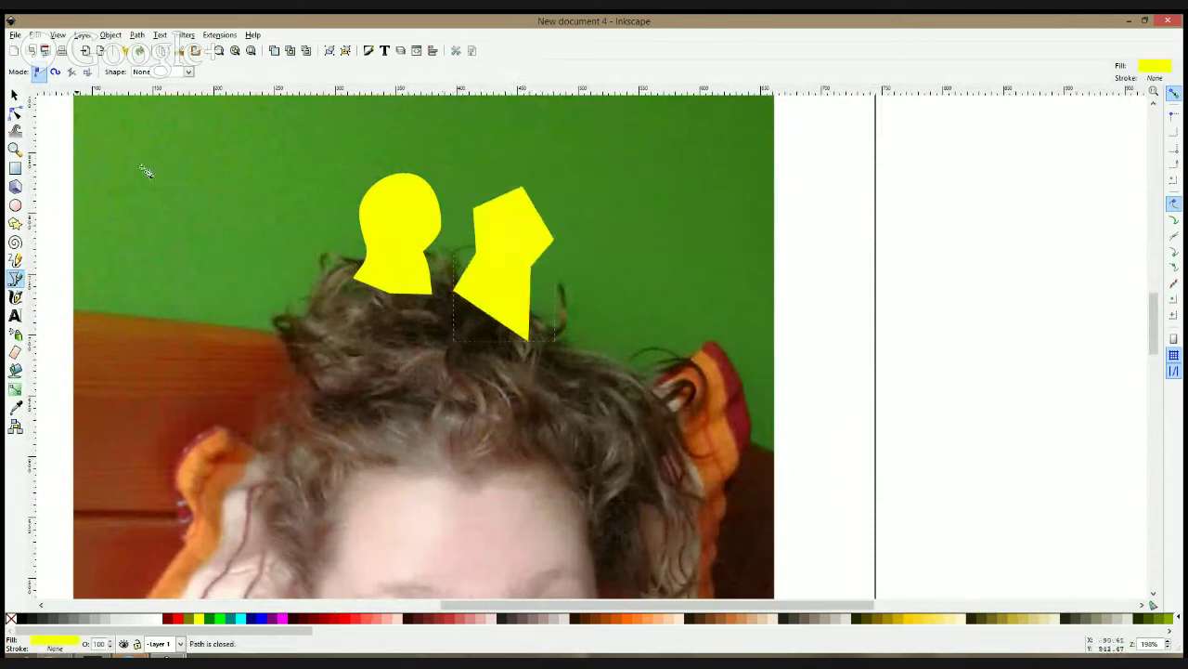
- Smooth and adjust the second shape's nodes into a rounded head with a narrow neck, and shift it slightly closer to the first shape
{"action": "left_click", "coordinate": [16, 113]}
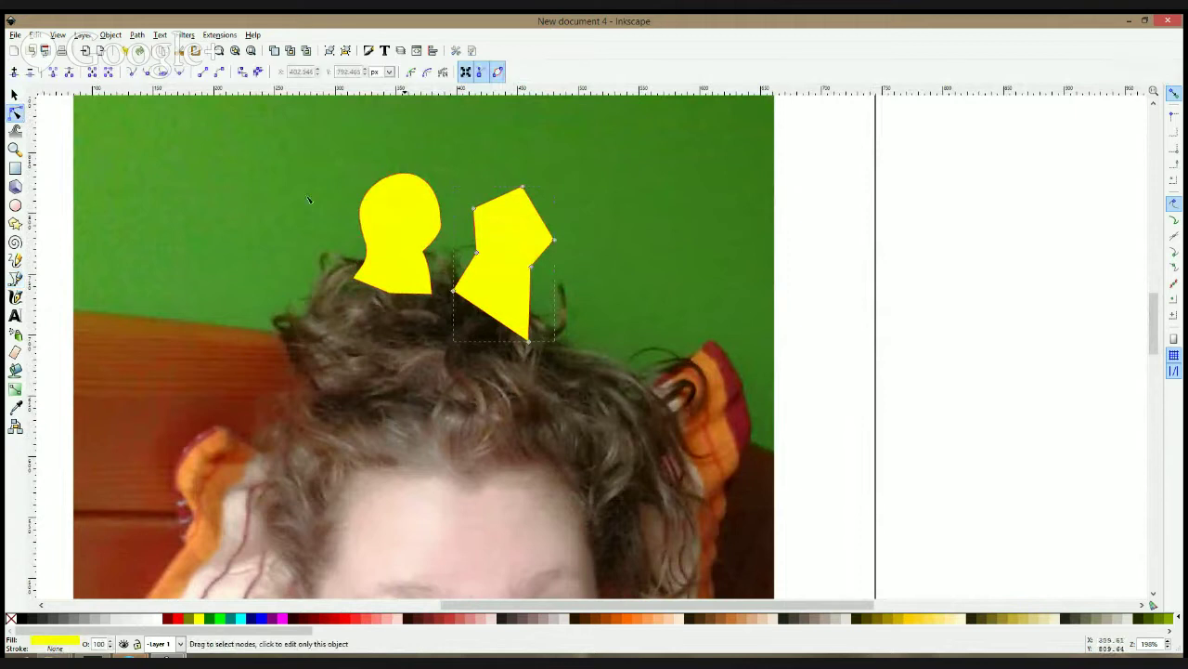
{"action": "left_click", "coordinate": [476, 209], "text": "ctrl"}
{"action": "left_click", "coordinate": [522, 187], "text": "ctrl"}
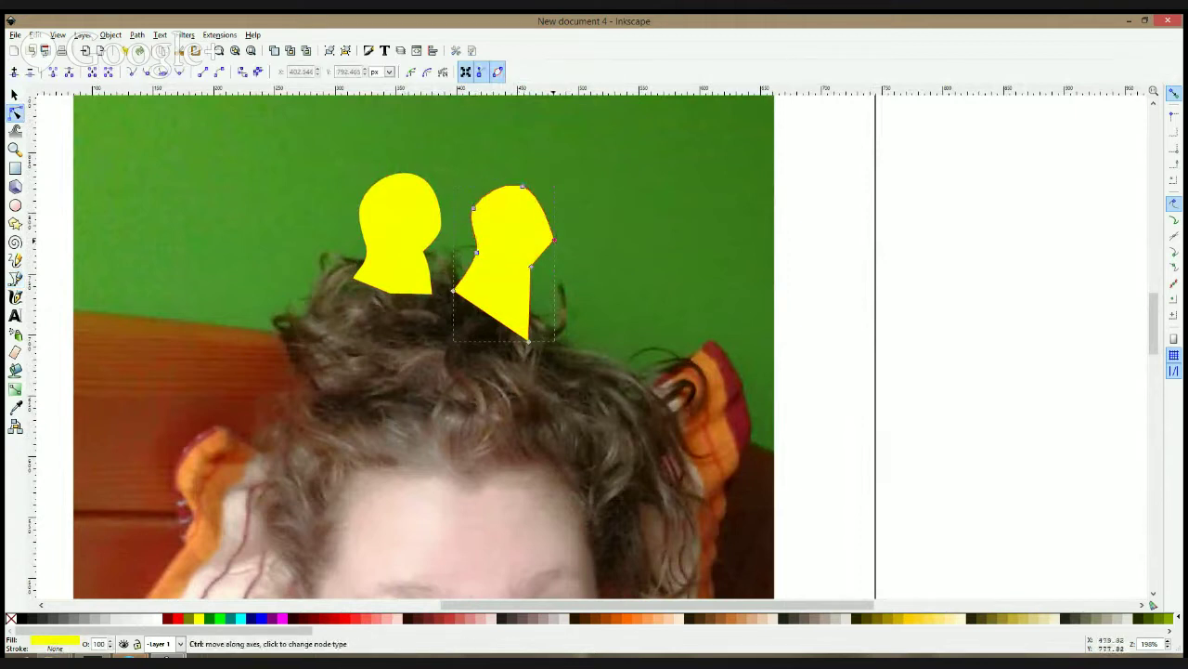
{"action": "left_click", "coordinate": [554, 240], "text": "ctrl"}
{"action": "left_click", "coordinate": [531, 267], "text": "ctrl"}
{"action": "mouse_move", "coordinate": [532, 268]}
{"action": "left_mouse_down"}
{"action": "mouse_move", "coordinate": [526, 277]}
{"action": "mouse_move", "coordinate": [565, 255]}
{"action": "mouse_move", "coordinate": [550, 241]}
{"action": "mouse_move", "coordinate": [547, 261]}
{"action": "left_mouse_up"}
{"action": "key", "text": "ctrl+z"}
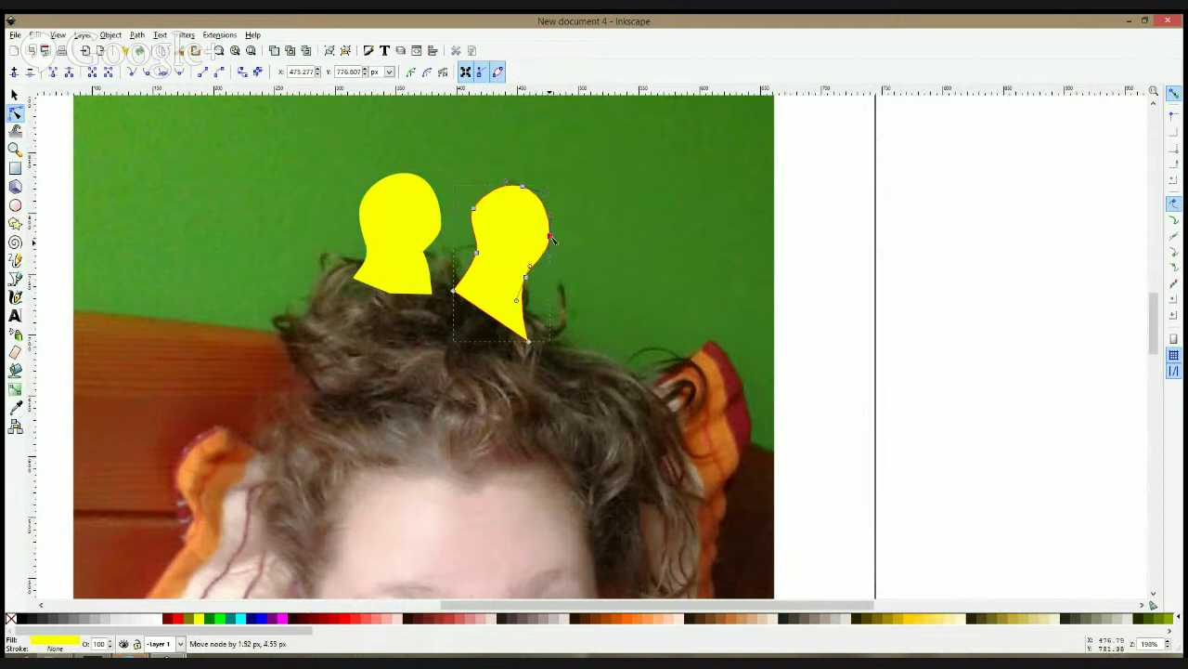
{"action": "key", "text": "s"}
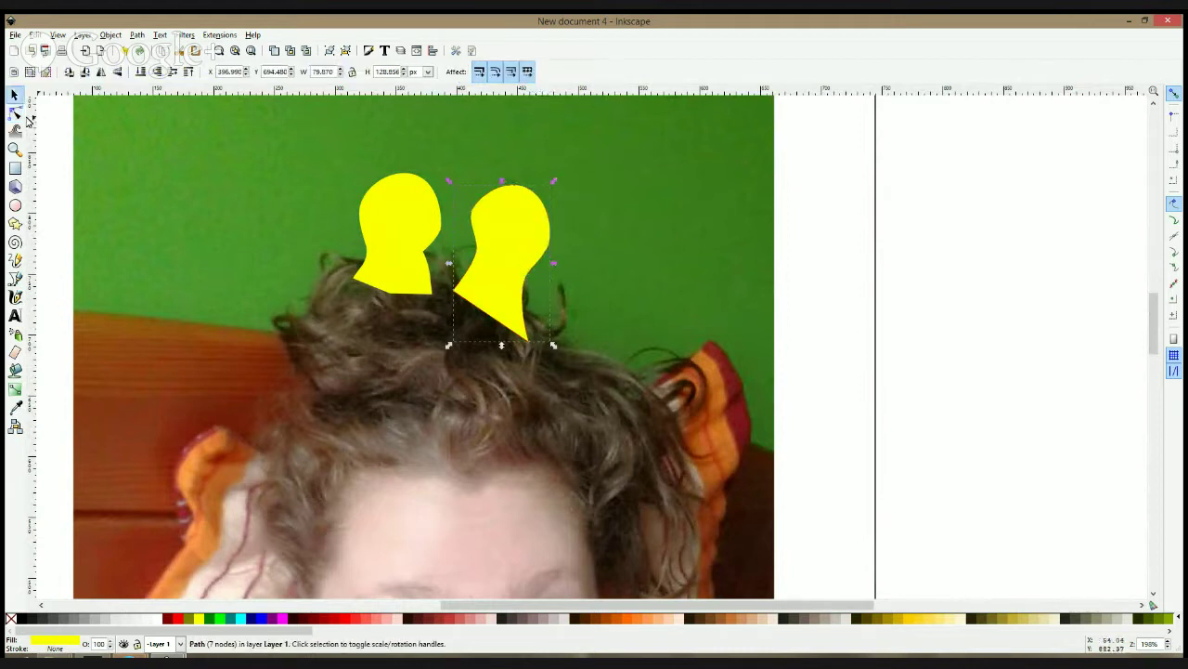
{"action": "left_click_drag", "start_coordinate": [550, 257], "coordinate": [542, 257]}
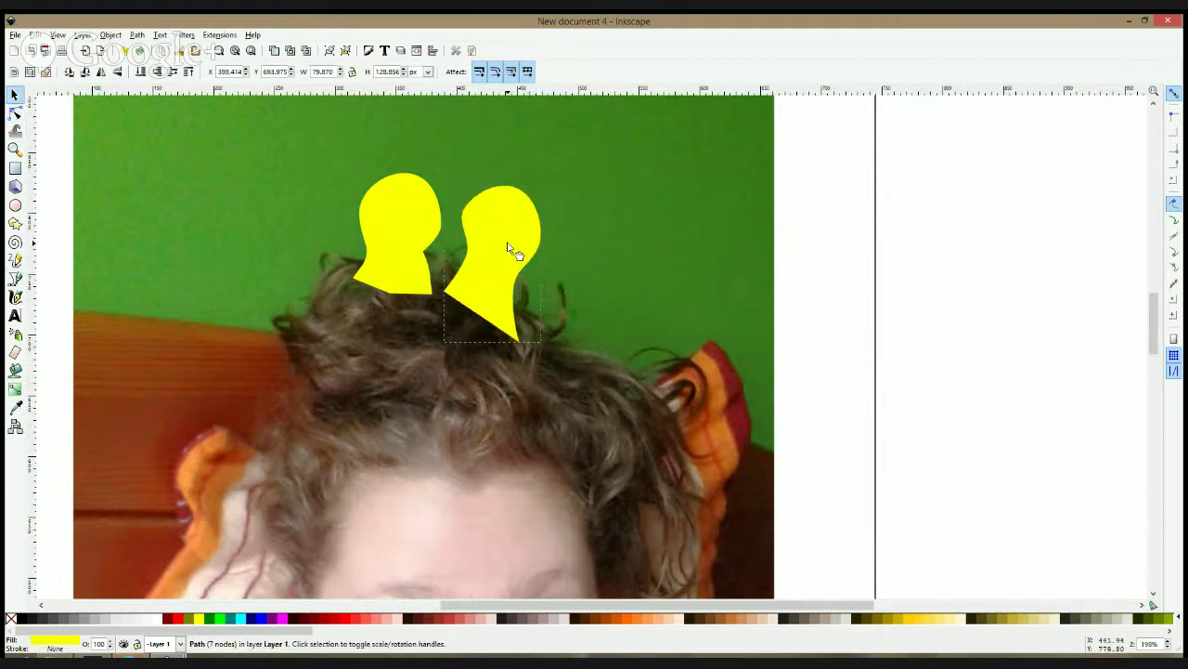
- Draw a third closed yellow Bezier shape with six nodes on the hair, beside the second head shape and protruding outward at the top
{"action": "left_click", "coordinate": [14, 279]}
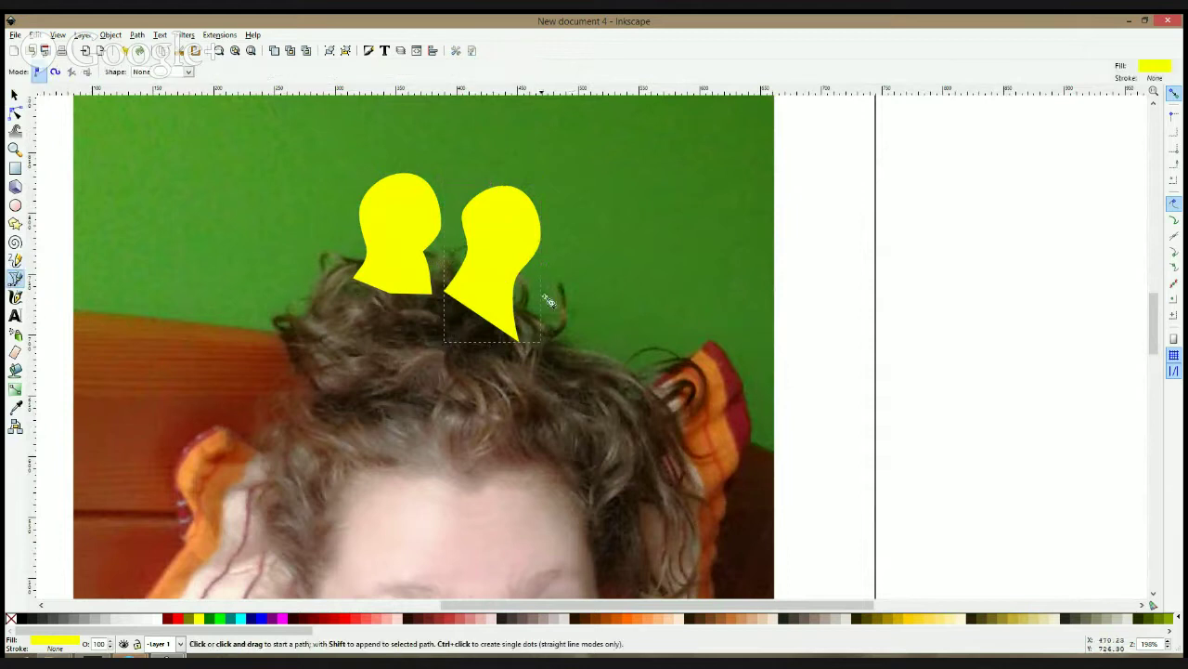
{"action": "left_click", "coordinate": [533, 336]}
{"action": "left_click", "coordinate": [544, 270]}
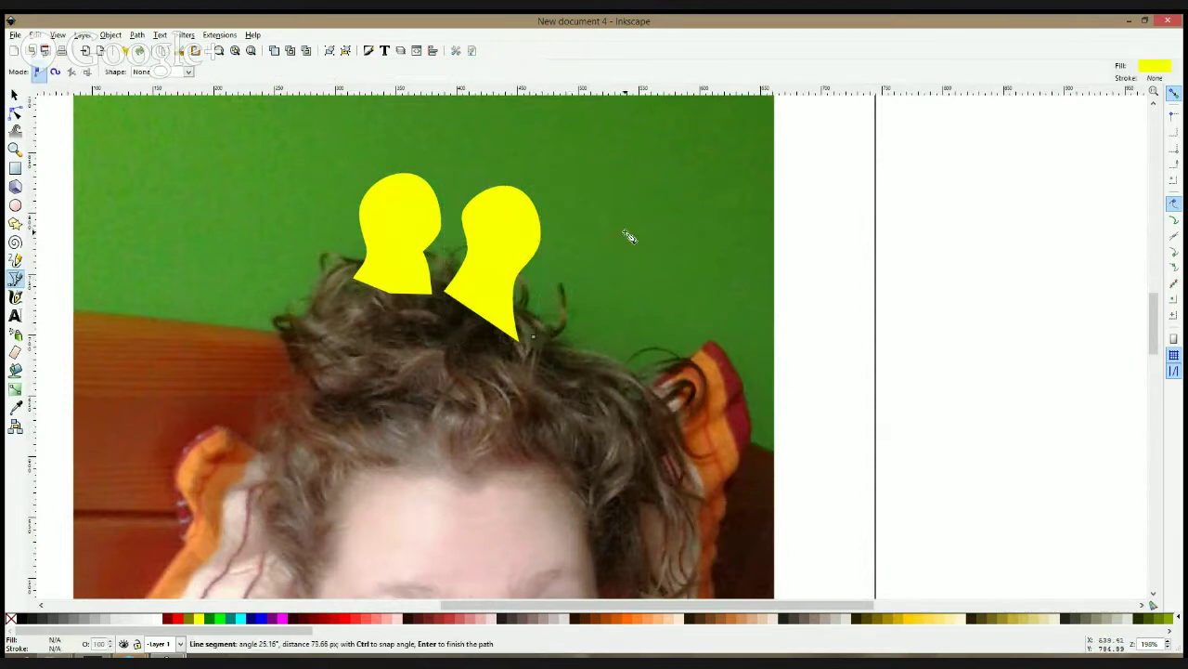
{"action": "left_click", "coordinate": [651, 295]}
{"action": "left_click", "coordinate": [614, 303]}
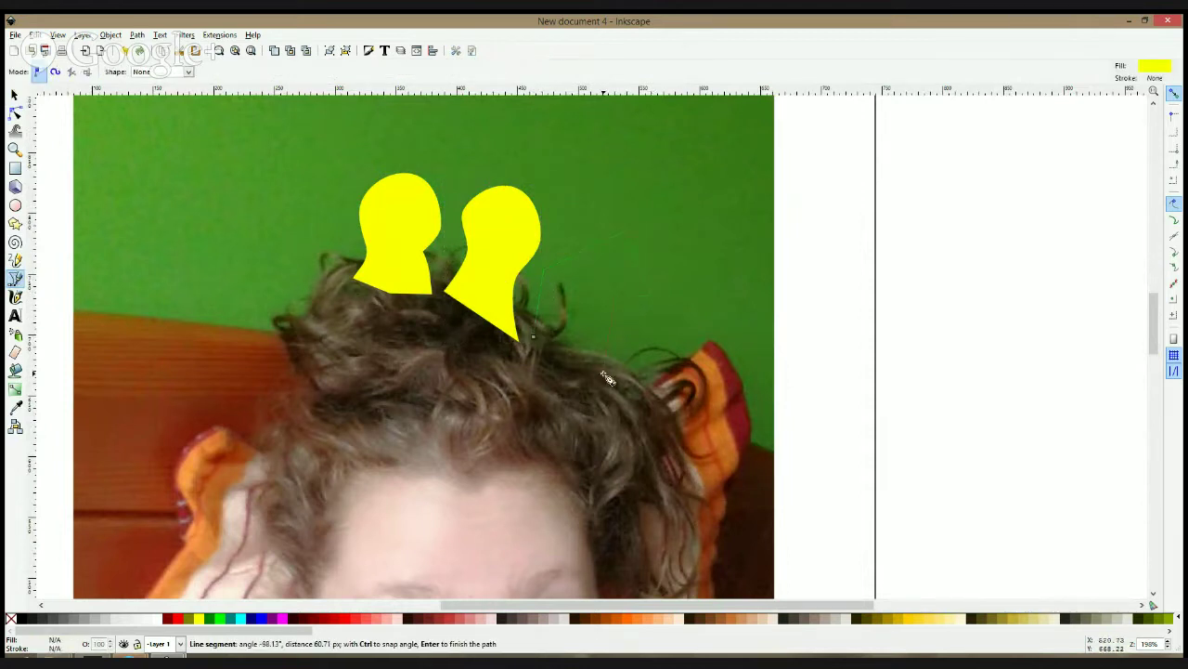
{"action": "left_click", "coordinate": [610, 373]}
{"action": "left_click", "coordinate": [534, 340]}
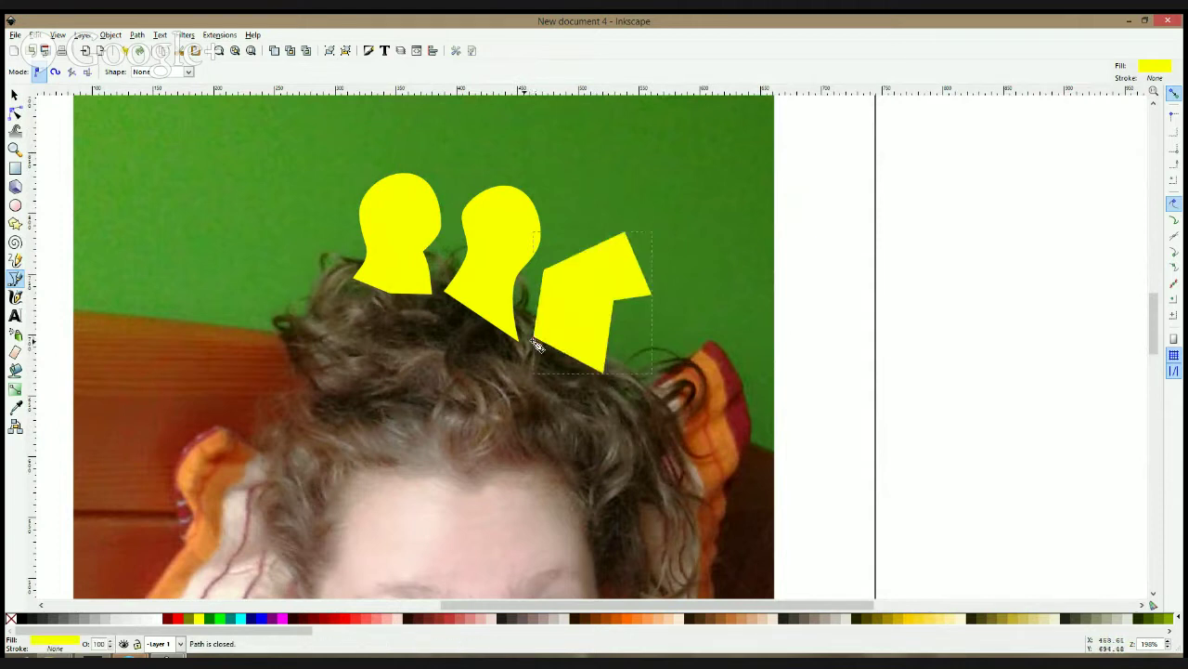
- Smooth the third shape's upper nodes into a rounded head and bulge its outer neck edge, making it about 101 × 119 px
{"action": "key", "text": "n"}
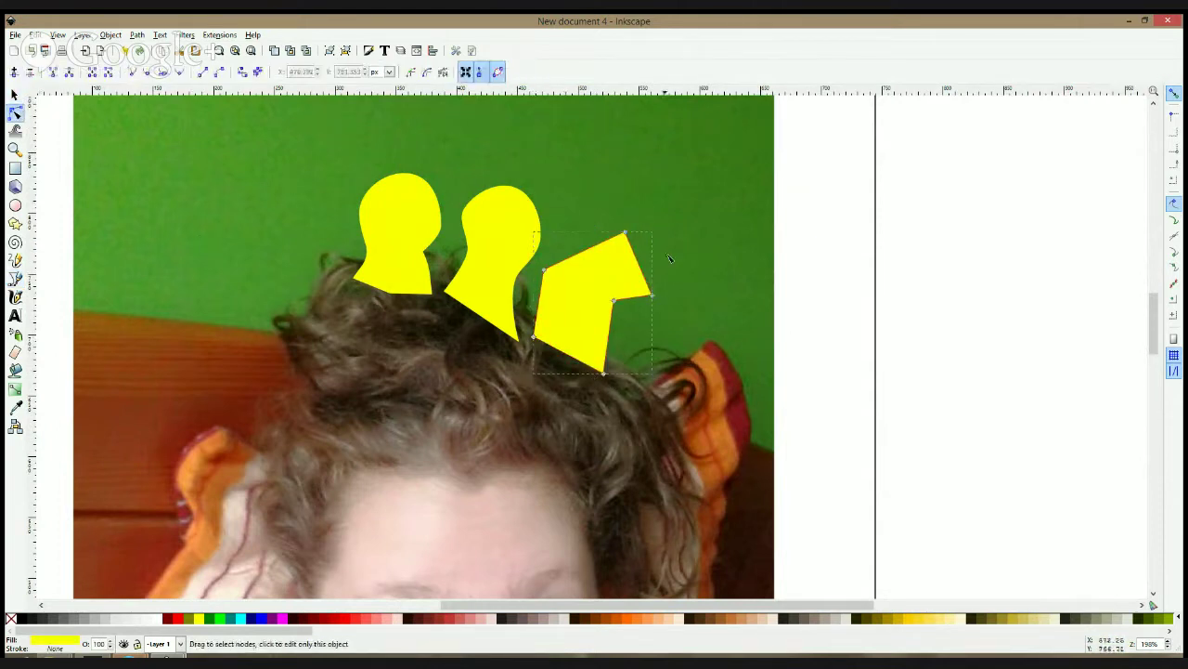
{"action": "left_click", "coordinate": [626, 232], "text": "ctrl"}
{"action": "left_click", "coordinate": [652, 295], "text": "ctrl"}
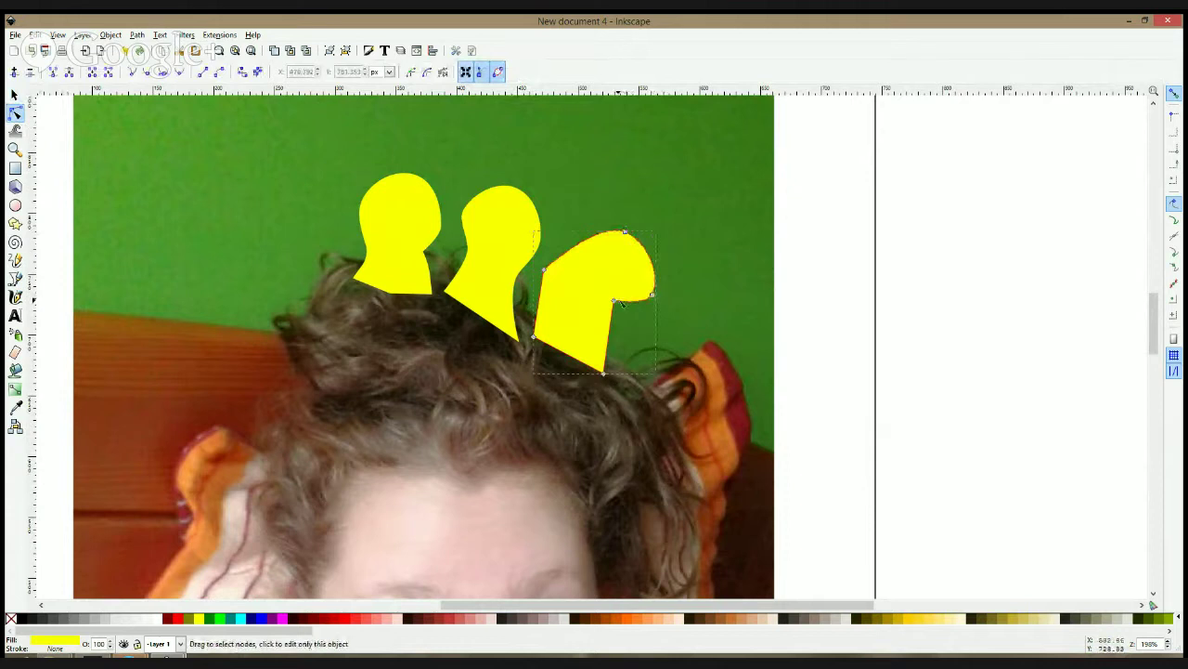
{"action": "left_click", "coordinate": [544, 270], "text": "ctrl"}
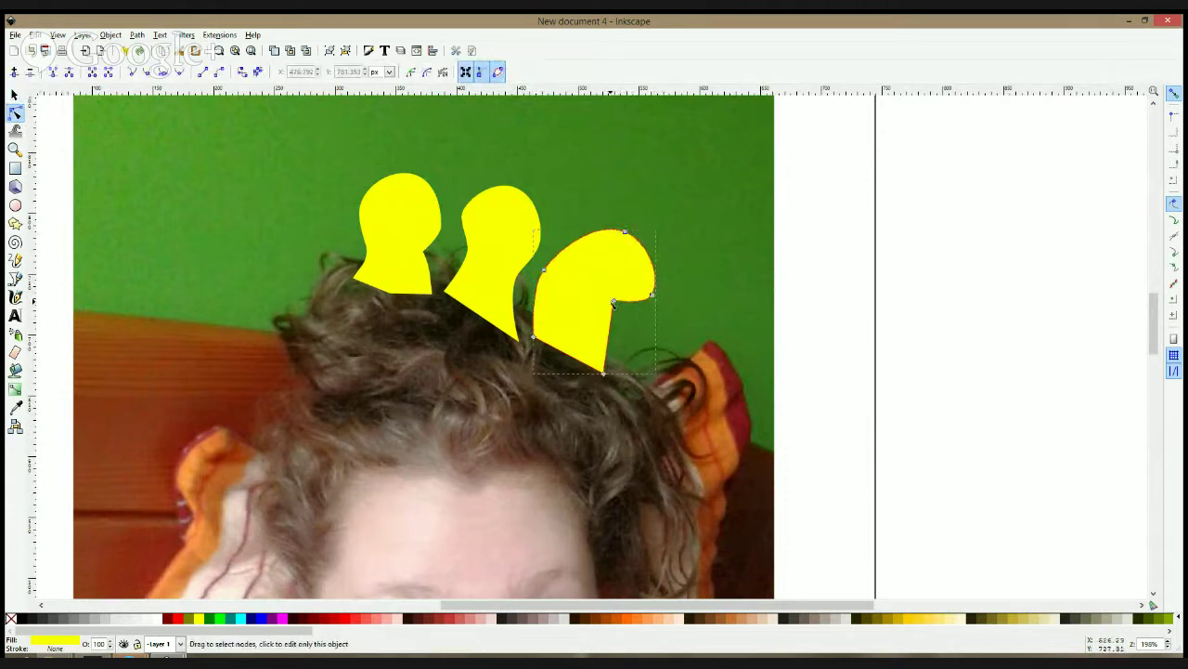
{"action": "mouse_move", "coordinate": [623, 331]}
{"action": "left_mouse_down"}
{"action": "mouse_move", "coordinate": [631, 353]}
{"action": "mouse_move", "coordinate": [617, 348]}
{"action": "left_mouse_up"}
{"action": "key", "text": "F1"}
{"action": "left_click", "coordinate": [832, 294]}
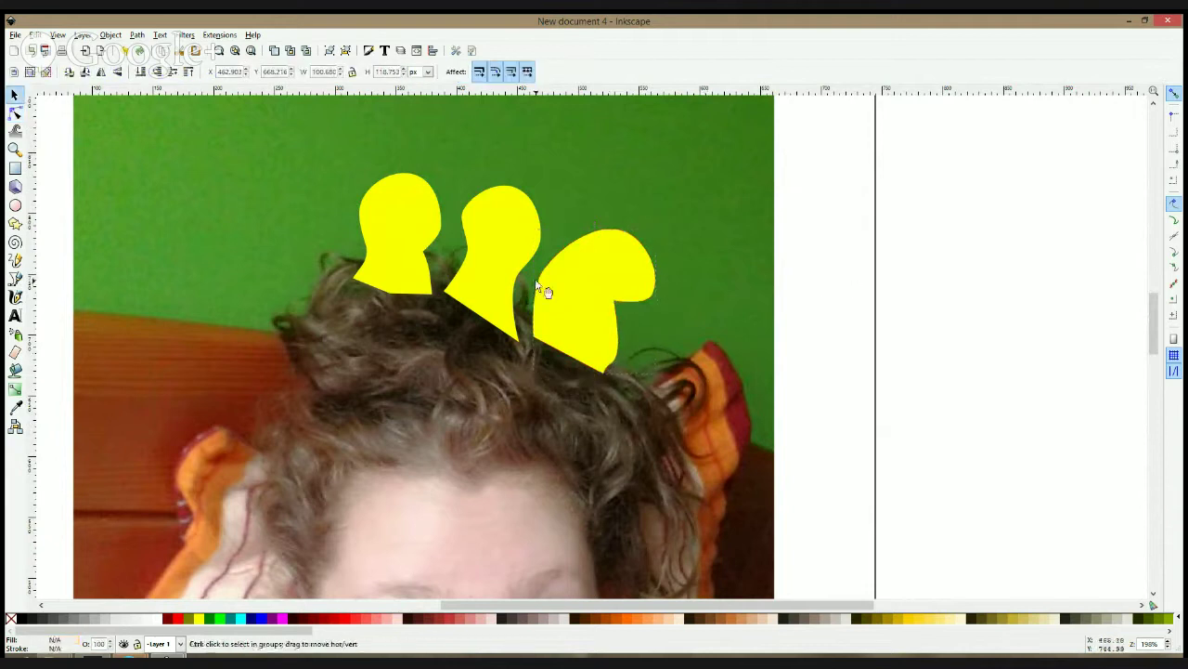
{"action": "scroll", "coordinate": [537, 280], "scroll_direction": "down", "scroll_amount": 2}
{"action": "scroll", "coordinate": [563, 313], "scroll_direction": "down", "scroll_amount": 3}
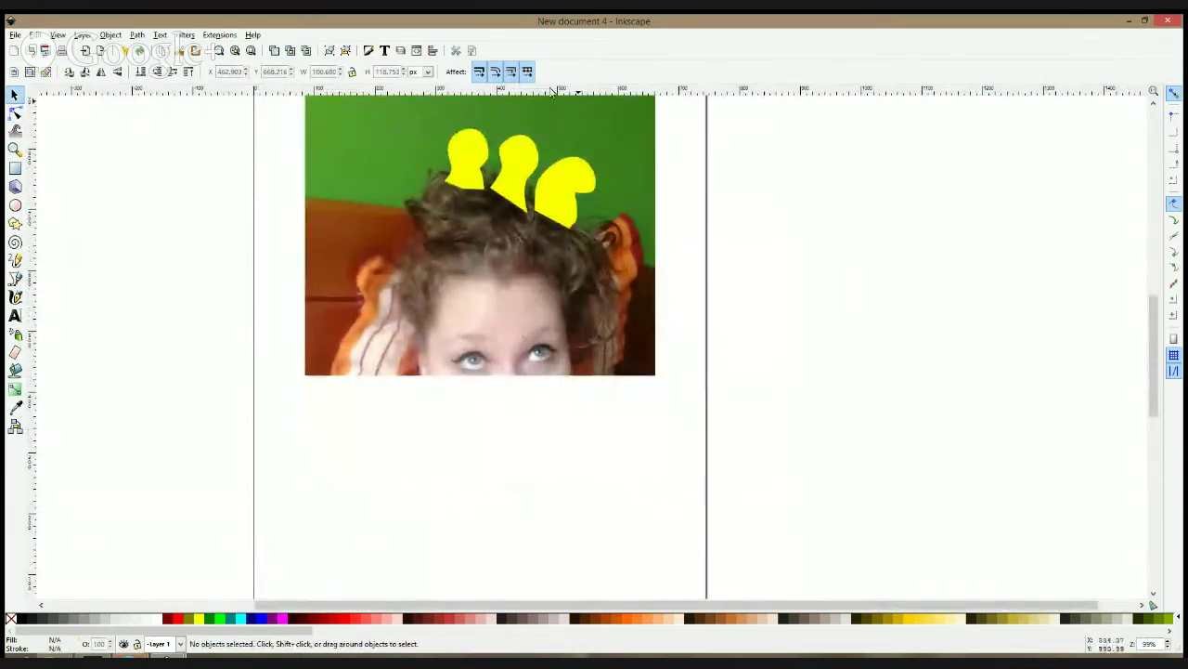
{"action": "scroll", "coordinate": [706, 209], "scroll_direction": "up", "scroll_amount": 2}
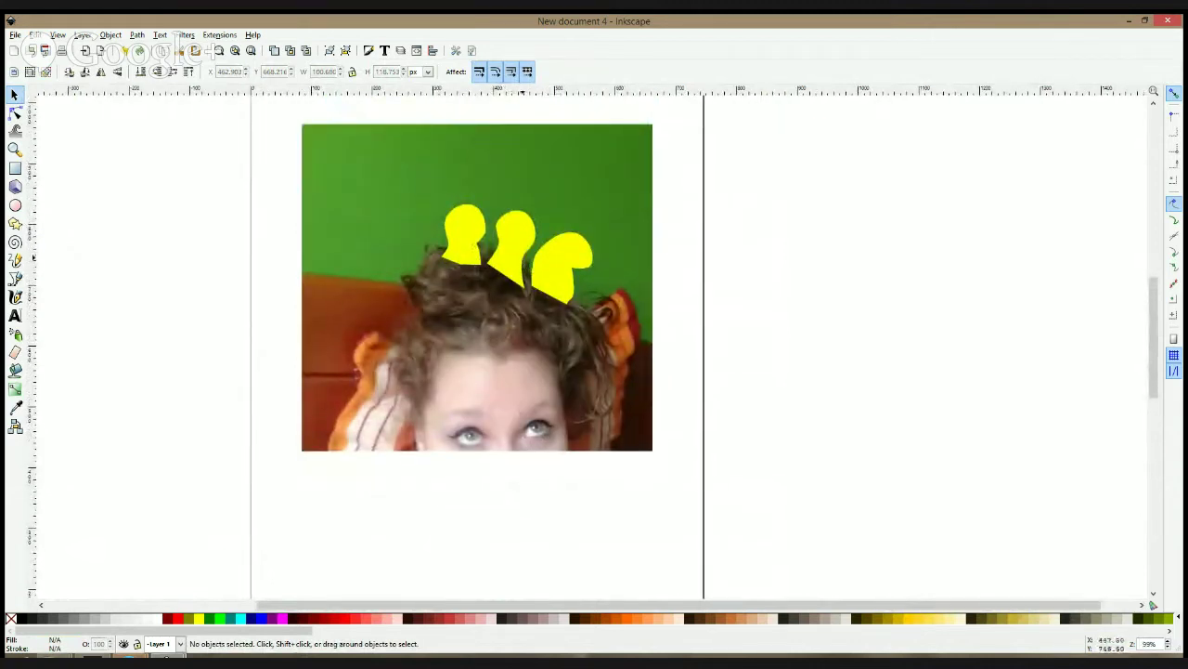
{"action": "left_click", "coordinate": [130, 656]}
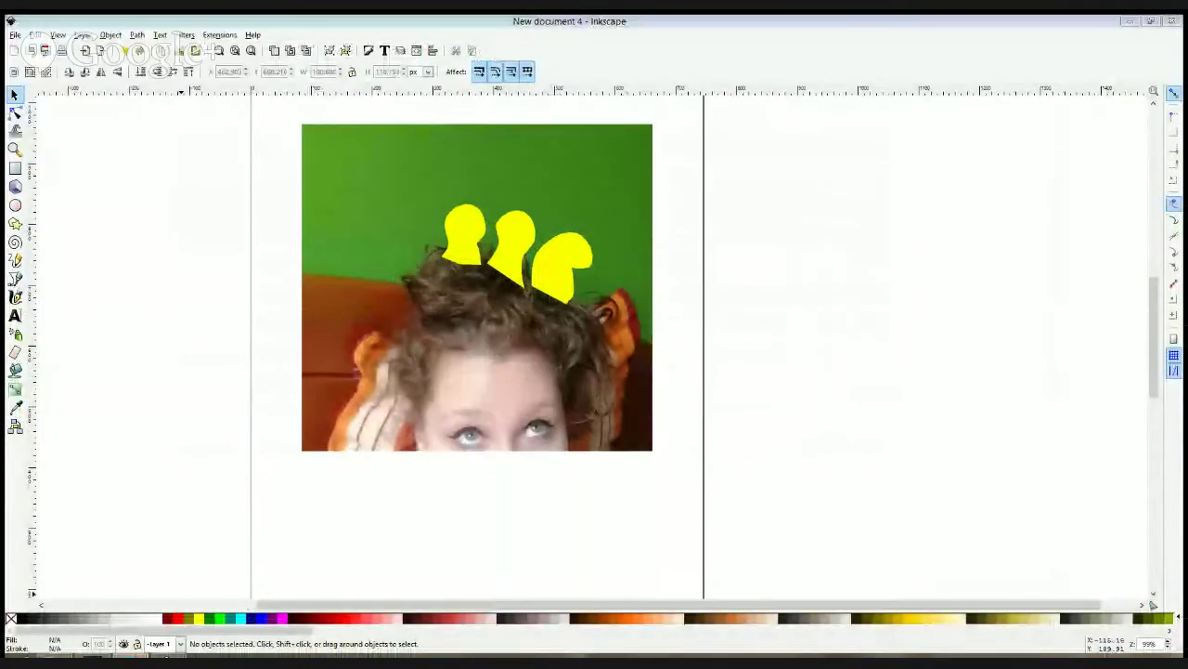
{"action": "left_click", "coordinate": [128, 363]}
{"action": "scroll", "coordinate": [527, 218], "scroll_direction": "down", "scroll_amount": 2}
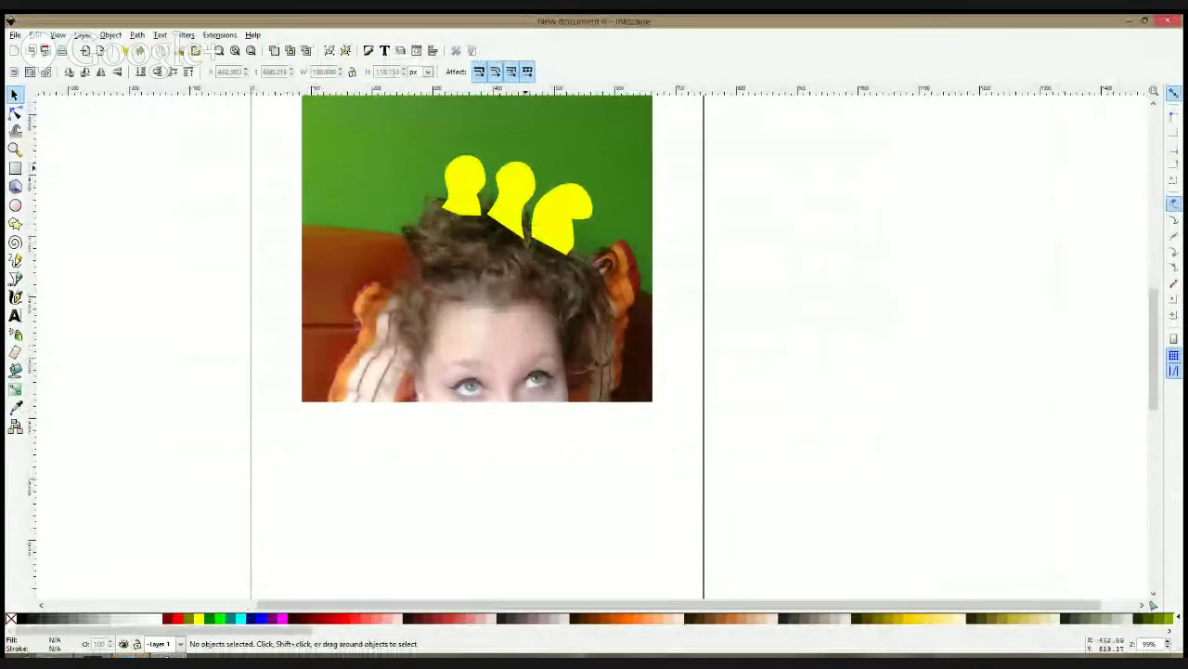
{"action": "scroll", "coordinate": [488, 389], "scroll_direction": "up", "scroll_amount": 1, "text": "ctrl"}
{"action": "scroll", "coordinate": [487, 388], "scroll_direction": "down", "scroll_amount": 2}
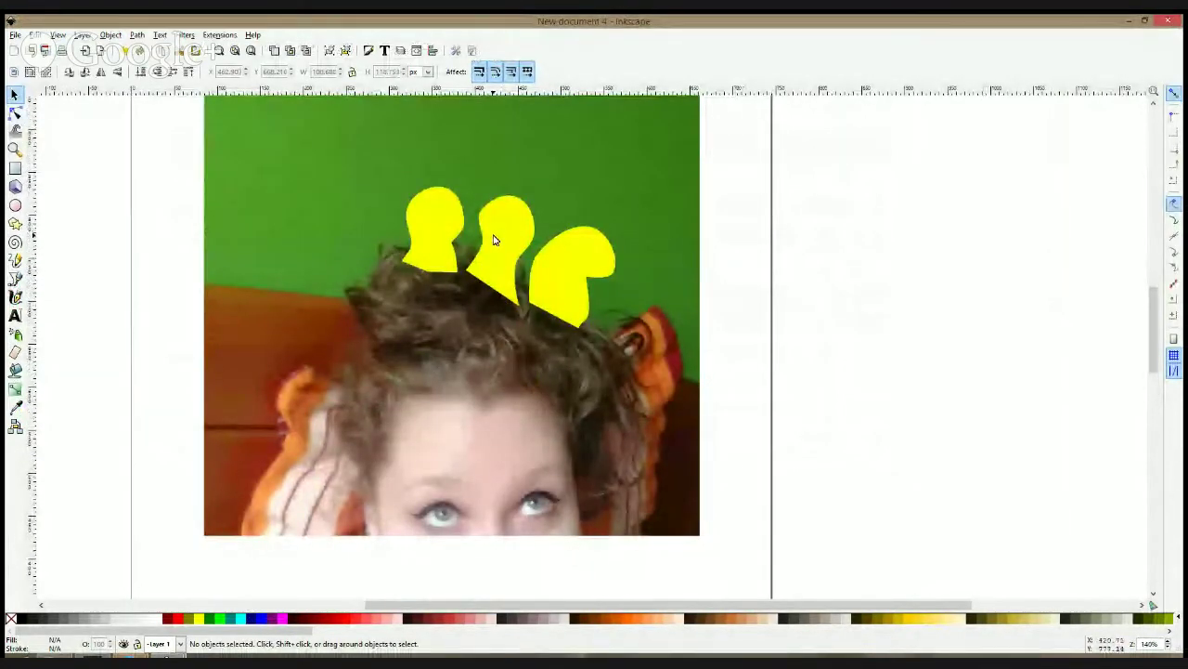
- Start saving the document and go to the sajat folder inside MUNKA
{"action": "key", "text": "ctrl+s"}
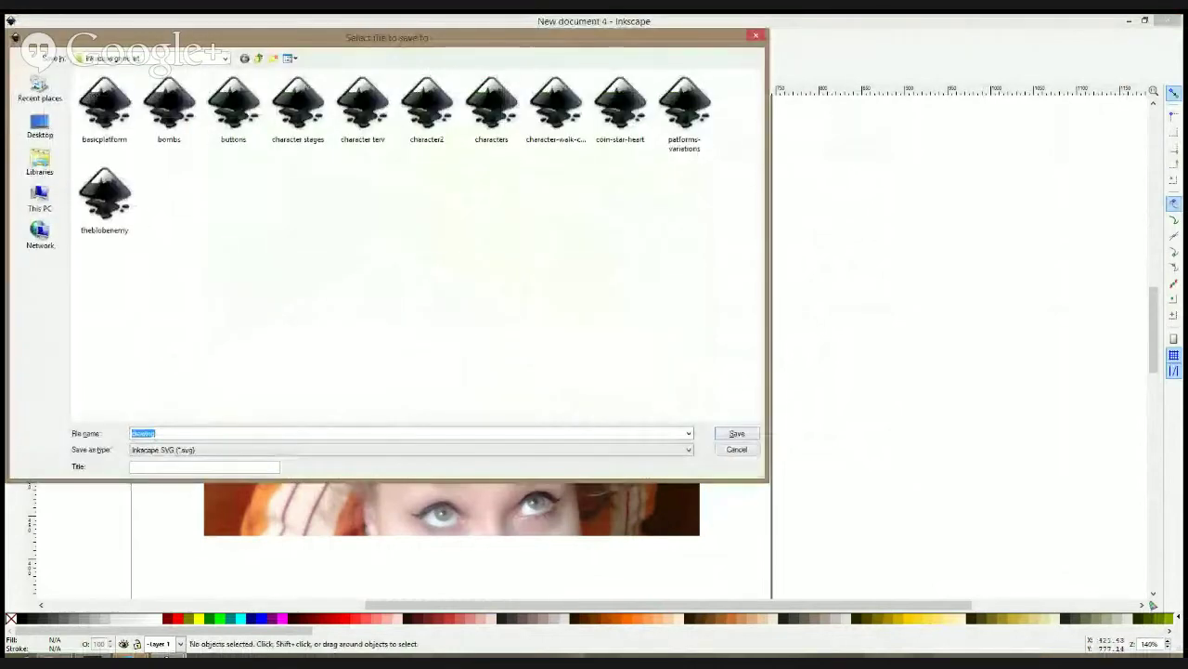
{"action": "left_click", "coordinate": [259, 58]}
{"action": "left_click", "coordinate": [259, 58]}
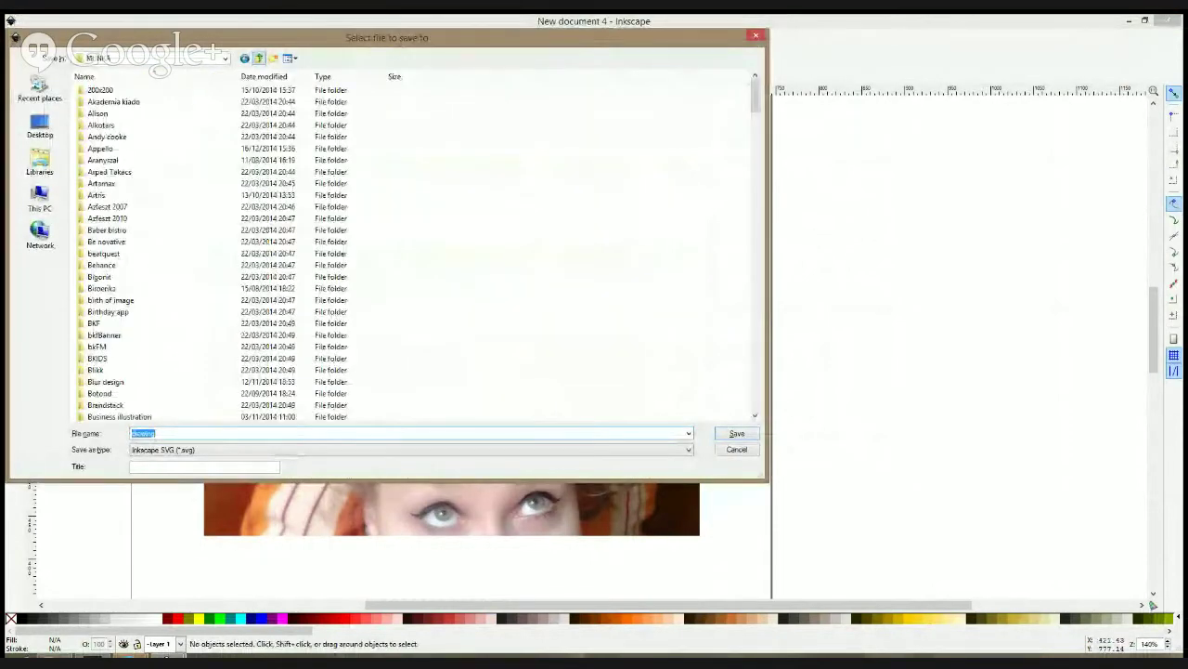
{"action": "left_click", "coordinate": [256, 148]}
{"action": "key", "text": "s"}
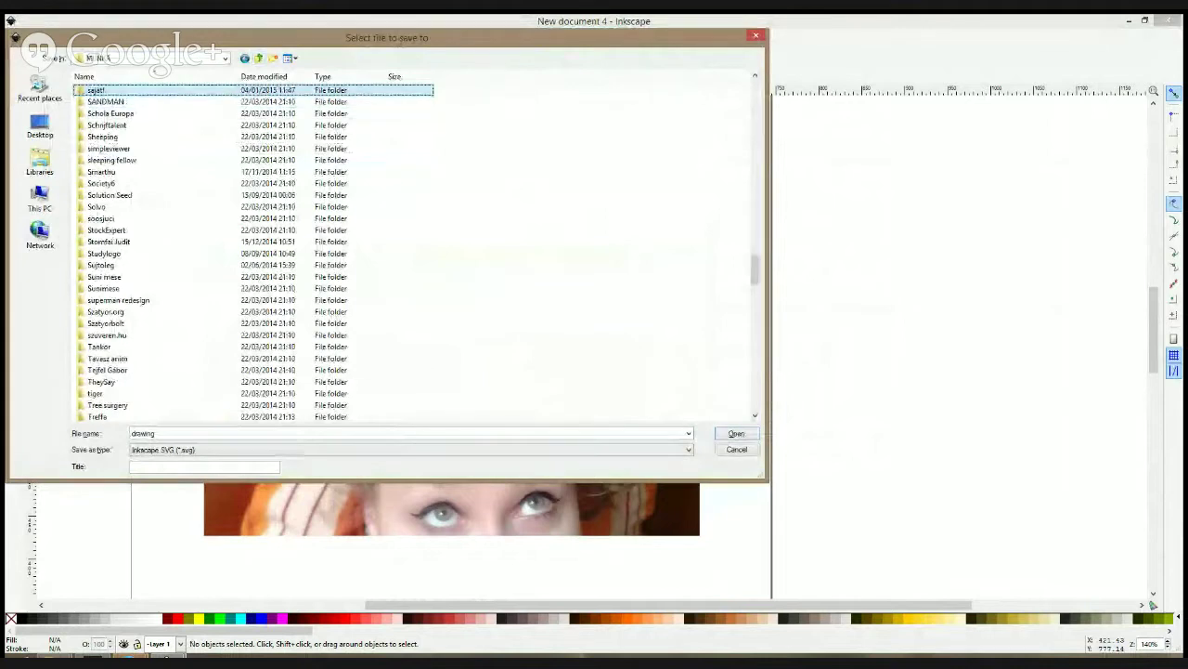
{"action": "key", "text": "Return"}
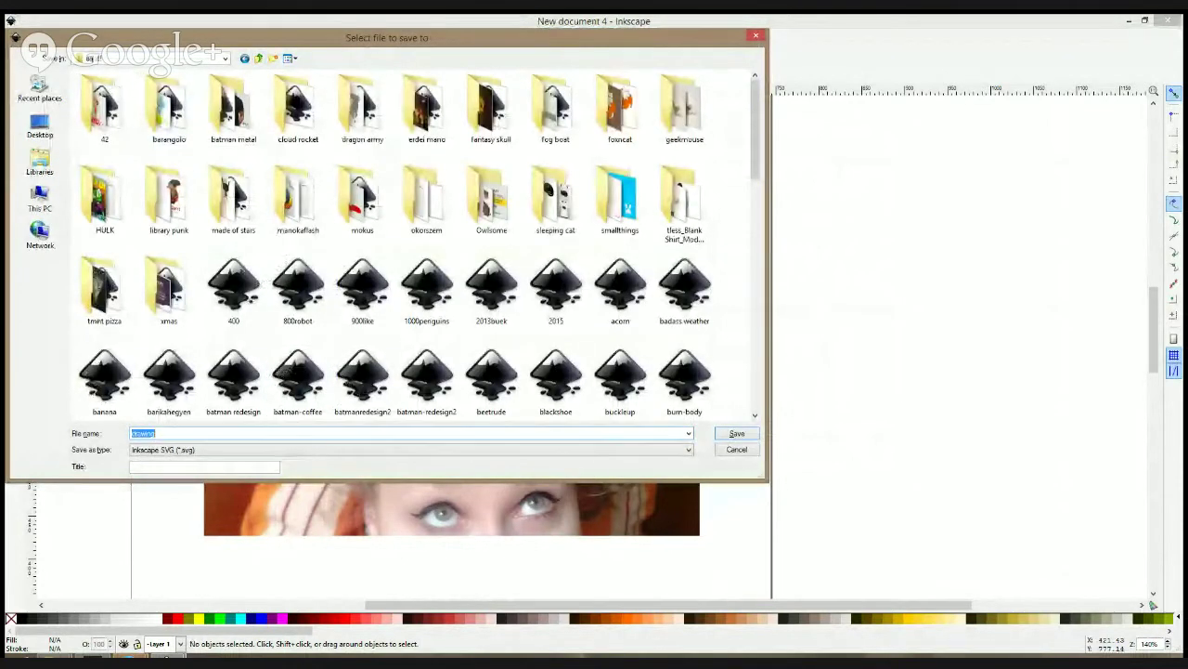
- Save the drawing under the file name nesthair as an Inkscape SVG
{"action": "type", "text": "neatlings"}
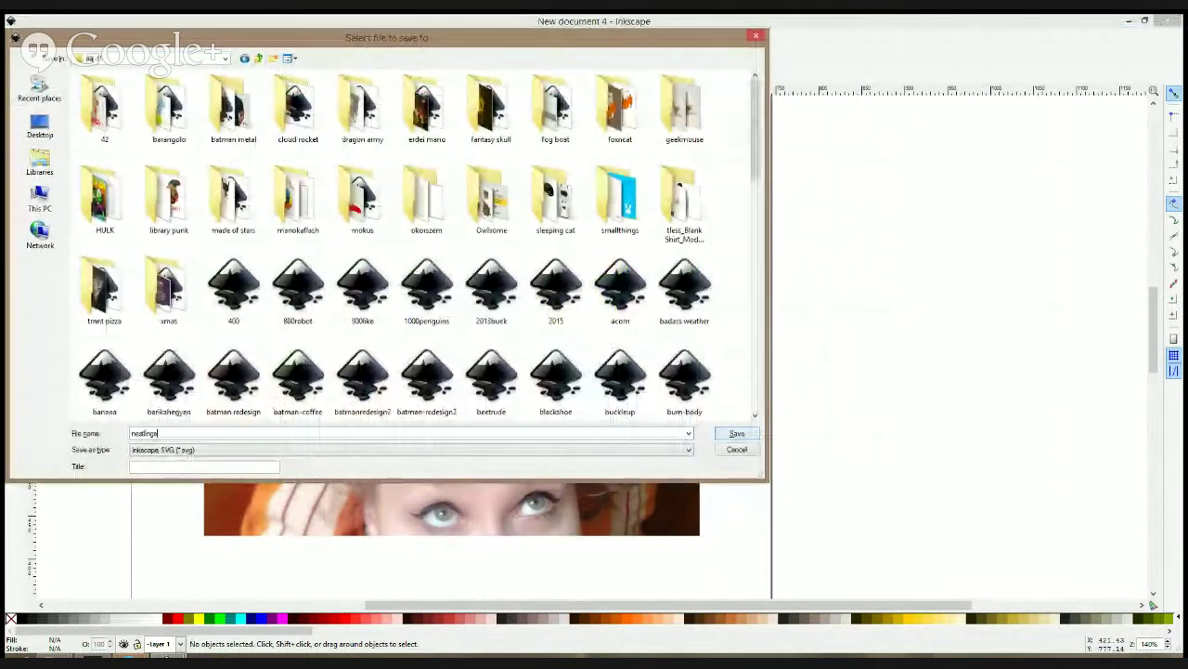
{"action": "key", "text": "BackSpace"}
{"action": "key", "text": "BackSpace"}
{"action": "key", "text": "BackSpace"}
{"action": "key", "text": "BackSpace"}
{"action": "key", "text": "BackSpace"}
{"action": "type", "text": "hair"}
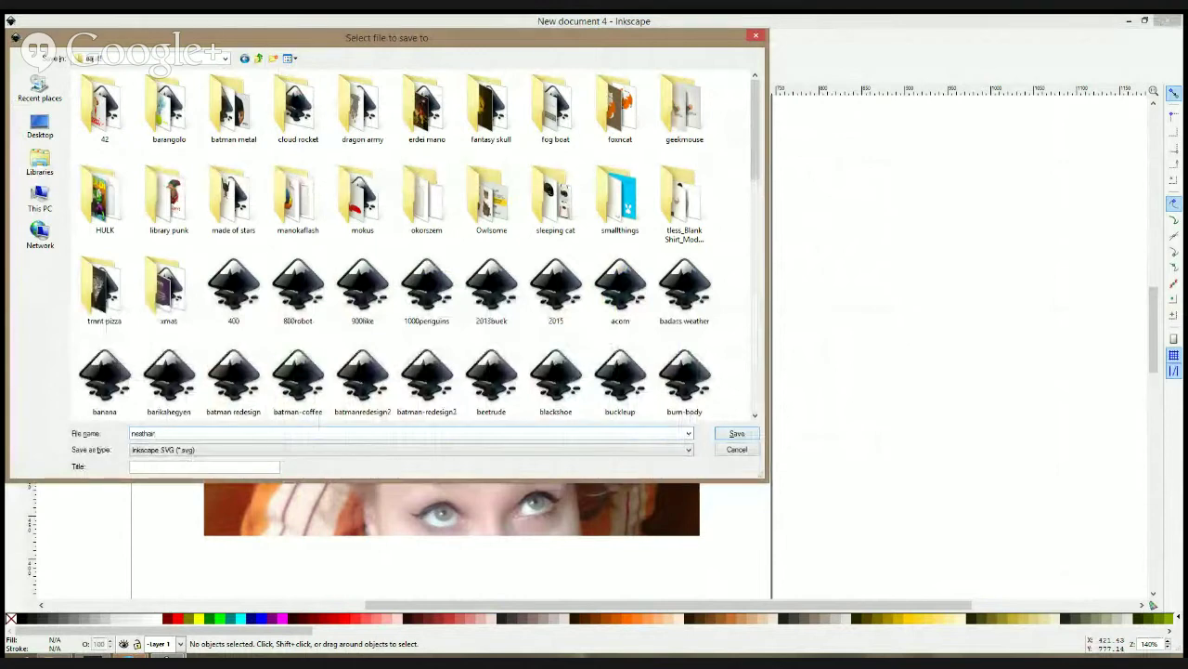
{"action": "key", "text": "Return"}
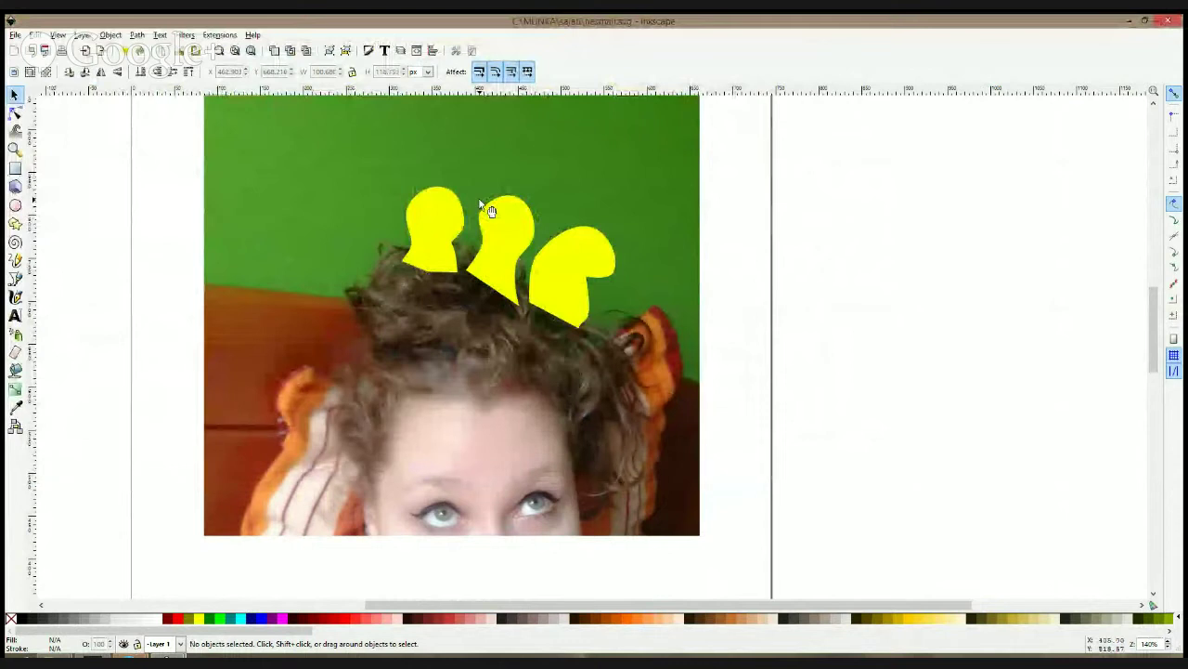
- Draw a closed yellow Bezier path forming two thin upward spikes on top of the first head
{"action": "scroll", "coordinate": [448, 210], "scroll_direction": "up", "scroll_amount": 2, "text": "ctrl"}
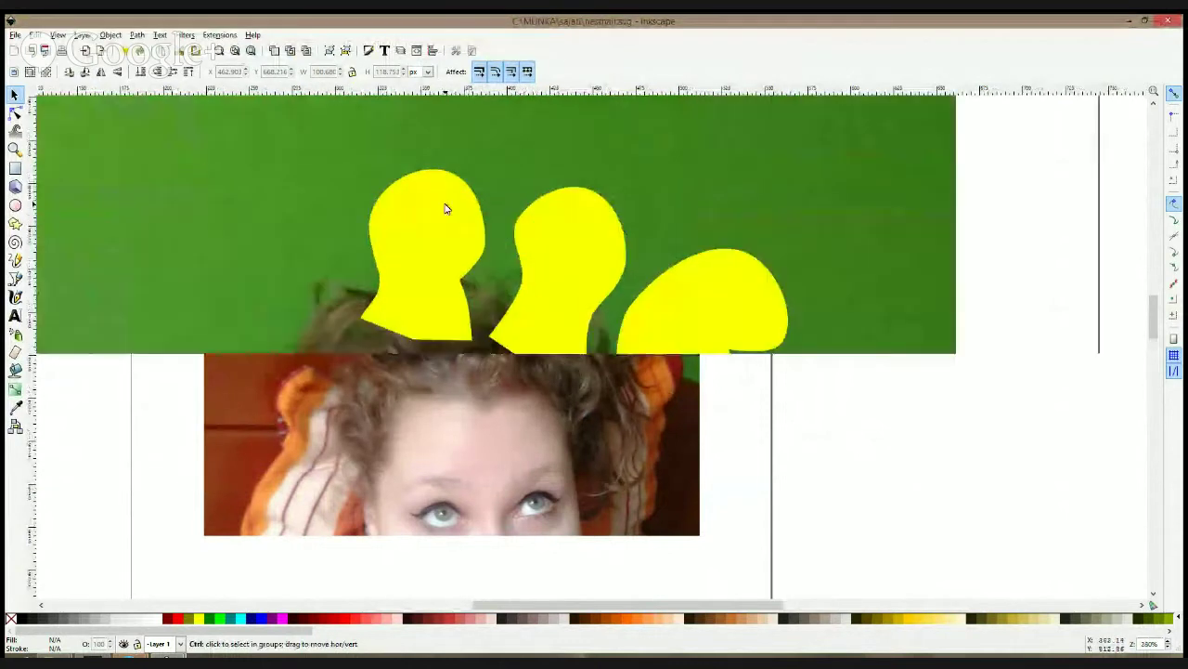
{"action": "left_click", "coordinate": [16, 278]}
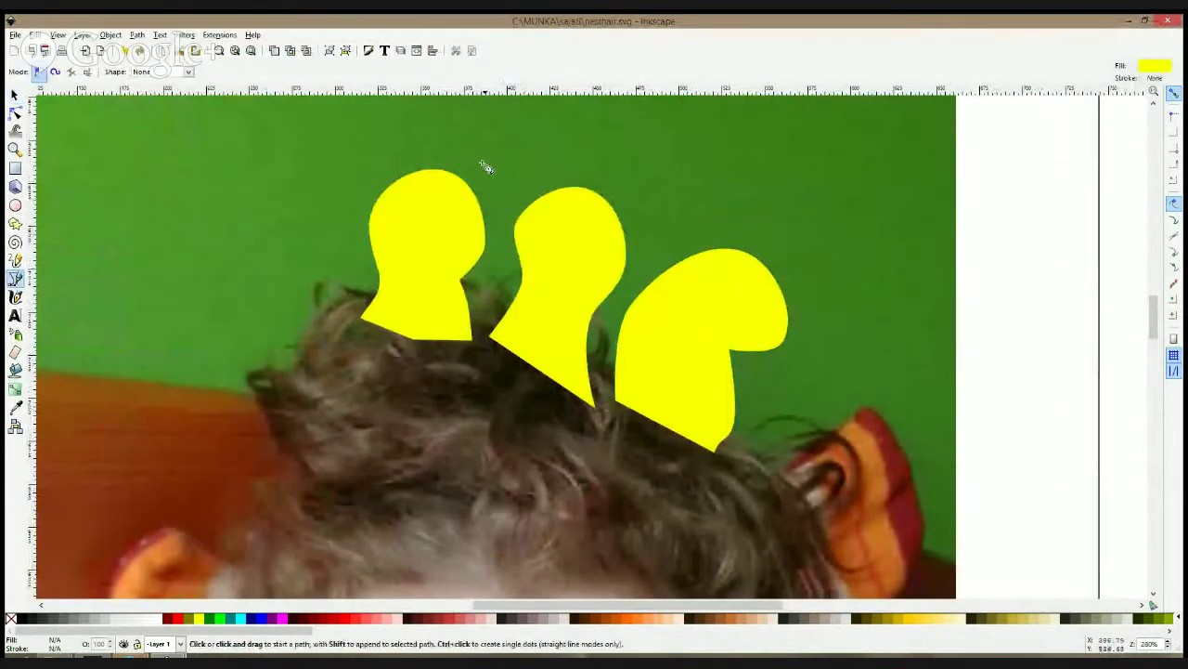
{"action": "scroll", "coordinate": [595, 159], "scroll_direction": "up", "scroll_amount": 3}
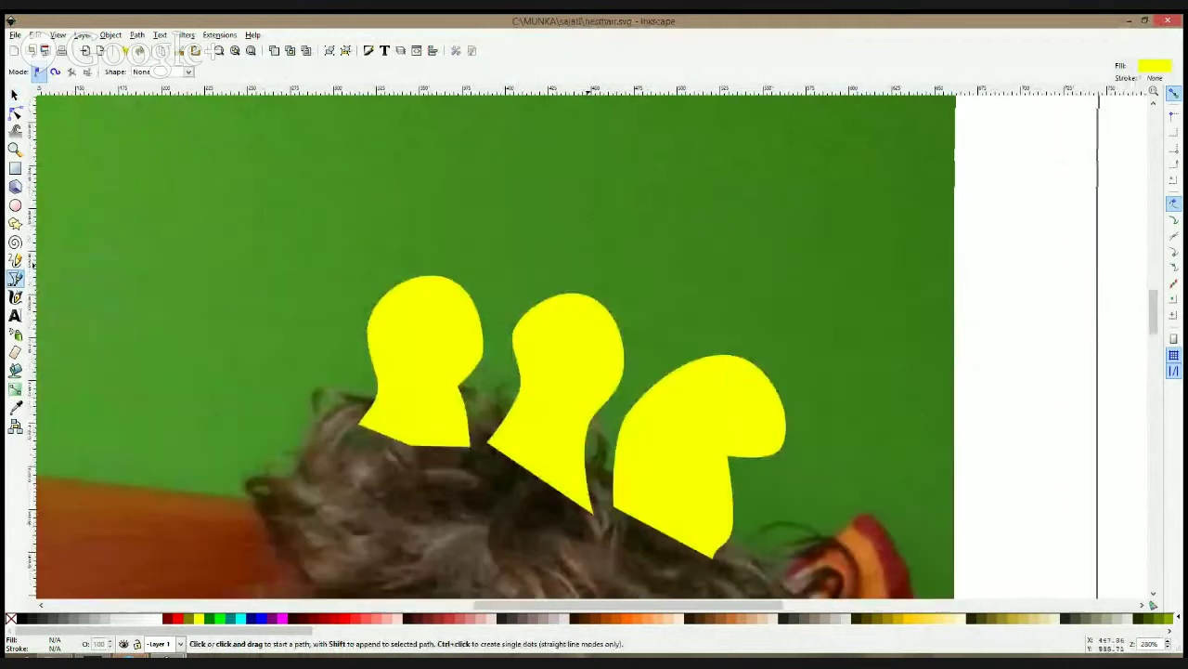
{"action": "left_click", "coordinate": [424, 279]}
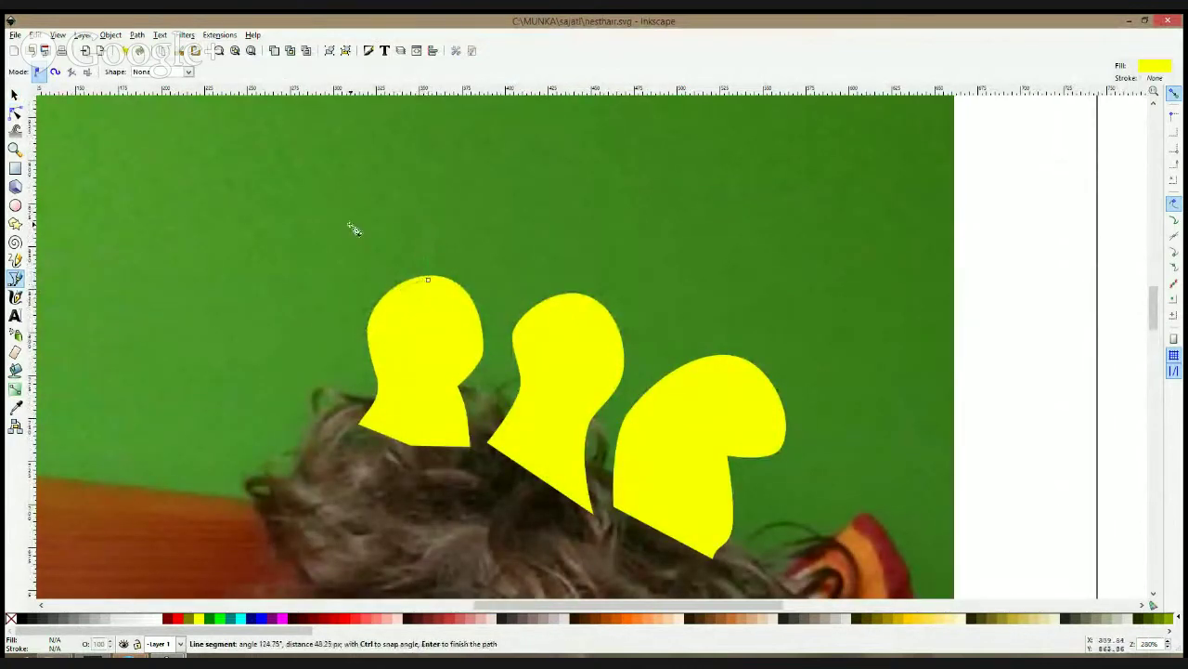
{"action": "left_click", "coordinate": [428, 281]}
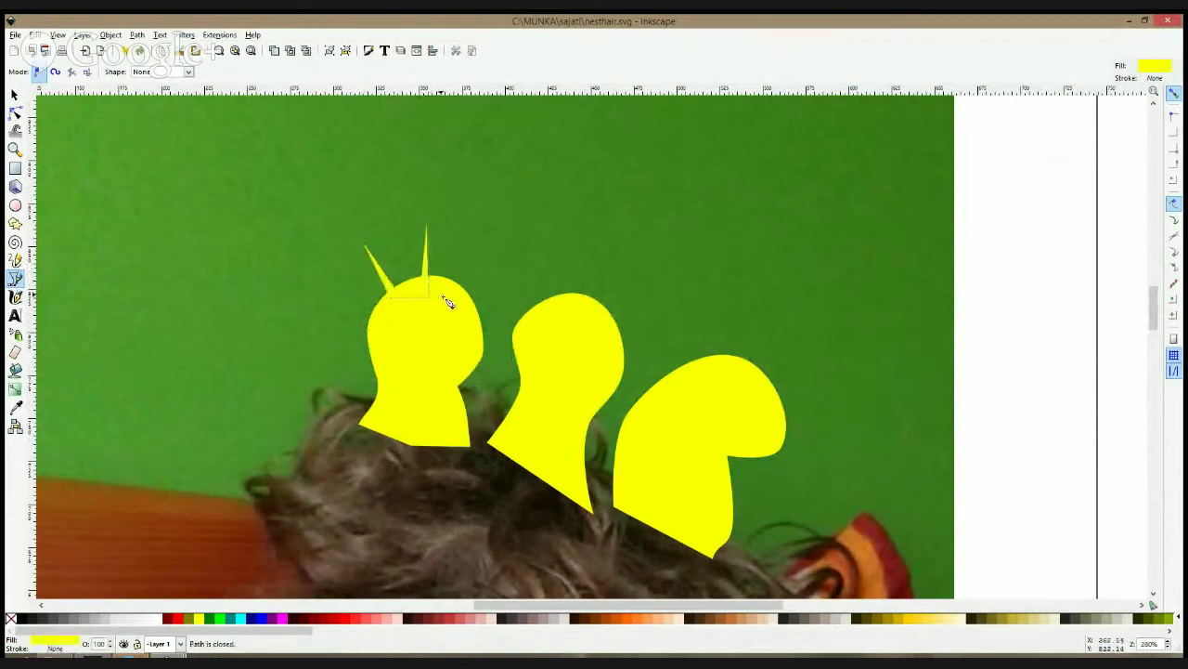
- Draw a closed yellow Bezier path forming two short spikes on the upper outer side of the second head
{"action": "left_click", "coordinate": [605, 312]}
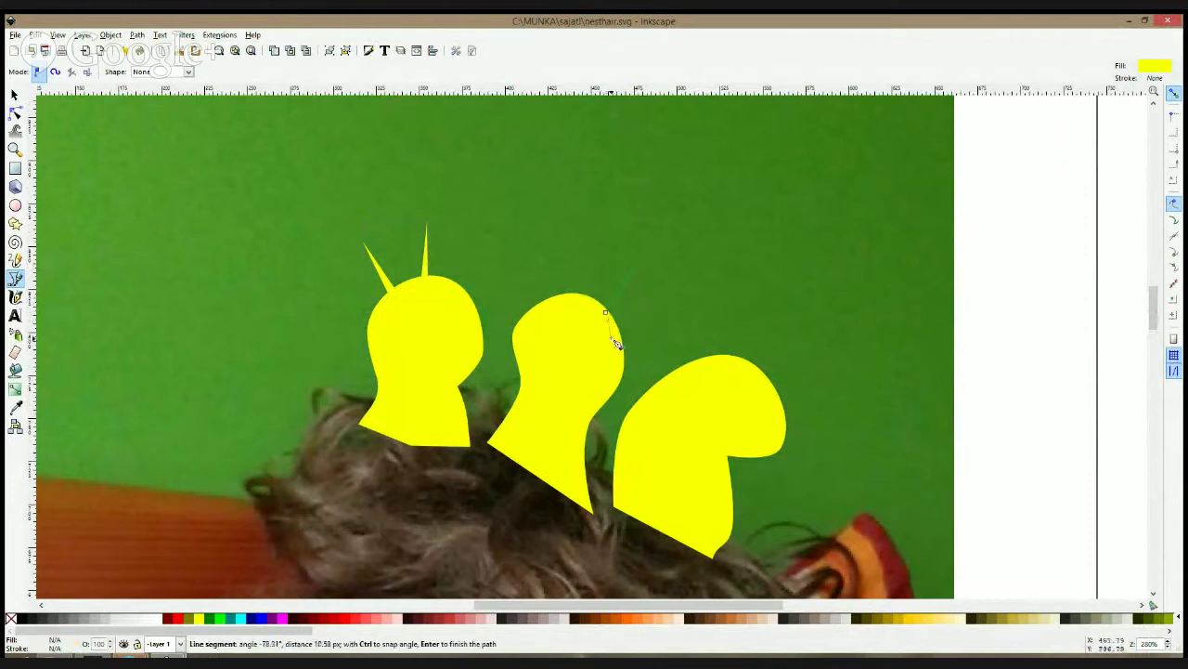
{"action": "left_click", "coordinate": [654, 327]}
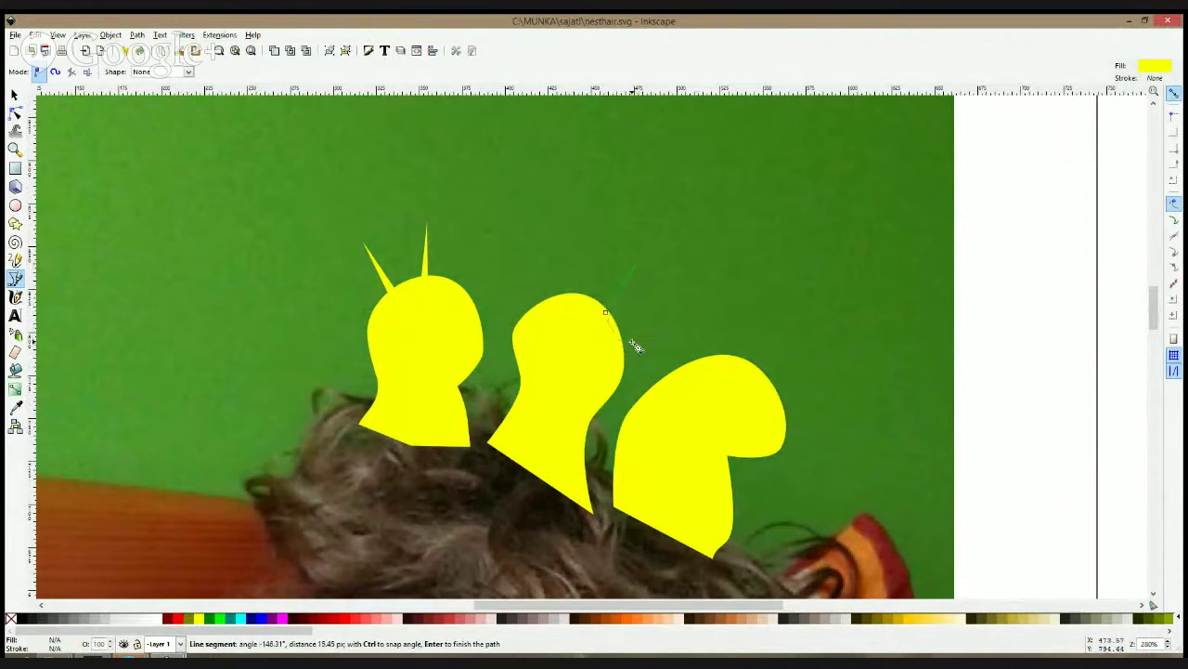
{"action": "left_click", "coordinate": [626, 352]}
{"action": "left_click", "coordinate": [609, 315]}
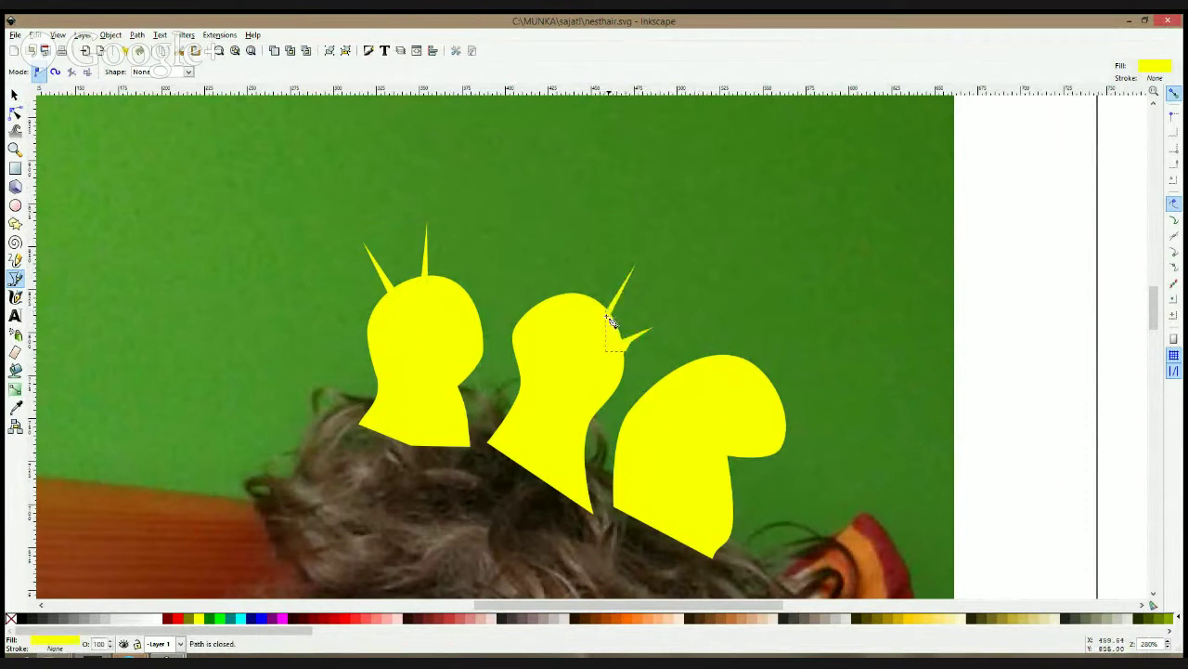
- Draw a closed yellow Bezier spike about 29 × 14 px on the outer tip of the third head and deselect it
{"action": "left_click", "coordinate": [784, 432]}
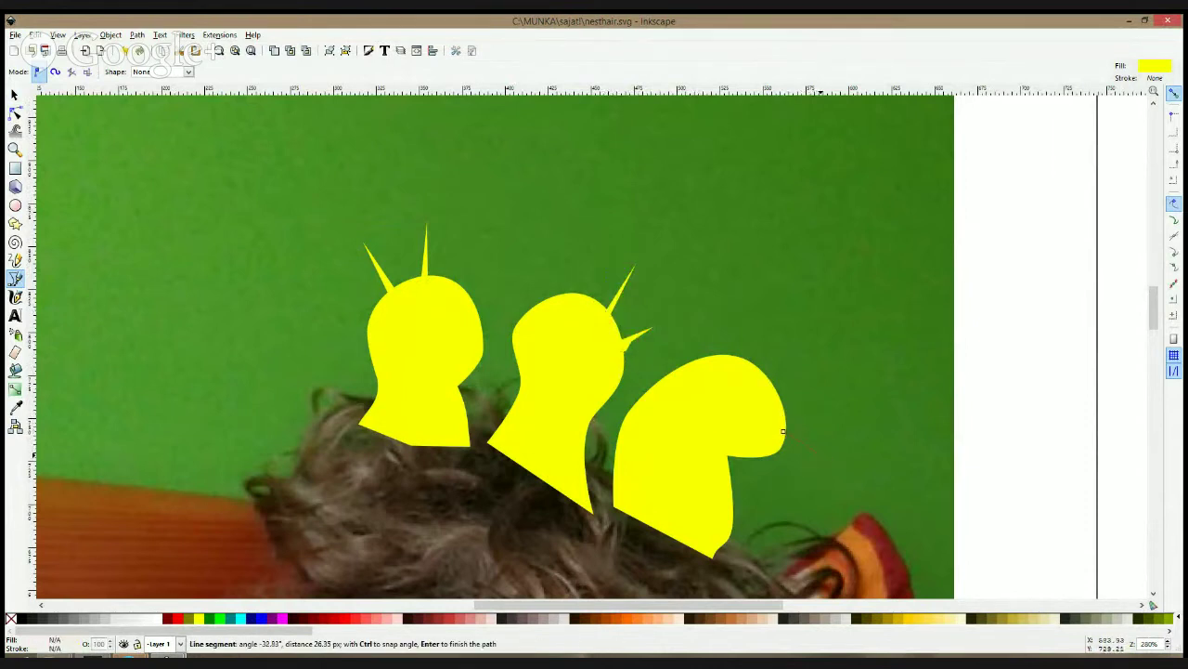
{"action": "left_click", "coordinate": [819, 455]}
{"action": "left_click", "coordinate": [774, 449]}
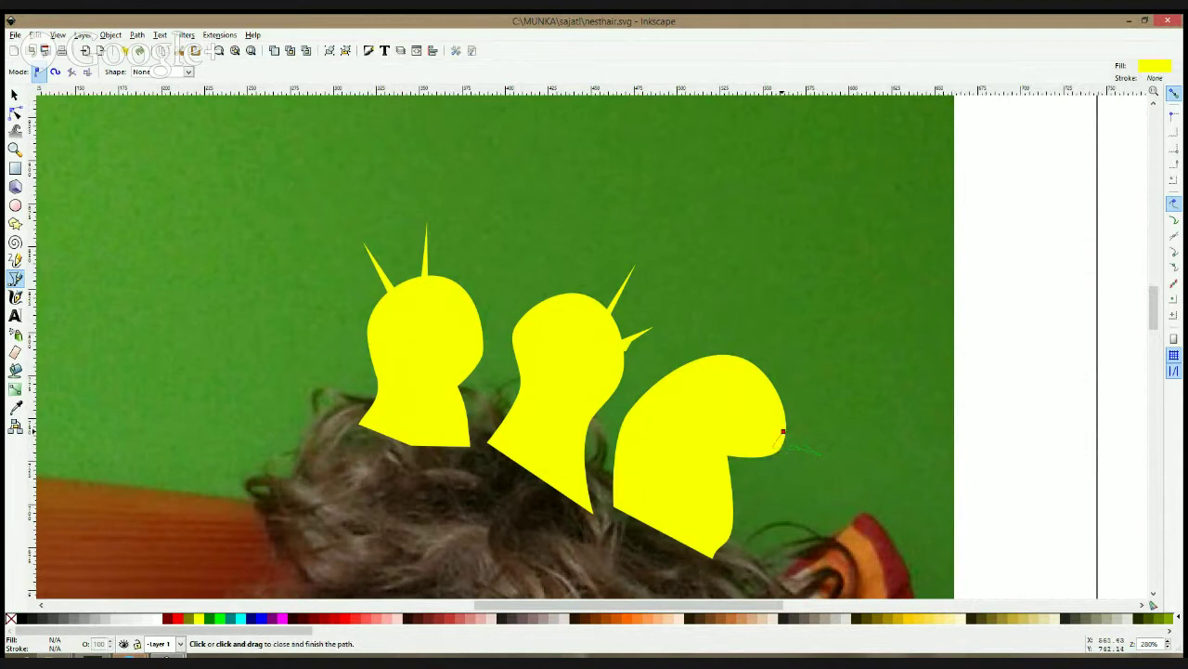
{"action": "left_click", "coordinate": [783, 432]}
{"action": "key", "text": "F1"}
{"action": "key", "text": "Escape"}
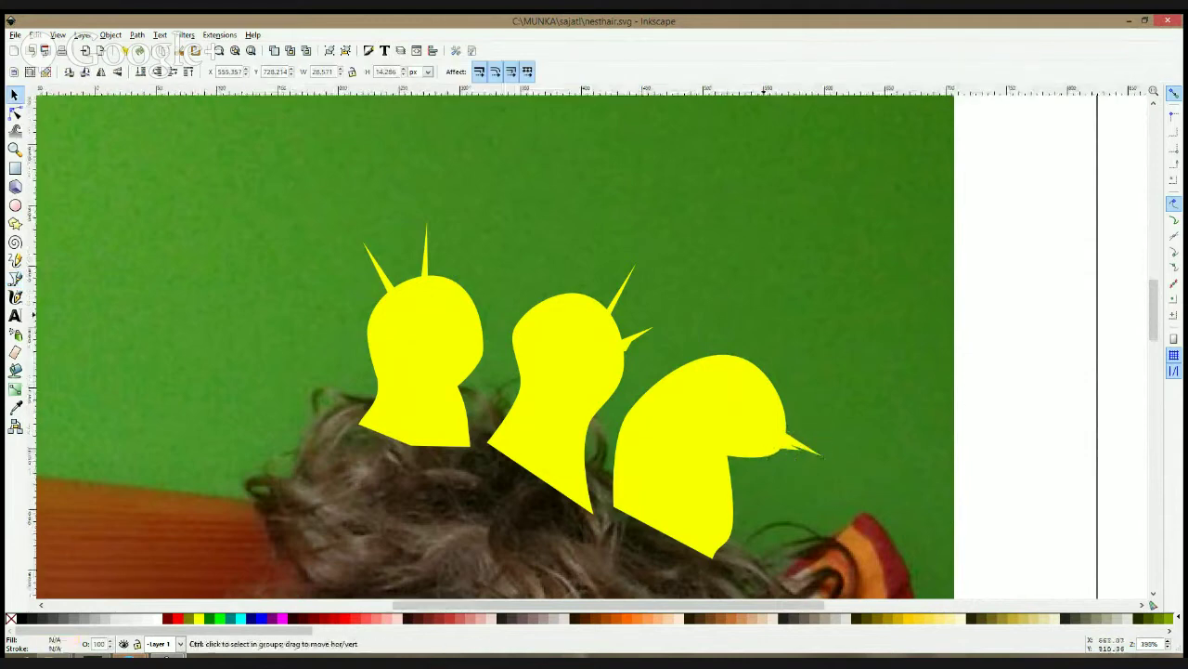
- Draw a circle about 26 px in diameter in the middle of the first head and fill it with grey
{"action": "scroll", "coordinate": [761, 318], "scroll_direction": "down", "scroll_amount": 2}
{"action": "scroll", "coordinate": [778, 298], "scroll_direction": "down", "scroll_amount": 2}
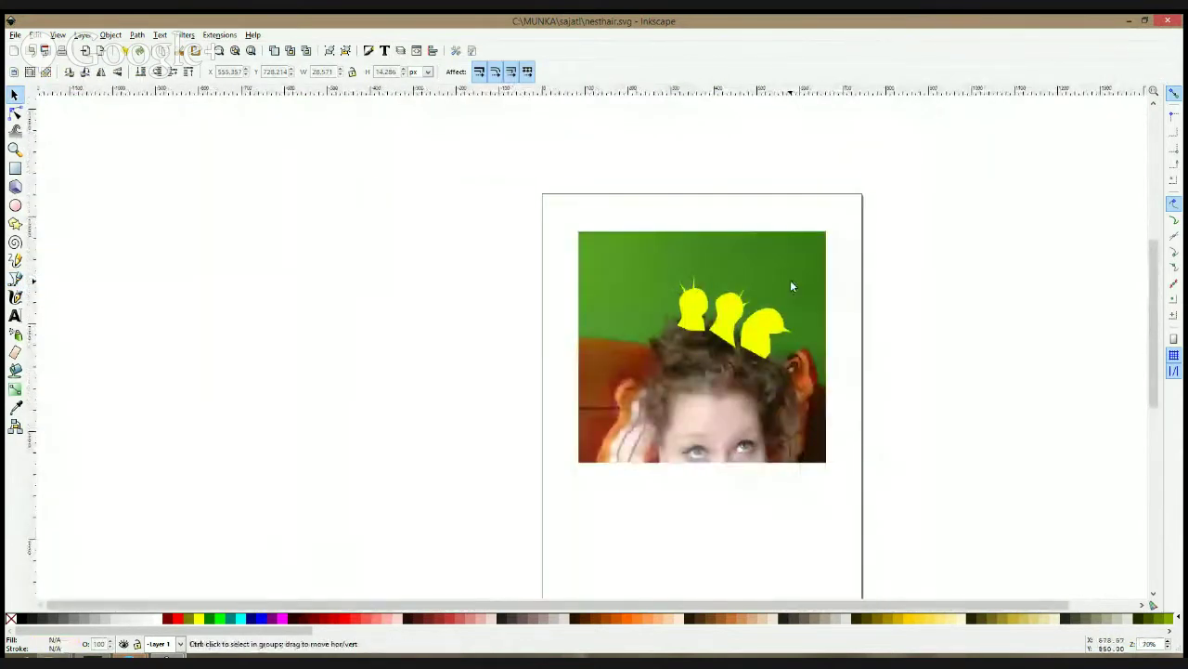
{"action": "scroll", "coordinate": [791, 282], "scroll_direction": "up", "scroll_amount": 4}
{"action": "scroll", "coordinate": [791, 281], "scroll_direction": "down", "scroll_amount": 2}
{"action": "scroll", "coordinate": [763, 362], "scroll_direction": "up", "scroll_amount": 1}
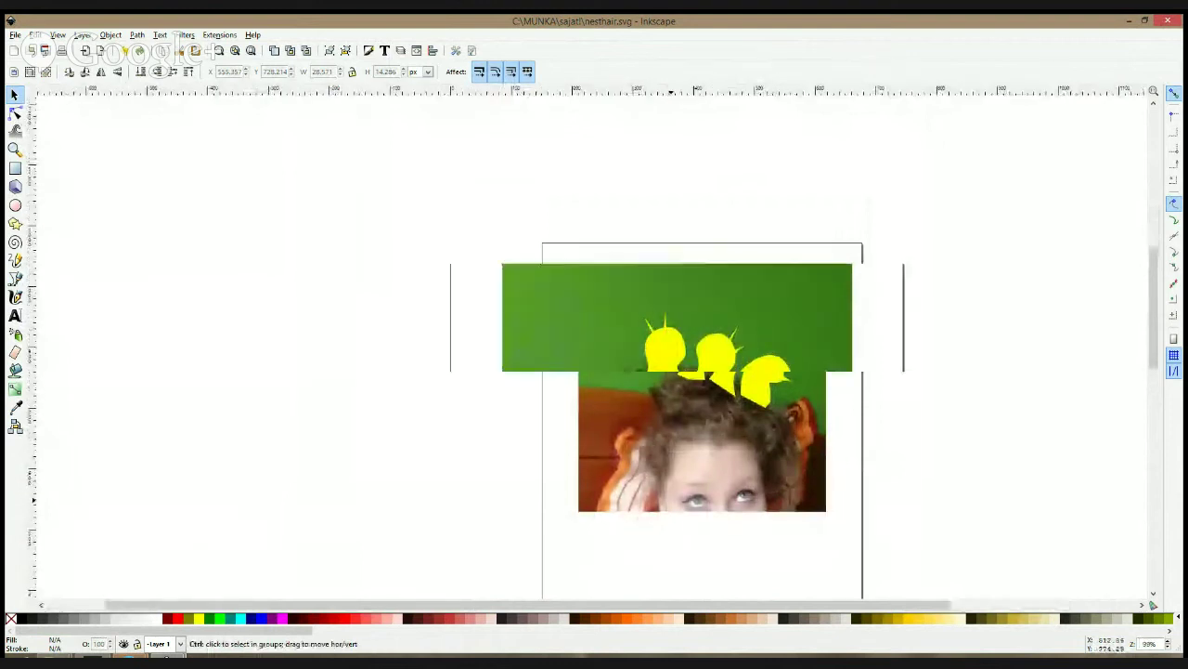
{"action": "scroll", "coordinate": [763, 368], "scroll_direction": "up", "scroll_amount": 1}
{"action": "left_click", "coordinate": [644, 353]}
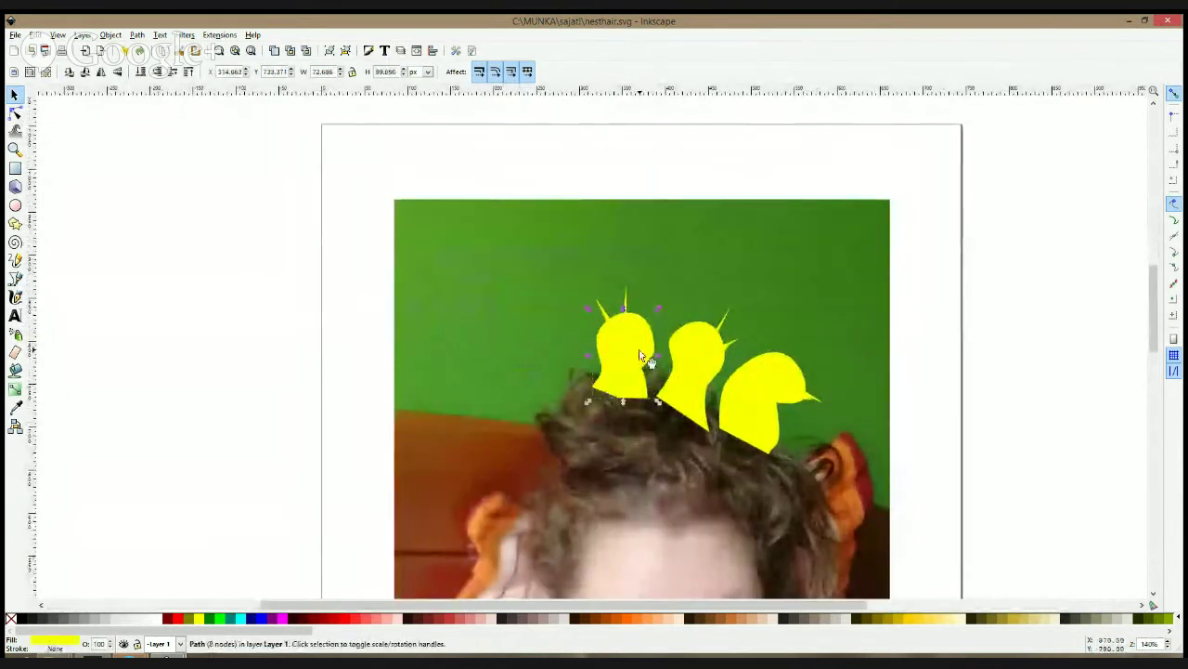
{"action": "left_click", "coordinate": [15, 205]}
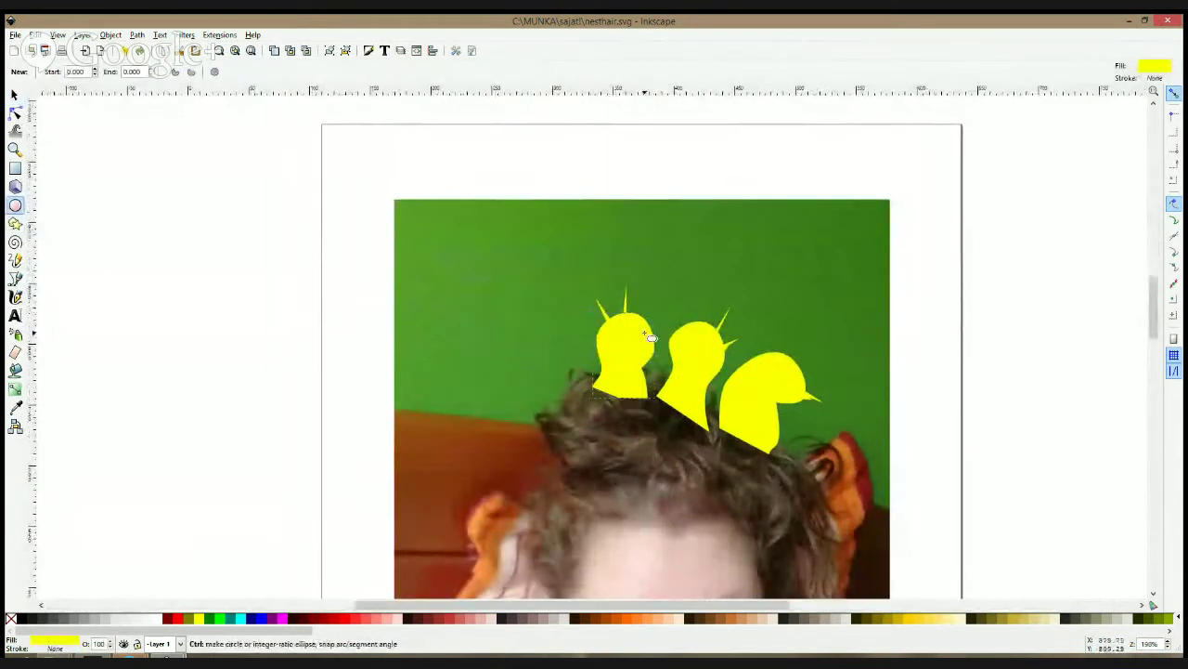
{"action": "scroll", "coordinate": [657, 336], "scroll_direction": "up", "scroll_amount": 1}
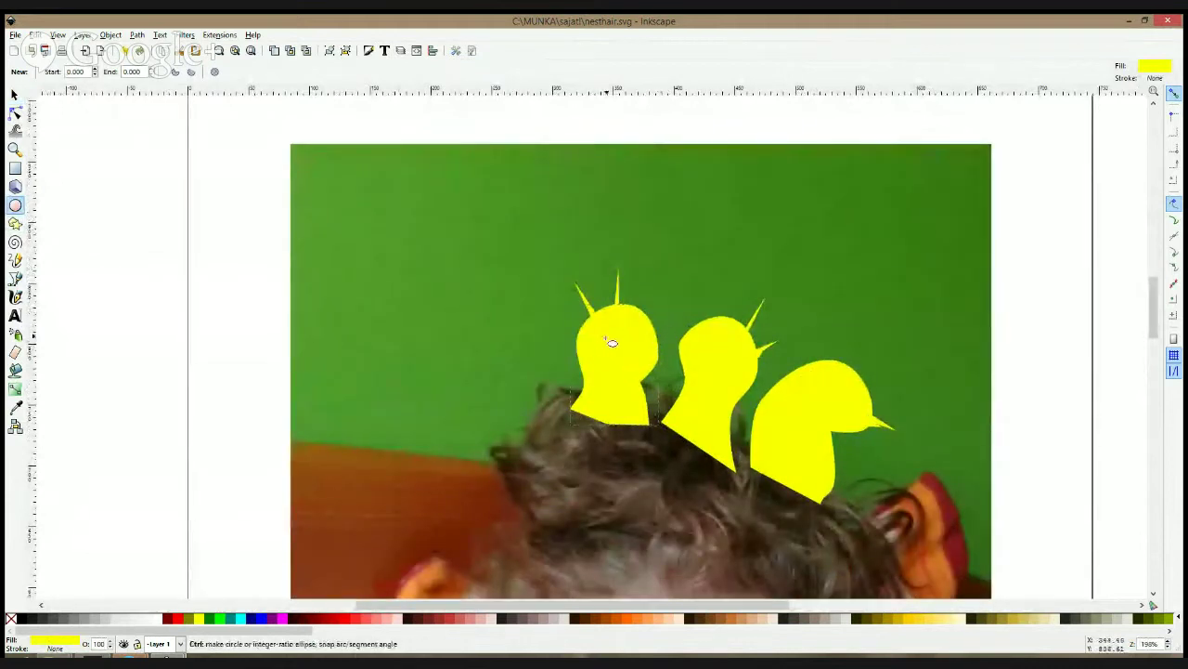
{"action": "left_click_drag", "start_coordinate": [619, 335], "coordinate": [648, 372]}
{"action": "key", "text": "space"}
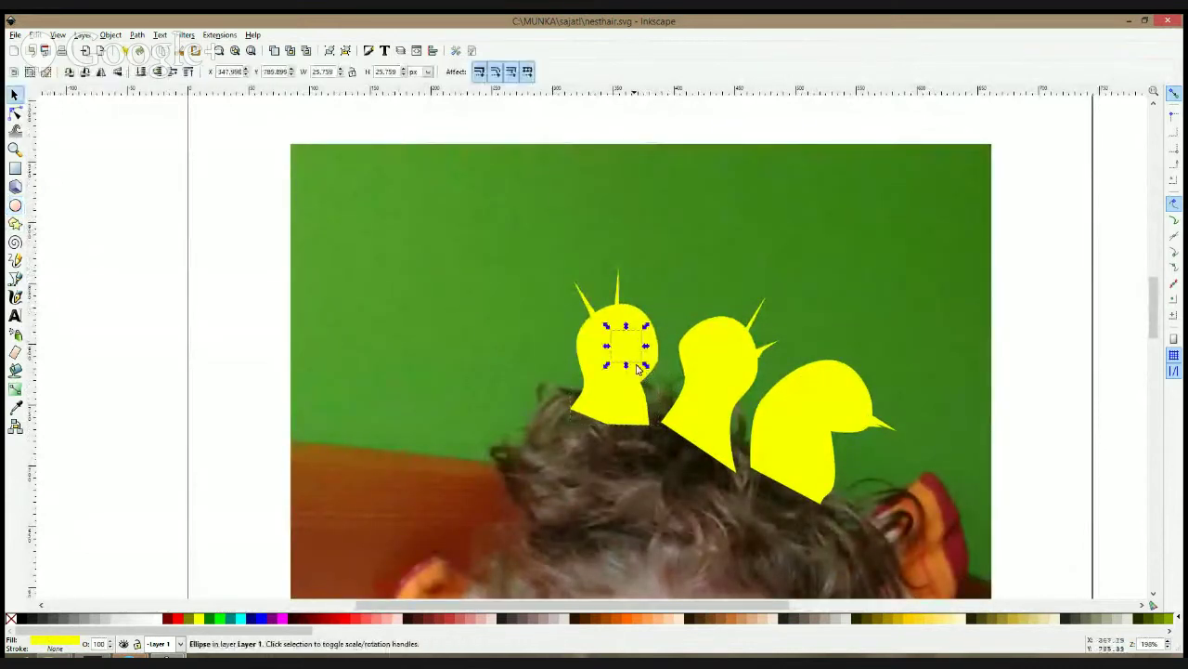
{"action": "left_click", "coordinate": [78, 615]}
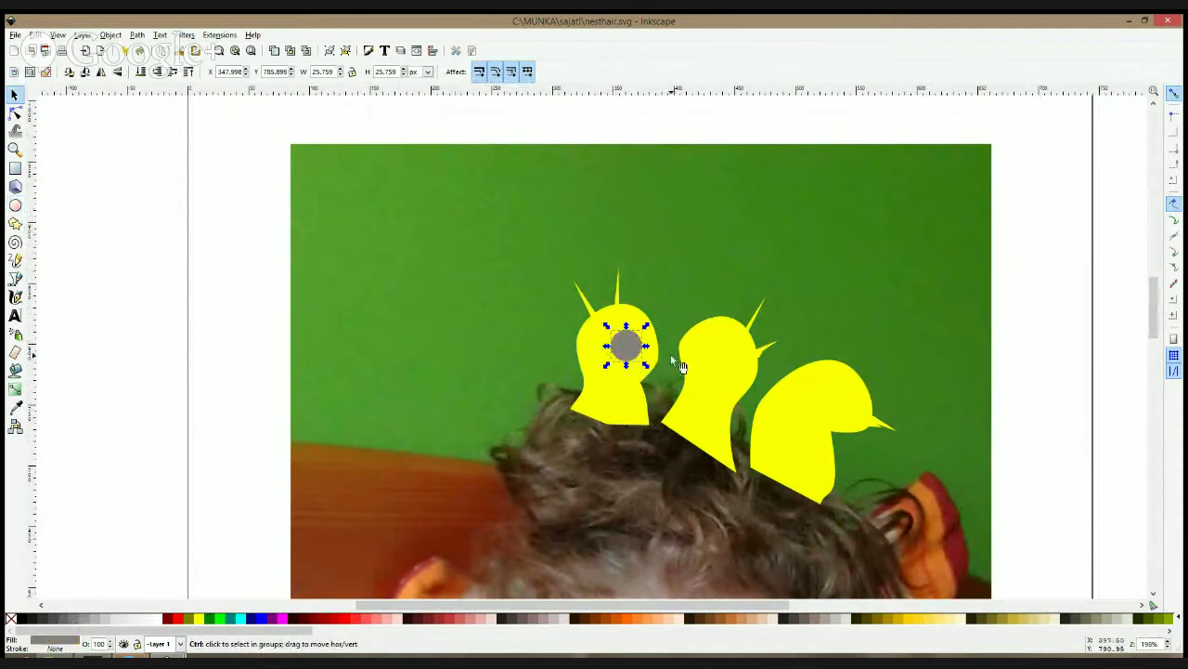
- Duplicate the first head's grey circle as a white circle about 22 px wide, with a dark grey pupil about 12 px wide inside
{"action": "left_click_drag", "start_coordinate": [647, 326], "coordinate": [643, 329]}
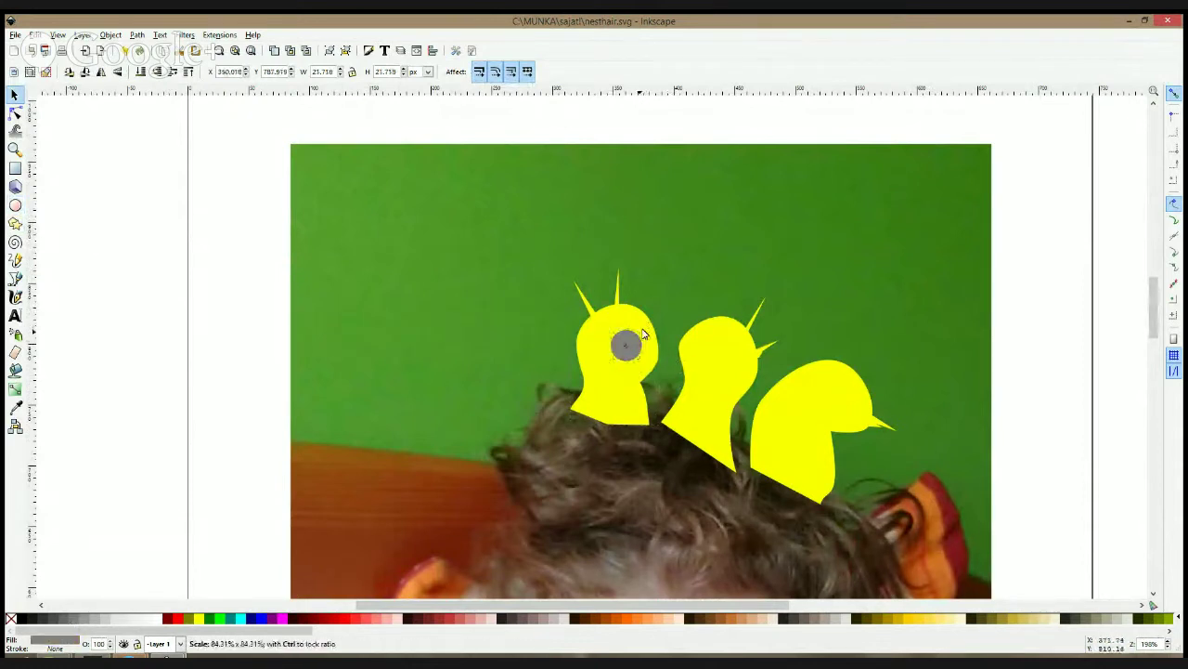
{"action": "left_click", "coordinate": [156, 618]}
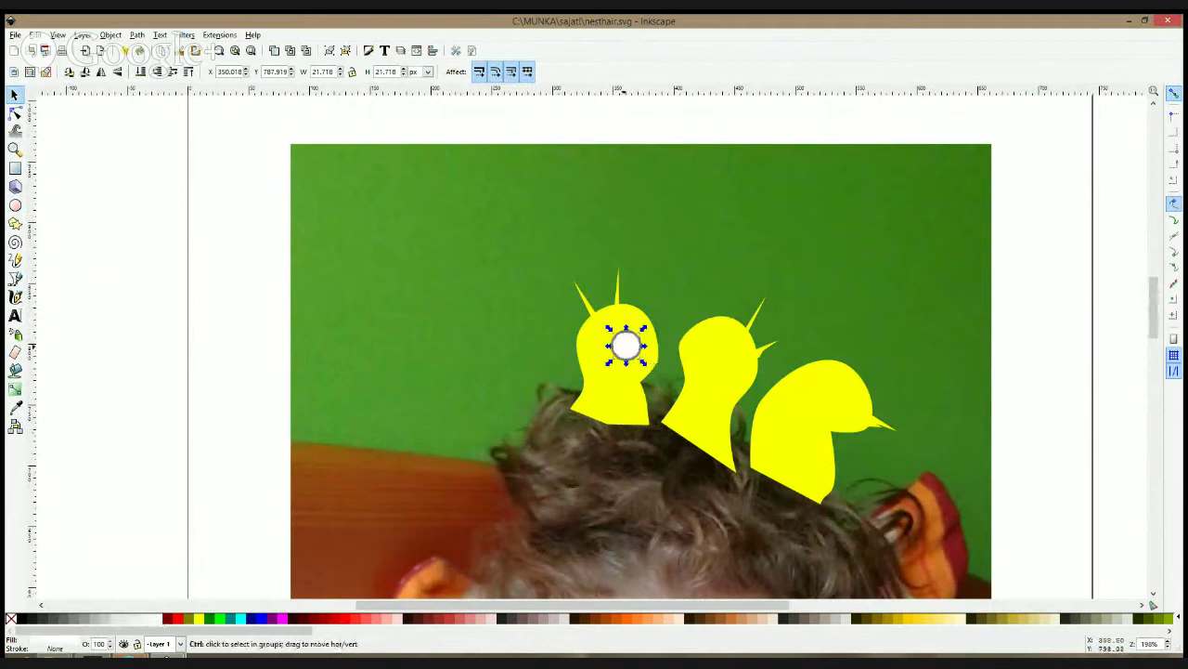
{"action": "scroll", "coordinate": [627, 345], "scroll_direction": "up", "scroll_amount": 2}
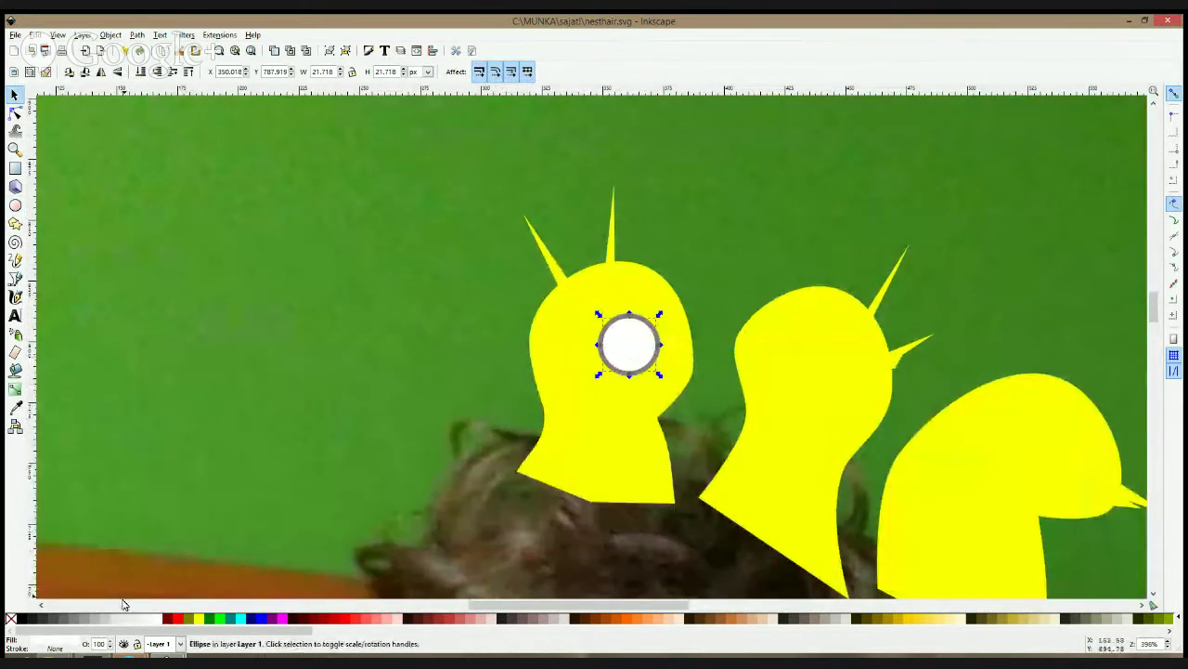
{"action": "left_click", "coordinate": [60, 620]}
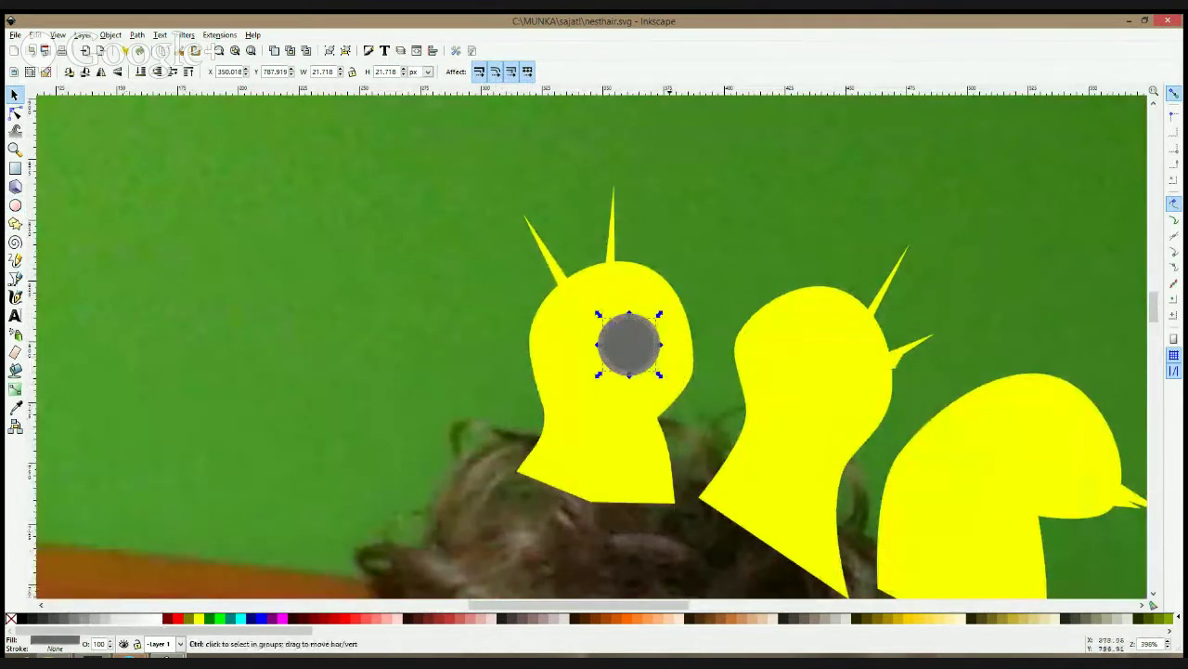
{"action": "left_click_drag", "start_coordinate": [659, 374], "coordinate": [631, 336]}
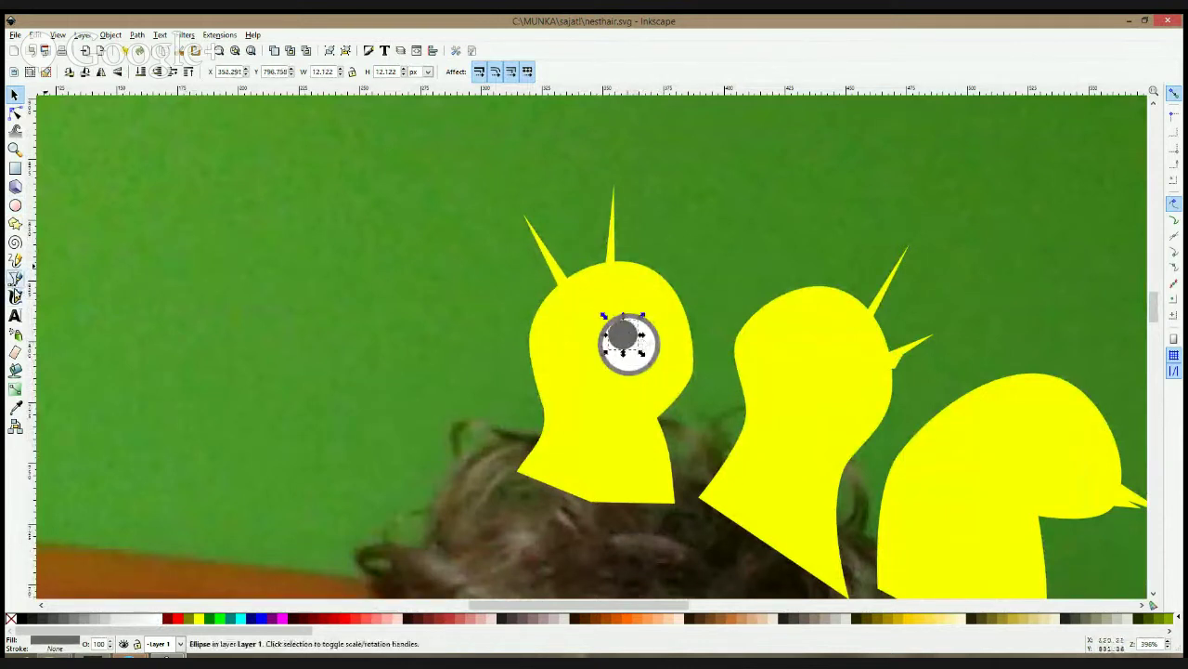
- Delete the dark pupil and the white circle from the first head's eye
{"action": "key", "text": "Delete"}
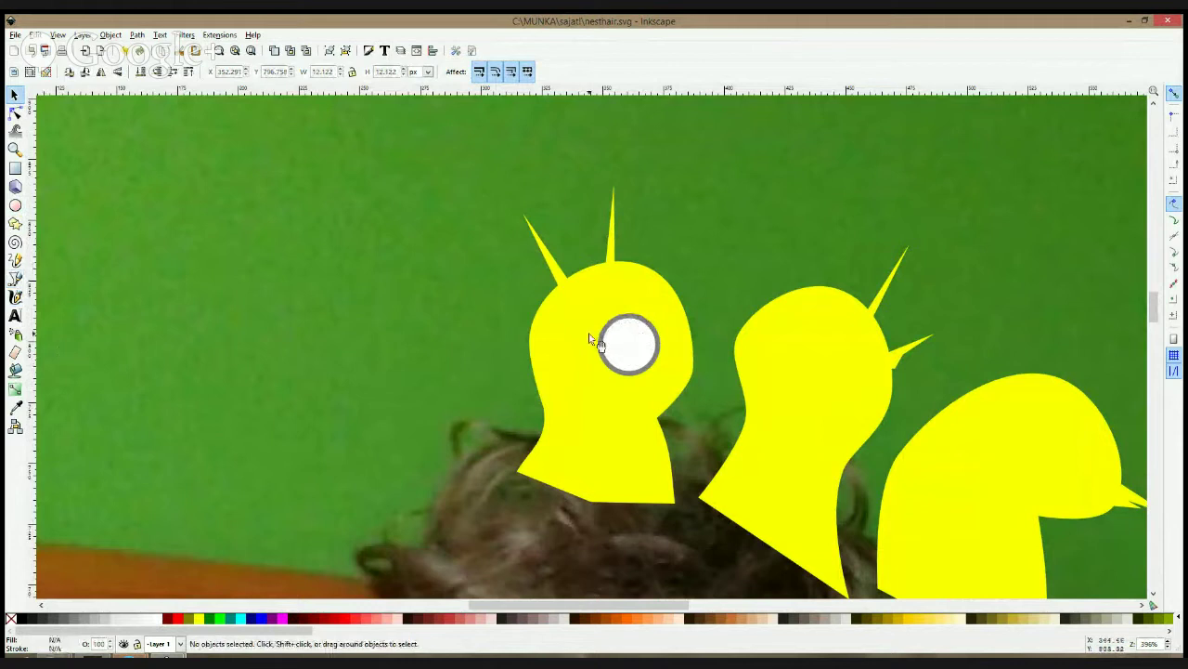
{"action": "left_click", "coordinate": [629, 349]}
{"action": "key", "text": "Delete"}
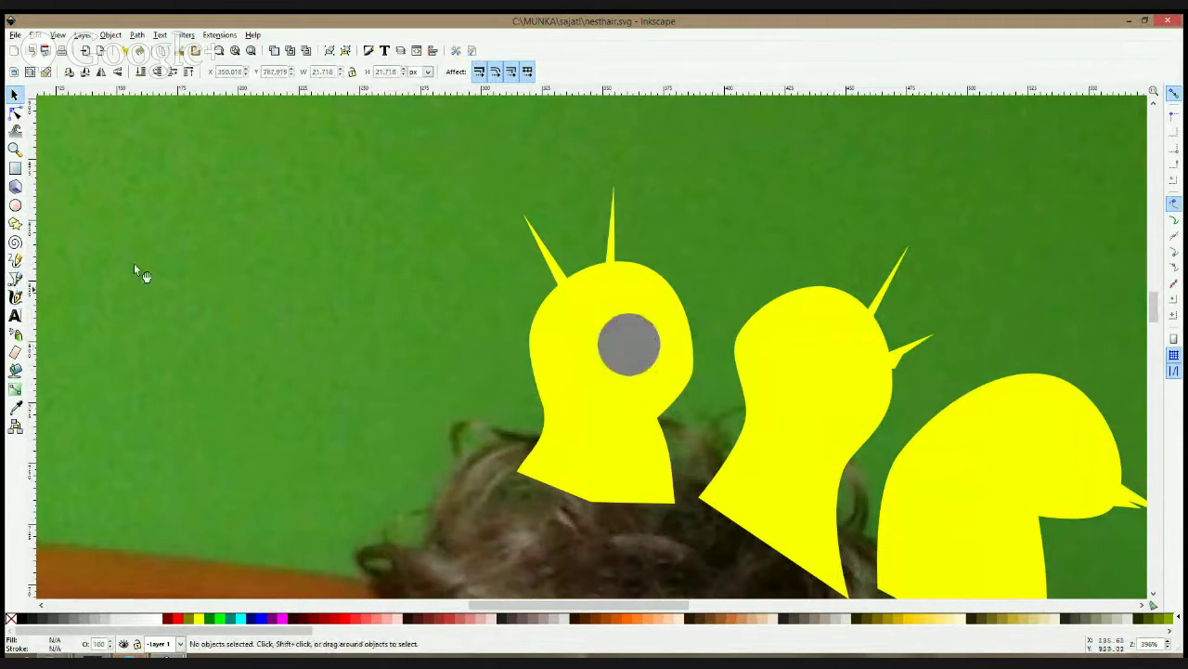
- Draw a closed dark grey arrow-like Bezier path, about 15 × 20 px, inside the first head's grey circle and deselect it
{"action": "left_click", "coordinate": [15, 280]}
{"action": "left_click", "coordinate": [612, 317]}
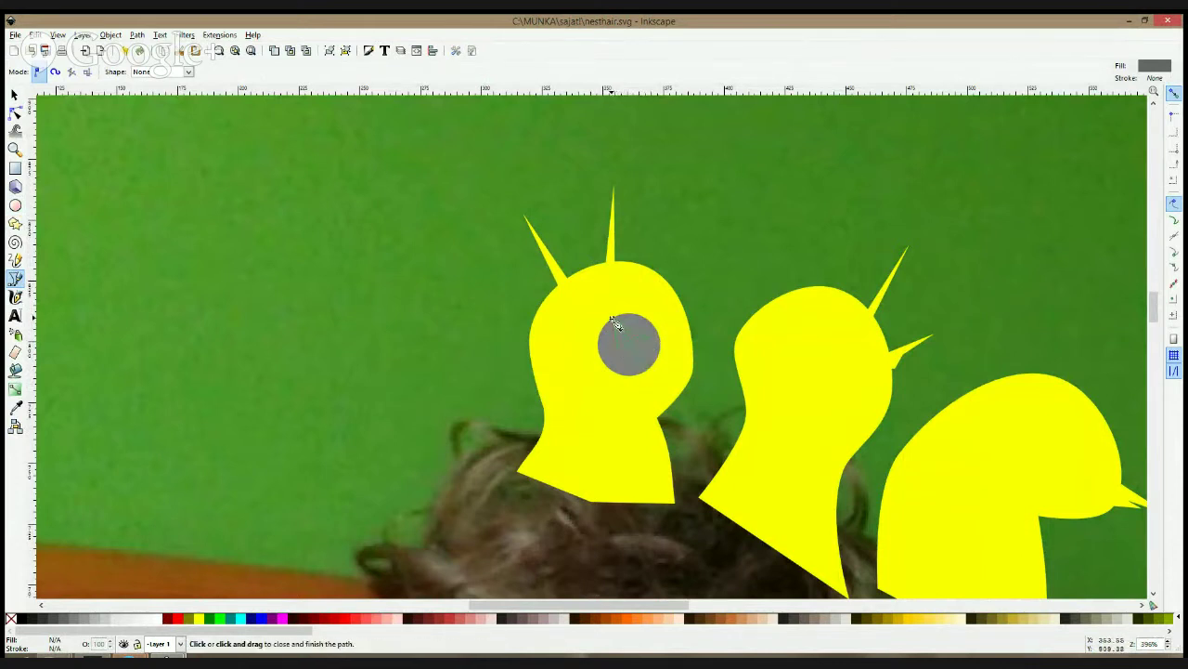
{"action": "left_click", "coordinate": [613, 319]}
{"action": "key", "text": "F1"}
{"action": "scroll", "coordinate": [658, 344], "scroll_direction": "down", "scroll_amount": 2}
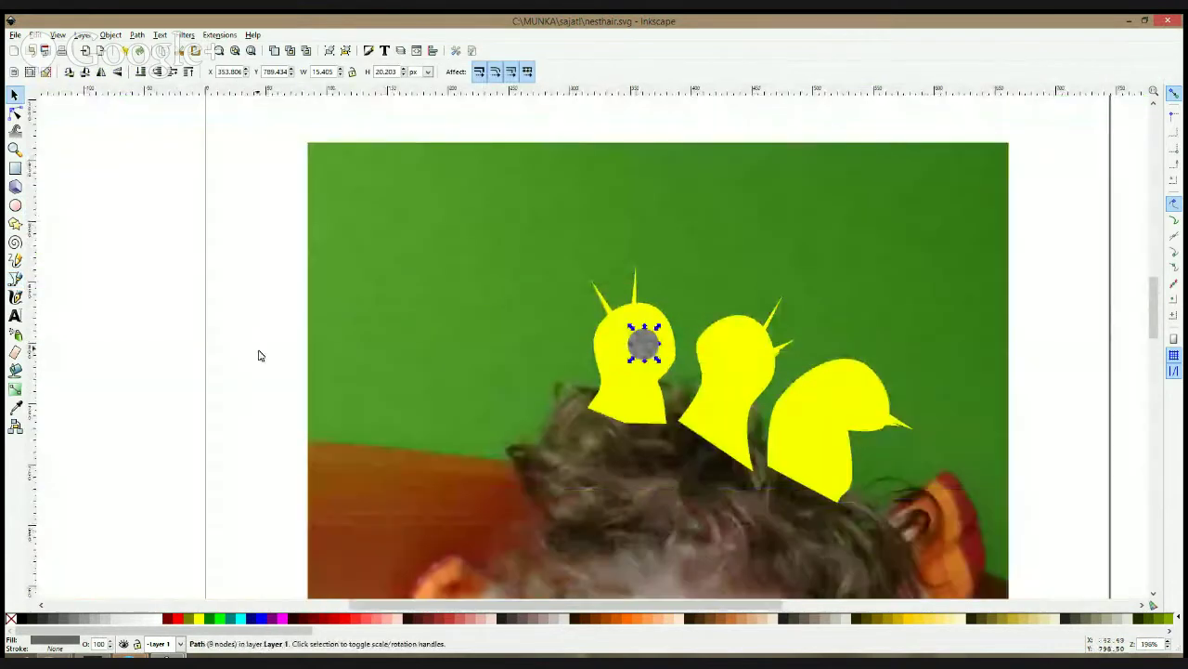
{"action": "left_click", "coordinate": [244, 332]}
{"action": "scroll", "coordinate": [759, 349], "scroll_direction": "up", "scroll_amount": 1}
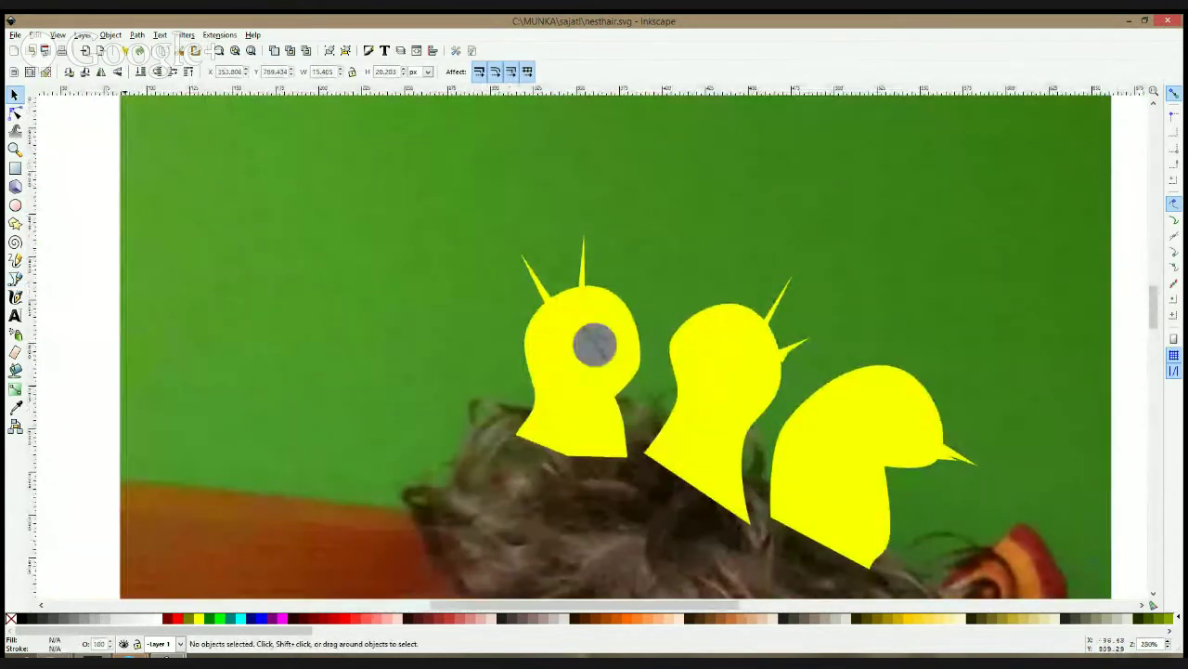
{"action": "left_click", "coordinate": [15, 278]}
{"action": "key", "text": "F1"}
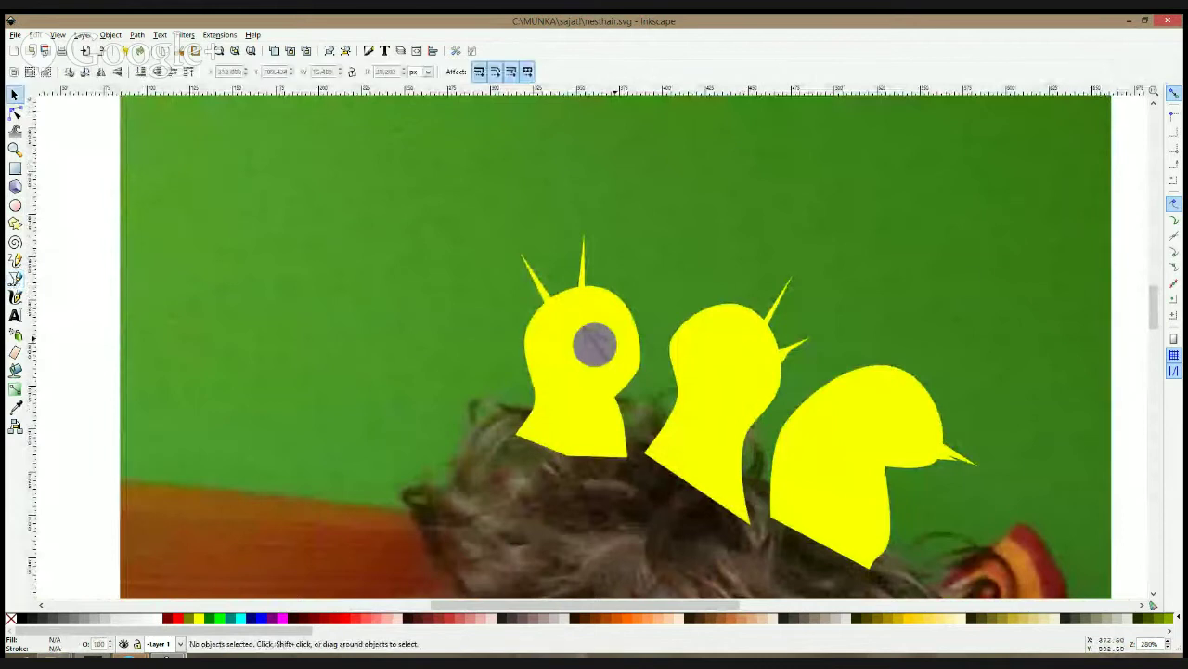
- Duplicate the first head's grey circle and place the copy on the second head as its eye
{"action": "left_click", "coordinate": [613, 341]}
{"action": "key", "text": "ctrl+d"}
{"action": "left_click_drag", "start_coordinate": [609, 356], "coordinate": [748, 353]}
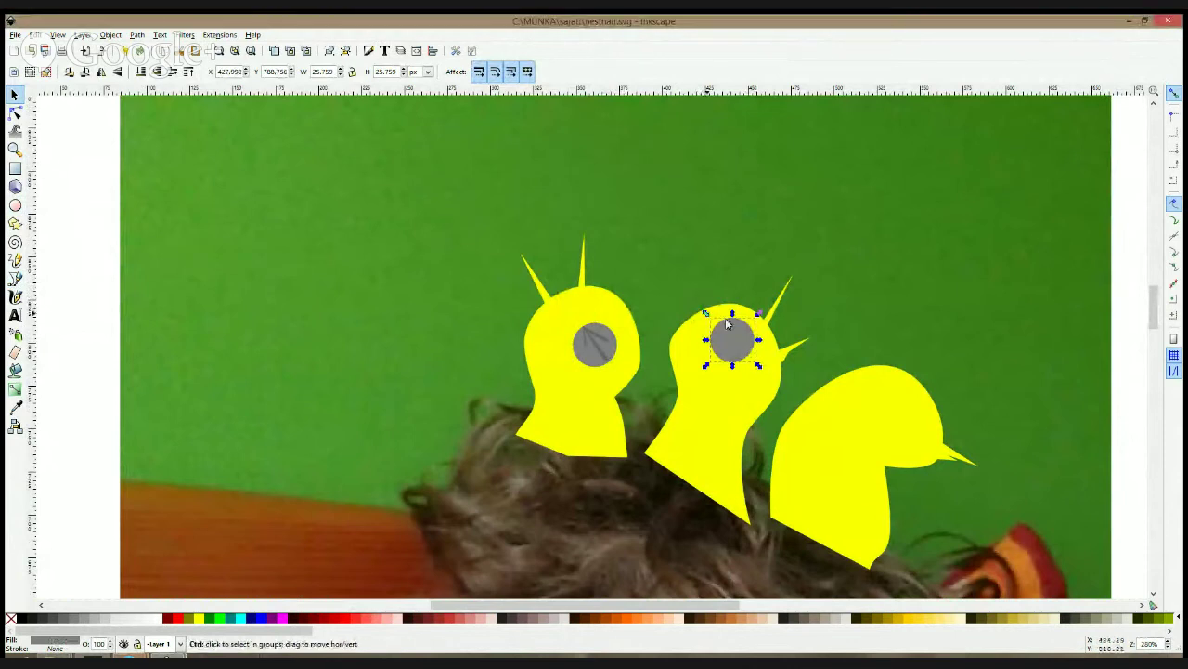
- Add a near-white copy of the circle, scaled to about 19 px wide, inside the second head's grey circle
{"action": "mouse_move", "coordinate": [758, 365]}
{"action": "left_mouse_down"}
{"action": "mouse_move", "coordinate": [762, 374]}
{"action": "mouse_move", "coordinate": [748, 351]}
{"action": "left_mouse_up"}
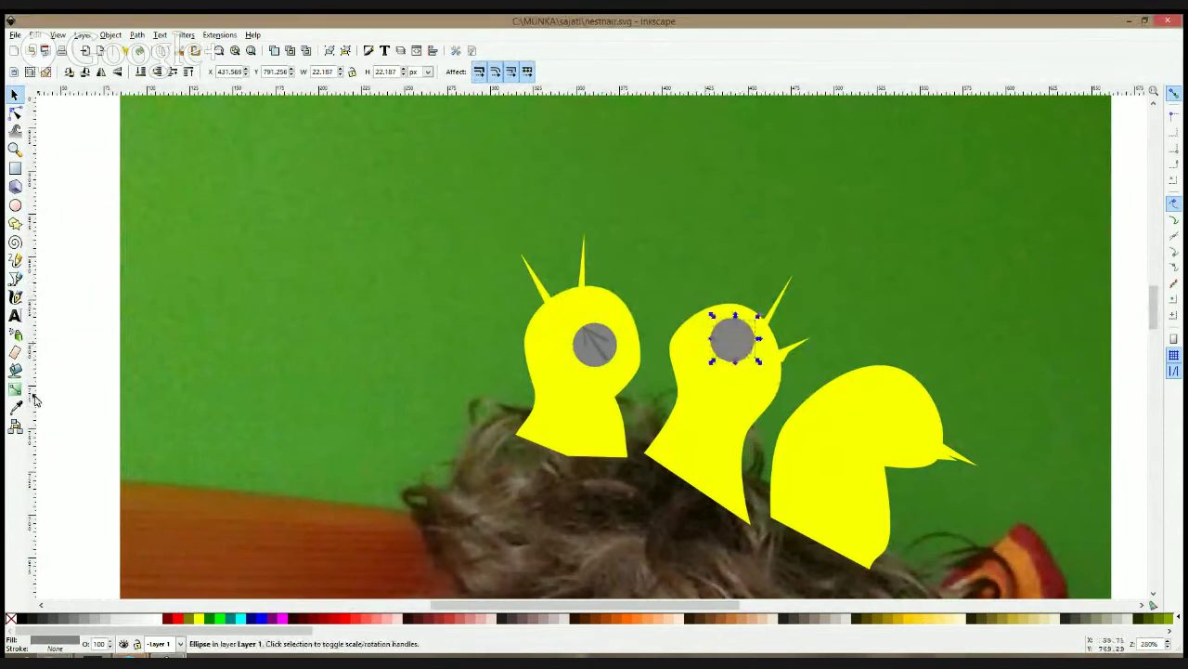
{"action": "left_click", "coordinate": [131, 622]}
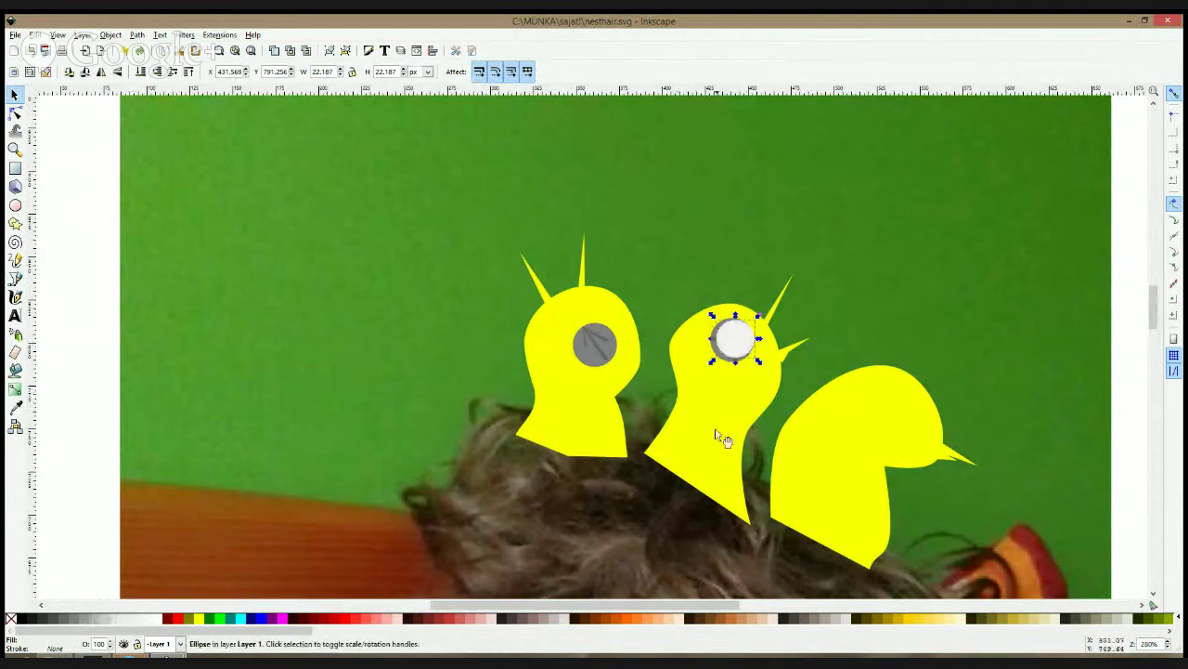
{"action": "left_click_drag", "start_coordinate": [758, 362], "coordinate": [754, 358]}
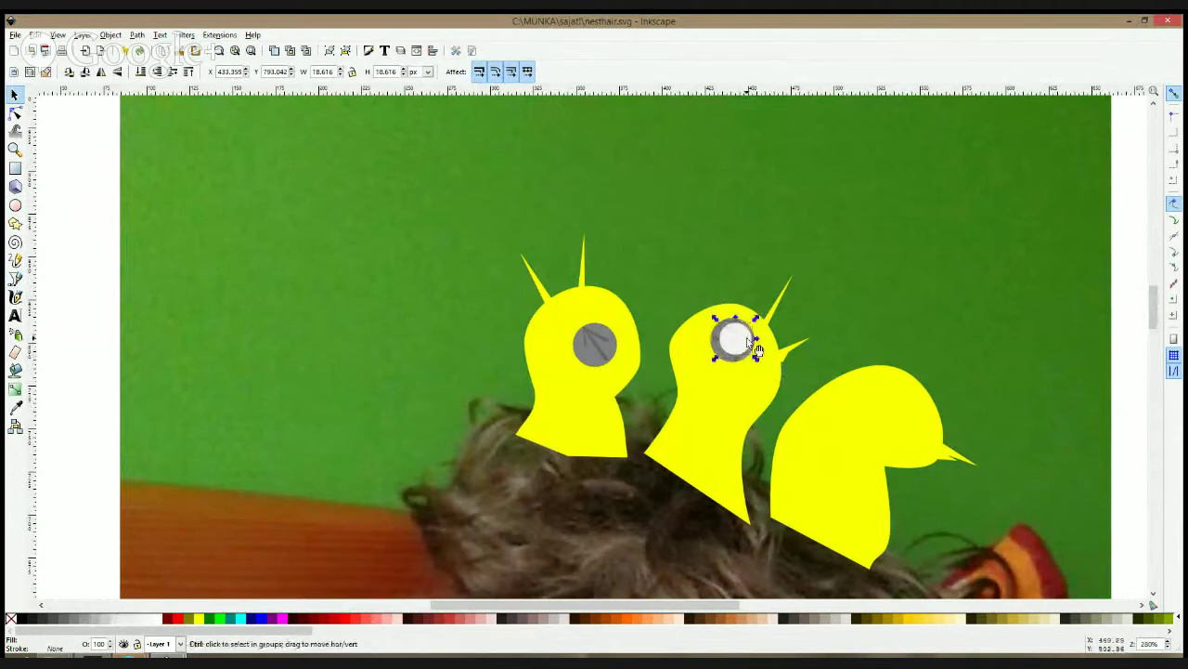
- Add a dark grey pupil about 11 px wide at the upper outer side of the second head's eye and deselect it
{"action": "left_click", "coordinate": [59, 620]}
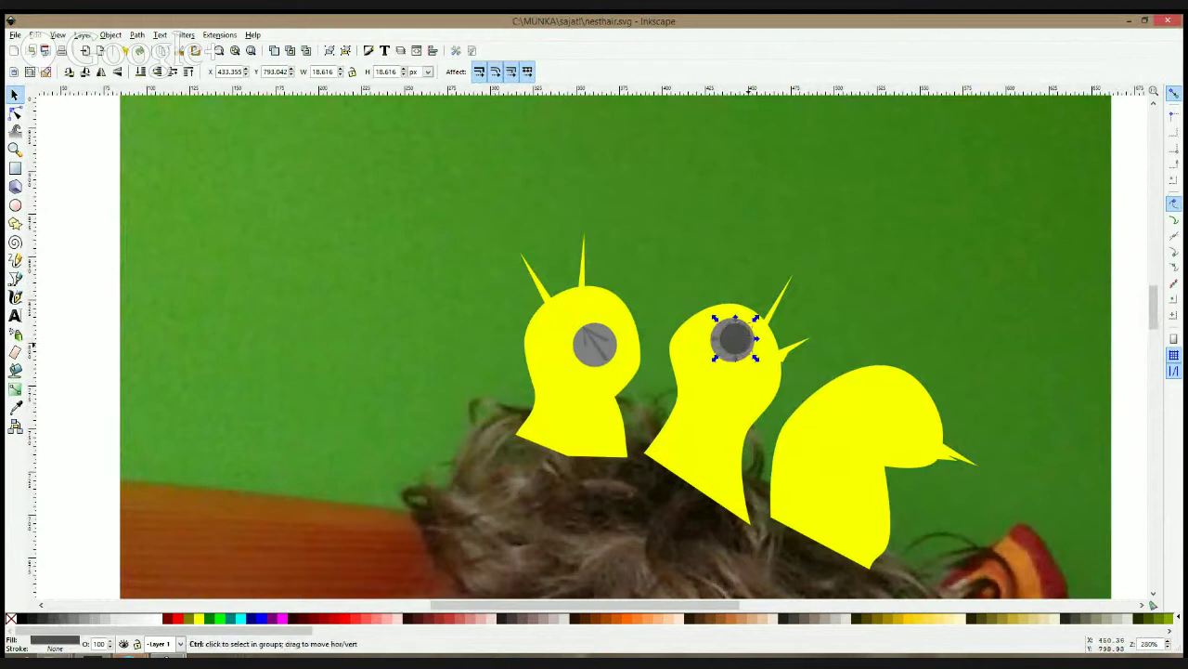
{"action": "left_click_drag", "start_coordinate": [758, 359], "coordinate": [742, 328]}
{"action": "scroll", "coordinate": [810, 358], "scroll_direction": "down", "scroll_amount": 2}
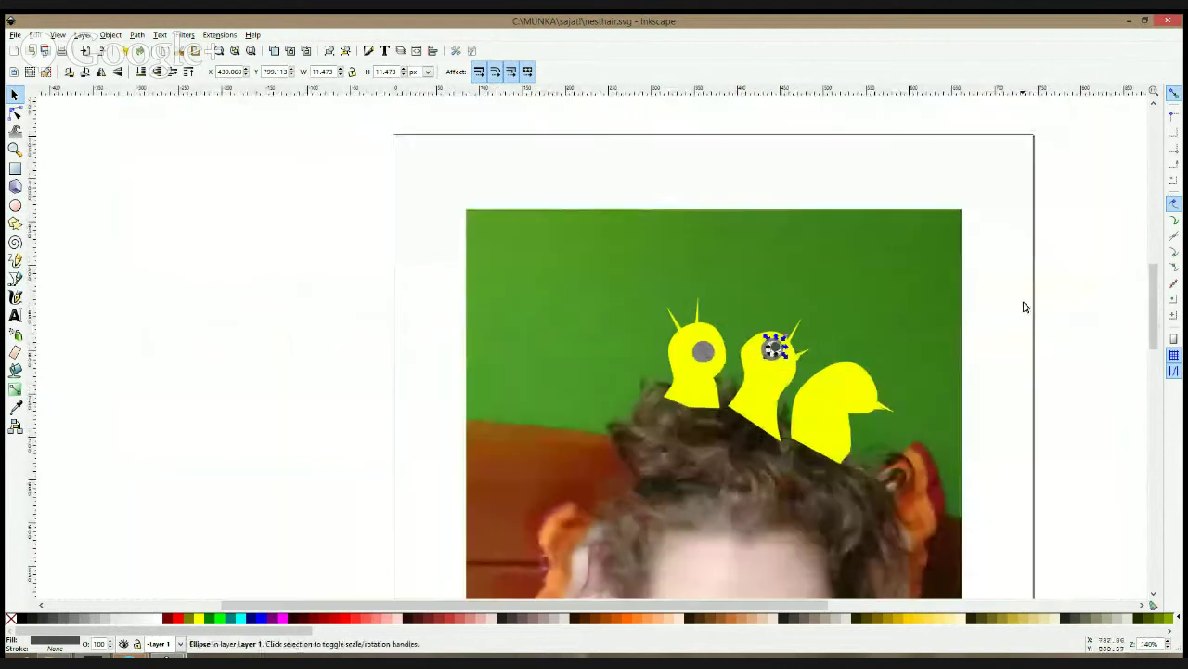
{"action": "left_click", "coordinate": [1025, 306]}
{"action": "scroll", "coordinate": [810, 354], "scroll_direction": "up", "scroll_amount": 1}
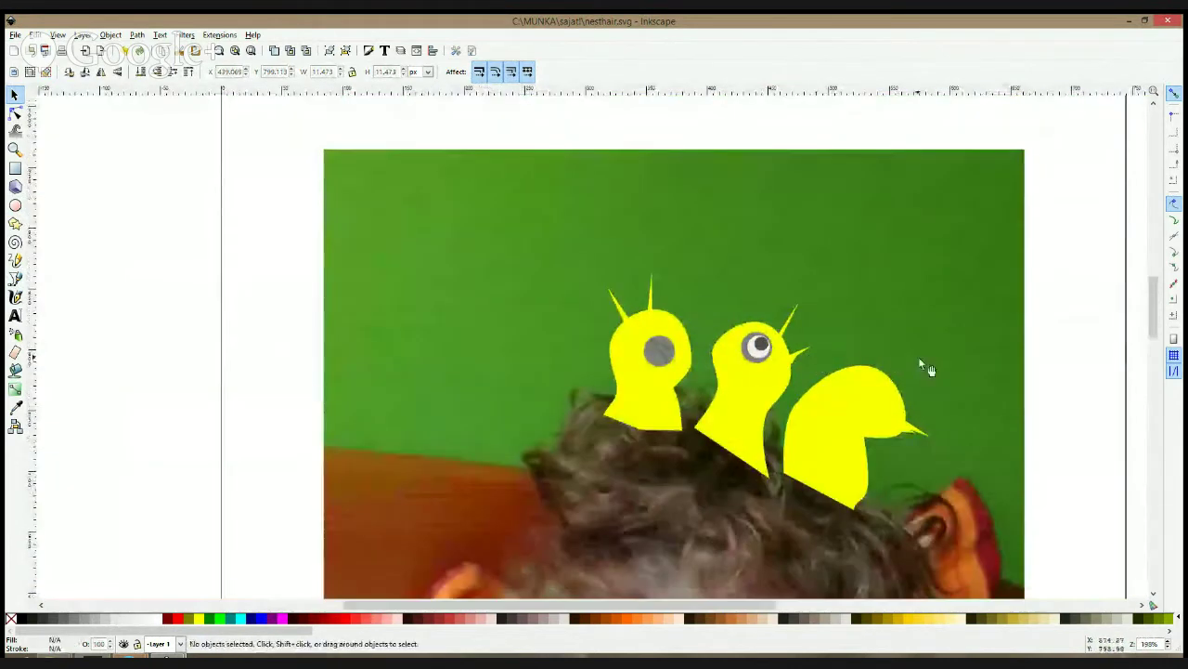
- Draw a dark grey circle about 22 px in diameter on the third head, close to its beak
{"action": "left_click_drag", "start_coordinate": [918, 357], "coordinate": [781, 272]}
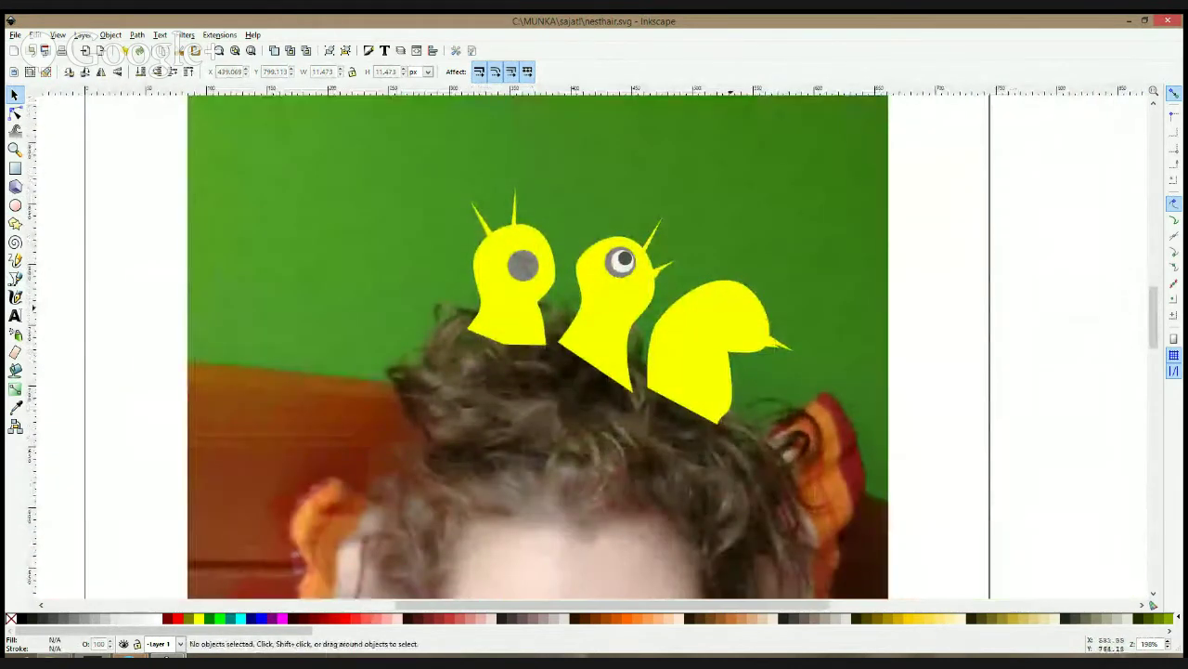
{"action": "left_click", "coordinate": [15, 206]}
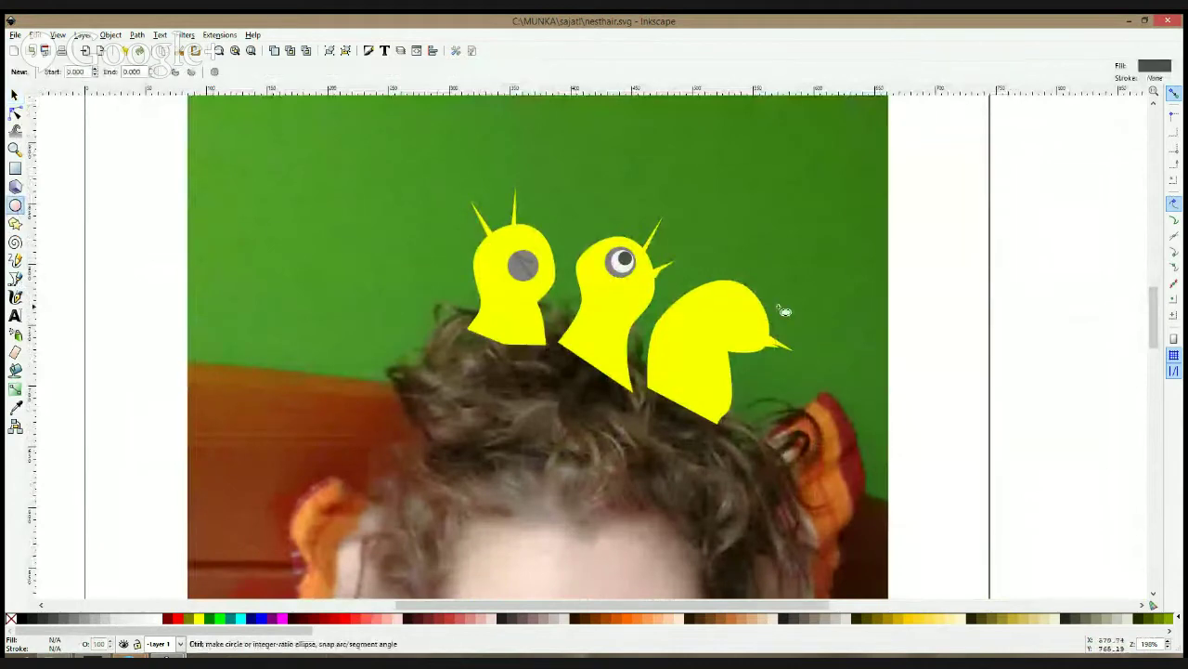
{"action": "scroll", "coordinate": [771, 331], "scroll_direction": "up", "scroll_amount": 2}
{"action": "left_click_drag", "start_coordinate": [708, 287], "coordinate": [733, 336]}
{"action": "key", "text": "s"}
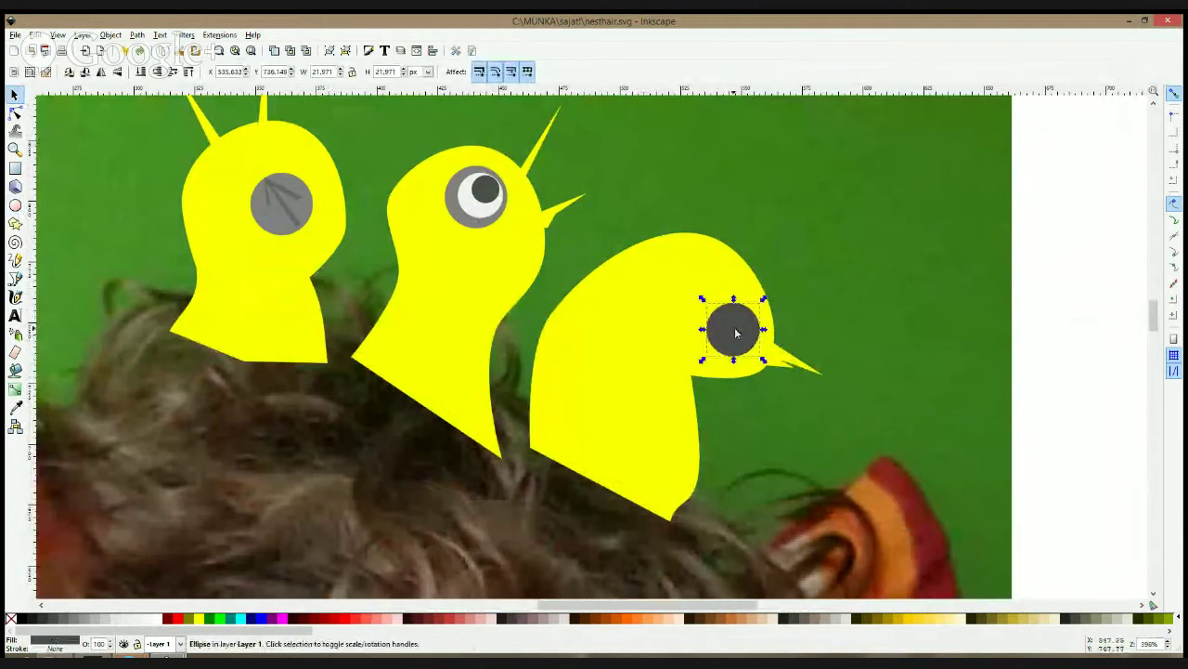
- Cut off the upper part of the third head's circle with a Difference against a rectangle about 47 × 27 px
{"action": "left_click", "coordinate": [773, 299]}
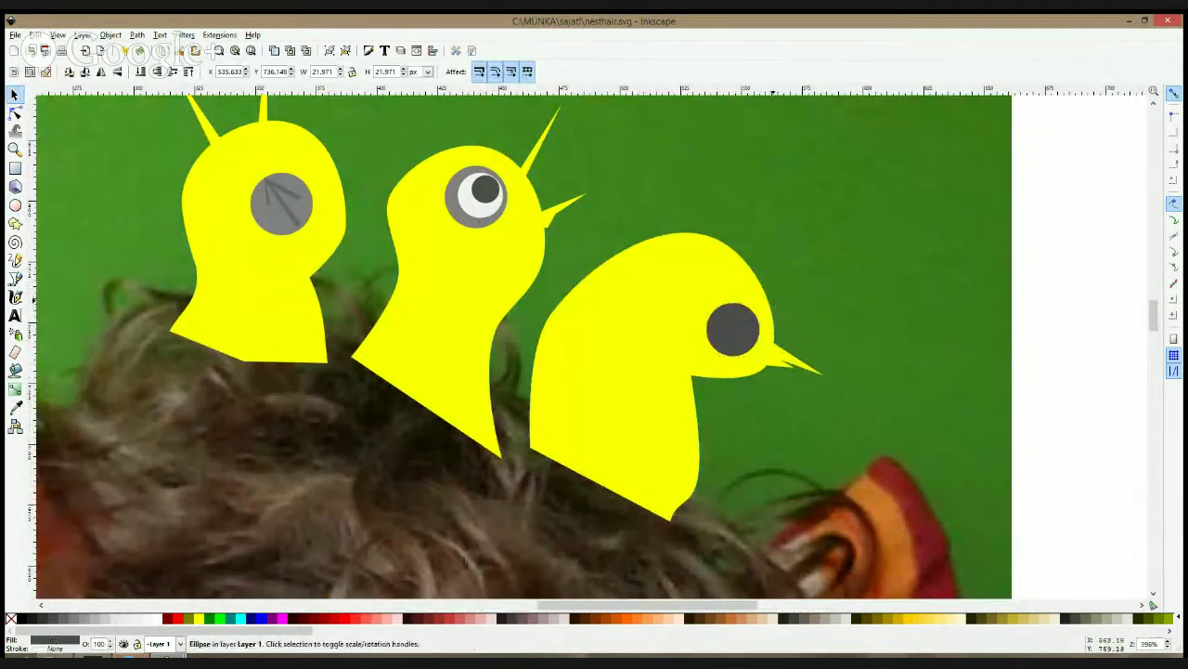
{"action": "left_click", "coordinate": [753, 319]}
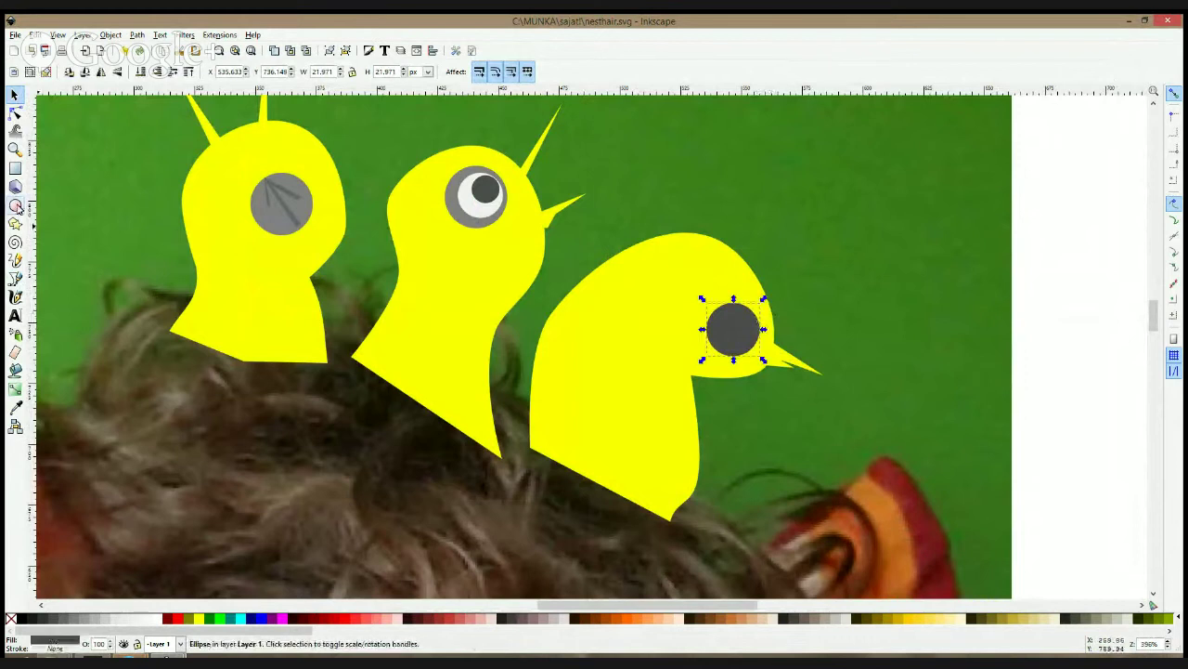
{"action": "key", "text": "r"}
{"action": "left_click_drag", "start_coordinate": [673, 269], "coordinate": [788, 335]}
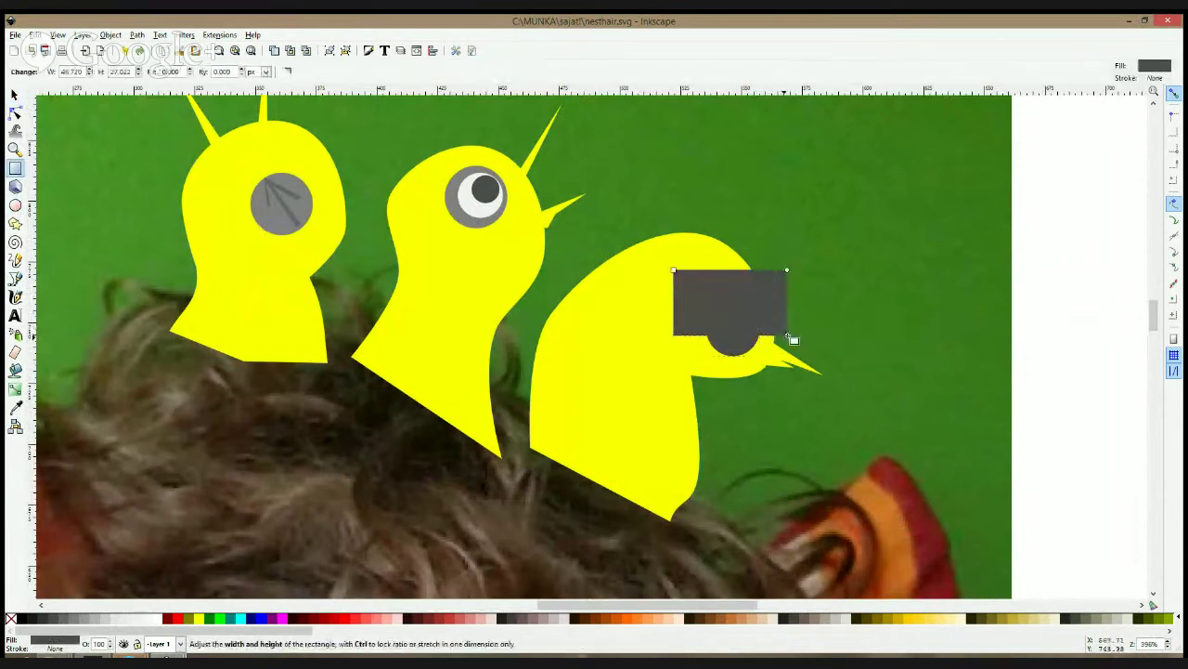
{"action": "key", "text": "ctrl+minus"}
{"action": "key", "text": "F1"}
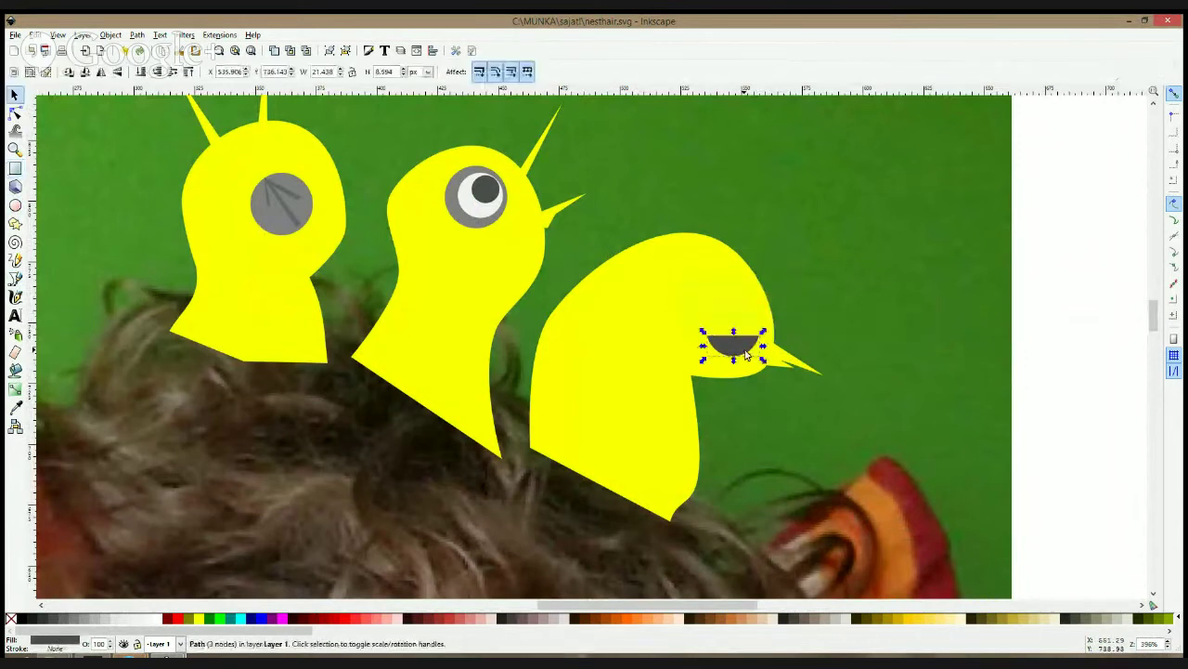
- Stack a white copy about 16 × 6 px and a smaller 90% Gray pupil copy inside the third head's half-closed eye
{"action": "left_click", "coordinate": [158, 623]}
{"action": "mouse_move", "coordinate": [764, 365]}
{"action": "left_mouse_down"}
{"action": "mouse_move", "coordinate": [734, 356]}
{"action": "mouse_move", "coordinate": [753, 344]}
{"action": "mouse_move", "coordinate": [713, 348]}
{"action": "mouse_move", "coordinate": [754, 355]}
{"action": "left_mouse_up"}
{"action": "scroll", "coordinate": [733, 345], "scroll_direction": "up", "scroll_amount": 3}
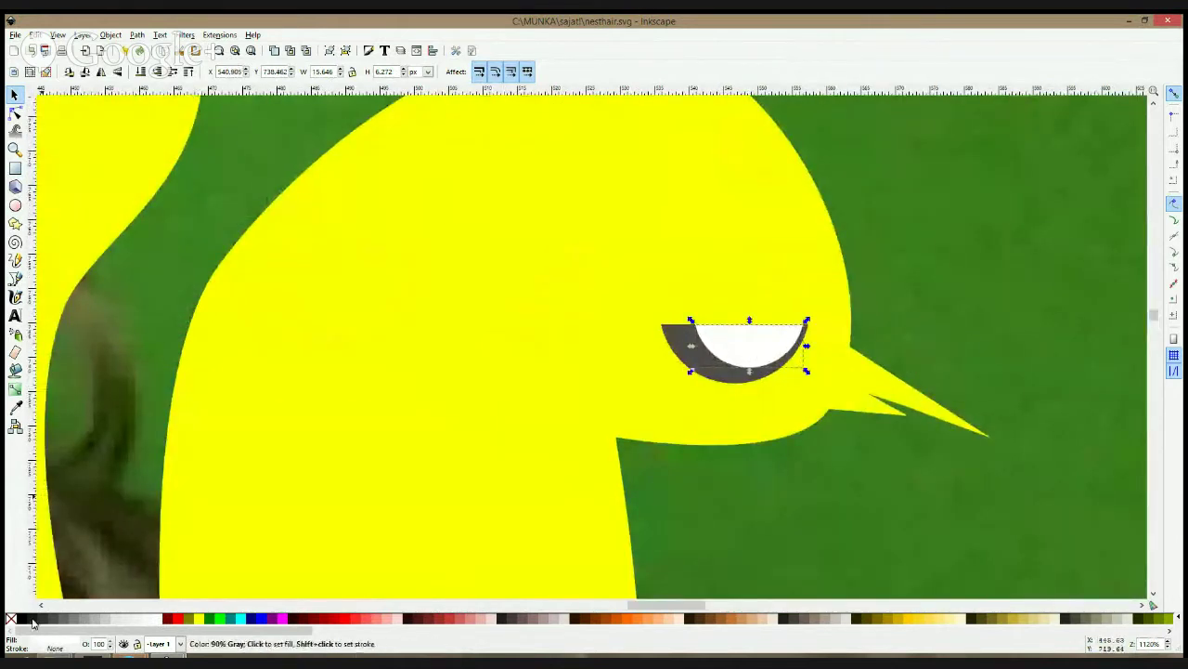
{"action": "left_click", "coordinate": [31, 619]}
{"action": "left_click_drag", "start_coordinate": [806, 371], "coordinate": [773, 337]}
- Align the top edges of the third head's half-closed eye, its white part and its pupil
{"action": "left_click", "coordinate": [793, 352], "text": "shift"}
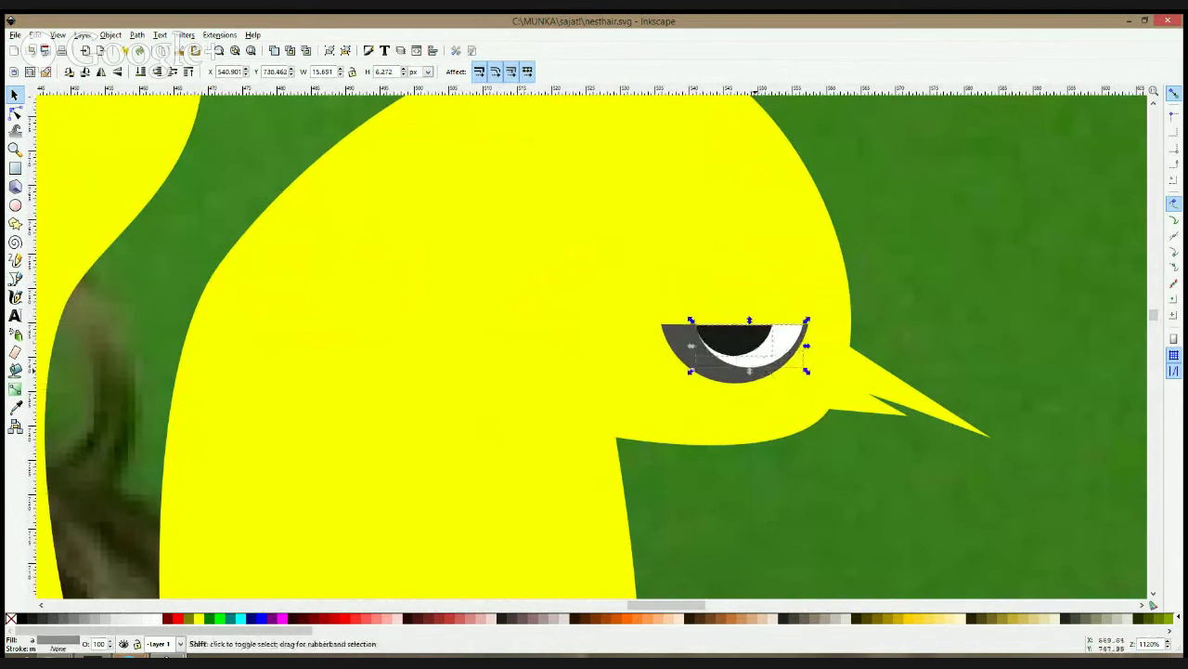
{"action": "left_click", "coordinate": [769, 378], "text": "shift"}
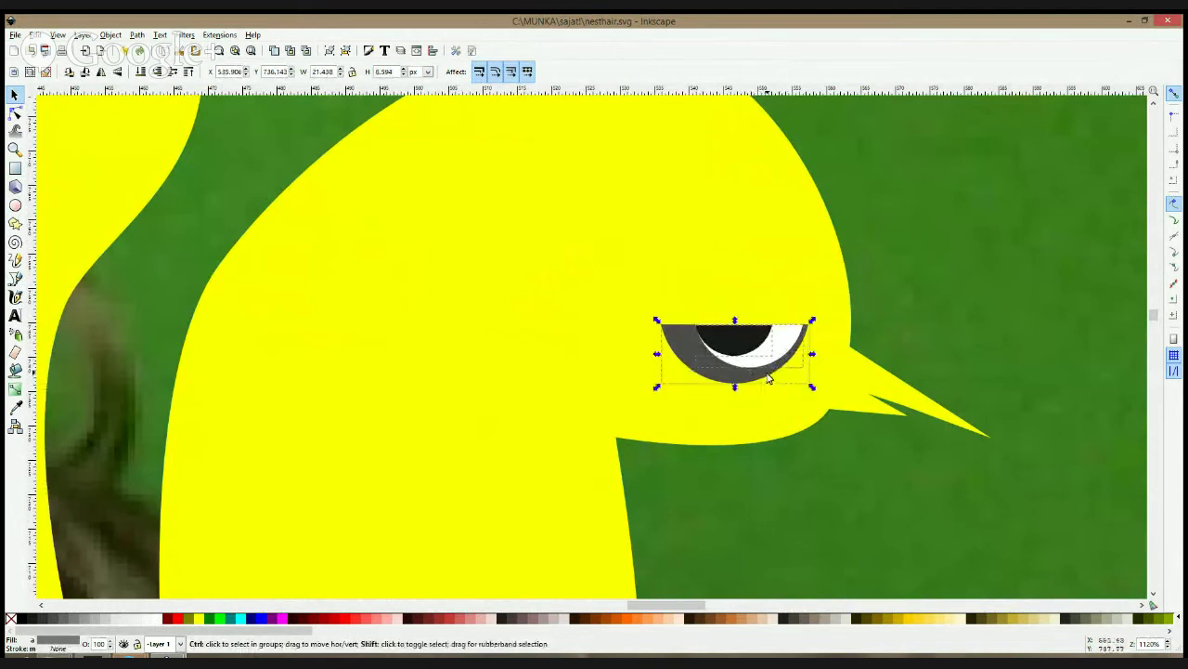
{"action": "key", "text": "ctrl+shift+a"}
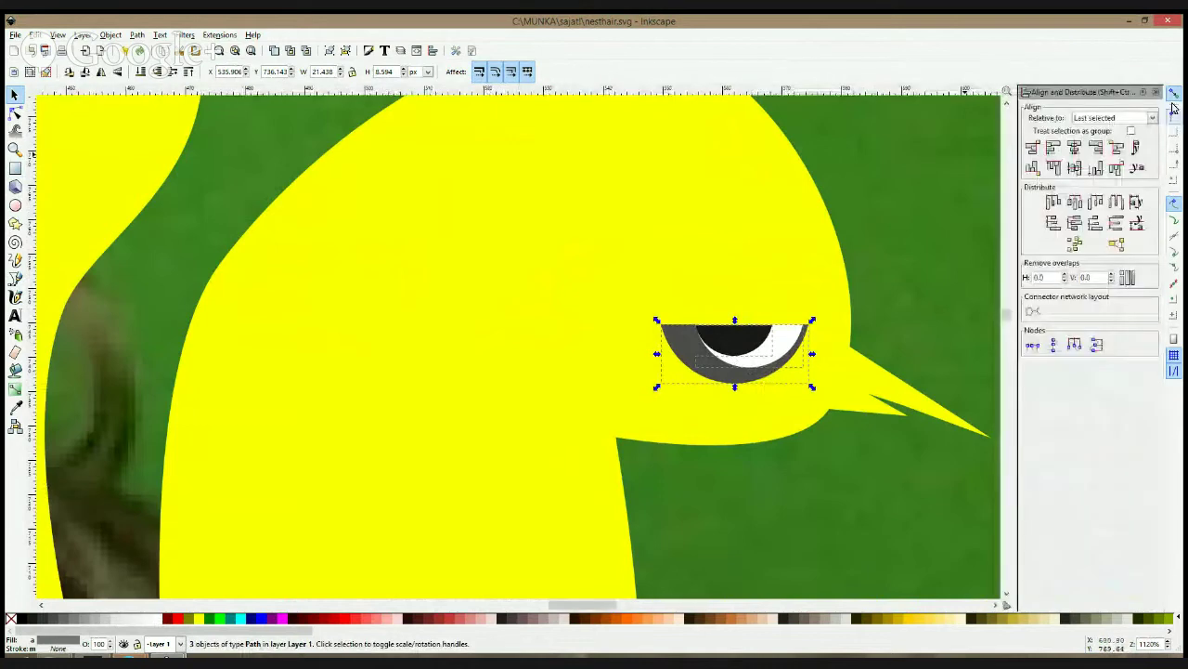
{"action": "left_click", "coordinate": [1053, 171]}
{"action": "left_click", "coordinate": [891, 233]}
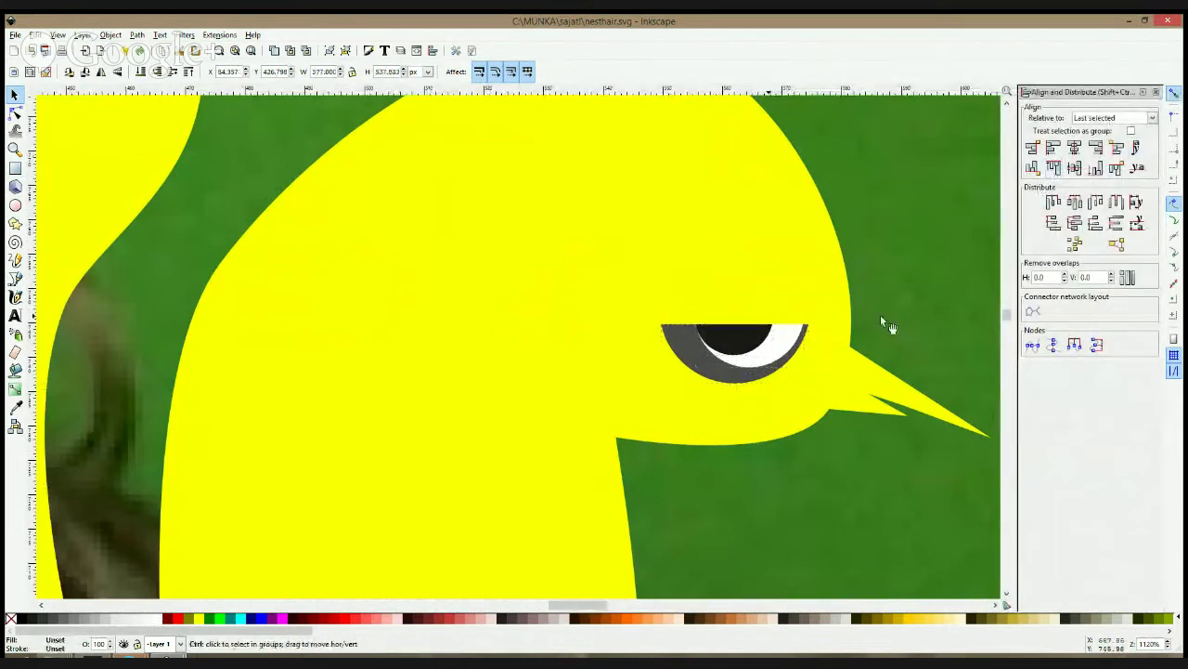
- Rotate all three parts of the third head's eye together slightly clockwise, so the flat lid slopes down towards the beak
{"action": "scroll", "coordinate": [882, 316], "scroll_direction": "down", "scroll_amount": 3}
{"action": "left_click_drag", "start_coordinate": [945, 325], "coordinate": [691, 317]}
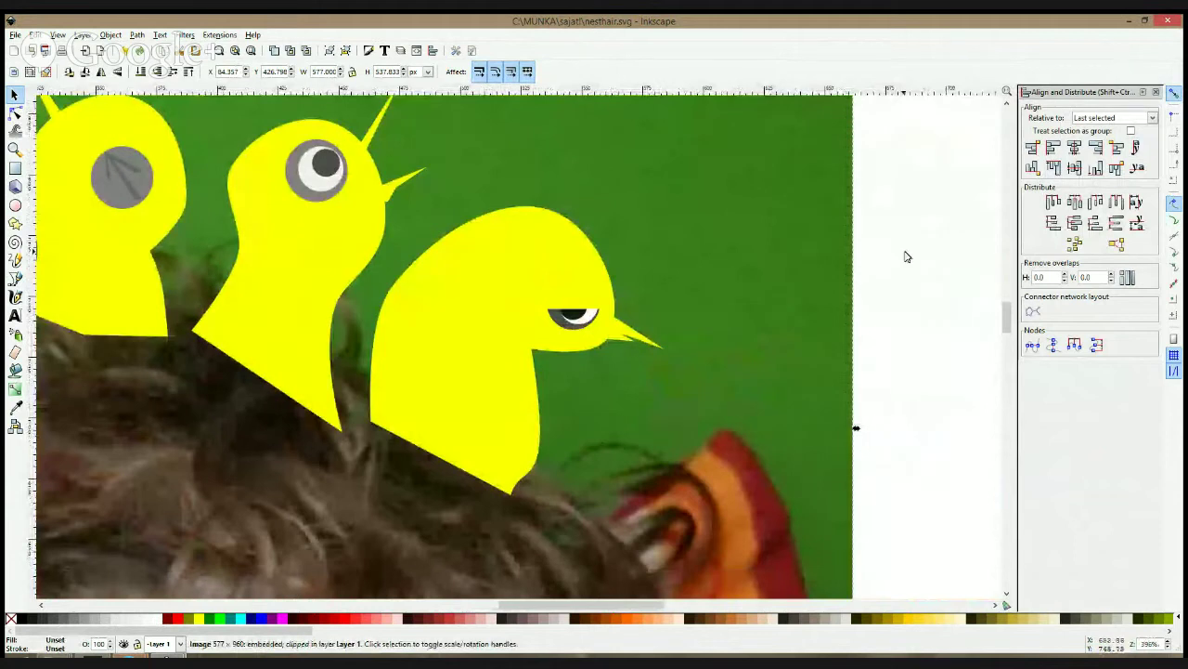
{"action": "left_click_drag", "start_coordinate": [906, 256], "coordinate": [481, 336]}
{"action": "left_click", "coordinate": [576, 315]}
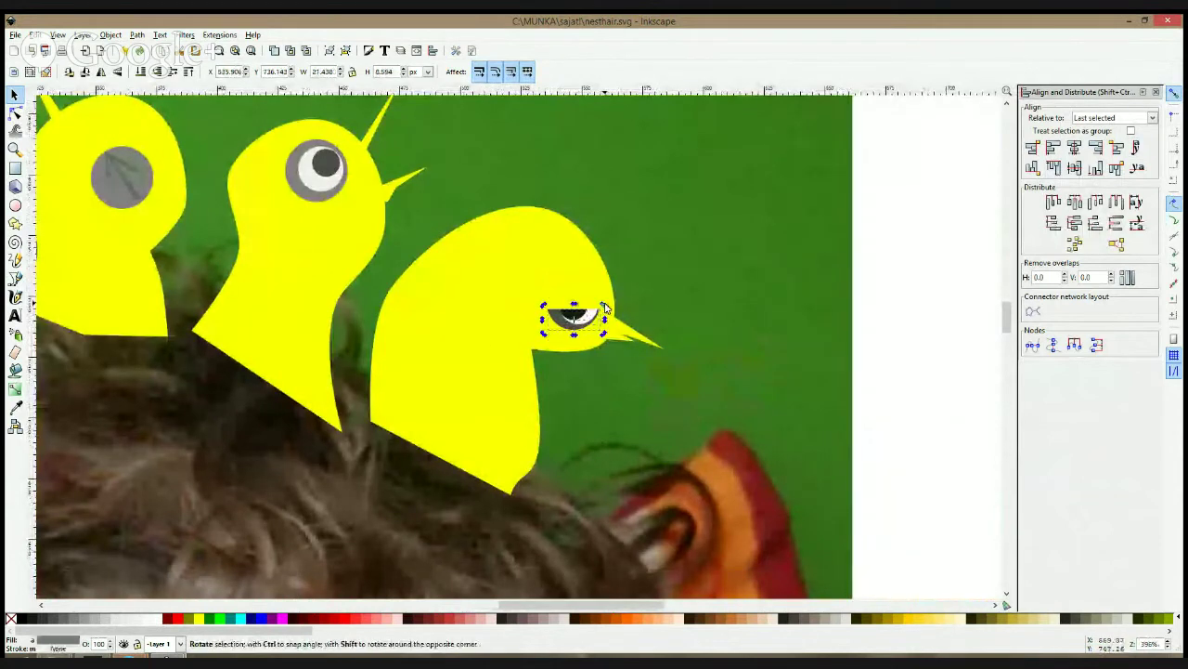
{"action": "left_click_drag", "start_coordinate": [605, 308], "coordinate": [602, 328]}
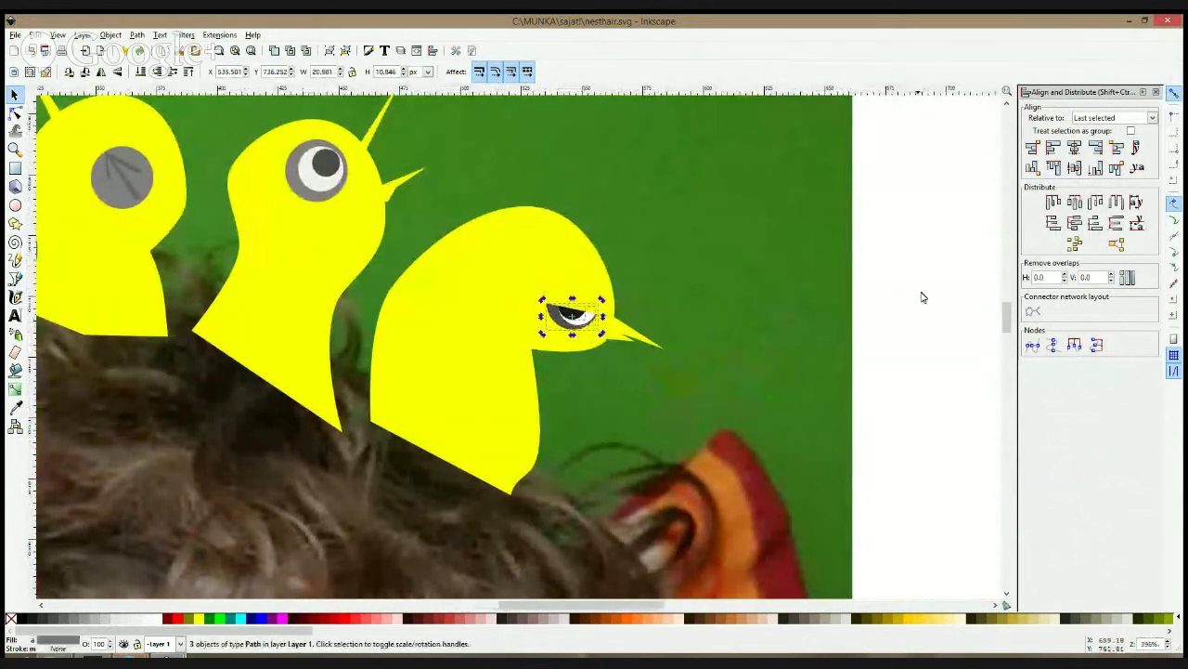
{"action": "left_click", "coordinate": [922, 296]}
- Draw a dark four-cornered eyebrow about 24 × 20 px above the third head's eye, slanting down towards the beak
{"action": "left_click", "coordinate": [15, 278]}
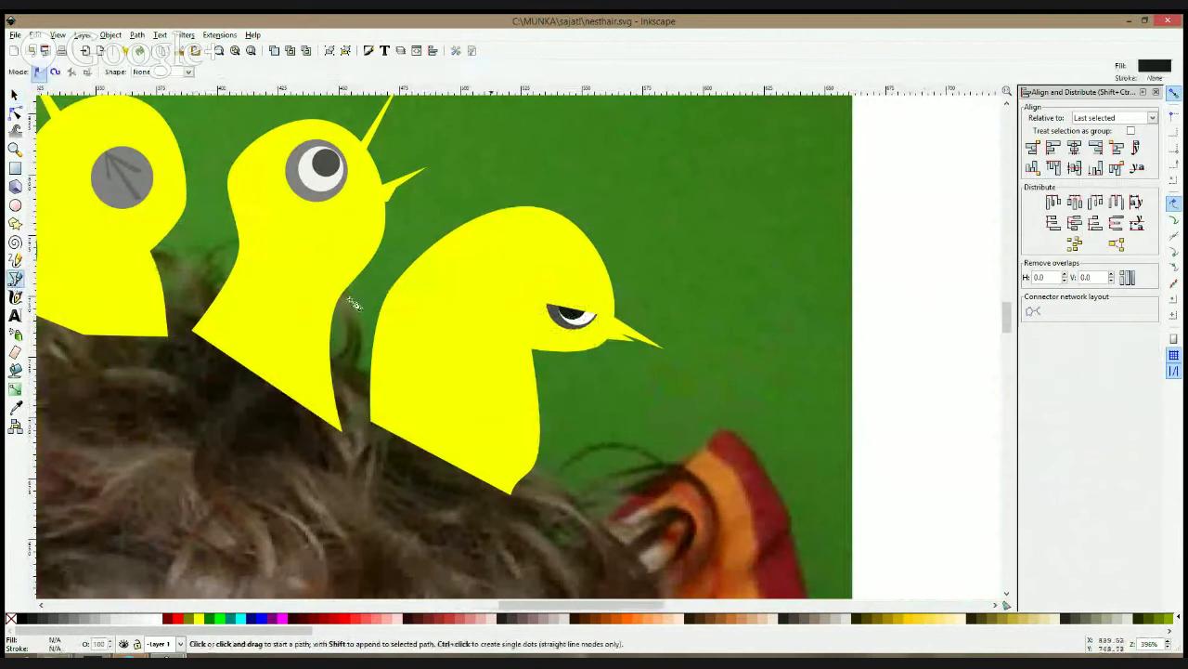
{"action": "scroll", "coordinate": [585, 310], "scroll_direction": "up", "scroll_amount": 2}
{"action": "left_click", "coordinate": [508, 260]}
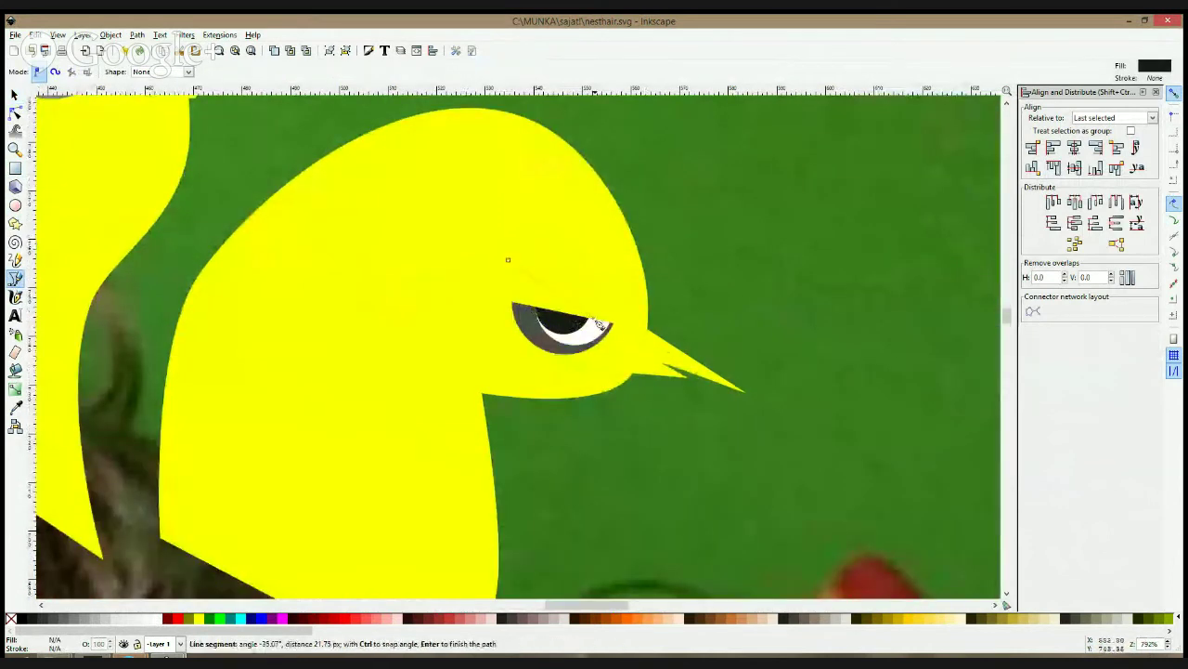
{"action": "left_click", "coordinate": [615, 322]}
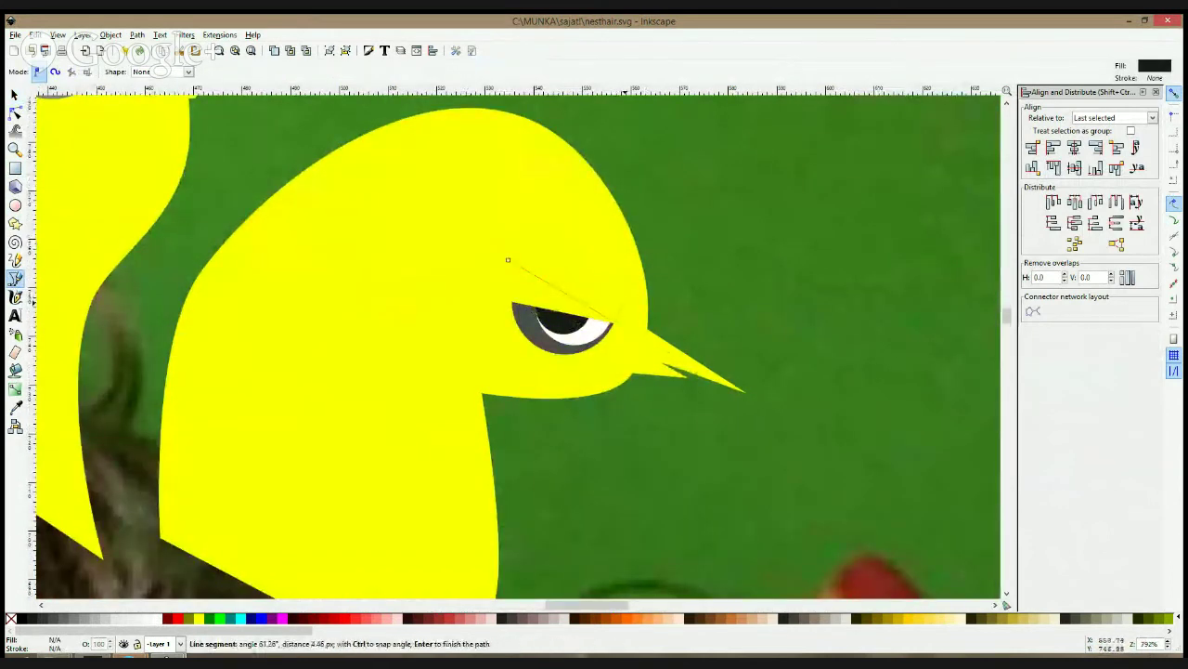
{"action": "left_click", "coordinate": [624, 304]}
{"action": "left_click", "coordinate": [527, 227]}
{"action": "left_click", "coordinate": [508, 260]}
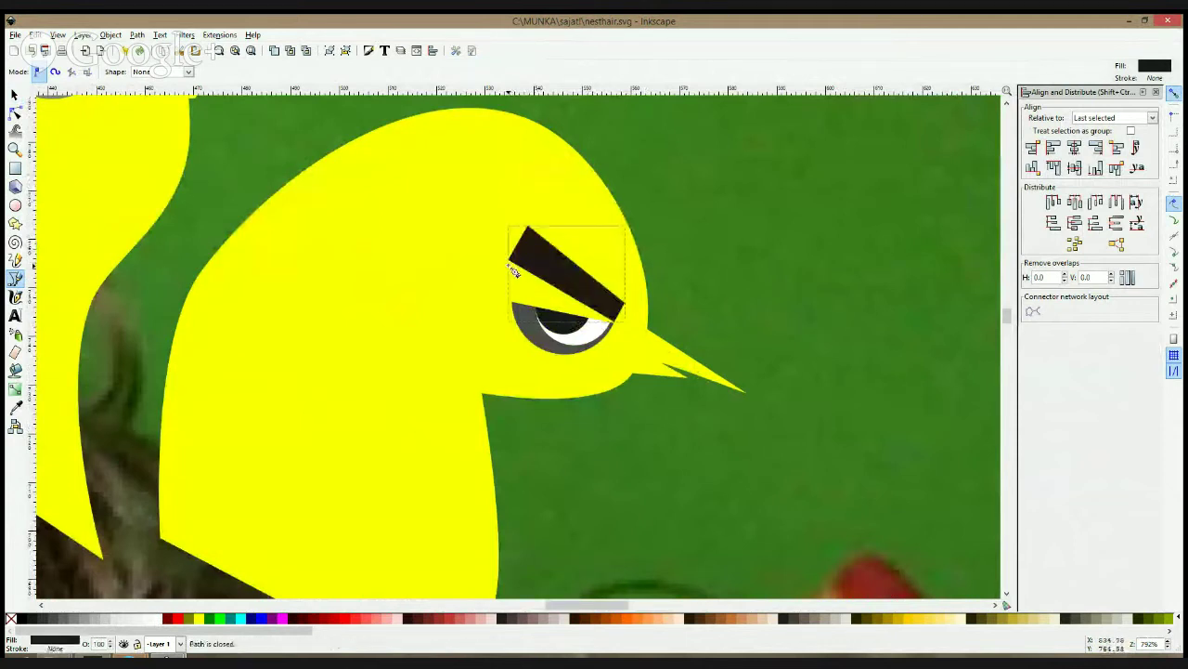
- Lower the eyebrow onto the third head's eye and rotate it slightly counter-clockwise
{"action": "key", "text": "space"}
{"action": "scroll", "coordinate": [606, 309], "scroll_direction": "down", "scroll_amount": 2}
{"action": "left_click_drag", "start_coordinate": [598, 306], "coordinate": [601, 316]}
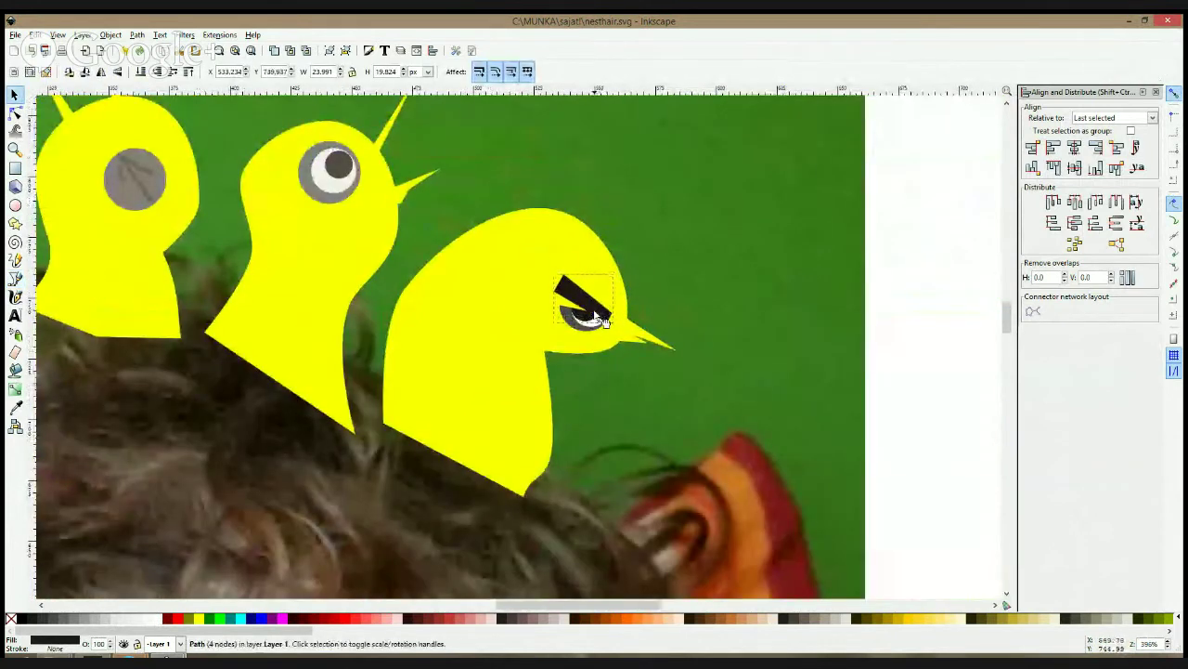
{"action": "left_click", "coordinate": [593, 306]}
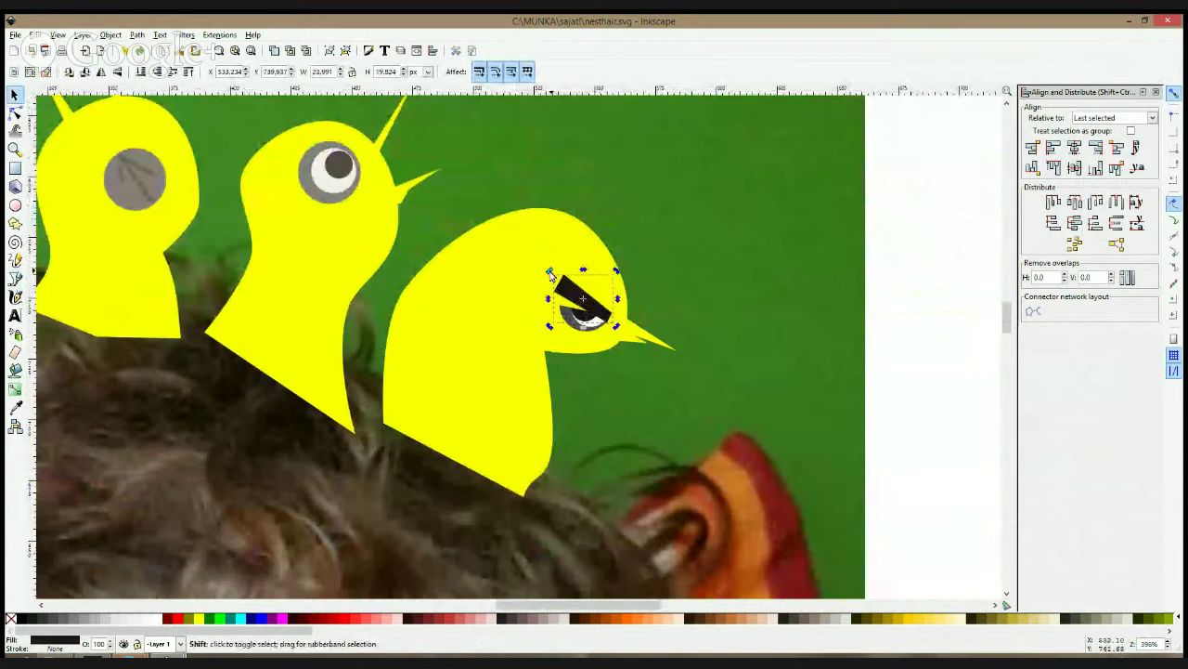
{"action": "left_click_drag", "start_coordinate": [551, 270], "coordinate": [548, 276]}
{"action": "left_click", "coordinate": [884, 261]}
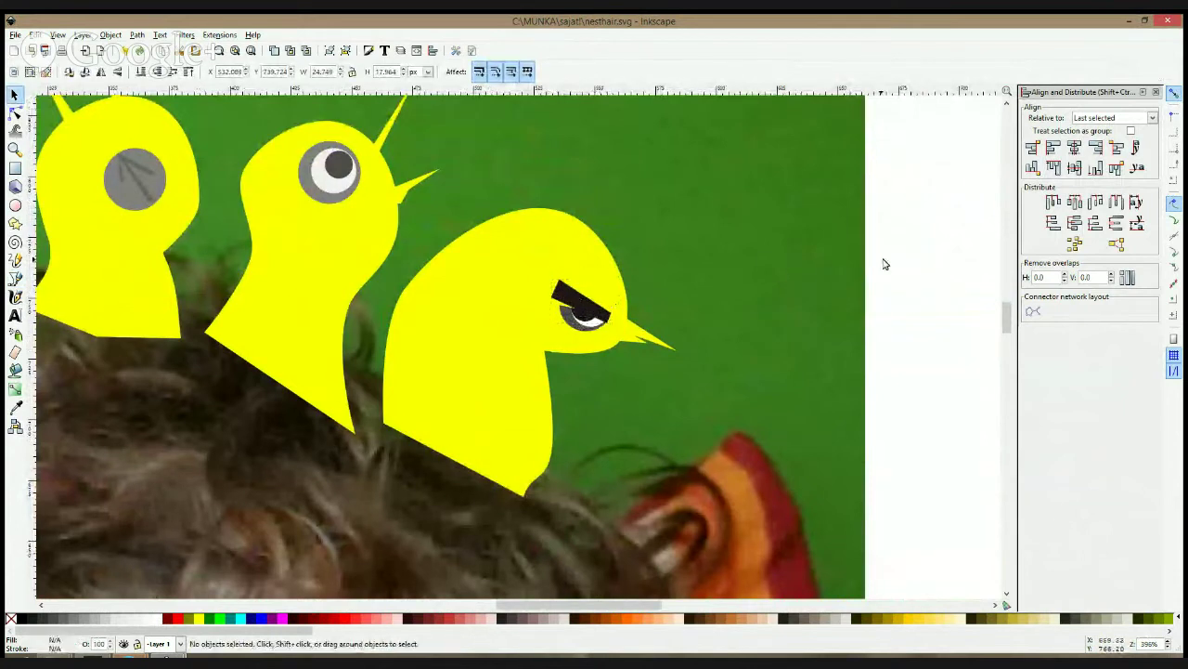
- Duplicate all three nestlings and place the copies on the empty canvas to the right of the page
{"action": "scroll", "coordinate": [693, 281], "scroll_direction": "down", "scroll_amount": 2}
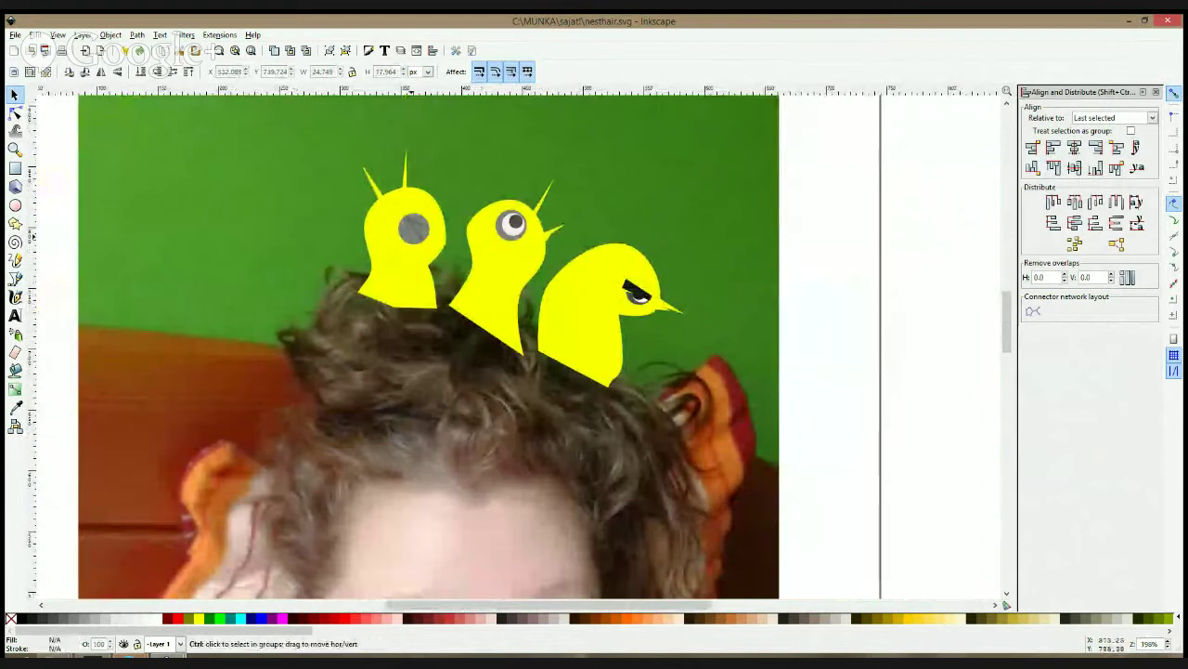
{"action": "scroll", "coordinate": [403, 224], "scroll_direction": "up", "scroll_amount": 2}
{"action": "scroll", "coordinate": [417, 211], "scroll_direction": "down", "scroll_amount": 5}
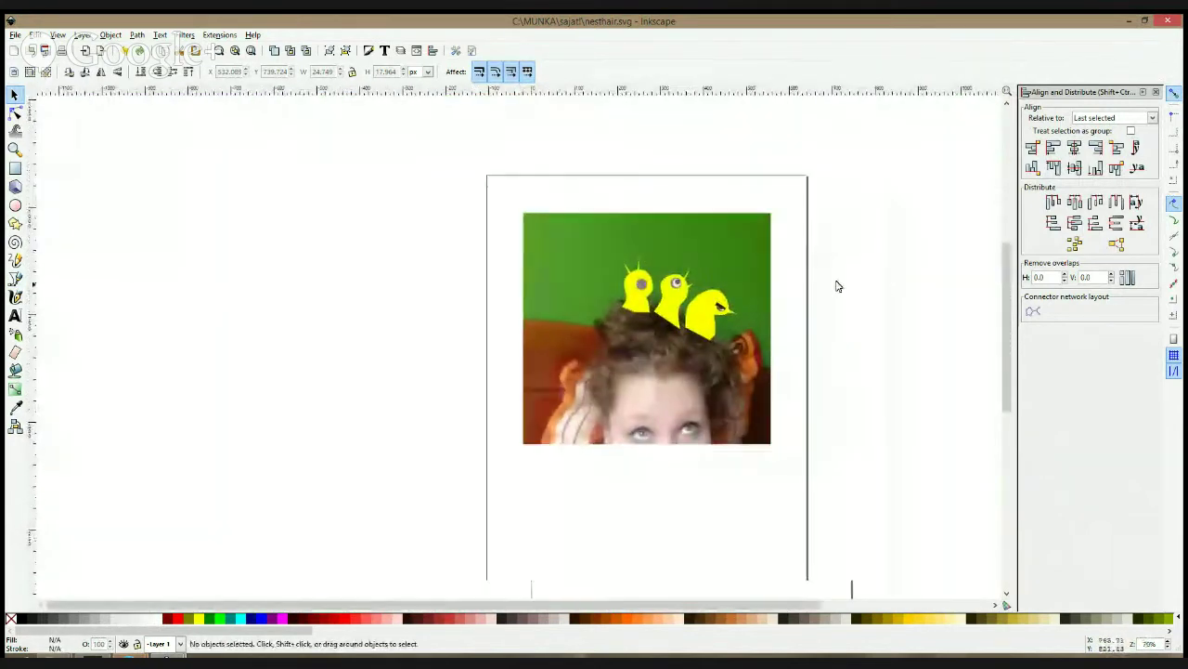
{"action": "left_click_drag", "start_coordinate": [838, 286], "coordinate": [778, 270]}
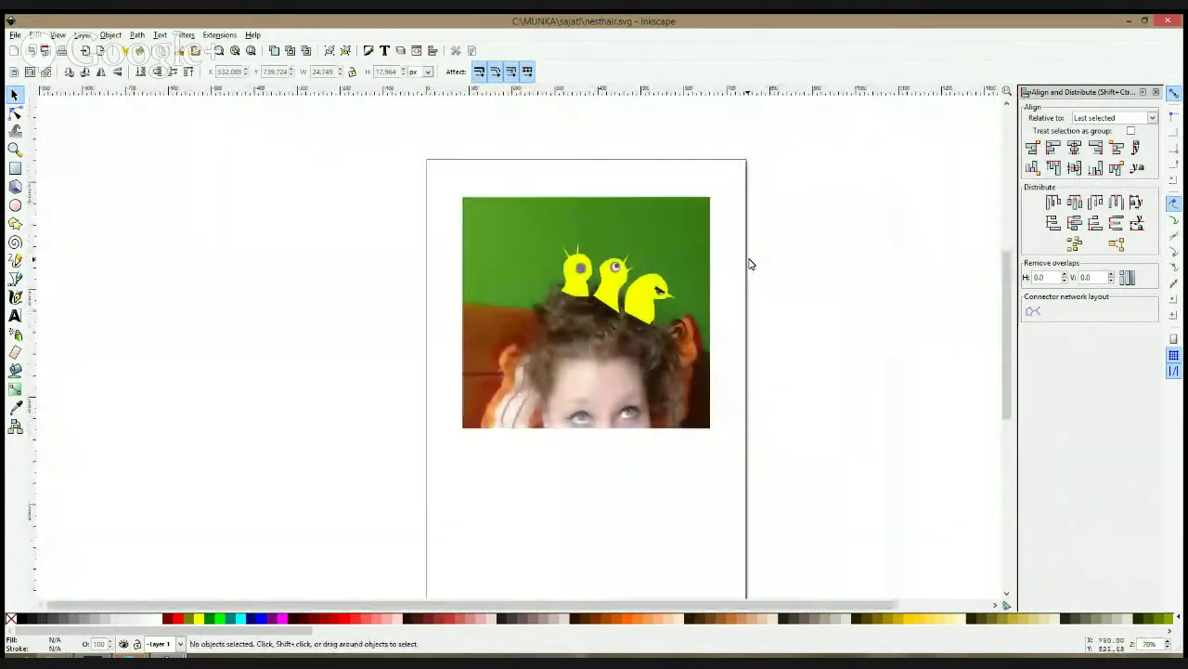
{"action": "left_click_drag", "start_coordinate": [842, 218], "coordinate": [554, 340]}
{"action": "left_click_drag", "start_coordinate": [756, 339], "coordinate": [615, 348]}
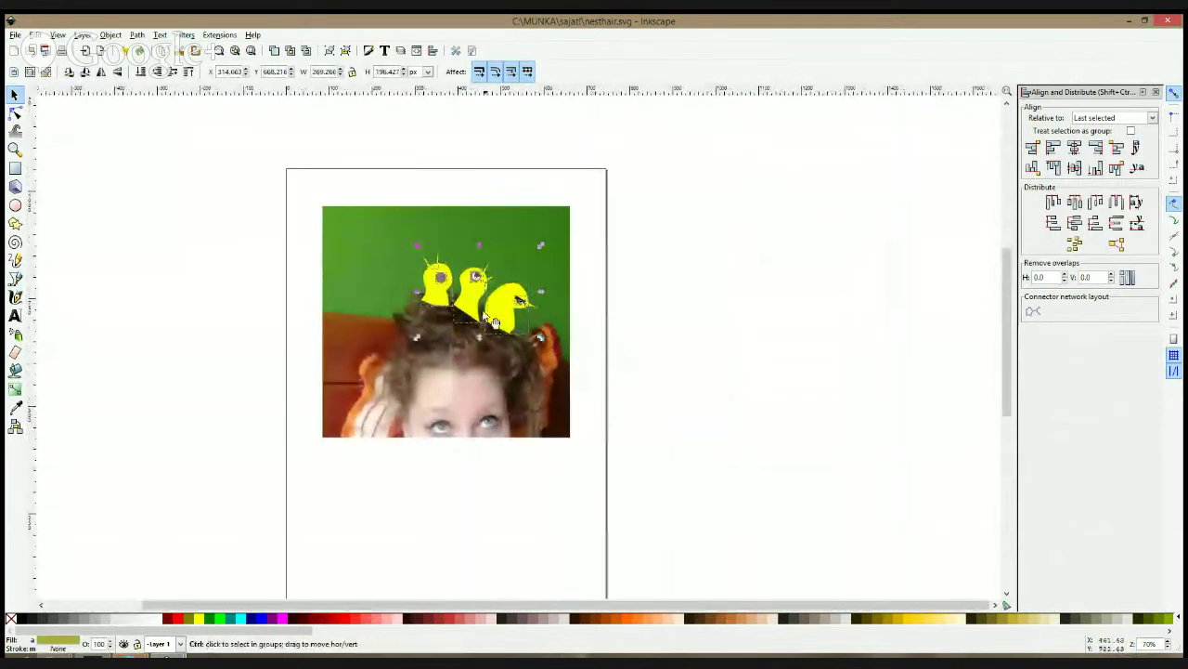
{"action": "key", "text": "ctrl+d"}
{"action": "left_click_drag", "start_coordinate": [506, 316], "coordinate": [766, 315]}
{"action": "scroll", "coordinate": [778, 299], "scroll_direction": "up", "scroll_amount": 2}
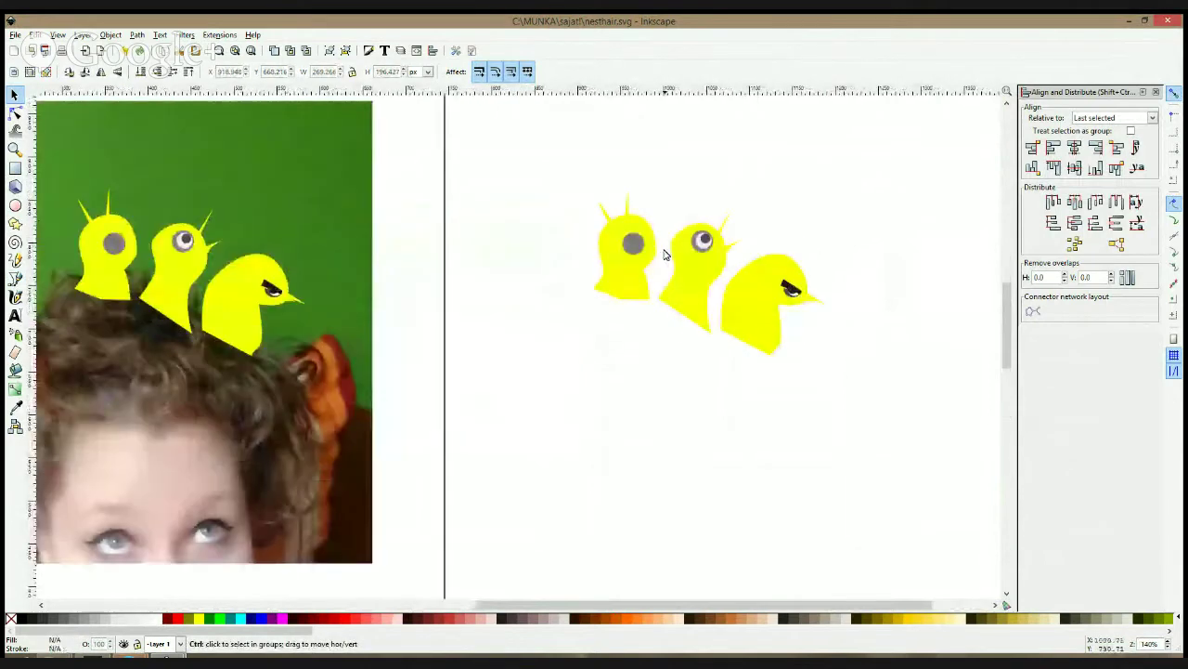
{"action": "scroll", "coordinate": [664, 253], "scroll_direction": "up", "scroll_amount": 2}
{"action": "left_click_drag", "start_coordinate": [661, 233], "coordinate": [597, 285]}
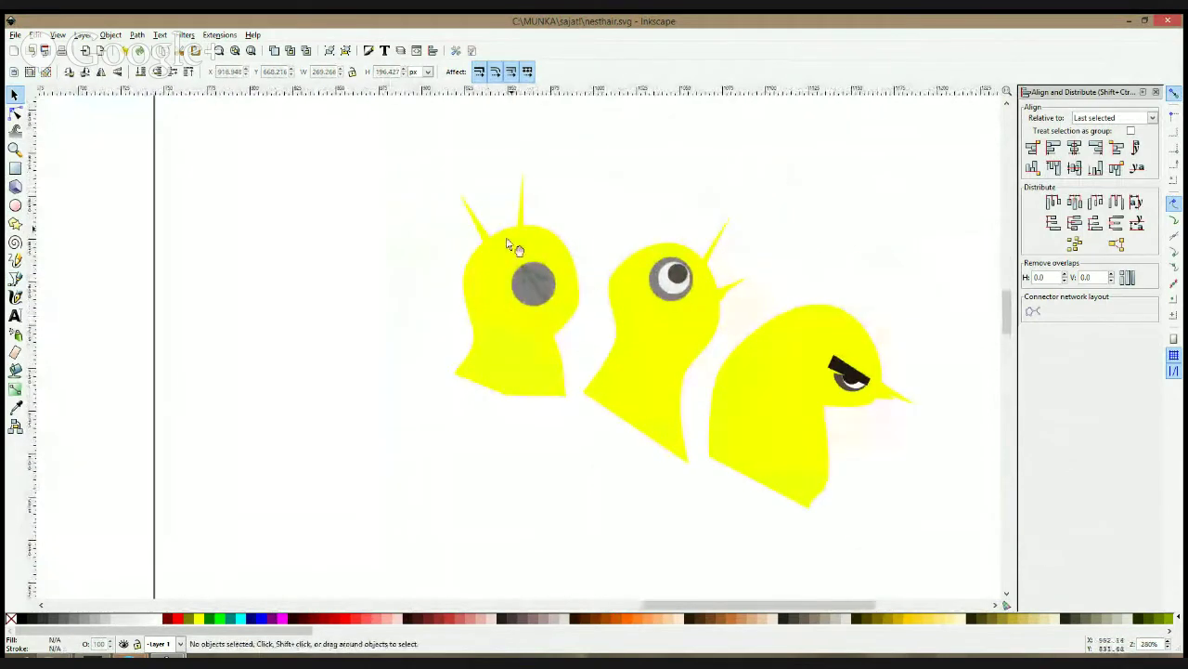
- Fill the first copied nestling's body with a vertical gradient from dark grey at the head to dark brown at the neck
{"action": "left_click", "coordinate": [509, 244]}
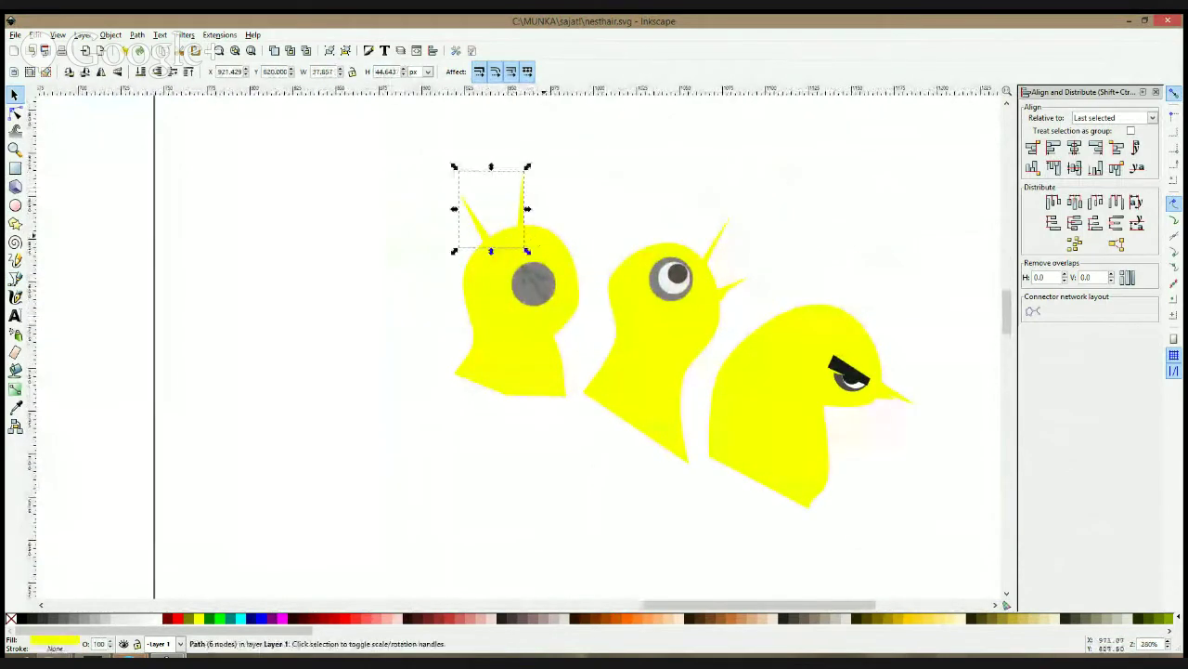
{"action": "left_click", "coordinate": [51, 618]}
{"action": "left_click", "coordinate": [15, 390]}
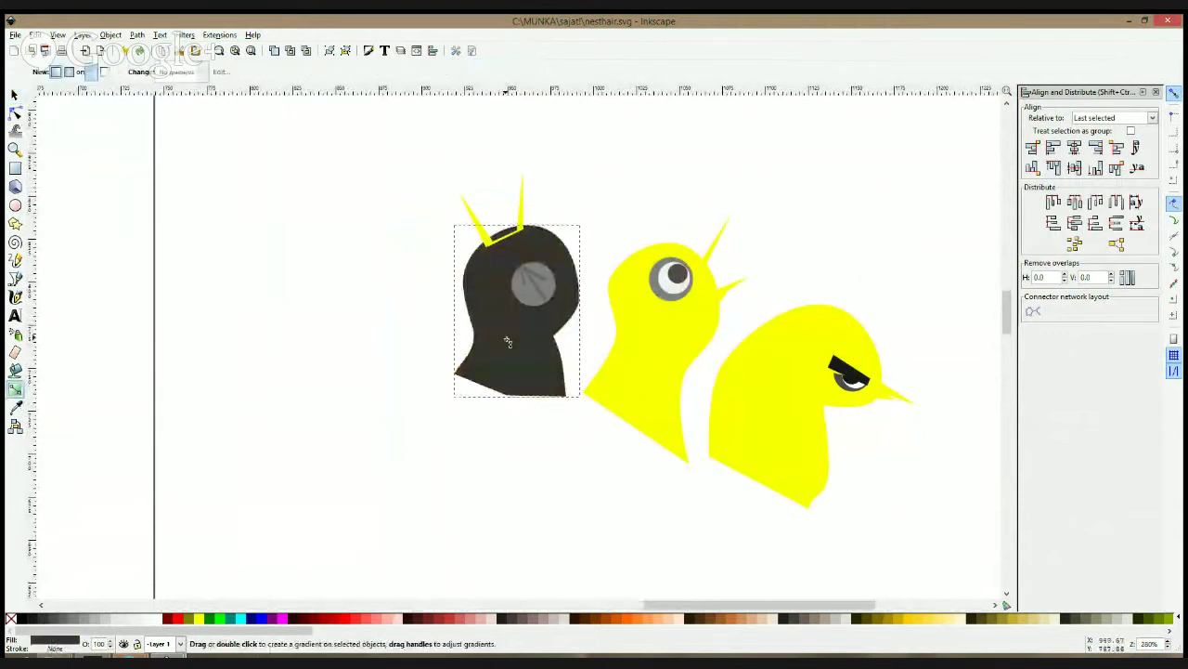
{"action": "left_click_drag", "start_coordinate": [505, 337], "coordinate": [504, 383]}
{"action": "left_click", "coordinate": [15, 408]}
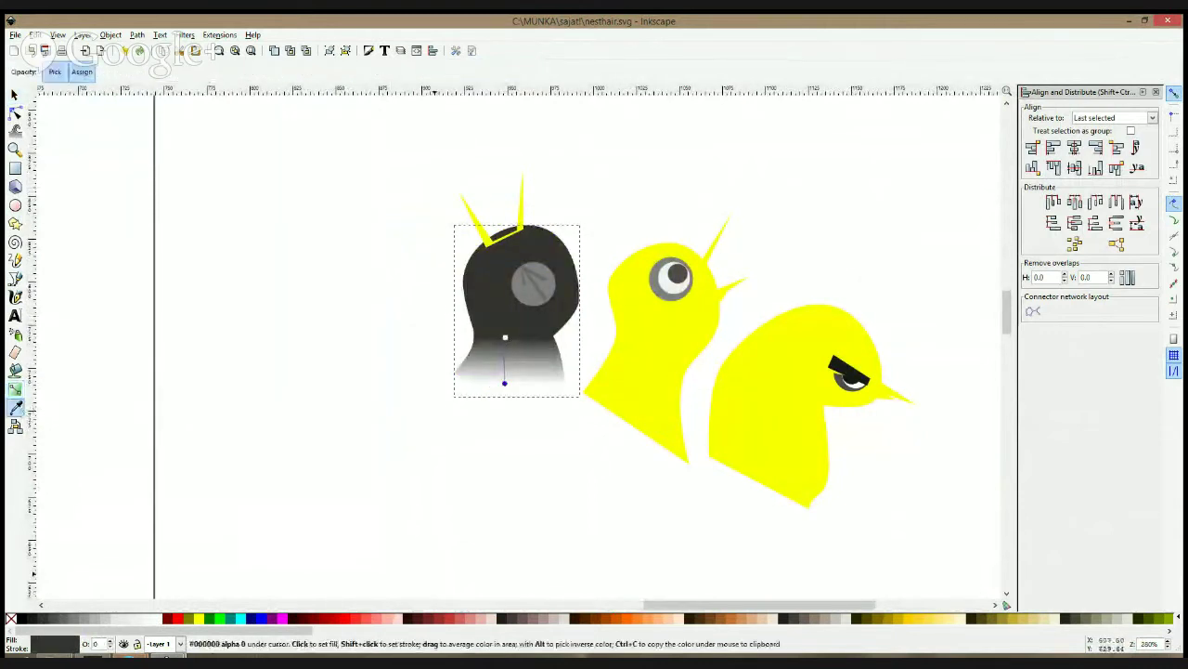
{"action": "left_click", "coordinate": [696, 620]}
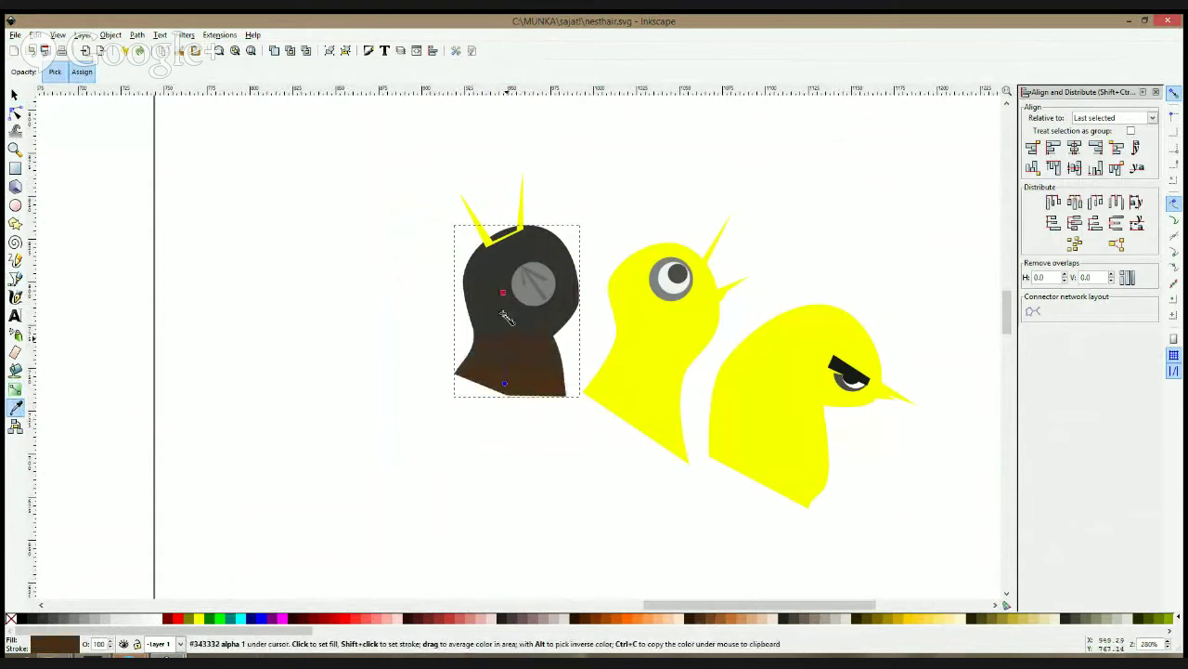
{"action": "left_click", "coordinate": [15, 95]}
{"action": "left_click", "coordinate": [650, 184]}
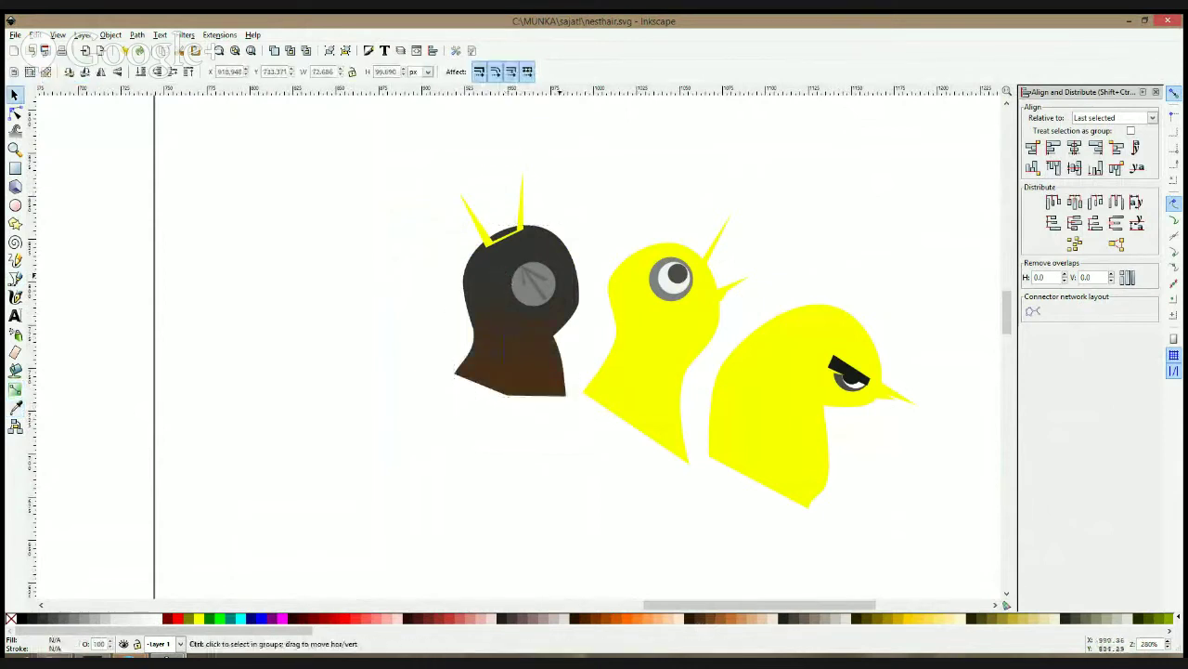
- Recolour the first copied nestling's round eye, trying the neck's brown and settling on a medium grey
{"action": "scroll", "coordinate": [555, 289], "scroll_direction": "up", "scroll_amount": 2}
{"action": "left_click", "coordinate": [539, 283]}
{"action": "left_click", "coordinate": [16, 407]}
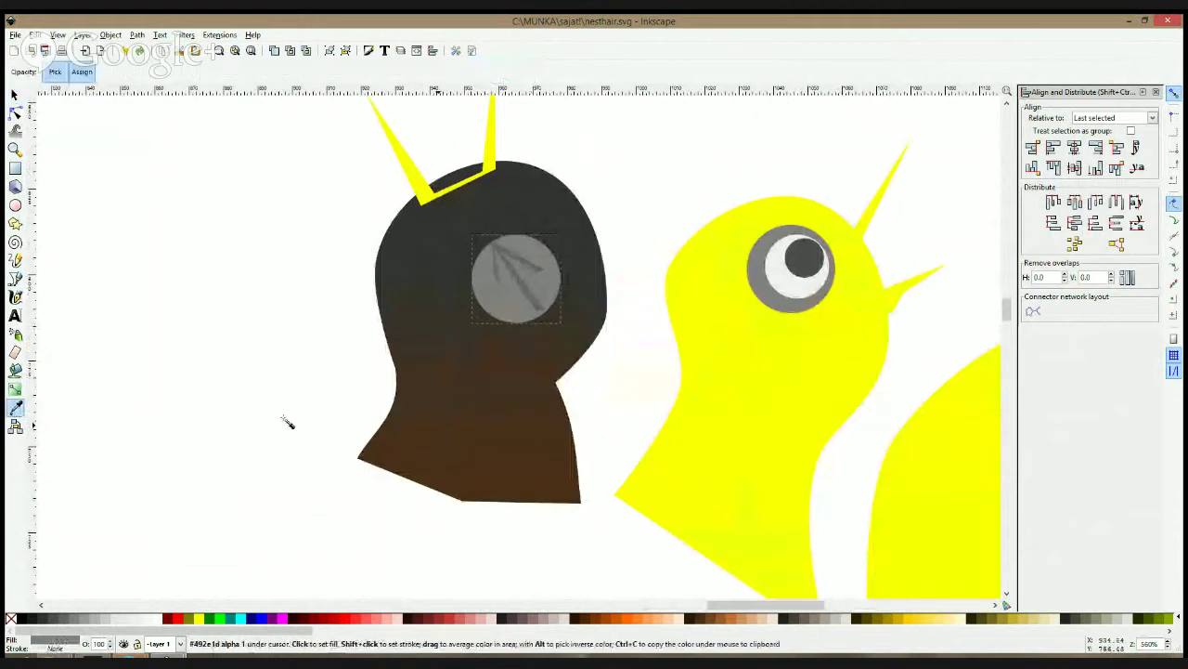
{"action": "left_click", "coordinate": [478, 455]}
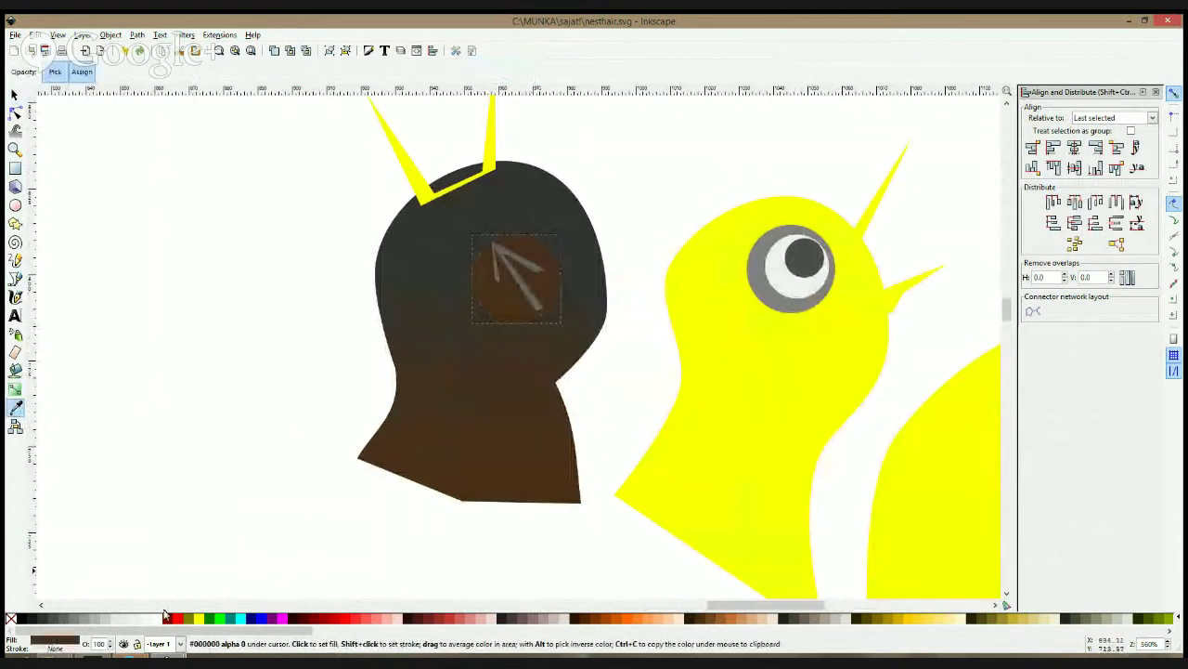
{"action": "left_click", "coordinate": [69, 620]}
{"action": "key", "text": "F1"}
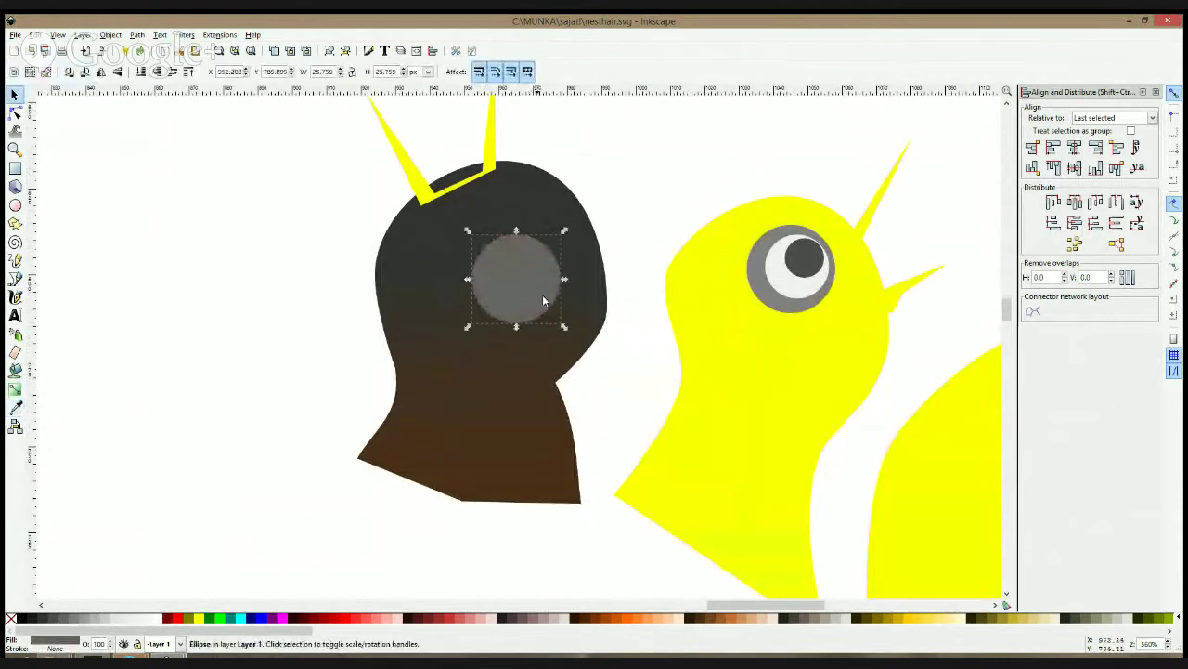
- Fill the arrow-shaped mark on the first copied nestling's eye with a dark colour sampled from its head
{"action": "left_click", "coordinate": [541, 299]}
{"action": "left_click", "coordinate": [16, 408]}
{"action": "left_click", "coordinate": [440, 286]}
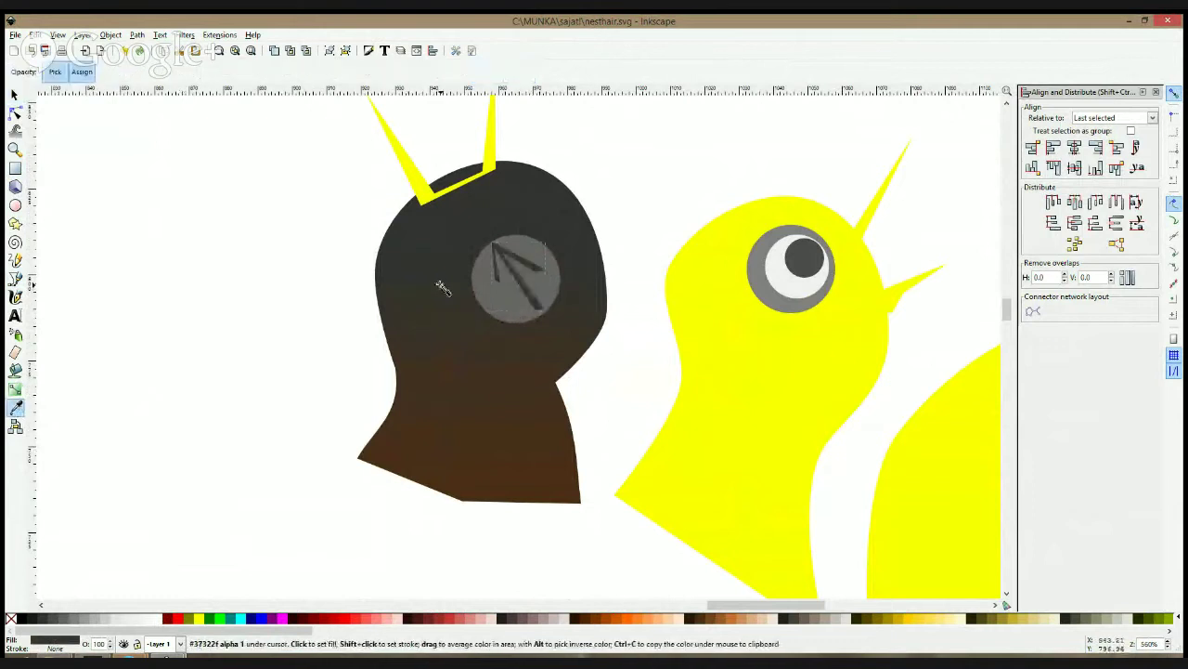
{"action": "key", "text": "F1"}
- Recolour the first copied nestling's open beak with a dark brown sampled from its neck
{"action": "left_click", "coordinate": [576, 199]}
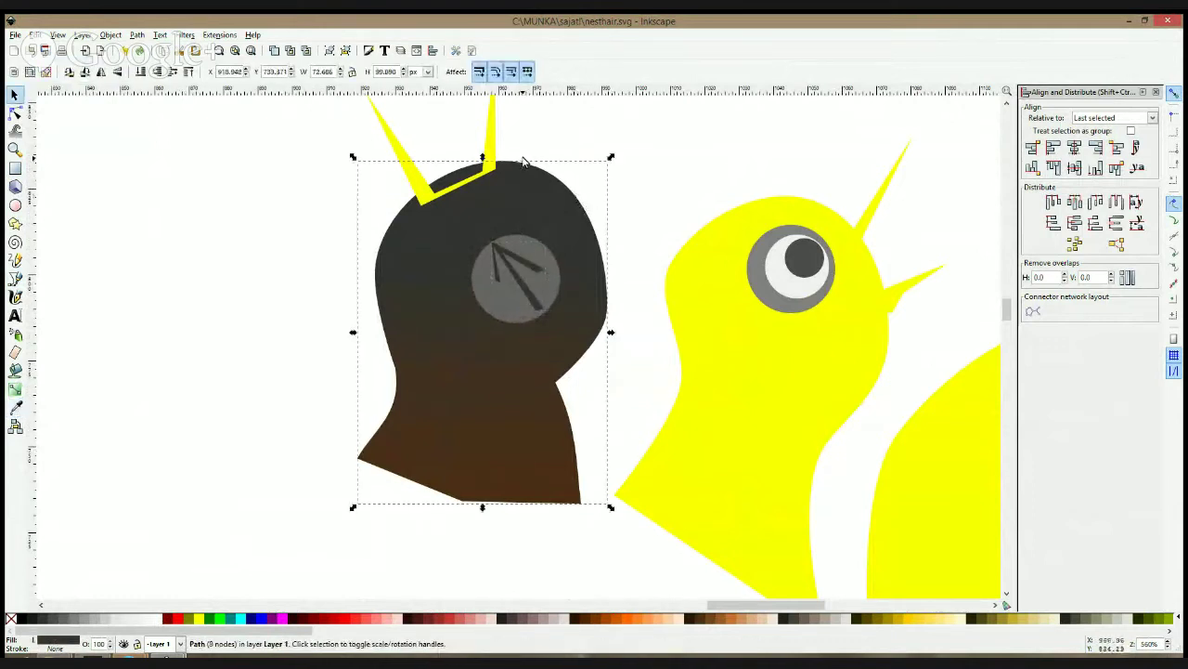
{"action": "left_click_drag", "start_coordinate": [525, 161], "coordinate": [510, 271]}
{"action": "left_click", "coordinate": [481, 268]}
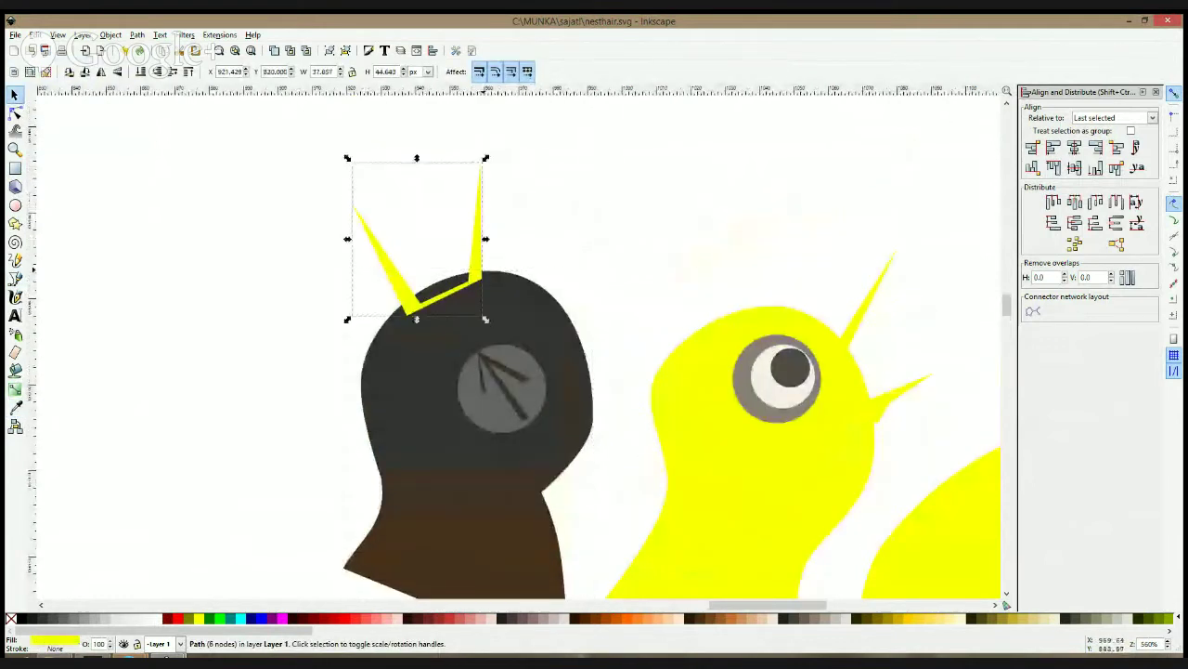
{"action": "left_click", "coordinate": [15, 408]}
{"action": "left_click", "coordinate": [44, 620]}
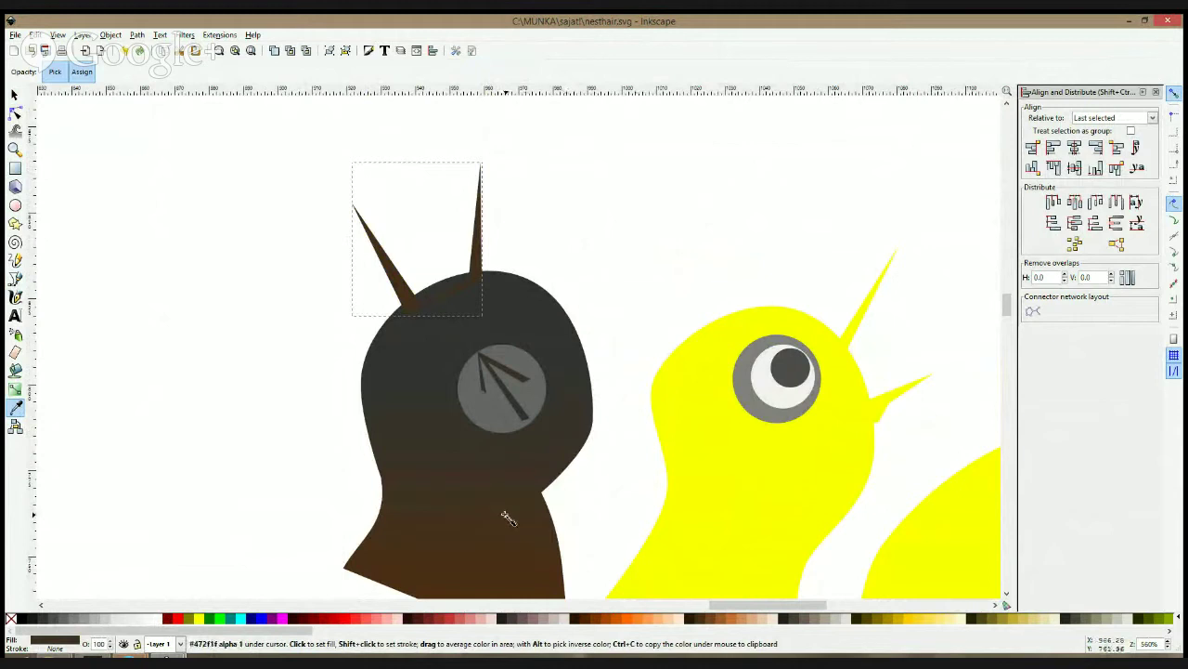
{"action": "left_click", "coordinate": [502, 420]}
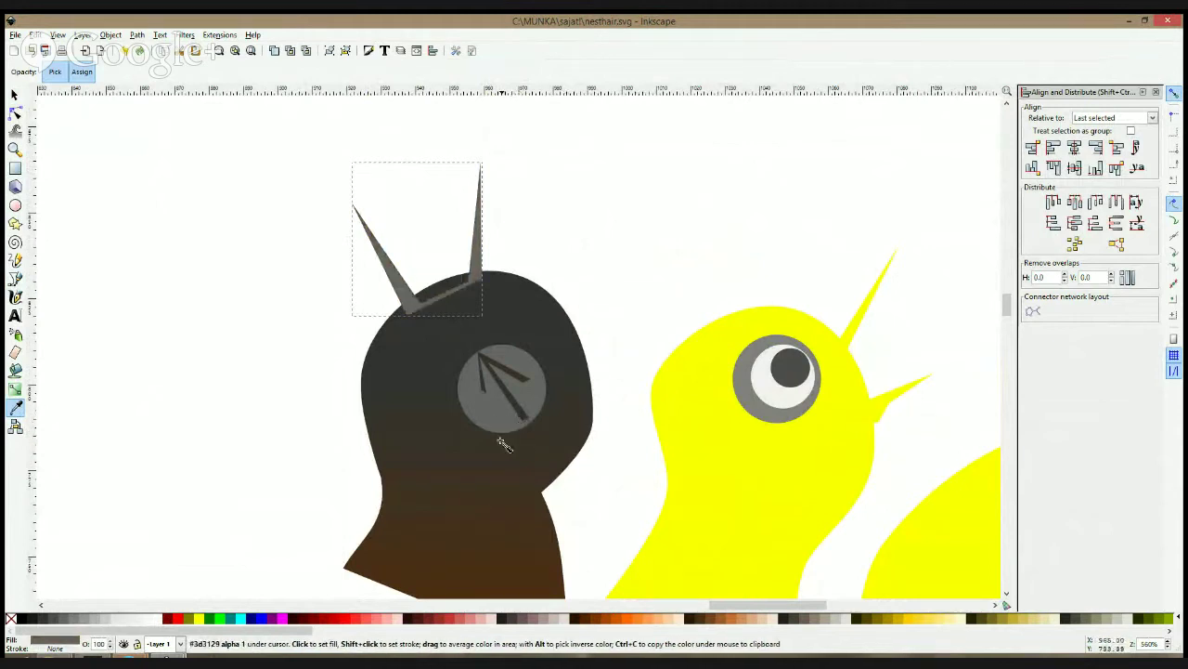
{"action": "left_click", "coordinate": [494, 502]}
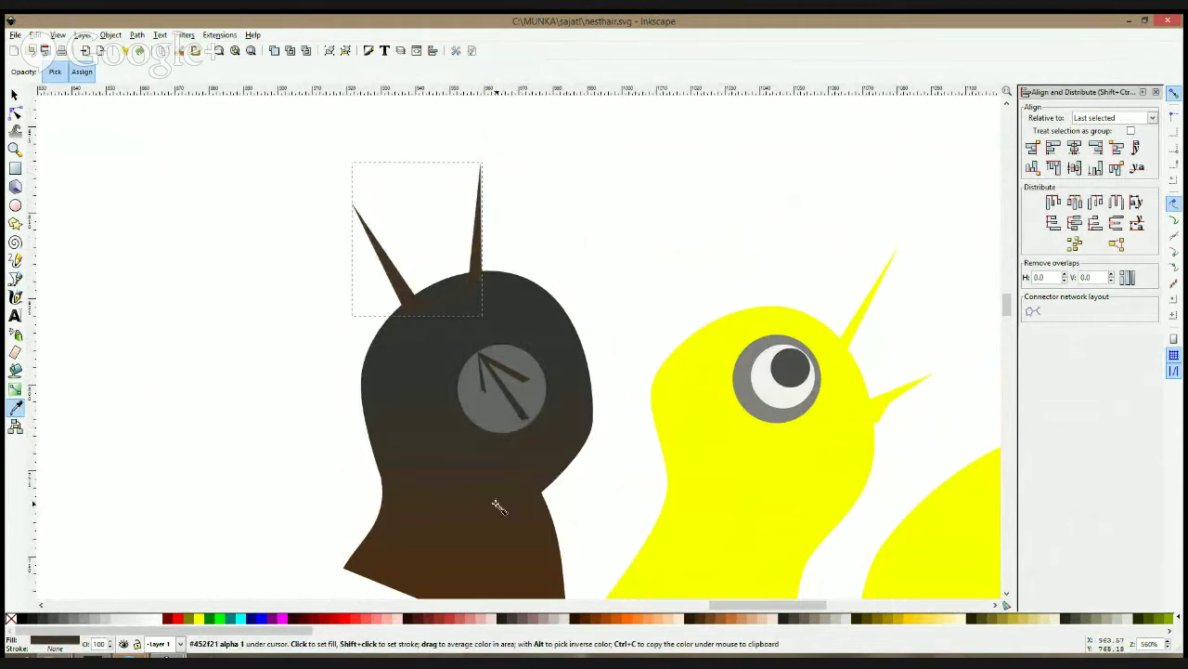
- Reshape the base of the first copied nestling's open beak into a thicker curved band that follows the top of its head
{"action": "left_click", "coordinate": [15, 111]}
{"action": "scroll", "coordinate": [443, 252], "scroll_direction": "up", "scroll_amount": 2}
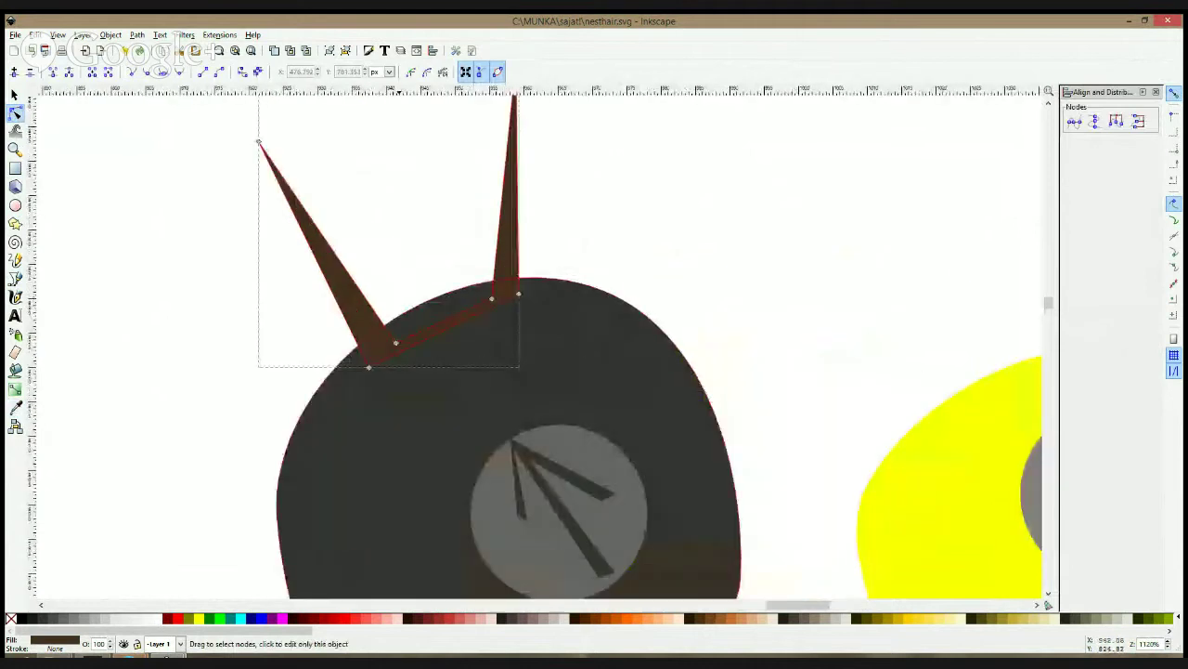
{"action": "left_click_drag", "start_coordinate": [397, 342], "coordinate": [389, 335]}
{"action": "left_click_drag", "start_coordinate": [491, 298], "coordinate": [489, 289]}
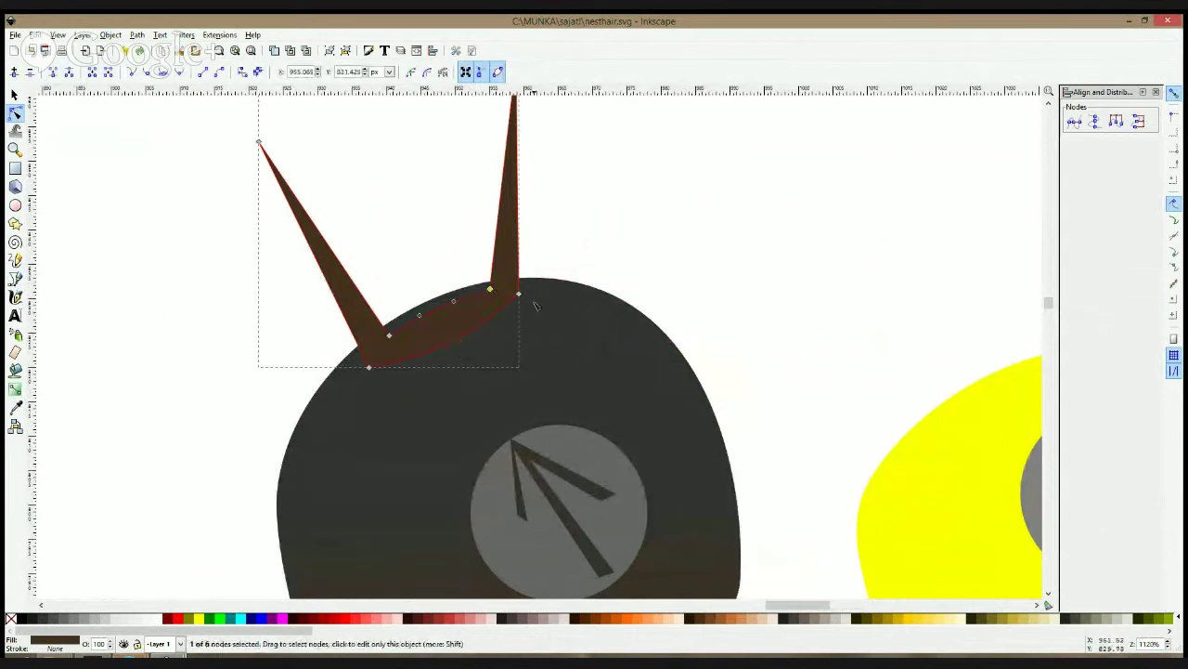
{"action": "left_click", "coordinate": [519, 293]}
{"action": "left_click_drag", "start_coordinate": [487, 326], "coordinate": [515, 322]}
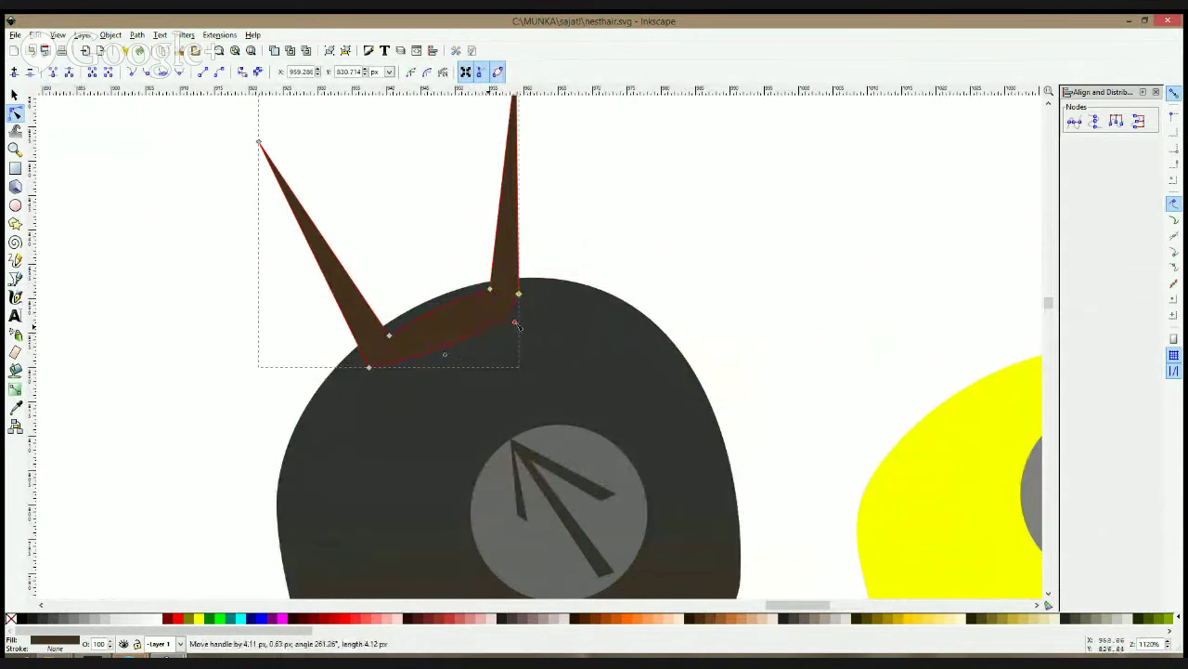
{"action": "left_click", "coordinate": [401, 382]}
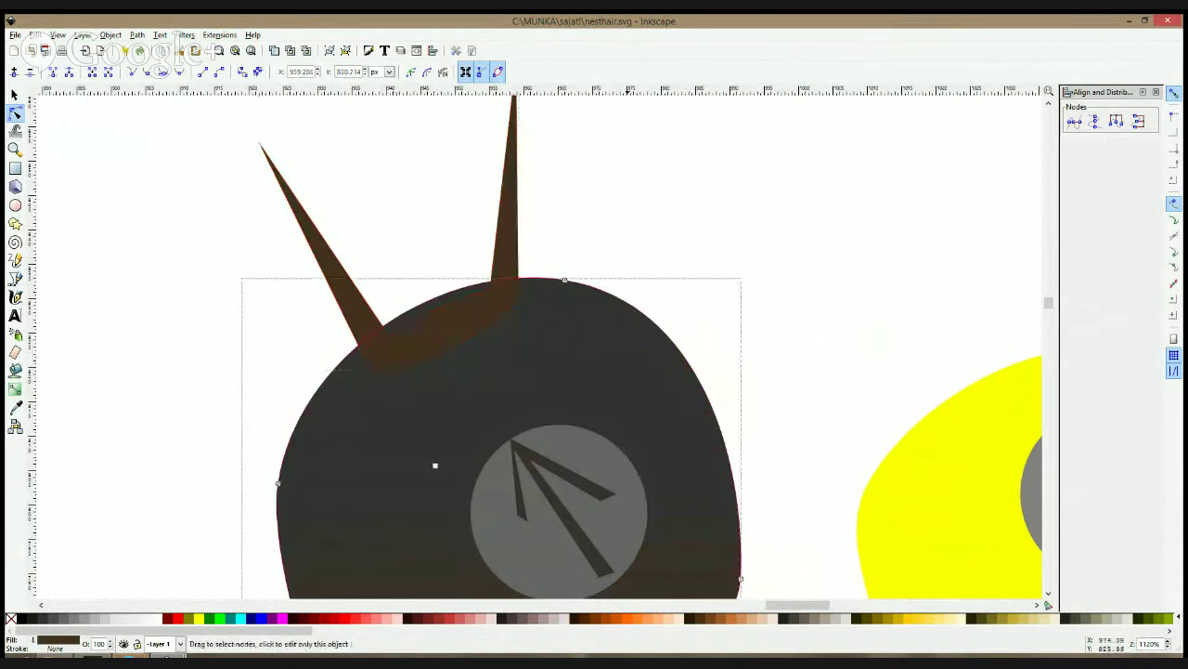
- Fill the first copied nestling's beak with orange
{"action": "scroll", "coordinate": [641, 316], "scroll_direction": "down", "scroll_amount": 3}
{"action": "scroll", "coordinate": [643, 319], "scroll_direction": "down", "scroll_amount": 2}
{"action": "left_click", "coordinate": [677, 252]}
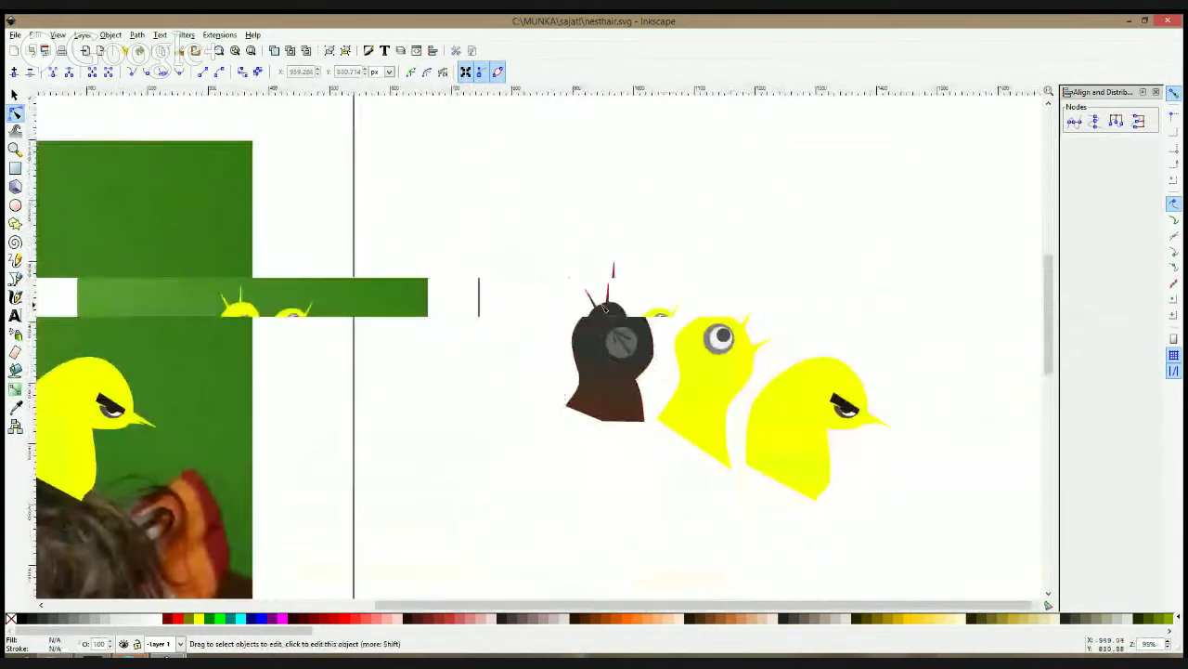
{"action": "scroll", "coordinate": [606, 303], "scroll_direction": "down", "scroll_amount": 2}
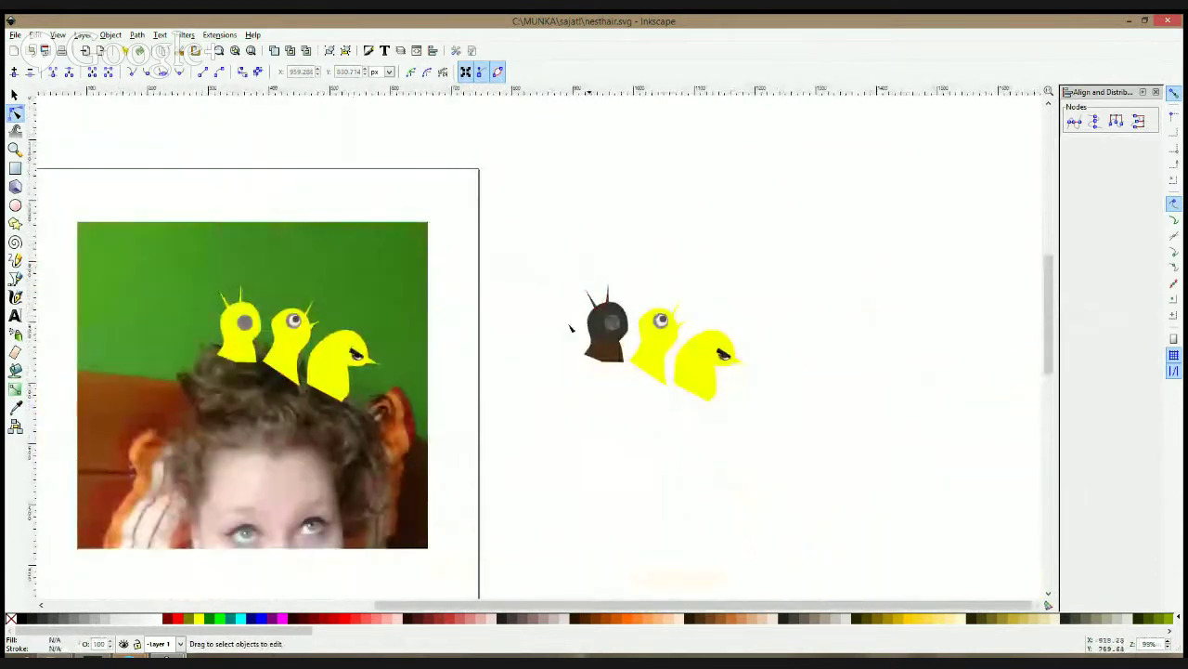
{"action": "scroll", "coordinate": [617, 342], "scroll_direction": "up", "scroll_amount": 2}
{"action": "scroll", "coordinate": [618, 341], "scroll_direction": "up", "scroll_amount": 2}
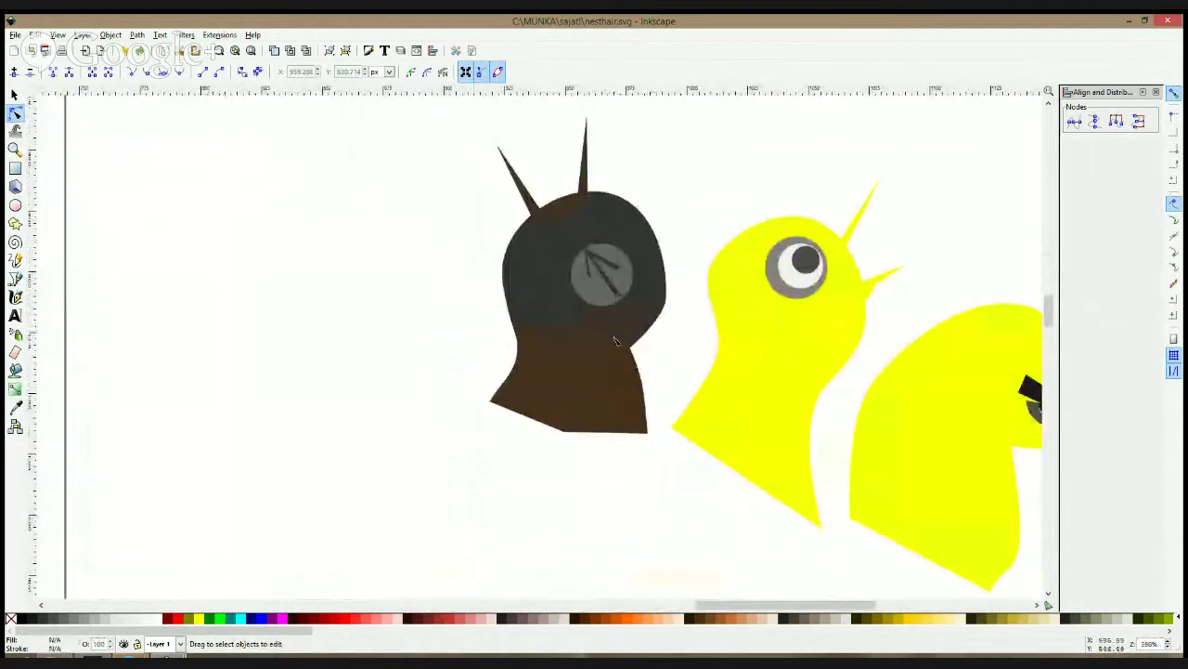
{"action": "left_click", "coordinate": [585, 207]}
{"action": "key", "text": "s"}
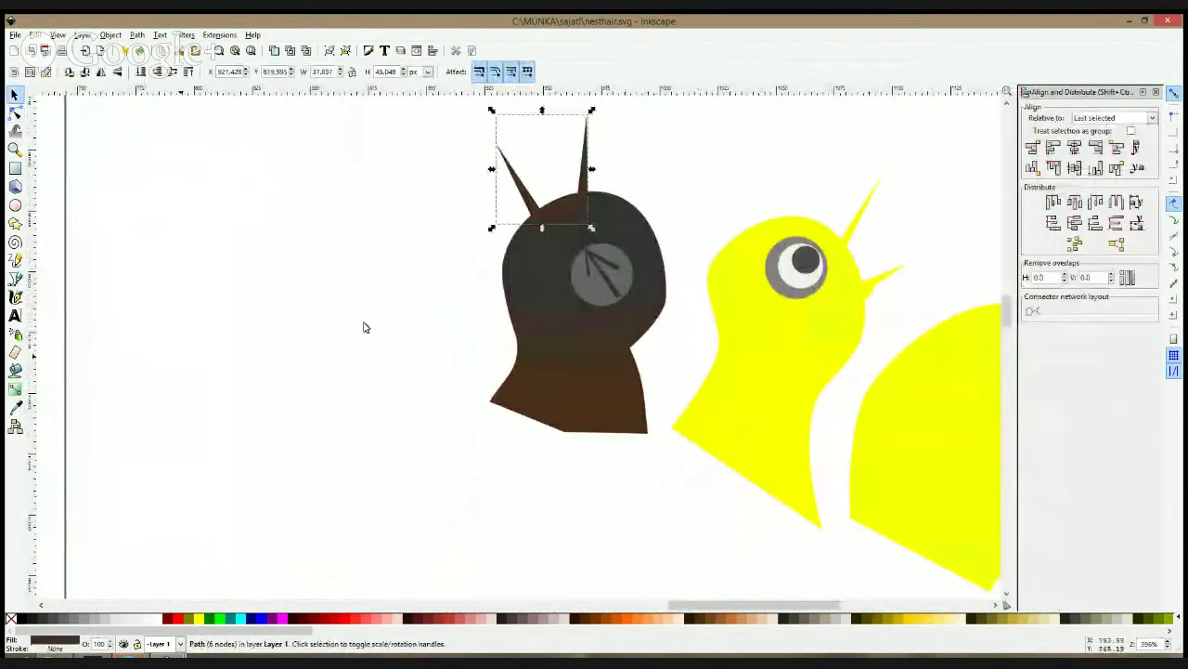
{"action": "left_click", "coordinate": [615, 625]}
{"action": "left_click", "coordinate": [605, 531]}
{"action": "scroll", "coordinate": [578, 176], "scroll_direction": "up", "scroll_amount": 2}
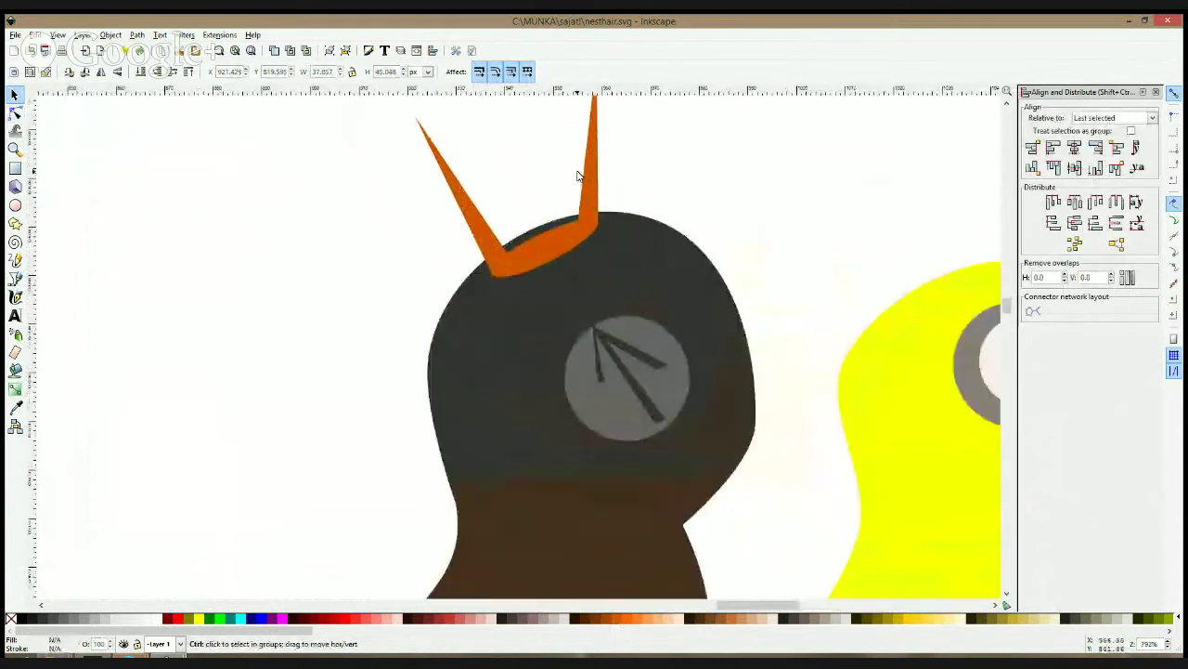
{"action": "left_click", "coordinate": [584, 221]}
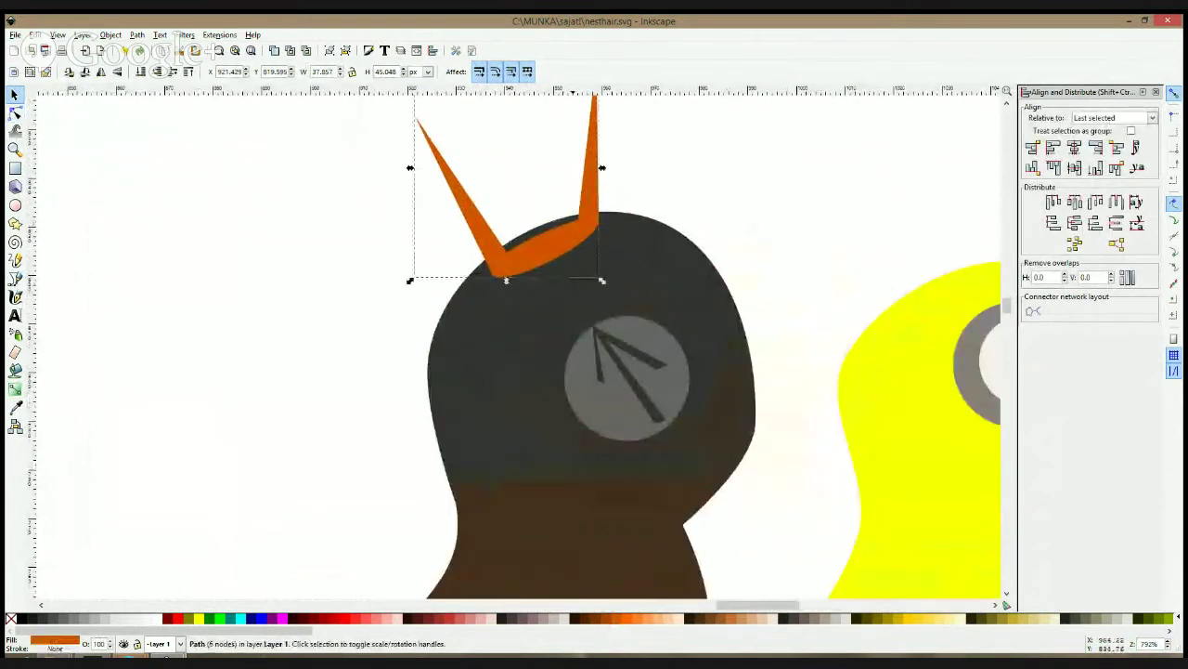
- Give the first copied nestling's beak a linear gradient from dark brown sampled from the neck at the tips to red at the base
{"action": "scroll", "coordinate": [570, 226], "scroll_direction": "up", "scroll_amount": 2}
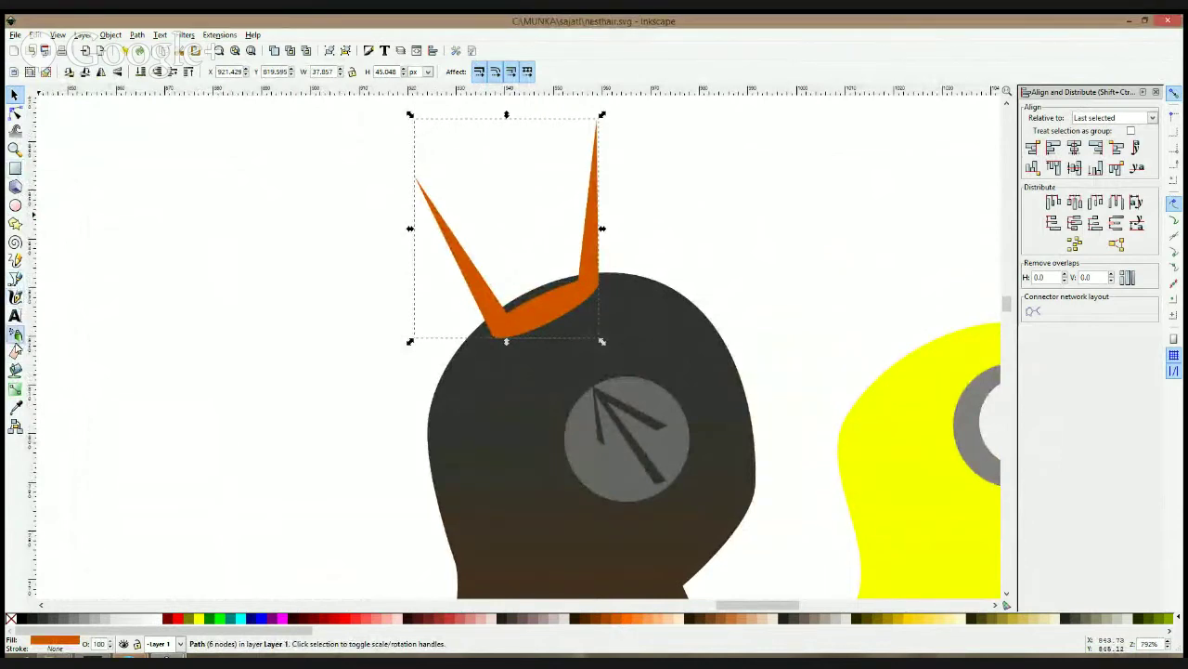
{"action": "left_click", "coordinate": [15, 388]}
{"action": "left_click_drag", "start_coordinate": [588, 256], "coordinate": [586, 299]}
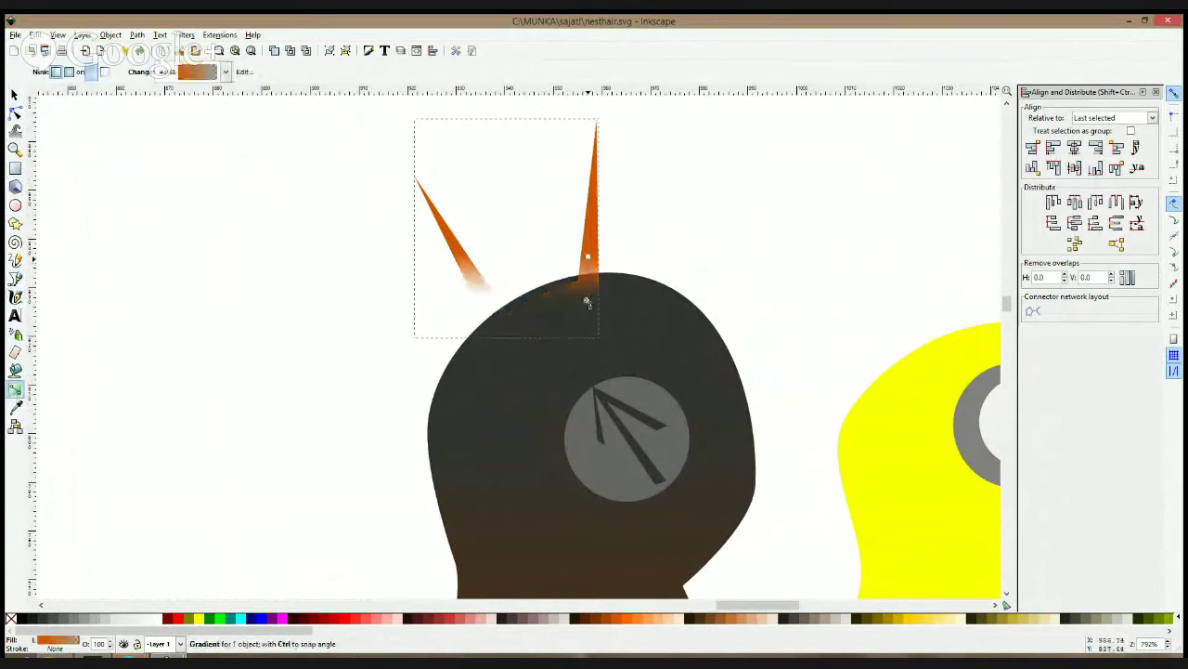
{"action": "key", "text": "d"}
{"action": "scroll", "coordinate": [469, 432], "scroll_direction": "down", "scroll_amount": 3}
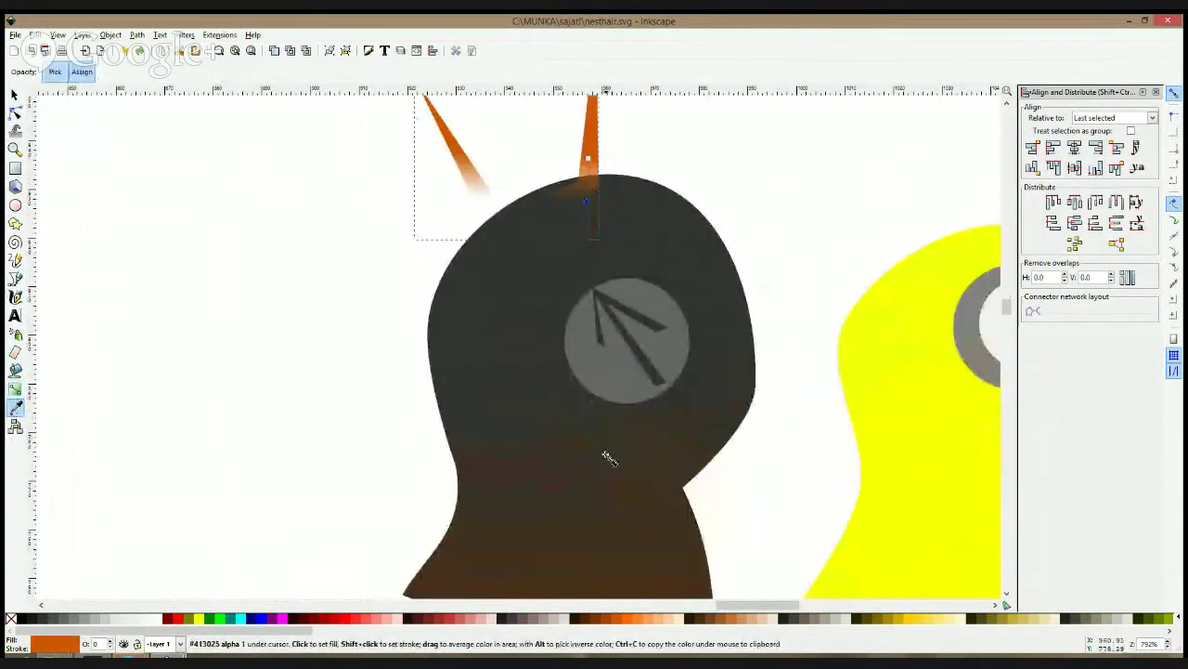
{"action": "left_click", "coordinate": [360, 620]}
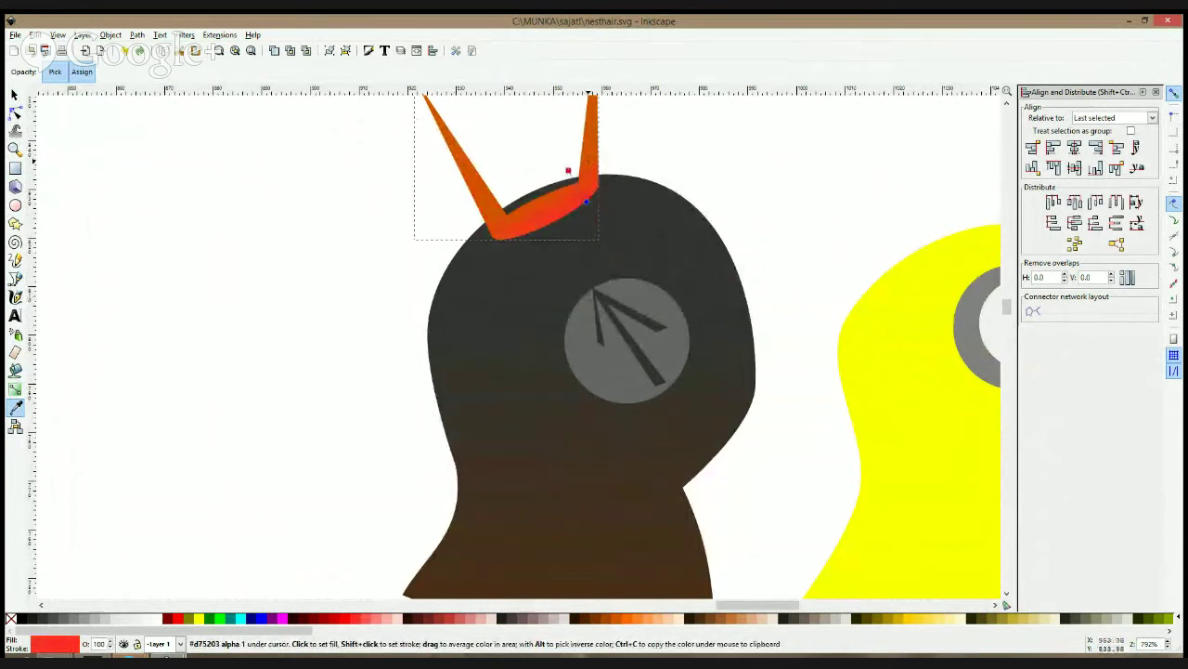
{"action": "left_click", "coordinate": [638, 589]}
{"action": "scroll", "coordinate": [637, 238], "scroll_direction": "down", "scroll_amount": 2}
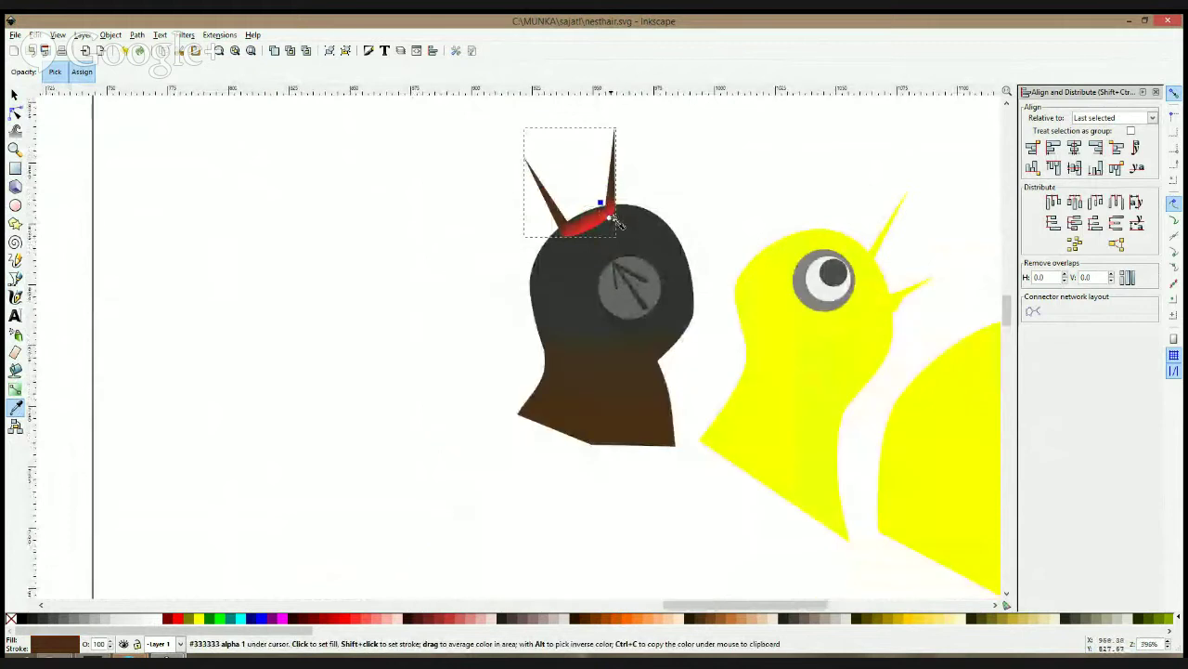
- Adjust the gradient ends on the first copied nestling's beak and darken the red at its base to a brownish red
{"action": "left_click", "coordinate": [595, 227]}
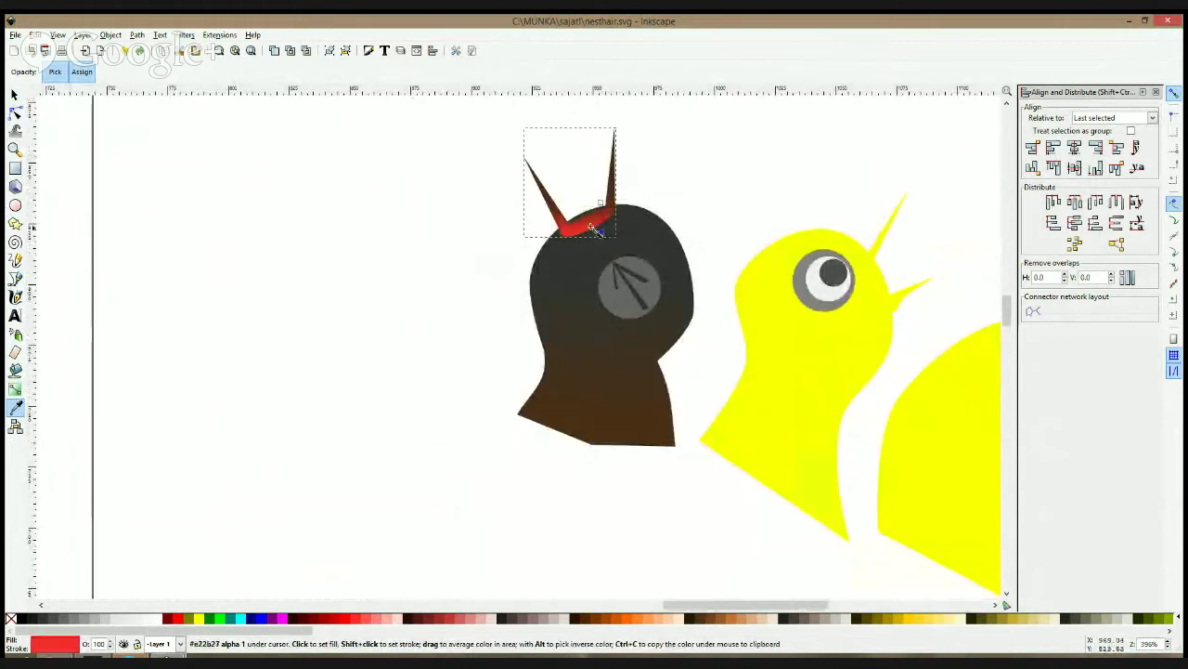
{"action": "left_click", "coordinate": [597, 206]}
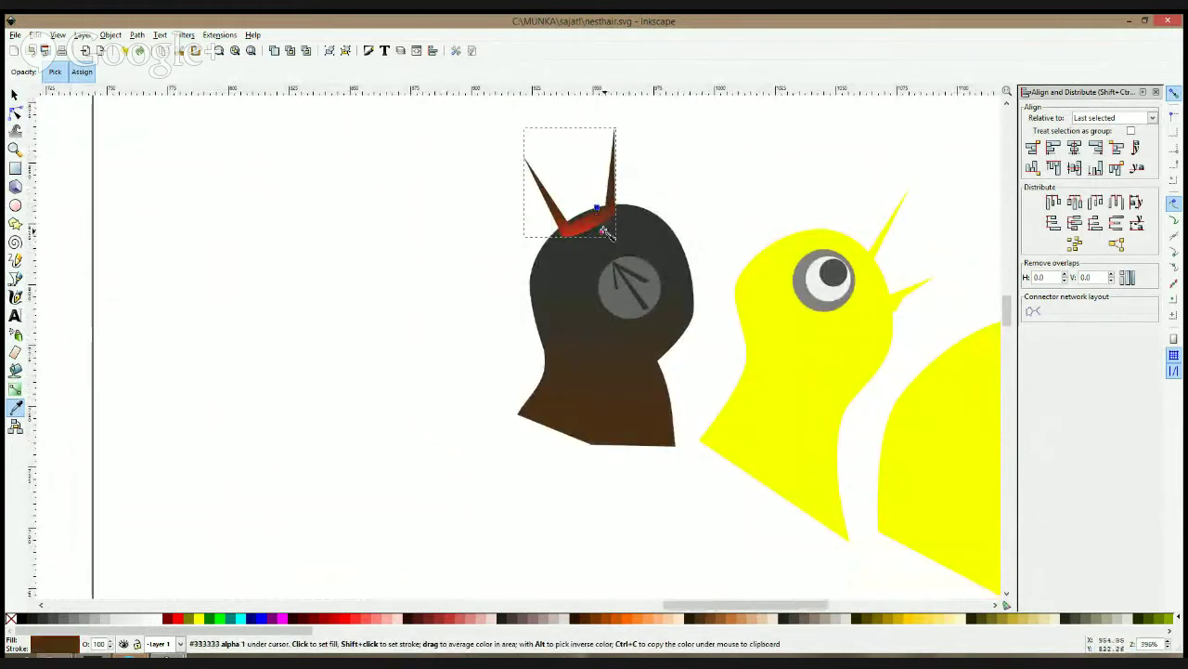
{"action": "left_click", "coordinate": [601, 232]}
{"action": "left_click", "coordinate": [600, 219]}
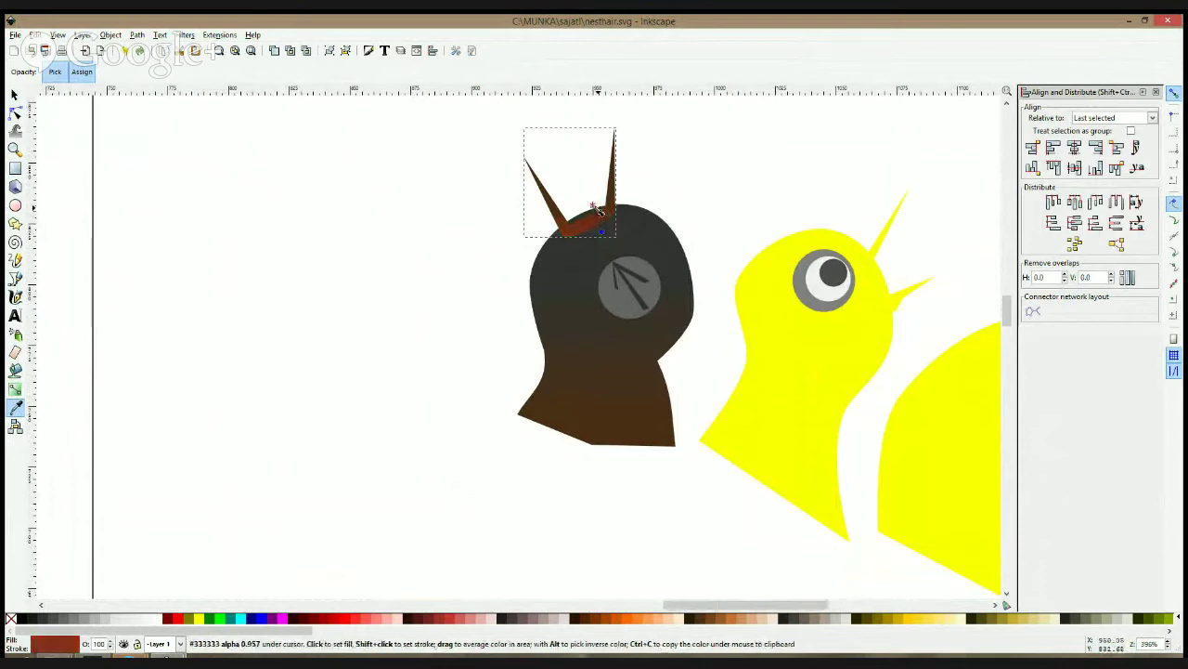
{"action": "left_click", "coordinate": [602, 232]}
{"action": "left_click", "coordinate": [599, 220]}
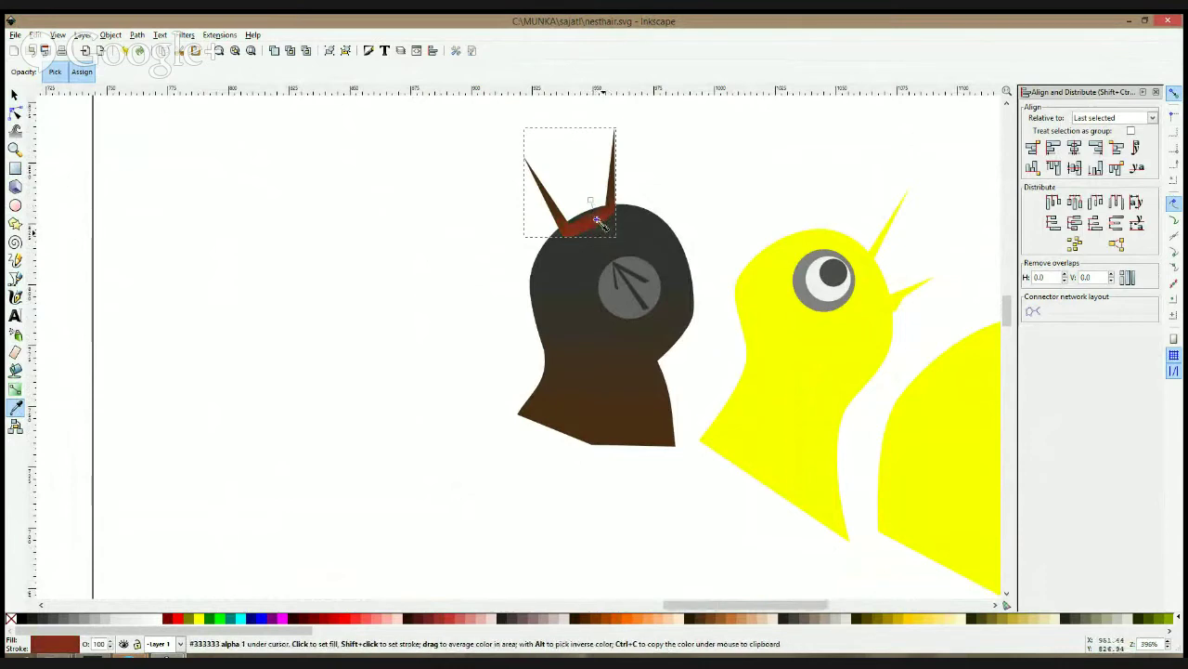
{"action": "key", "text": "space"}
{"action": "left_click", "coordinate": [669, 181]}
{"action": "scroll", "coordinate": [693, 226], "scroll_direction": "down", "scroll_amount": 2}
{"action": "left_click_drag", "start_coordinate": [783, 193], "coordinate": [573, 247]}
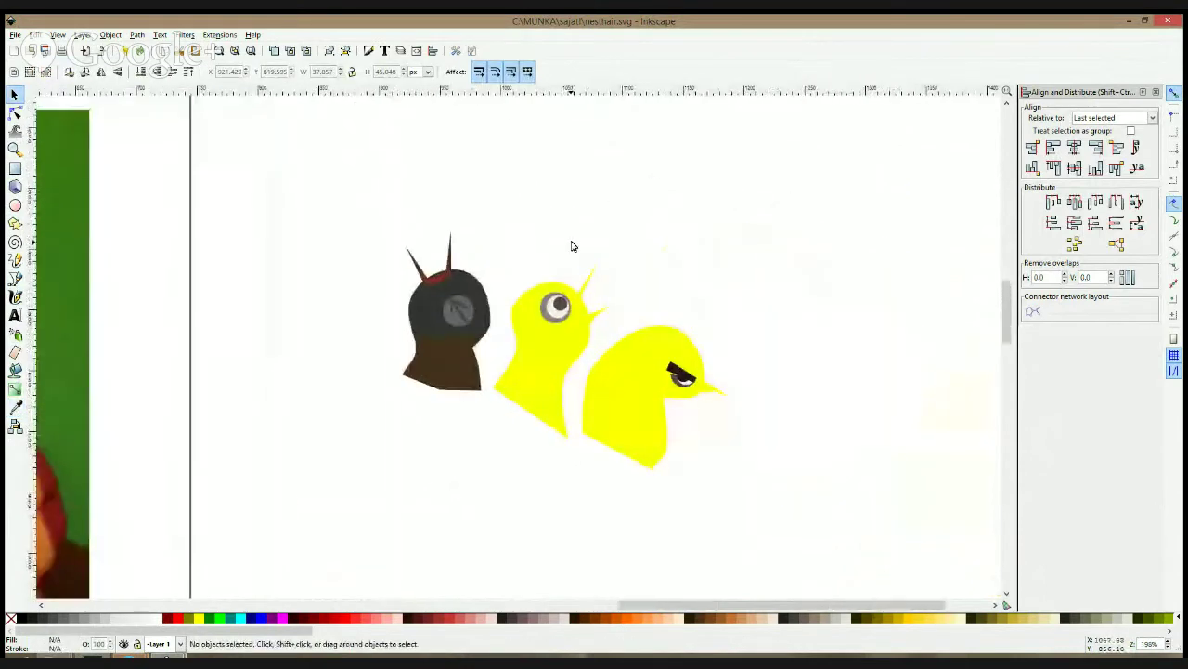
{"action": "scroll", "coordinate": [561, 276], "scroll_direction": "up", "scroll_amount": 2}
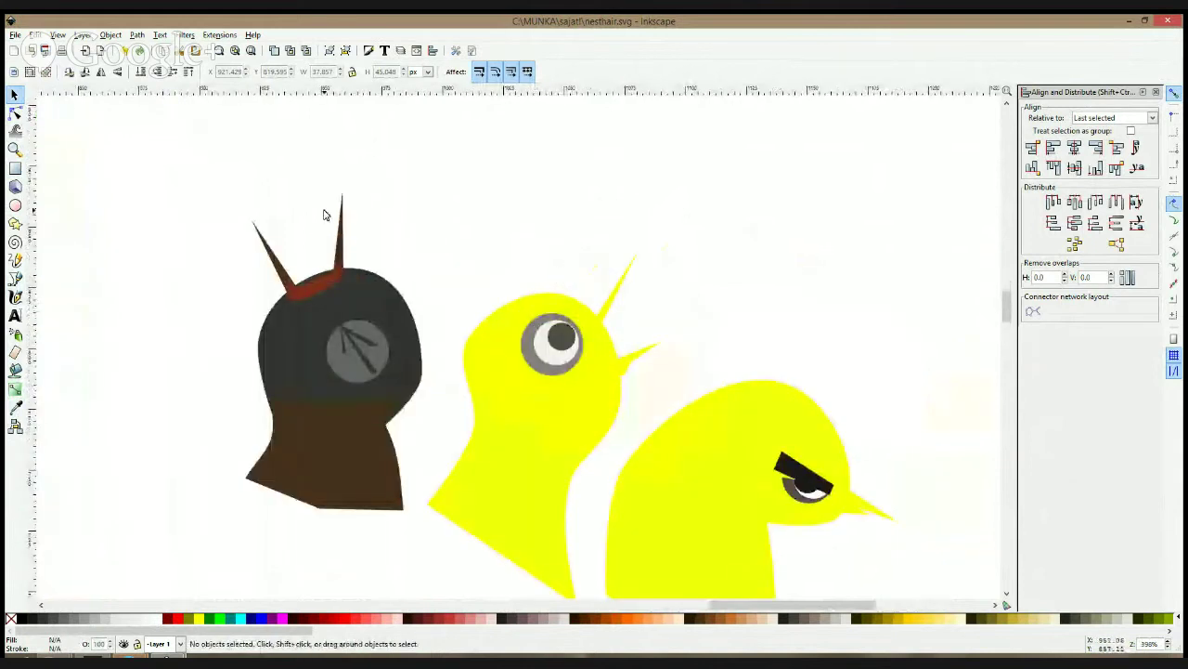
{"action": "left_click", "coordinate": [14, 279]}
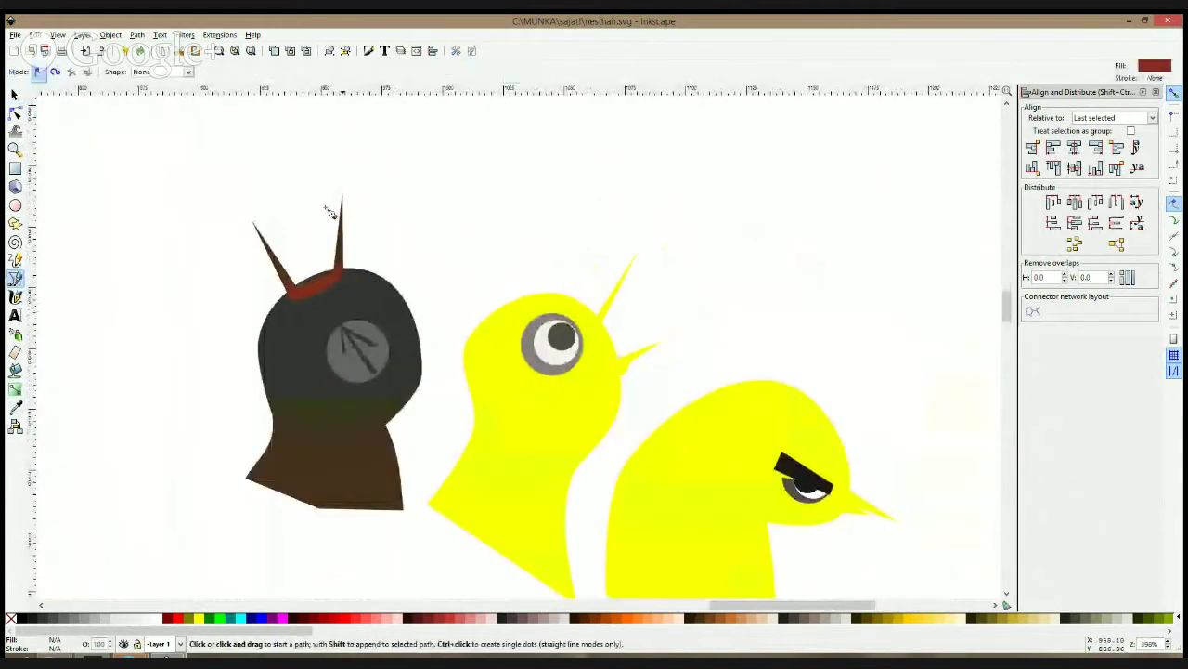
{"action": "left_click_drag", "start_coordinate": [563, 255], "coordinate": [499, 234]}
{"action": "key", "text": "space"}
- Recolour the second copied nestling's beak with dark brown sampled from the first one's beak and send it behind the body
{"action": "left_click", "coordinate": [543, 280]}
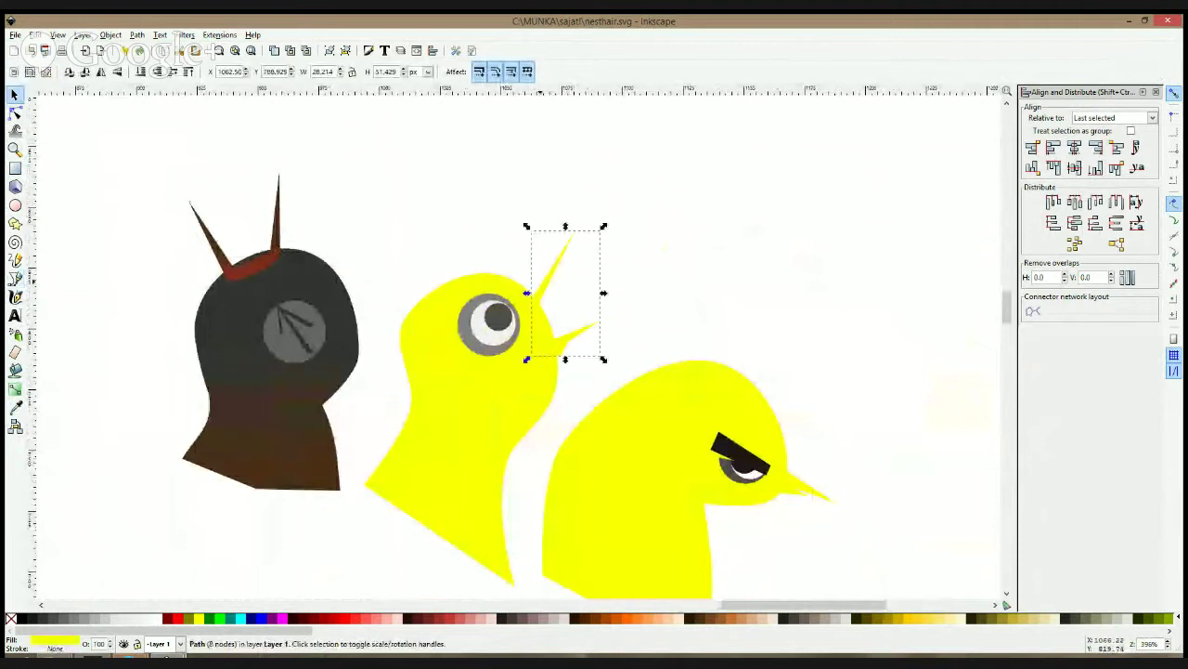
{"action": "left_click", "coordinate": [15, 407]}
{"action": "left_click", "coordinate": [217, 249]}
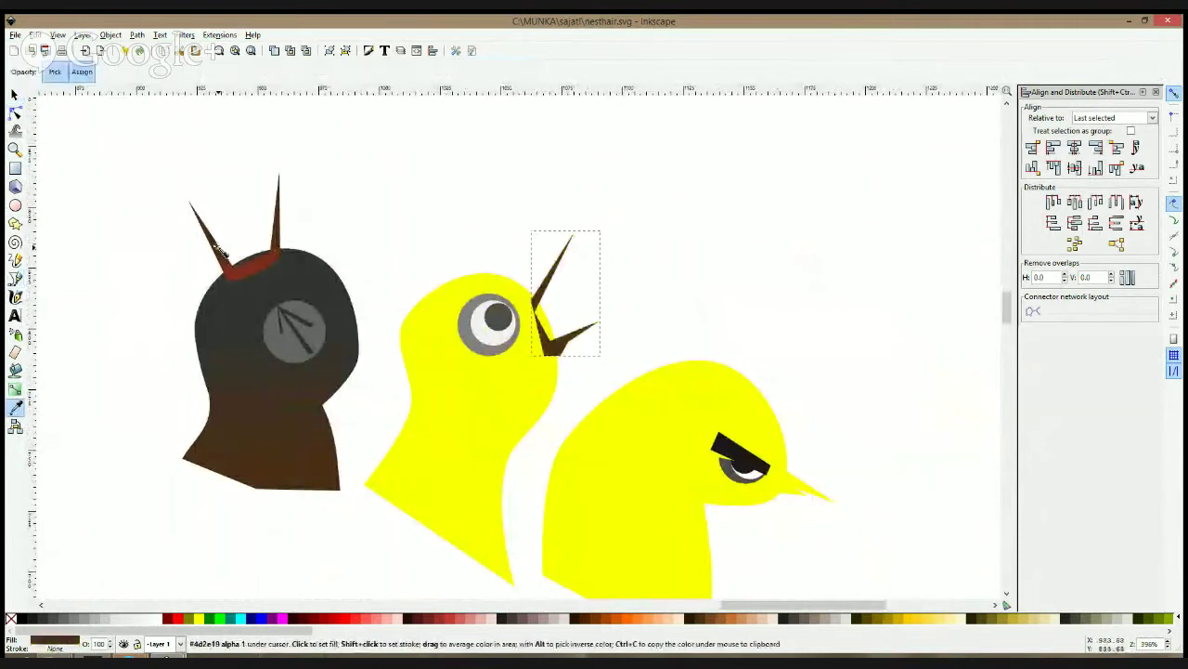
{"action": "key", "text": "End"}
- Try the red gradient on the second copied nestling's body, then apply the existing dark grey-to-brown gradient from its head to its neck
{"action": "key", "text": "s"}
{"action": "left_click", "coordinate": [448, 408]}
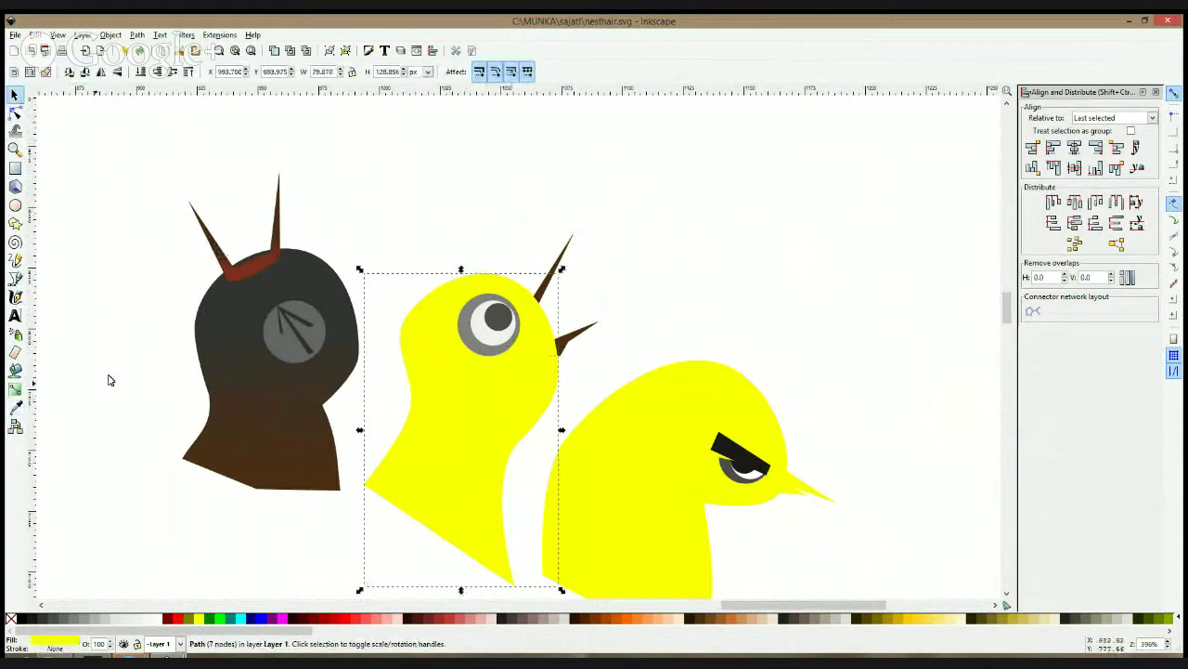
{"action": "left_click", "coordinate": [15, 389]}
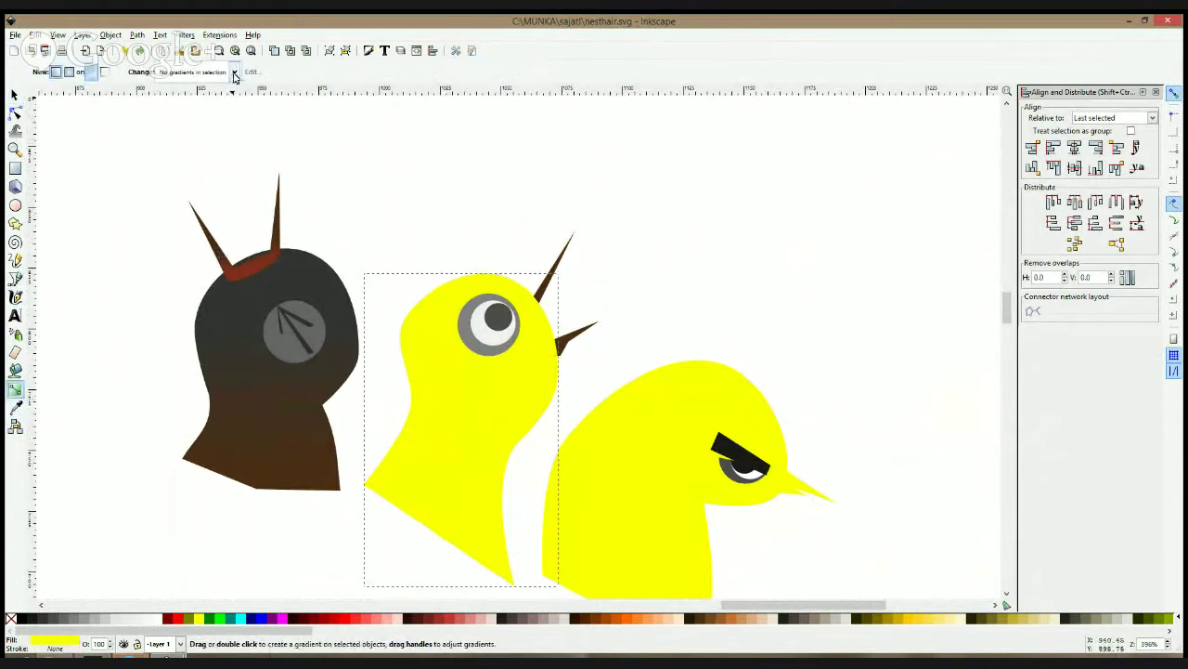
{"action": "left_click", "coordinate": [235, 74]}
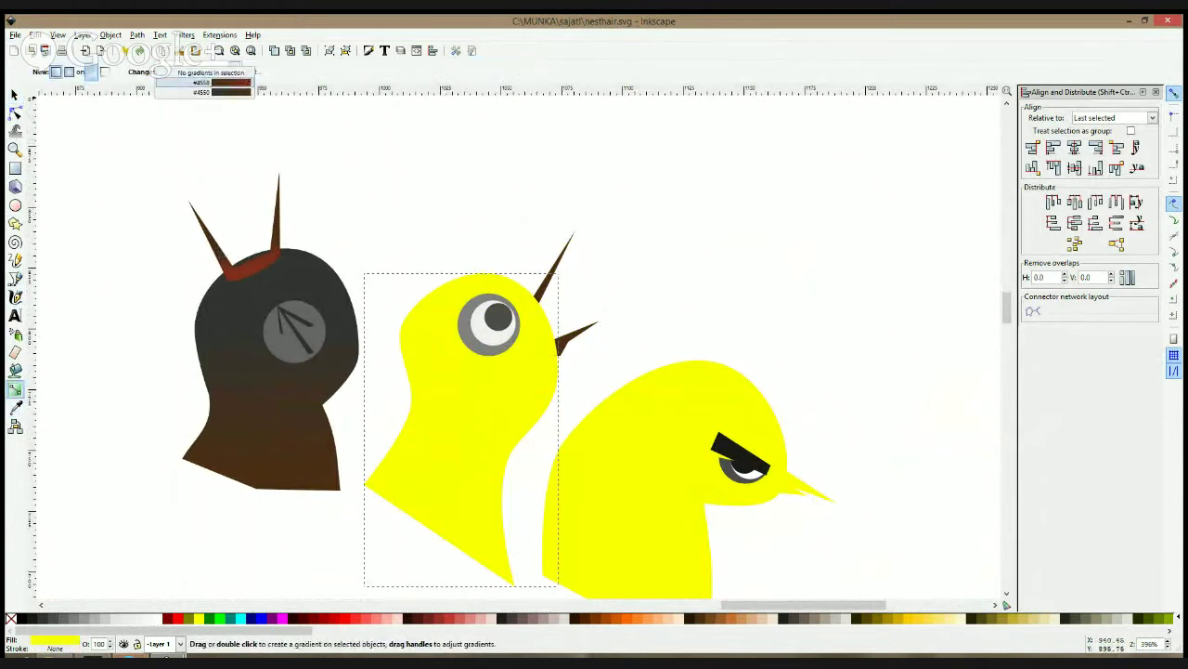
{"action": "left_click", "coordinate": [227, 83]}
{"action": "left_click_drag", "start_coordinate": [558, 430], "coordinate": [520, 362]}
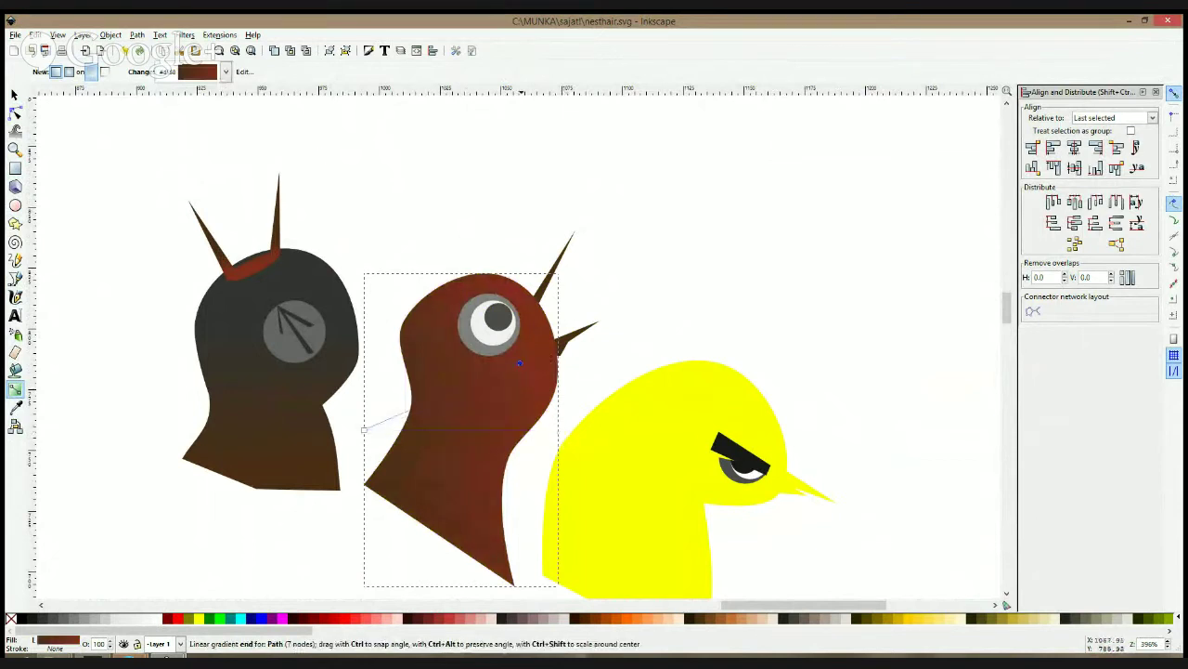
{"action": "left_click_drag", "start_coordinate": [364, 432], "coordinate": [449, 492]}
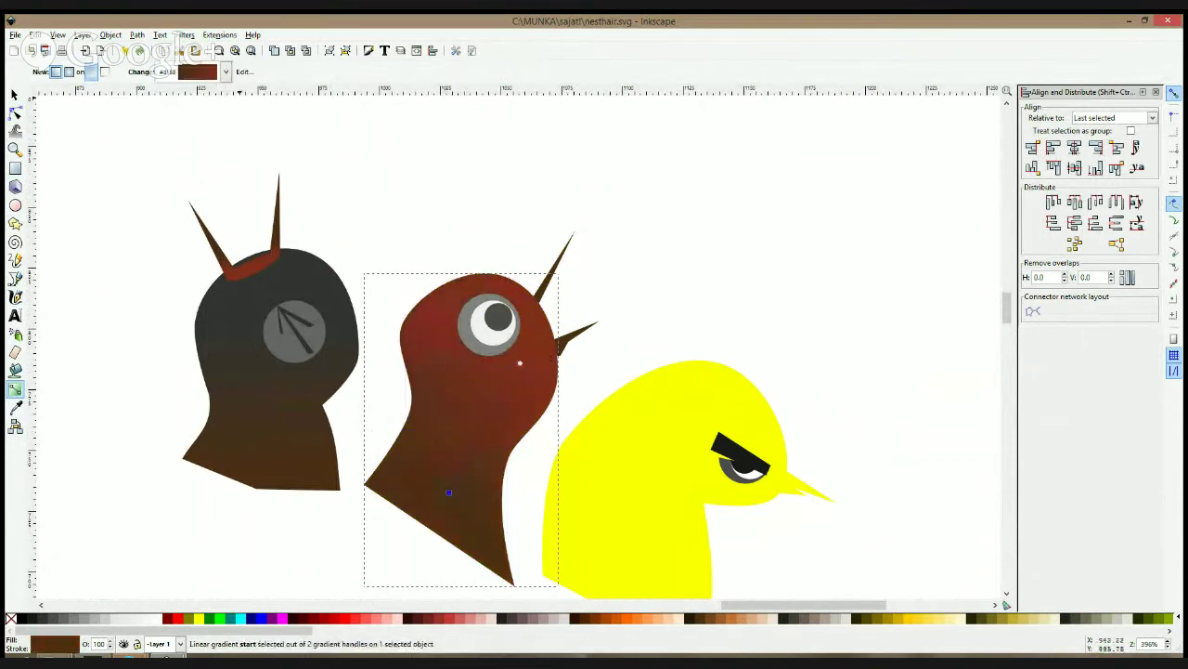
{"action": "left_click", "coordinate": [230, 83]}
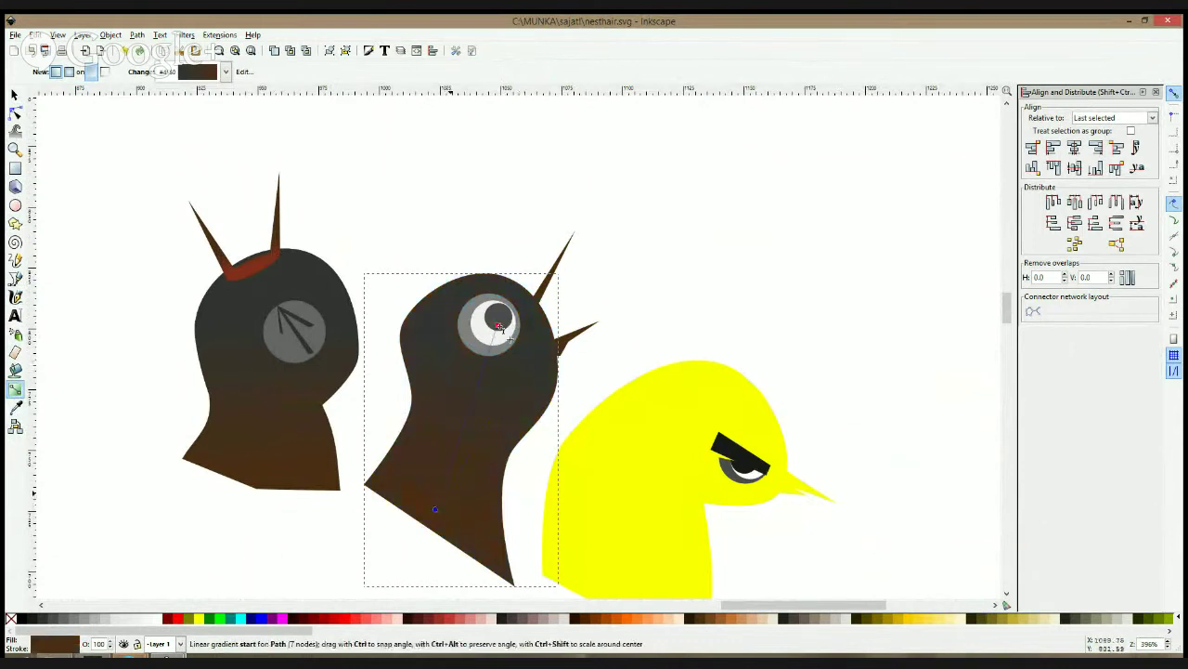
{"action": "key", "text": "s"}
- Recolour the second copied nestling's pupil with the near-black #1a1a1a sampled from the third nestling's eye
{"action": "left_click", "coordinate": [677, 423]}
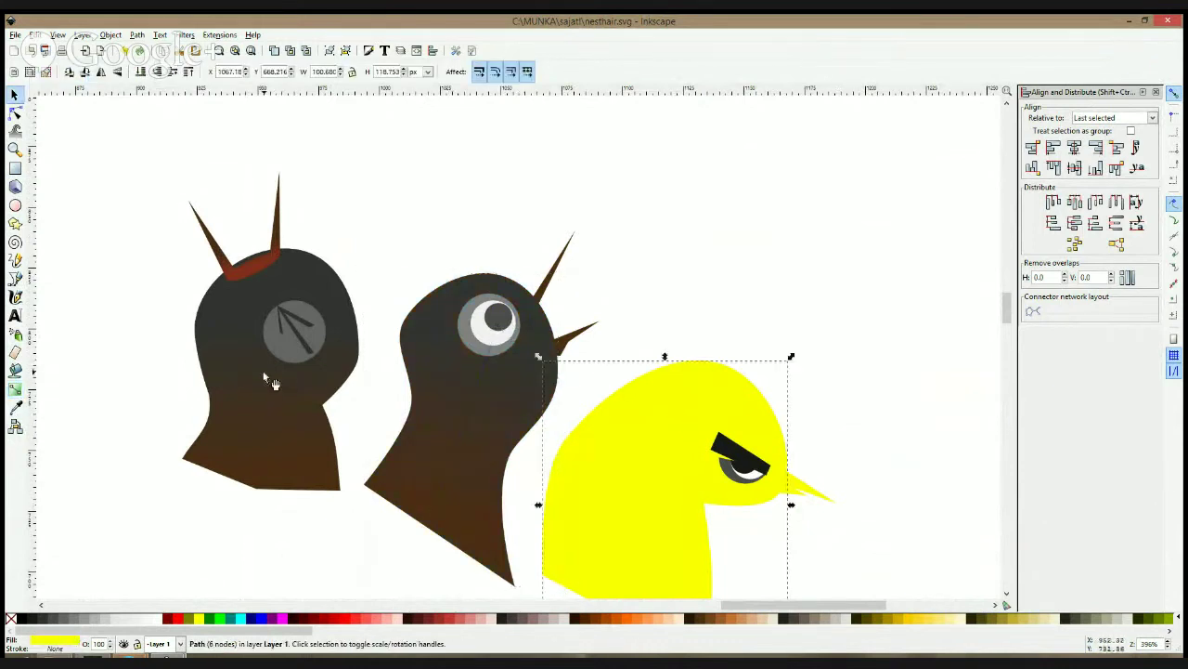
{"action": "scroll", "coordinate": [270, 380], "scroll_direction": "down", "scroll_amount": 3}
{"action": "left_click", "coordinate": [482, 260]}
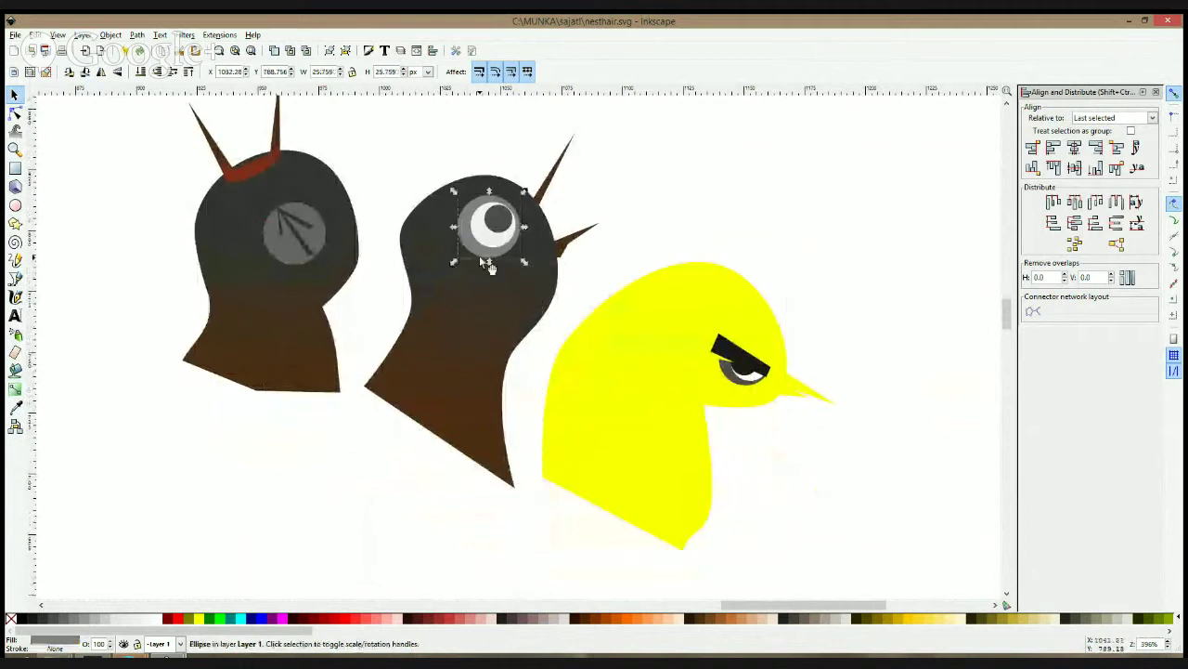
{"action": "left_click", "coordinate": [498, 222]}
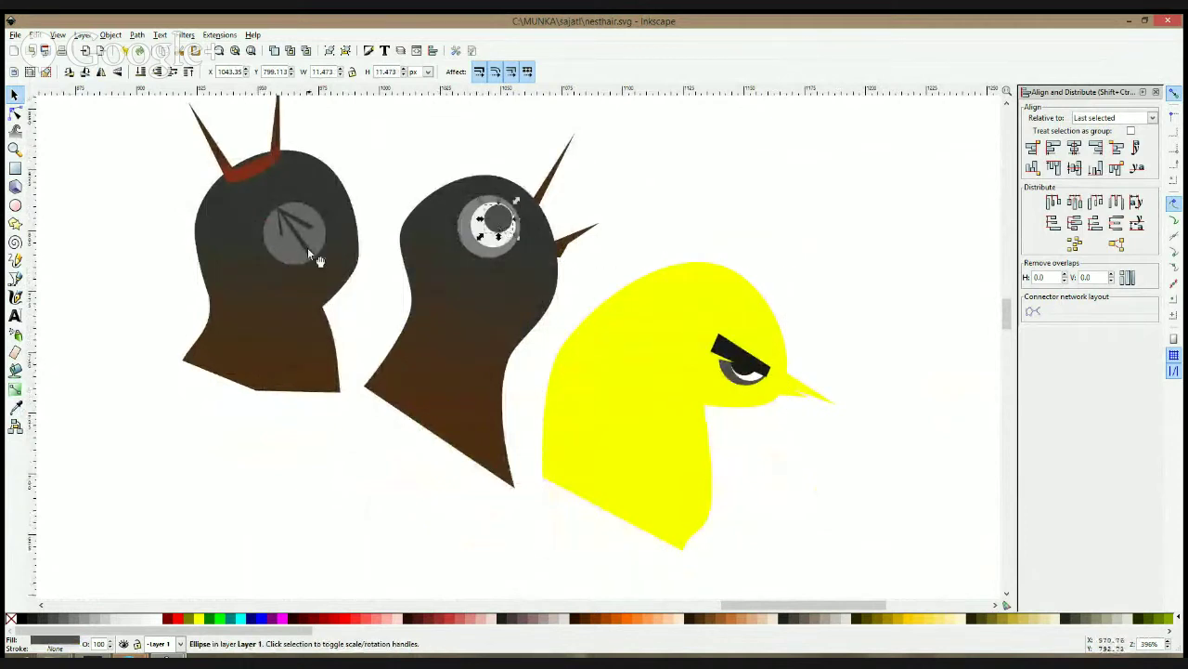
{"action": "left_click", "coordinate": [15, 407]}
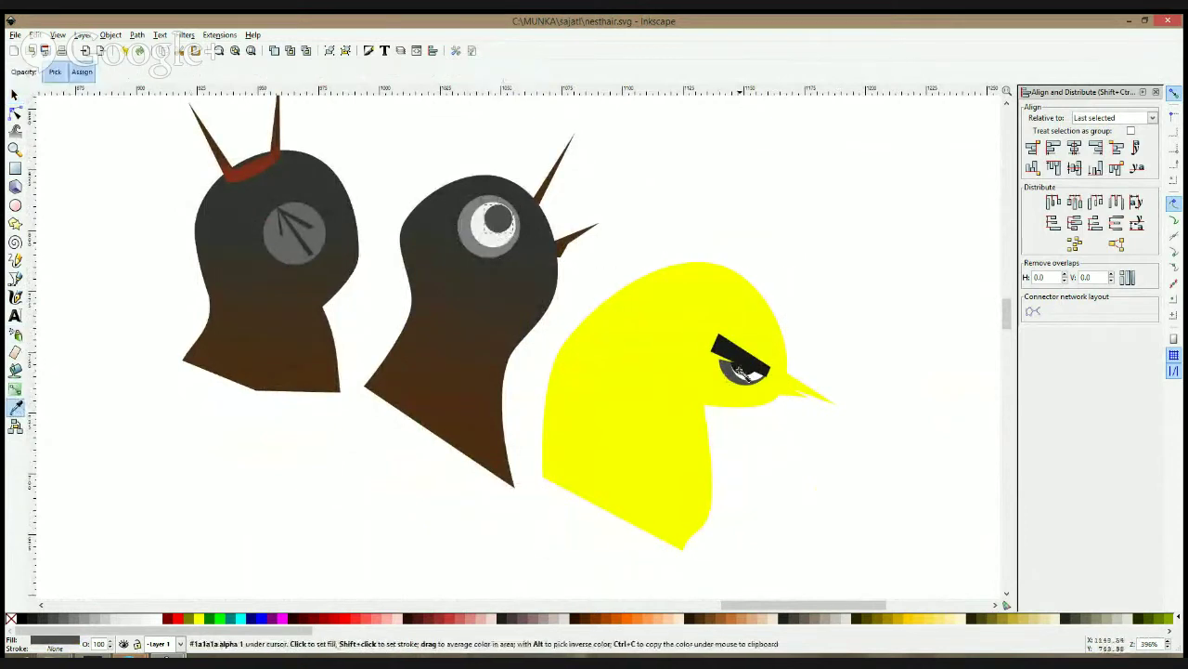
{"action": "left_click", "coordinate": [741, 371]}
{"action": "key", "text": "F1"}
{"action": "left_click", "coordinate": [499, 260]}
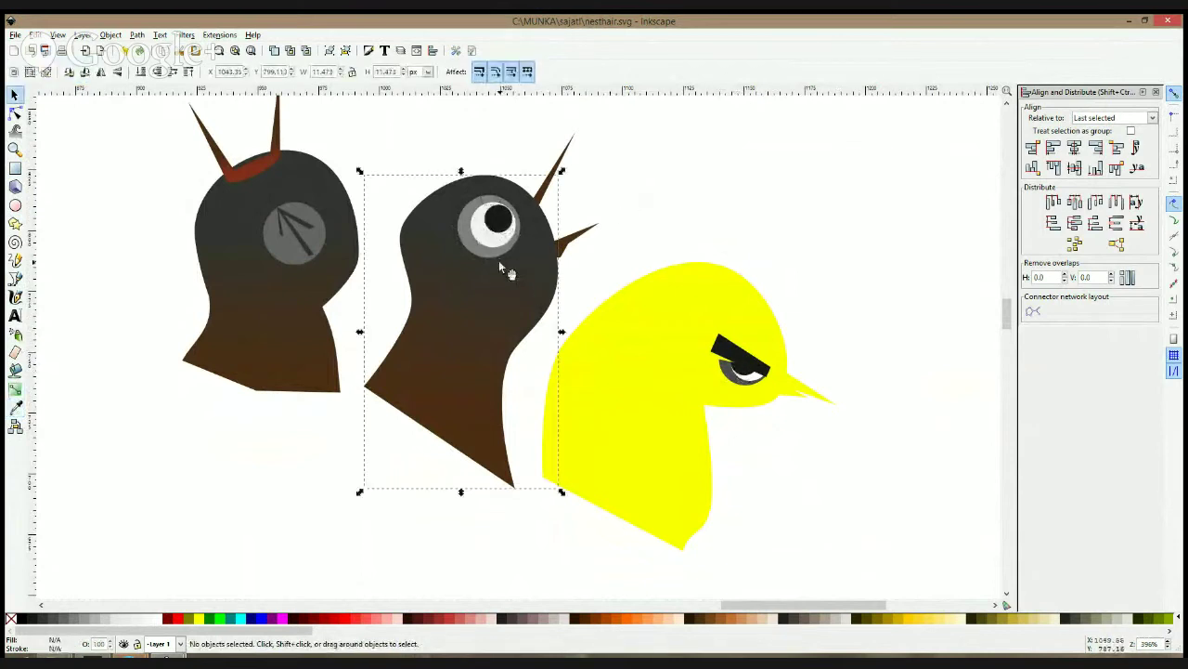
- Recolour the second copied nestling's outer eye ring brown, trying the first nestling's dark neck brown before settling on the lighter #784421
{"action": "left_click", "coordinate": [499, 252]}
{"action": "left_click", "coordinate": [15, 406]}
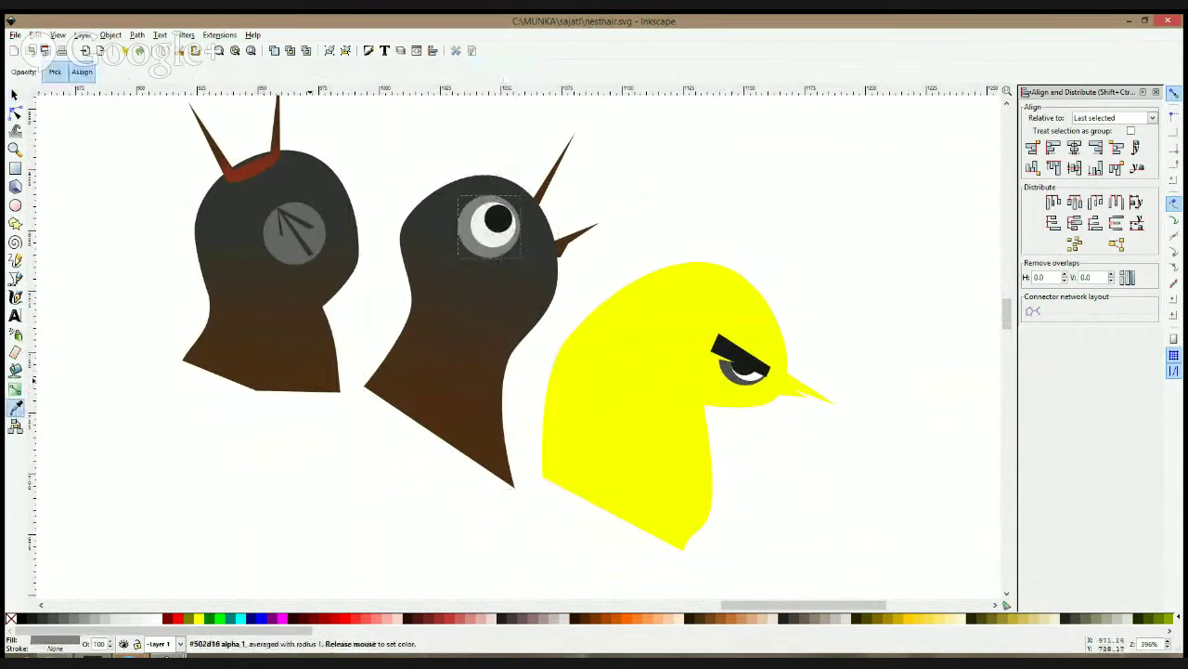
{"action": "left_click", "coordinate": [304, 390]}
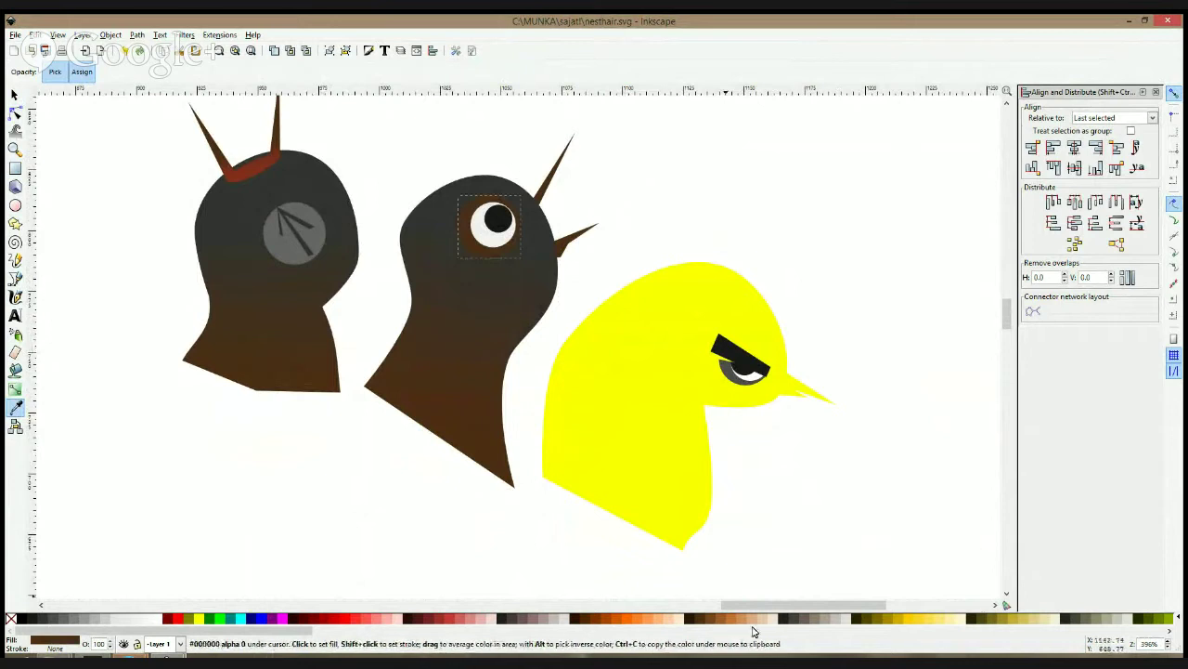
{"action": "left_click", "coordinate": [717, 619]}
{"action": "left_click", "coordinate": [715, 620]}
{"action": "key", "text": "space"}
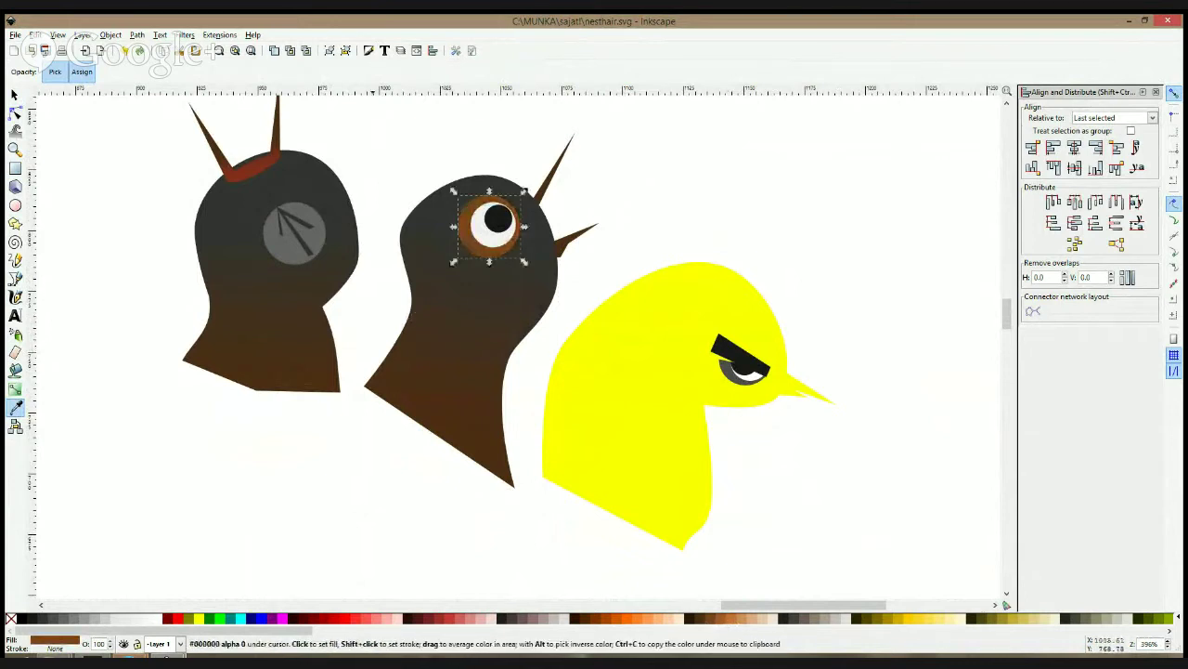
- Recolour the first copied nestling's round eye patch with the brown sampled from the second nestling's eye ring
{"action": "left_click", "coordinate": [303, 257]}
{"action": "left_click", "coordinate": [15, 407]}
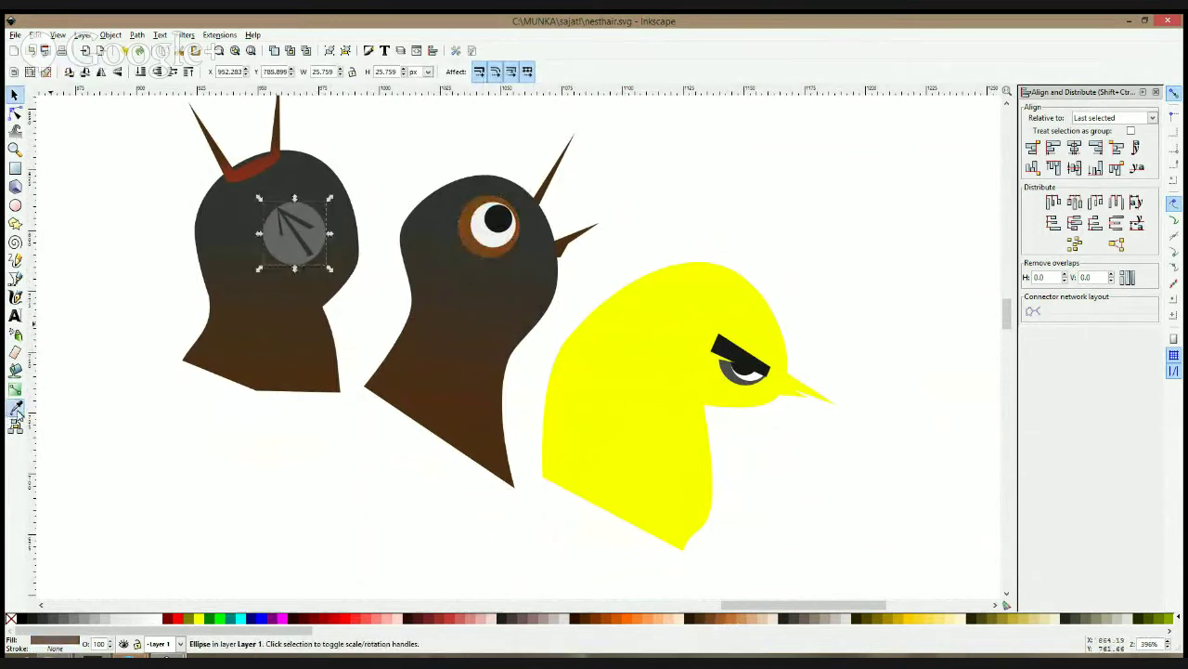
{"action": "left_click", "coordinate": [502, 254]}
{"action": "key", "text": "space"}
{"action": "left_click", "coordinate": [712, 174]}
{"action": "scroll", "coordinate": [698, 198], "scroll_direction": "down", "scroll_amount": 3}
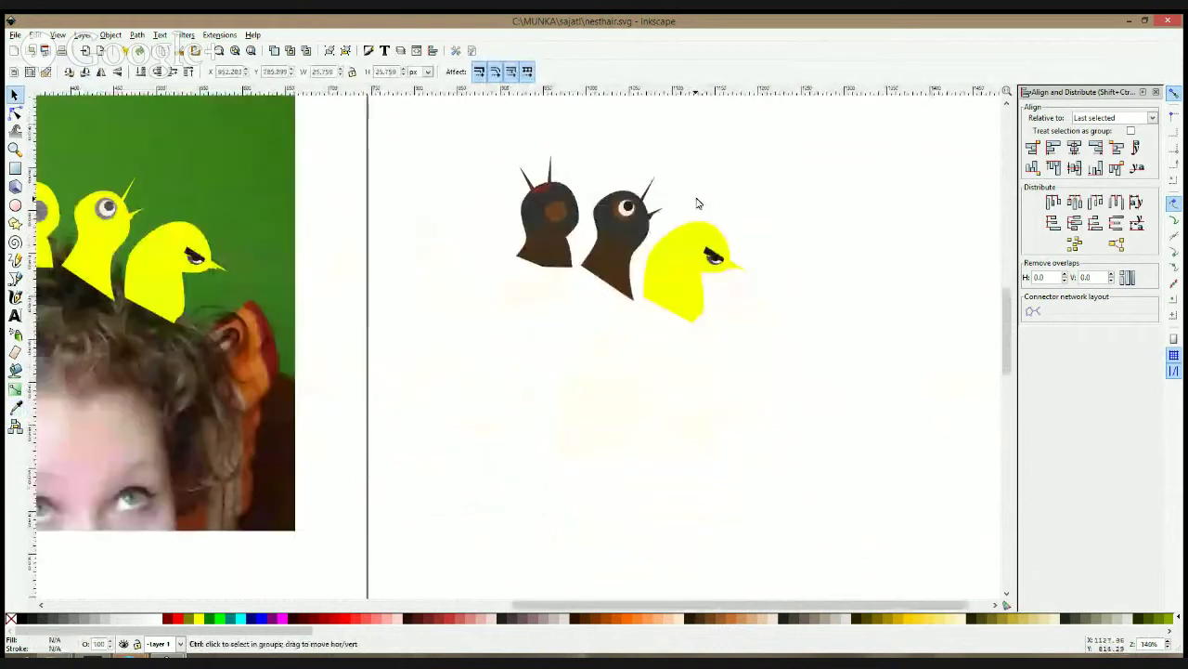
{"action": "left_click_drag", "start_coordinate": [738, 135], "coordinate": [640, 190]}
{"action": "scroll", "coordinate": [453, 269], "scroll_direction": "up", "scroll_amount": 3}
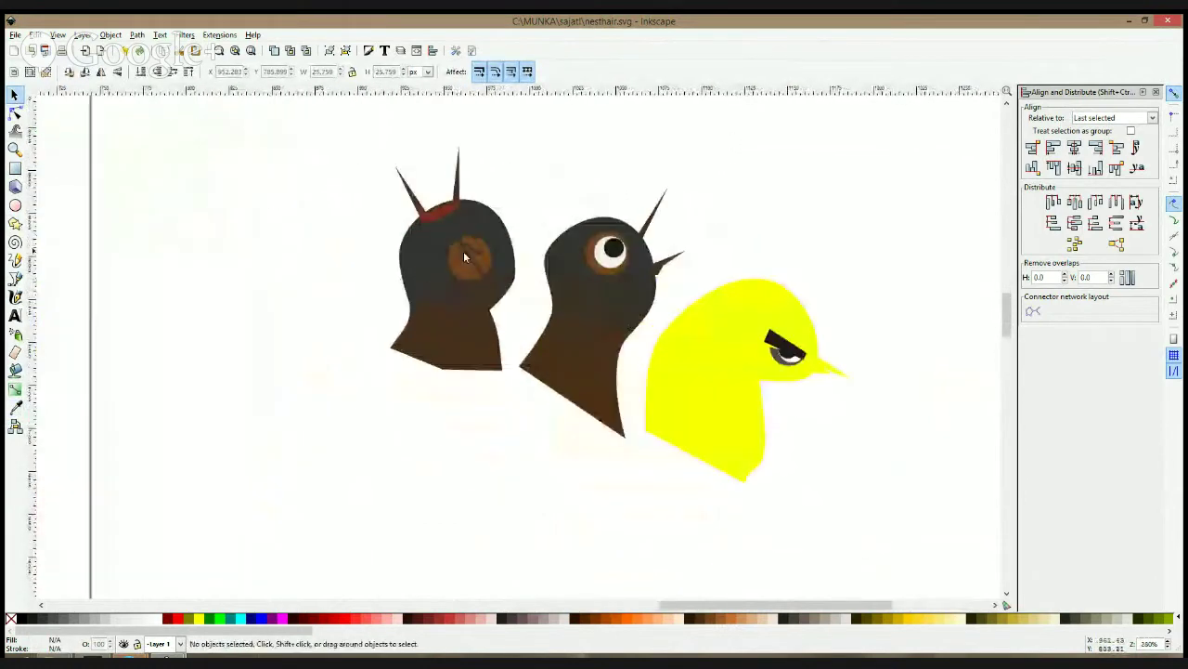
- Recolour the arrow-shaped closed-eye mark on the first copied nestling with the near-black #1a1a1a sampled from the second nestling's pupil
{"action": "left_click", "coordinate": [463, 251]}
{"action": "left_click", "coordinate": [15, 407]}
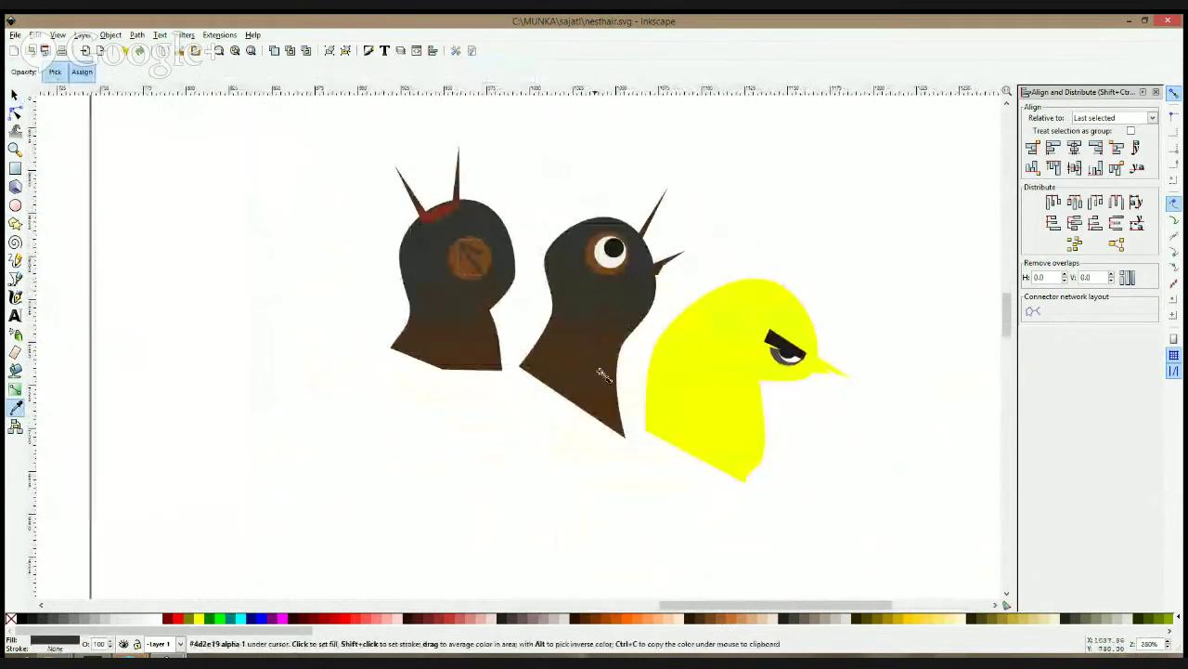
{"action": "left_click", "coordinate": [614, 248]}
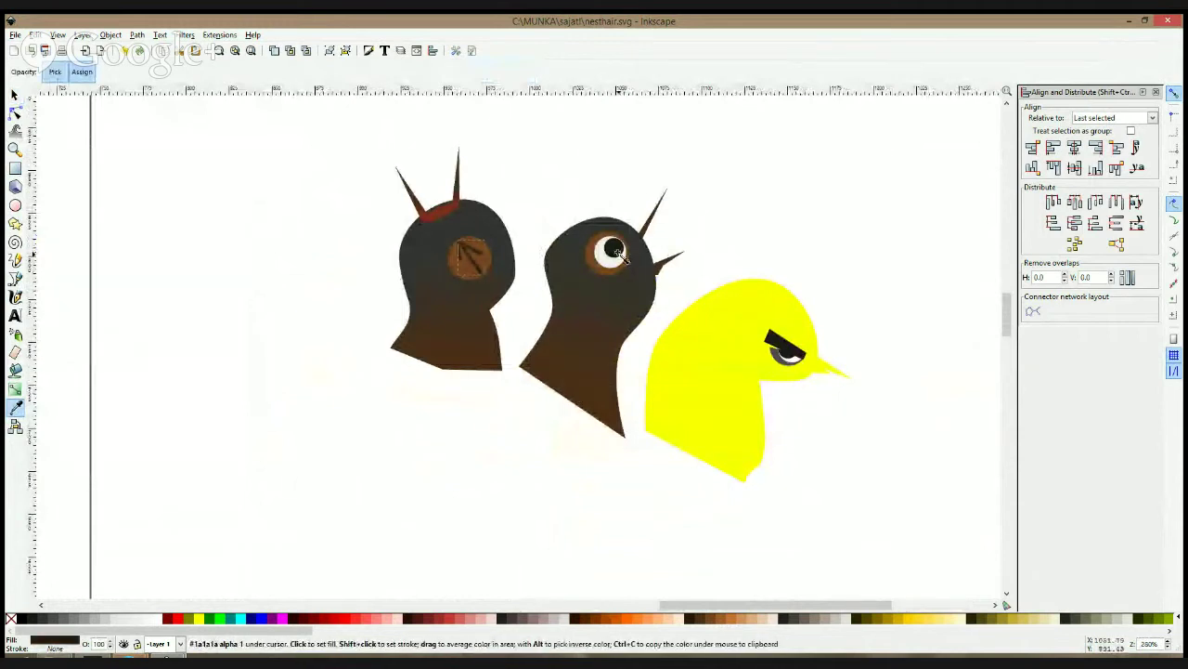
{"action": "key", "text": "space"}
{"action": "left_click", "coordinate": [799, 180]}
{"action": "scroll", "coordinate": [799, 195], "scroll_direction": "down", "scroll_amount": 3}
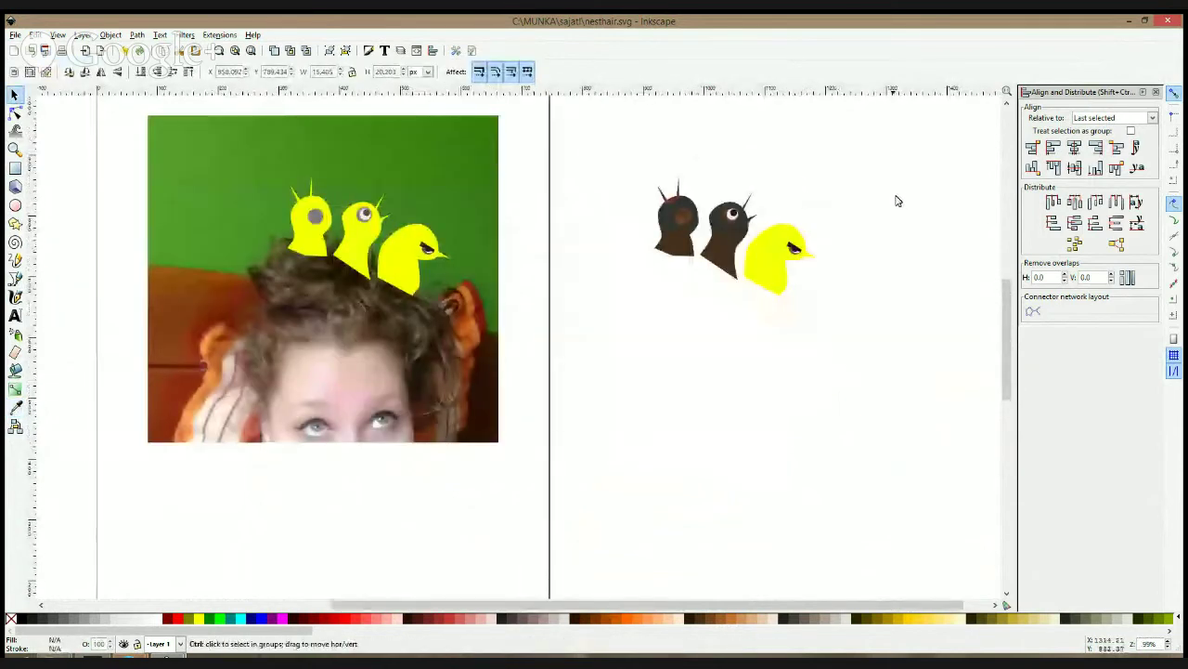
- Apply the existing dark grey-to-brown gradient to the third copied nestling's body and run it from the head down to the neck
{"action": "scroll", "coordinate": [887, 203], "scroll_direction": "up", "scroll_amount": 3}
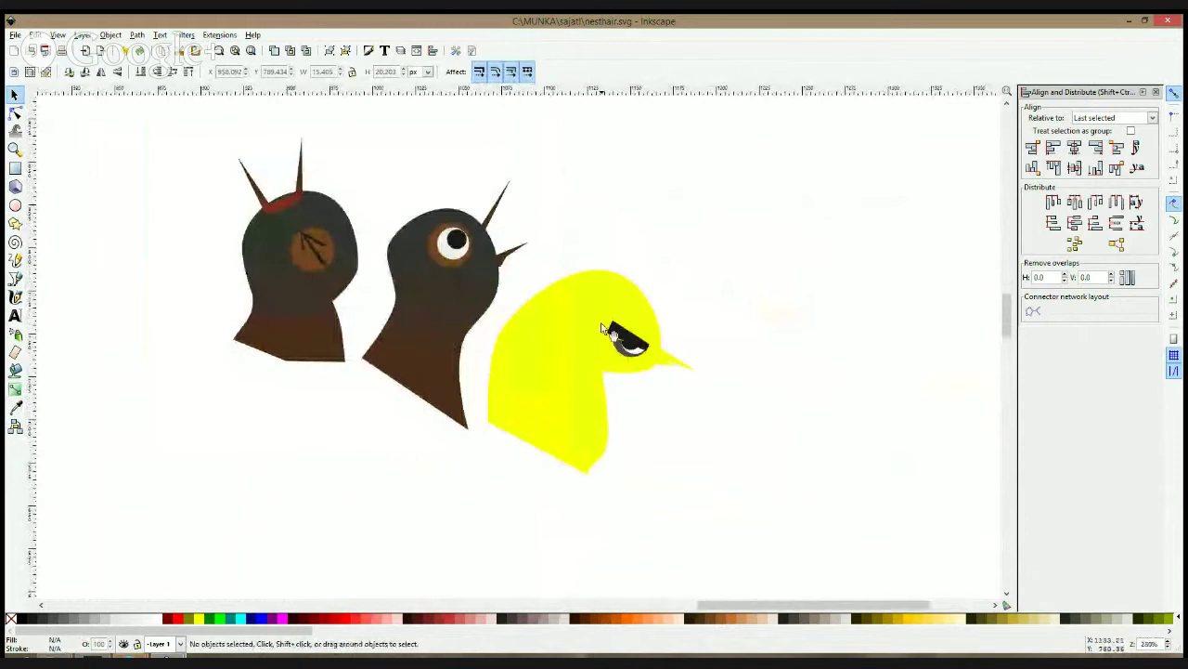
{"action": "left_click", "coordinate": [604, 330]}
{"action": "left_click", "coordinate": [15, 389]}
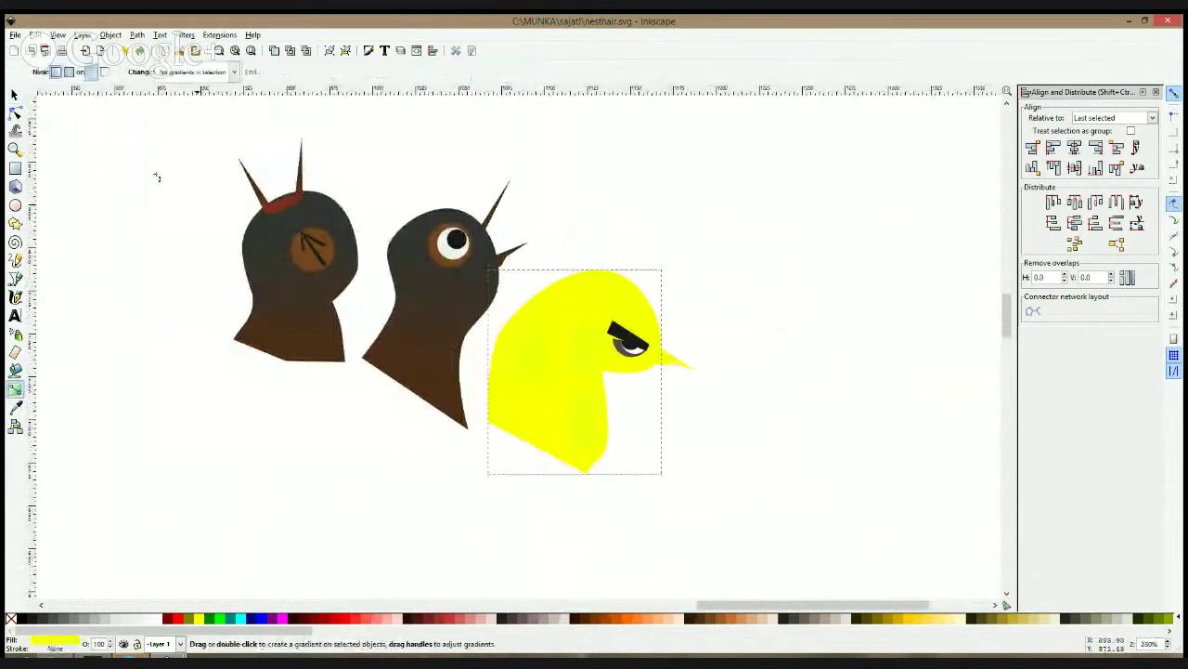
{"action": "left_click", "coordinate": [222, 73]}
{"action": "left_click", "coordinate": [224, 92]}
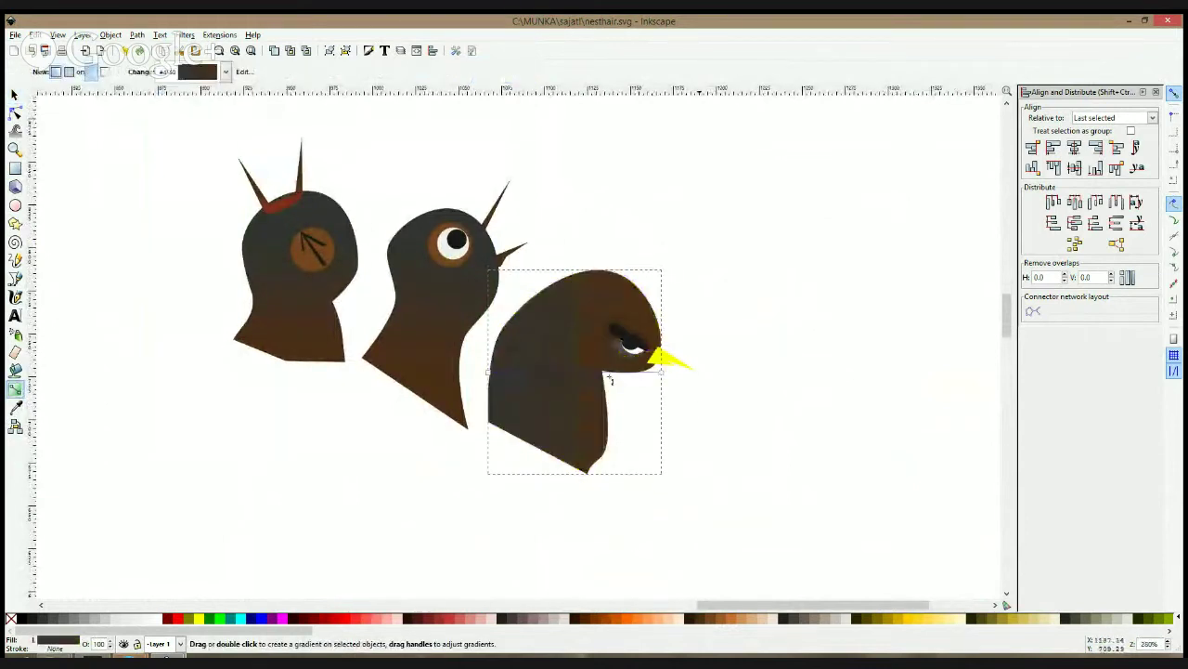
{"action": "left_click", "coordinate": [557, 438]}
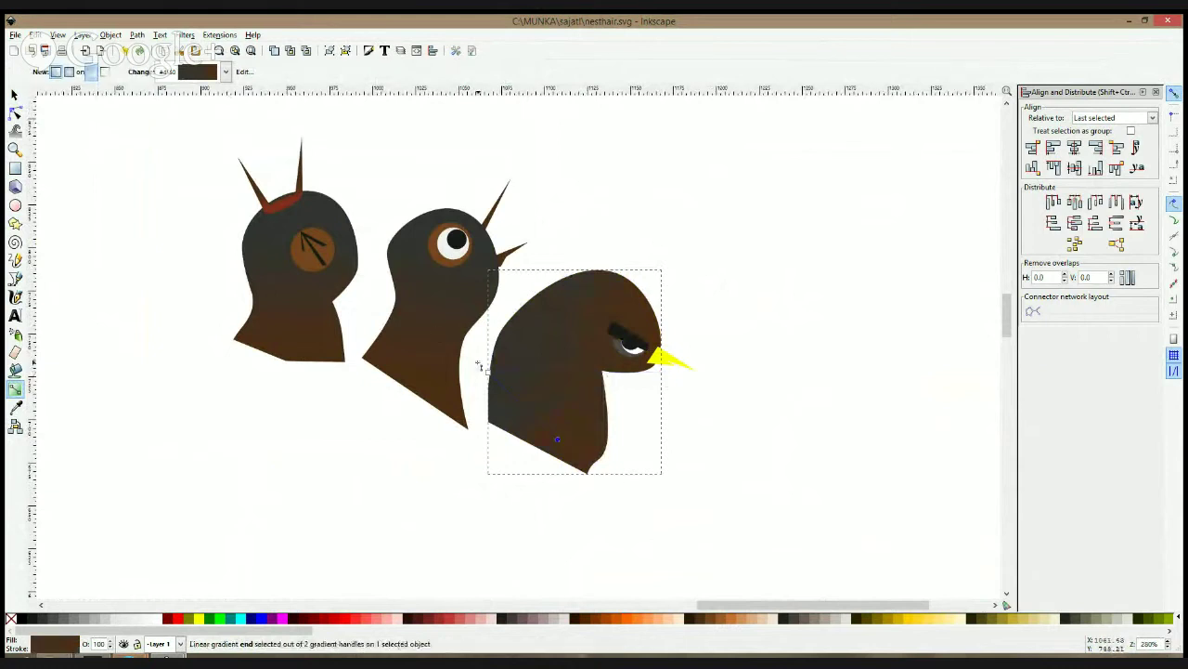
{"action": "left_click", "coordinate": [583, 317]}
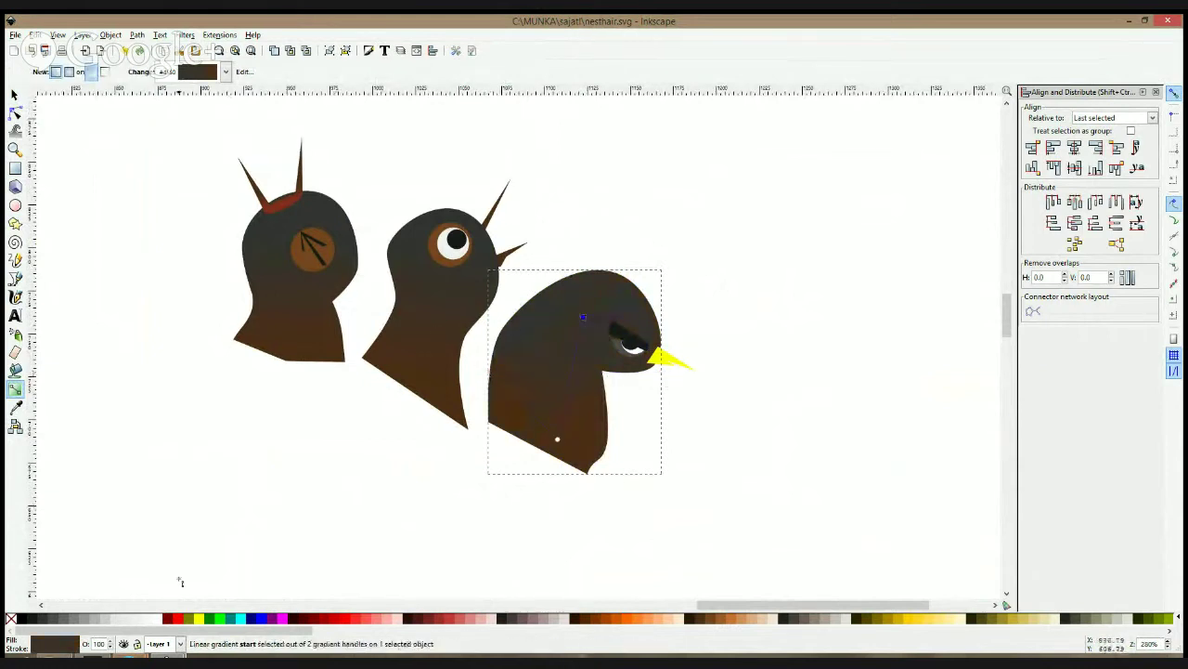
- Extend the third nestling's body gradient towards the crown and recolour its head end with brown #784421 sampled from the second nestling's eye ring
{"action": "left_click", "coordinate": [93, 619]}
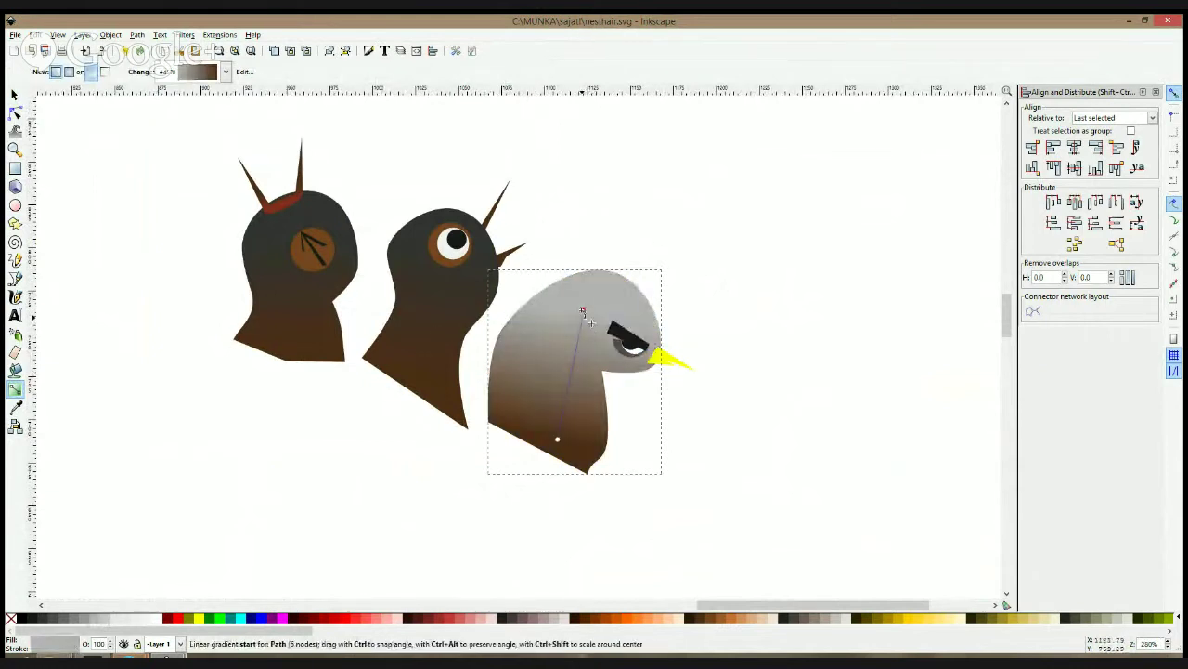
{"action": "left_click_drag", "start_coordinate": [583, 312], "coordinate": [583, 289]}
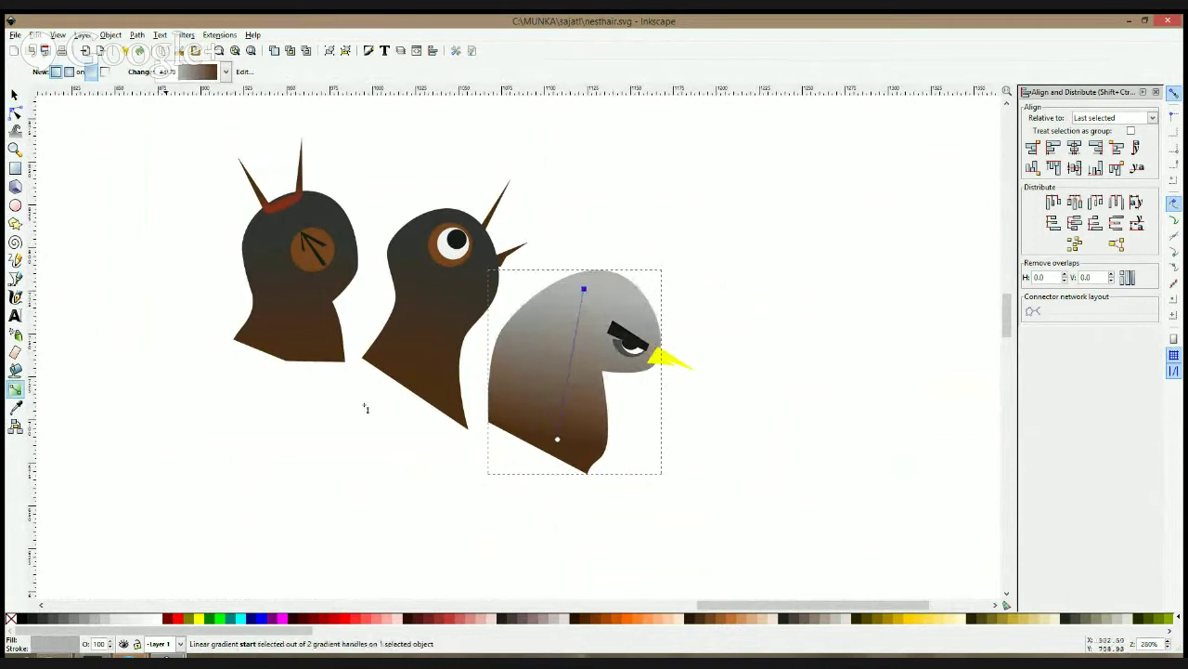
{"action": "left_click", "coordinate": [16, 408]}
{"action": "left_click", "coordinate": [435, 242]}
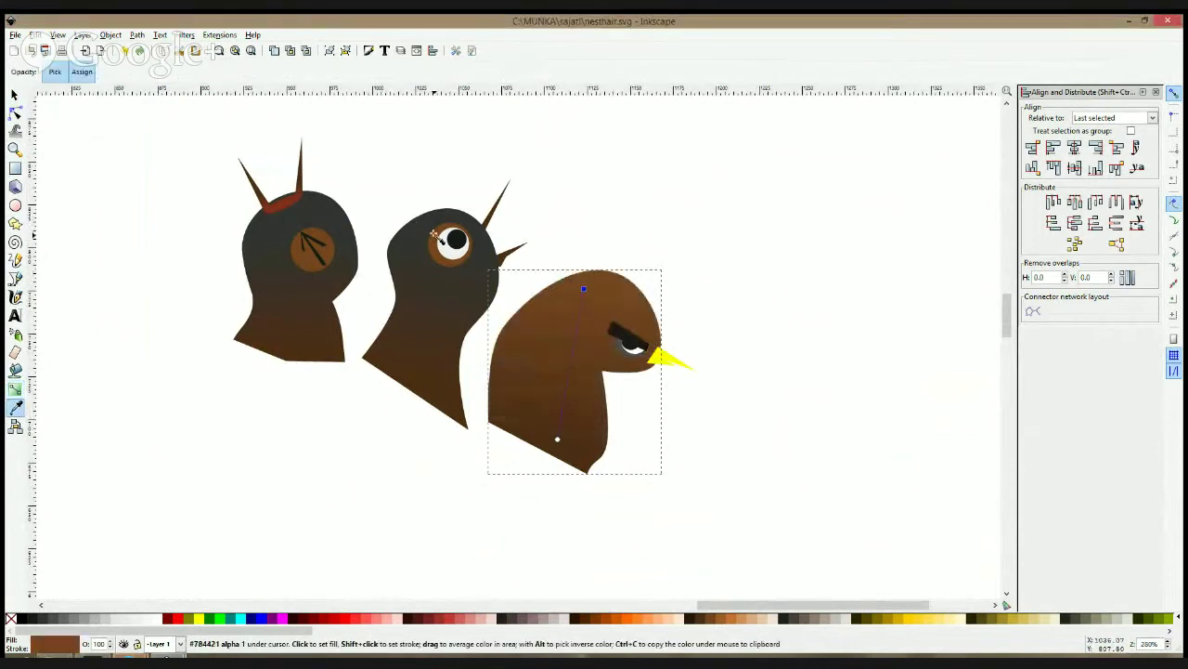
{"action": "left_click", "coordinate": [429, 238]}
{"action": "left_click", "coordinate": [546, 443]}
{"action": "key", "text": "s"}
{"action": "left_click", "coordinate": [788, 221]}
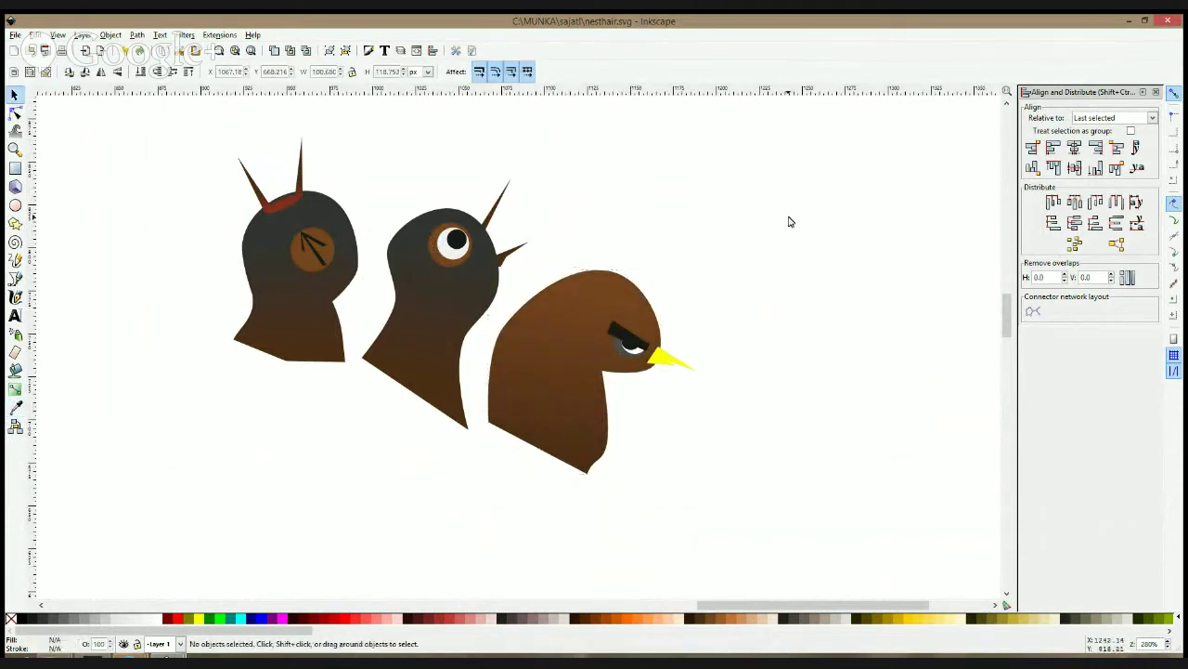
- Draw a small straight-edged wing shape sticking out from the right side of the first copied nestling's neck
{"action": "left_click", "coordinate": [15, 278]}
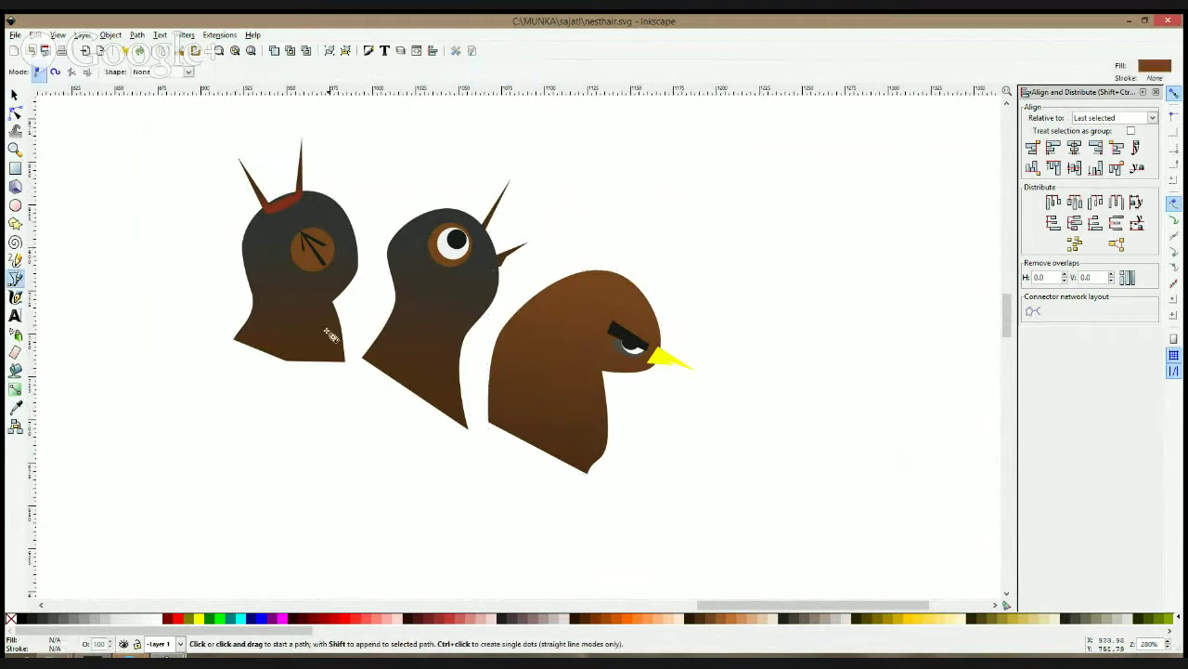
{"action": "scroll", "coordinate": [334, 318], "scroll_direction": "up", "scroll_amount": 2, "text": "ctrl"}
{"action": "left_click", "coordinate": [326, 293]}
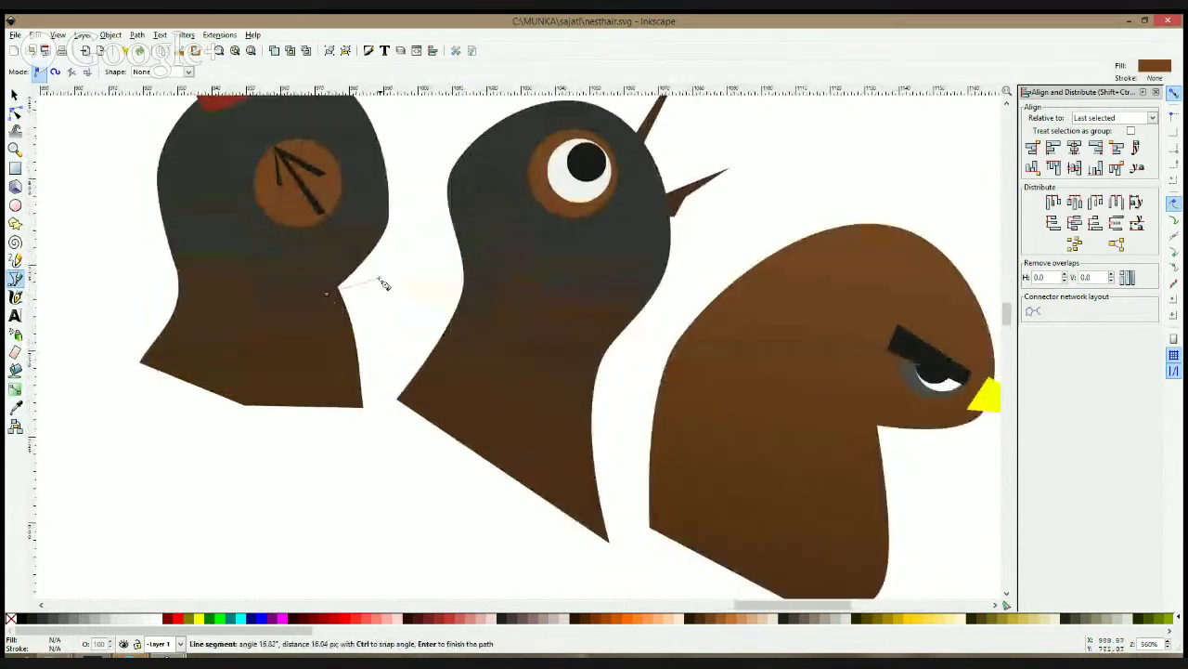
{"action": "left_click", "coordinate": [398, 283]}
{"action": "left_click", "coordinate": [365, 320]}
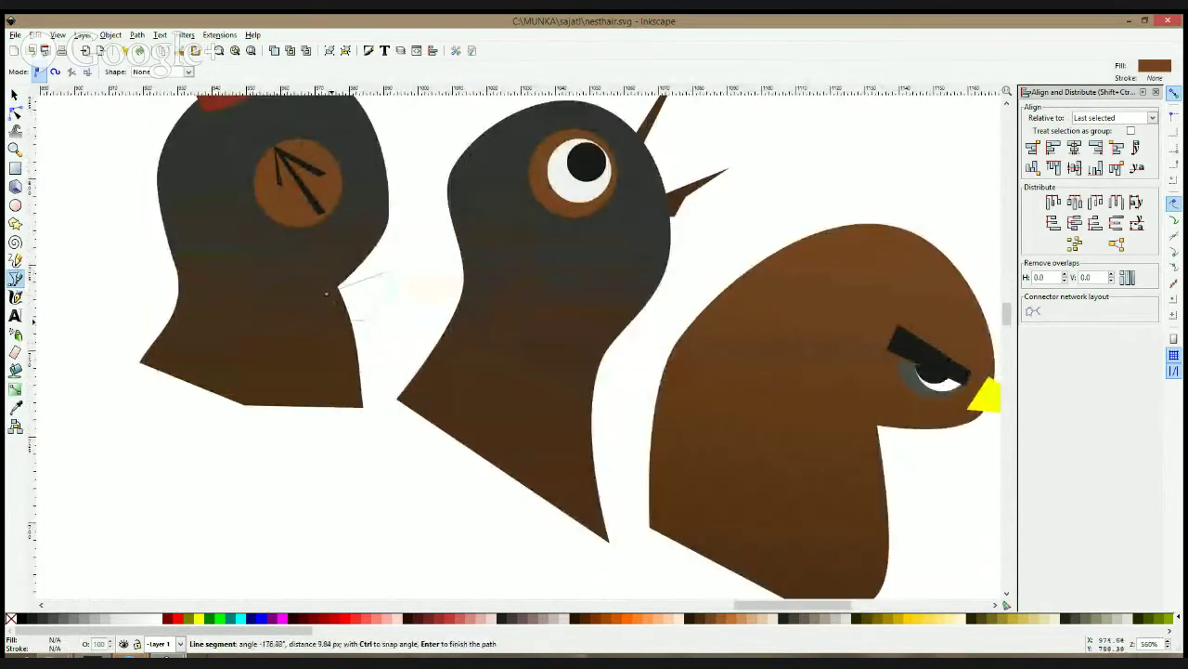
{"action": "left_click", "coordinate": [342, 321]}
{"action": "left_click", "coordinate": [326, 294]}
- Smooth the three outer corner nodes of the first copied nestling's wing into a rounded tip
{"action": "left_click", "coordinate": [15, 111]}
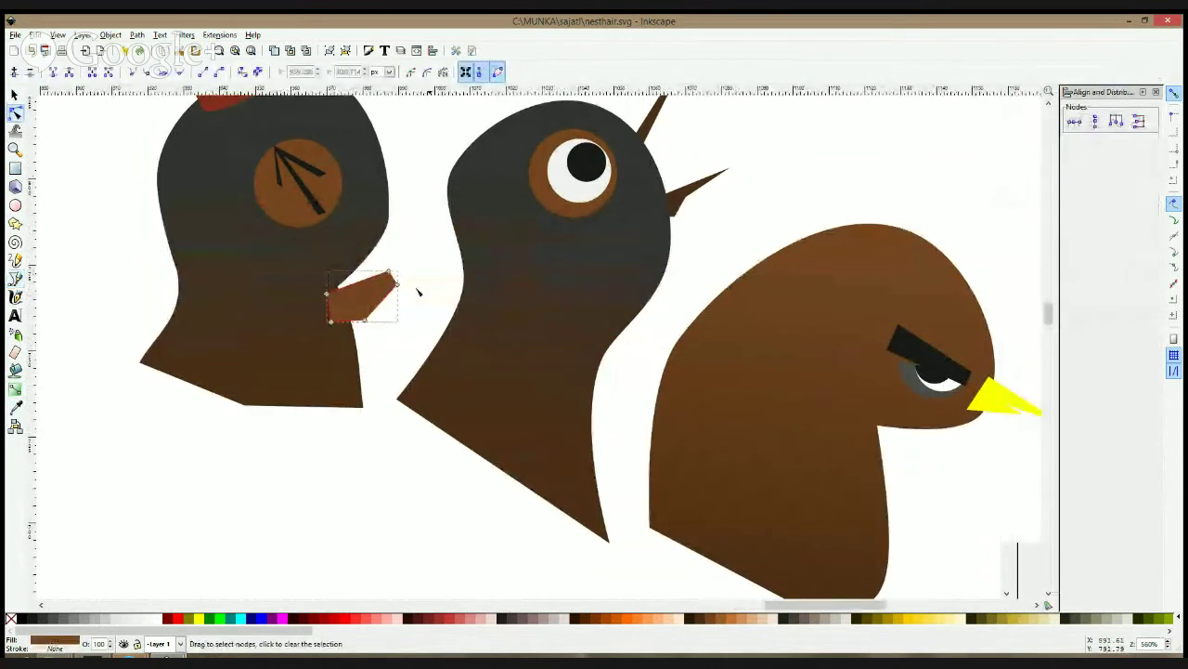
{"action": "left_click", "coordinate": [389, 271], "text": "ctrl"}
{"action": "left_click", "coordinate": [397, 284], "text": "ctrl"}
{"action": "left_click", "coordinate": [365, 320], "text": "ctrl"}
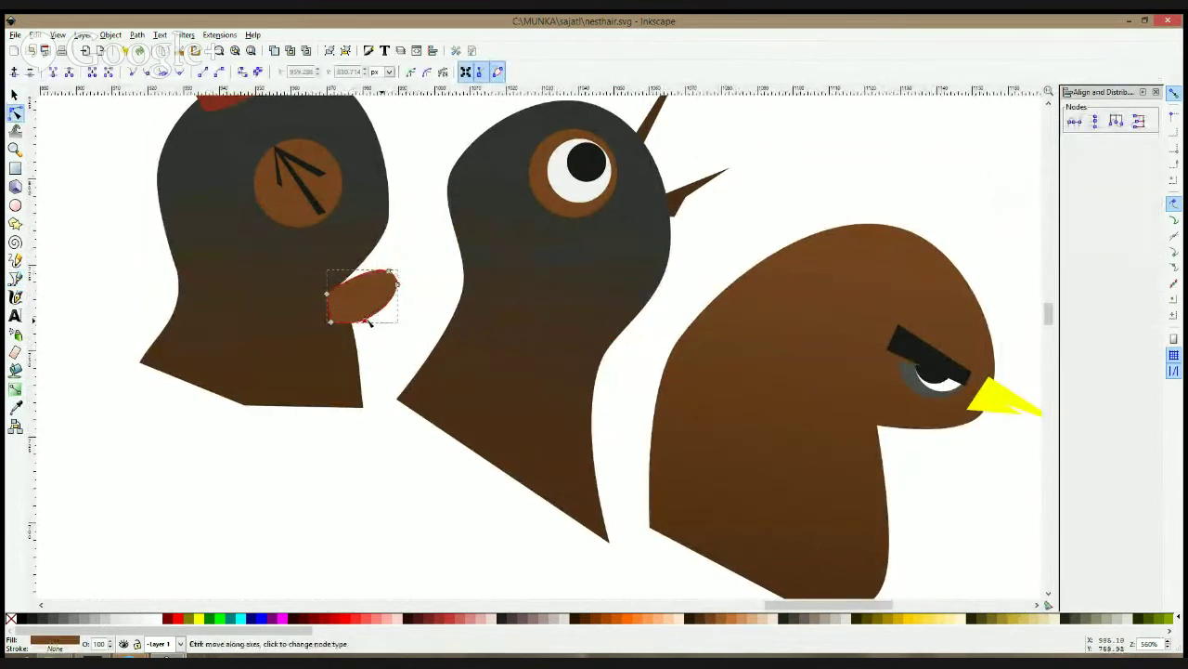
{"action": "left_click", "coordinate": [15, 94]}
- Fill the first nestling's wing with dark brown sampled from its body and add a gradient that blends the wing's base into the neck
{"action": "left_click", "coordinate": [15, 407]}
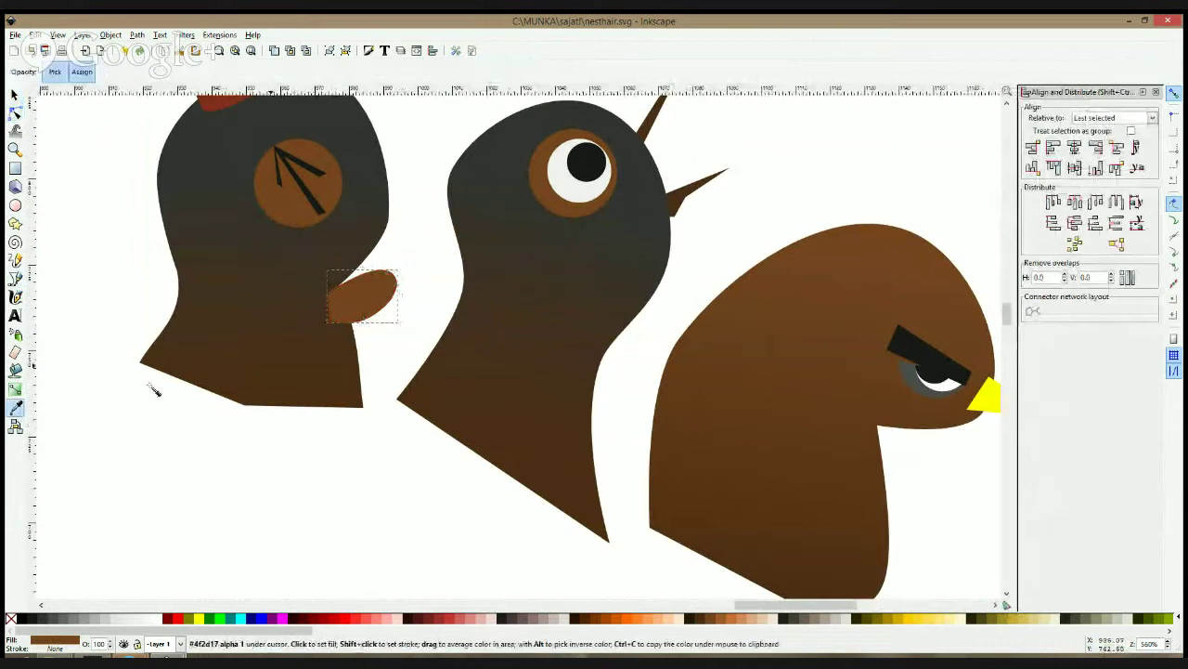
{"action": "left_click", "coordinate": [298, 358]}
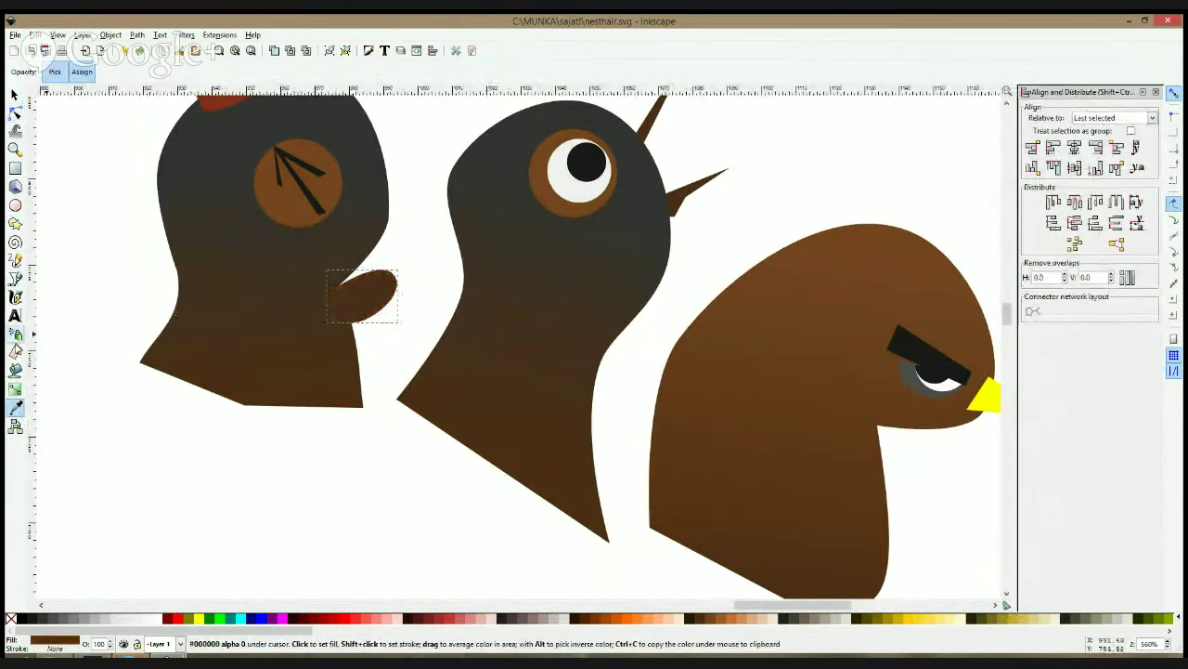
{"action": "left_click", "coordinate": [15, 388]}
{"action": "left_click_drag", "start_coordinate": [348, 305], "coordinate": [380, 290]}
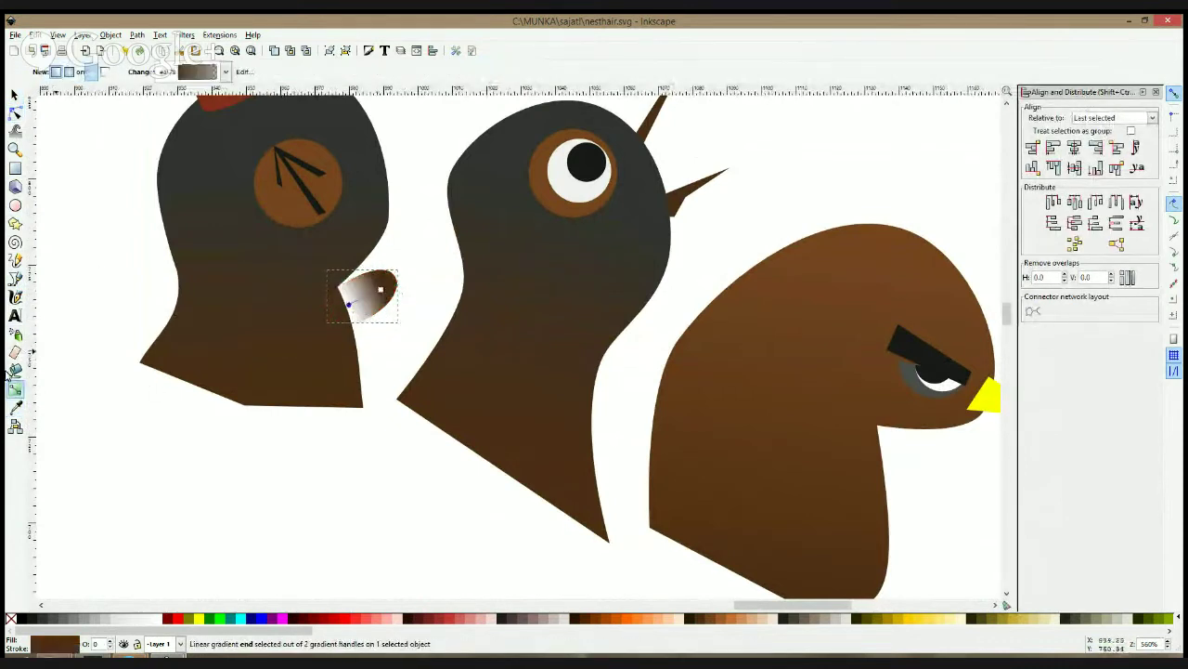
{"action": "left_click", "coordinate": [15, 407]}
{"action": "left_click", "coordinate": [330, 309]}
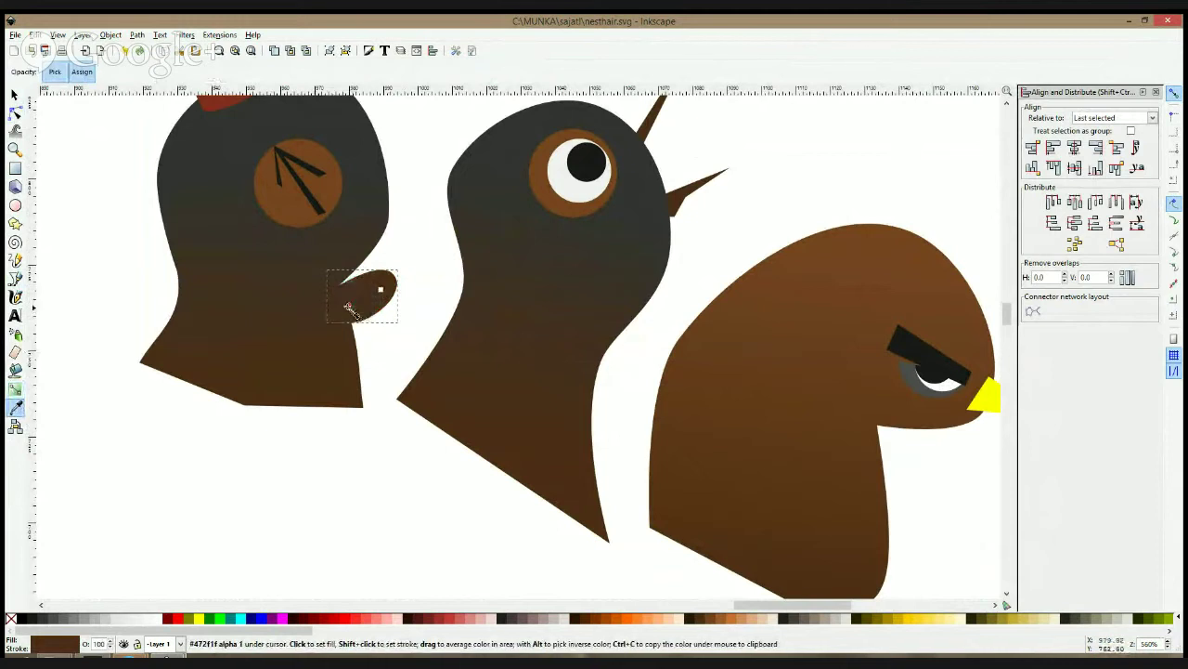
{"action": "key", "text": "space"}
{"action": "left_click", "coordinate": [388, 351]}
{"action": "scroll", "coordinate": [392, 304], "scroll_direction": "down", "scroll_amount": 3}
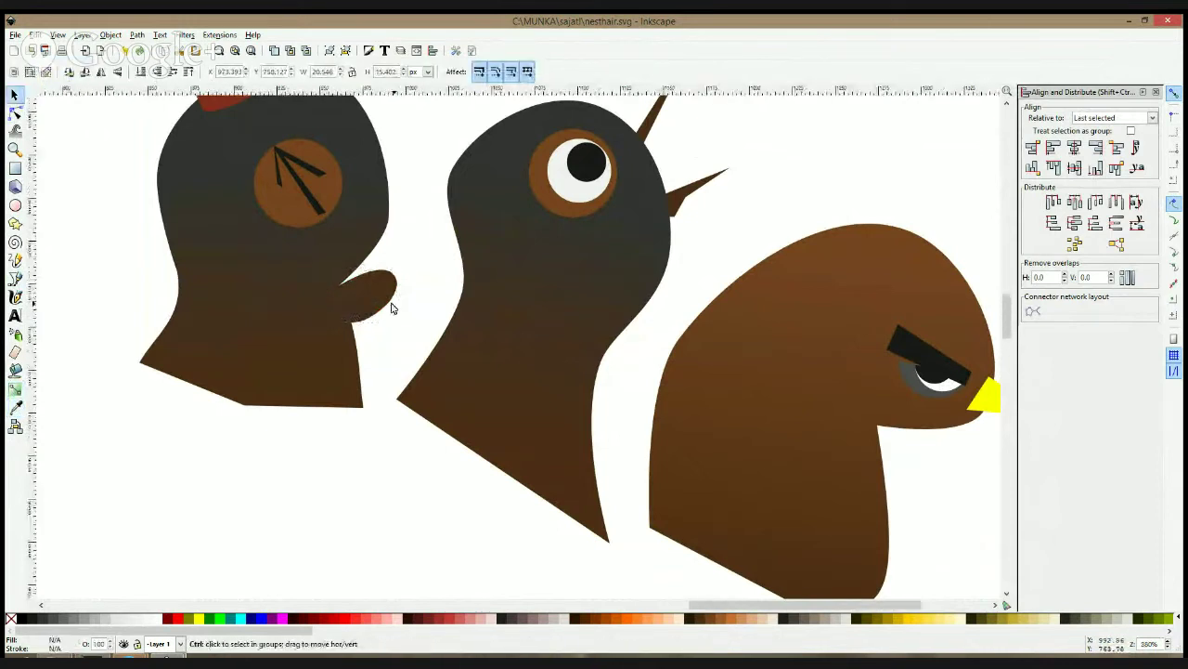
{"action": "left_click", "coordinate": [401, 307]}
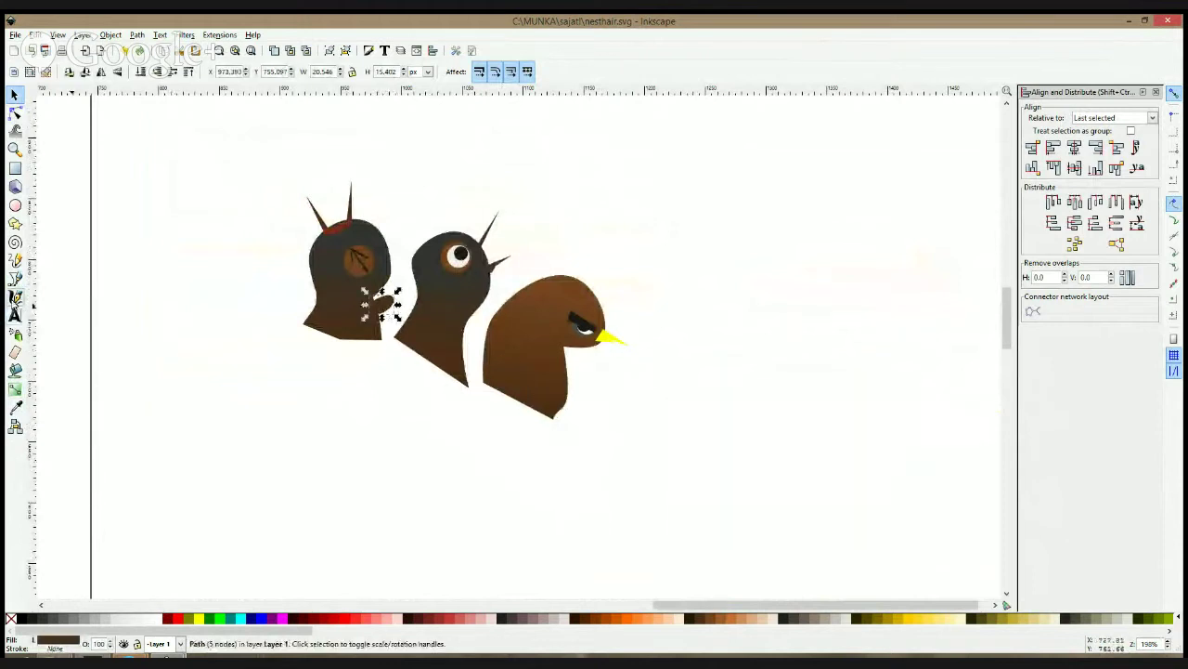
- Draw a small pointed triangular wing on the left side of the second copied nestling's neck
{"action": "left_click", "coordinate": [15, 278]}
{"action": "scroll", "coordinate": [397, 321], "scroll_direction": "up", "scroll_amount": 1}
{"action": "left_click", "coordinate": [431, 302]}
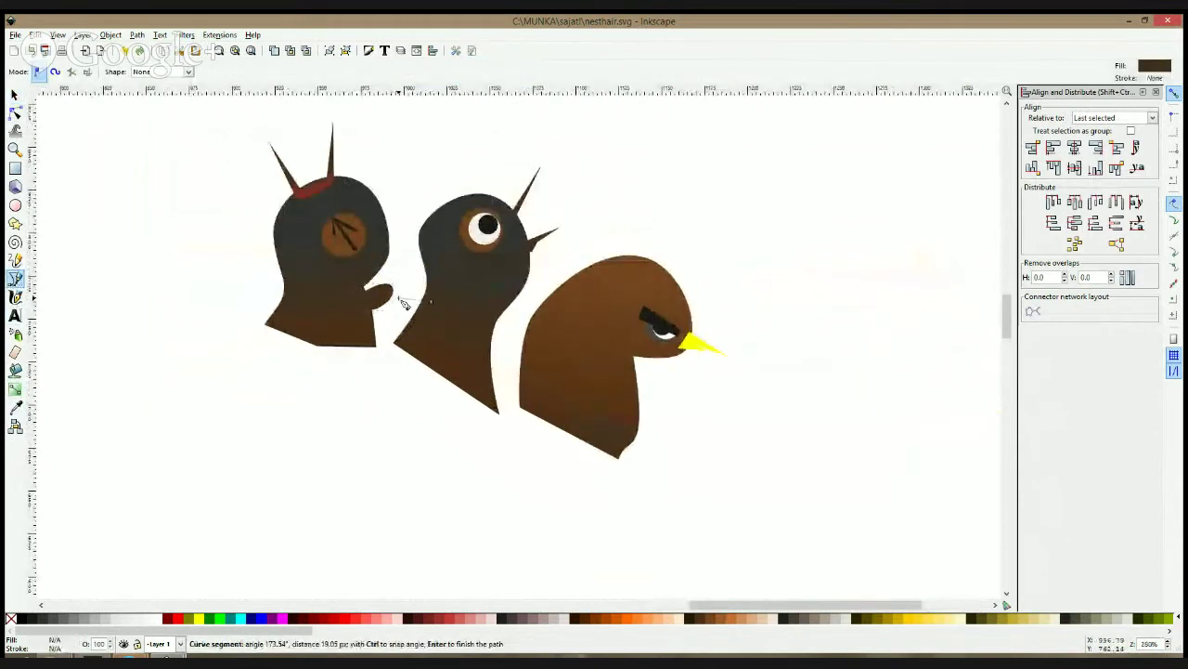
{"action": "left_click", "coordinate": [399, 298]}
{"action": "left_click", "coordinate": [431, 318]}
{"action": "left_click", "coordinate": [431, 301]}
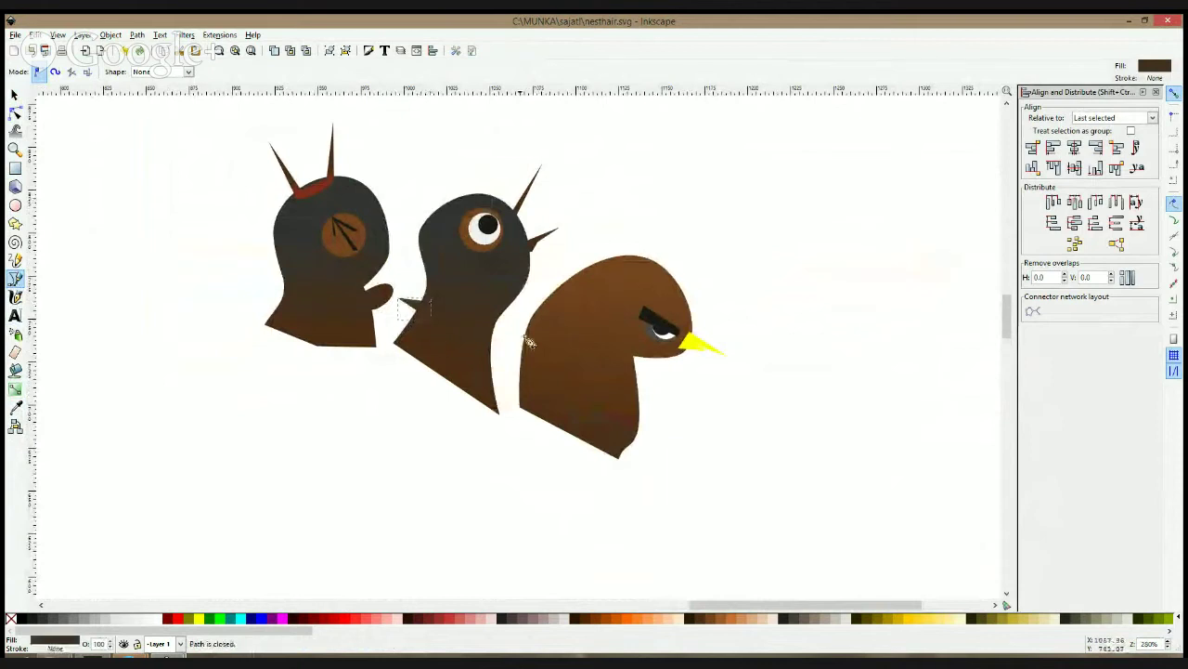
- Draw a matching pointed triangular wing on the right side of the second copied nestling's neck
{"action": "left_click", "coordinate": [489, 319]}
{"action": "left_click", "coordinate": [525, 314]}
{"action": "left_click", "coordinate": [484, 333]}
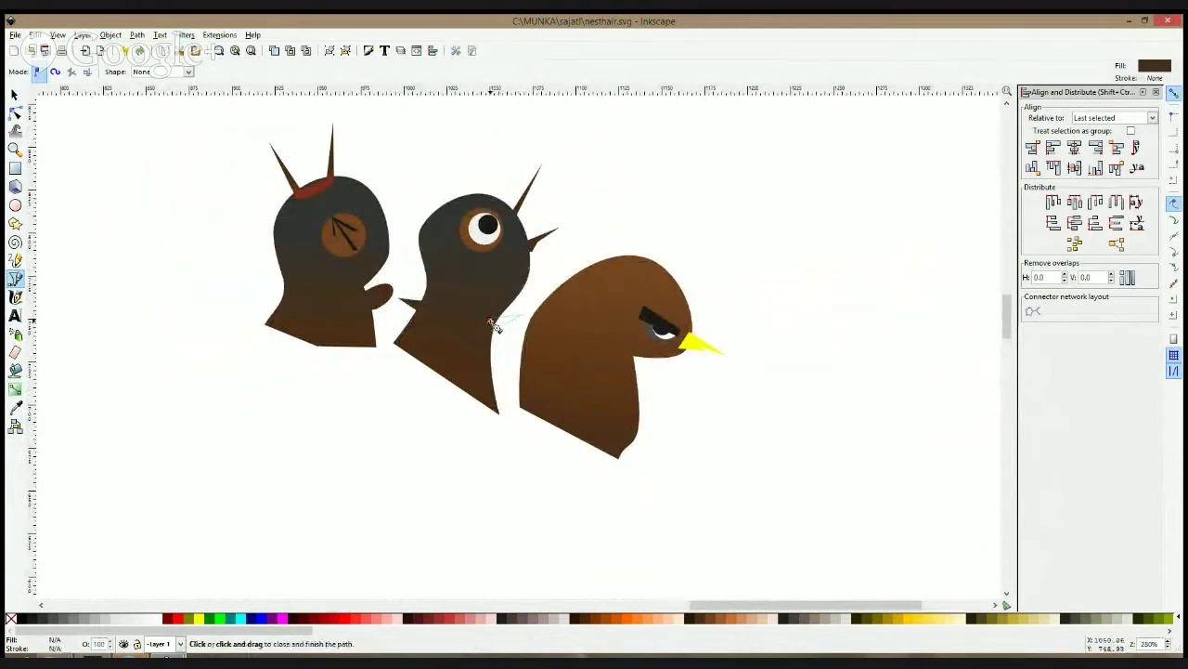
{"action": "left_click", "coordinate": [489, 320]}
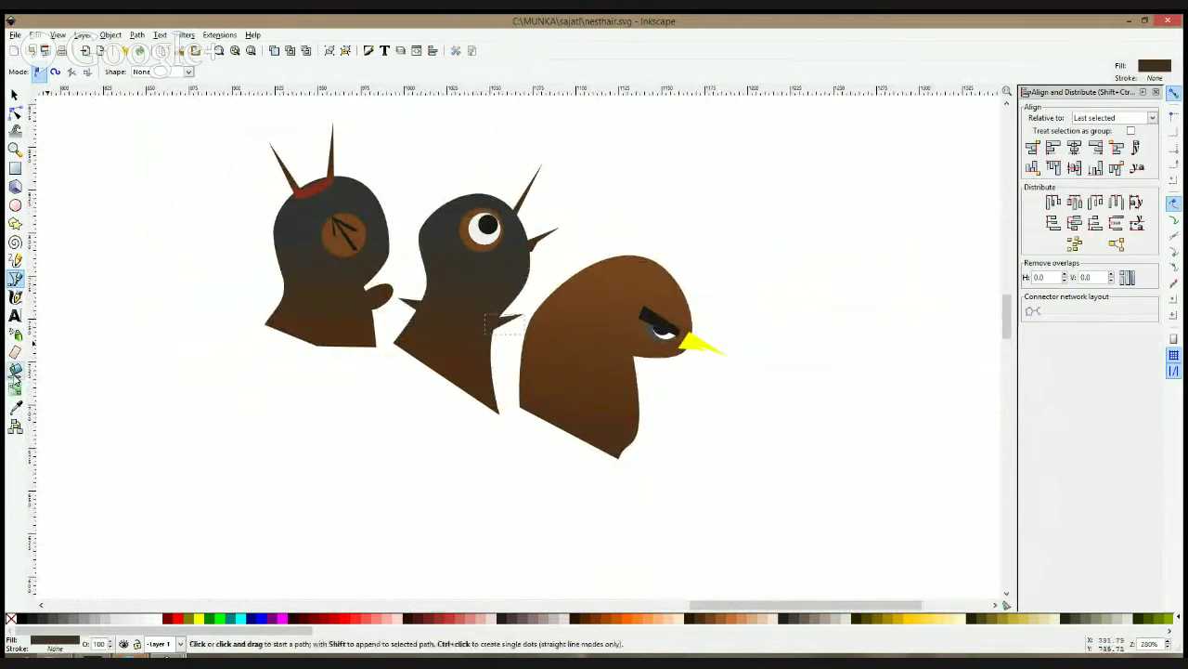
- Smooth the outer point of the second copied nestling's left wing and adjust its curve into a rounded tip
{"action": "scroll", "coordinate": [462, 331], "scroll_direction": "up", "scroll_amount": 1}
{"action": "scroll", "coordinate": [455, 325], "scroll_direction": "up", "scroll_amount": 1}
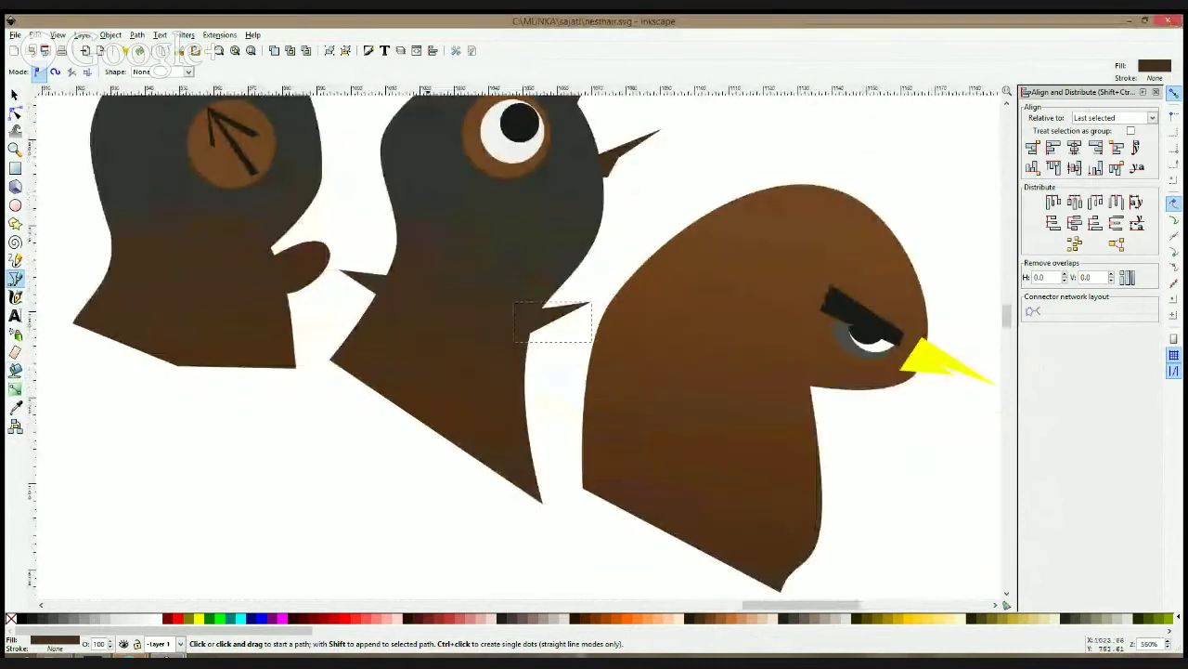
{"action": "key", "text": "space"}
{"action": "left_click", "coordinate": [367, 282]}
{"action": "left_click", "coordinate": [16, 113]}
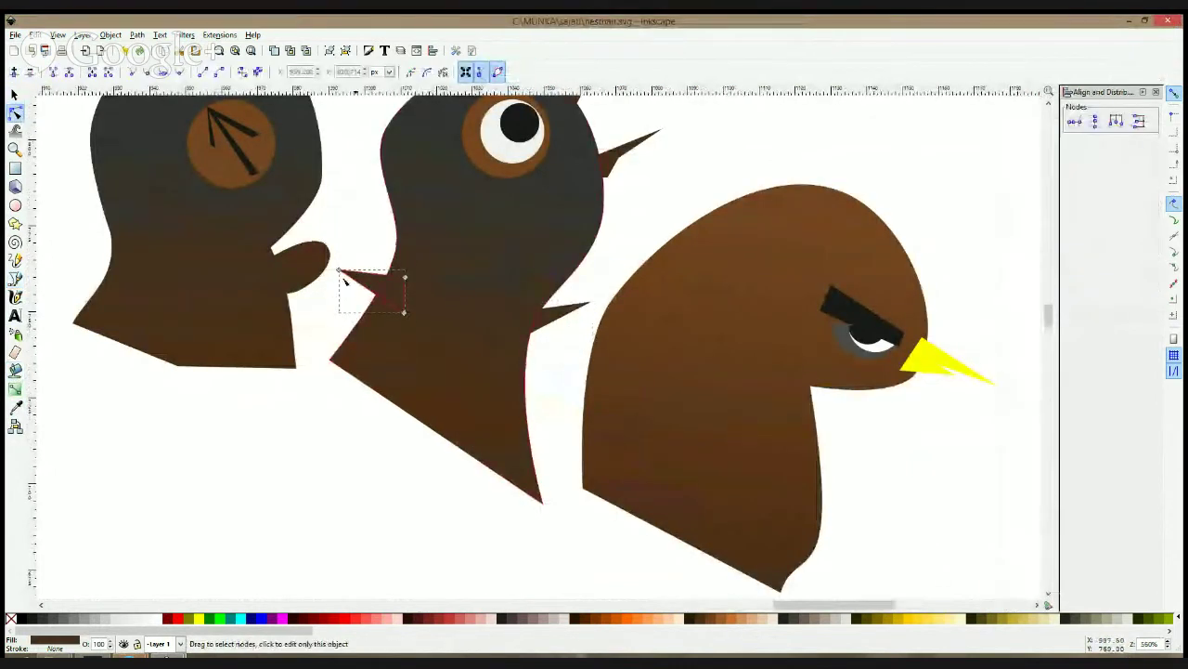
{"action": "left_click", "coordinate": [341, 269]}
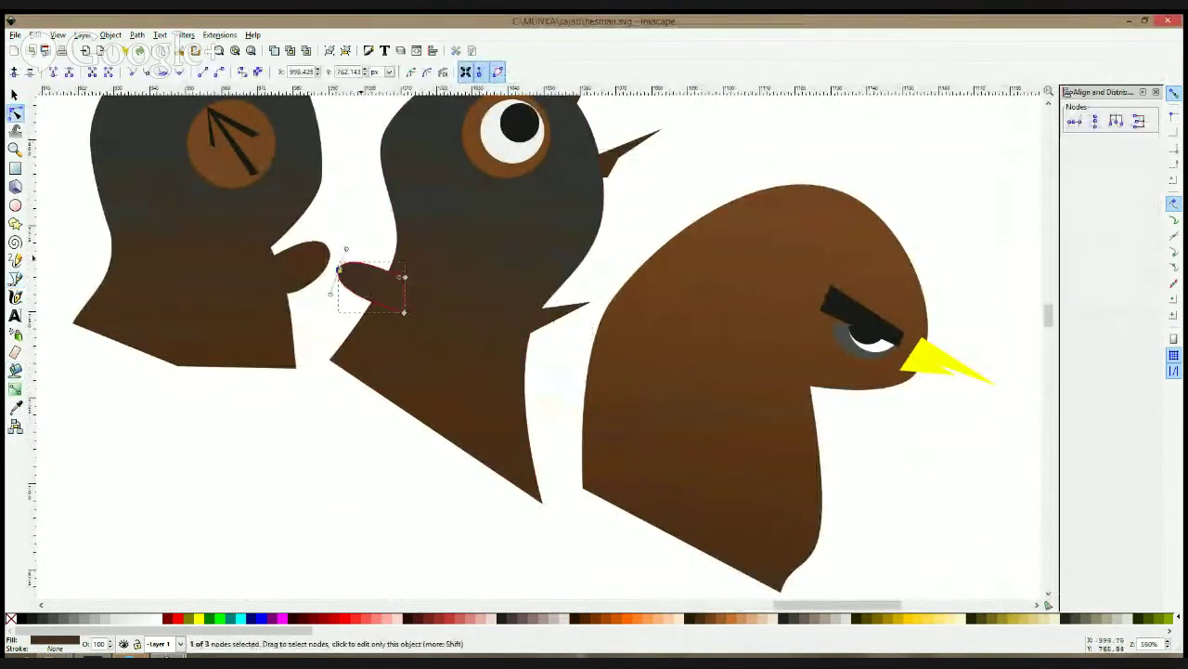
{"action": "left_click_drag", "start_coordinate": [346, 249], "coordinate": [340, 292]}
- Smooth the outer point of the second copied nestling's right wing and adjust its curve handles into a rounded tip
{"action": "left_click", "coordinate": [553, 315]}
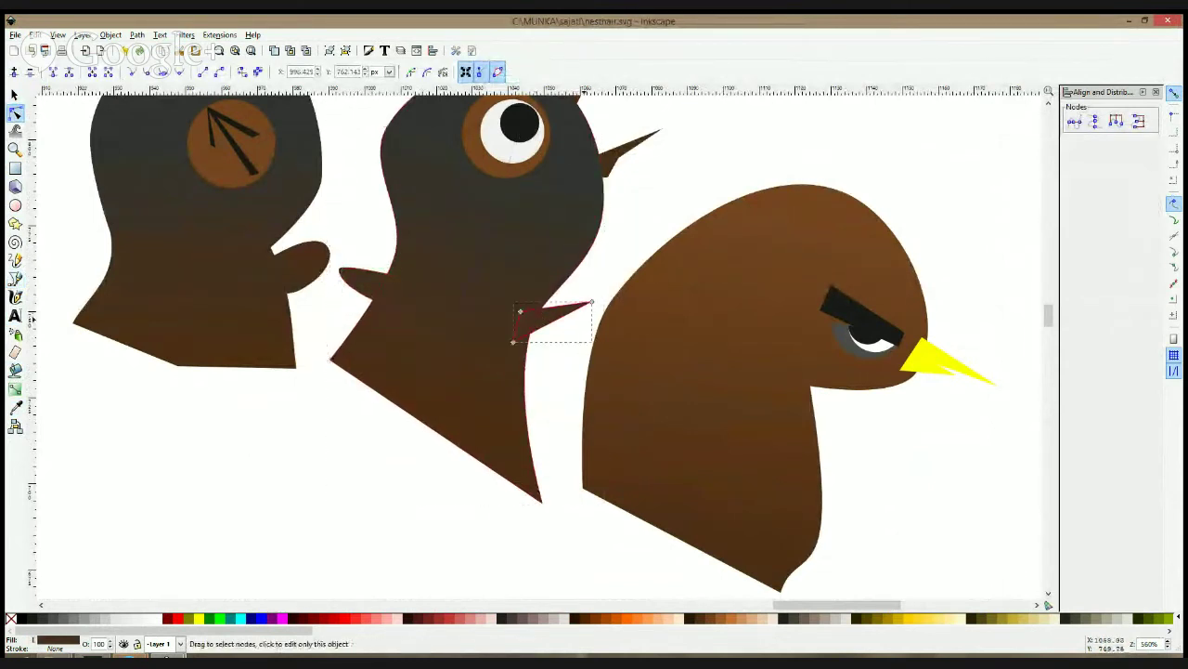
{"action": "left_click", "coordinate": [592, 304], "text": "ctrl"}
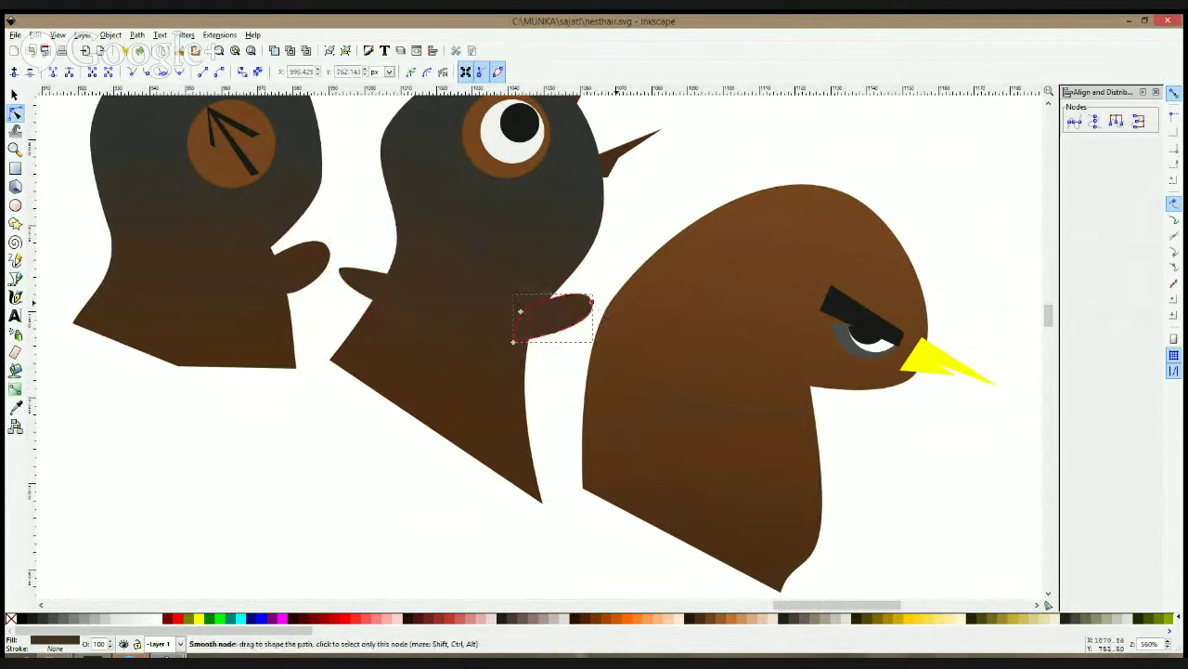
{"action": "left_click_drag", "start_coordinate": [585, 279], "coordinate": [585, 289]}
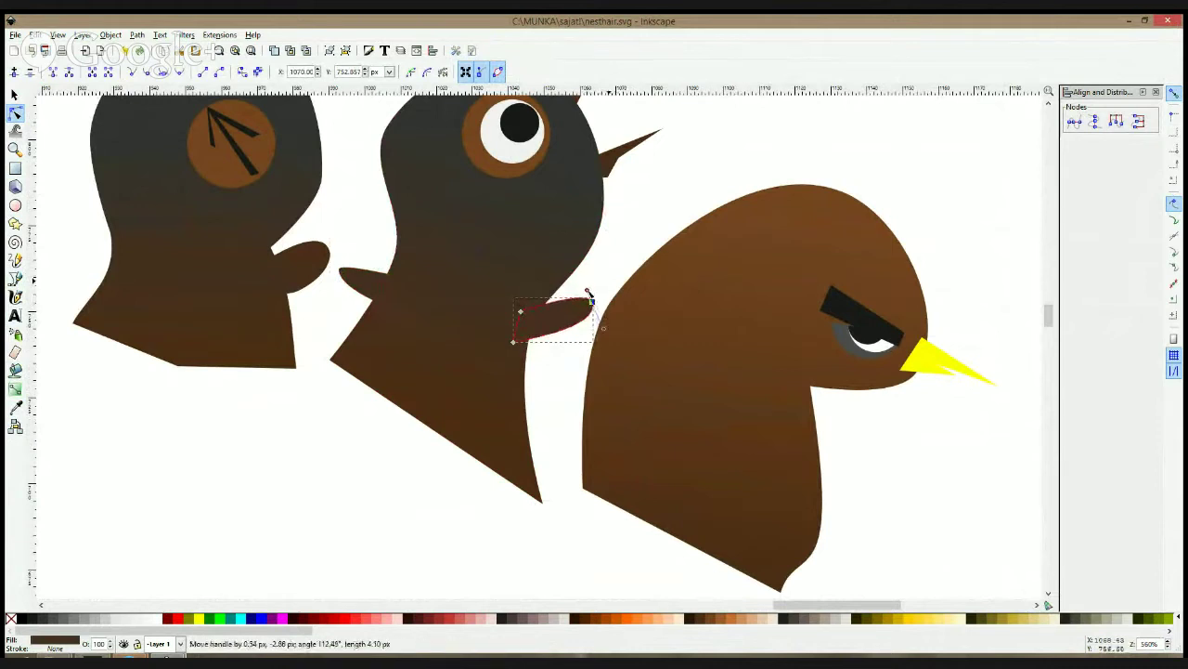
{"action": "left_click_drag", "start_coordinate": [604, 329], "coordinate": [600, 325]}
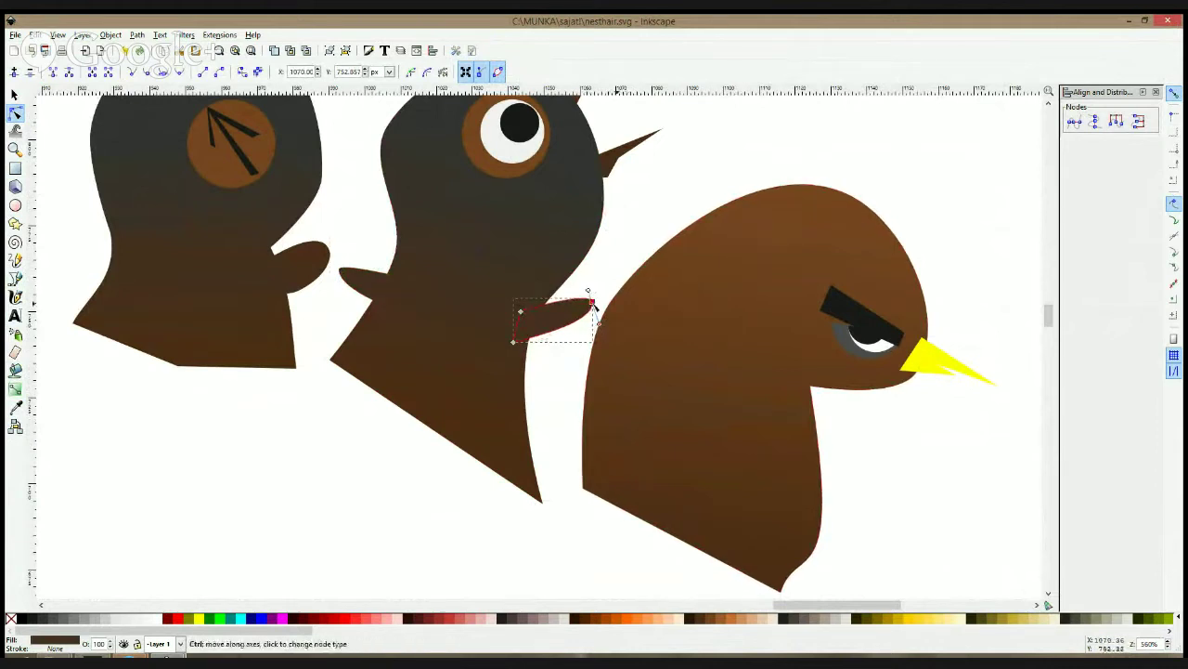
{"action": "left_click", "coordinate": [593, 304], "text": "ctrl"}
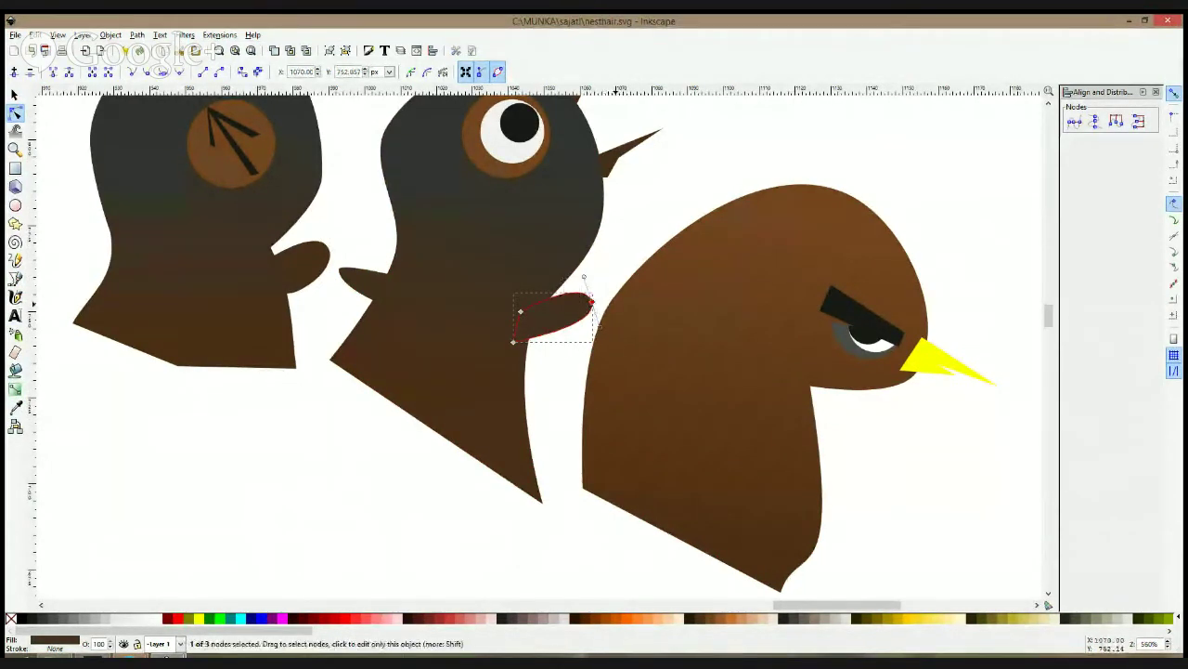
{"action": "left_click_drag", "start_coordinate": [585, 279], "coordinate": [585, 322]}
- Rotate the second nestling's left wing so that its tip points more steeply upward
{"action": "key", "text": "F1"}
{"action": "scroll", "coordinate": [605, 279], "scroll_direction": "down", "scroll_amount": 3}
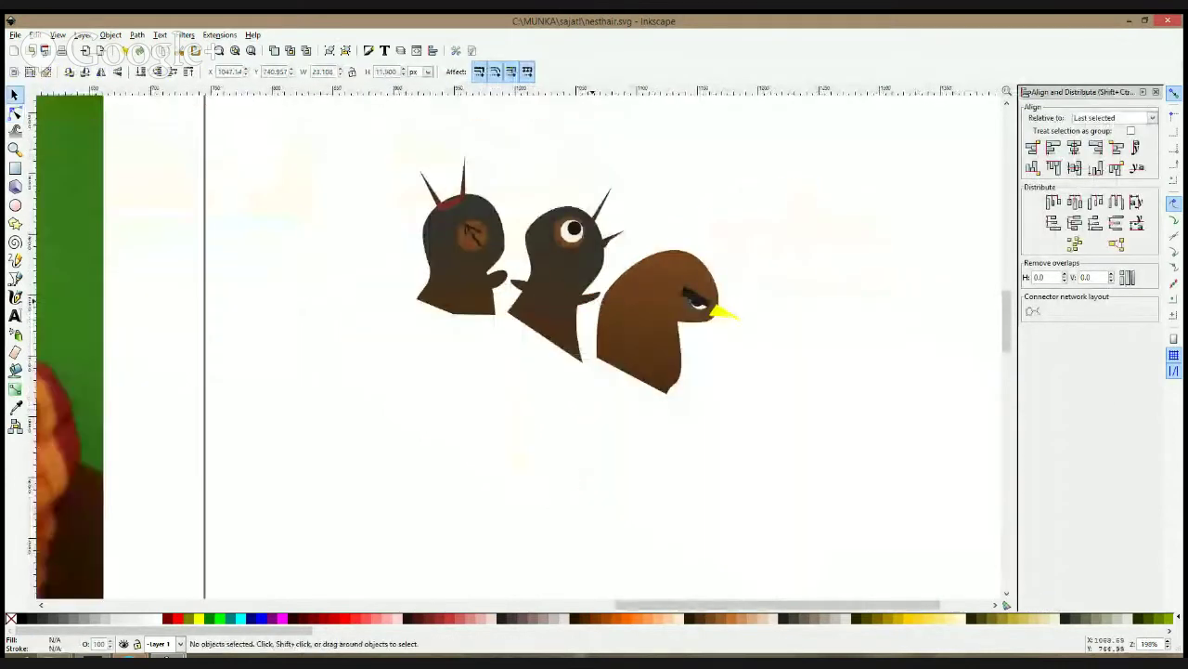
{"action": "left_click", "coordinate": [520, 285]}
{"action": "left_click", "coordinate": [513, 284]}
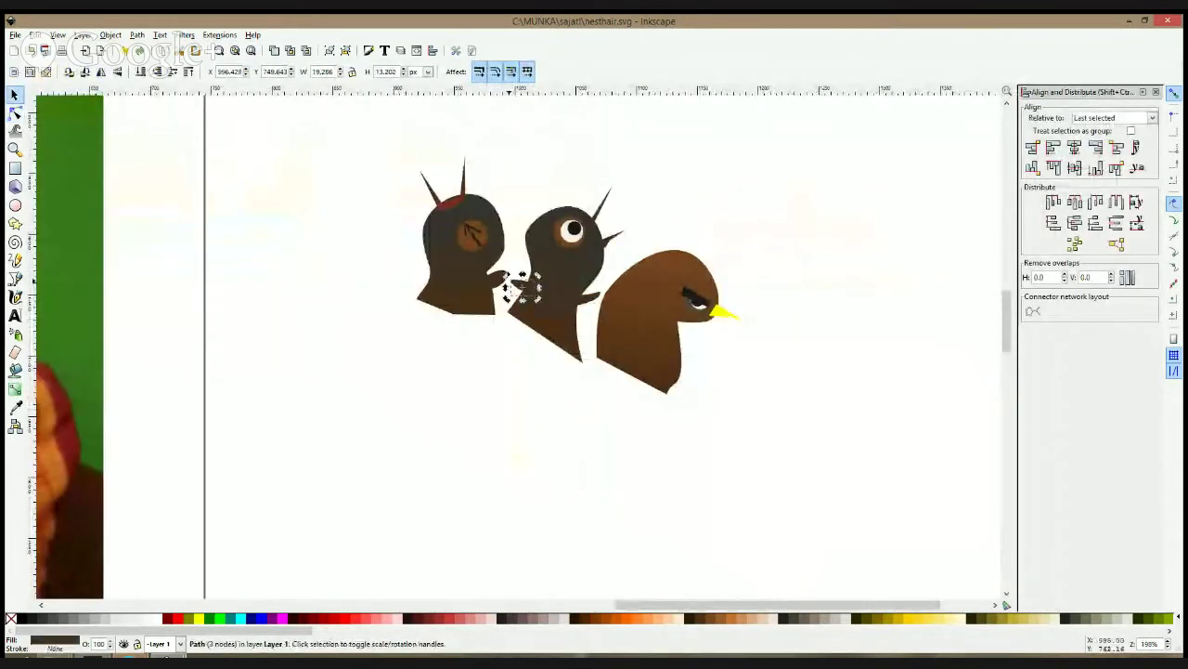
{"action": "mouse_move", "coordinate": [510, 276]}
{"action": "left_mouse_down"}
{"action": "mouse_move", "coordinate": [520, 269]}
{"action": "mouse_move", "coordinate": [518, 281]}
{"action": "left_mouse_up"}
- Adjust the nodes along the lower edge and tip of the first copied nestling's wing to refine its rounded shape
{"action": "left_click", "coordinate": [501, 278]}
{"action": "left_click", "coordinate": [15, 113]}
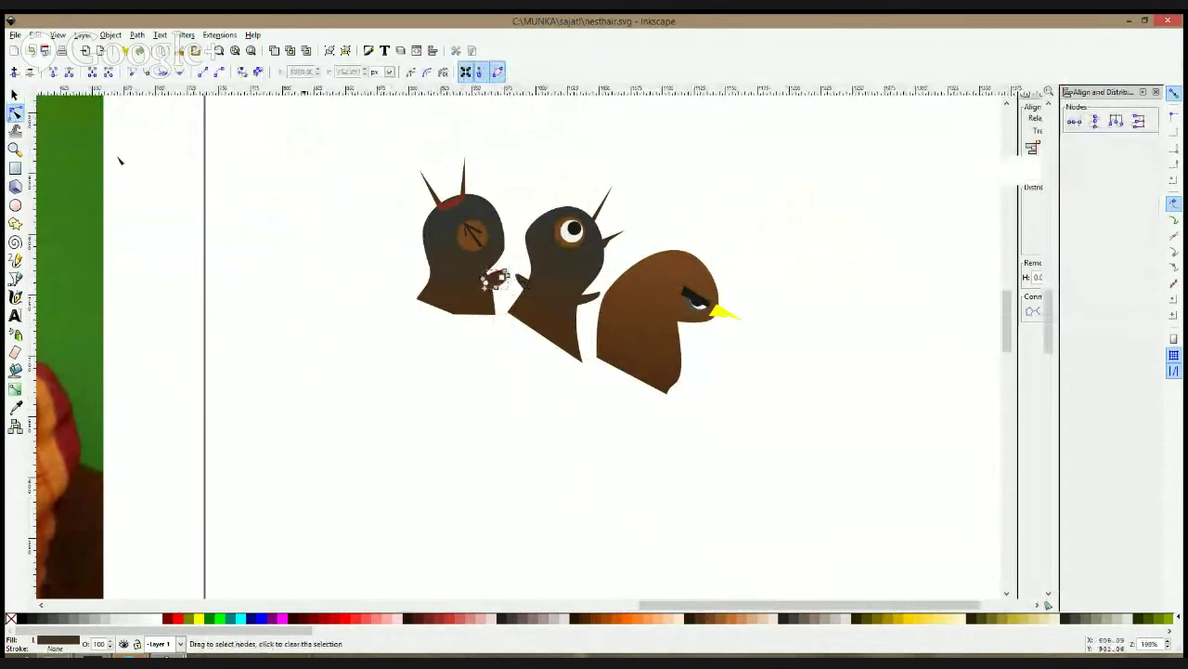
{"action": "scroll", "coordinate": [499, 273], "scroll_direction": "up", "scroll_amount": 2}
{"action": "left_click_drag", "start_coordinate": [495, 301], "coordinate": [493, 300]}
{"action": "left_click", "coordinate": [516, 275]}
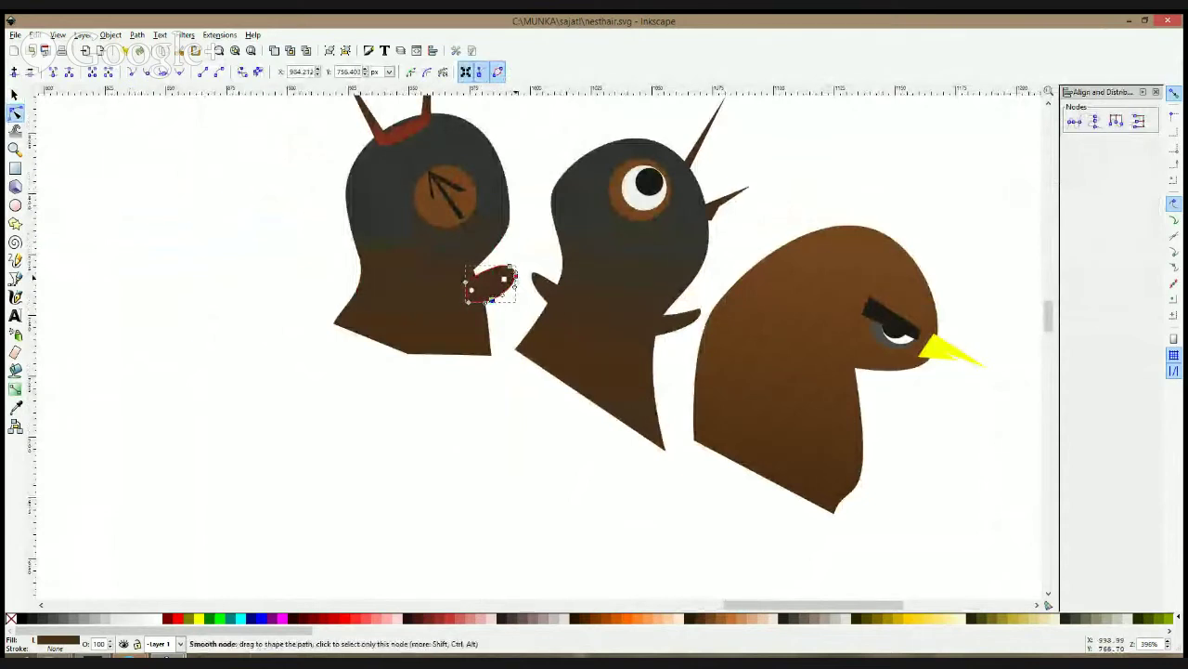
{"action": "left_click", "coordinate": [525, 276]}
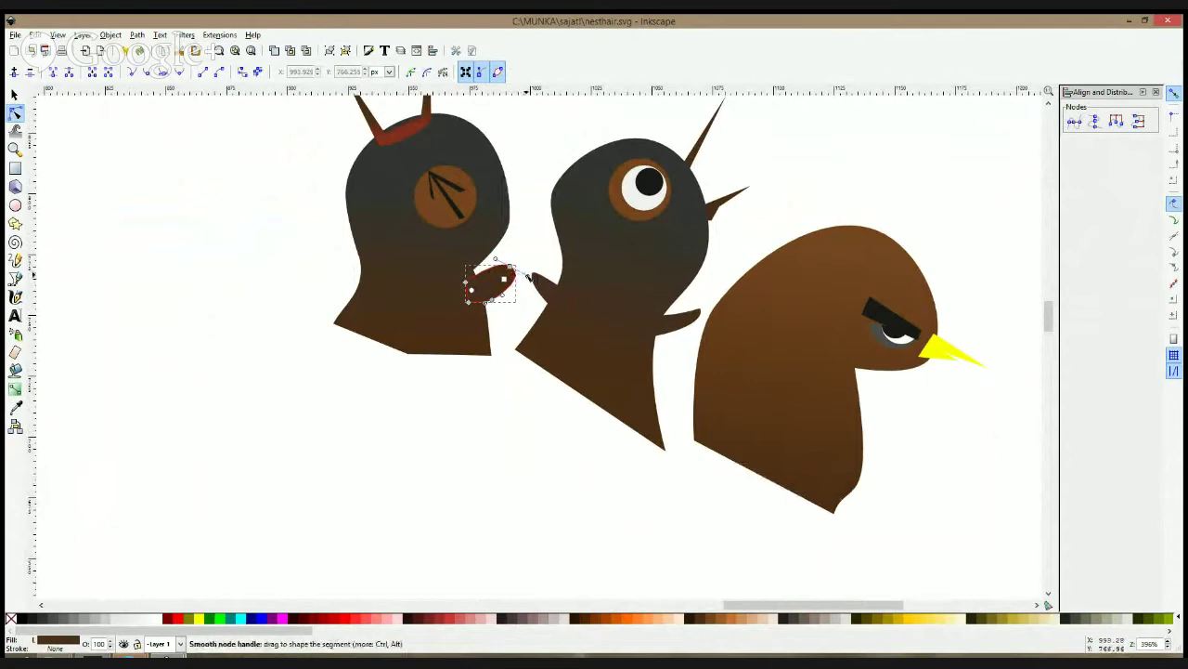
{"action": "key", "text": "s"}
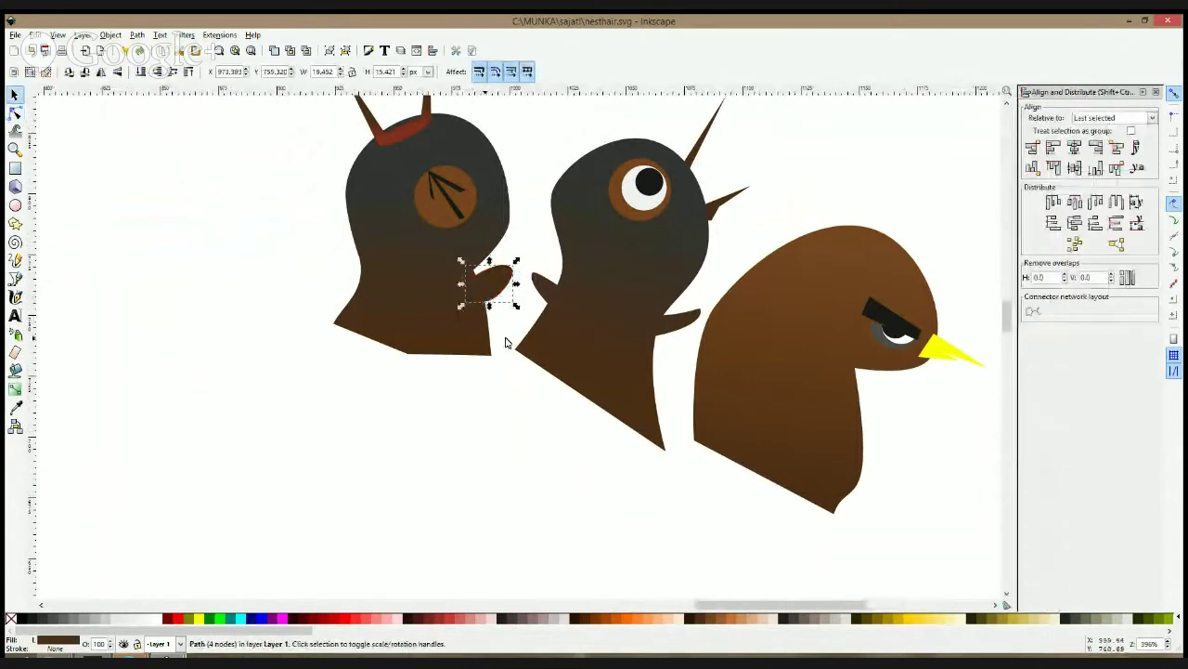
{"action": "scroll", "coordinate": [505, 342], "scroll_direction": "down", "scroll_amount": 2}
{"action": "left_click", "coordinate": [525, 403]}
{"action": "scroll", "coordinate": [761, 295], "scroll_direction": "down", "scroll_amount": 3}
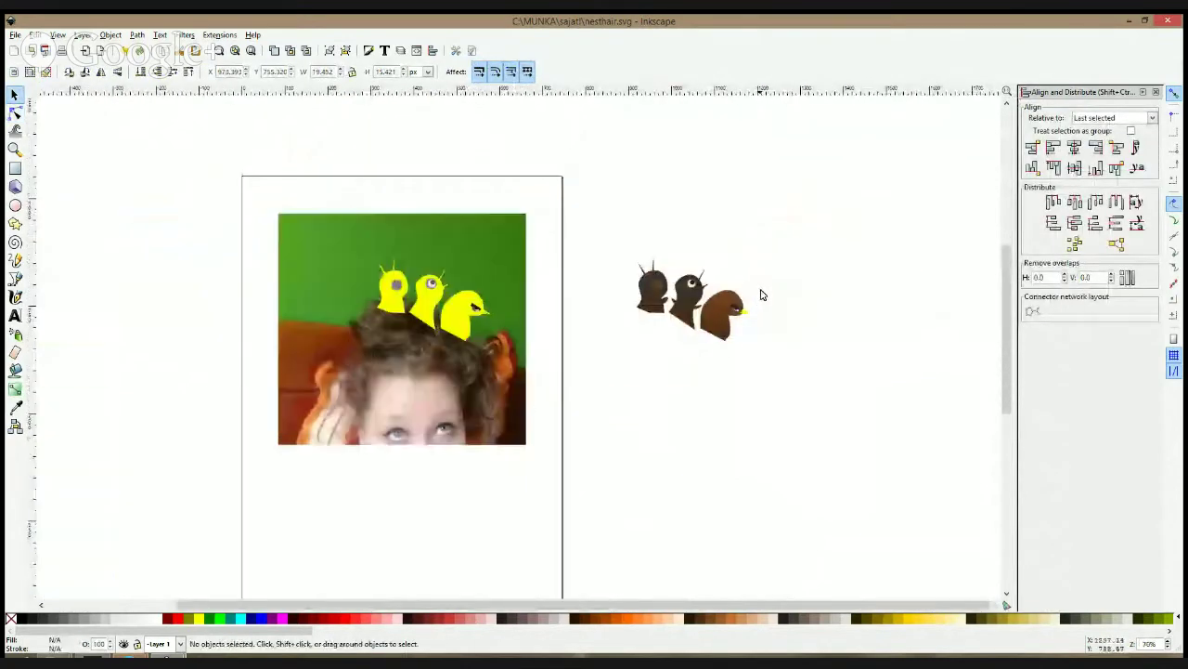
- Recolour the third copied nestling's yellow beak with the dark brown sampled from the second nestling's beak
{"action": "scroll", "coordinate": [761, 294], "scroll_direction": "up", "scroll_amount": 4}
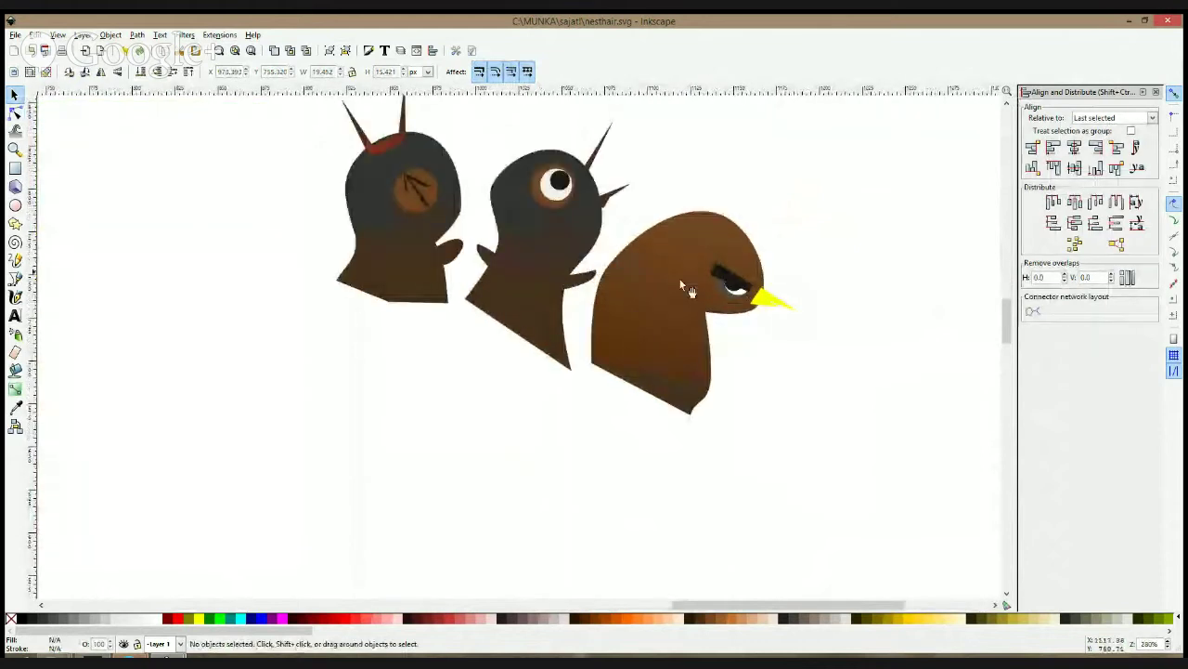
{"action": "left_click", "coordinate": [785, 305]}
{"action": "key", "text": "d"}
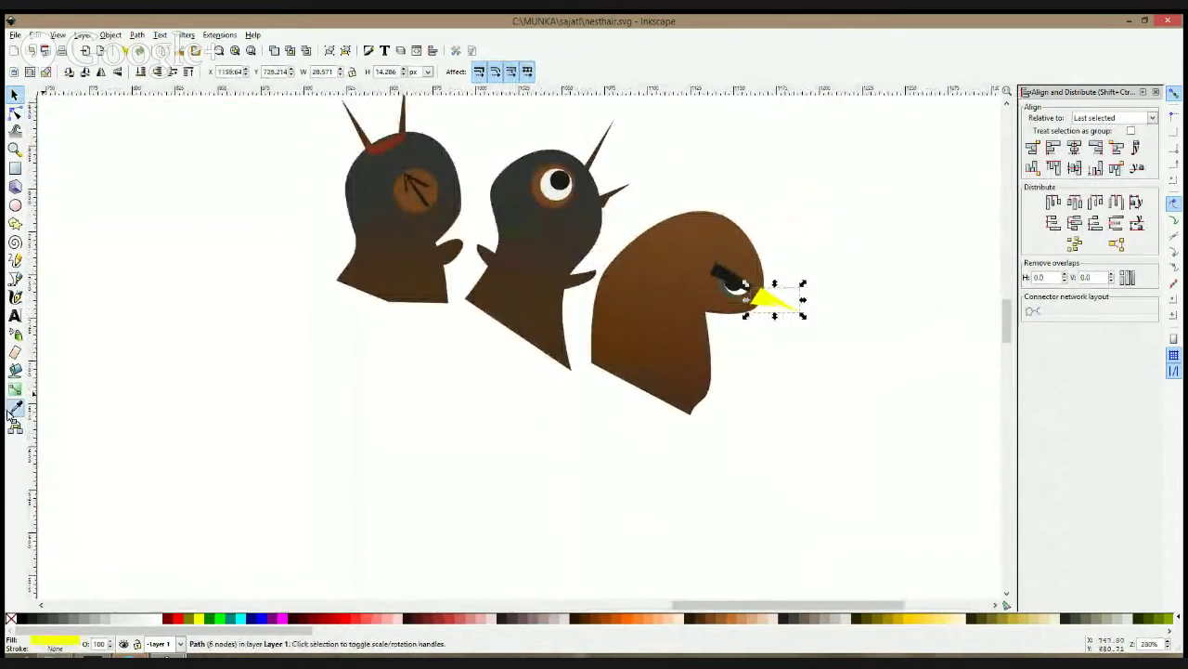
{"action": "left_click", "coordinate": [591, 165]}
{"action": "key", "text": "s"}
{"action": "left_click", "coordinate": [770, 170]}
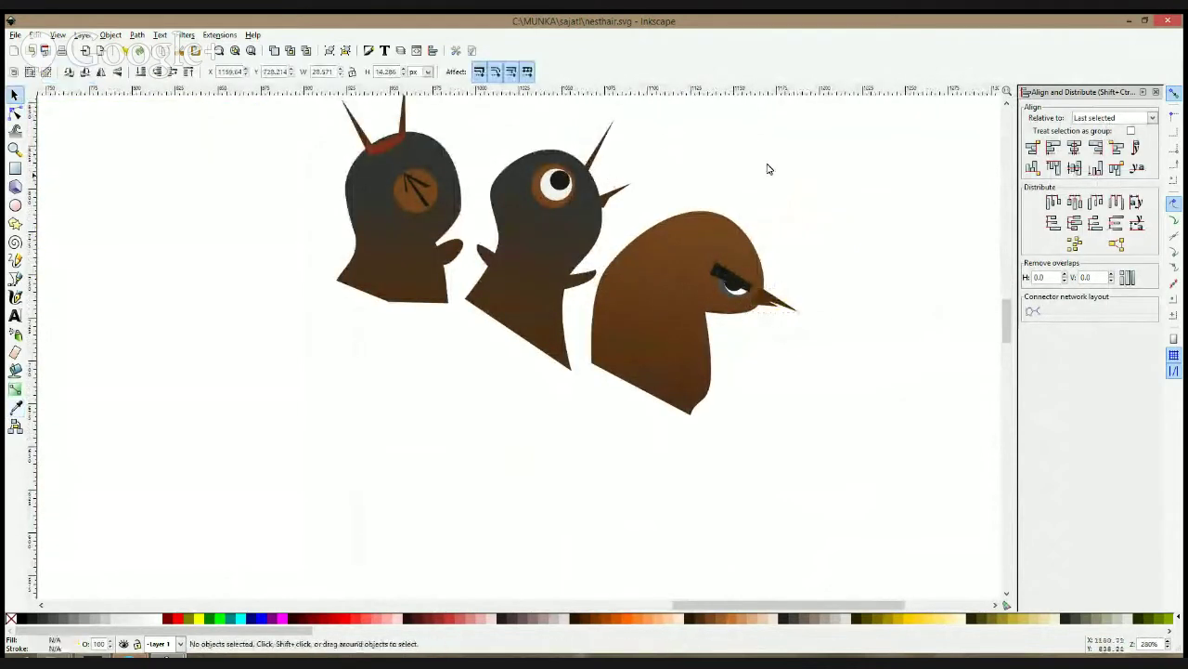
- Move the node on the inner edge of the third nestling's upper beak slightly upward to widen the mouth gap
{"action": "scroll", "coordinate": [808, 188], "scroll_direction": "down", "scroll_amount": 3}
{"action": "left_click", "coordinate": [805, 234]}
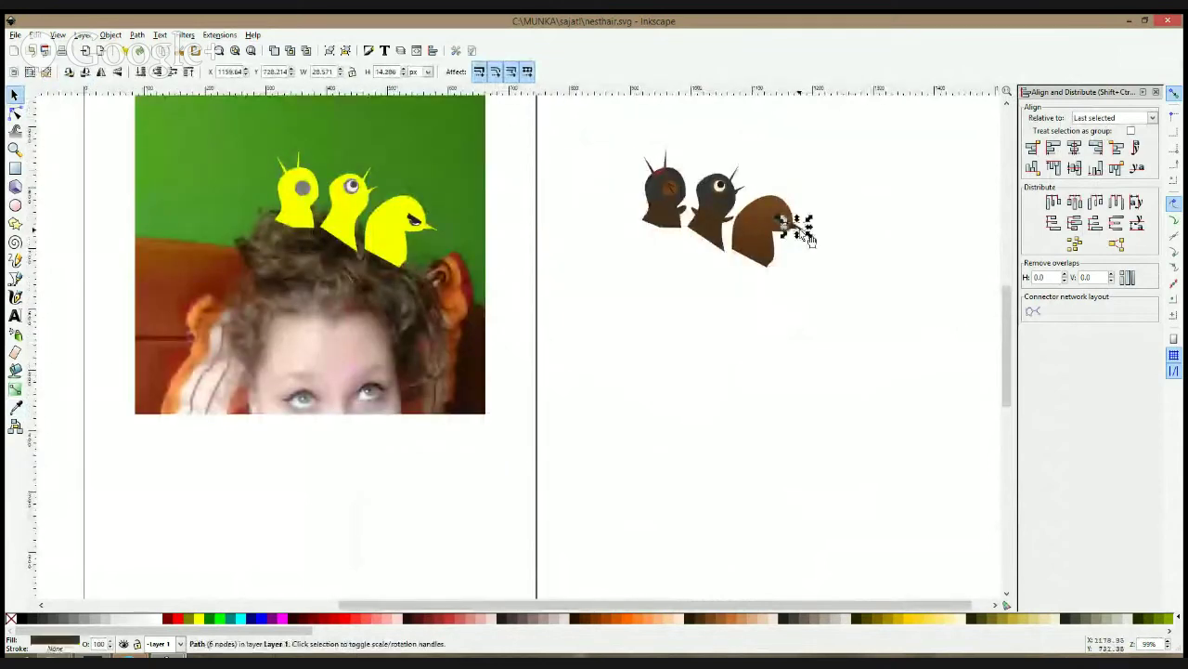
{"action": "scroll", "coordinate": [797, 228], "scroll_direction": "up", "scroll_amount": 6}
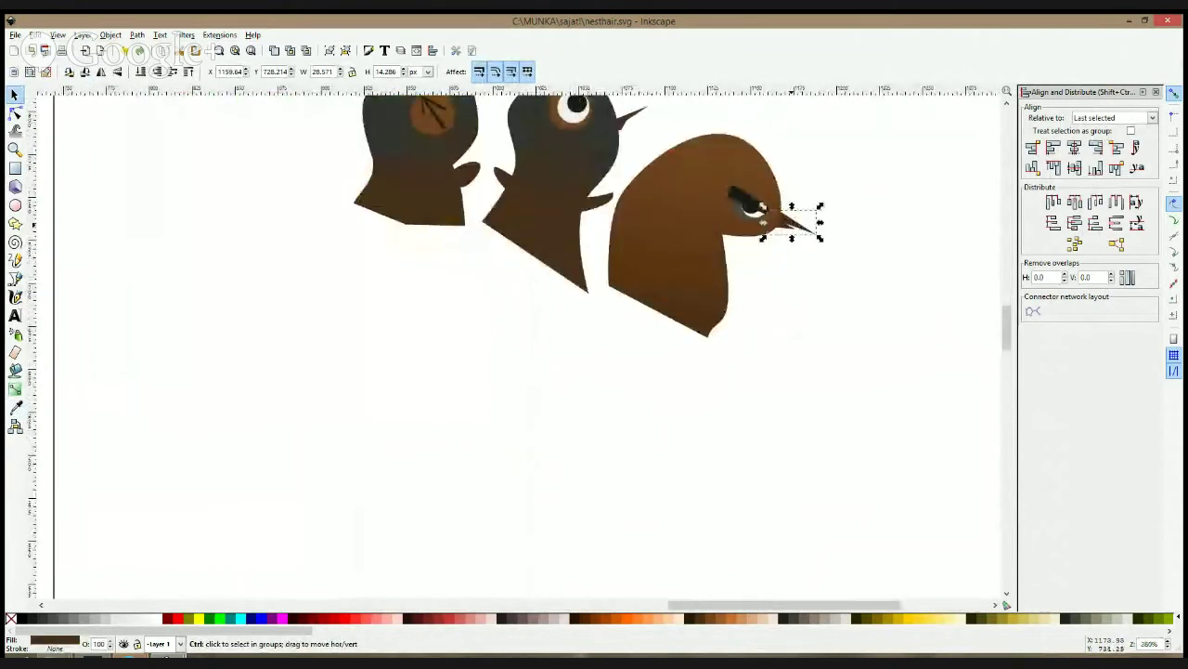
{"action": "key", "text": "n"}
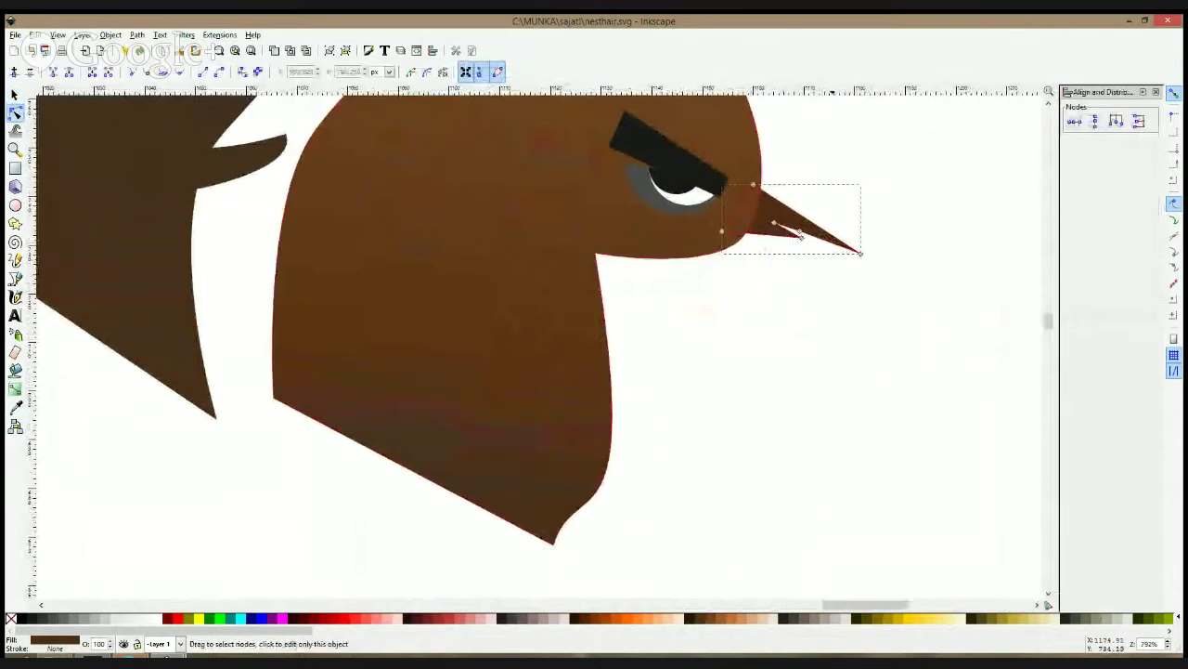
{"action": "left_click_drag", "start_coordinate": [800, 234], "coordinate": [801, 229]}
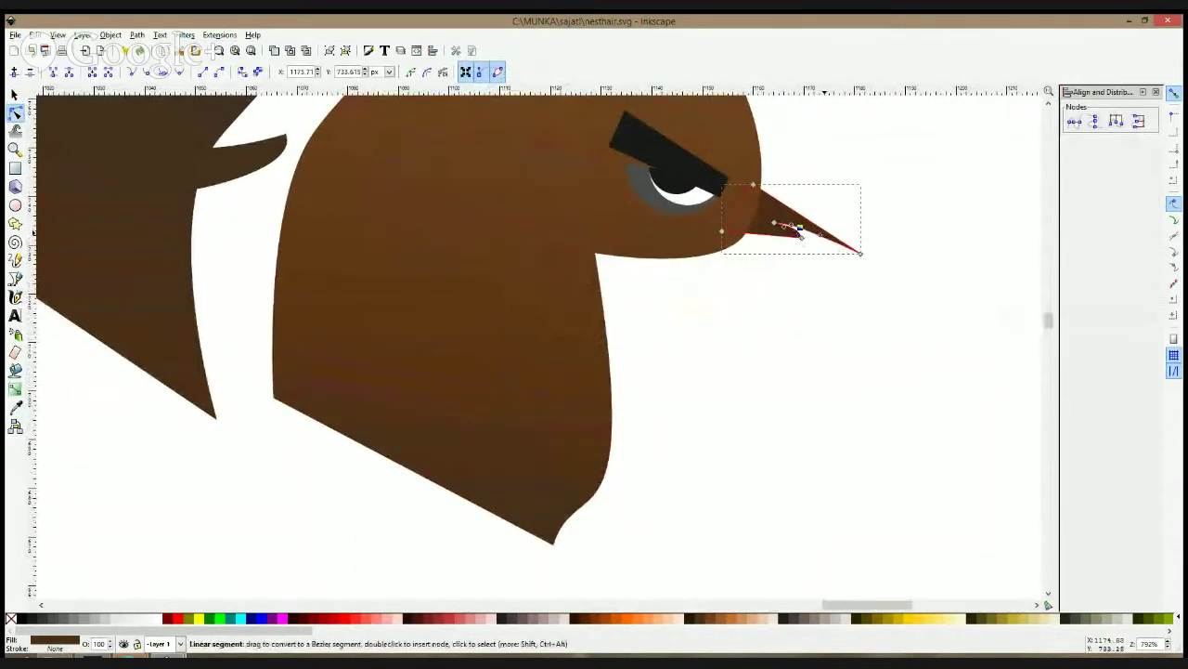
- Rotate the third nestling's beak downward and reposition it against the face
{"action": "key", "text": "s"}
{"action": "left_click", "coordinate": [785, 225]}
{"action": "left_click_drag", "start_coordinate": [861, 186], "coordinate": [863, 203]}
{"action": "left_click_drag", "start_coordinate": [795, 226], "coordinate": [788, 237]}
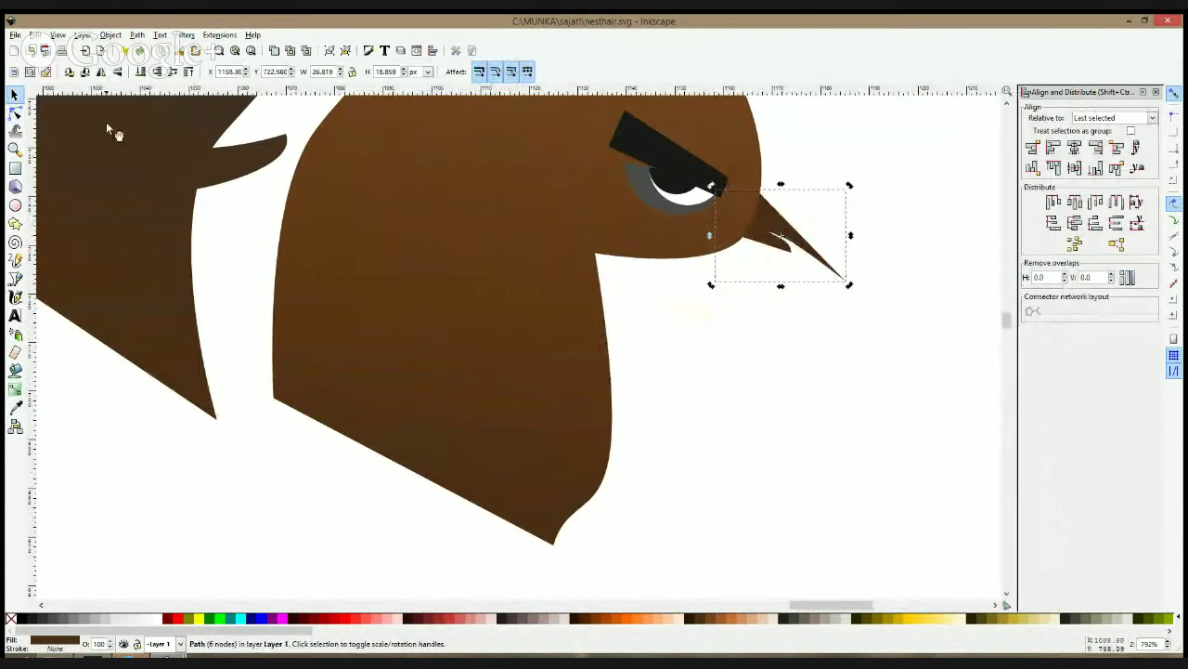
- Shorten the tip of the third nestling's upper beak and bend its top edge into an outward curve
{"action": "left_click", "coordinate": [15, 112]}
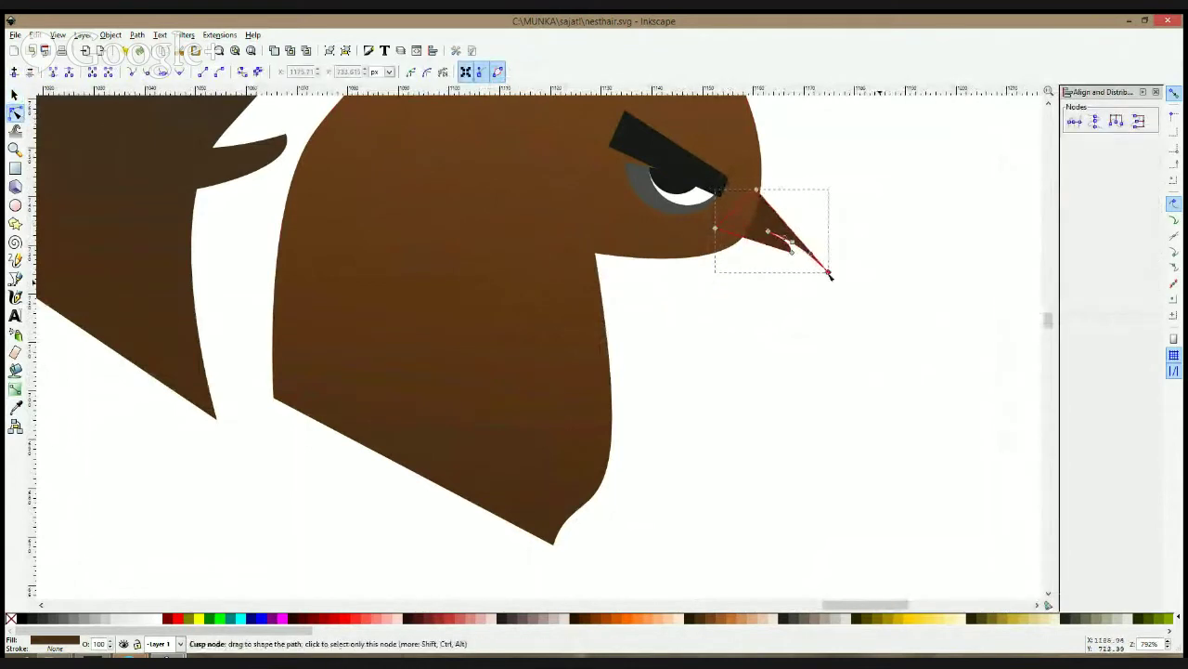
{"action": "left_click_drag", "start_coordinate": [829, 275], "coordinate": [821, 261]}
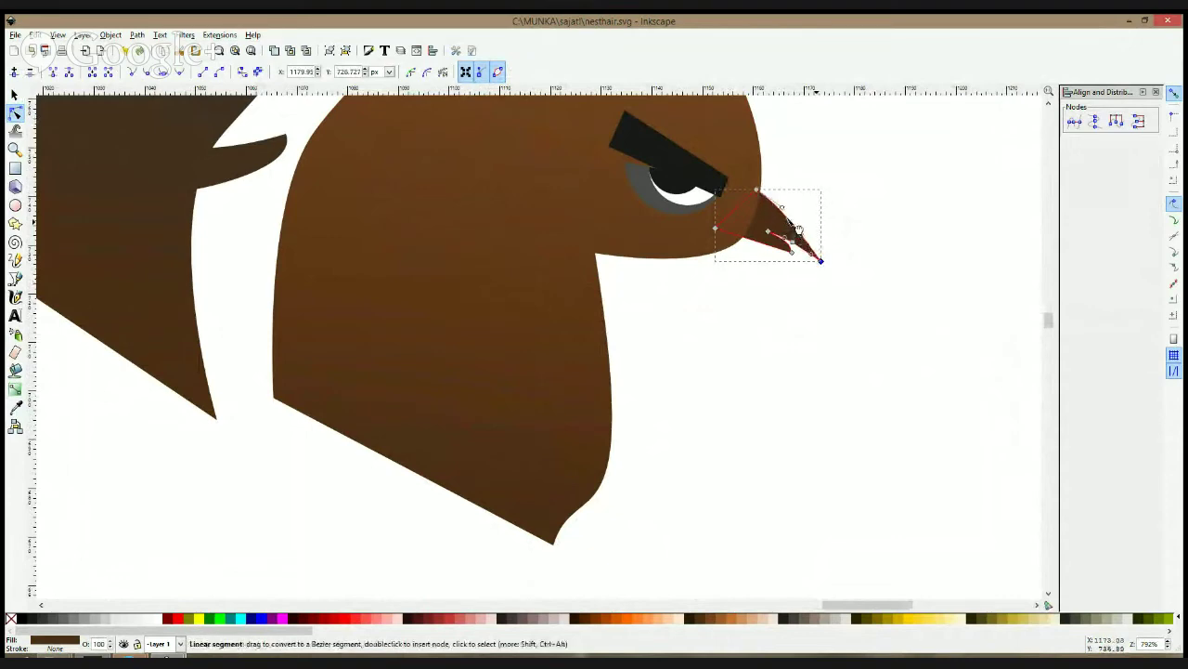
{"action": "key", "text": "s"}
{"action": "scroll", "coordinate": [823, 273], "scroll_direction": "down", "scroll_amount": 6}
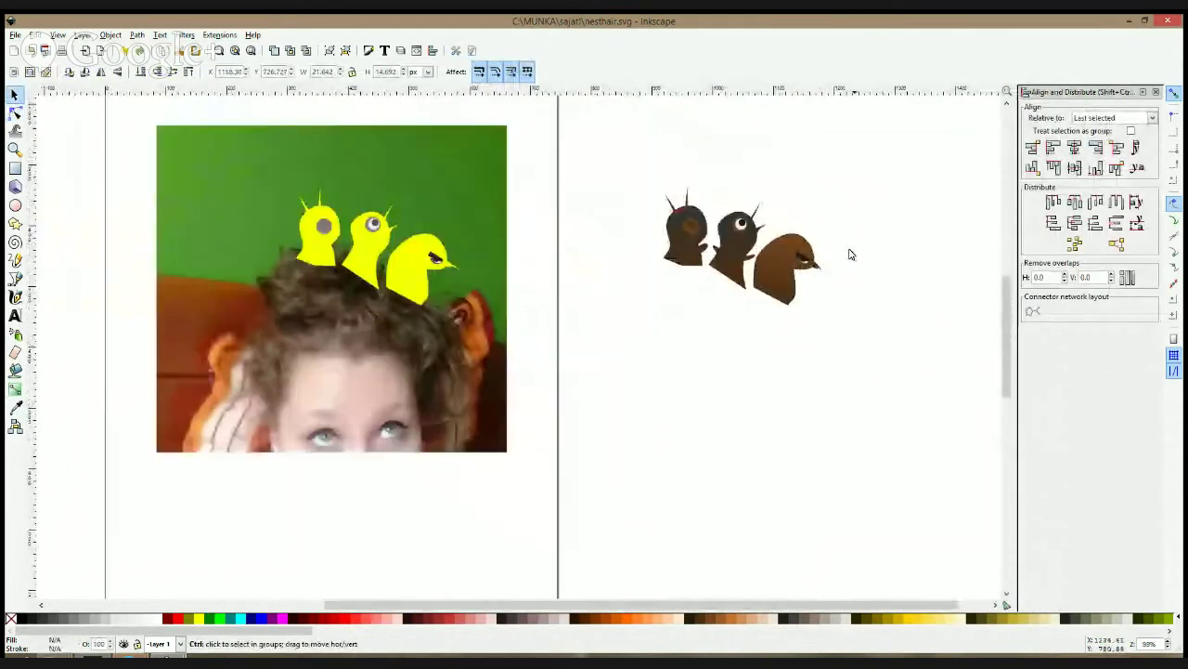
{"action": "scroll", "coordinate": [847, 232], "scroll_direction": "up", "scroll_amount": 2}
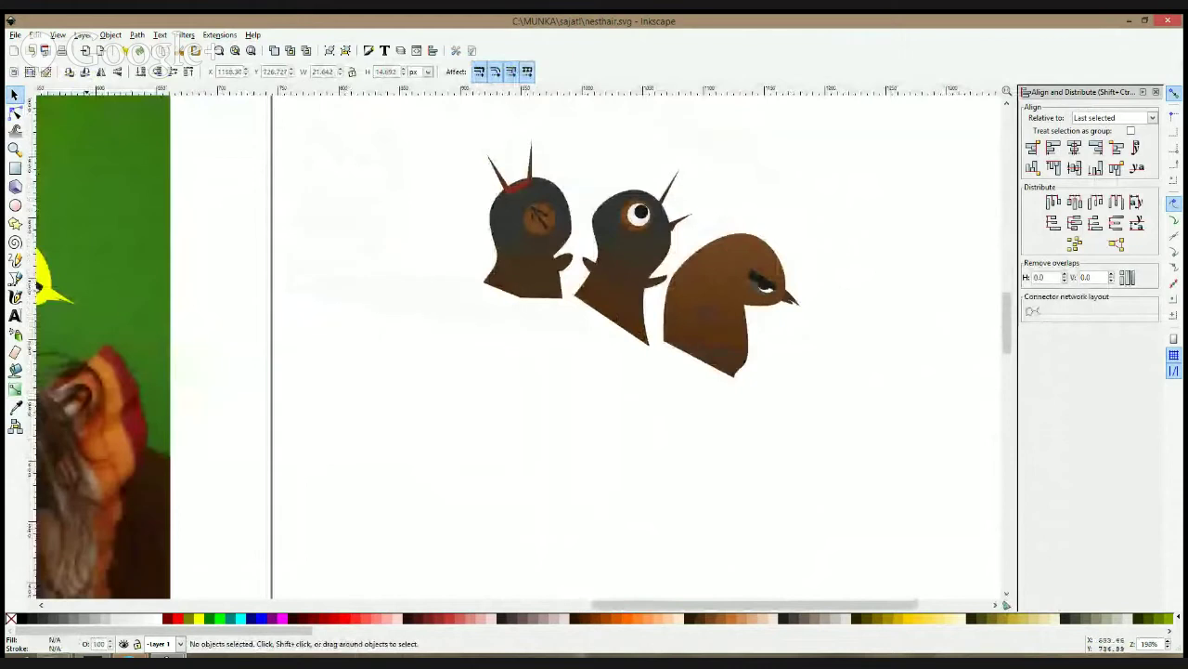
- Draw a closed, narrow pointed wing across the middle of the third copied nestling's body
{"action": "left_click", "coordinate": [15, 279]}
{"action": "scroll", "coordinate": [673, 329], "scroll_direction": "up", "scroll_amount": 2}
{"action": "left_click", "coordinate": [783, 288]}
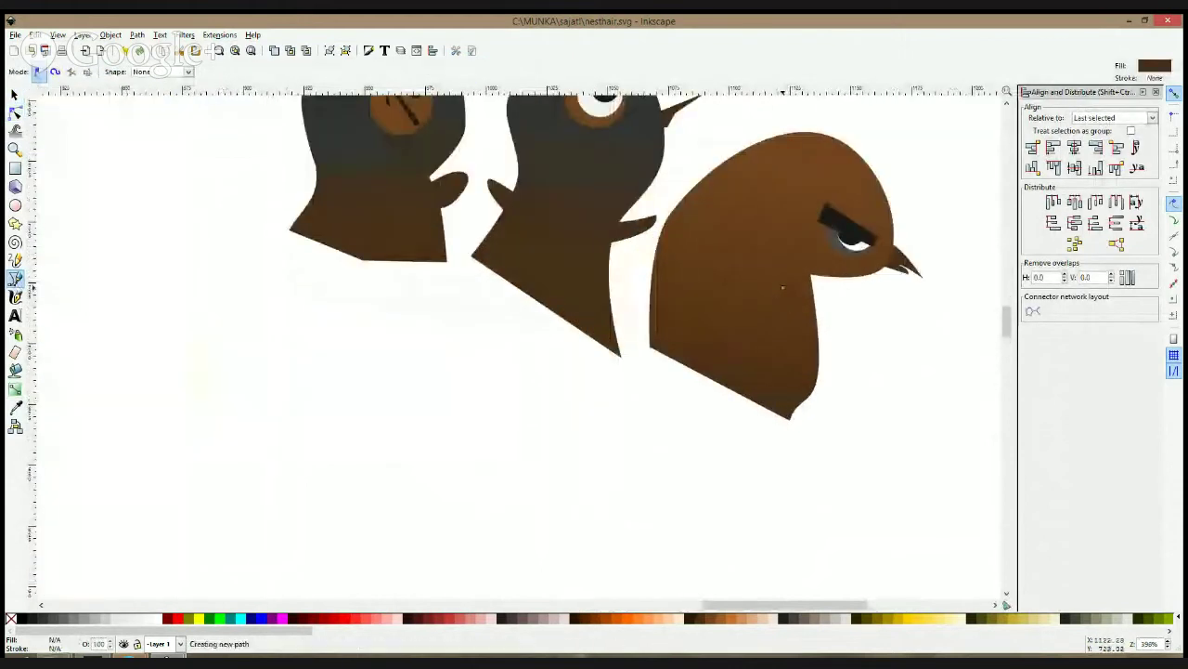
{"action": "left_click", "coordinate": [713, 287]}
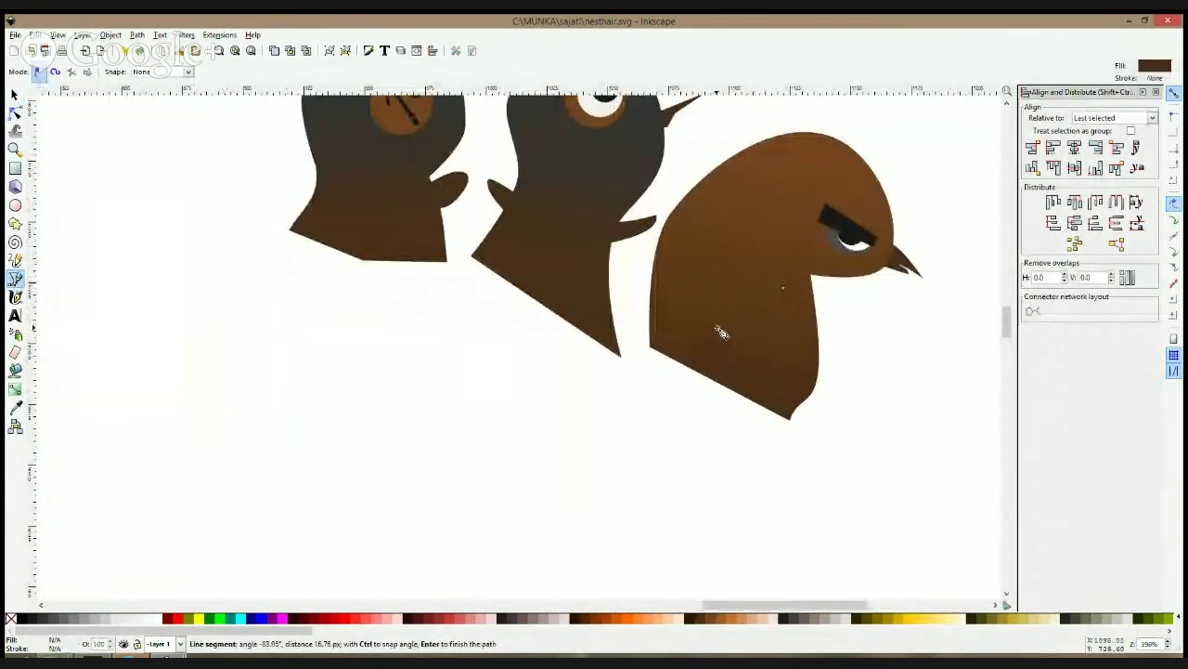
{"action": "left_click", "coordinate": [715, 324]}
{"action": "left_click", "coordinate": [773, 290]}
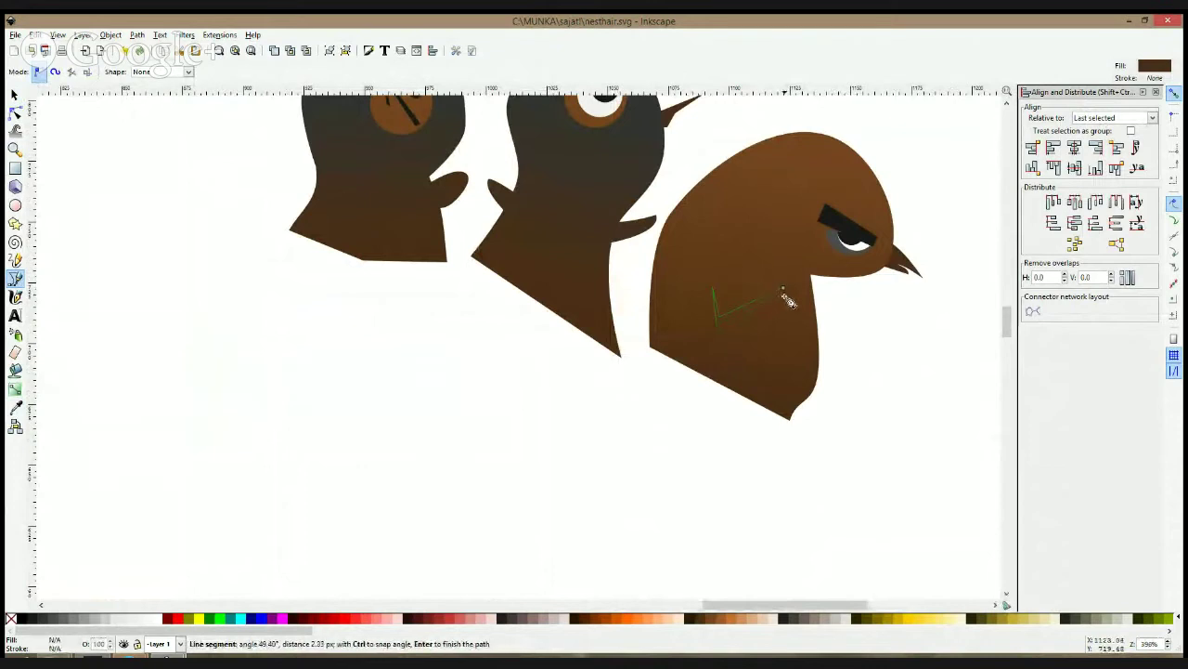
{"action": "left_click", "coordinate": [785, 289]}
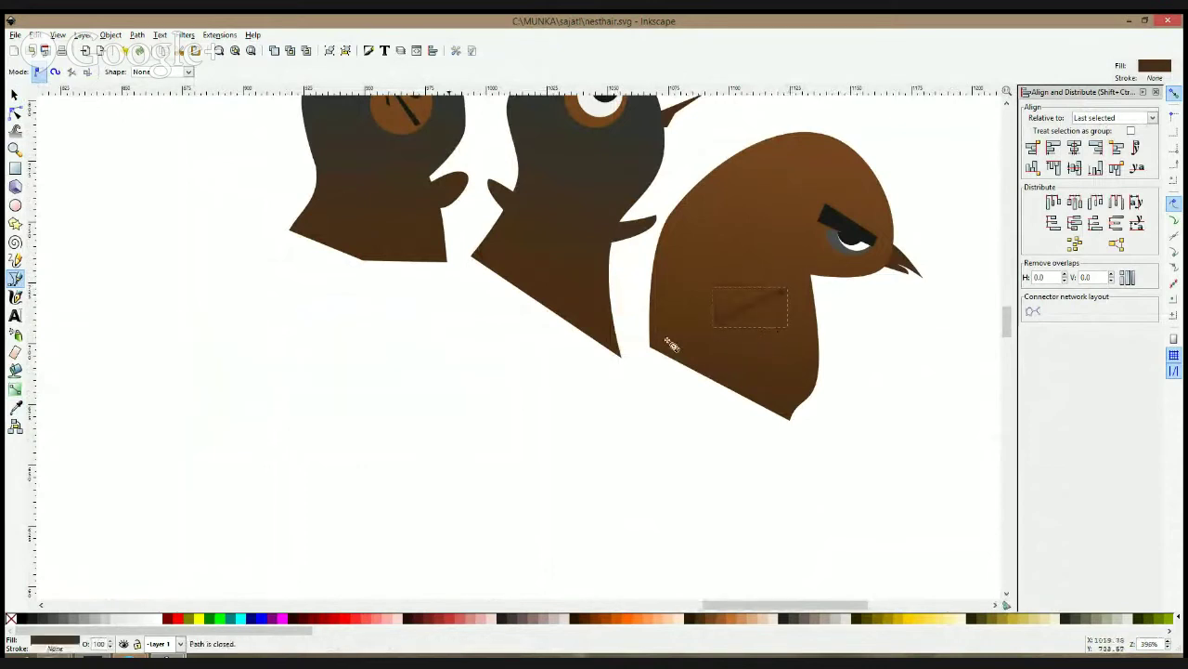
- Sample the beak's brown for the third nestling's wing and smooth the wing's lower corner nodes into a curve
{"action": "key", "text": "d"}
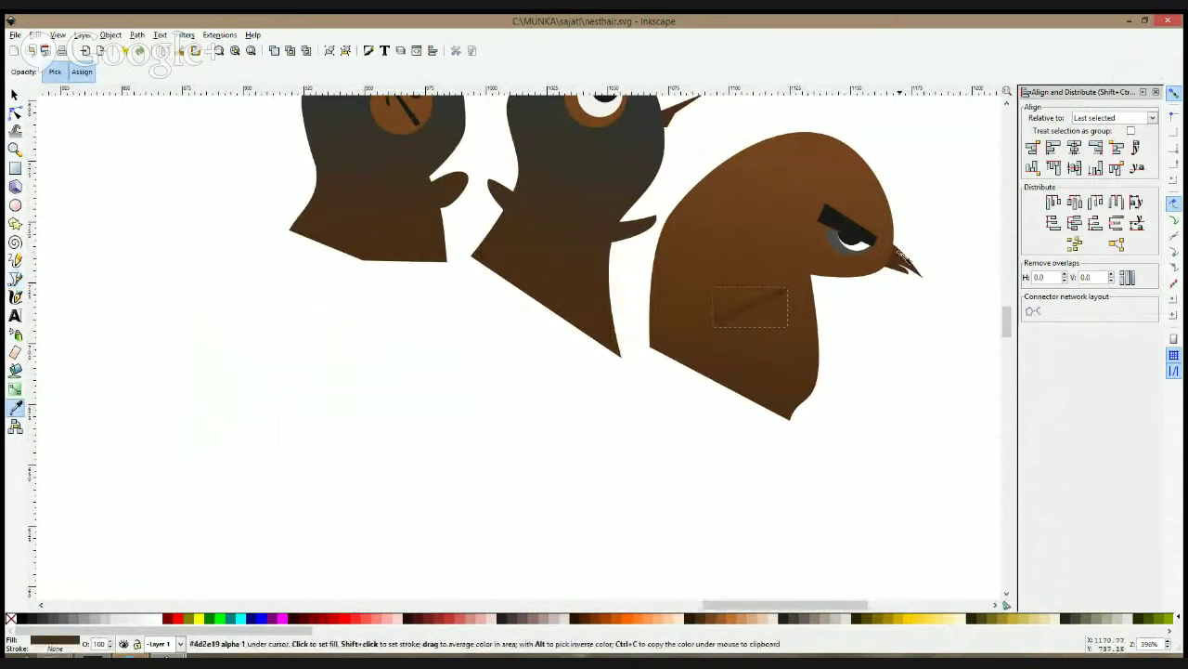
{"action": "left_click", "coordinate": [15, 112]}
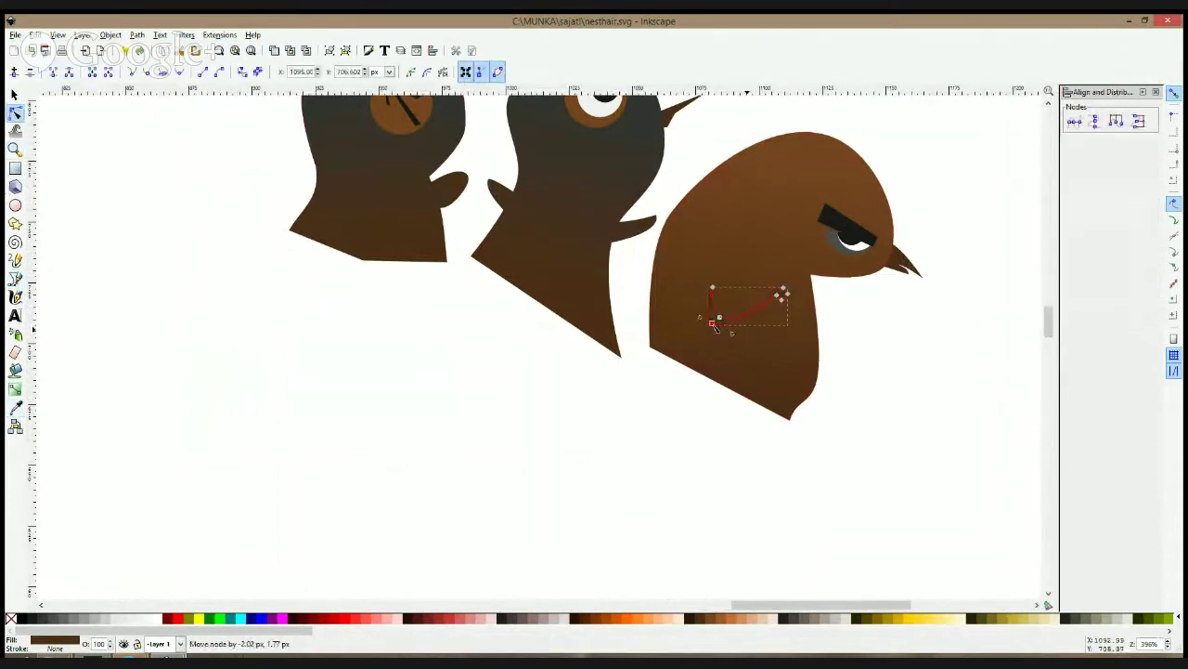
{"action": "left_click", "coordinate": [718, 327]}
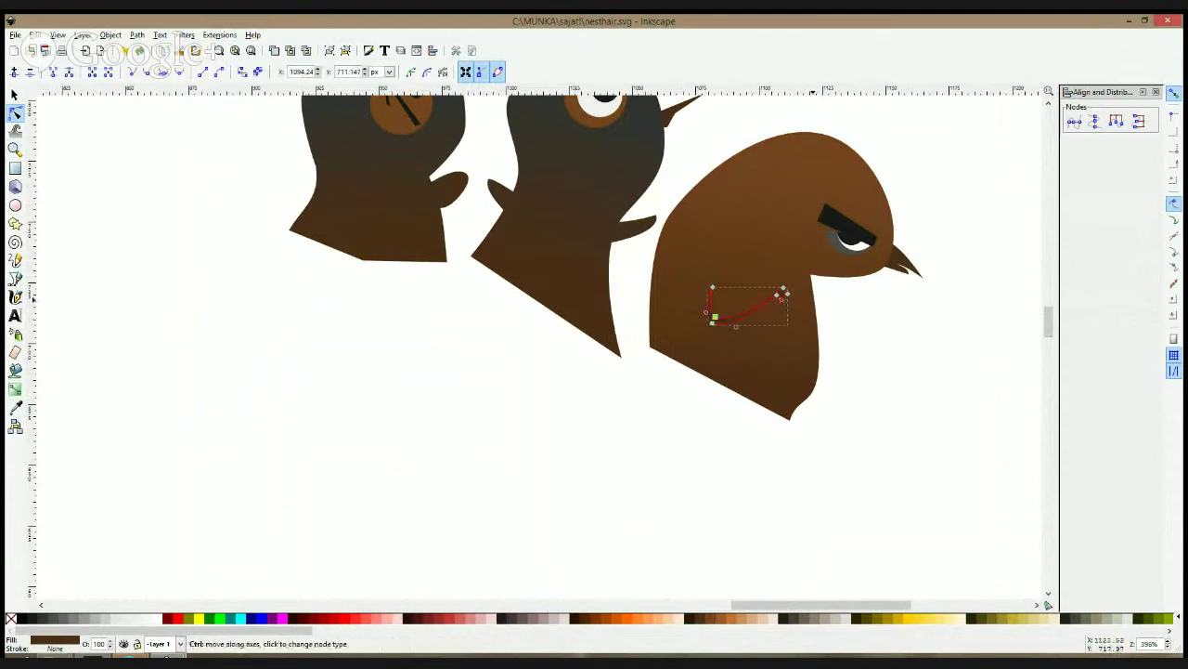
{"action": "key", "text": "space"}
{"action": "left_click", "coordinate": [840, 323]}
{"action": "scroll", "coordinate": [848, 308], "scroll_direction": "down", "scroll_amount": 2}
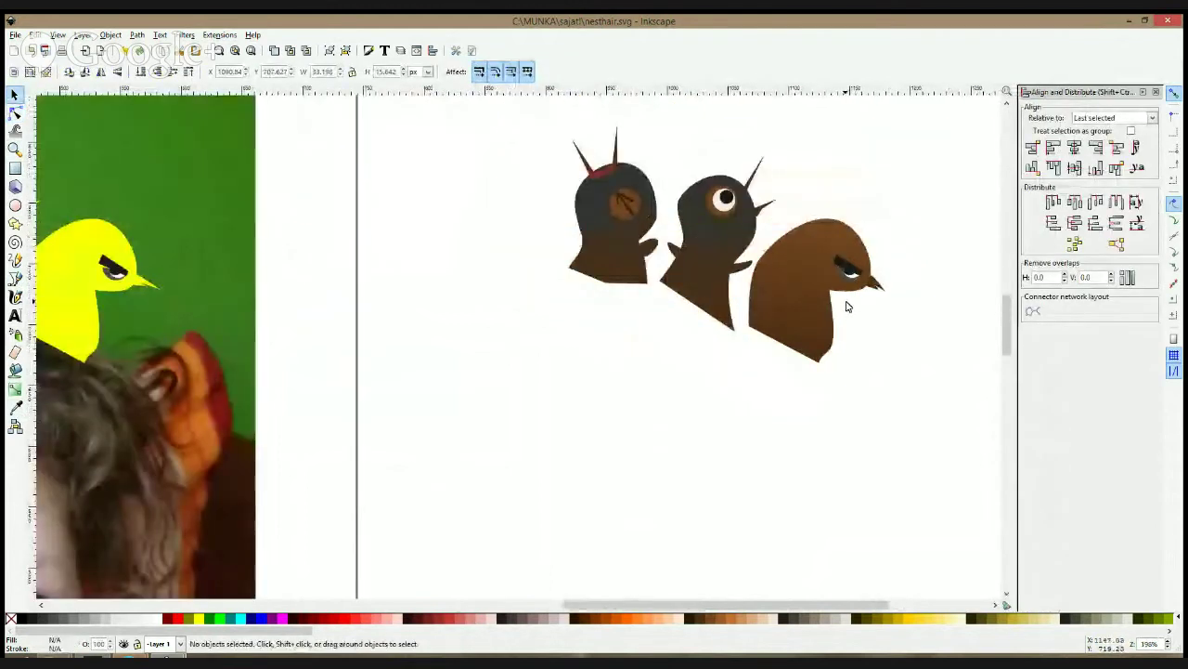
- Apply the other nestlings' dark grey-to-brown gradient to the third copied nestling's body
{"action": "left_click", "coordinate": [826, 301]}
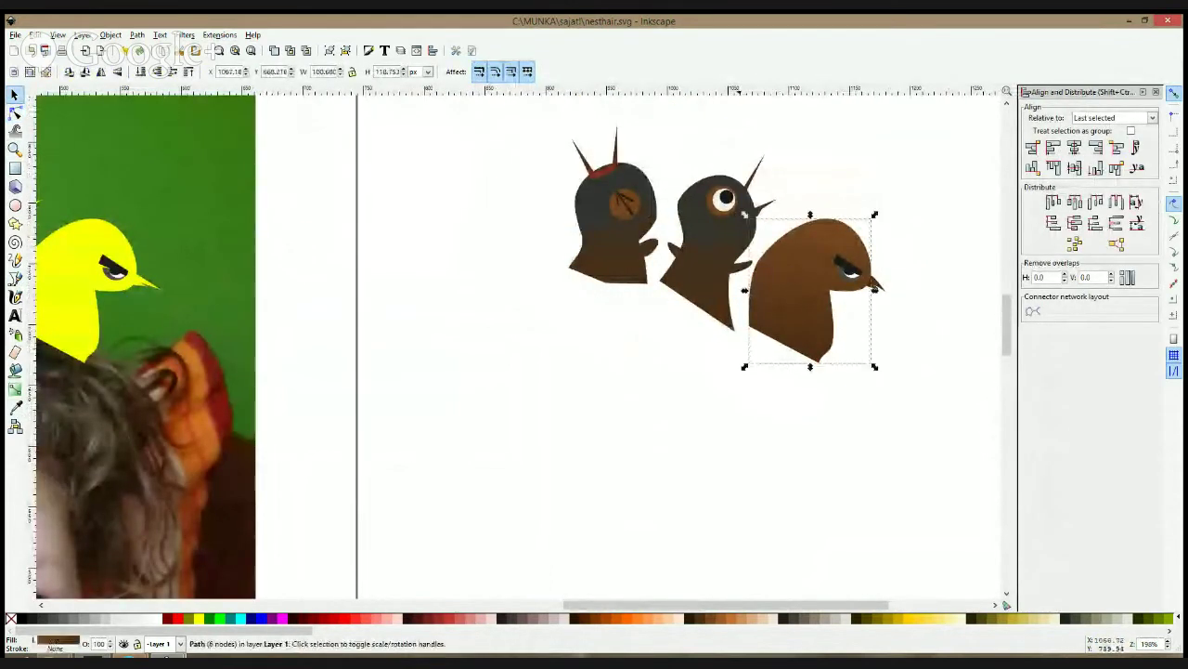
{"action": "left_click", "coordinate": [15, 389]}
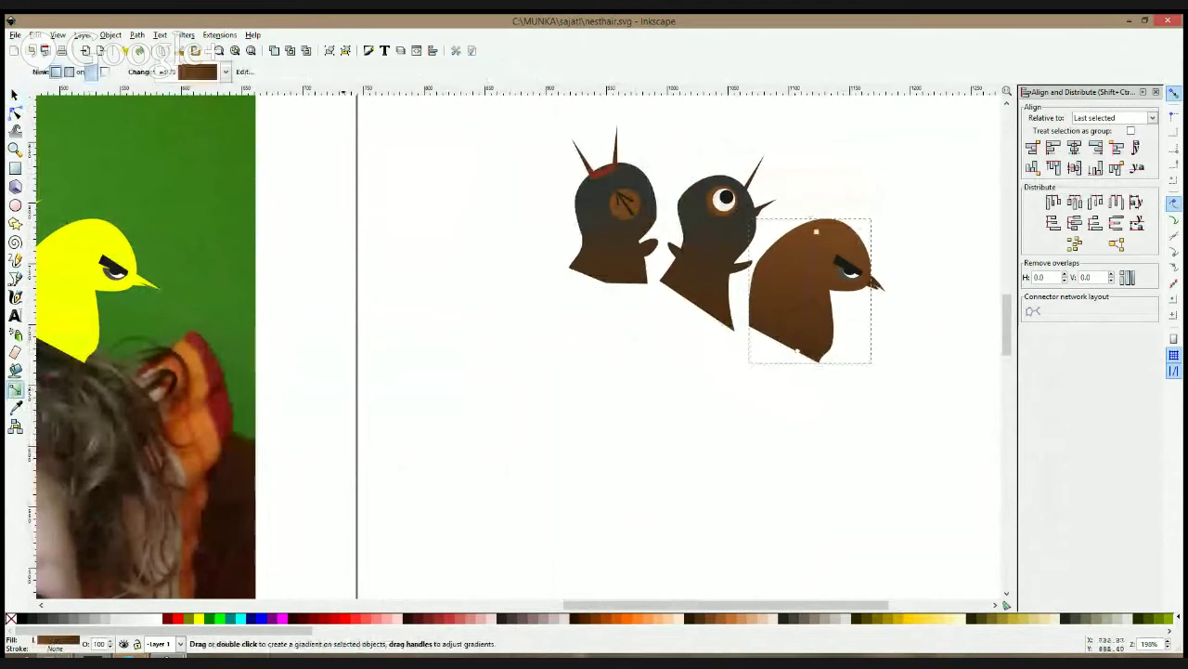
{"action": "left_click", "coordinate": [227, 71]}
{"action": "left_click", "coordinate": [224, 93]}
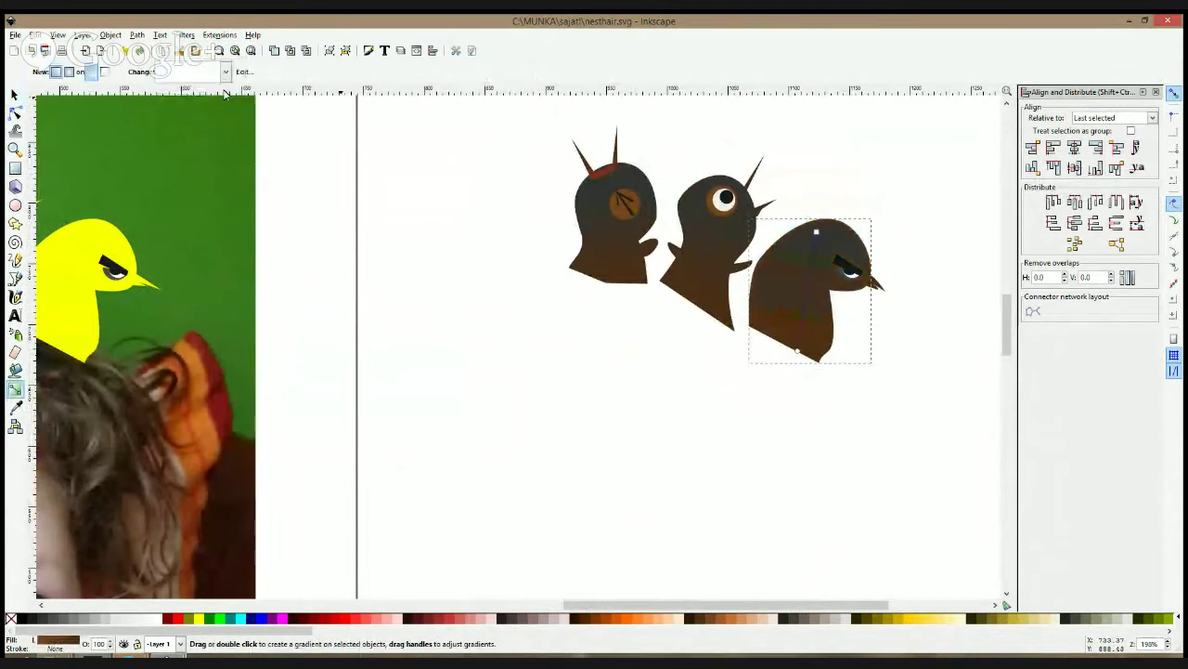
{"action": "key", "text": "space"}
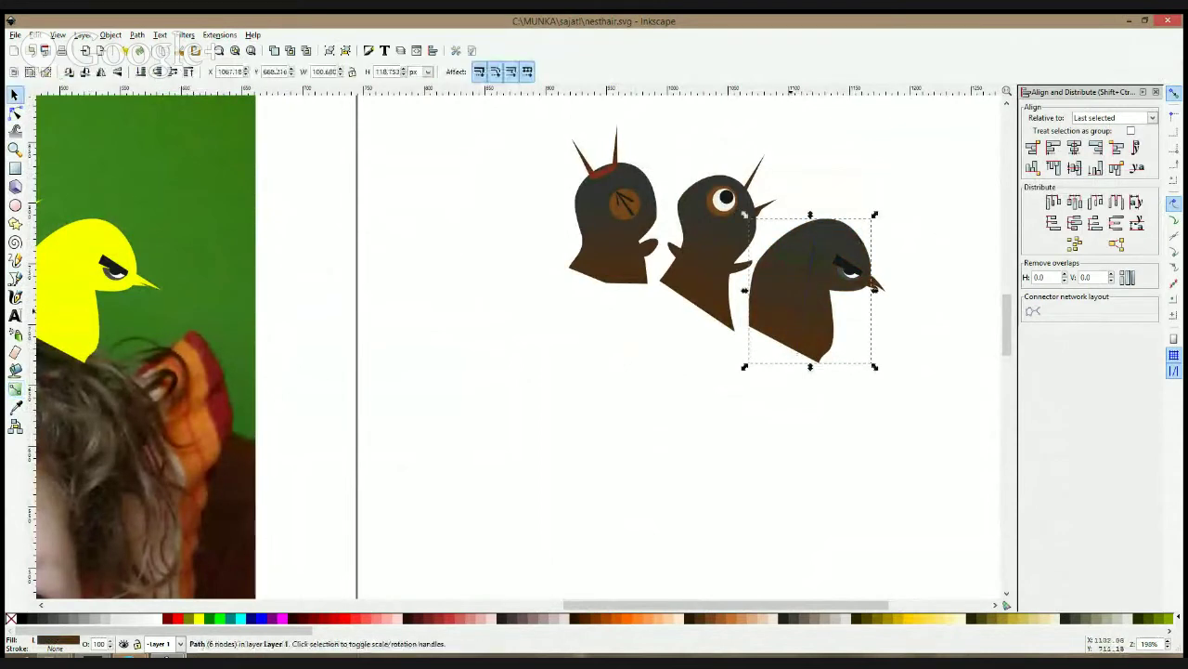
- Recolor the third nestling's wing with the near-black sampled from its eyebrow
{"action": "left_click", "coordinate": [800, 309]}
{"action": "left_click", "coordinate": [16, 406]}
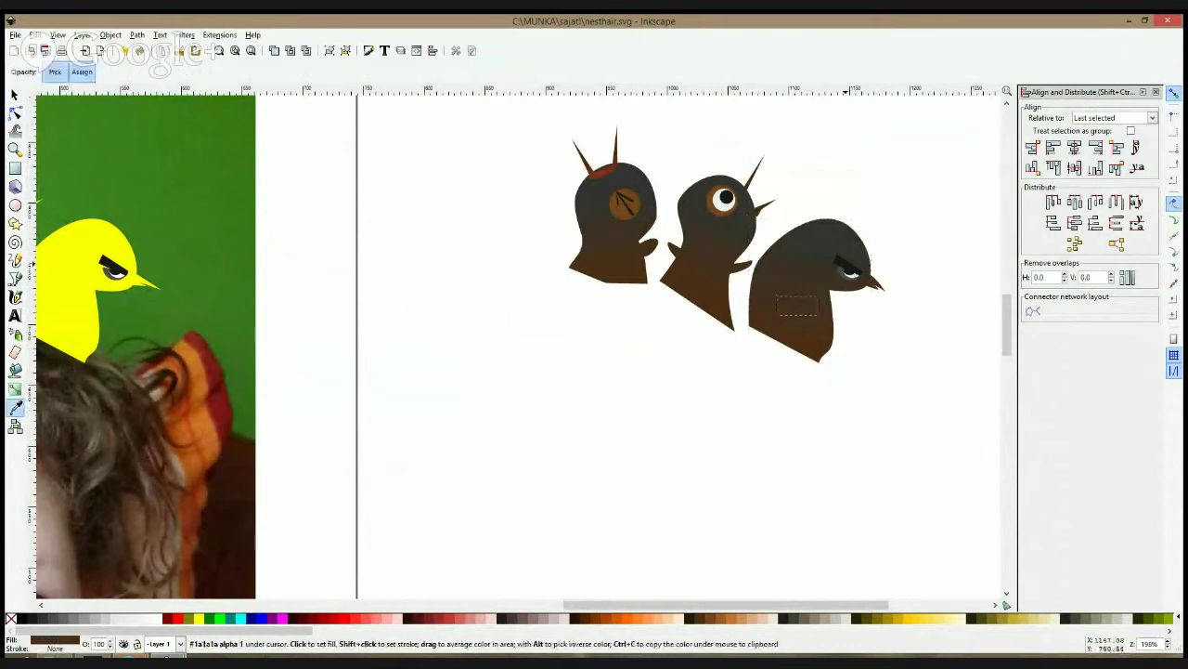
{"action": "key", "text": "space"}
{"action": "key", "text": "Escape"}
- Fill the shape around the third nestling's eye with the dark colour sampled from its eyebrow
{"action": "scroll", "coordinate": [855, 267], "scroll_direction": "up", "scroll_amount": 2}
{"action": "left_click", "coordinate": [852, 262]}
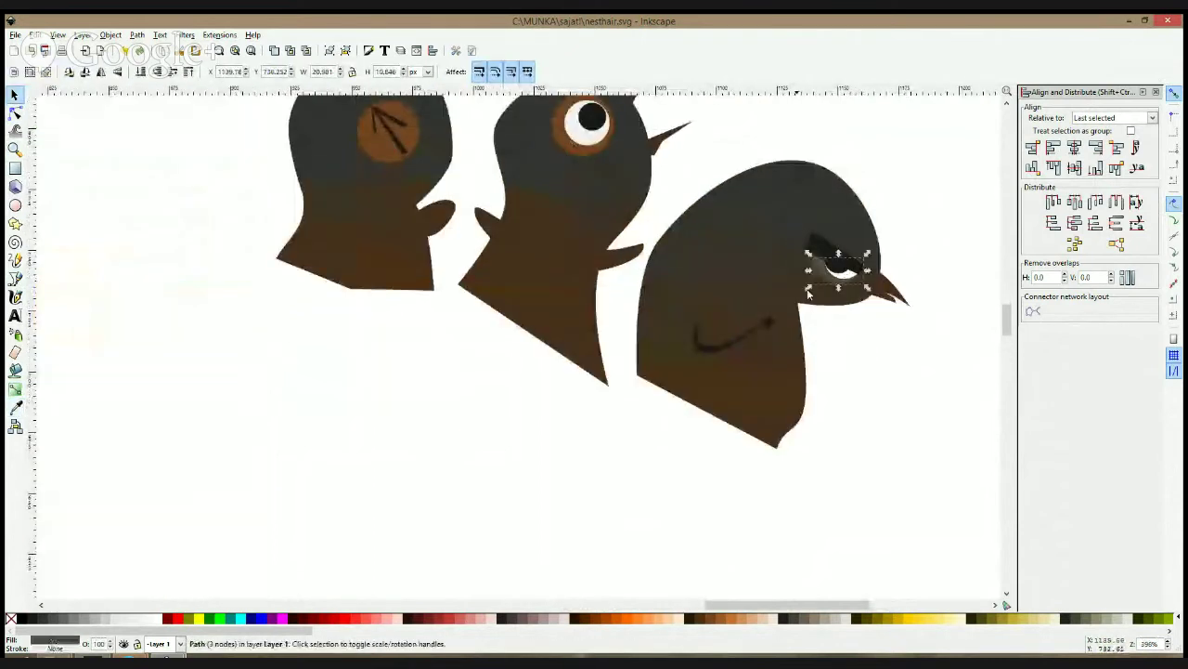
{"action": "left_click", "coordinate": [16, 407]}
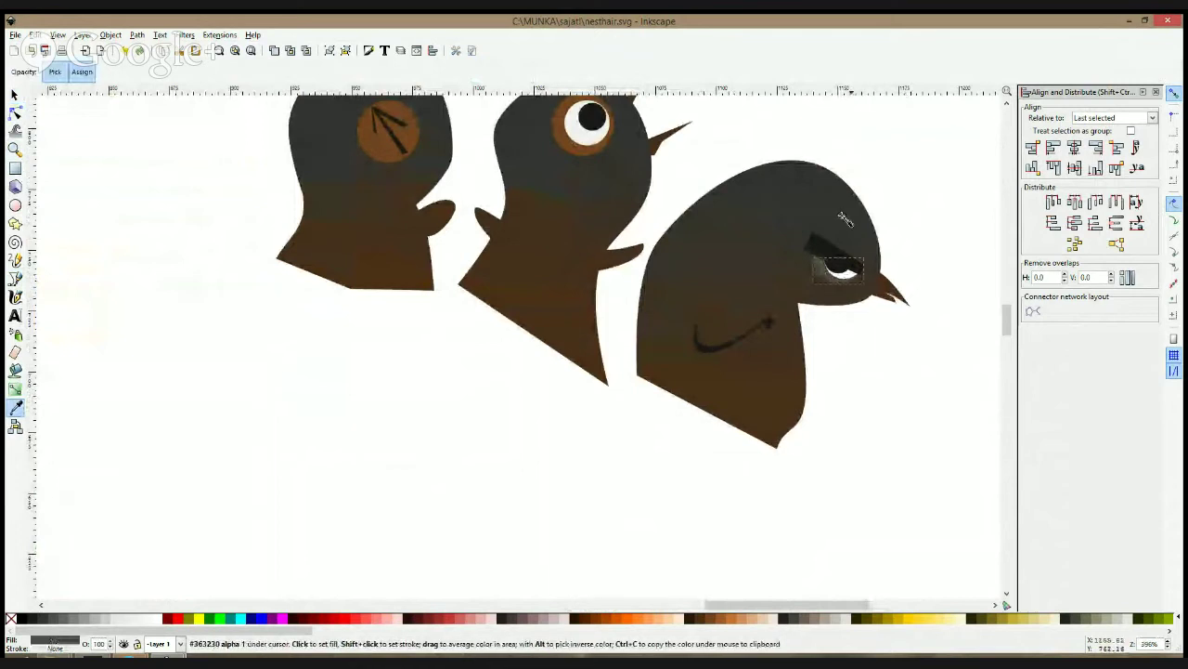
{"action": "mouse_move", "coordinate": [820, 252]}
{"action": "left_mouse_down"}
{"action": "mouse_move", "coordinate": [804, 271]}
{"action": "mouse_move", "coordinate": [808, 251]}
{"action": "mouse_move", "coordinate": [817, 254]}
{"action": "left_mouse_up"}
{"action": "key", "text": "space"}
{"action": "left_click", "coordinate": [887, 225]}
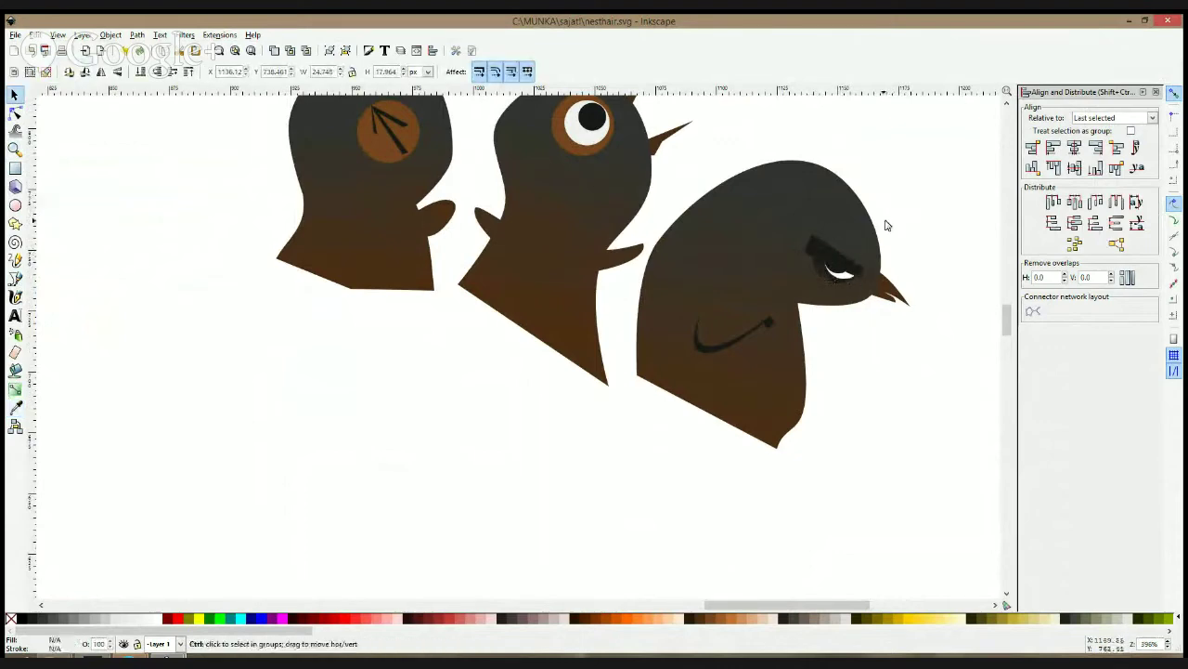
- Select the third nestling's four eye and eyebrow pieces and shift them closer to its beak, undoing the last trial changes
{"action": "scroll", "coordinate": [887, 225], "scroll_direction": "down", "scroll_amount": 3}
{"action": "scroll", "coordinate": [897, 228], "scroll_direction": "up", "scroll_amount": 2}
{"action": "left_click_drag", "start_coordinate": [910, 206], "coordinate": [835, 252]}
{"action": "left_click", "coordinate": [853, 243]}
{"action": "key", "text": "ctrl+z"}
{"action": "key", "text": "ctrl+z"}
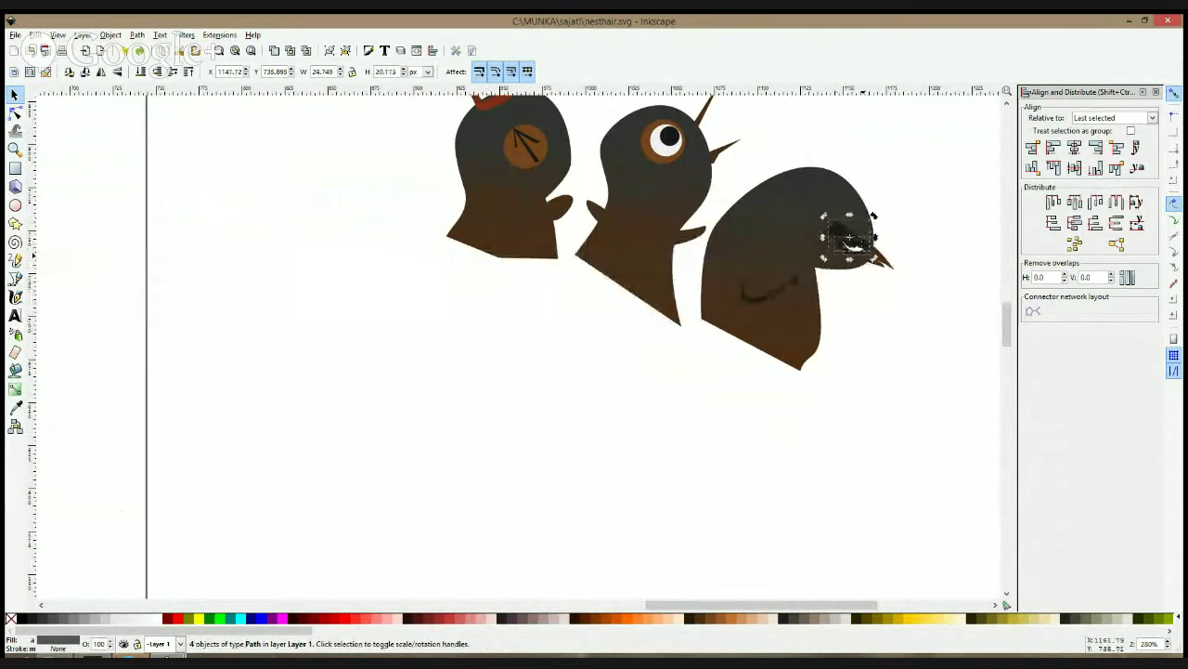
{"action": "left_click", "coordinate": [884, 228]}
- Reshape the third nestling's wing by thinning its back edge and pulling the lower corner node slightly downward
{"action": "scroll", "coordinate": [884, 229], "scroll_direction": "up", "scroll_amount": 2}
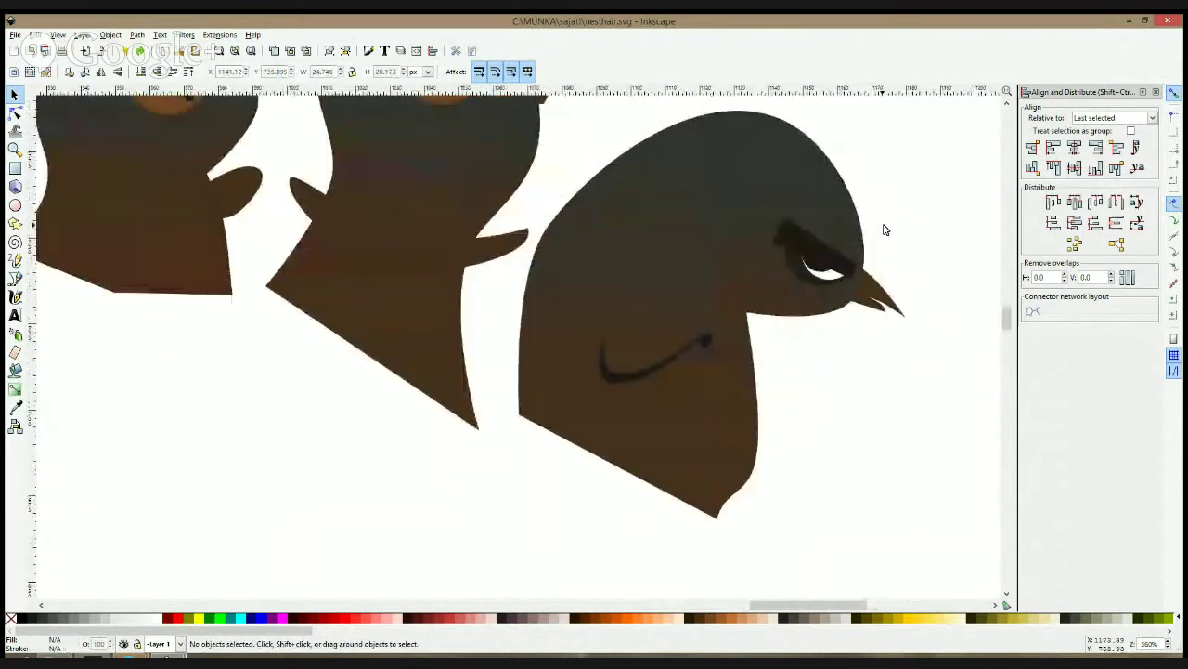
{"action": "left_click", "coordinate": [15, 112]}
{"action": "left_click", "coordinate": [620, 374]}
{"action": "left_click_drag", "start_coordinate": [608, 333], "coordinate": [617, 367]}
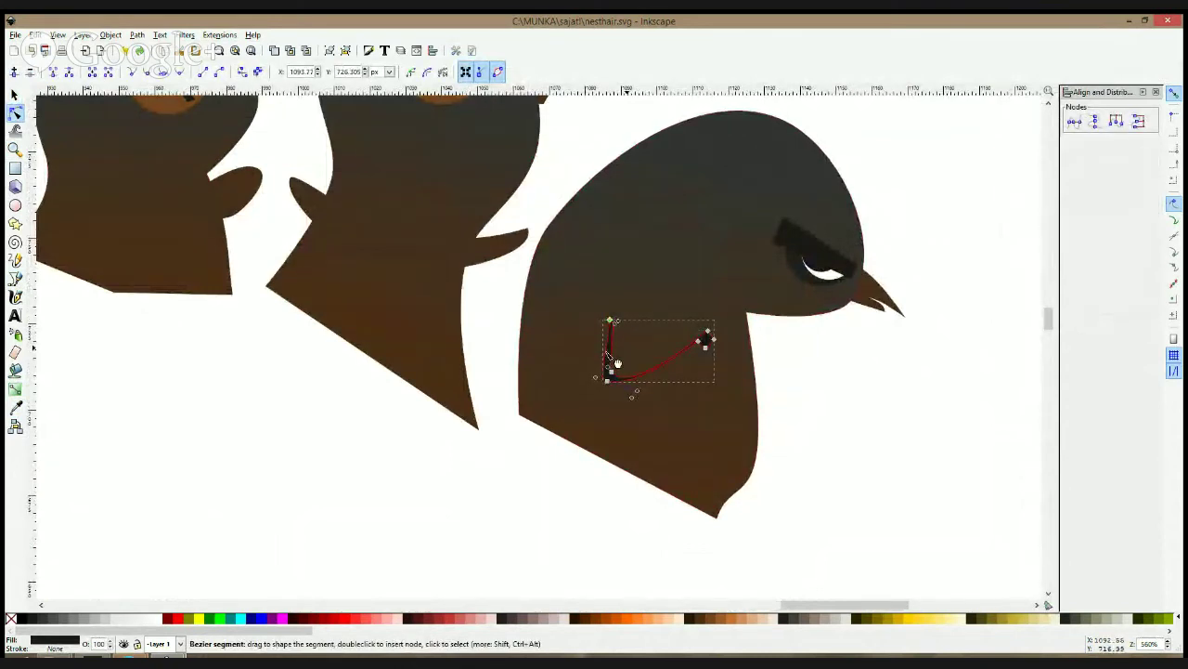
{"action": "left_click_drag", "start_coordinate": [607, 380], "coordinate": [610, 387]}
{"action": "key", "text": "s"}
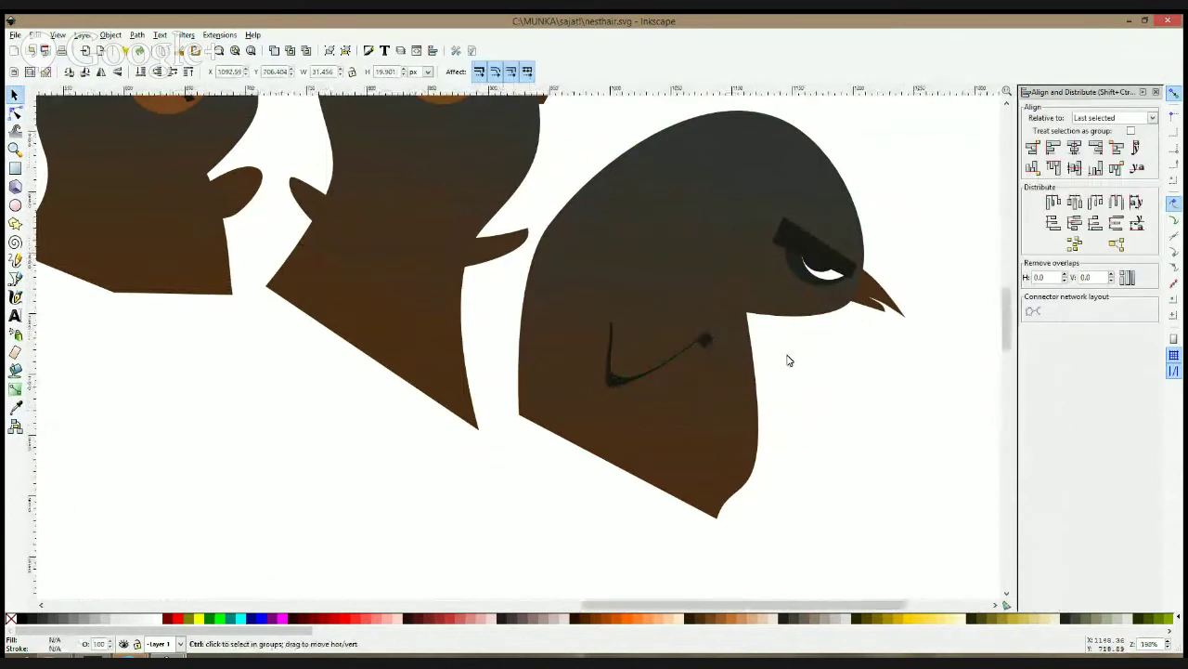
{"action": "scroll", "coordinate": [787, 360], "scroll_direction": "down", "scroll_amount": 1}
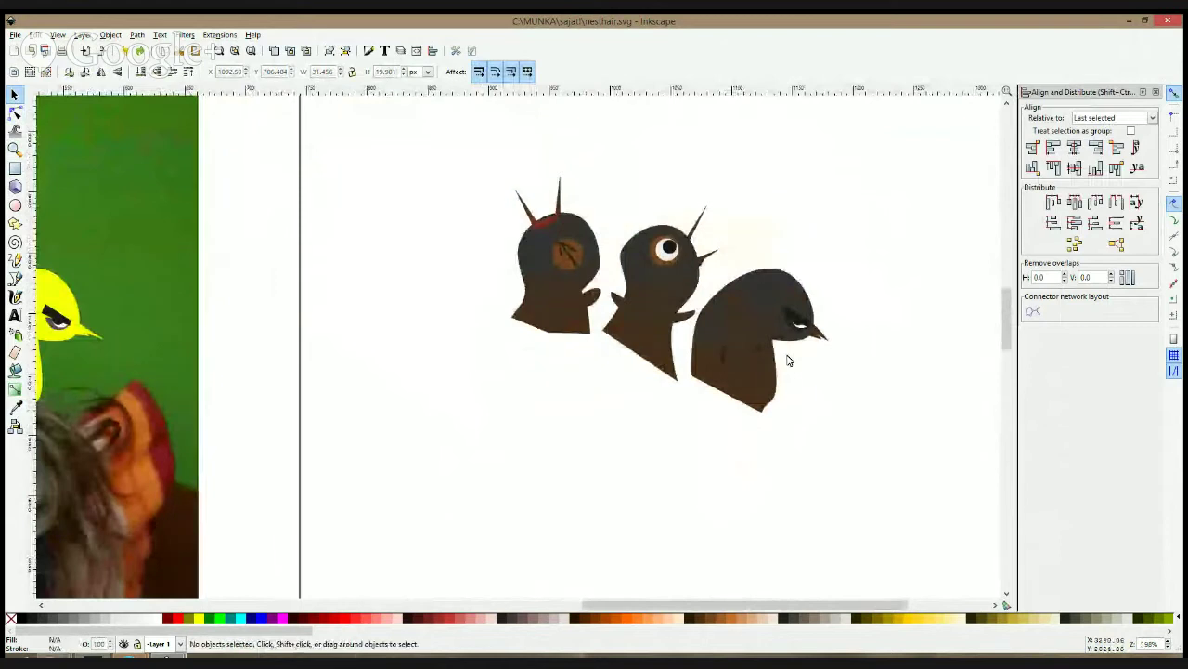
{"action": "left_click_drag", "start_coordinate": [808, 235], "coordinate": [705, 202]}
{"action": "key", "text": "n"}
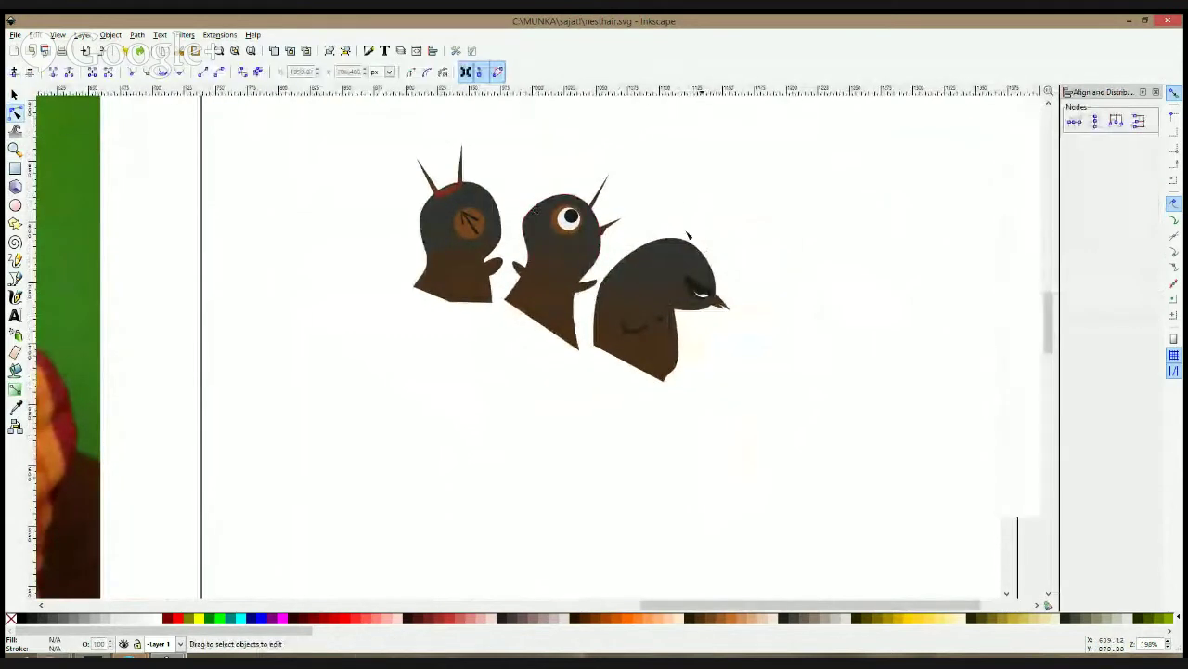
{"action": "scroll", "coordinate": [585, 237], "scroll_direction": "up", "scroll_amount": 2}
{"action": "left_click", "coordinate": [628, 239]}
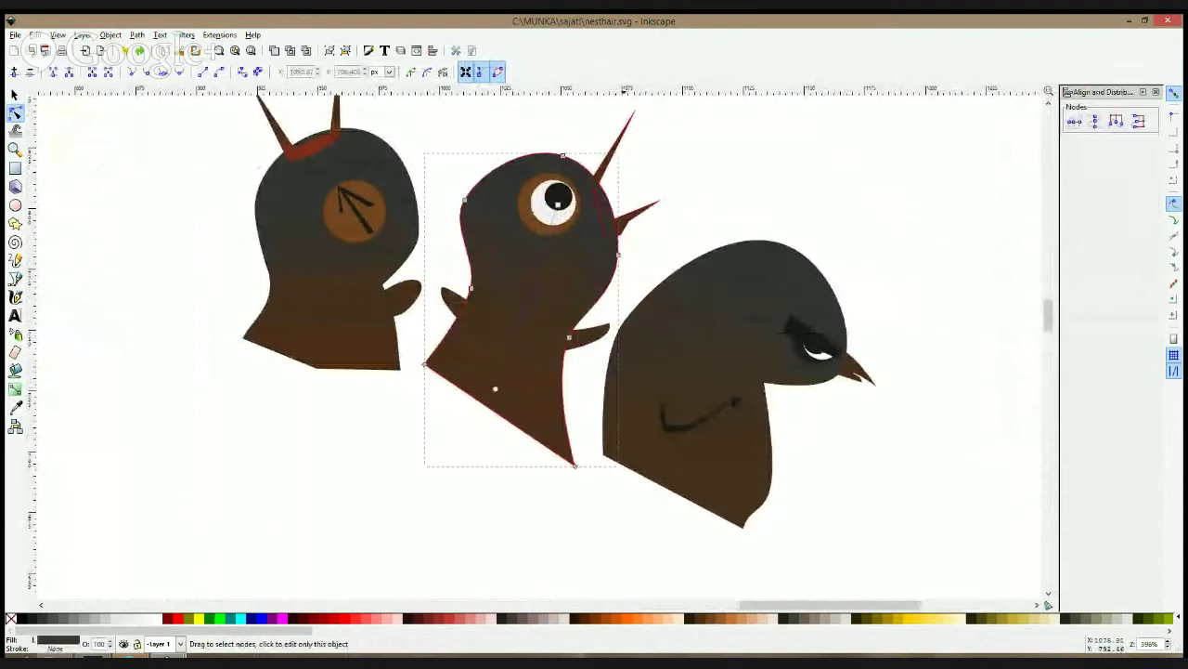
{"action": "left_click", "coordinate": [623, 231]}
{"action": "key", "text": "s"}
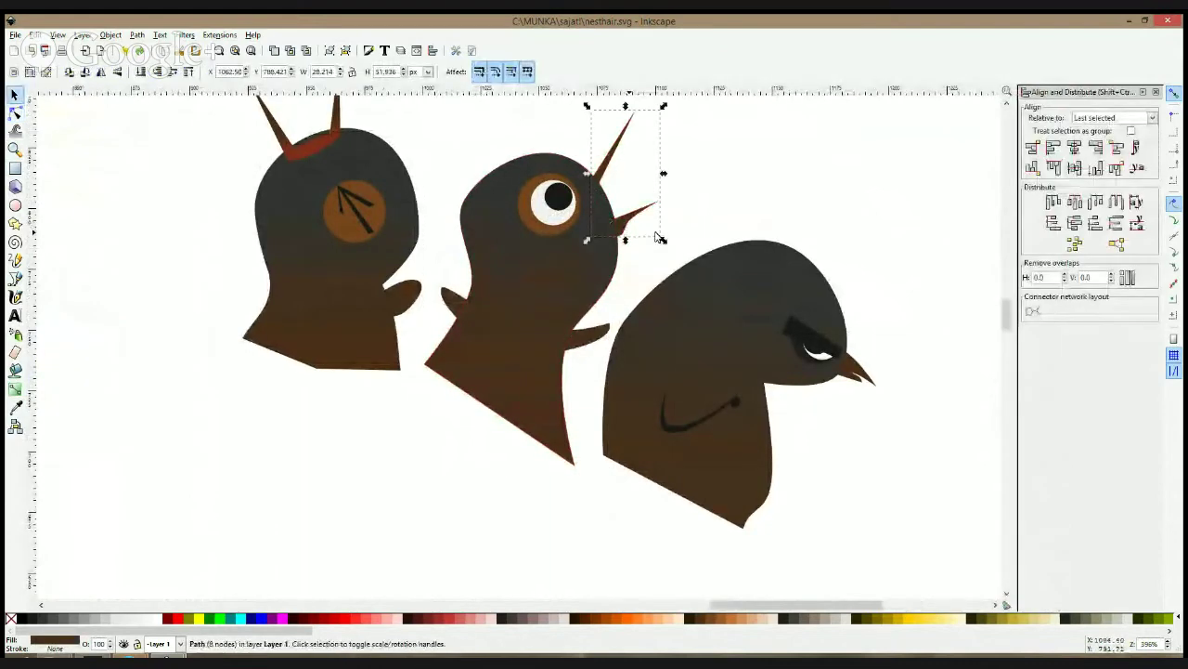
{"action": "left_click", "coordinate": [694, 240]}
{"action": "scroll", "coordinate": [692, 238], "scroll_direction": "down", "scroll_amount": 2}
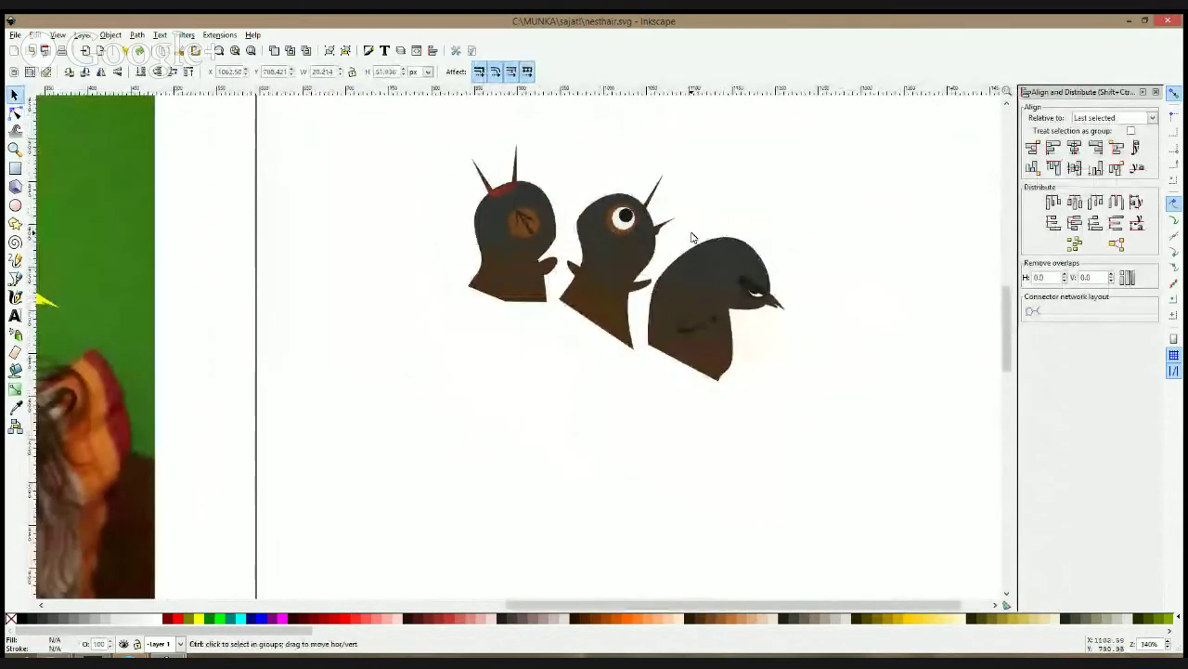
{"action": "scroll", "coordinate": [691, 237], "scroll_direction": "down", "scroll_amount": 2}
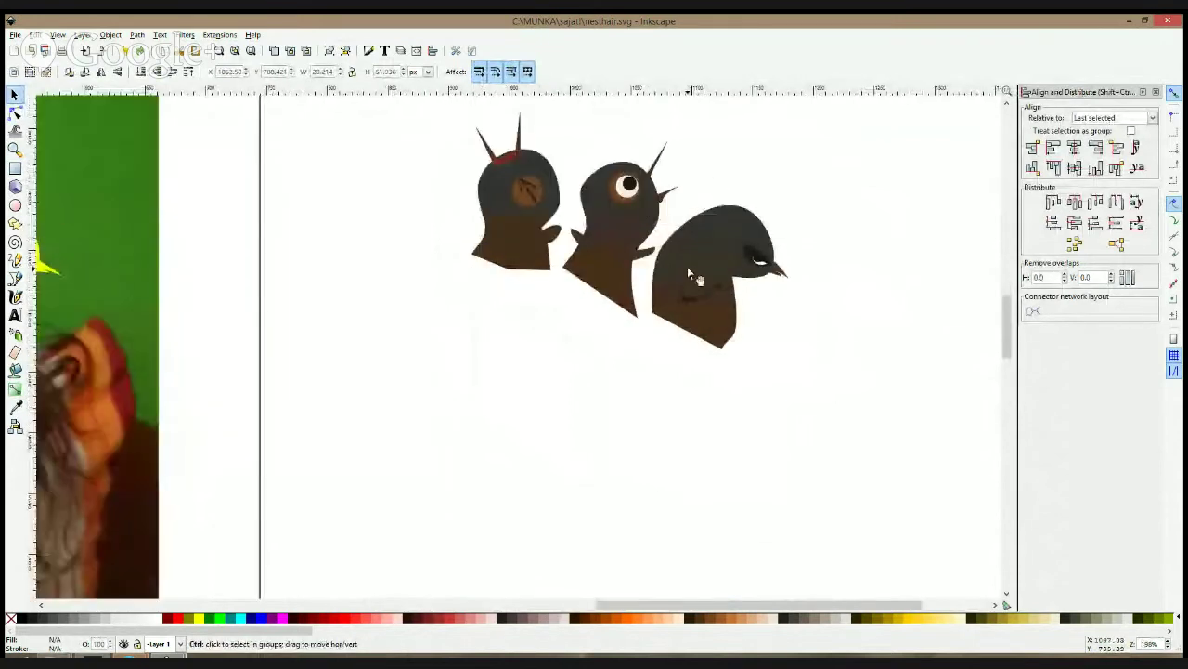
- Draw a small upright ellipse on the first copied nestling's neck and shrink it to about 3.2 by 7.3 px
{"action": "scroll", "coordinate": [687, 267], "scroll_direction": "up", "scroll_amount": 2}
{"action": "left_click", "coordinate": [717, 223]}
{"action": "left_click", "coordinate": [15, 205]}
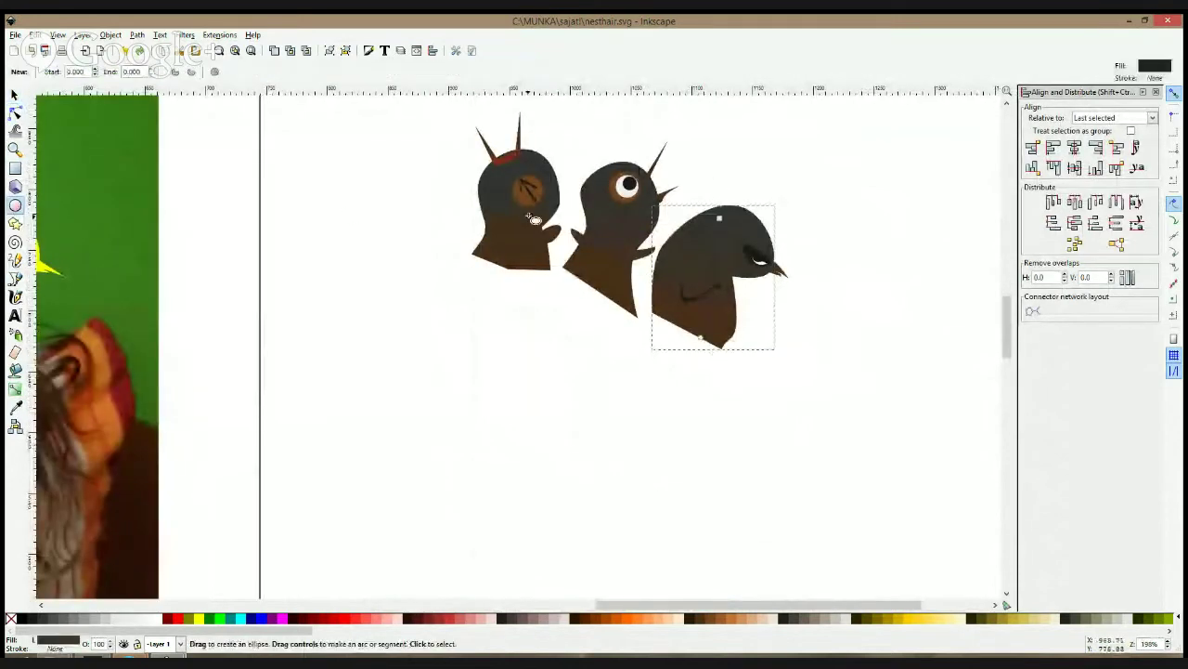
{"action": "scroll", "coordinate": [455, 221], "scroll_direction": "up", "scroll_amount": 1}
{"action": "left_click_drag", "start_coordinate": [484, 222], "coordinate": [492, 247]}
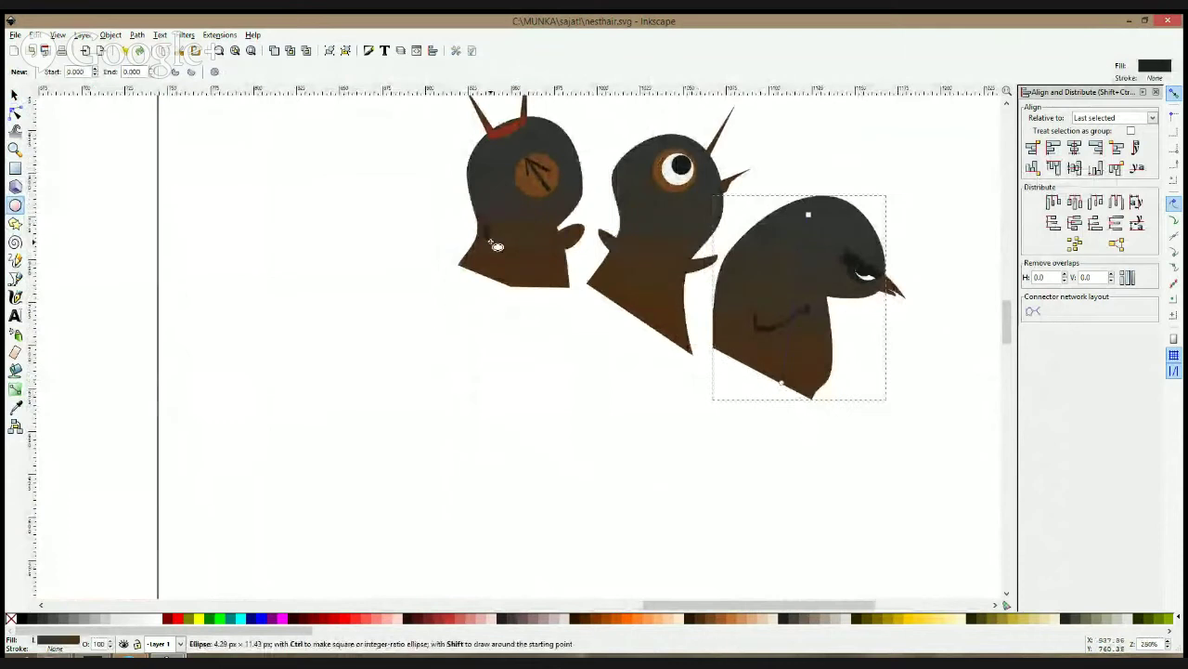
{"action": "key", "text": "s"}
{"action": "scroll", "coordinate": [487, 240], "scroll_direction": "up", "scroll_amount": 3}
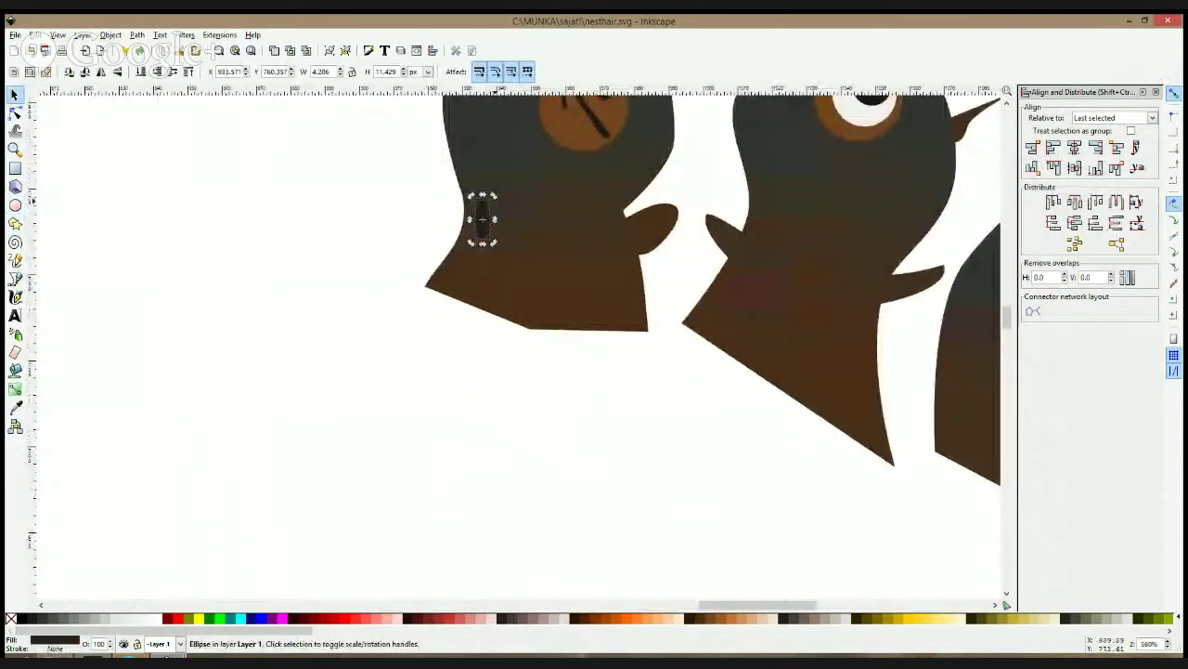
{"action": "mouse_move", "coordinate": [482, 195]}
{"action": "left_mouse_down"}
{"action": "mouse_move", "coordinate": [489, 221]}
{"action": "mouse_move", "coordinate": [482, 209]}
{"action": "left_mouse_up"}
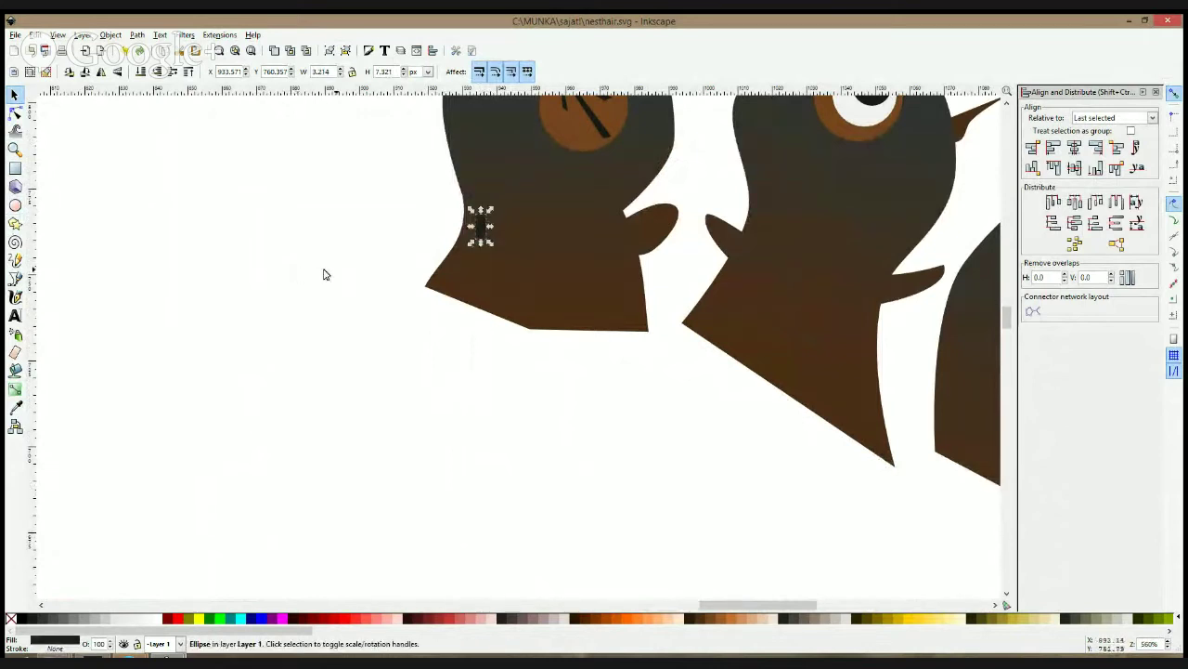
{"action": "left_click", "coordinate": [379, 268]}
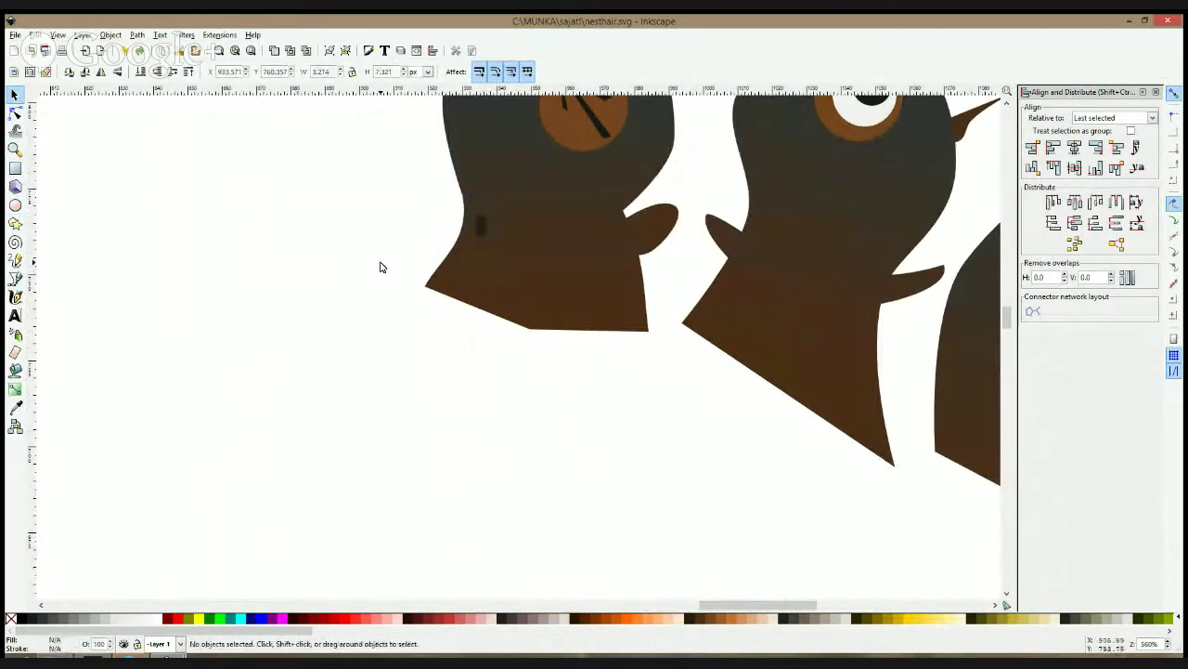
- Recolor the small neck ellipse with the brown sampled from the first nestling's eye circle
{"action": "left_click", "coordinate": [479, 224]}
{"action": "left_click", "coordinate": [15, 406]}
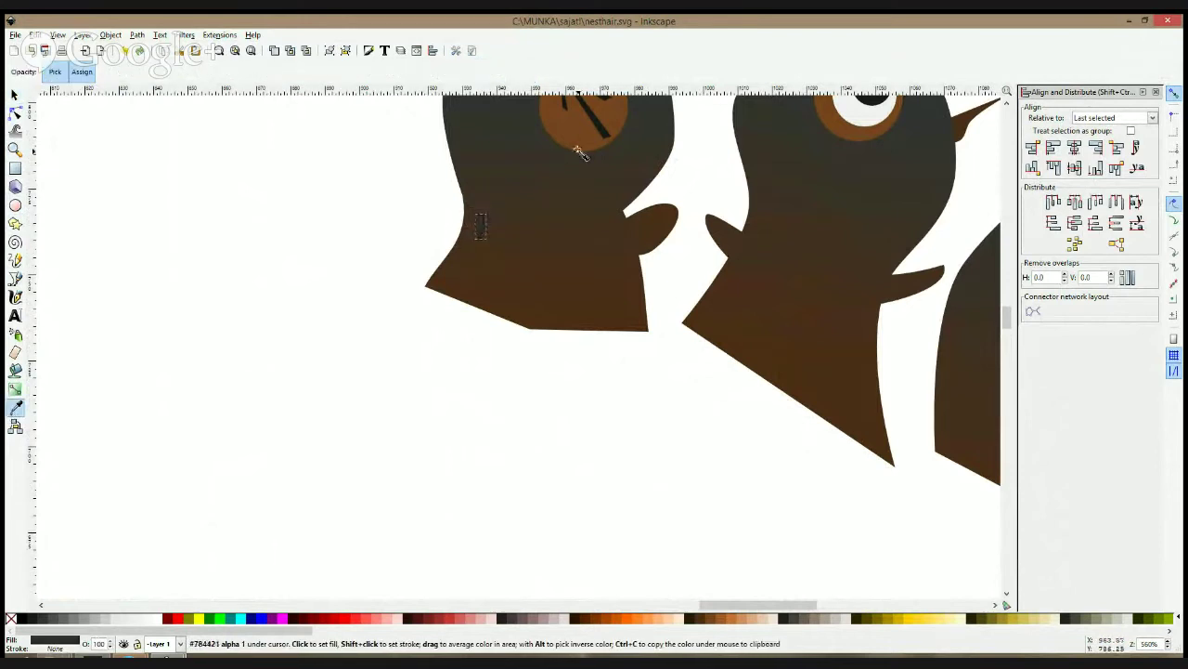
{"action": "left_click", "coordinate": [579, 147]}
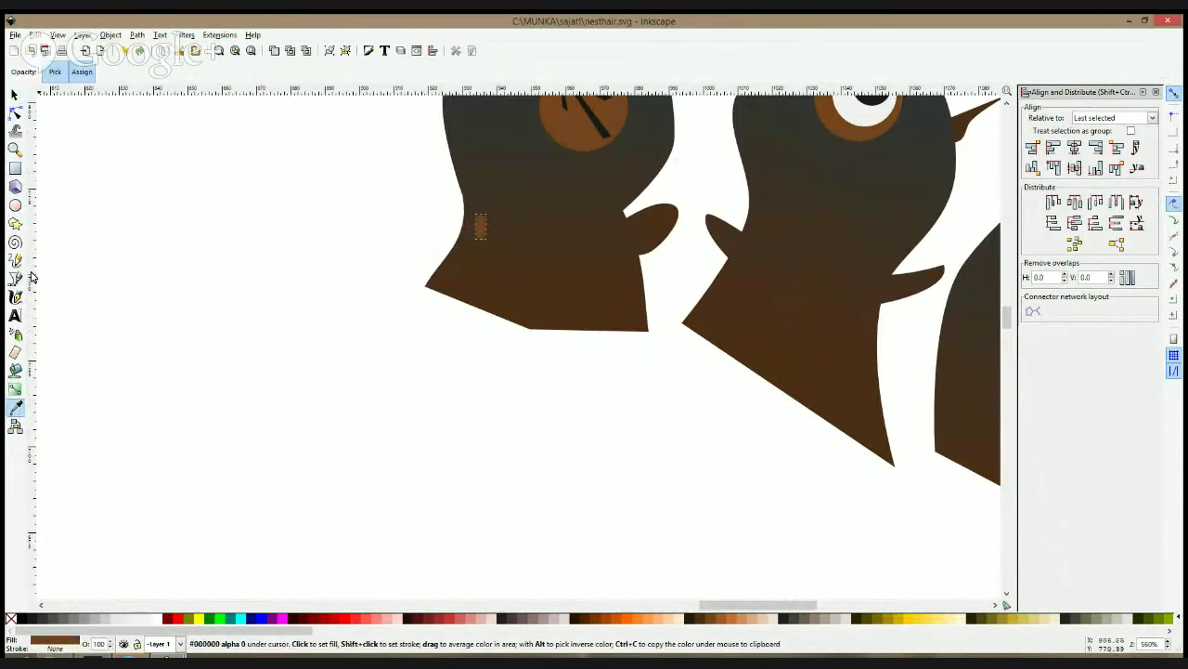
{"action": "key", "text": "space"}
- Tilt the brown ellipse slightly and scatter copies of it as speckles over the first nestling's lower neck
{"action": "left_click", "coordinate": [482, 228]}
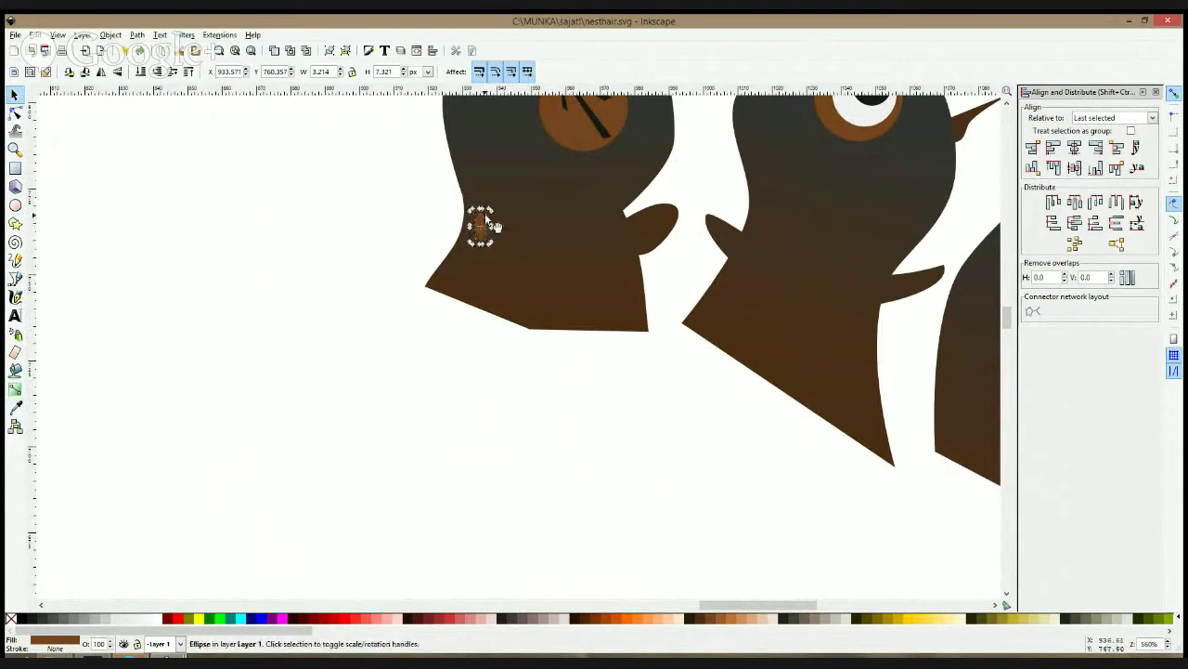
{"action": "mouse_move", "coordinate": [492, 216]}
{"action": "left_mouse_down"}
{"action": "mouse_move", "coordinate": [464, 255]}
{"action": "mouse_move", "coordinate": [493, 278]}
{"action": "mouse_move", "coordinate": [493, 253]}
{"action": "mouse_move", "coordinate": [516, 237]}
{"action": "mouse_move", "coordinate": [513, 278]}
{"action": "mouse_move", "coordinate": [536, 311]}
{"action": "left_mouse_up"}
{"action": "key", "text": "ctrl+d"}
{"action": "key", "text": "space"}
{"action": "key", "text": "space"}
{"action": "key", "text": "space"}
{"action": "key", "text": "space"}
{"action": "key", "text": "space"}
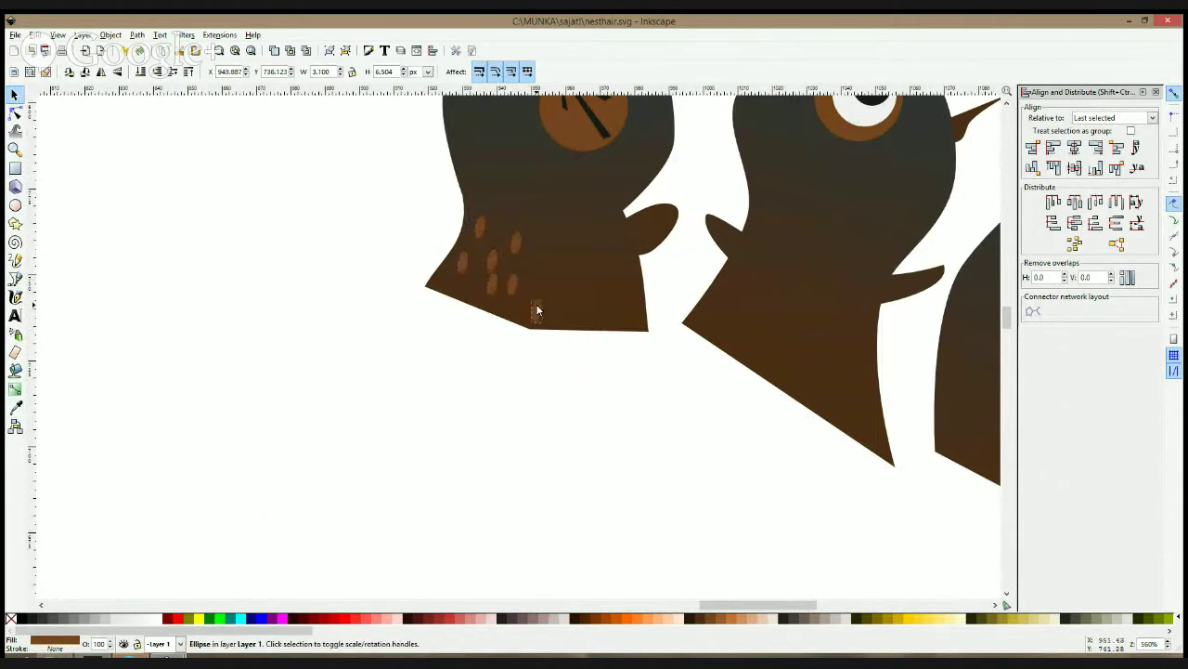
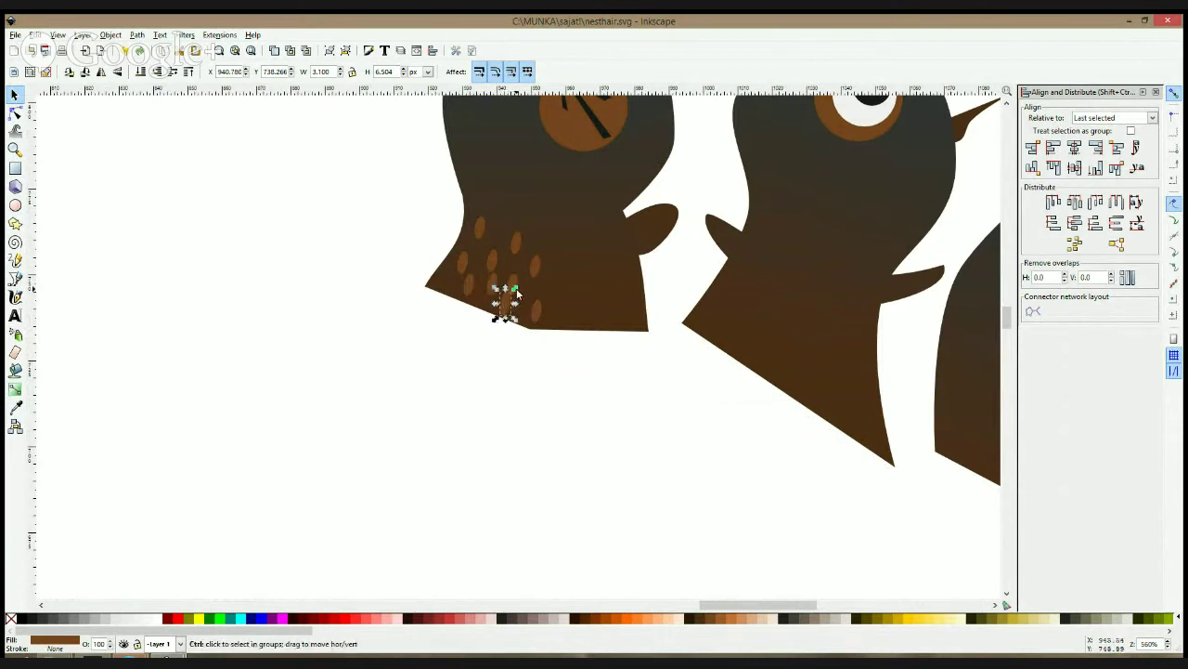
- Vary the sizes of the first nestling's neck speckles, shrinking the outer and lower ones and enlarging central ones
{"action": "left_click_drag", "start_coordinate": [510, 295], "coordinate": [512, 287]}
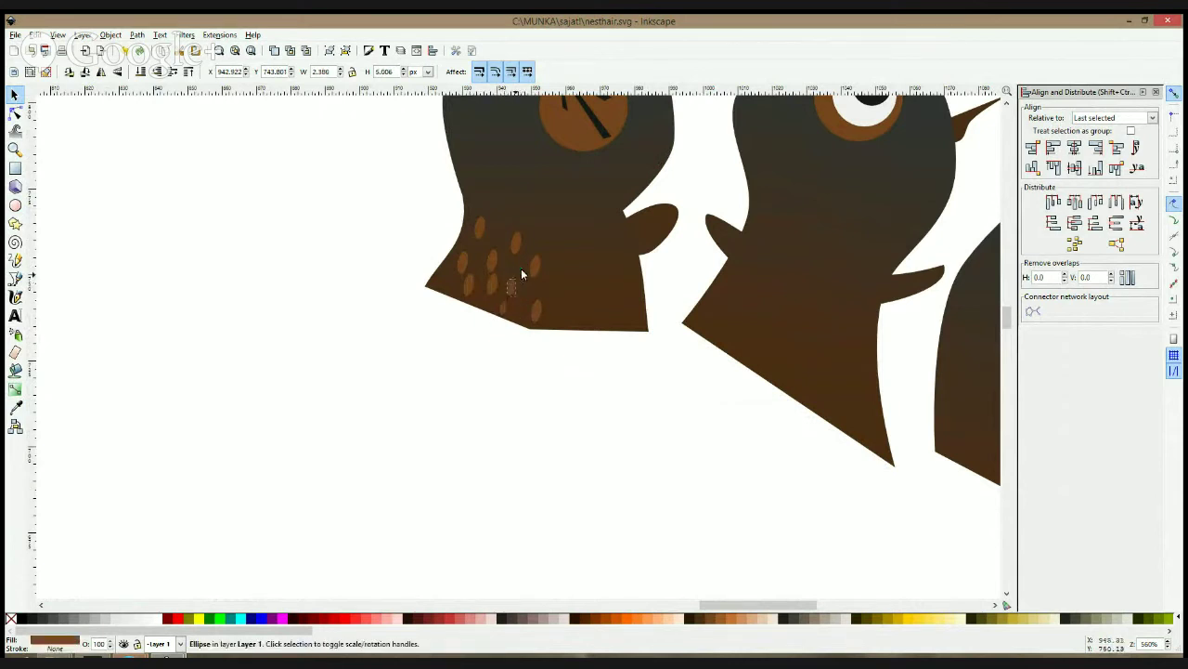
{"action": "left_click", "coordinate": [533, 266]}
{"action": "left_click", "coordinate": [536, 312]}
{"action": "left_click", "coordinate": [491, 283]}
{"action": "left_click_drag", "start_coordinate": [504, 270], "coordinate": [487, 220]}
{"action": "left_click", "coordinate": [482, 223]}
{"action": "left_click", "coordinate": [482, 223]}
- Rotate the first nestling's rightmost upper speckle and the small one below its centre to vary their tilt
{"action": "left_click", "coordinate": [533, 276]}
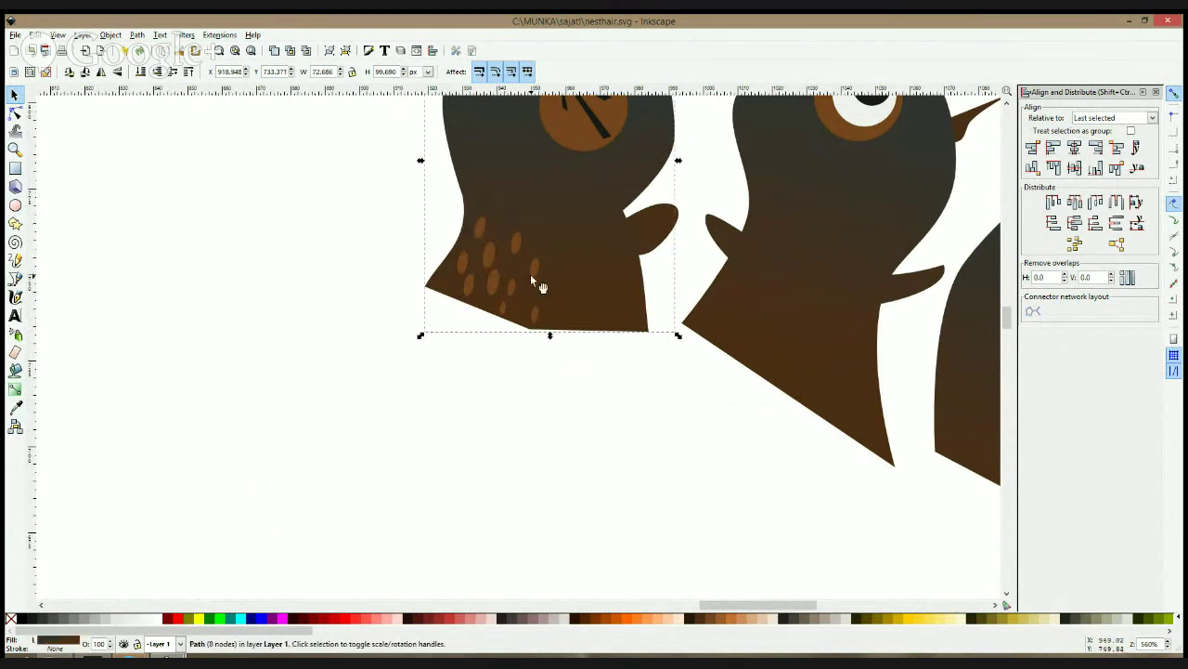
{"action": "left_click", "coordinate": [536, 269]}
{"action": "left_click", "coordinate": [537, 268]}
{"action": "left_click_drag", "start_coordinate": [528, 253], "coordinate": [521, 254]}
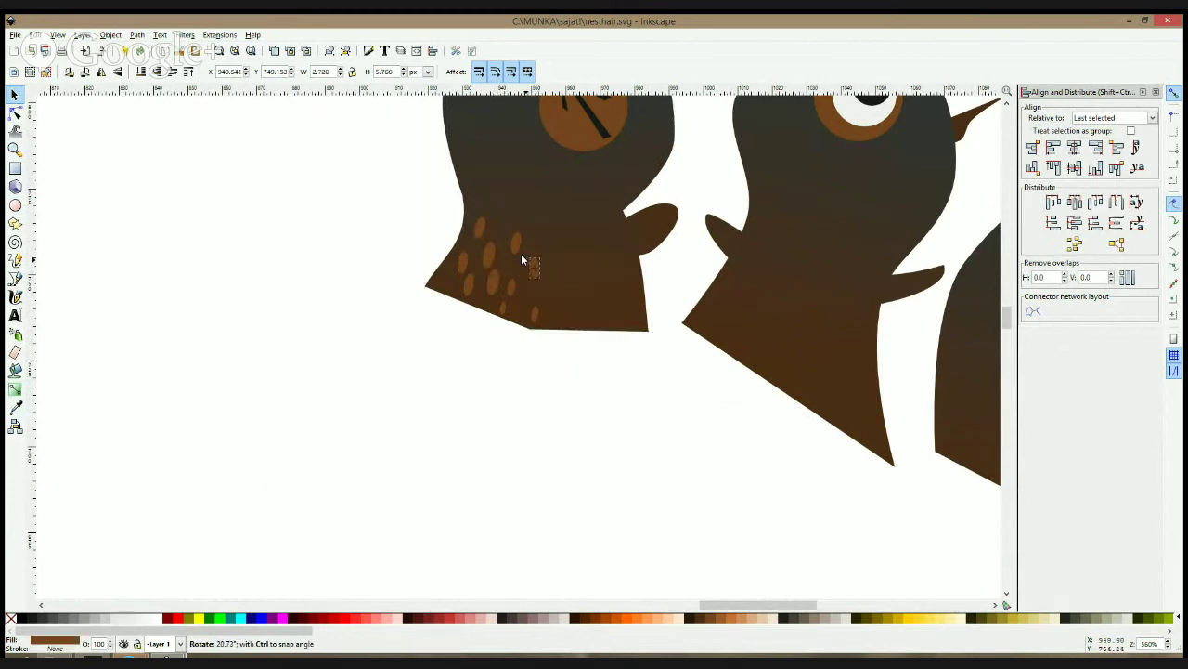
{"action": "left_click", "coordinate": [515, 292]}
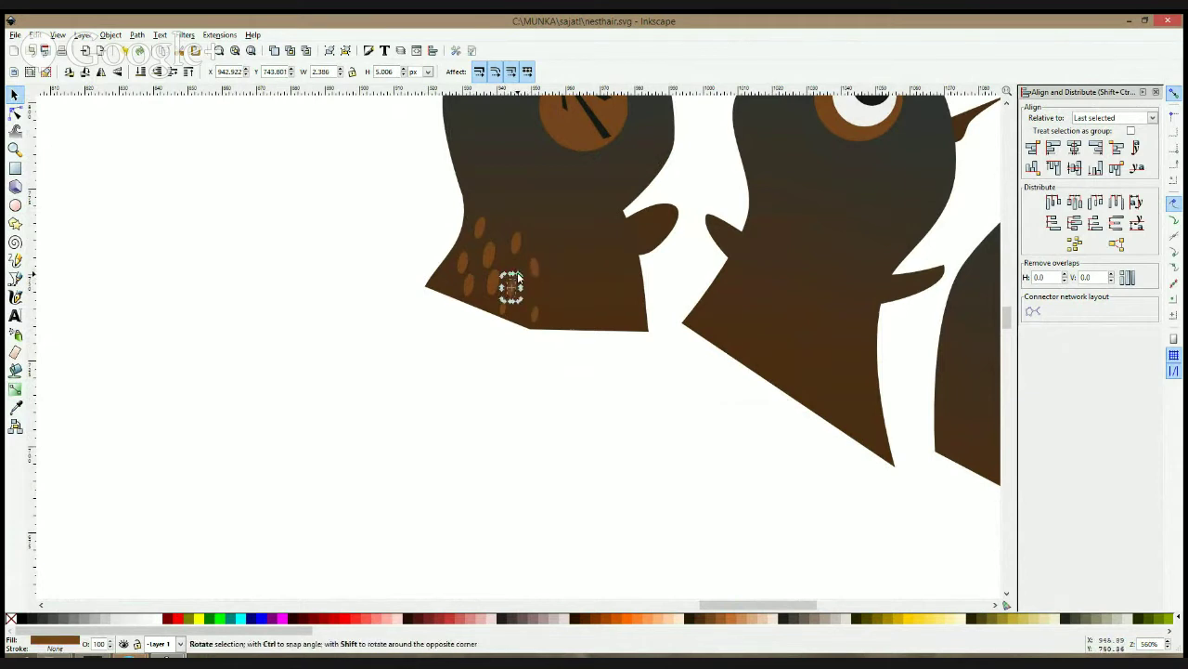
{"action": "left_click_drag", "start_coordinate": [517, 273], "coordinate": [517, 271]}
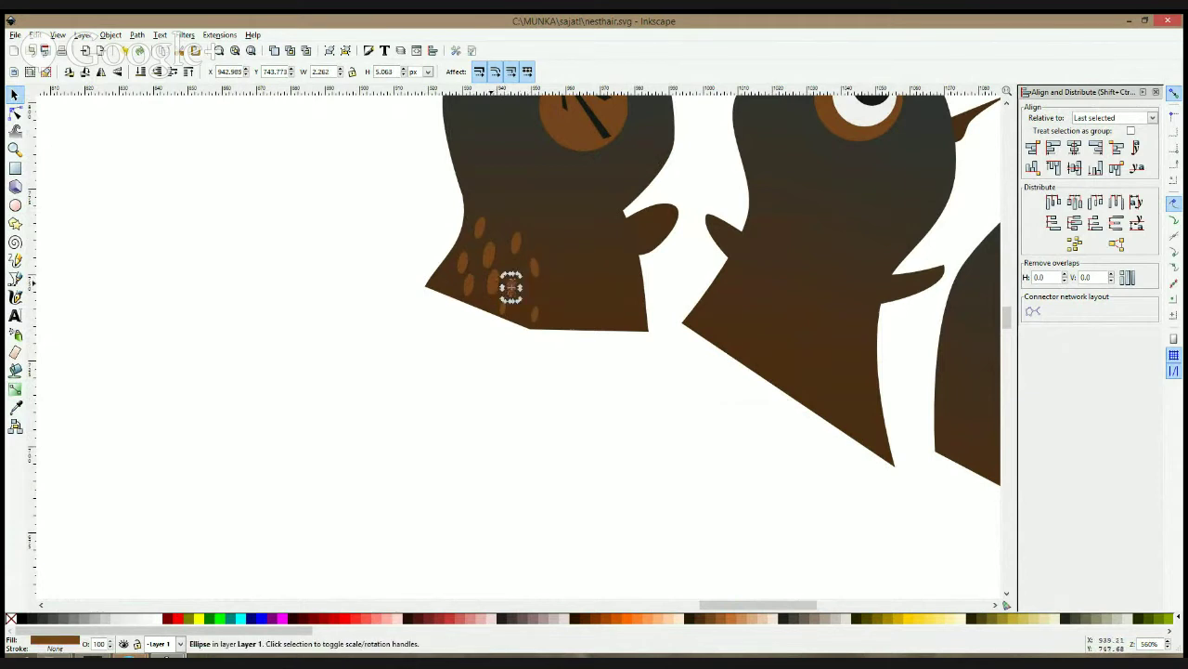
- Shrink the speckle at the neck's outer edge and place a copy about 2 by 4.3 px near the body's pointed corner
{"action": "left_click", "coordinate": [494, 282]}
{"action": "left_click", "coordinate": [463, 265]}
{"action": "left_click", "coordinate": [464, 263]}
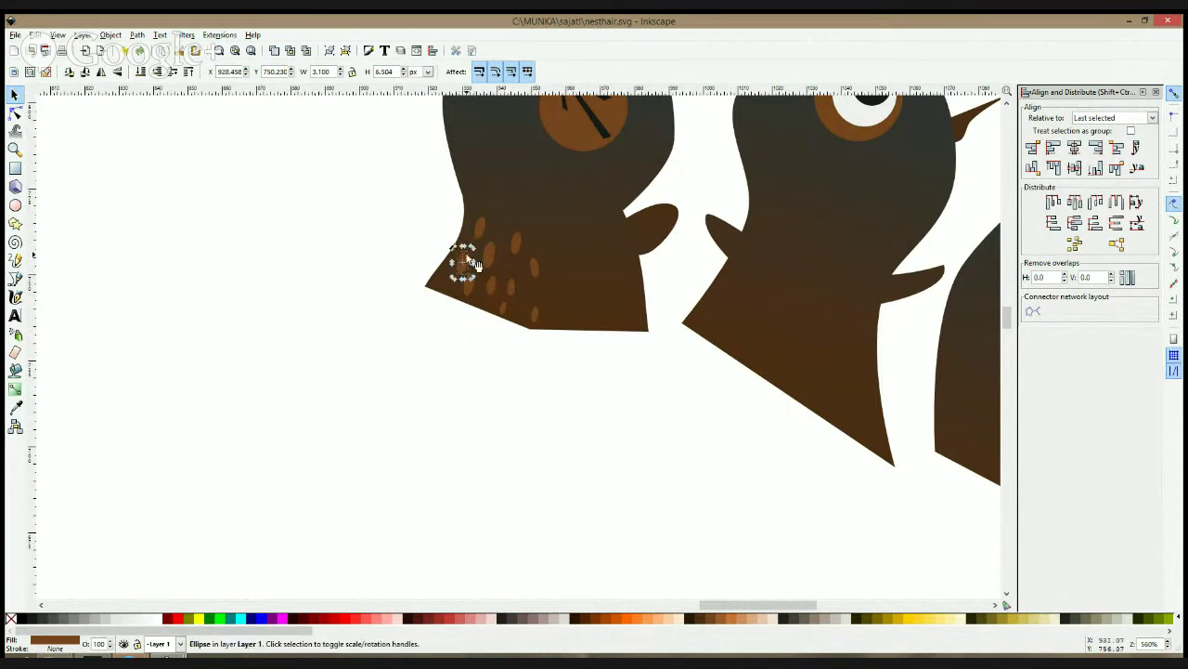
{"action": "left_click", "coordinate": [464, 263]}
{"action": "left_click_drag", "start_coordinate": [473, 249], "coordinate": [467, 257]}
{"action": "left_click", "coordinate": [494, 330]}
{"action": "left_click", "coordinate": [466, 262]}
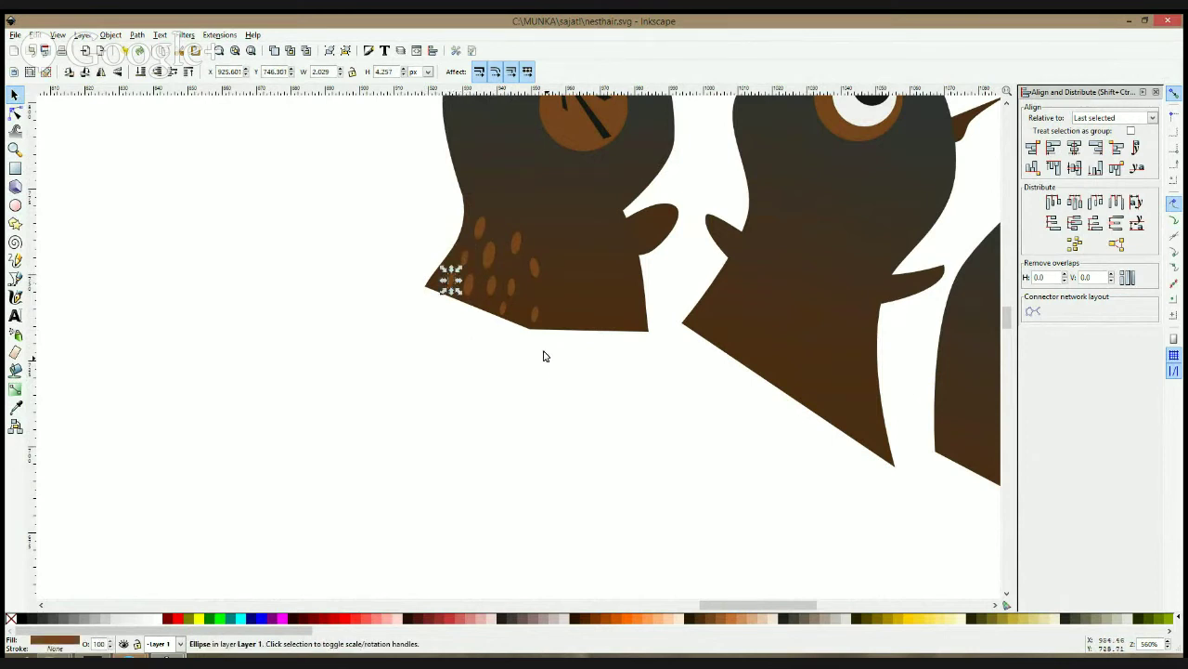
- Group the first nestling's neck speckles and try a fading linear gradient across the whole group
{"action": "left_click_drag", "start_coordinate": [554, 368], "coordinate": [414, 189]}
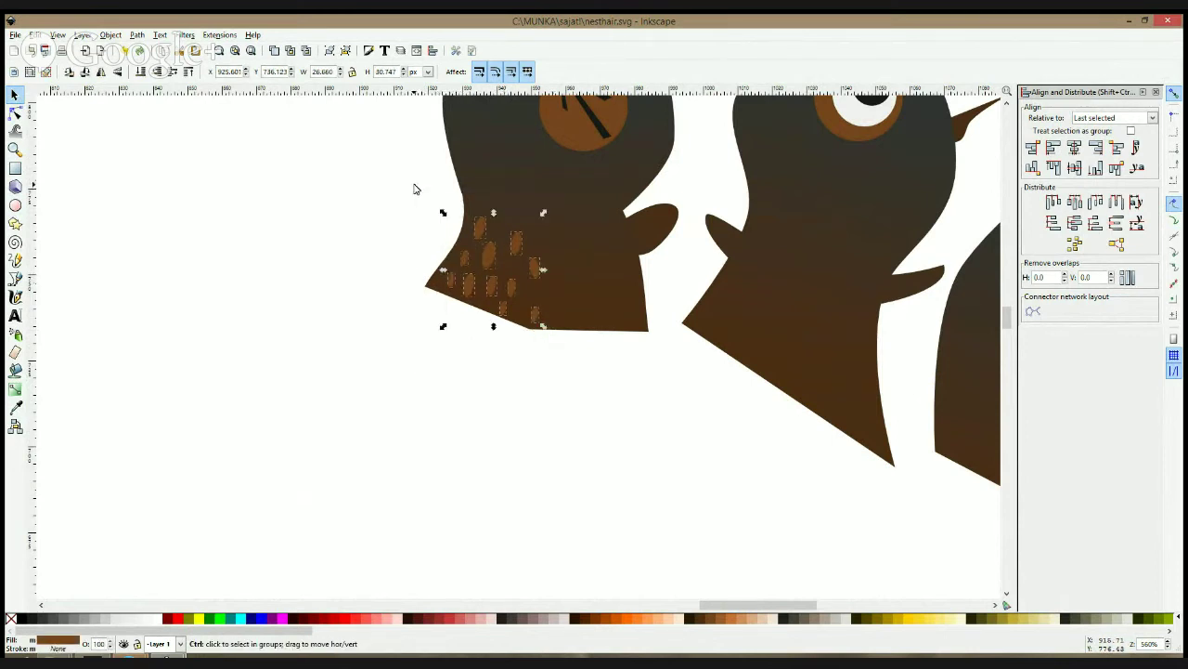
{"action": "key", "text": "ctrl+g"}
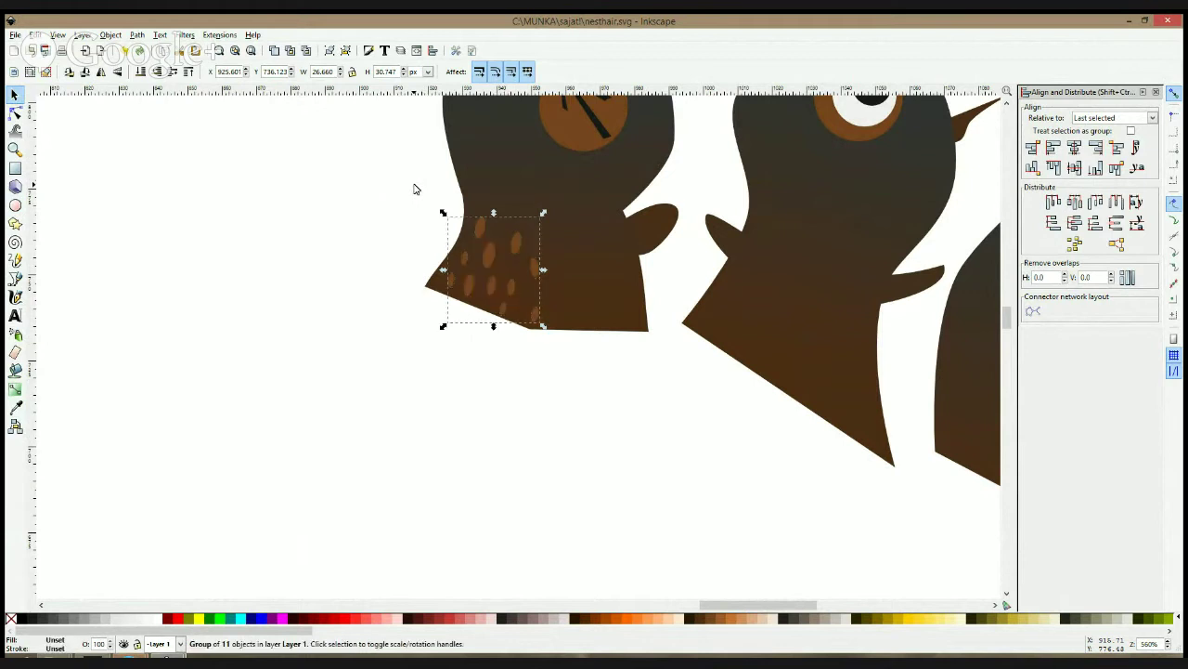
{"action": "left_click", "coordinate": [10, 392]}
{"action": "left_click_drag", "start_coordinate": [492, 256], "coordinate": [480, 300]}
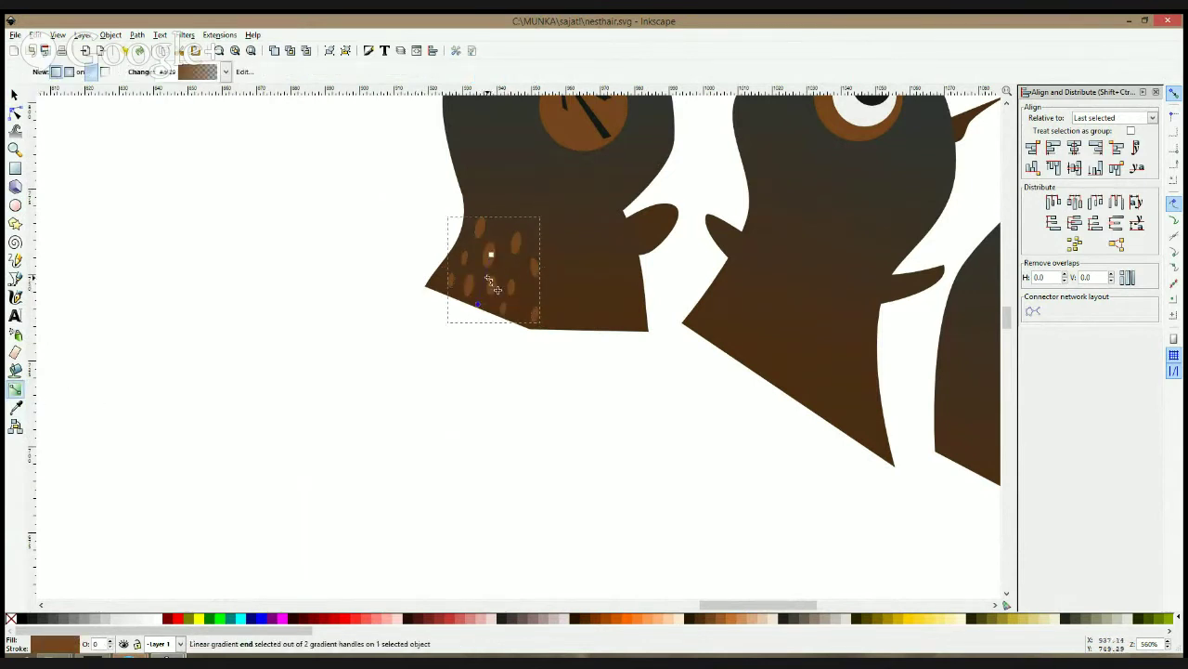
{"action": "key", "text": "ctrl+z"}
{"action": "key", "text": "ctrl+shift+g"}
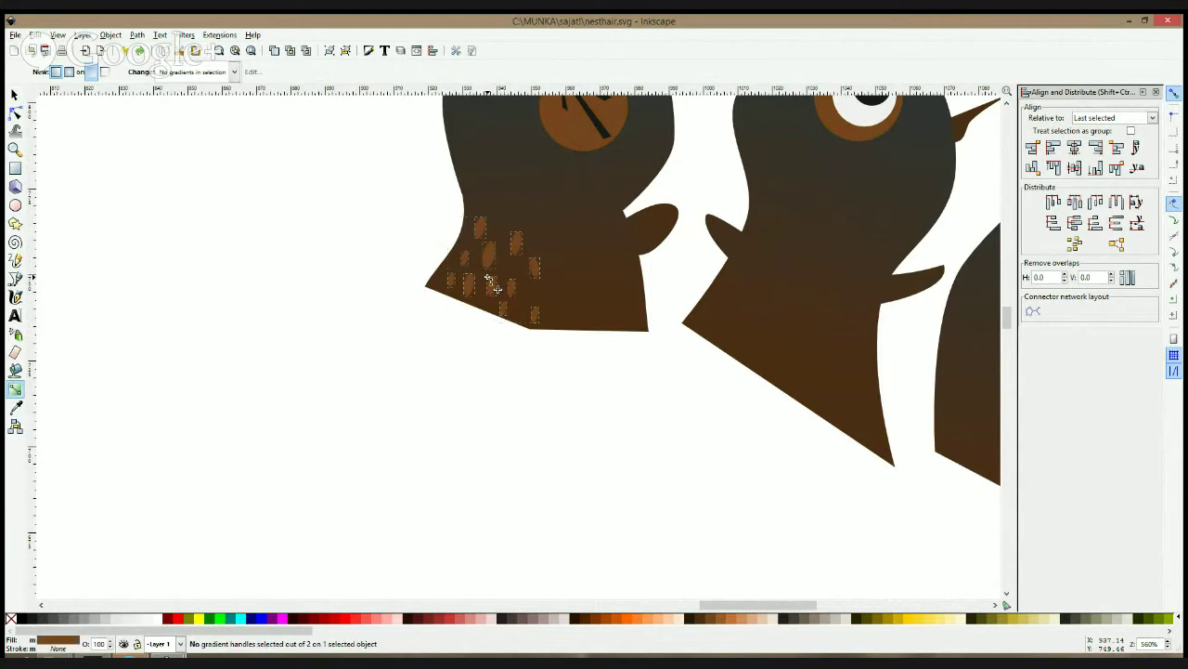
- Run one shared linear gradient down the first nestling's neck speckles and sample the dark body colour for its lower end stop
{"action": "left_click_drag", "start_coordinate": [492, 257], "coordinate": [481, 310]}
{"action": "left_click", "coordinate": [15, 408]}
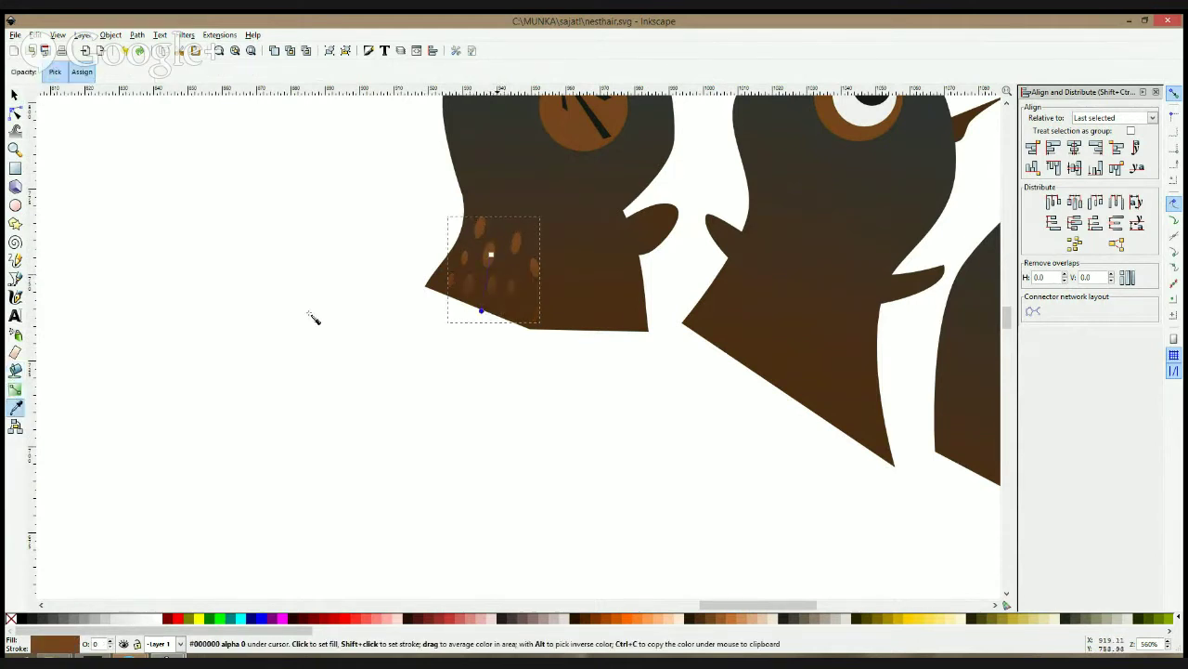
{"action": "left_click", "coordinate": [530, 202]}
{"action": "key", "text": "space"}
{"action": "key", "text": "Escape"}
- Draw a narrow two-pointed feather tuft, about 5 by 24 px, along the left edge of the first nestling's head
{"action": "scroll", "coordinate": [558, 299], "scroll_direction": "down", "scroll_amount": 3}
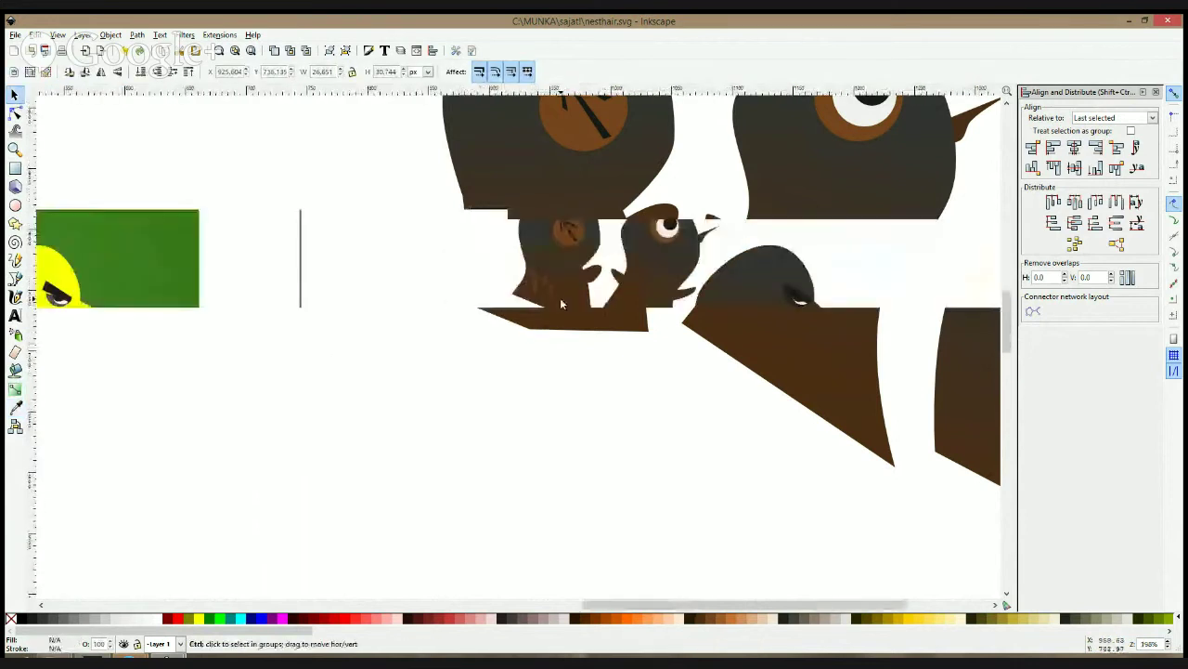
{"action": "scroll", "coordinate": [597, 257], "scroll_direction": "up", "scroll_amount": 2}
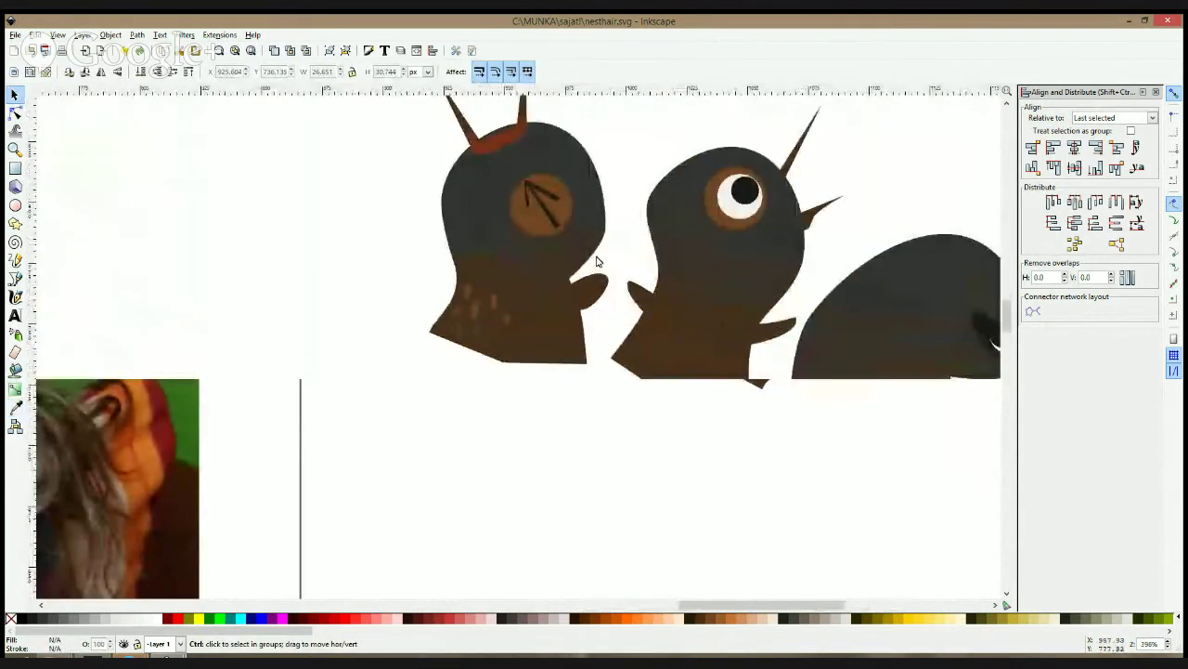
{"action": "left_click", "coordinate": [16, 278]}
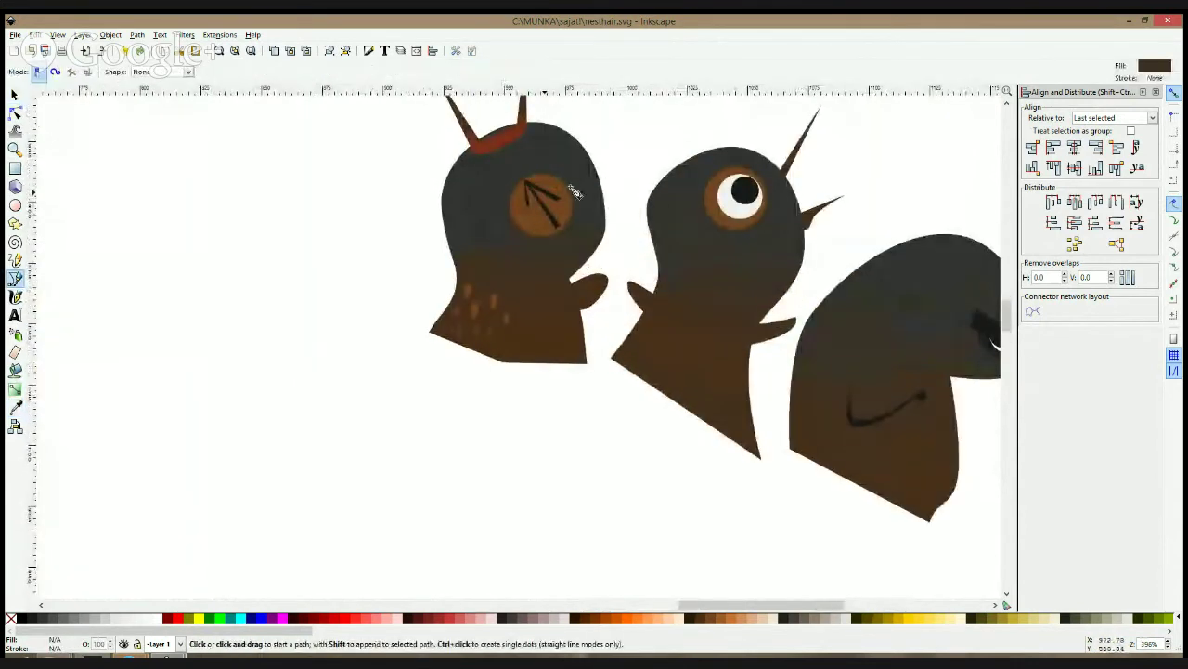
{"action": "scroll", "coordinate": [450, 206], "scroll_direction": "up", "scroll_amount": 2}
{"action": "left_click", "coordinate": [438, 197]}
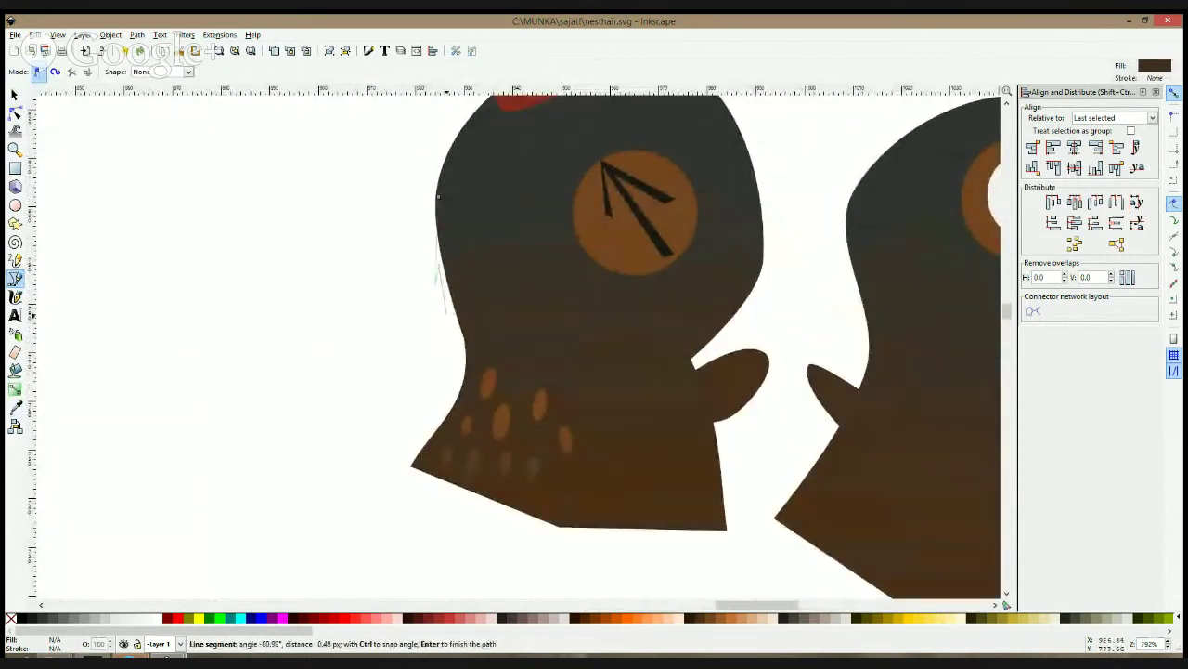
{"action": "left_click", "coordinate": [448, 313]}
{"action": "left_click", "coordinate": [452, 286]}
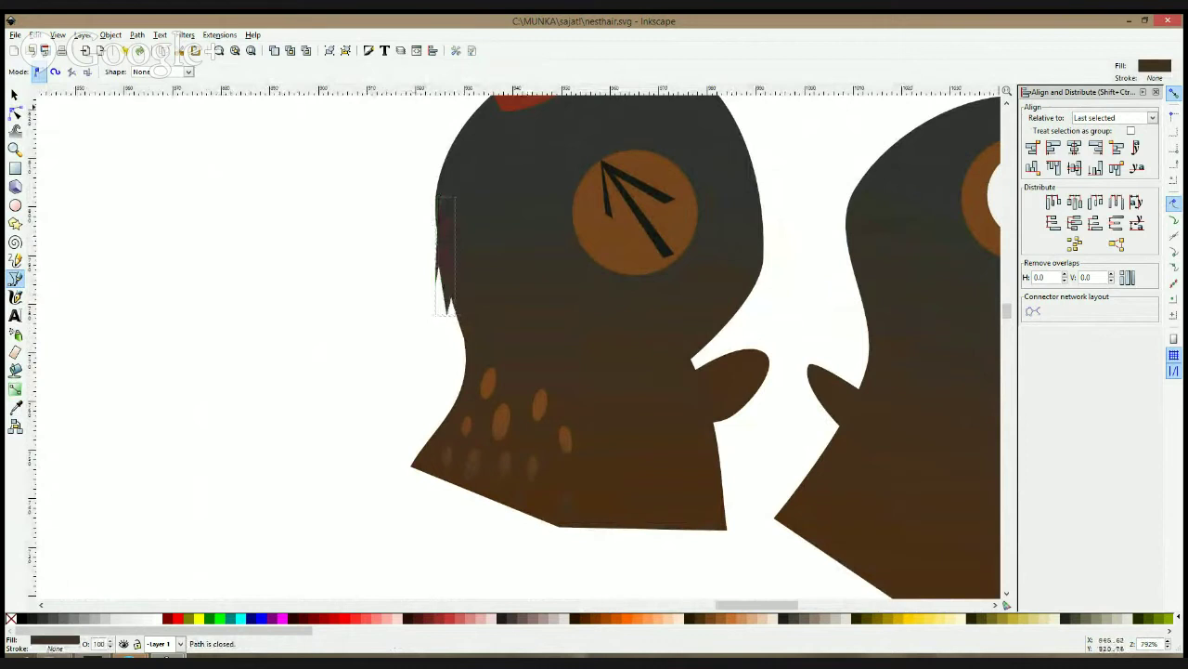
- Pull the narrow tuft's outer tip further out and bend its straight edges into curves
{"action": "left_click", "coordinate": [15, 112]}
{"action": "left_click_drag", "start_coordinate": [436, 281], "coordinate": [438, 256]}
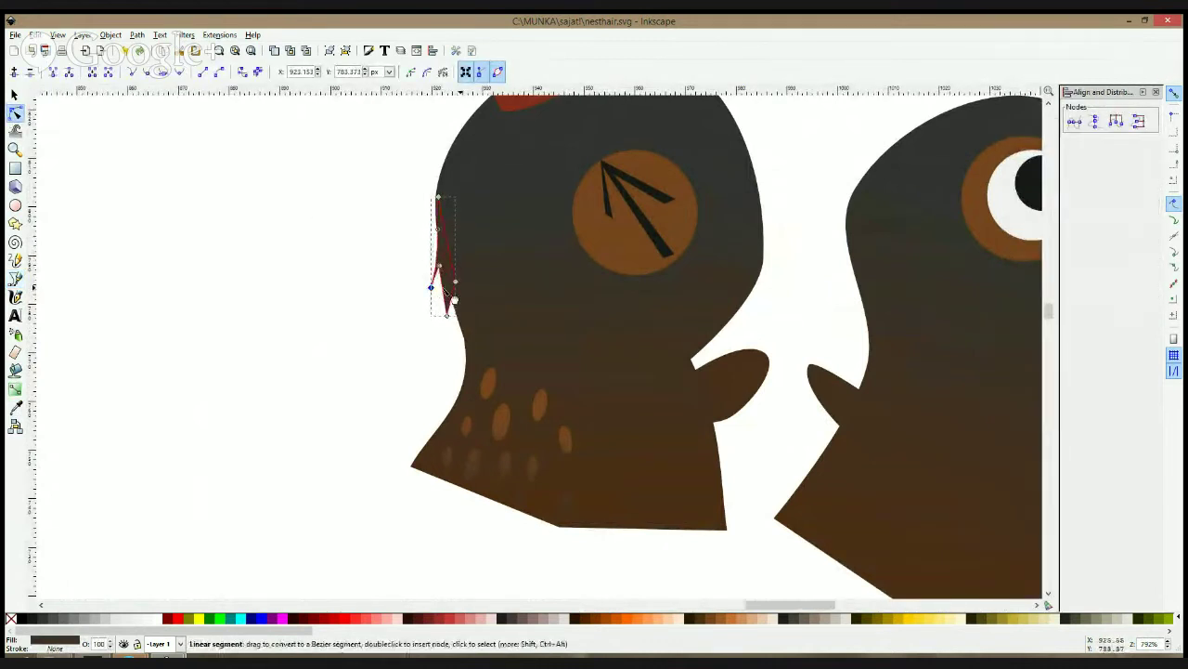
{"action": "left_click_drag", "start_coordinate": [453, 299], "coordinate": [462, 312]}
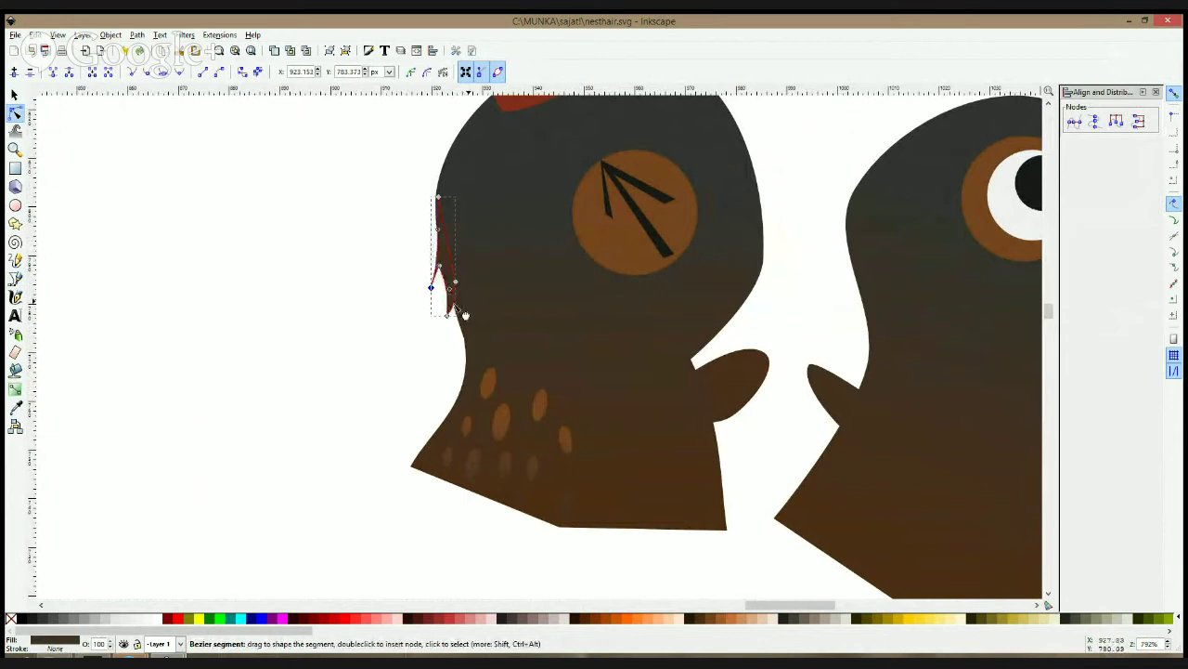
- Fill the narrow tuft with the dark colour sampled from the first nestling's head
{"action": "key", "text": "F1"}
{"action": "left_click", "coordinate": [466, 277]}
{"action": "left_click", "coordinate": [448, 275]}
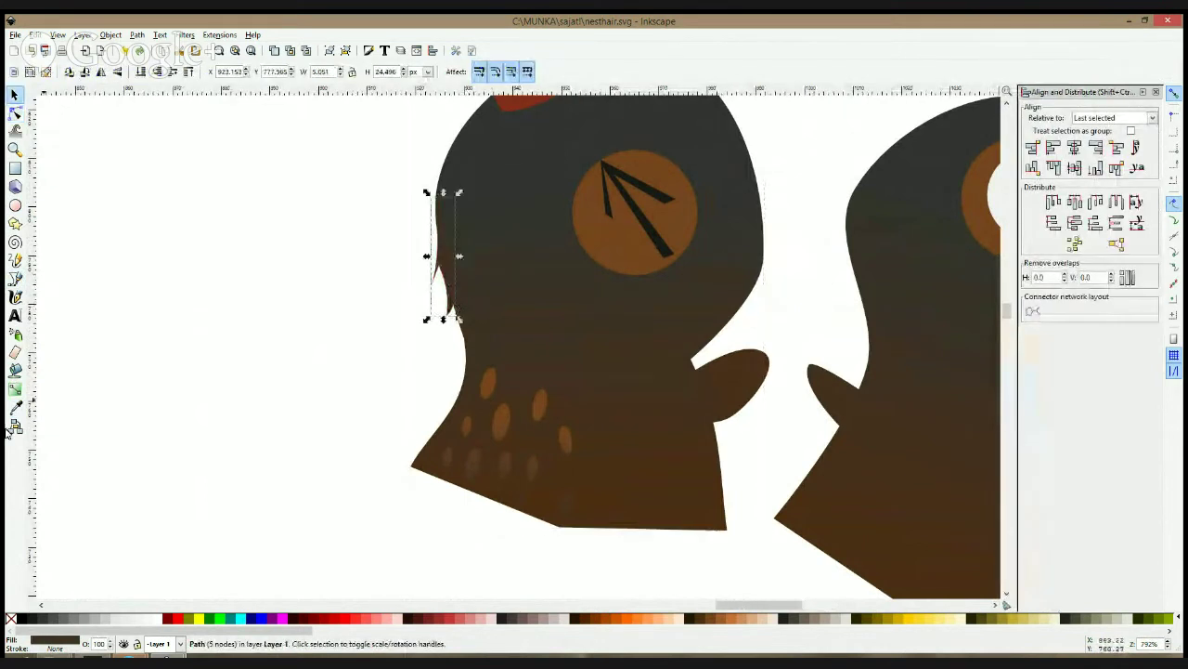
{"action": "left_click", "coordinate": [15, 407]}
{"action": "left_click", "coordinate": [517, 263]}
{"action": "key", "text": "F1"}
{"action": "key", "text": "Escape"}
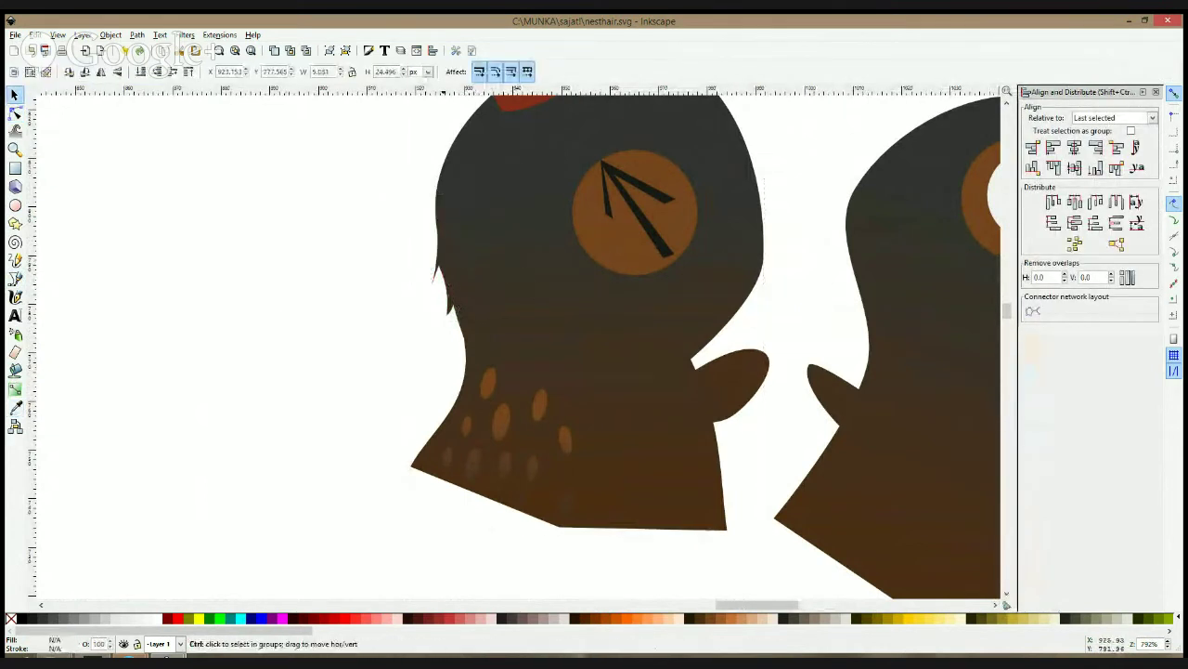
- Draw a spiky three-pointed feather tuft, about 18 by 18 px, on the upper right of the first nestling's head
{"action": "scroll", "coordinate": [424, 272], "scroll_direction": "down", "scroll_amount": 2}
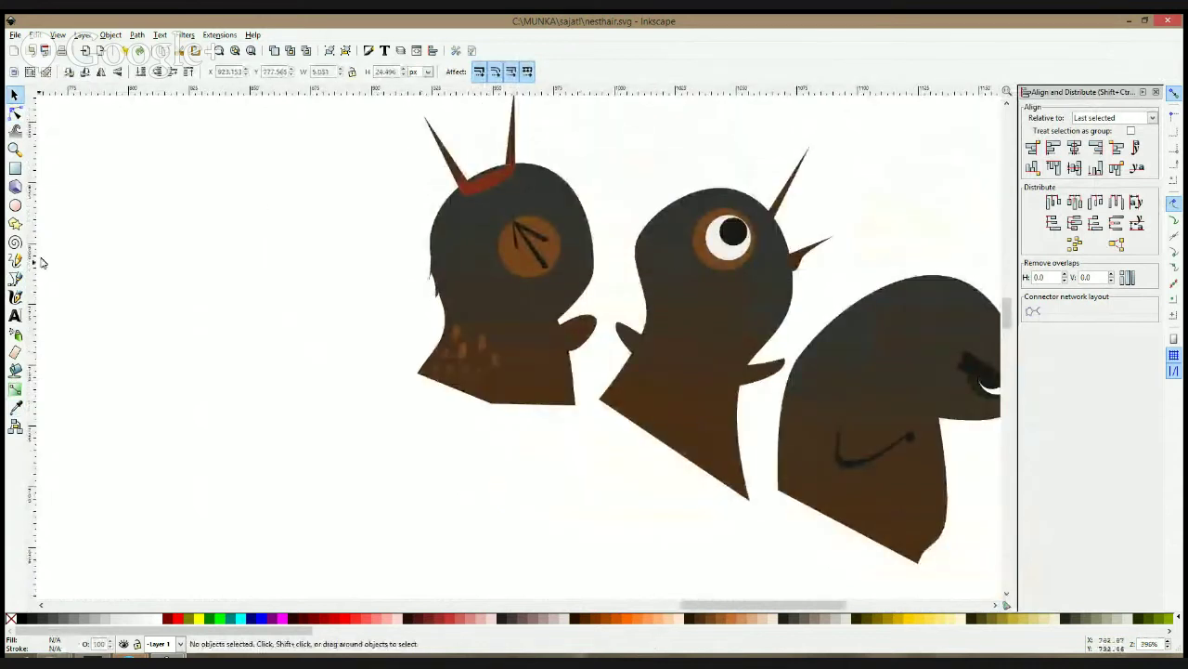
{"action": "left_click", "coordinate": [15, 278]}
{"action": "scroll", "coordinate": [583, 193], "scroll_direction": "up", "scroll_amount": 1}
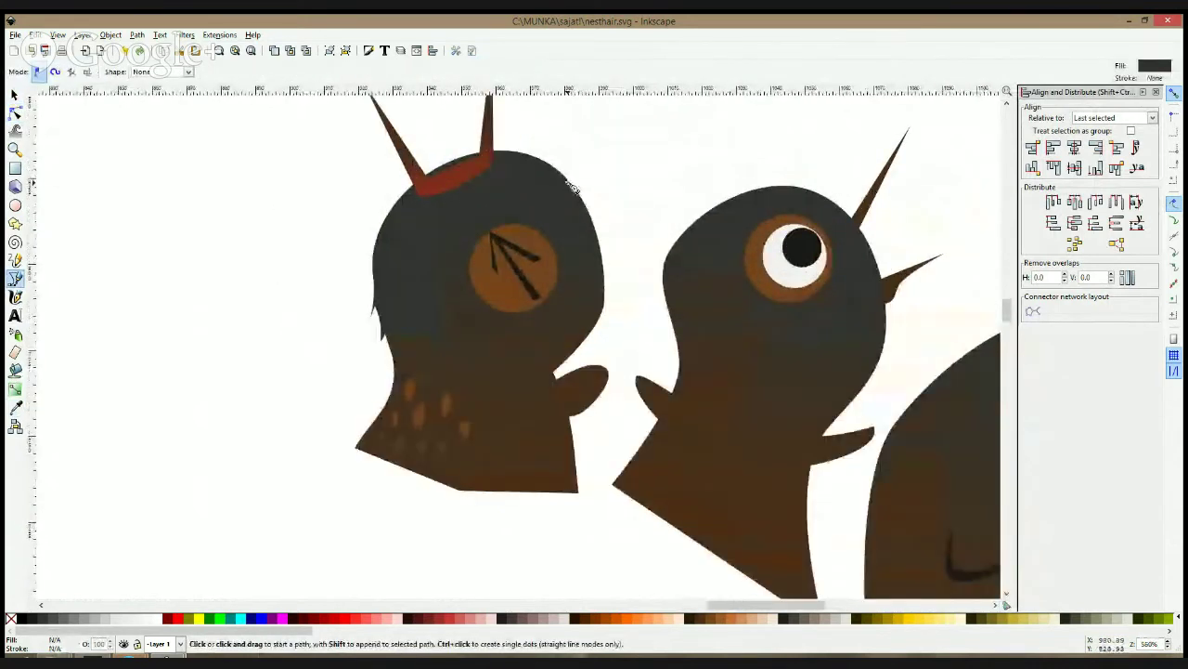
{"action": "left_click", "coordinate": [568, 179]}
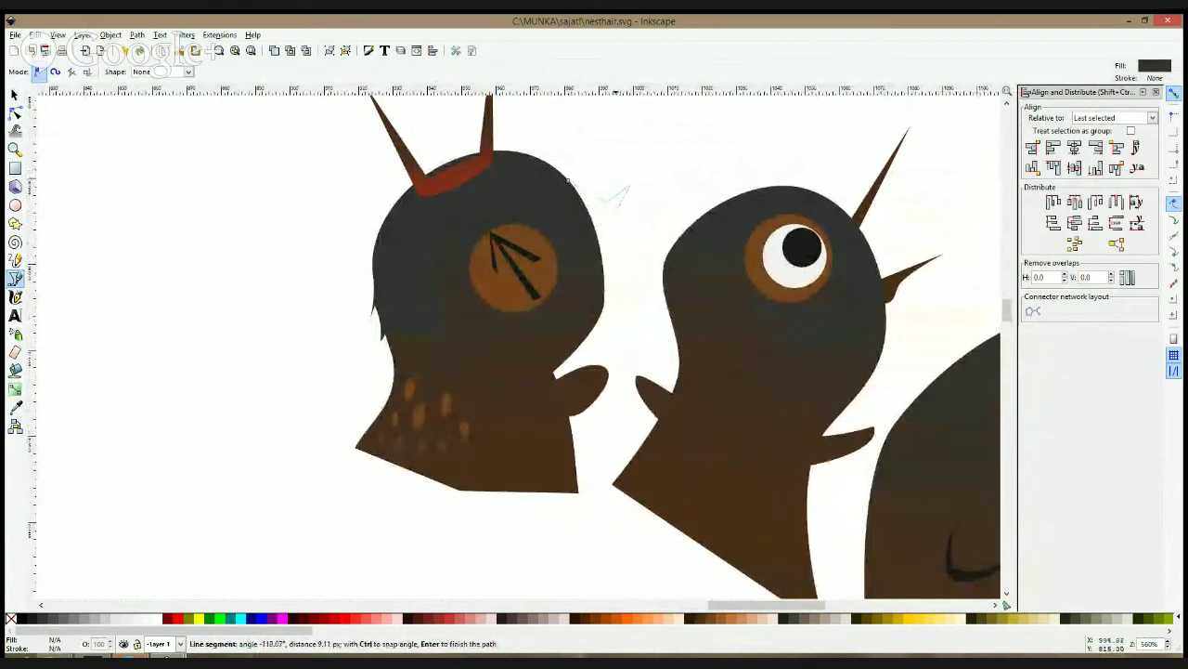
{"action": "left_click", "coordinate": [616, 212]}
{"action": "left_click", "coordinate": [589, 208]}
{"action": "left_click", "coordinate": [626, 220]}
{"action": "left_click", "coordinate": [603, 224]}
{"action": "left_click", "coordinate": [608, 238]}
{"action": "left_click", "coordinate": [589, 232]}
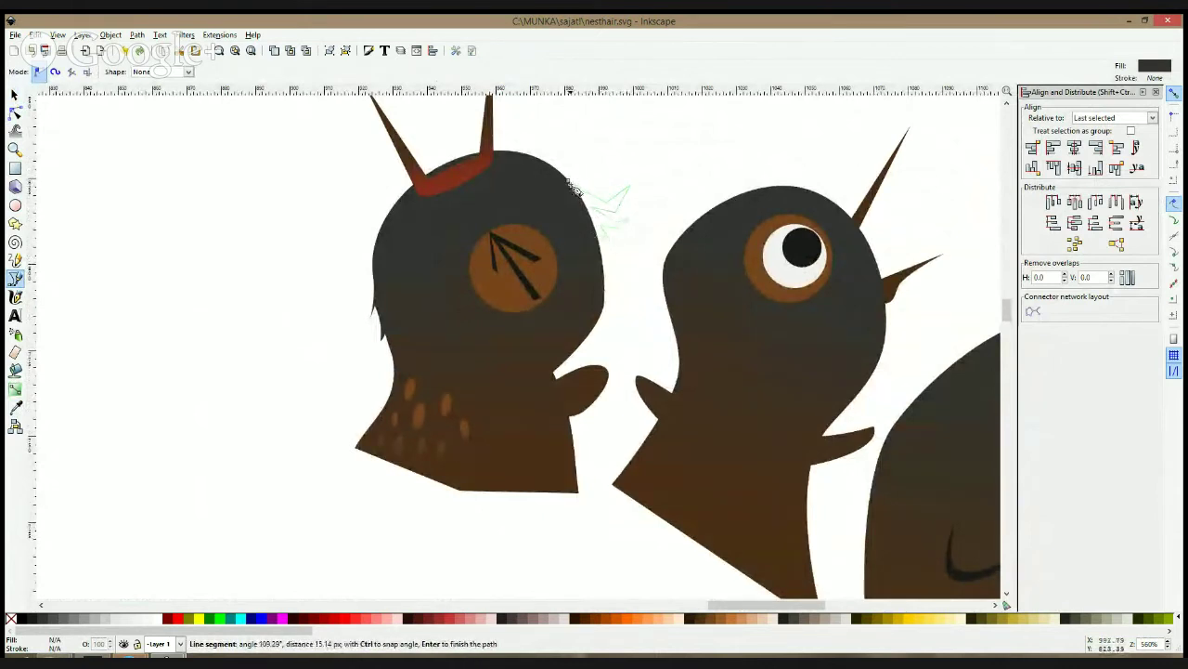
{"action": "left_click", "coordinate": [572, 183]}
- Curve the three-pointed tuft's strands into flicked-up feathers and match its fill to the head colour
{"action": "left_click", "coordinate": [17, 112]}
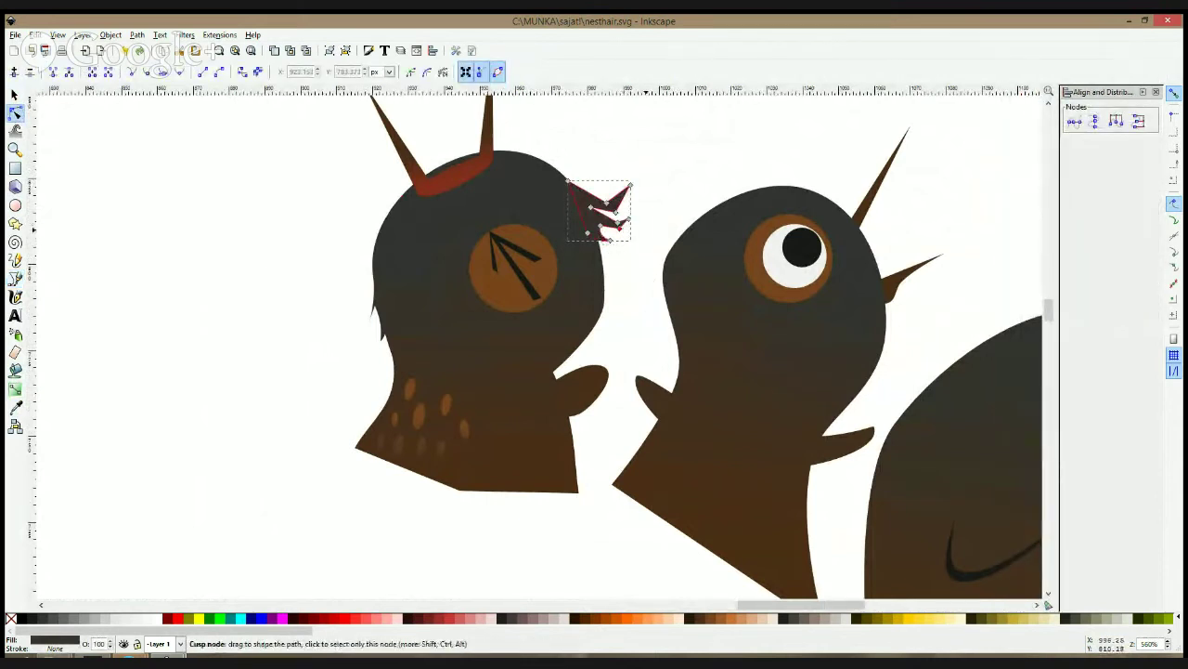
{"action": "left_click", "coordinate": [620, 225], "text": "ctrl"}
{"action": "left_click", "coordinate": [616, 213], "text": "ctrl"}
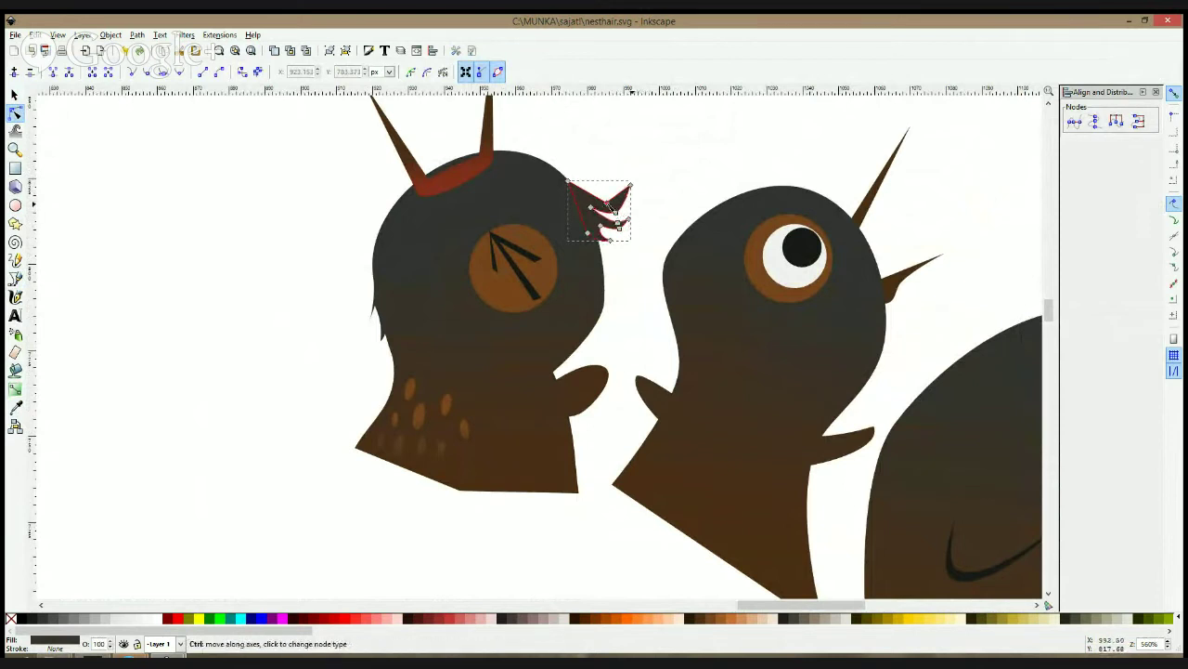
{"action": "left_click_drag", "start_coordinate": [615, 211], "coordinate": [618, 208]}
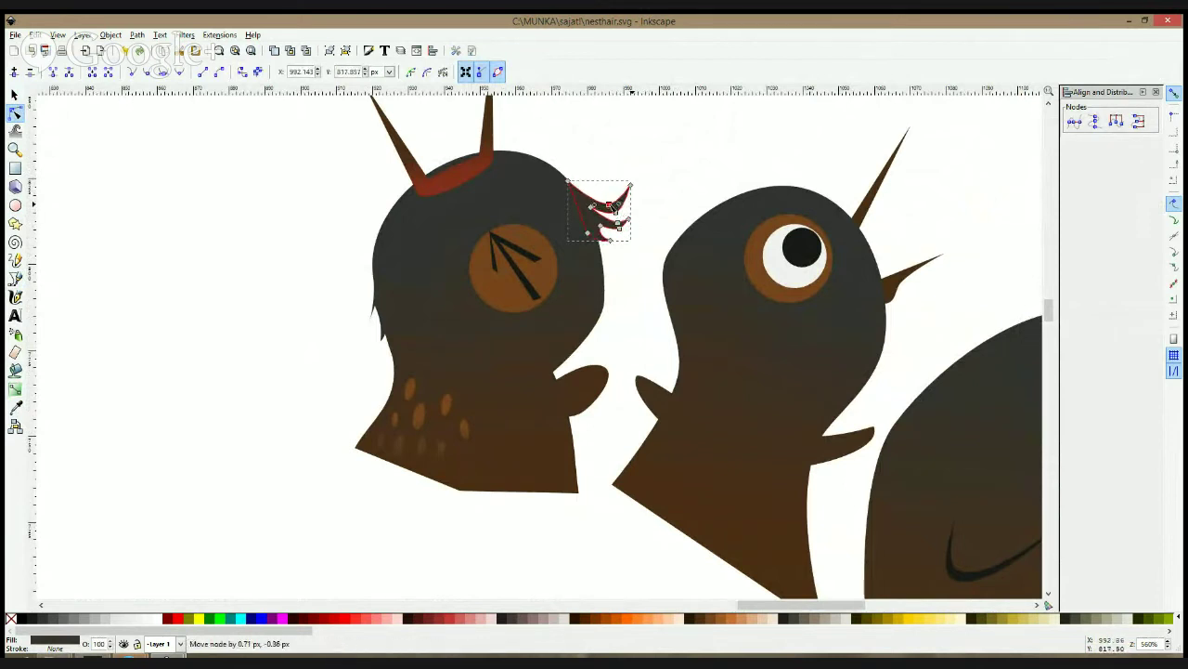
{"action": "key", "text": "s"}
{"action": "left_click", "coordinate": [14, 406]}
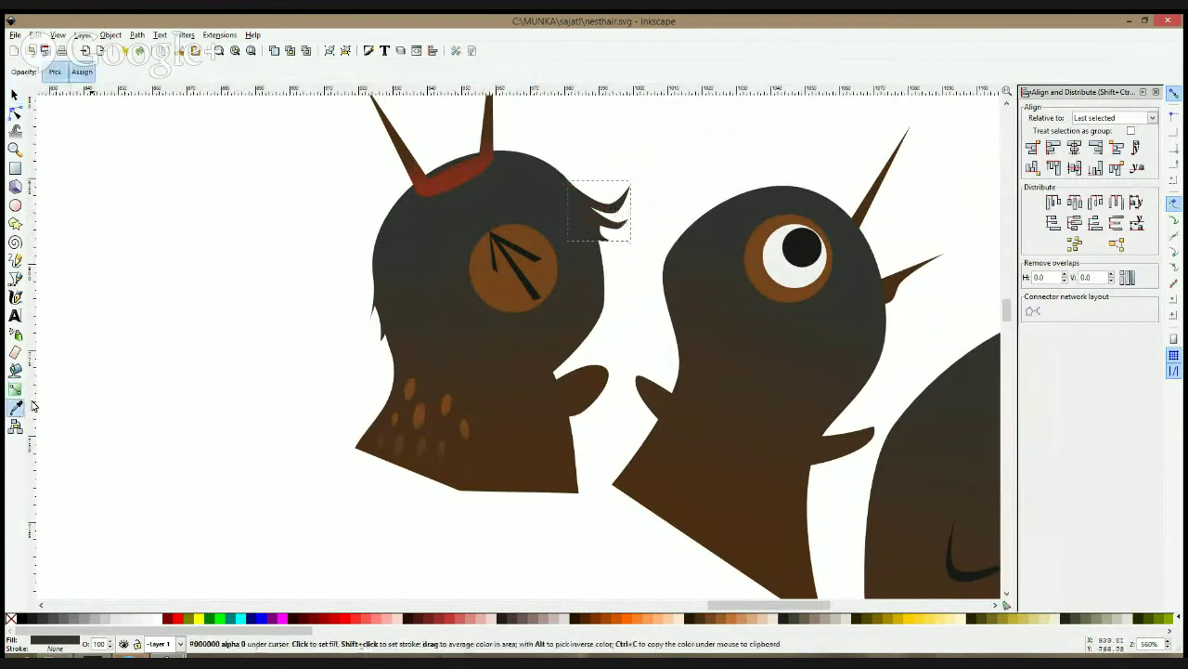
{"action": "key", "text": "s"}
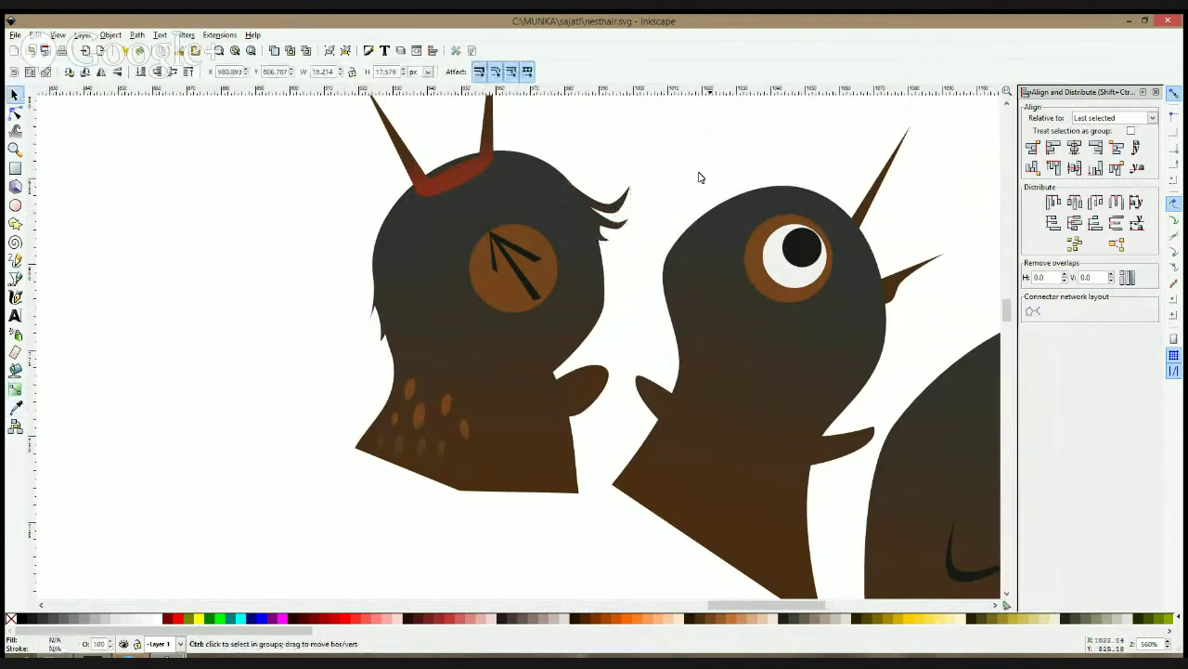
- Draw a jagged three-pointed feather crest, about 36 by 39 px, from the second nestling's crown down the back of its head
{"action": "scroll", "coordinate": [700, 177], "scroll_direction": "down", "scroll_amount": 4}
{"action": "scroll", "coordinate": [798, 181], "scroll_direction": "up", "scroll_amount": 3}
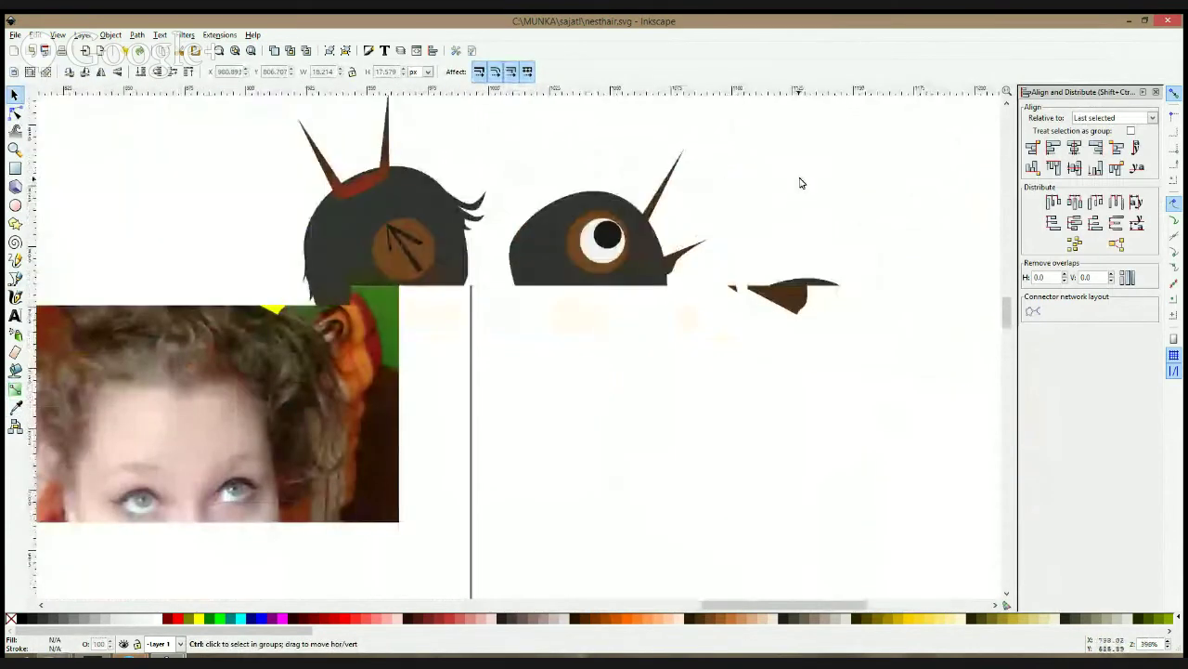
{"action": "left_click", "coordinate": [15, 277]}
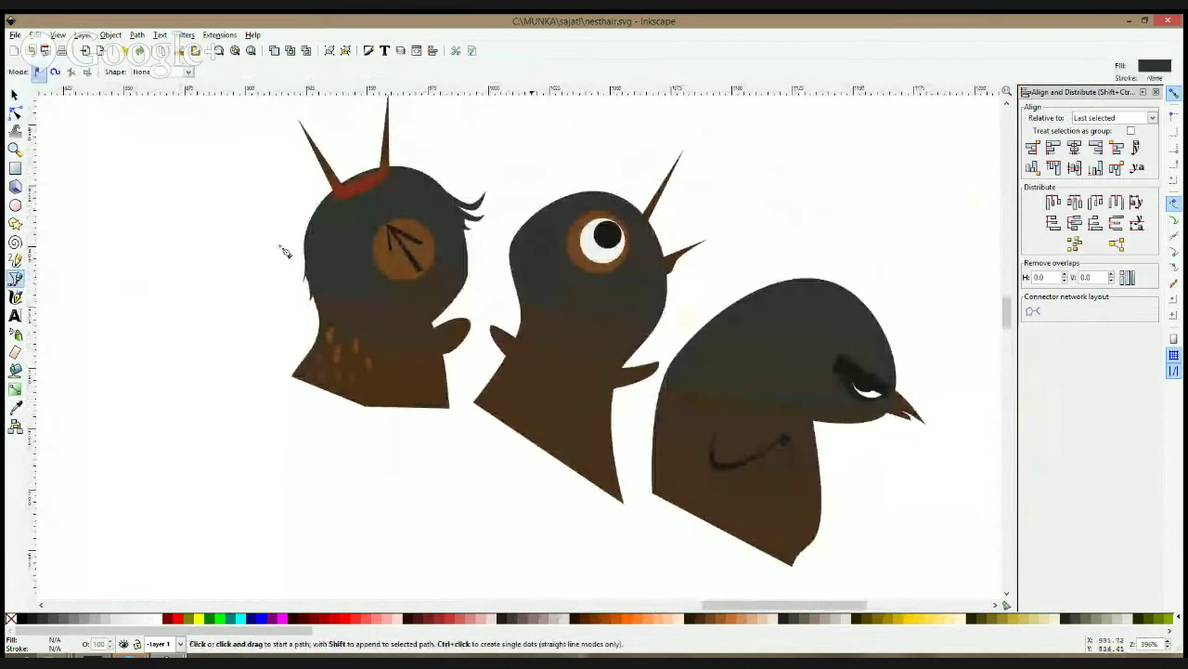
{"action": "left_click", "coordinate": [568, 196]}
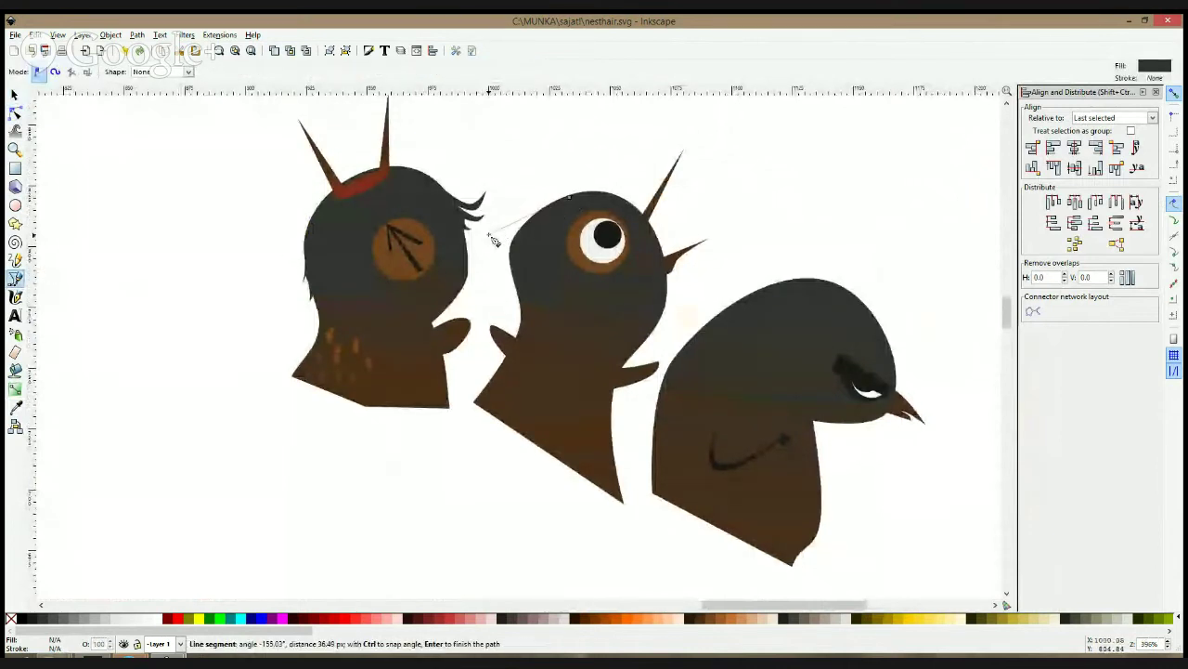
{"action": "left_click", "coordinate": [501, 238]}
{"action": "left_click", "coordinate": [493, 275]}
{"action": "left_click", "coordinate": [507, 248]}
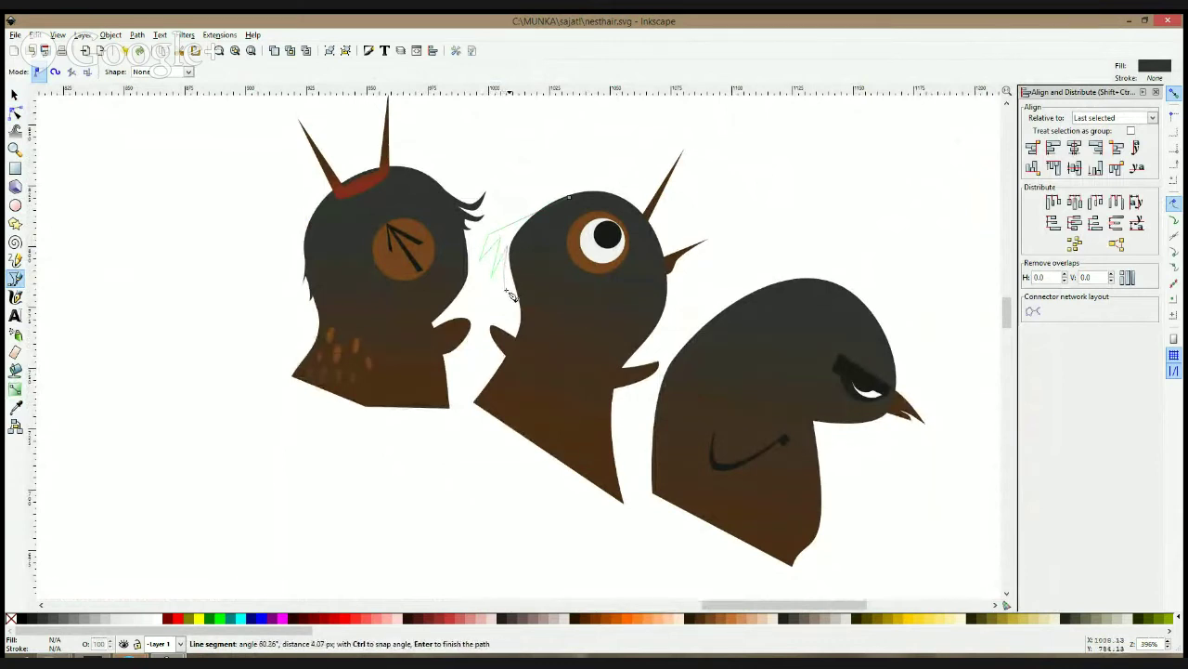
{"action": "left_click", "coordinate": [576, 203]}
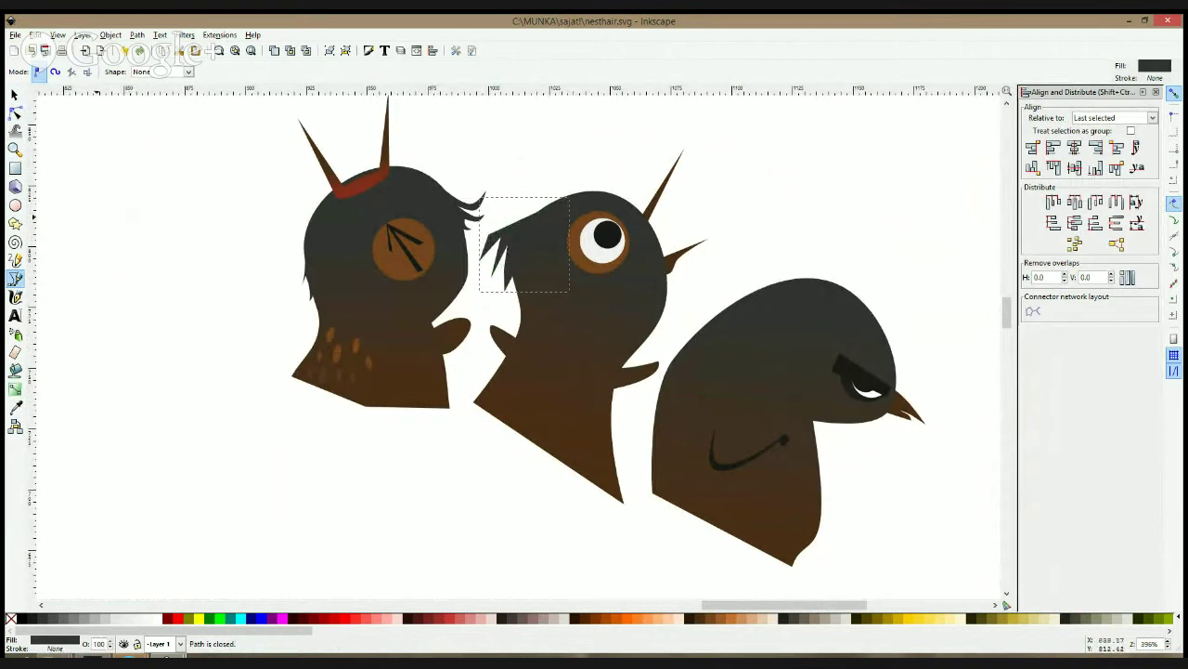
- Bend the second nestling's crest into curved strands and adjust its crown and lower inner nodes to blend with the head
{"action": "left_click", "coordinate": [15, 111]}
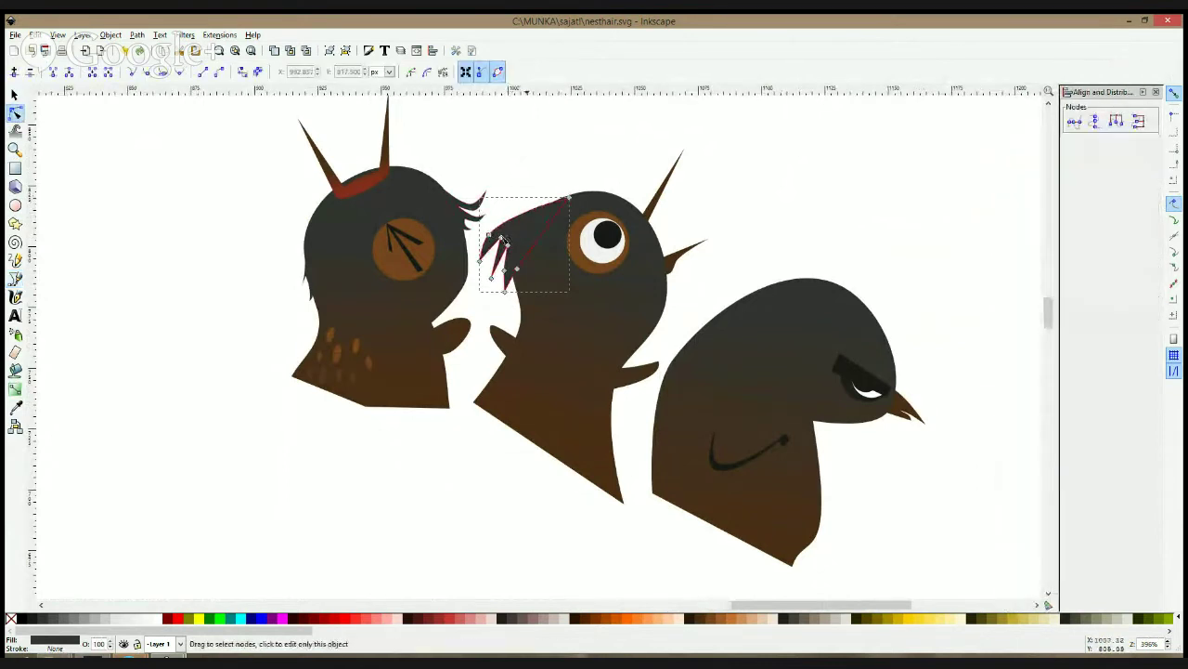
{"action": "left_click", "coordinate": [570, 200]}
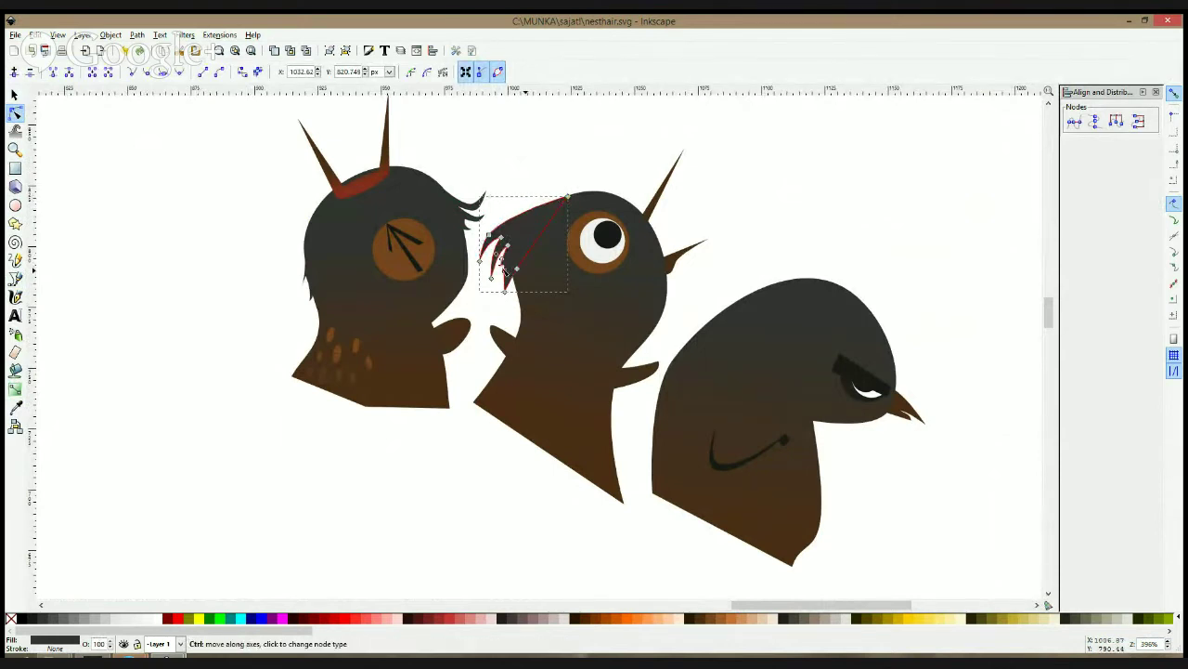
{"action": "left_click", "coordinate": [510, 266]}
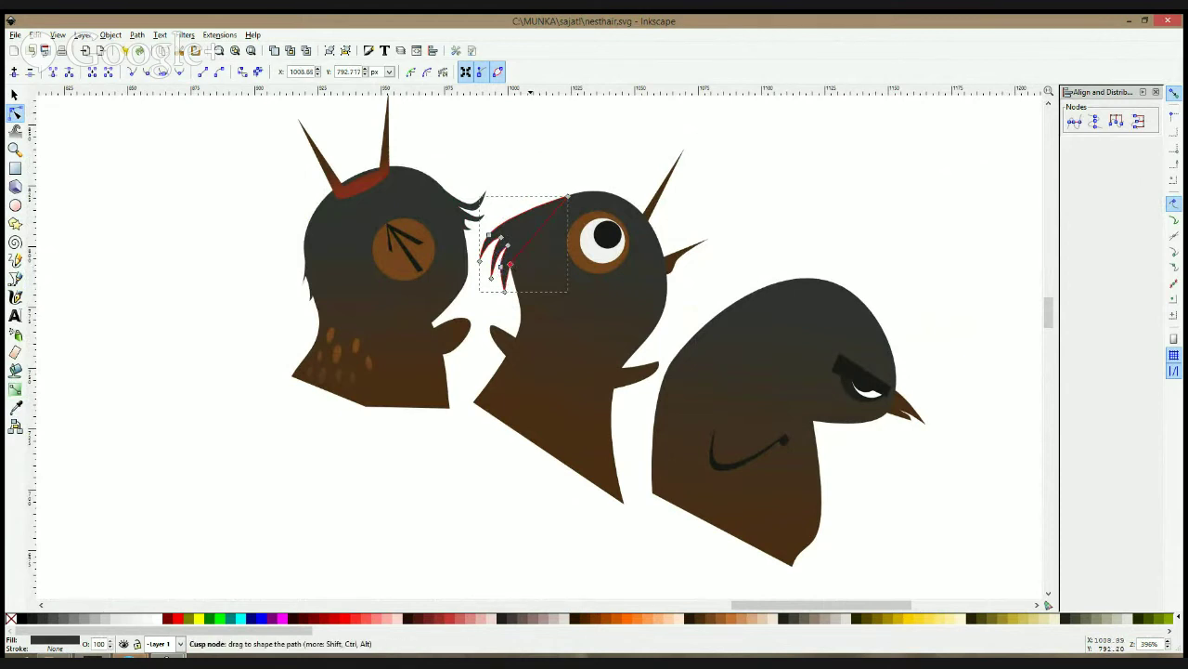
{"action": "key", "text": "F1"}
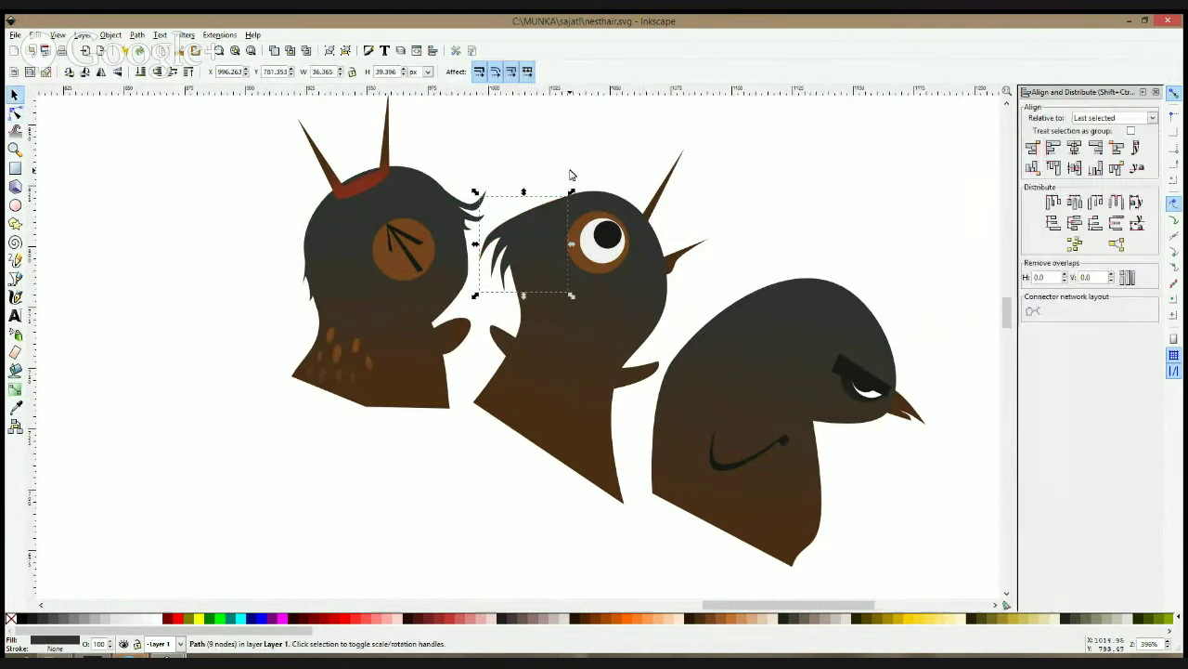
- Unite the feather crest with the second nestling's body into a single path
{"action": "left_click", "coordinate": [571, 175]}
{"action": "left_click", "coordinate": [532, 226]}
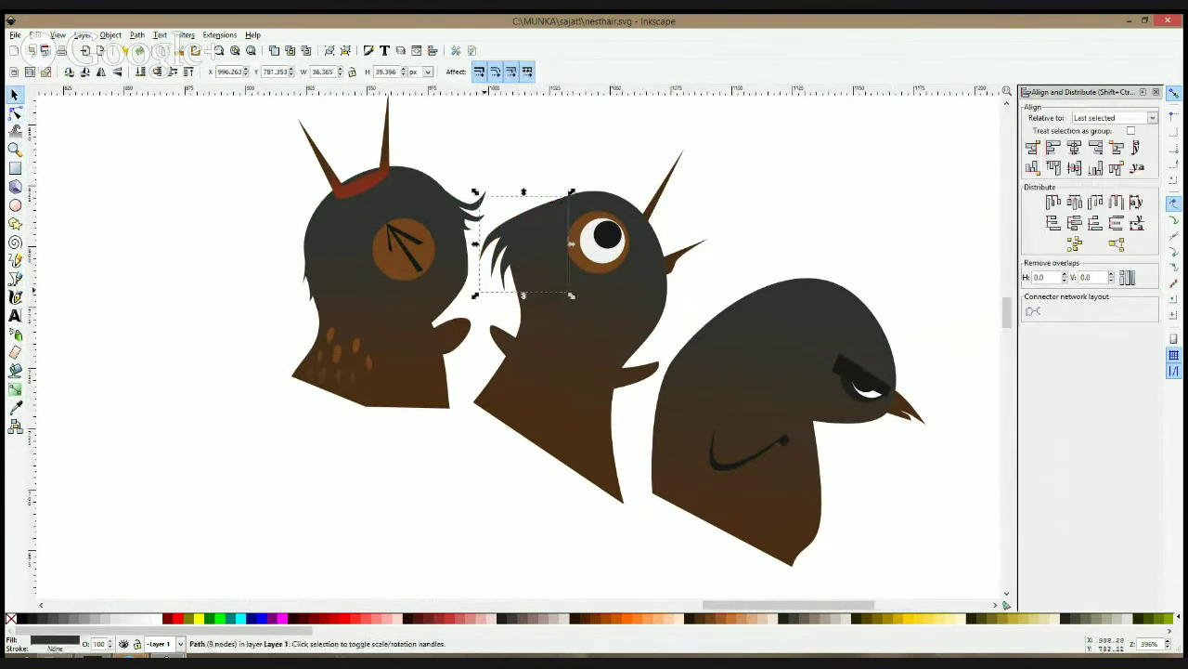
{"action": "left_click", "coordinate": [642, 292], "text": "shift"}
{"action": "key", "text": "ctrl+plus"}
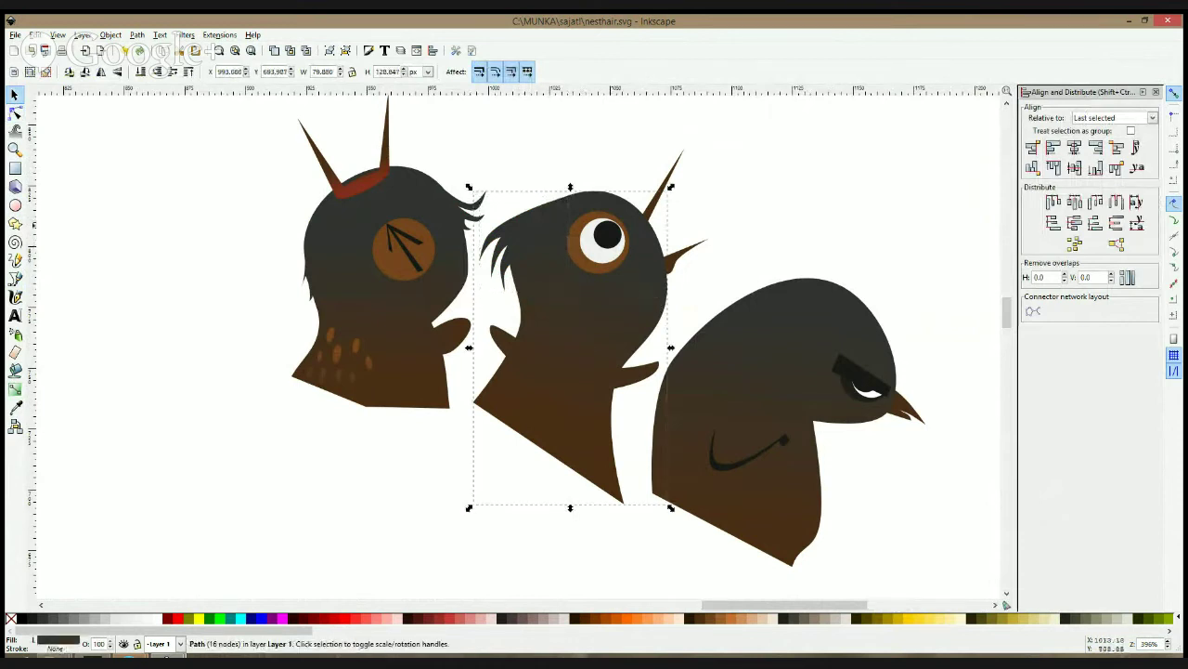
- Unite the first nestling's body with the feather tufts on both sides of its head into a single path
{"action": "left_click", "coordinate": [477, 218]}
{"action": "left_click", "coordinate": [308, 282], "text": "shift"}
{"action": "left_click", "coordinate": [336, 242], "text": "shift"}
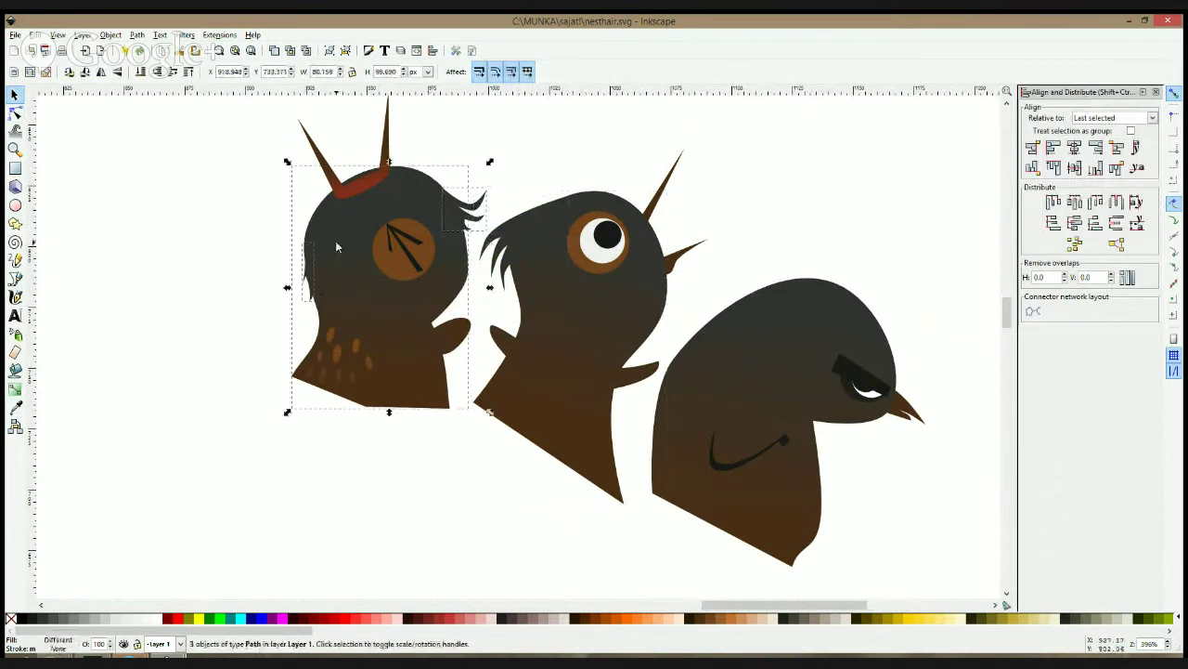
{"action": "key", "text": "ctrl+plus"}
{"action": "left_click", "coordinate": [751, 204]}
- Draw a closed, jagged tuft of pointed feathers on the third nestling's forehead, above its eyebrow and beak
{"action": "scroll", "coordinate": [746, 226], "scroll_direction": "down", "scroll_amount": 3}
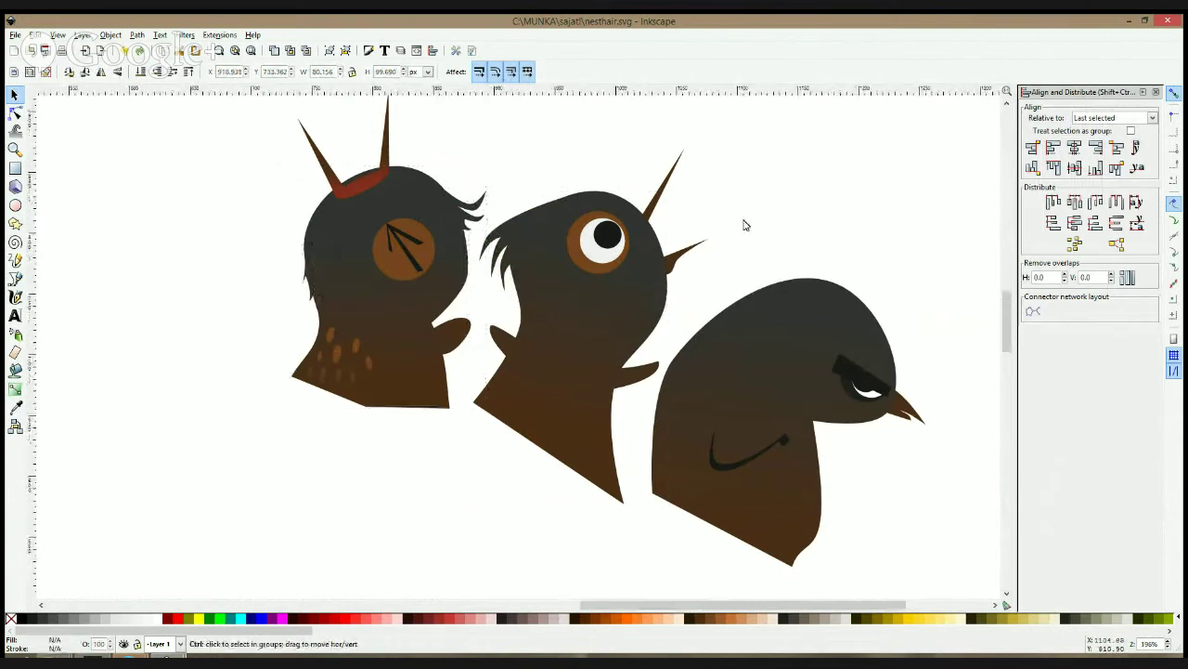
{"action": "scroll", "coordinate": [741, 240], "scroll_direction": "up", "scroll_amount": 2}
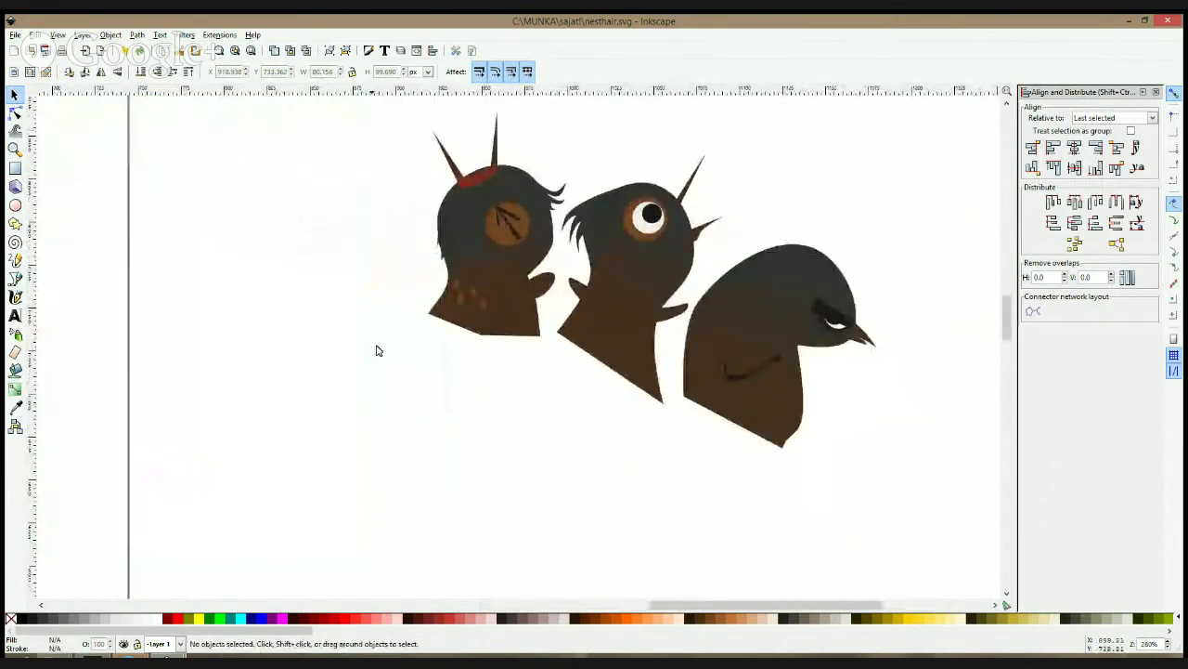
{"action": "left_click", "coordinate": [15, 278]}
{"action": "scroll", "coordinate": [836, 272], "scroll_direction": "up", "scroll_amount": 1}
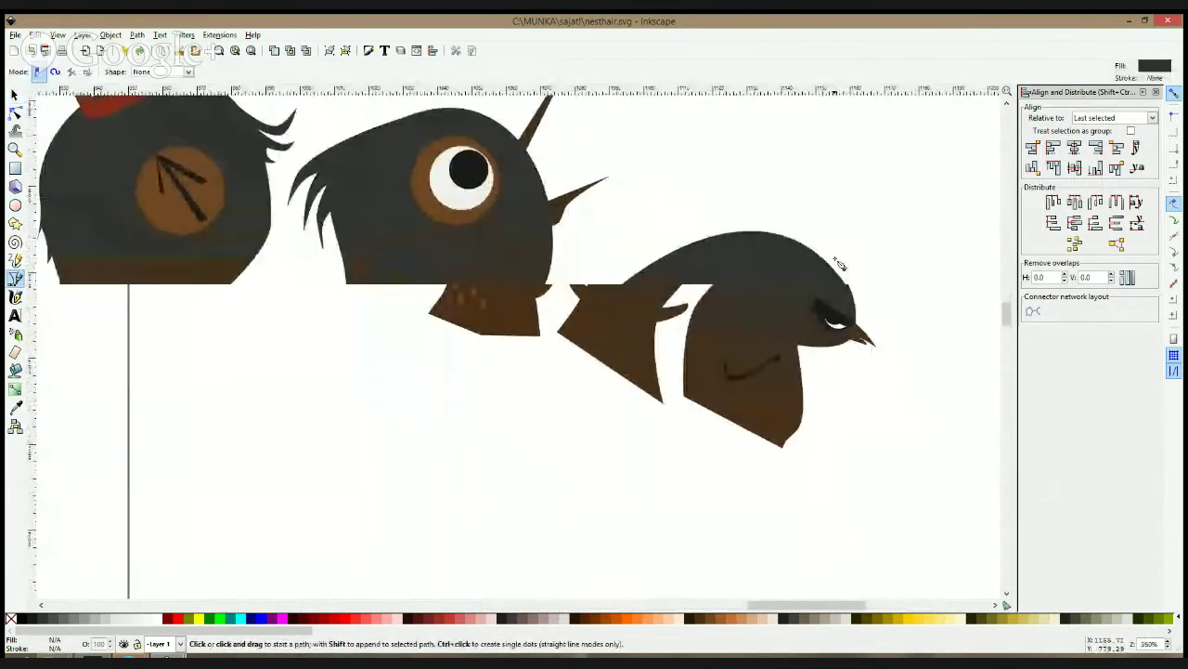
{"action": "left_click", "coordinate": [710, 228]}
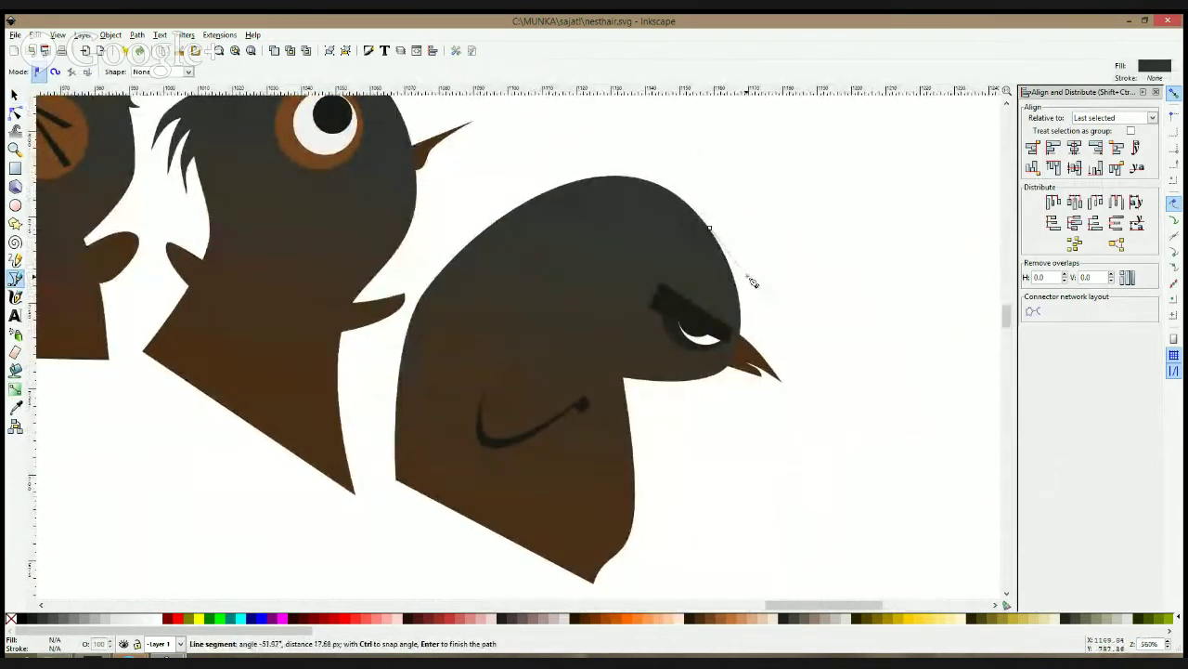
{"action": "left_click", "coordinate": [784, 279]}
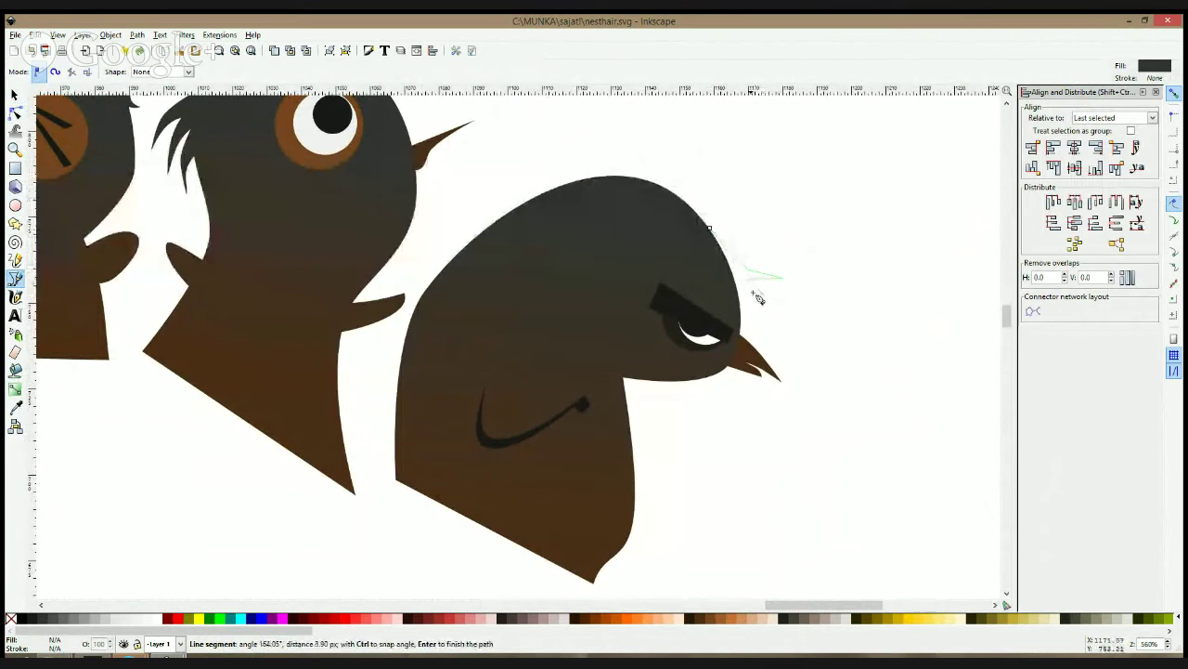
{"action": "left_click", "coordinate": [749, 299]}
{"action": "left_click", "coordinate": [736, 286]}
{"action": "left_click", "coordinate": [716, 265]}
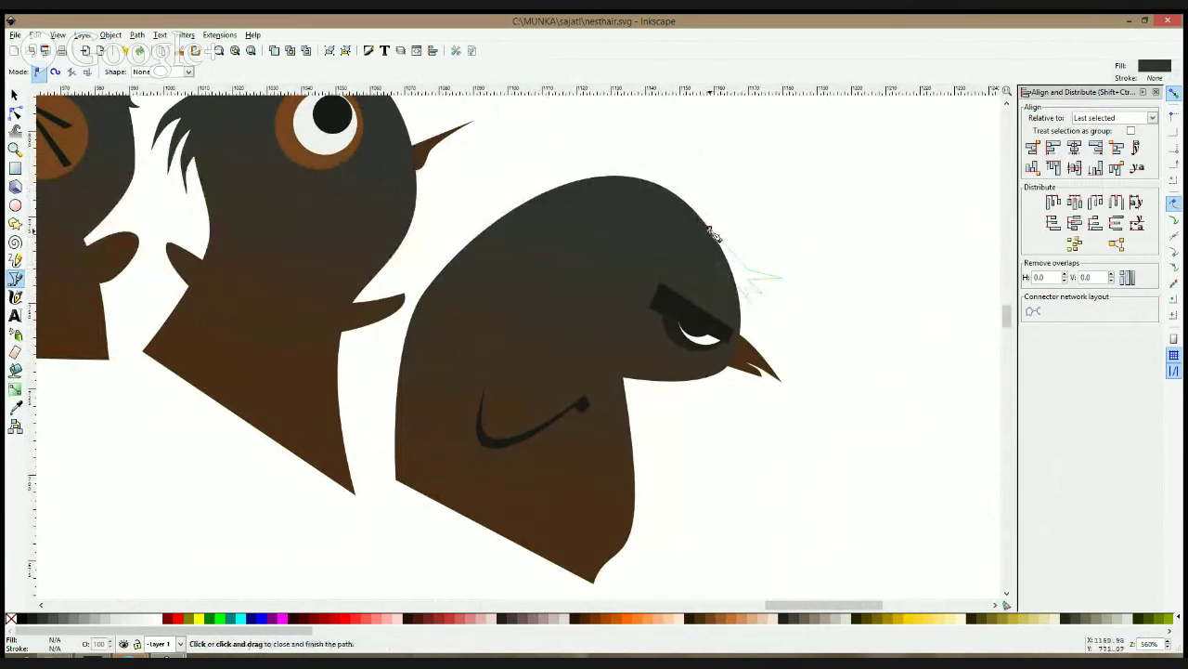
{"action": "left_click", "coordinate": [711, 228]}
- Bend the straight edges of the third nestling's forehead tuft into curved feather strands
{"action": "left_click", "coordinate": [15, 112]}
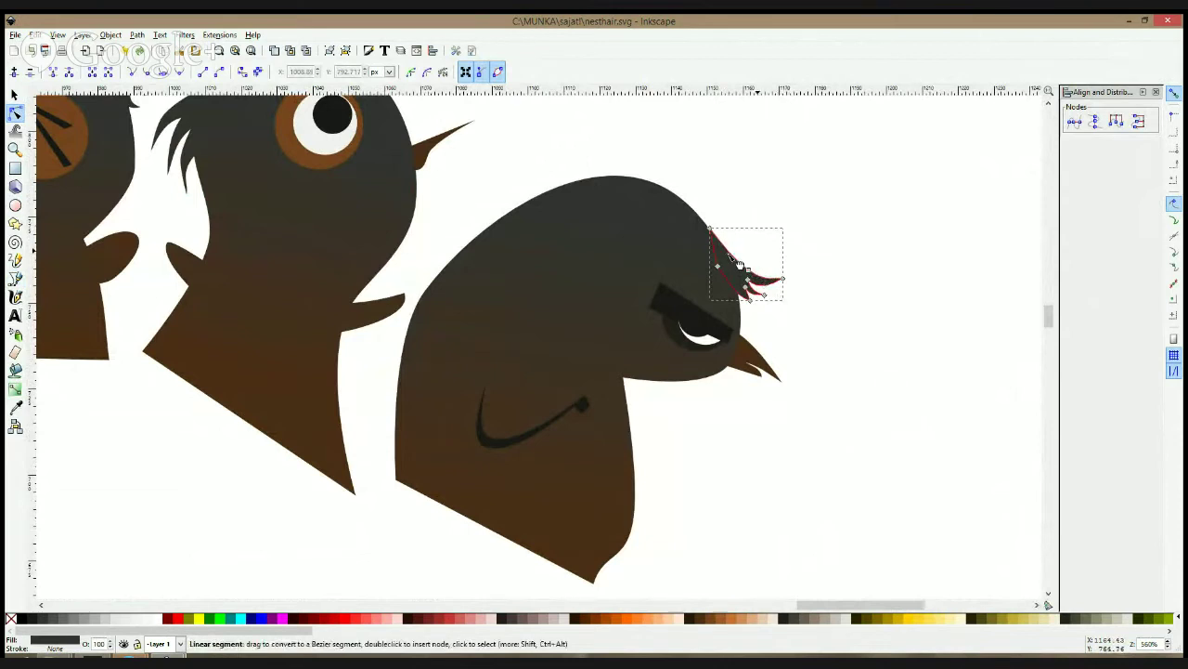
- Merge the forehead tuft with the hunched bird's body into a single path
{"action": "key", "text": "s"}
{"action": "left_click", "coordinate": [681, 236]}
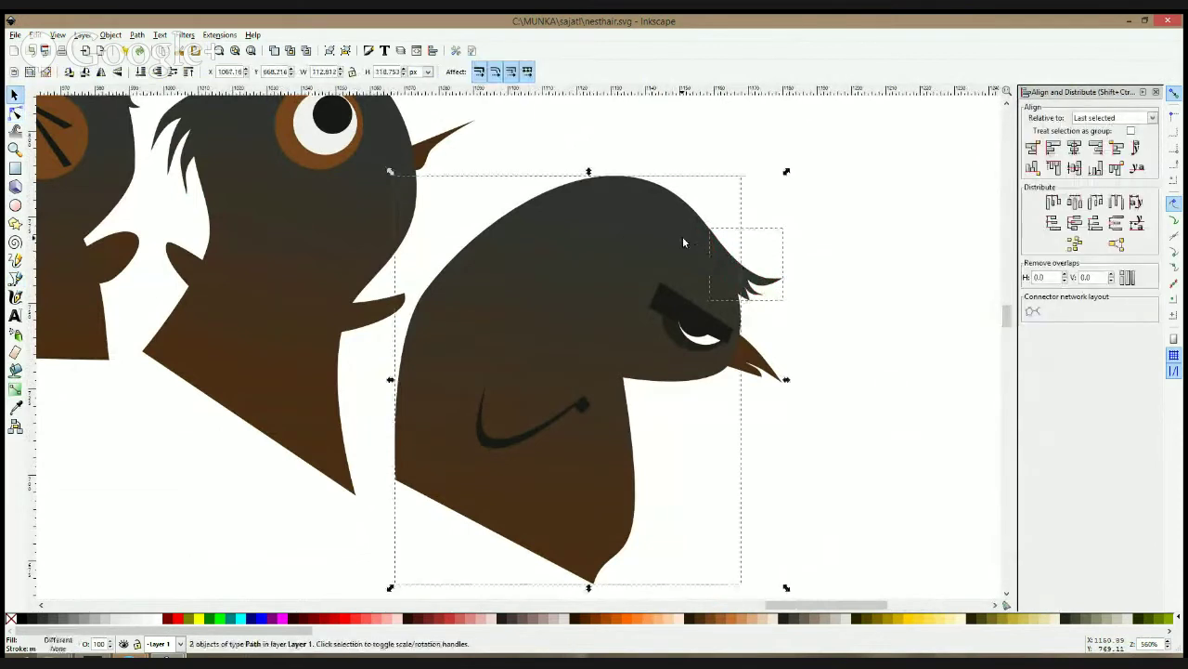
{"action": "left_click", "coordinate": [937, 260]}
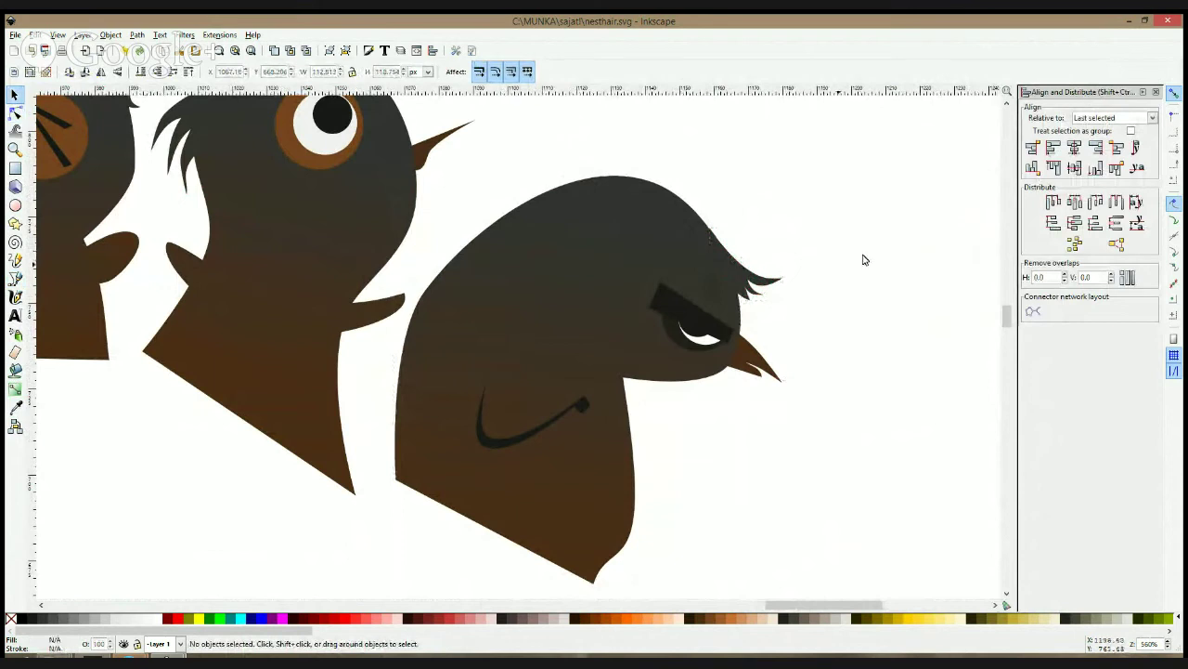
- Draw a closed, spiky feather tuft on the back of the hunched bird's head and curve its straight edges
{"action": "left_click", "coordinate": [15, 277]}
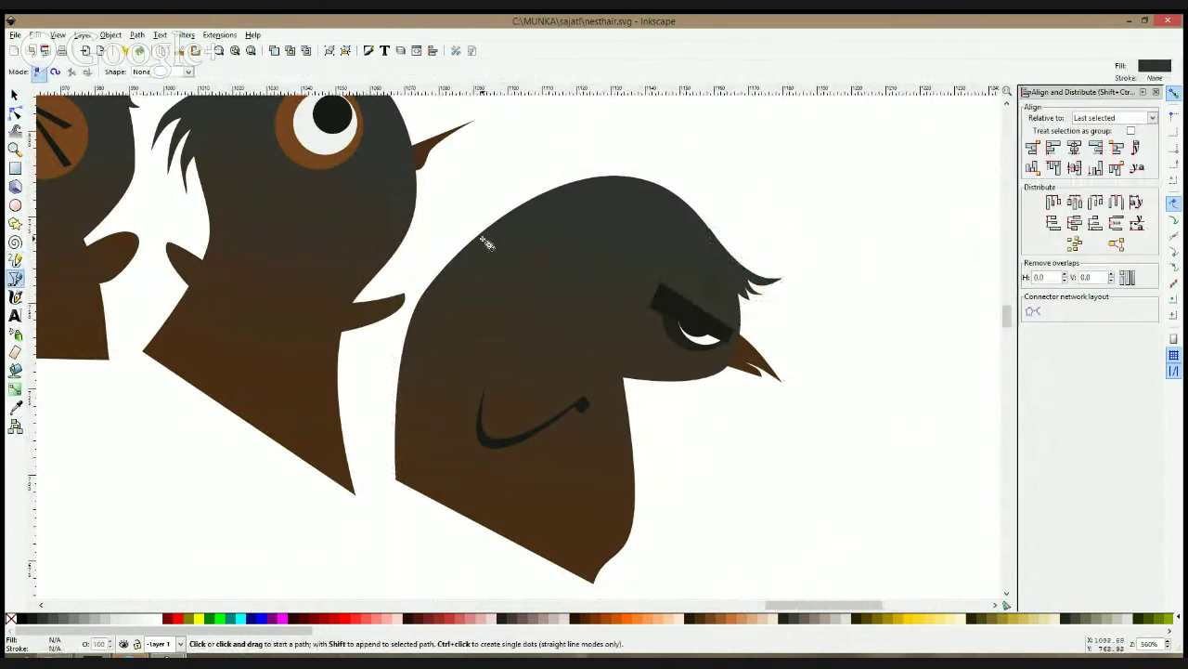
{"action": "left_click", "coordinate": [483, 233]}
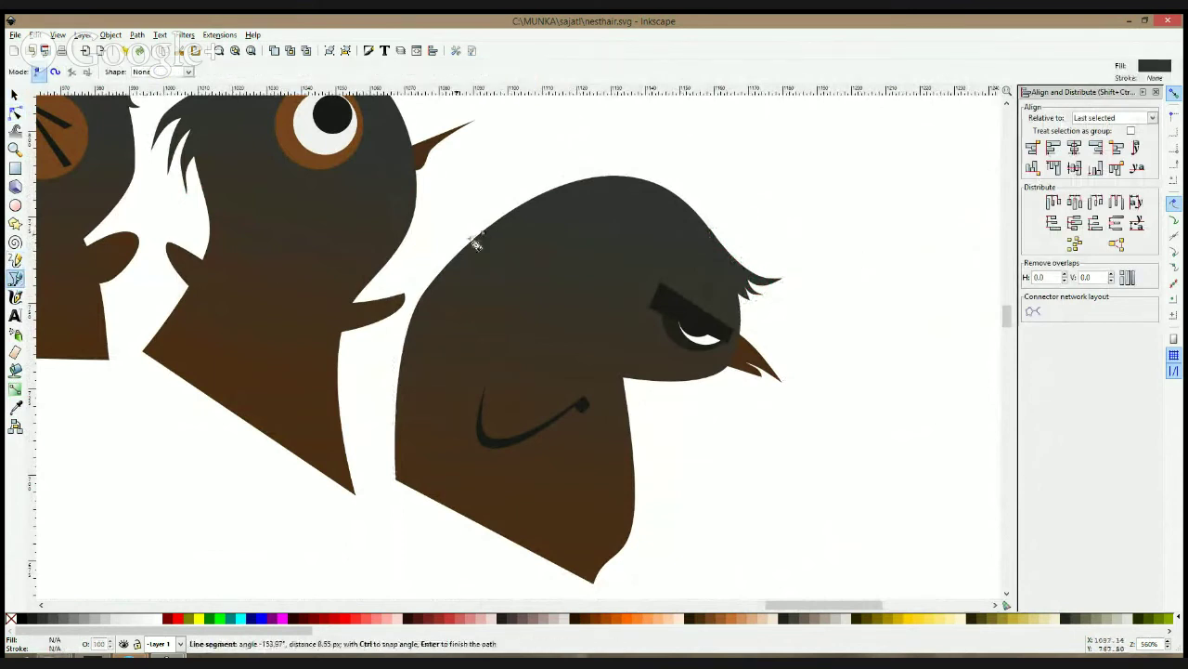
{"action": "left_click", "coordinate": [420, 273]}
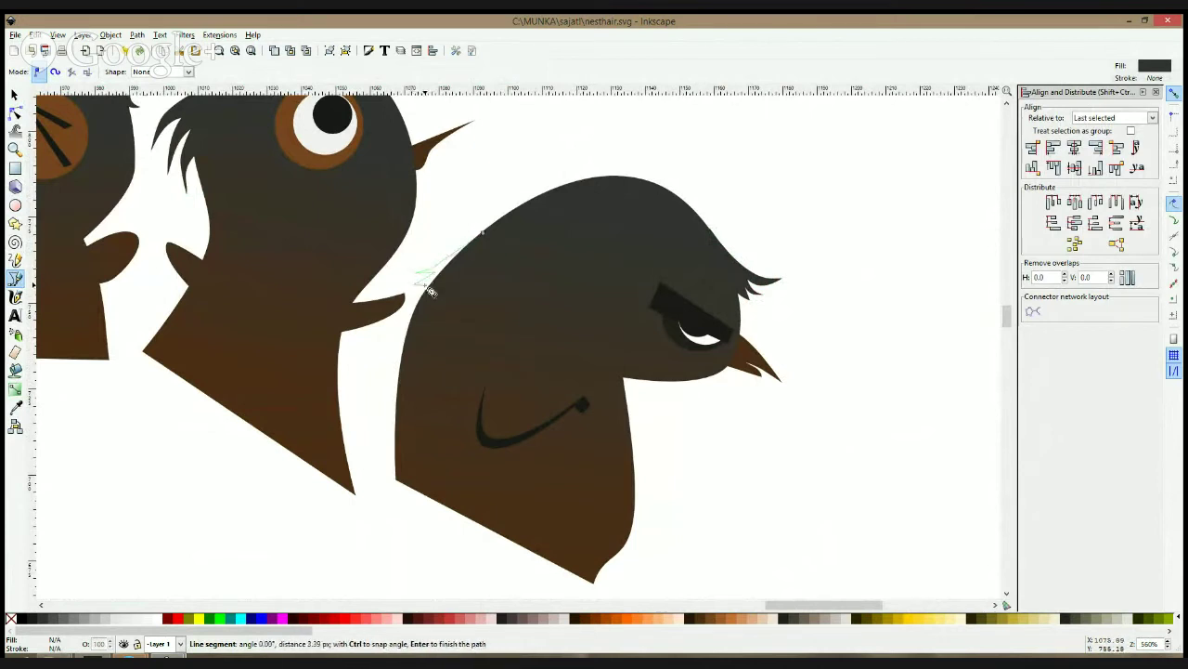
{"action": "left_click", "coordinate": [410, 301]}
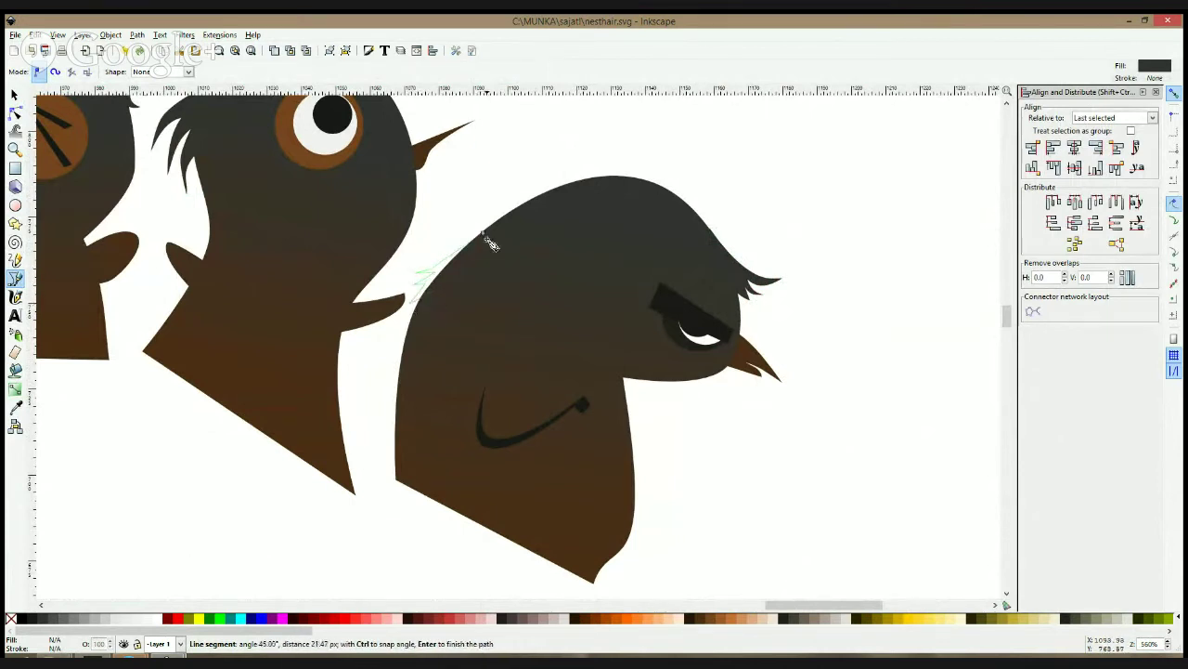
{"action": "left_click", "coordinate": [483, 233]}
{"action": "left_click", "coordinate": [15, 112]}
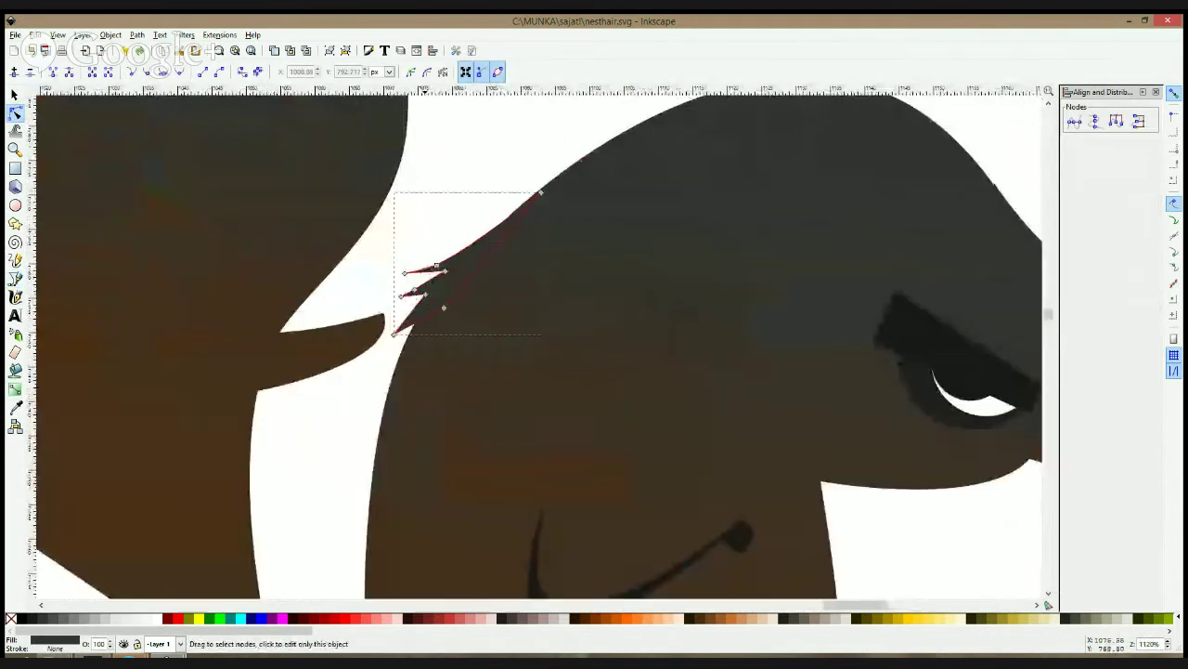
{"action": "scroll", "coordinate": [429, 278], "scroll_direction": "up", "scroll_amount": 2}
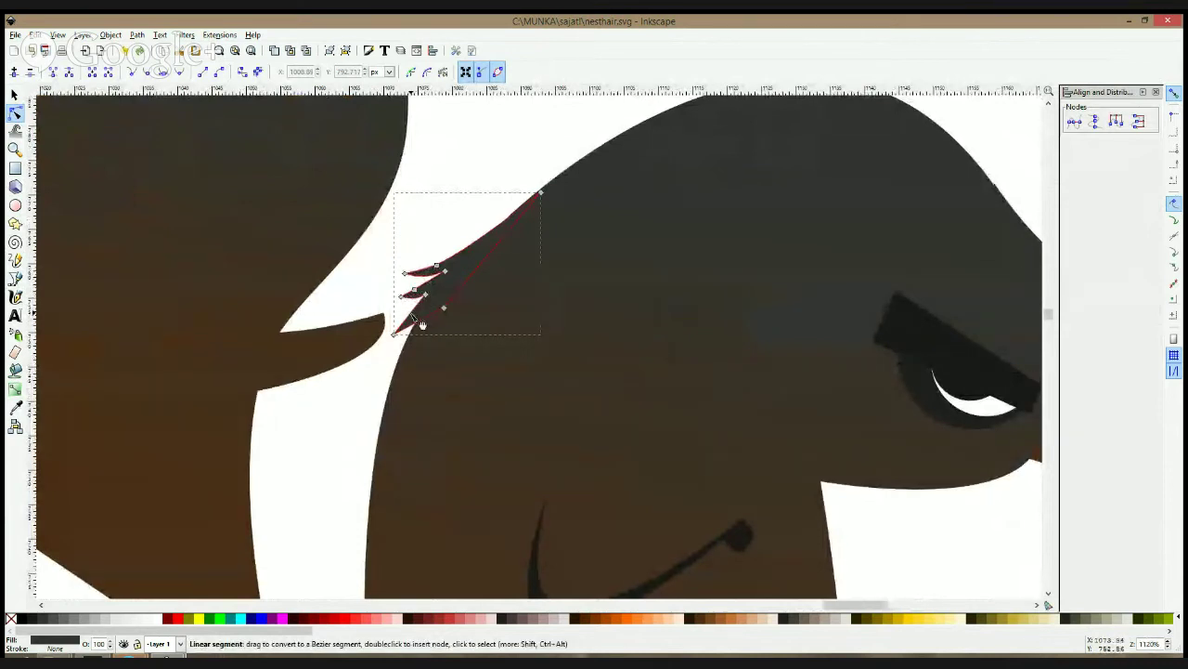
- Merge the new back tuft with the hunched bird's body into a single path
{"action": "key", "text": "s"}
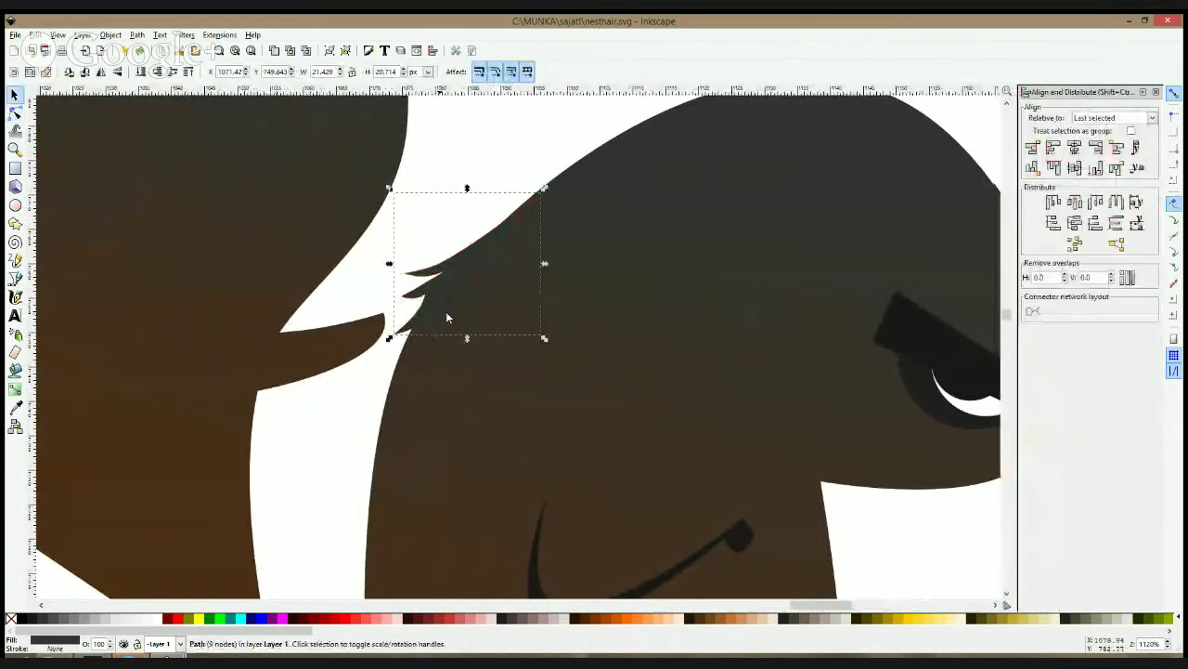
{"action": "left_click", "coordinate": [604, 245]}
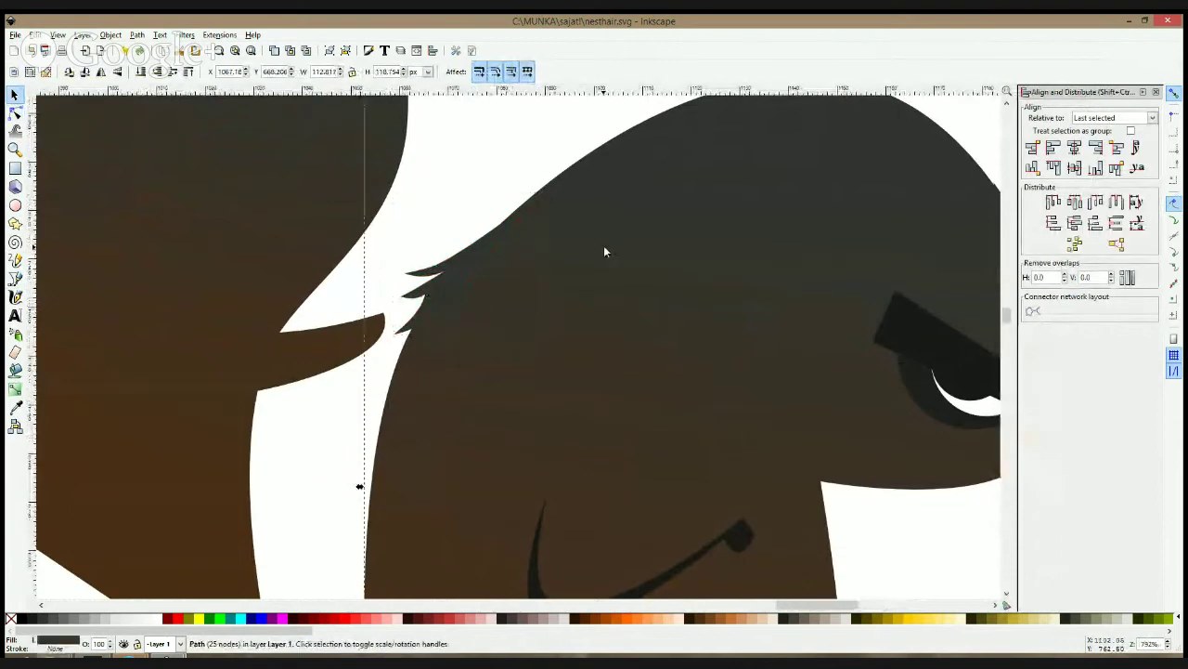
{"action": "scroll", "coordinate": [604, 245], "scroll_direction": "down", "scroll_amount": 3}
{"action": "scroll", "coordinate": [604, 245], "scroll_direction": "down", "scroll_amount": 2}
{"action": "left_click", "coordinate": [731, 190]}
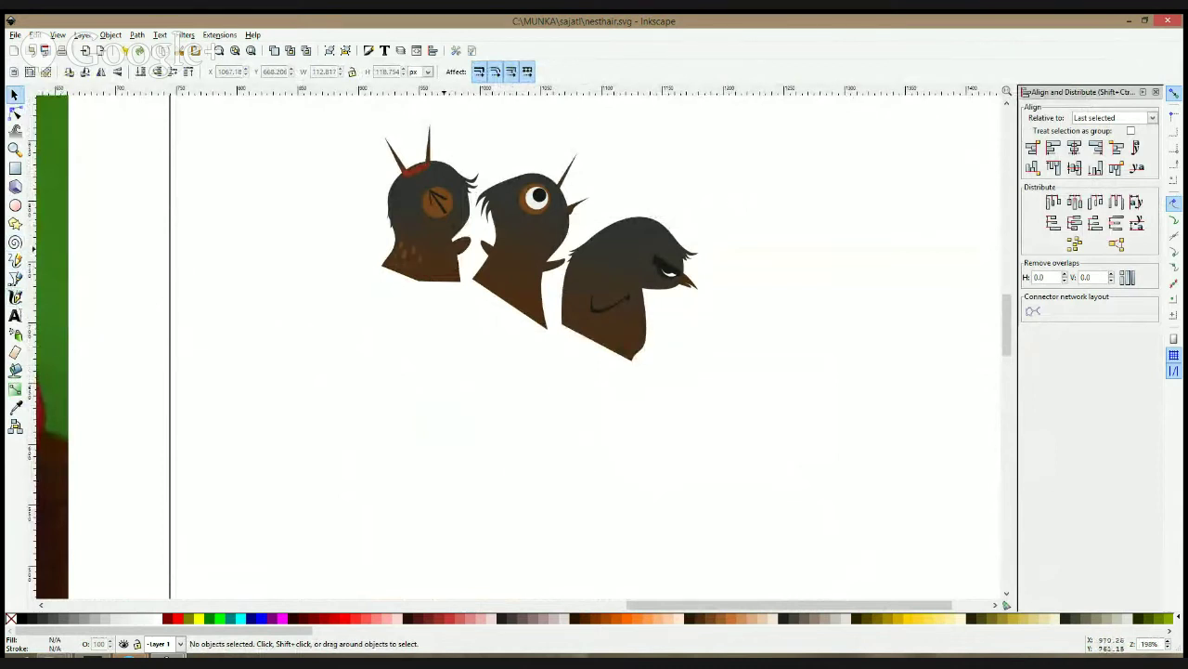
{"action": "left_click", "coordinate": [412, 229]}
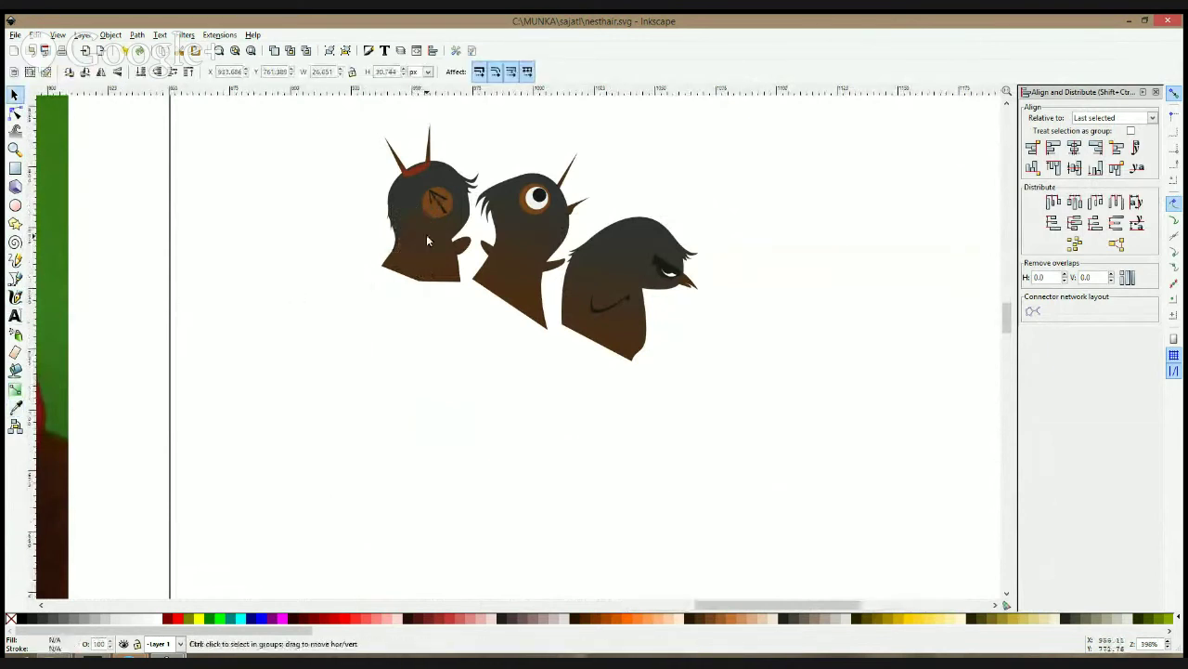
{"action": "scroll", "coordinate": [426, 234], "scroll_direction": "up", "scroll_amount": 2}
{"action": "left_click", "coordinate": [429, 283]}
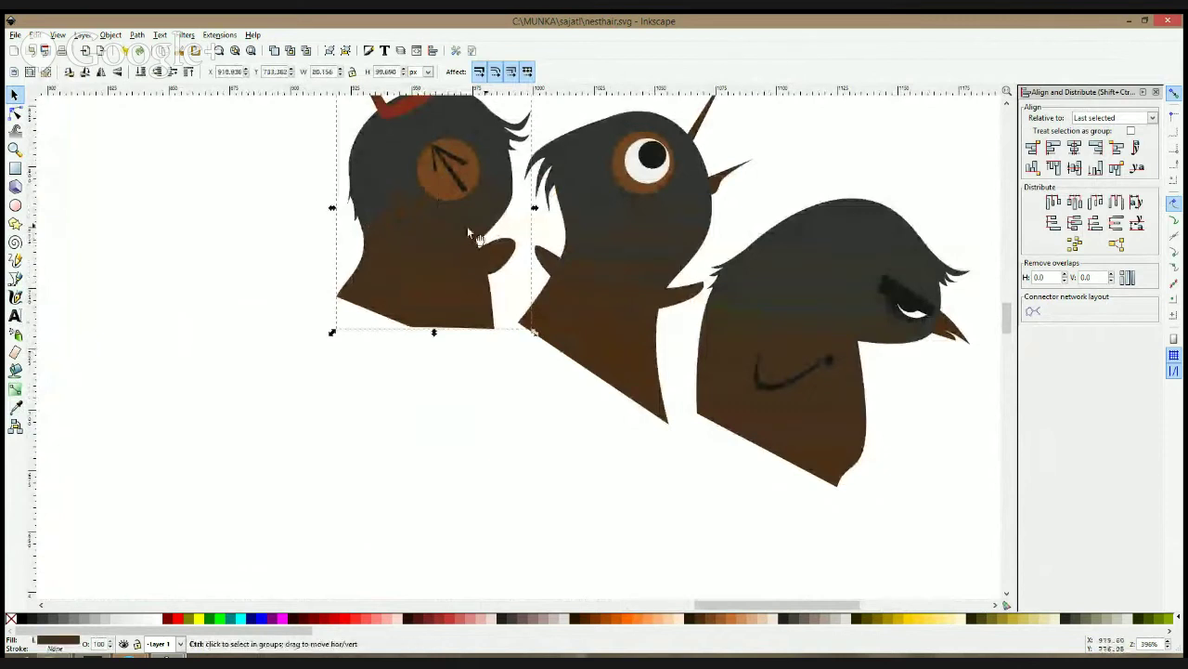
{"action": "scroll", "coordinate": [468, 225], "scroll_direction": "down", "scroll_amount": 5}
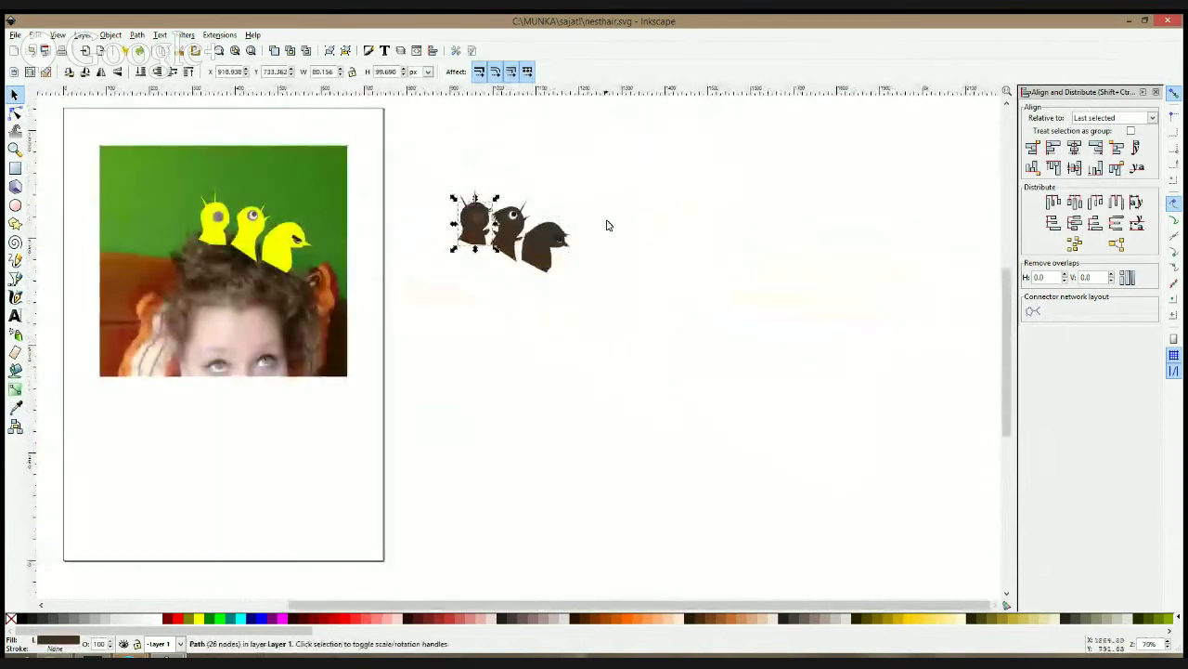
- Duplicate all three dark birds and place the copies straight below the originals
{"action": "left_click_drag", "start_coordinate": [431, 153], "coordinate": [633, 312]}
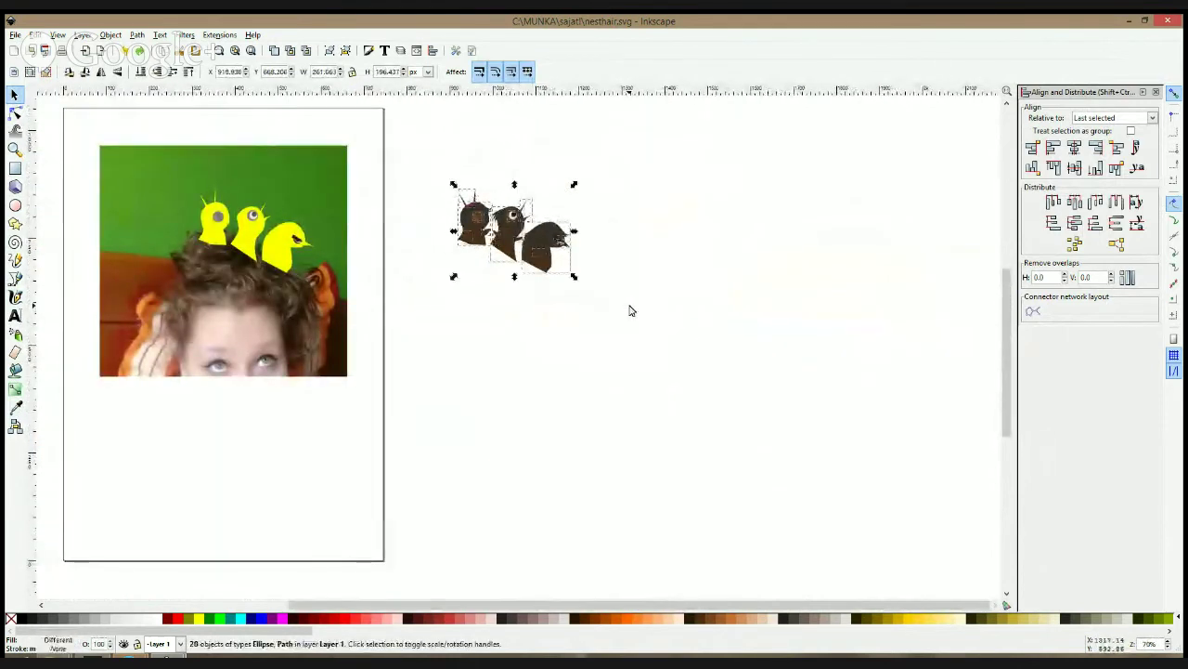
{"action": "key", "text": "ctrl+d"}
{"action": "left_click_drag", "start_coordinate": [541, 262], "coordinate": [541, 382]}
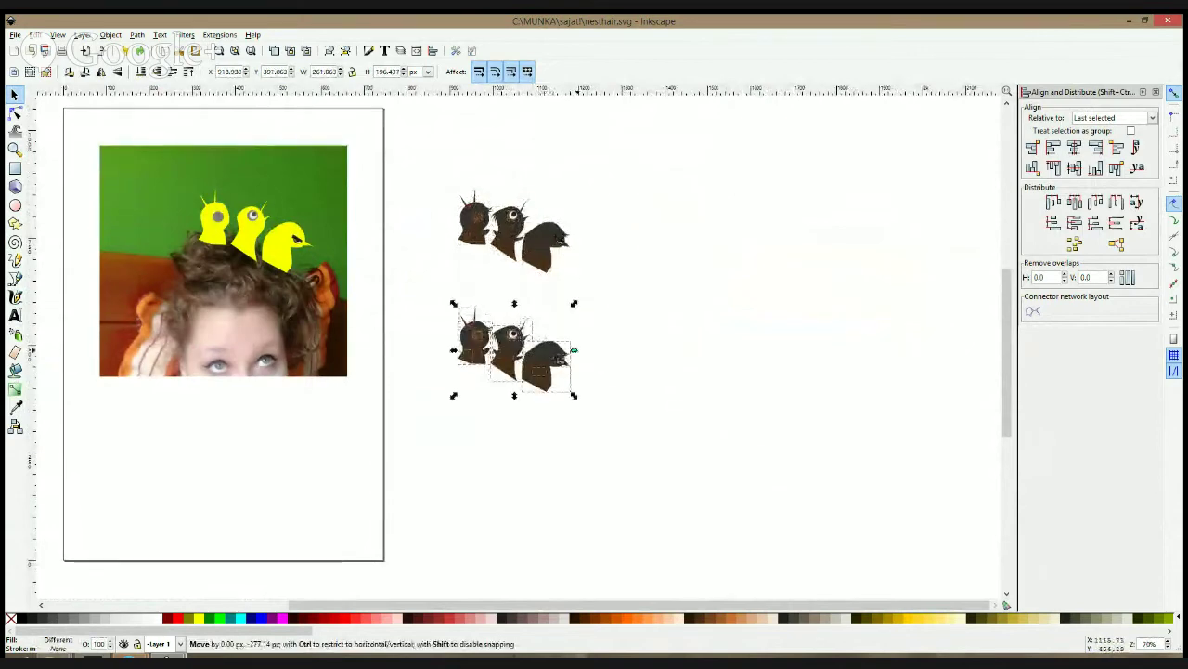
- Move the cluster of spots on the copied left bird's body higher, onto its neck just below the eye
{"action": "scroll", "coordinate": [541, 382], "scroll_direction": "up", "scroll_amount": 2}
{"action": "scroll", "coordinate": [541, 382], "scroll_direction": "up", "scroll_amount": 3}
{"action": "scroll", "coordinate": [425, 305], "scroll_direction": "up", "scroll_amount": 2}
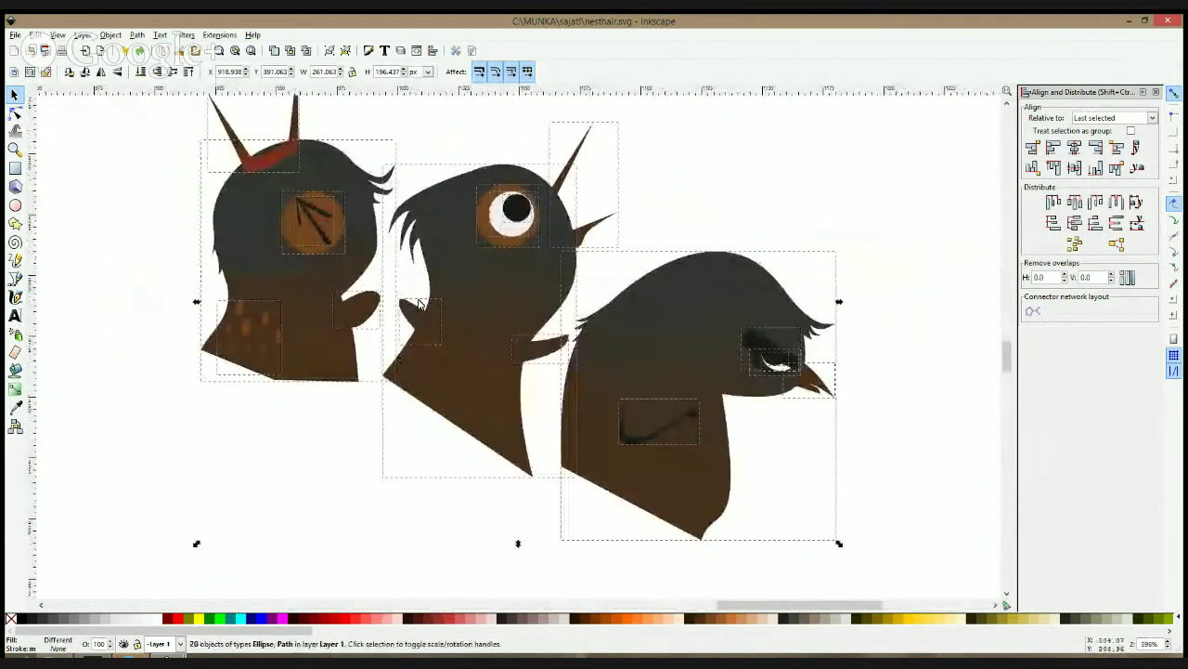
{"action": "left_click", "coordinate": [104, 301]}
{"action": "left_click", "coordinate": [238, 305]}
{"action": "left_click_drag", "start_coordinate": [240, 305], "coordinate": [254, 259]}
- Recolour the copied left bird's body gradient with the eye ring's brown at the base and grey at the head
{"action": "left_click", "coordinate": [309, 376]}
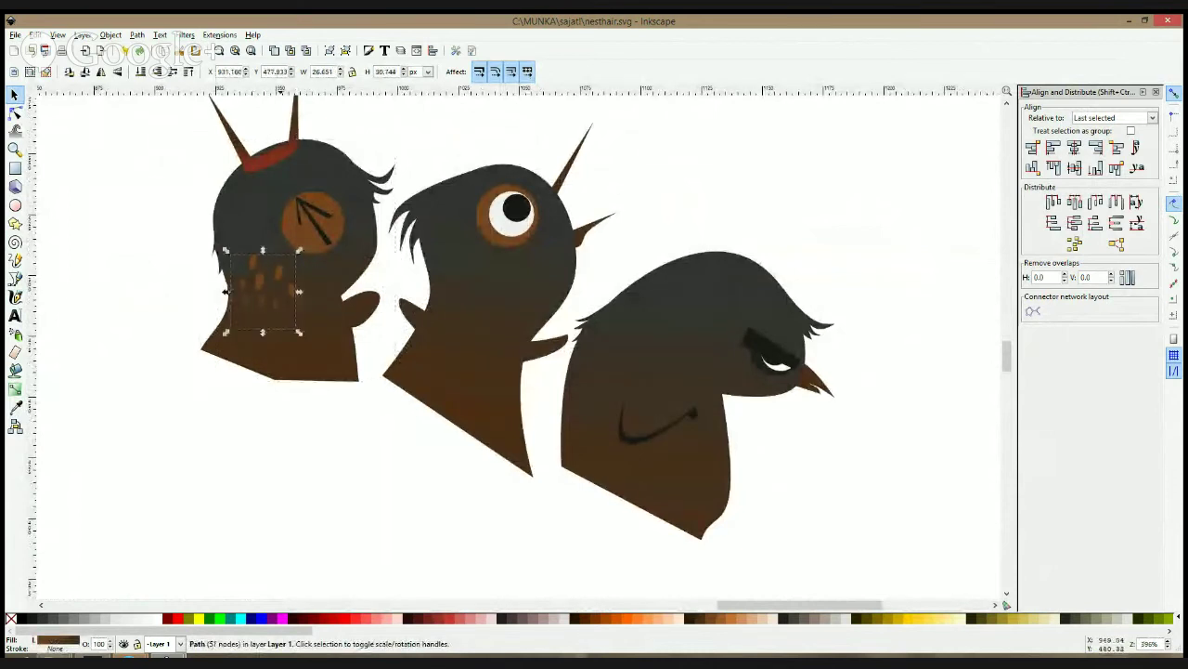
{"action": "left_click", "coordinate": [15, 406]}
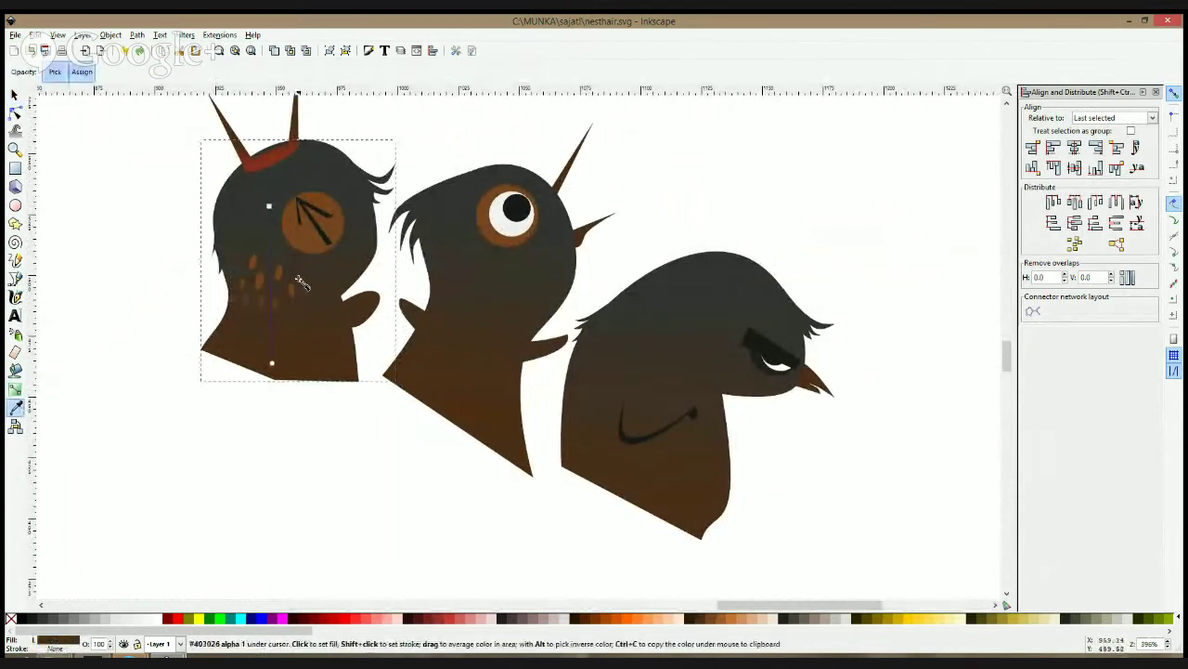
{"action": "left_click", "coordinate": [272, 363]}
{"action": "left_click", "coordinate": [305, 249]}
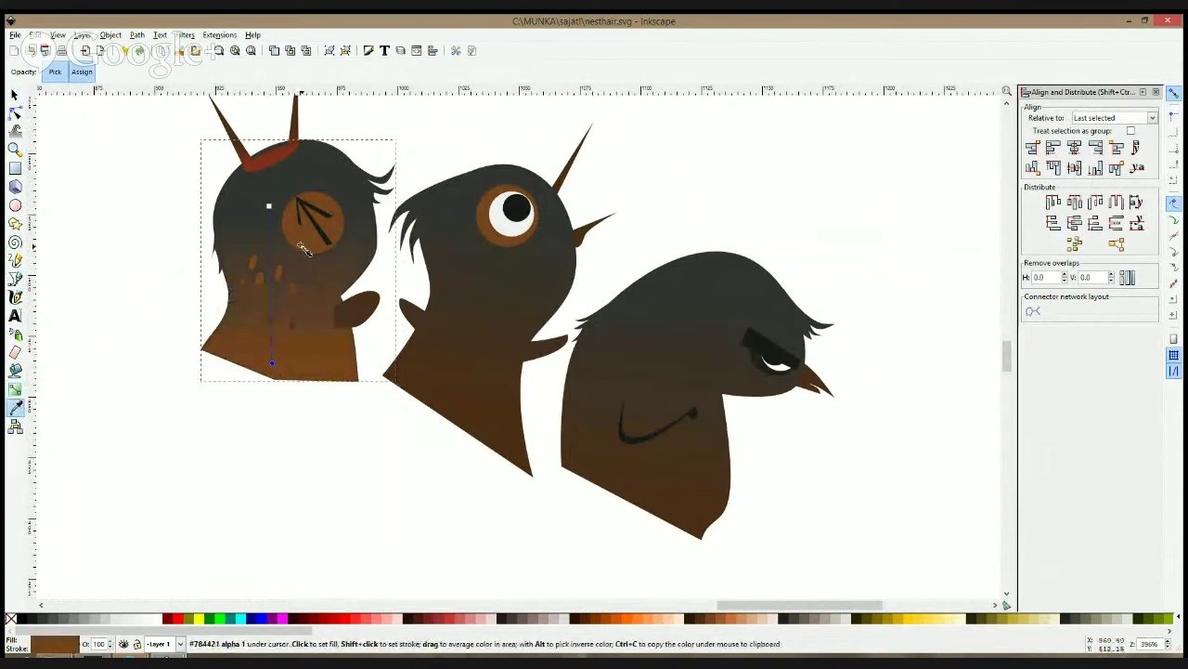
{"action": "left_click", "coordinate": [270, 205]}
{"action": "left_click", "coordinate": [67, 617]}
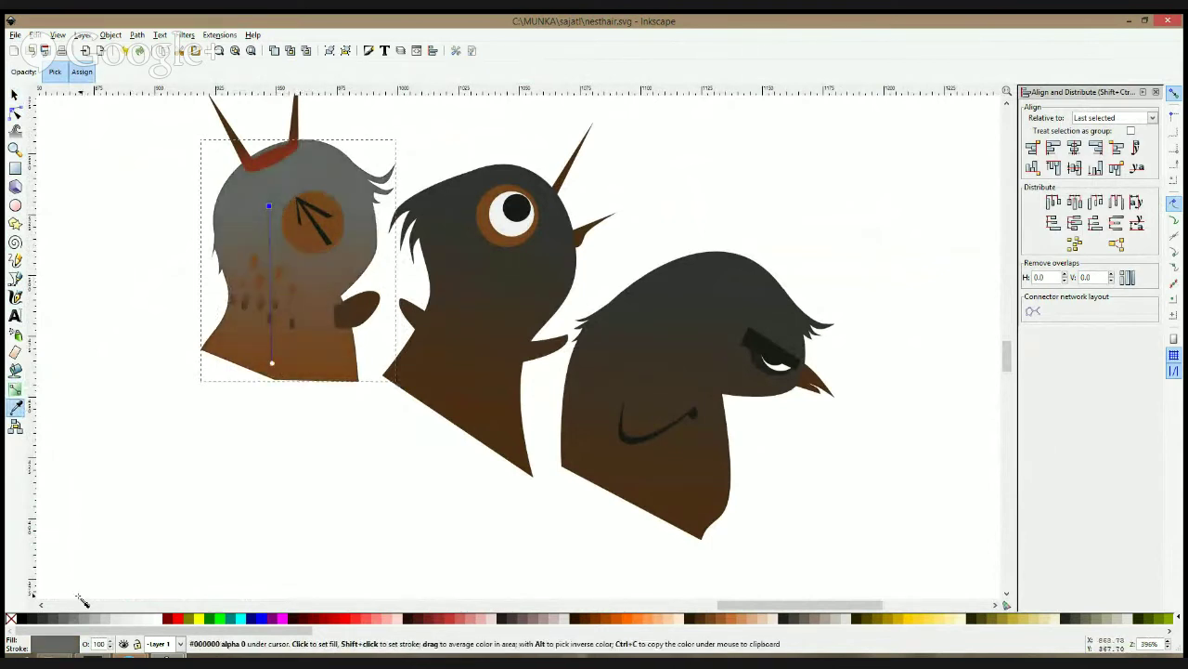
- Try placing the recoloured left bird body on the photo's green background and undo the move
{"action": "scroll", "coordinate": [314, 247], "scroll_direction": "down", "scroll_amount": 5}
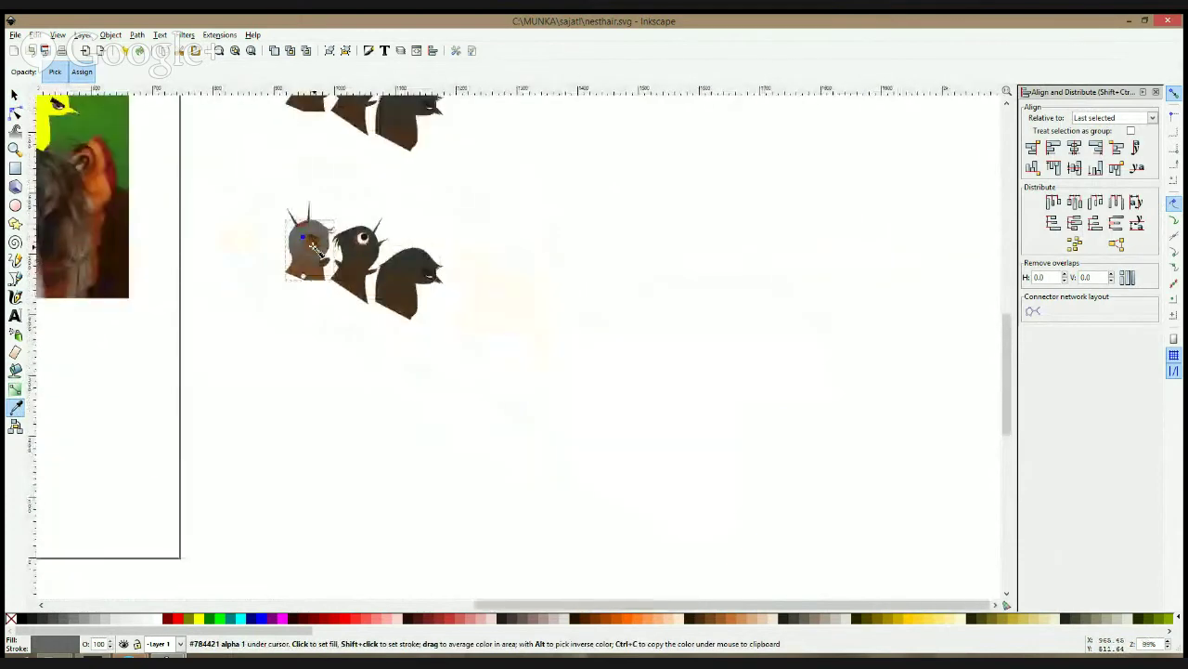
{"action": "key", "text": "space"}
{"action": "left_click_drag", "start_coordinate": [468, 230], "coordinate": [777, 328]}
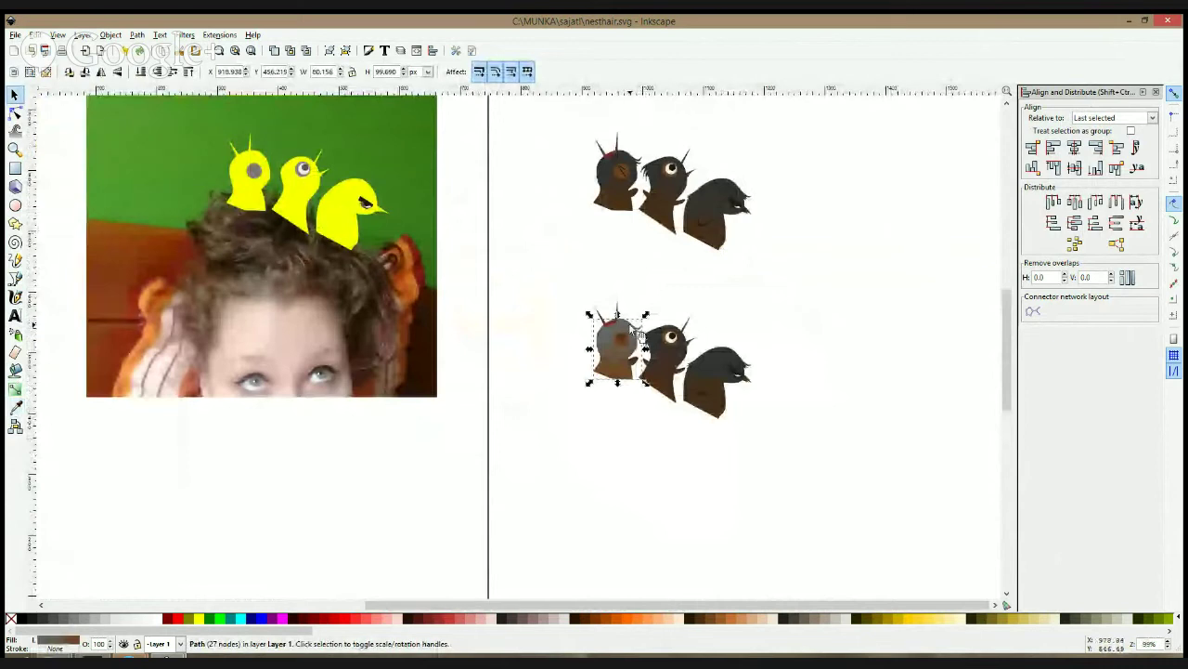
{"action": "left_click_drag", "start_coordinate": [639, 334], "coordinate": [214, 160]}
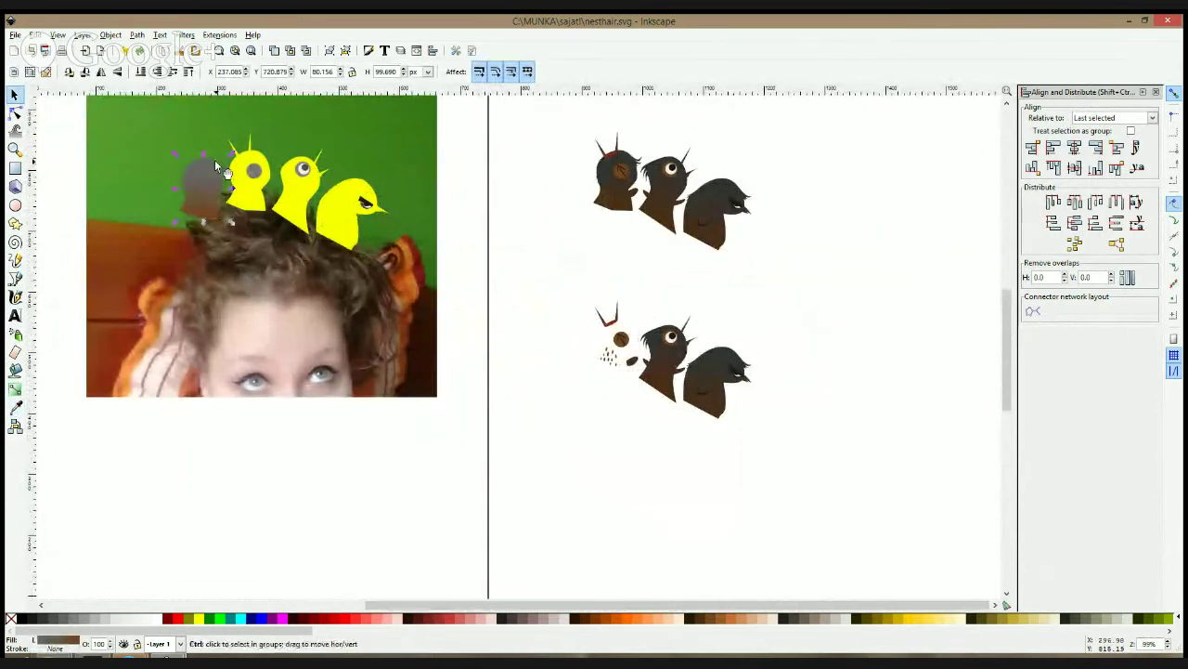
{"action": "key", "text": "ctrl+z"}
- Duplicate the photo, place the copy over the lower row of birds and lower it in the stacking order
{"action": "scroll", "coordinate": [597, 344], "scroll_direction": "down", "scroll_amount": 2}
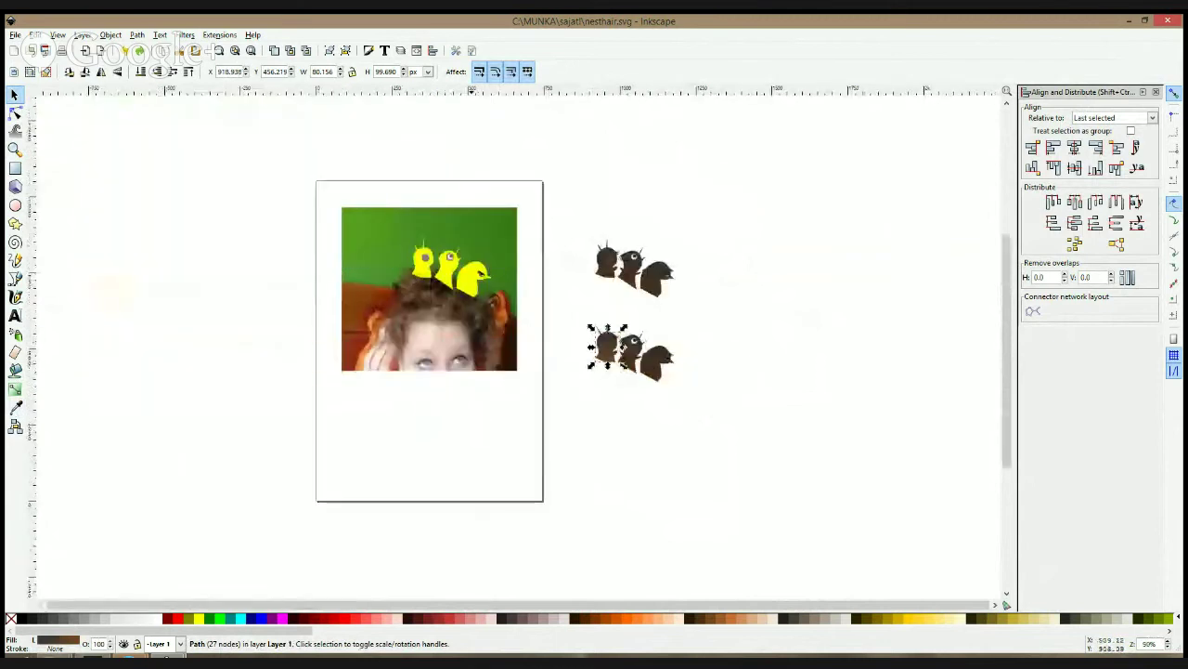
{"action": "left_click", "coordinate": [490, 282]}
{"action": "scroll", "coordinate": [494, 281], "scroll_direction": "down", "scroll_amount": 6}
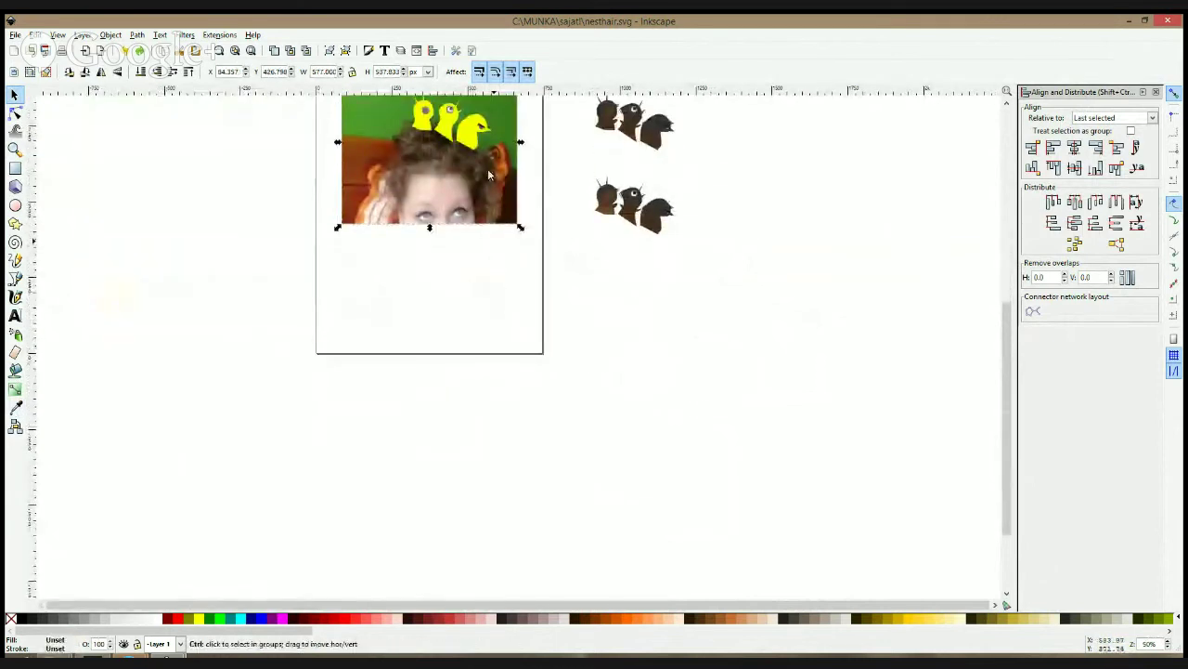
{"action": "key", "text": "ctrl+d"}
{"action": "left_click_drag", "start_coordinate": [485, 194], "coordinate": [708, 286]}
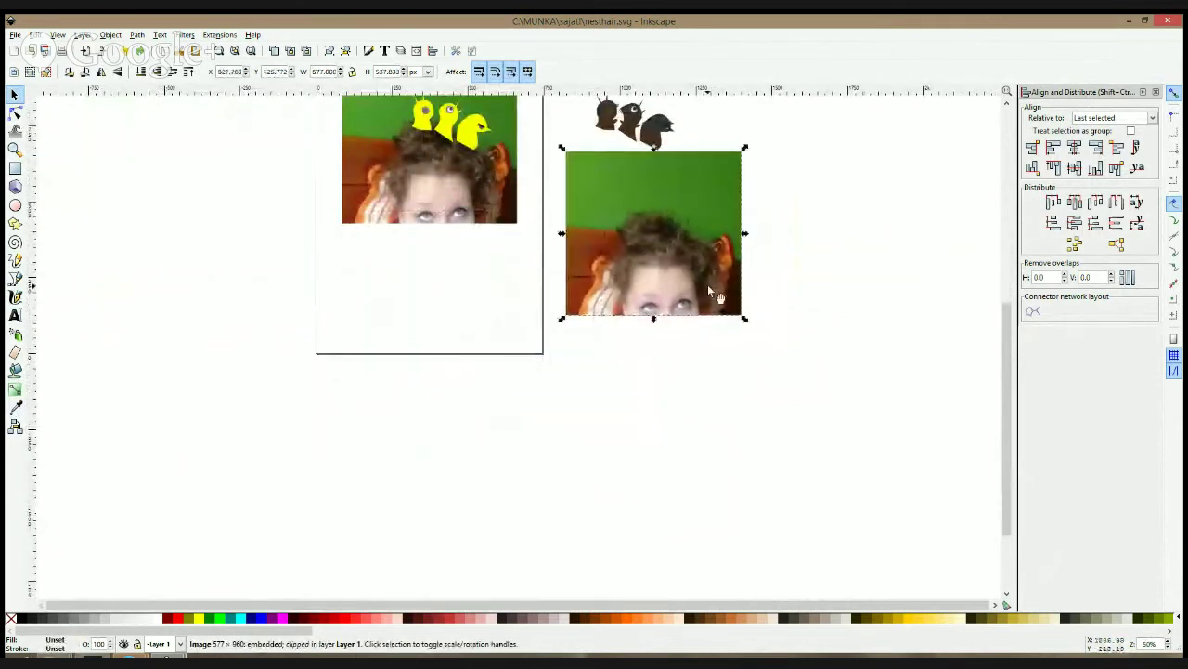
{"action": "key", "text": "Page_Down"}
- Move the copied row of birds onto the hair in the duplicated photo and nudge the photo to line up beneath them
{"action": "left_click_drag", "start_coordinate": [795, 143], "coordinate": [583, 239]}
{"action": "left_click_drag", "start_coordinate": [668, 211], "coordinate": [714, 222]}
{"action": "left_click", "coordinate": [801, 193]}
{"action": "scroll", "coordinate": [724, 182], "scroll_direction": "up", "scroll_amount": 2}
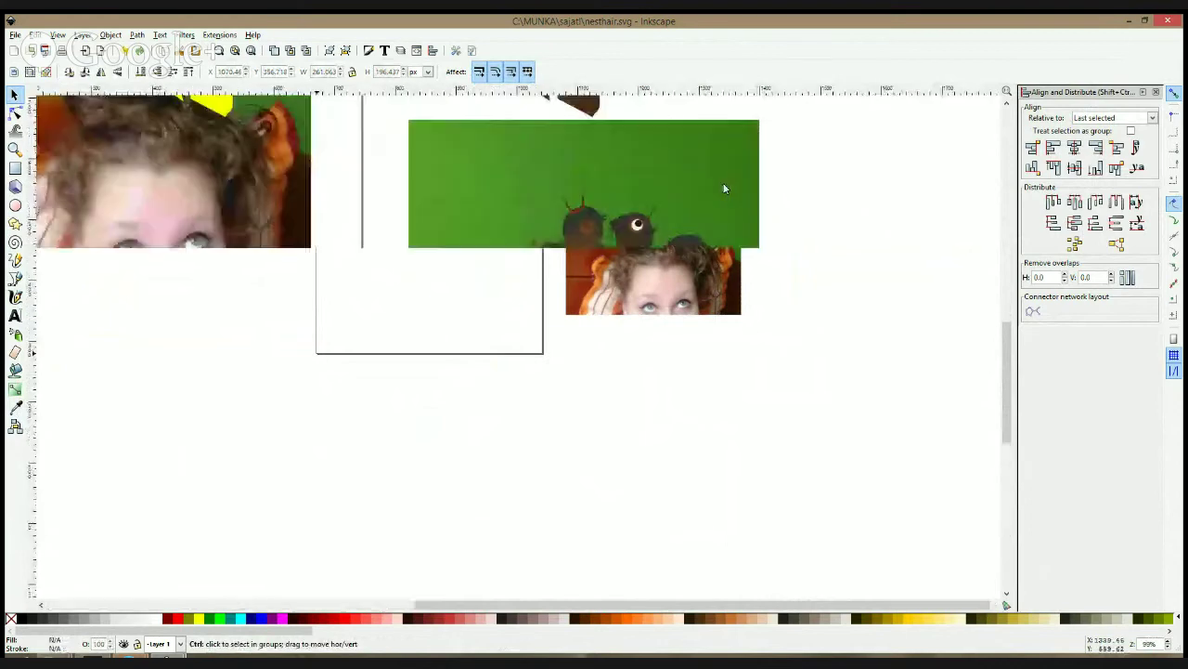
{"action": "left_click_drag", "start_coordinate": [733, 176], "coordinate": [748, 179]}
{"action": "scroll", "coordinate": [612, 238], "scroll_direction": "up", "scroll_amount": 1}
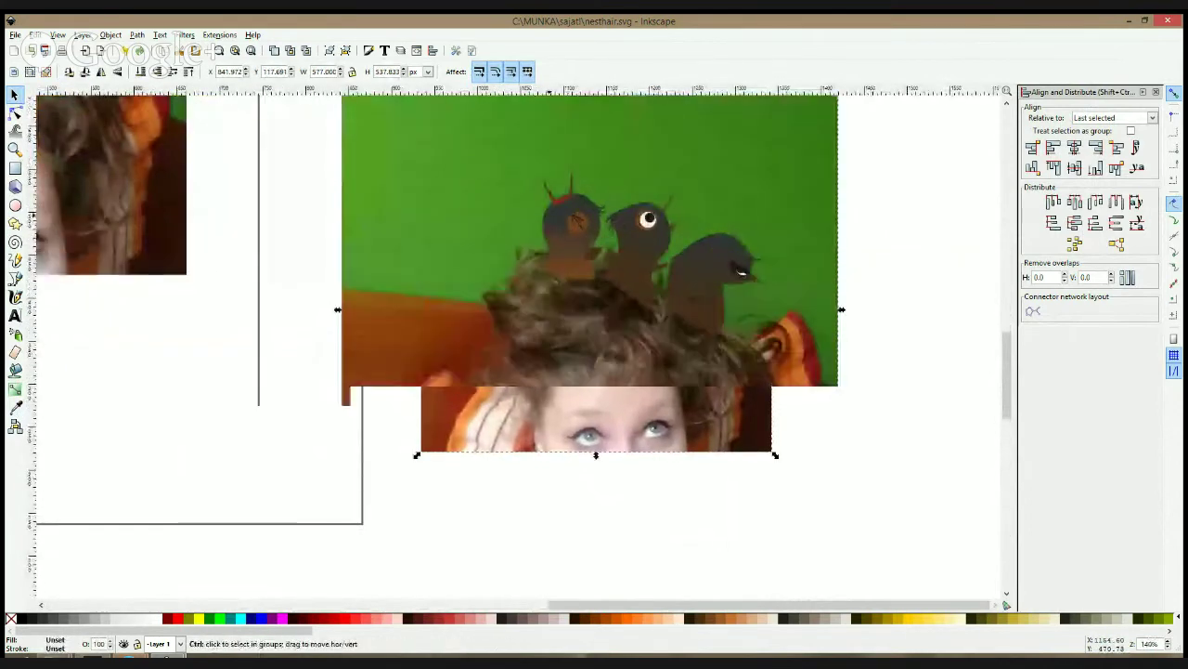
- Recolour the left bird's body gradient on the photo with a dark brown sampled from the body at the base and white at the head
{"action": "left_click", "coordinate": [549, 217]}
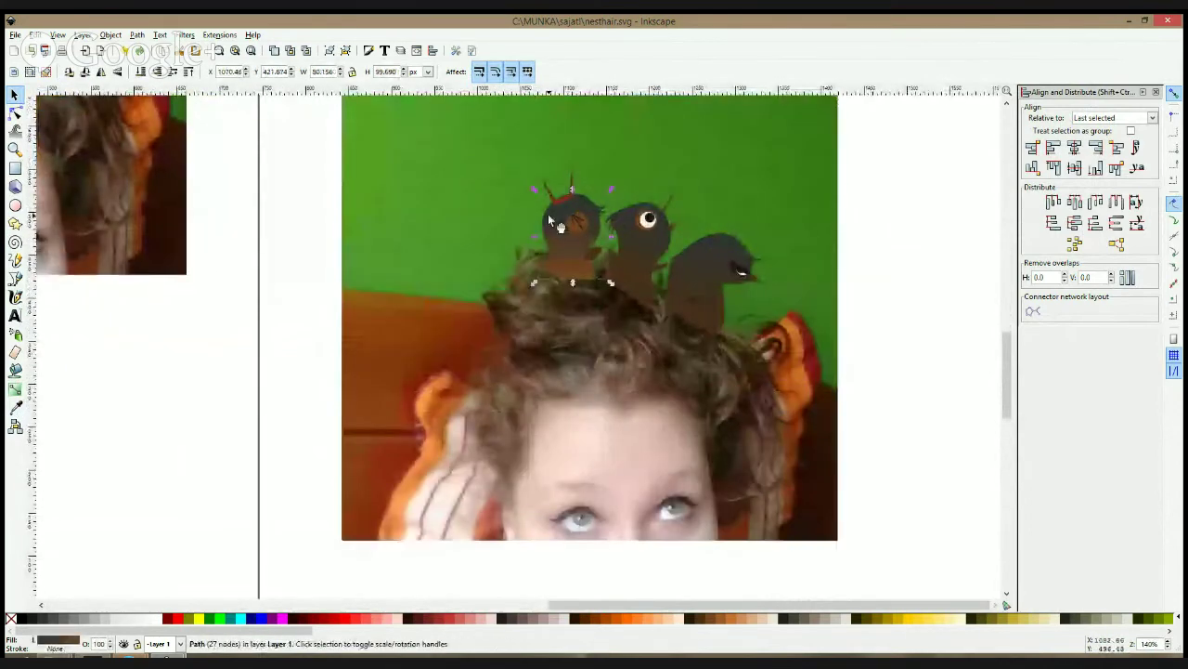
{"action": "left_click", "coordinate": [16, 390]}
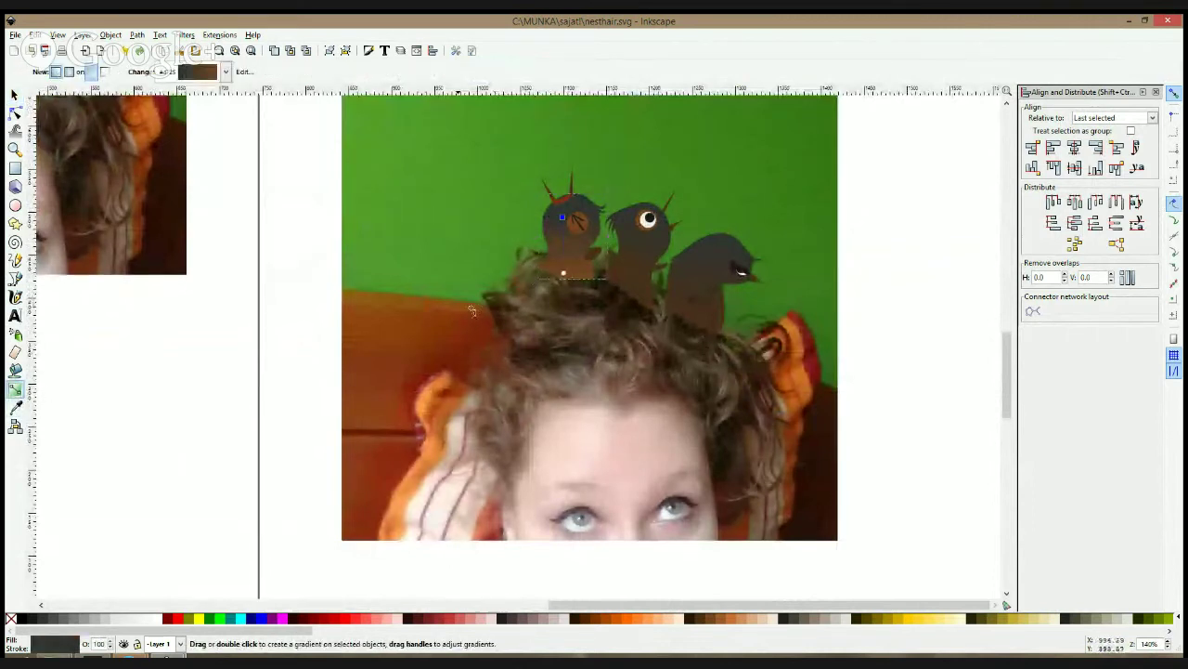
{"action": "key", "text": "F7"}
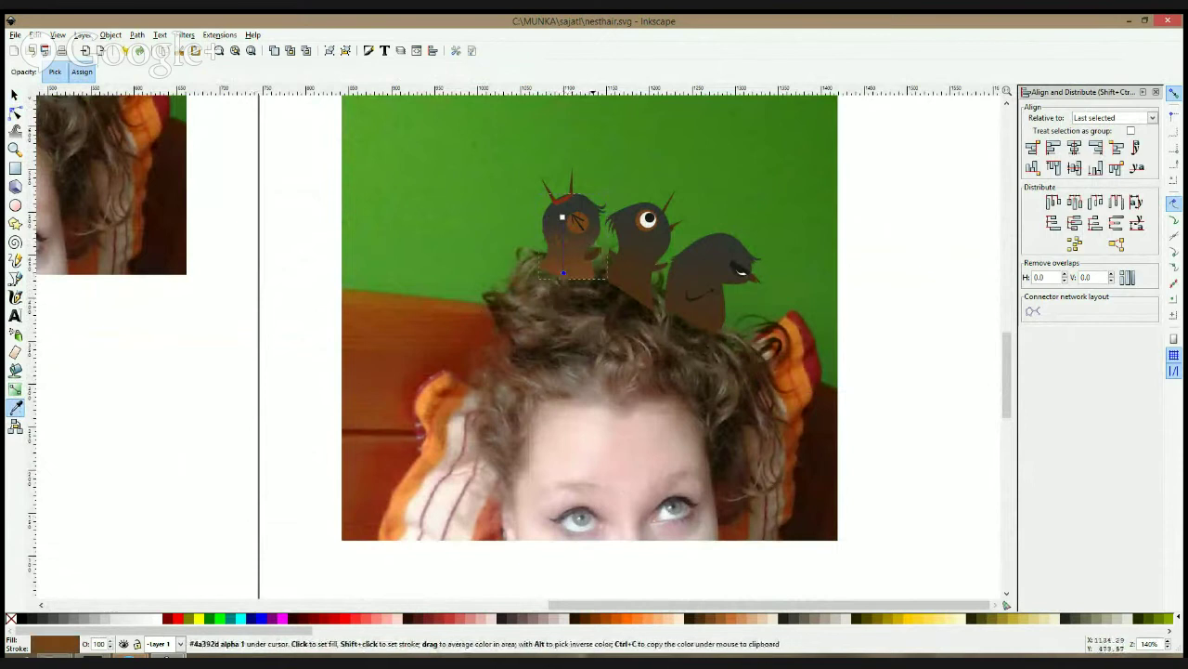
{"action": "left_click", "coordinate": [589, 237]}
{"action": "left_click", "coordinate": [562, 220]}
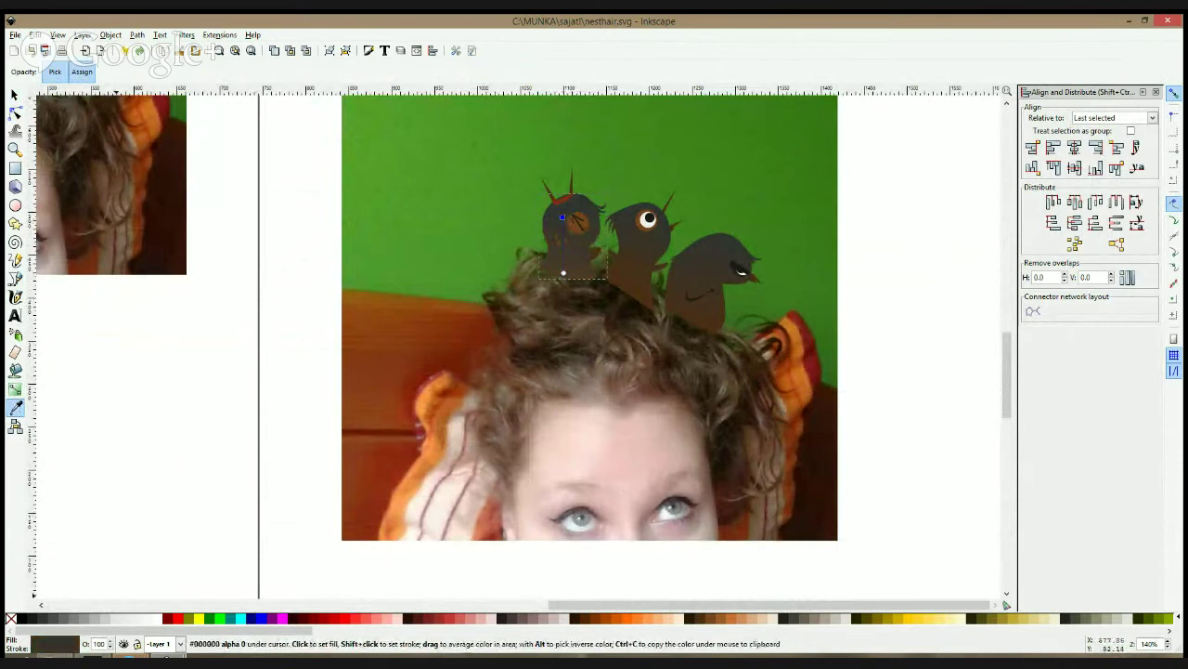
{"action": "left_click", "coordinate": [163, 617]}
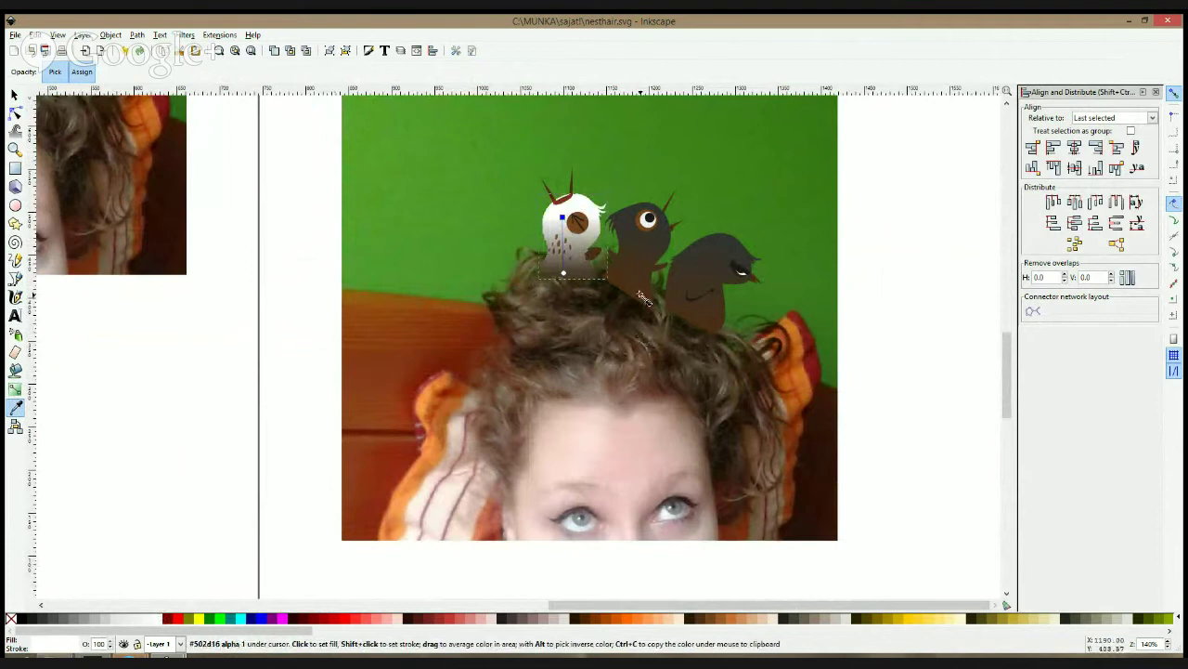
{"action": "key", "text": "s"}
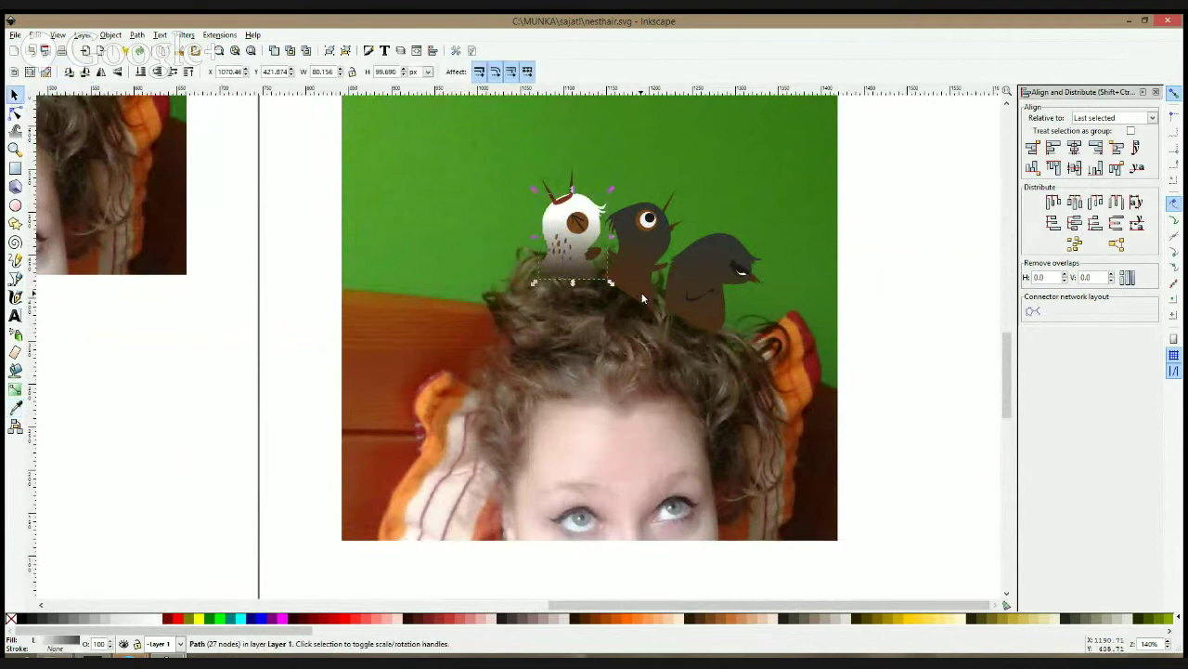
- Try recolouring the left bird's chest speckles with white and with a grey-brown sampled from its lower body, nudging them slightly
{"action": "scroll", "coordinate": [577, 268], "scroll_direction": "up", "scroll_amount": 2}
{"action": "left_click", "coordinate": [537, 223]}
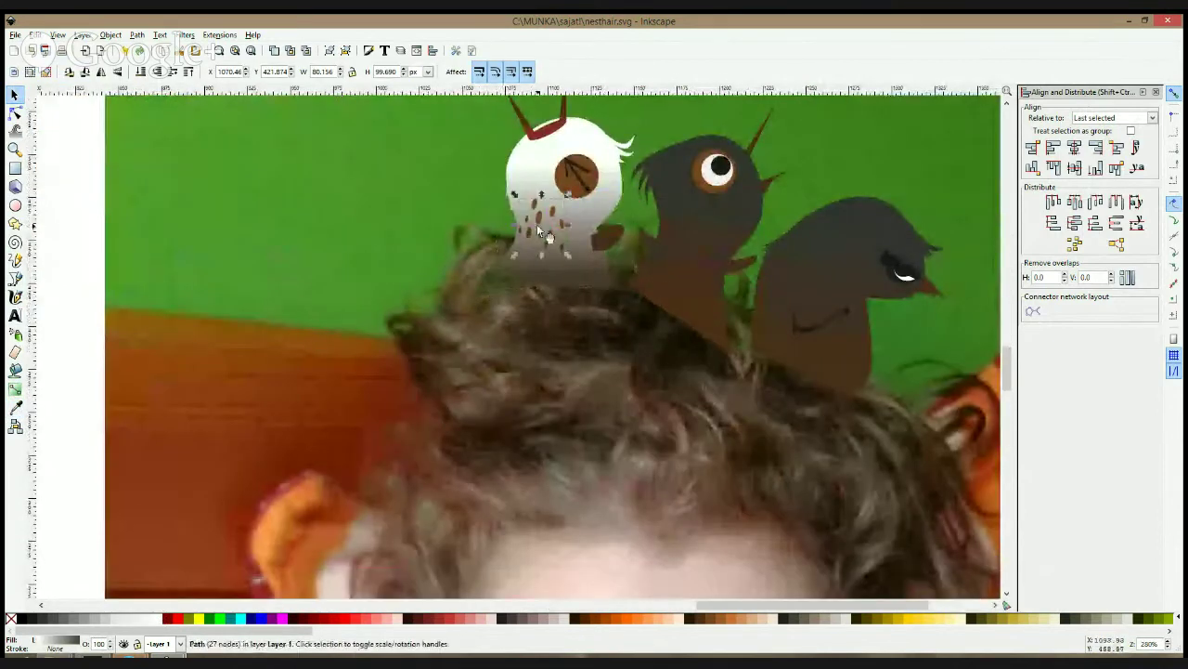
{"action": "key", "text": "d"}
{"action": "left_click", "coordinate": [529, 166]}
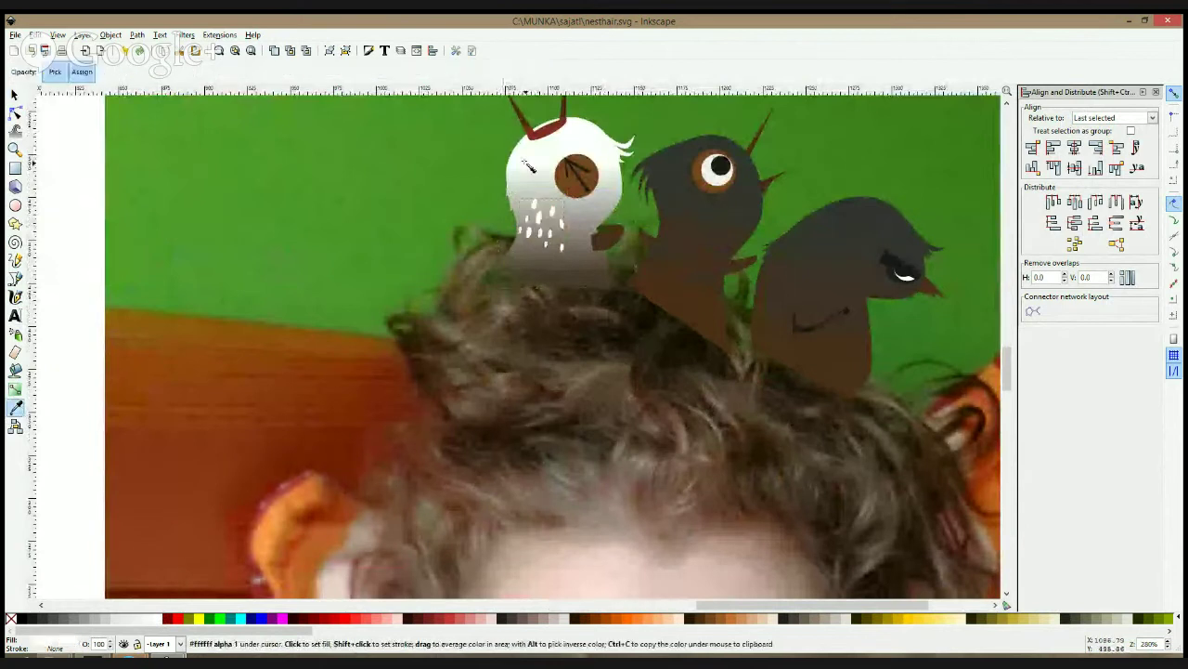
{"action": "left_click", "coordinate": [581, 249]}
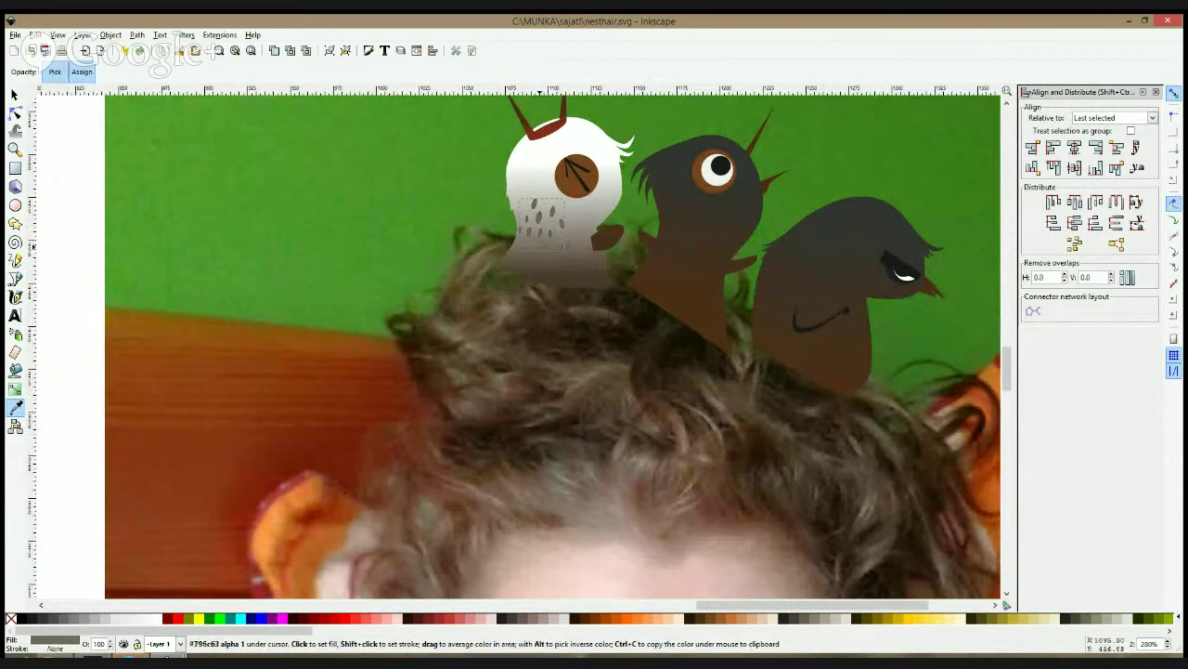
{"action": "left_click", "coordinate": [15, 96]}
{"action": "mouse_move", "coordinate": [545, 239]}
{"action": "left_mouse_down"}
{"action": "mouse_move", "coordinate": [546, 249]}
{"action": "mouse_move", "coordinate": [549, 232]}
{"action": "left_mouse_up"}
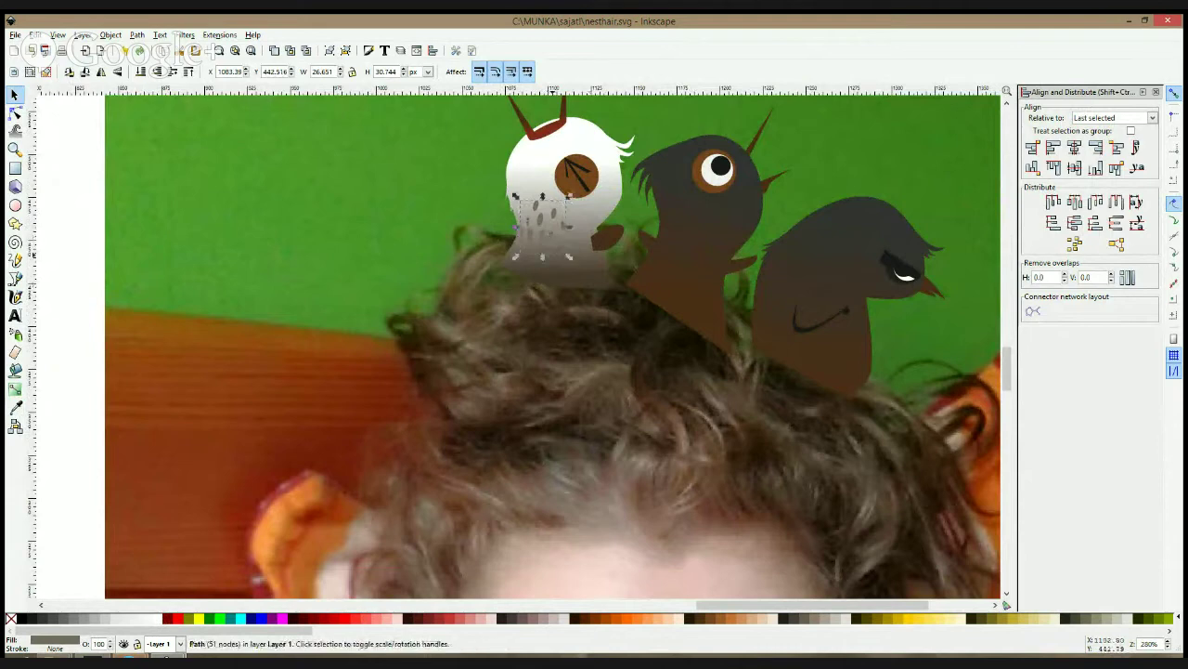
{"action": "scroll", "coordinate": [639, 243], "scroll_direction": "down", "scroll_amount": 2}
{"action": "left_click", "coordinate": [888, 215]}
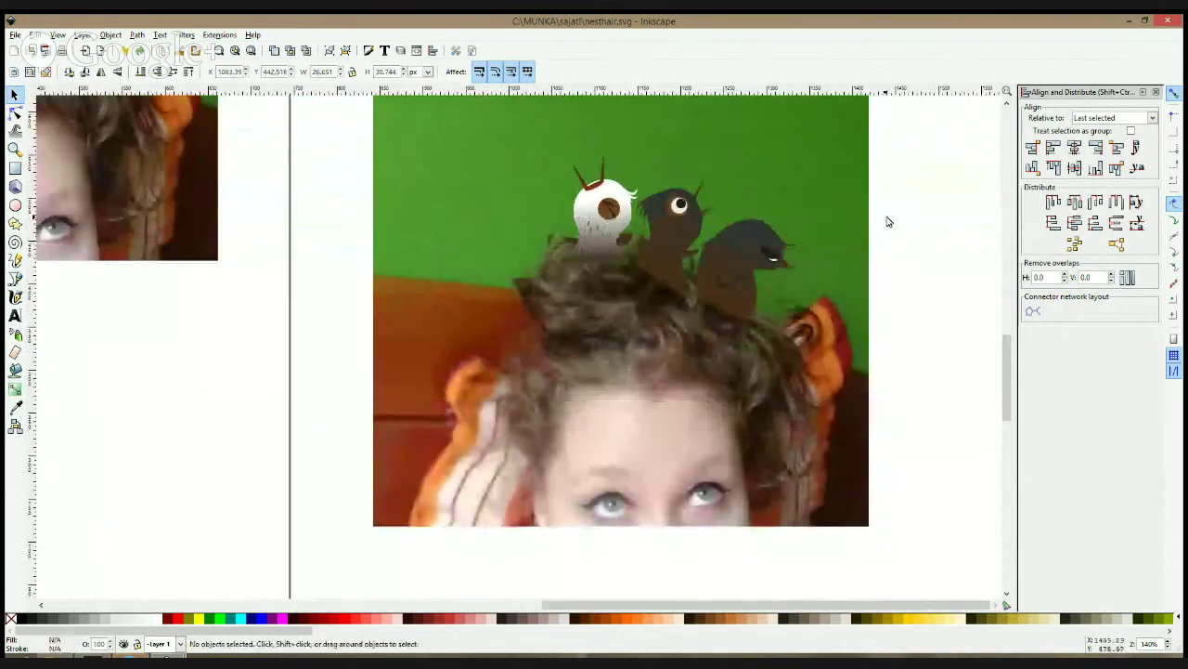
{"action": "scroll", "coordinate": [613, 259], "scroll_direction": "up", "scroll_amount": 2}
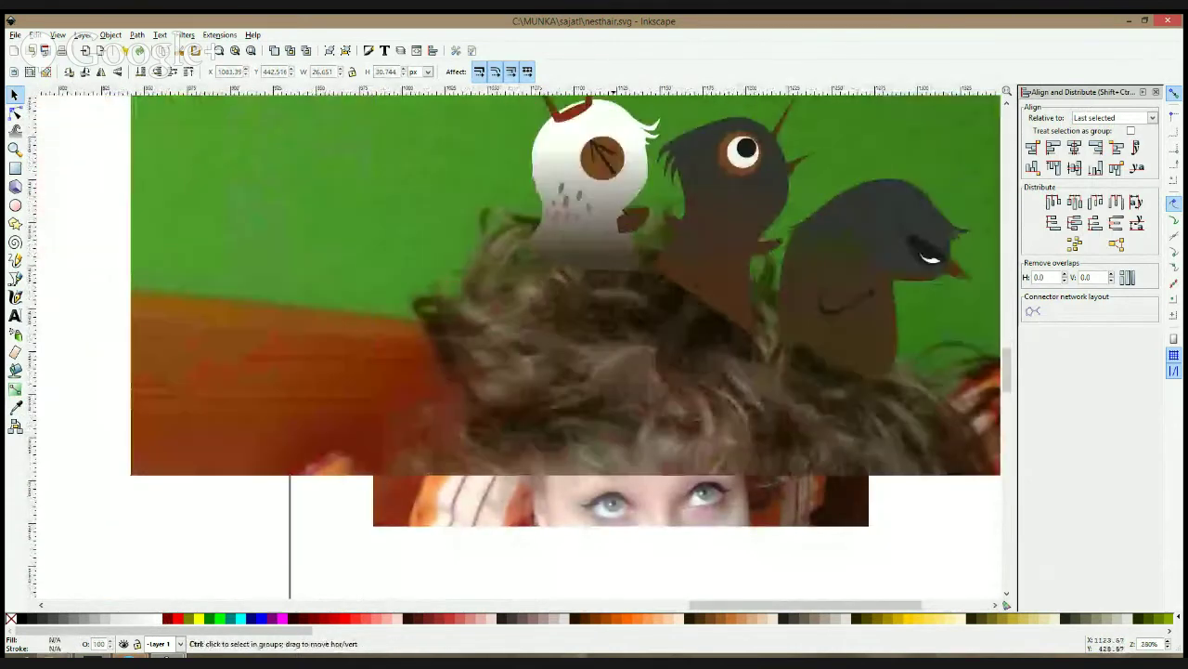
- Move the left bird's speckles down to the base of its body and recolour them with a light tone sampled from the head
{"action": "left_click_drag", "start_coordinate": [564, 221], "coordinate": [561, 255]}
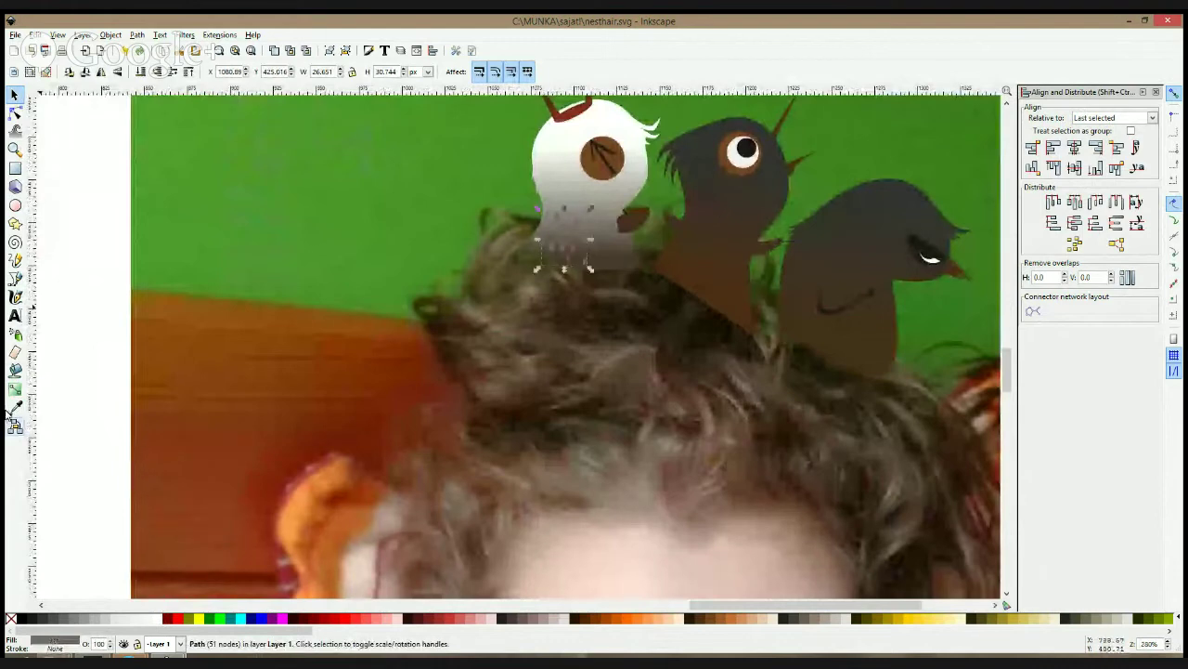
{"action": "left_click", "coordinate": [15, 407]}
{"action": "left_click", "coordinate": [585, 178]}
{"action": "key", "text": "space"}
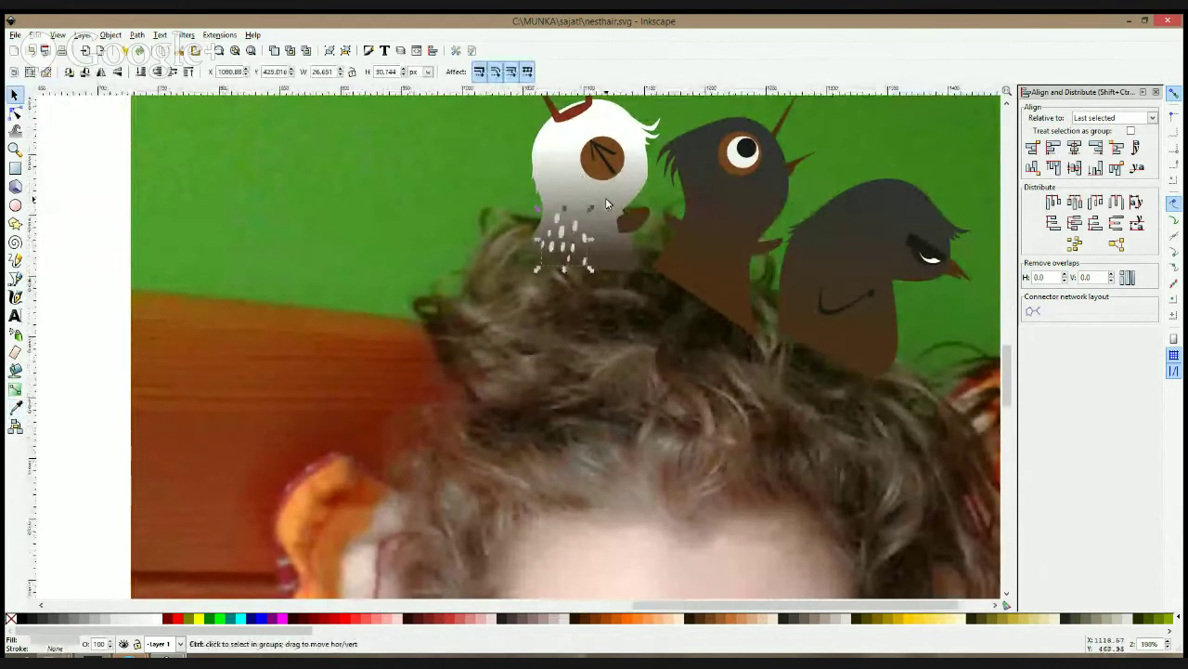
{"action": "scroll", "coordinate": [602, 192], "scroll_direction": "down", "scroll_amount": 3}
{"action": "left_click", "coordinate": [828, 206]}
- Recolour the left bird's wing and the circle of its closed eye with greys sampled from its body
{"action": "scroll", "coordinate": [645, 197], "scroll_direction": "up", "scroll_amount": 3}
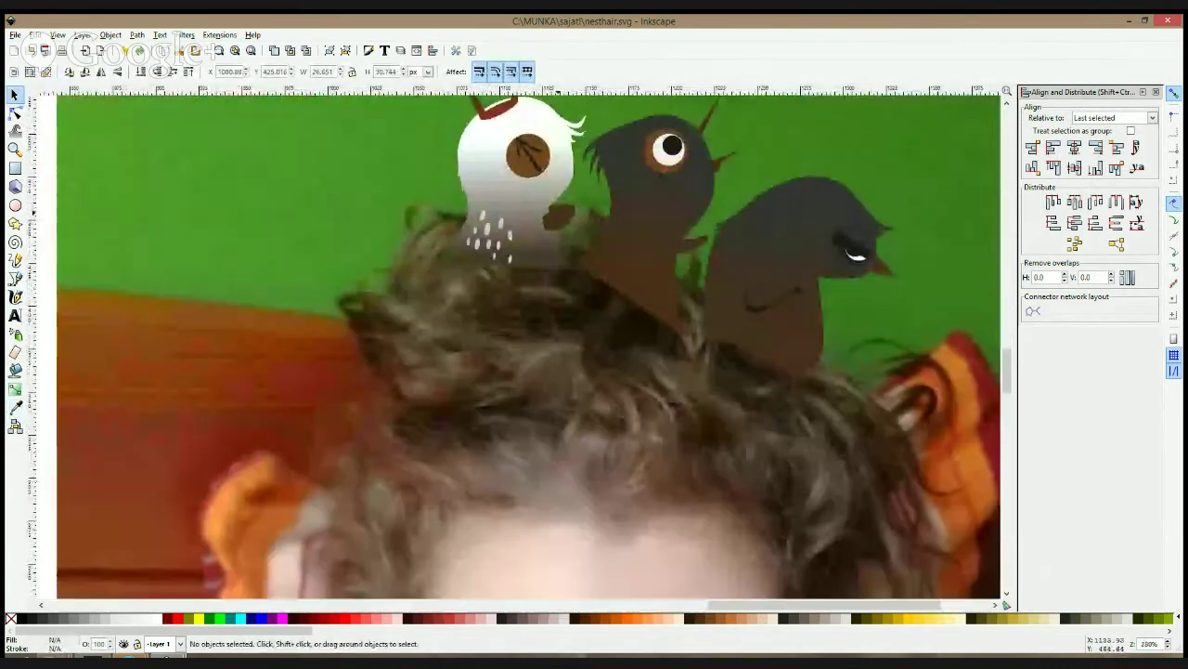
{"action": "key", "text": "d"}
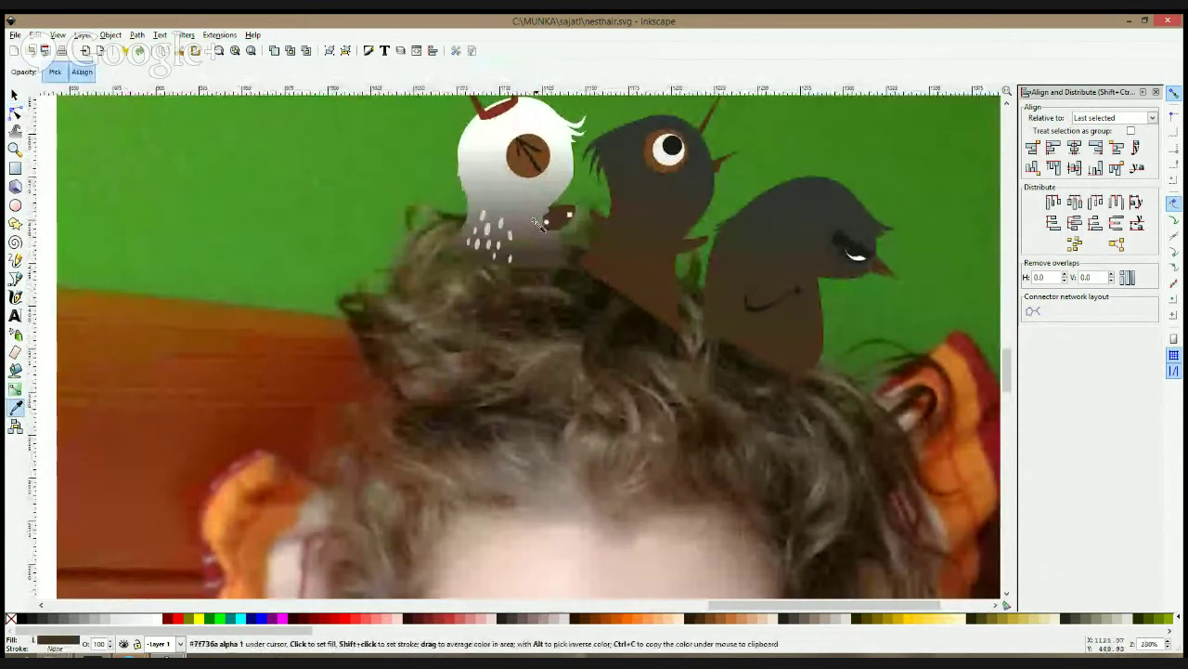
{"action": "left_click", "coordinate": [571, 190]}
{"action": "key", "text": "space"}
{"action": "left_click", "coordinate": [517, 175]}
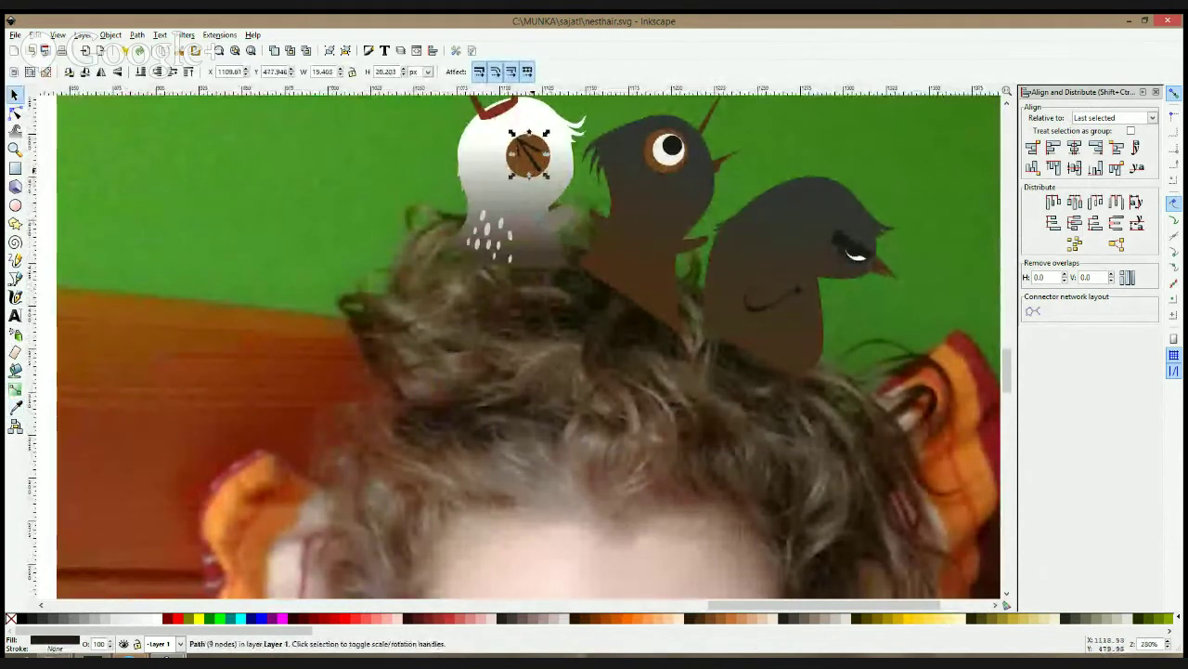
{"action": "left_click", "coordinate": [15, 407]}
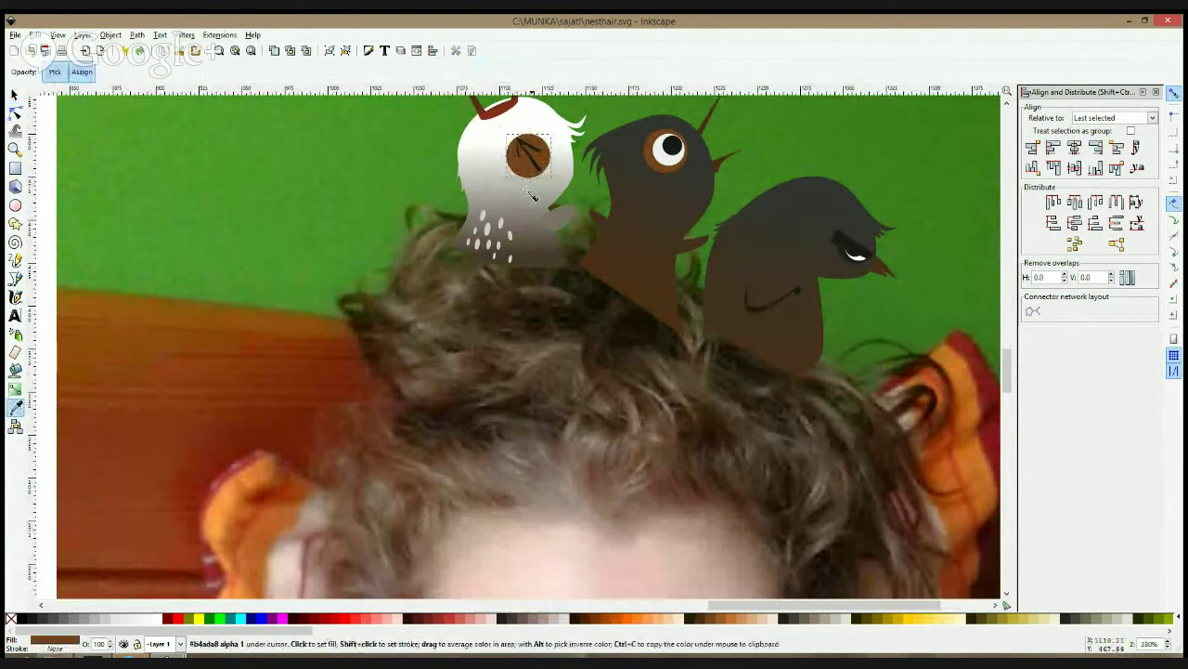
{"action": "left_click", "coordinate": [529, 226]}
{"action": "key", "text": "space"}
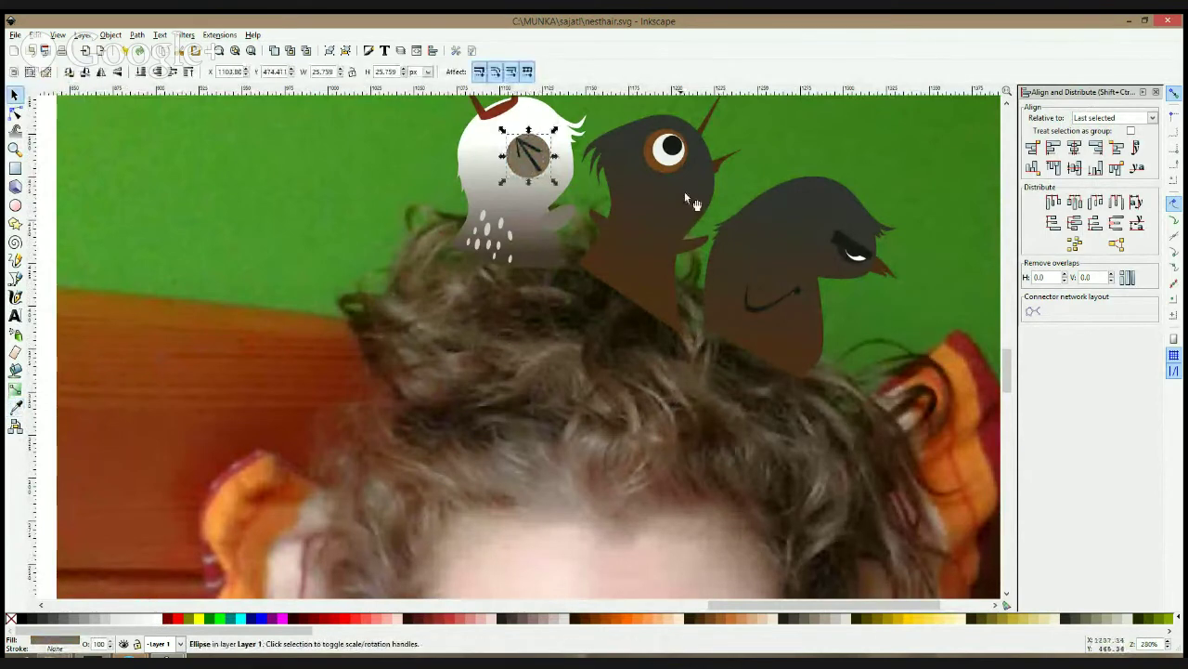
- Apply the left bird's white-to-brown gradient to the middle bird's body
{"action": "left_click_drag", "start_coordinate": [684, 192], "coordinate": [587, 358]}
{"action": "left_click", "coordinate": [606, 309]}
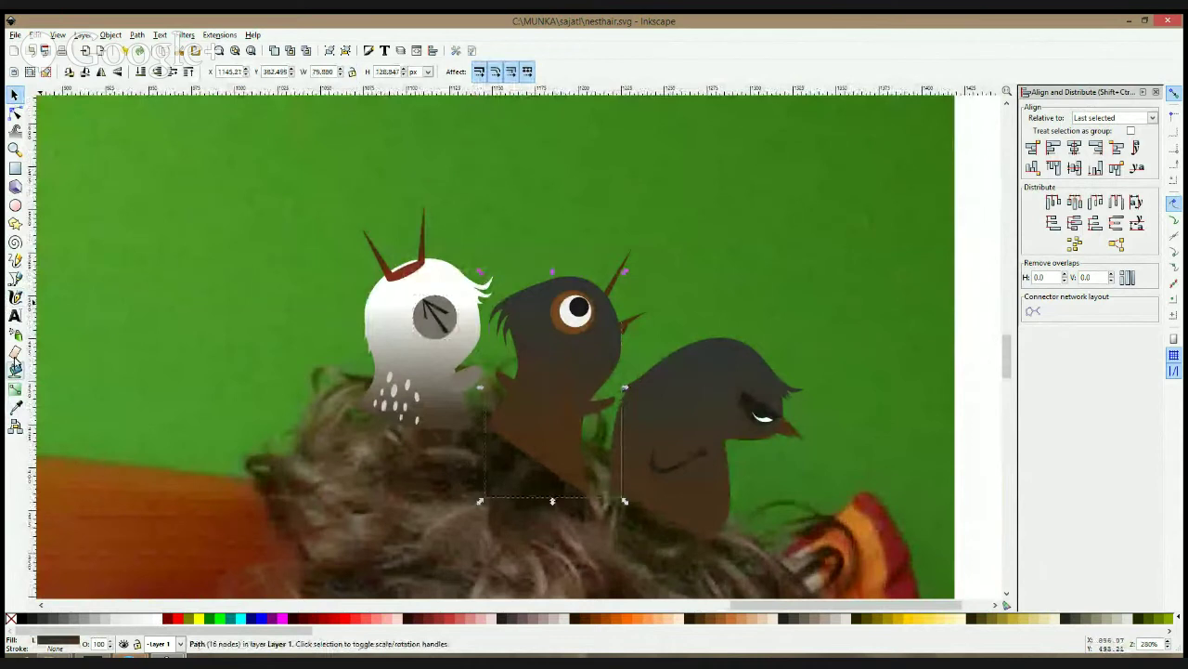
{"action": "left_click", "coordinate": [15, 389]}
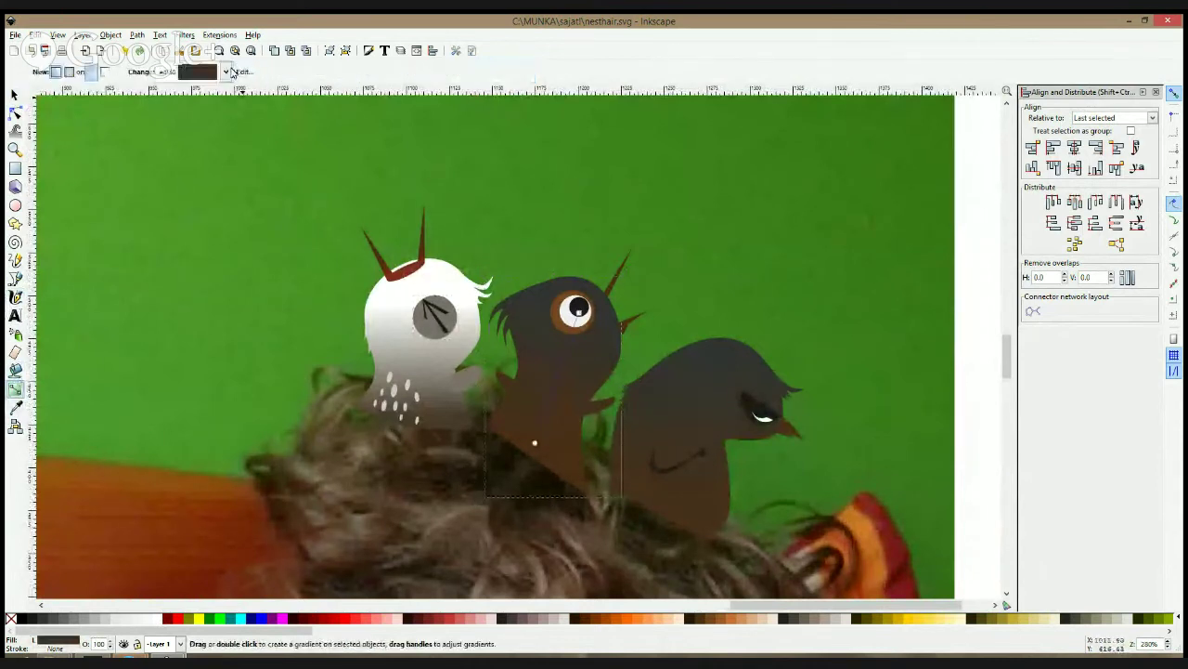
{"action": "left_click", "coordinate": [233, 71]}
{"action": "left_click", "coordinate": [230, 44]}
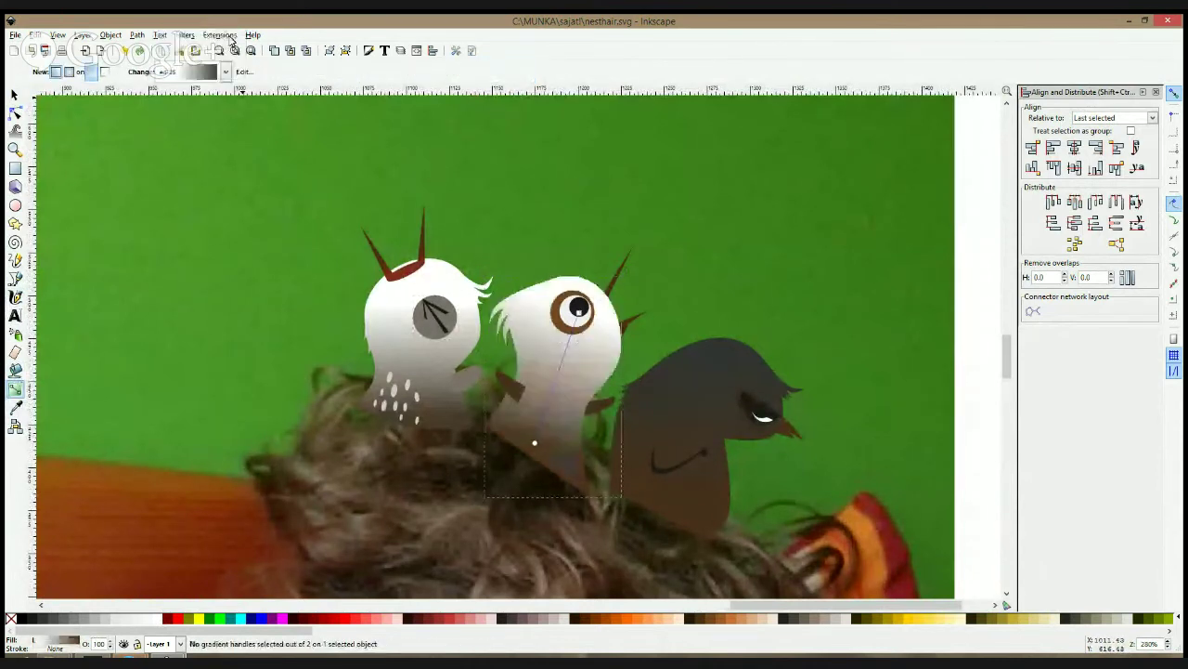
- Try to unite the middle bird's two wings with its body and undo the union
{"action": "key", "text": "space"}
{"action": "left_click", "coordinate": [518, 392]}
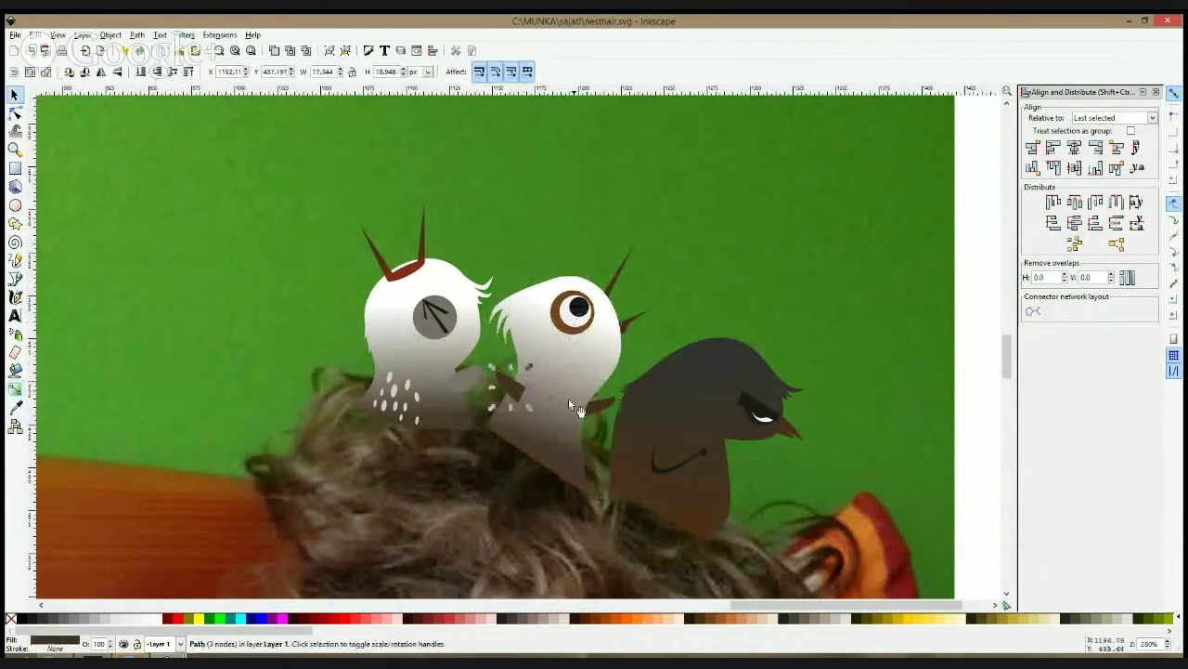
{"action": "left_click", "coordinate": [592, 406], "text": "shift"}
{"action": "left_click", "coordinate": [596, 380], "text": "shift"}
{"action": "key", "text": "ctrl+plus"}
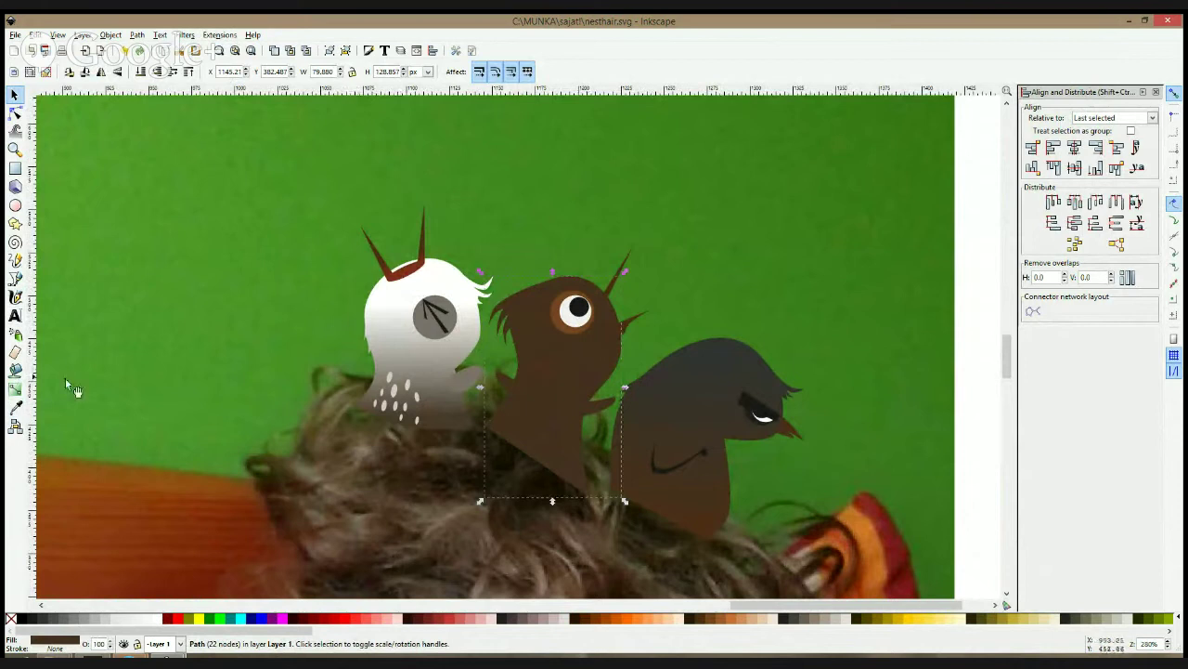
{"action": "key", "text": "ctrl+z"}
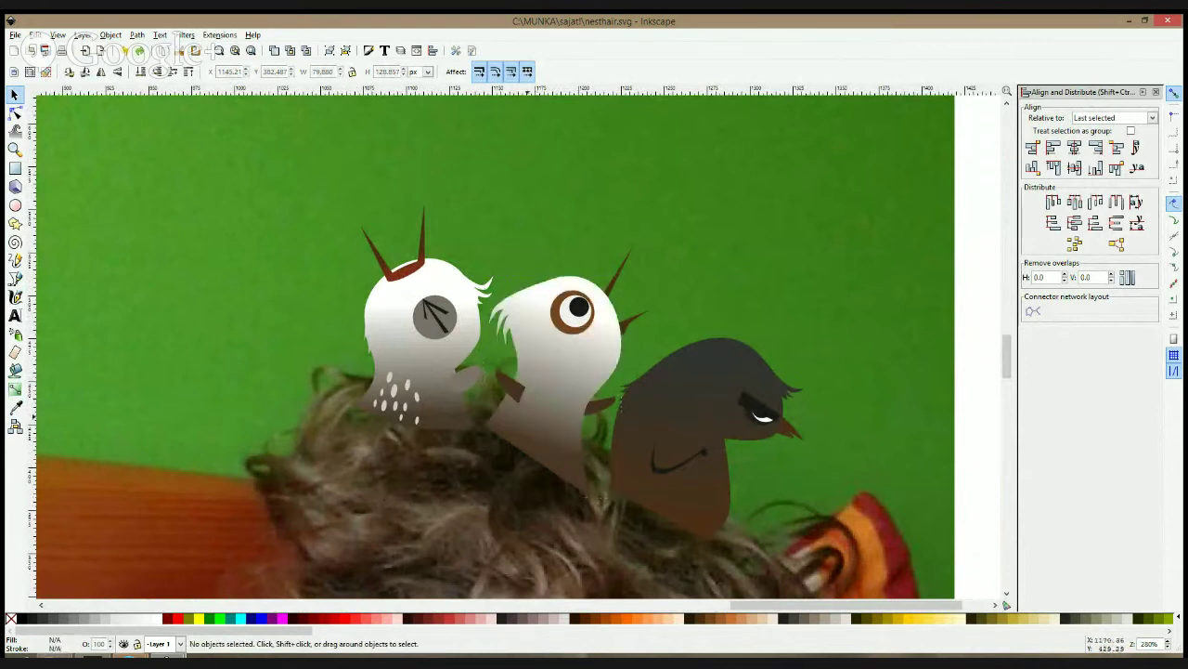
- Unite the middle bird's two wings and its body into a single path
{"action": "left_click", "coordinate": [517, 389]}
{"action": "left_click", "coordinate": [603, 406], "text": "shift"}
{"action": "left_click", "coordinate": [599, 385], "text": "shift"}
{"action": "key", "text": "ctrl+plus"}
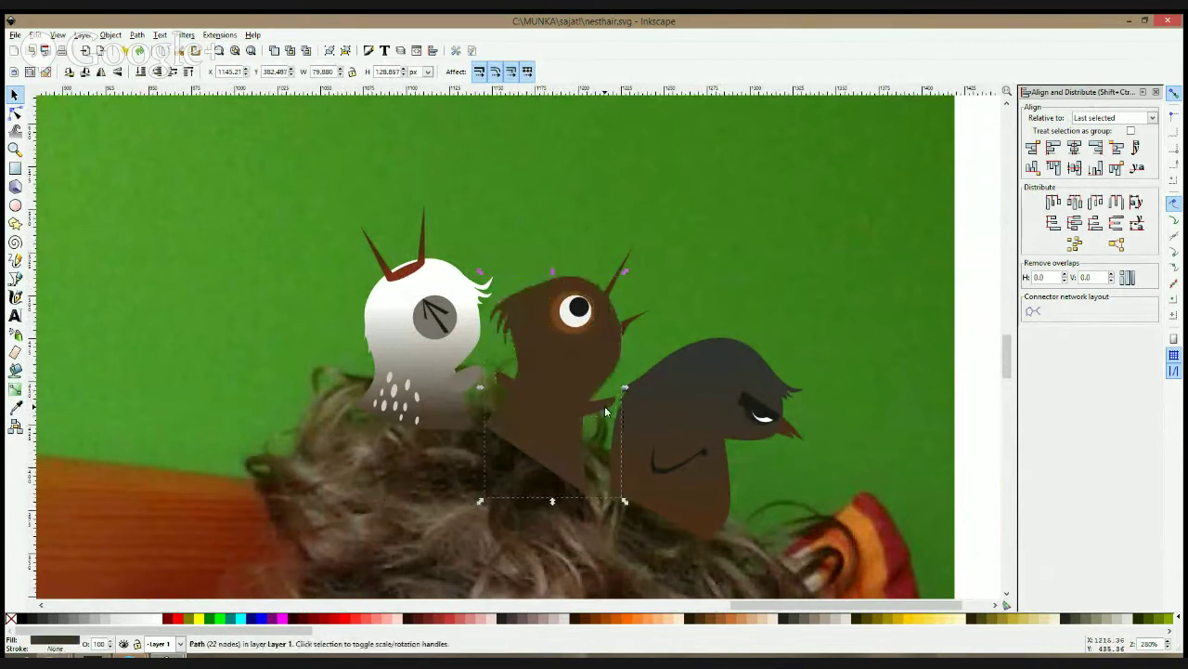
- Apply the white-to-brown gradient to the united middle bird and run it from white below the eye to brown at the base
{"action": "left_click", "coordinate": [15, 390]}
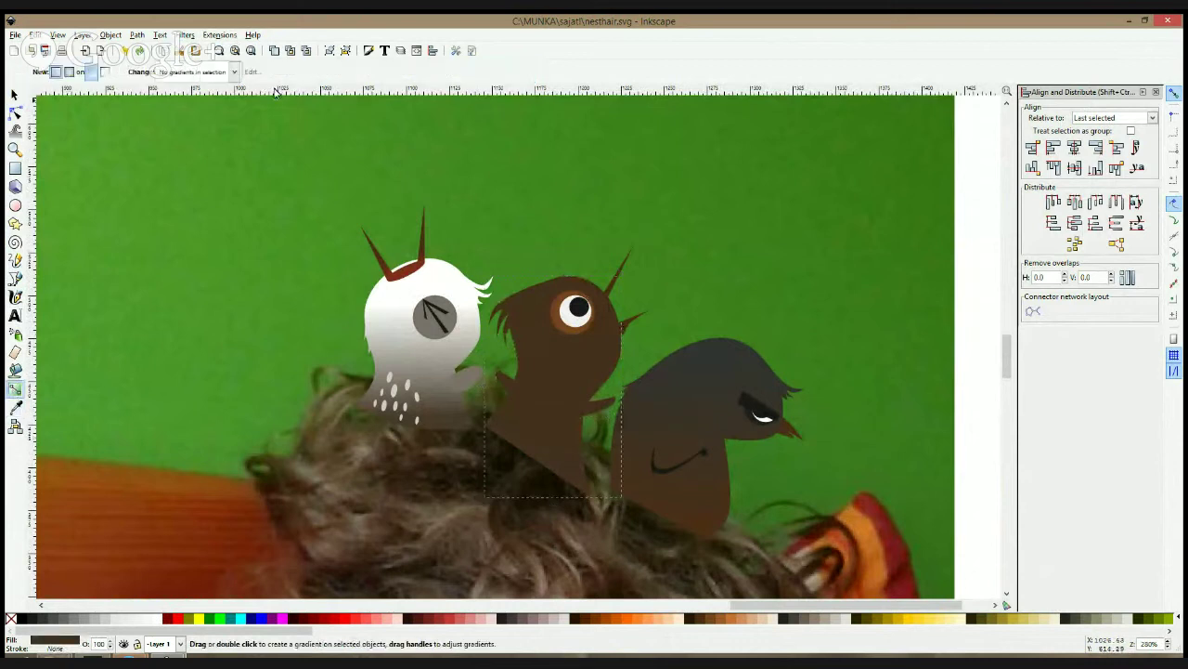
{"action": "left_click", "coordinate": [235, 71]}
{"action": "left_click", "coordinate": [232, 106]}
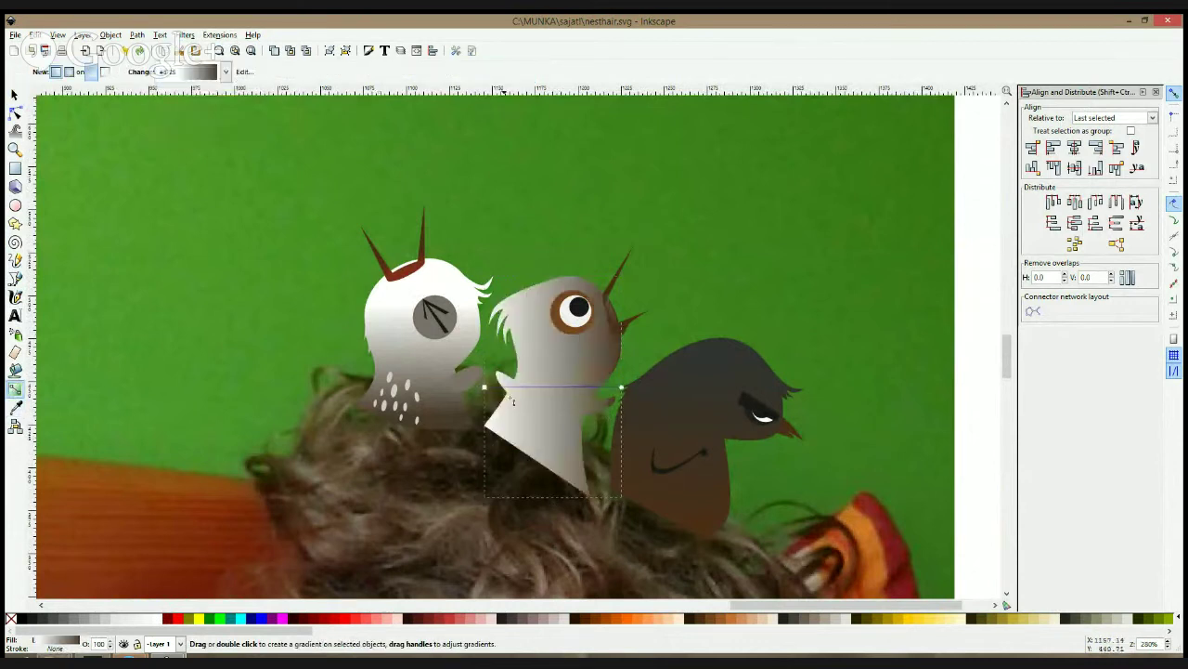
{"action": "left_click_drag", "start_coordinate": [485, 388], "coordinate": [555, 345]}
{"action": "left_click_drag", "start_coordinate": [621, 387], "coordinate": [531, 440]}
{"action": "key", "text": "s"}
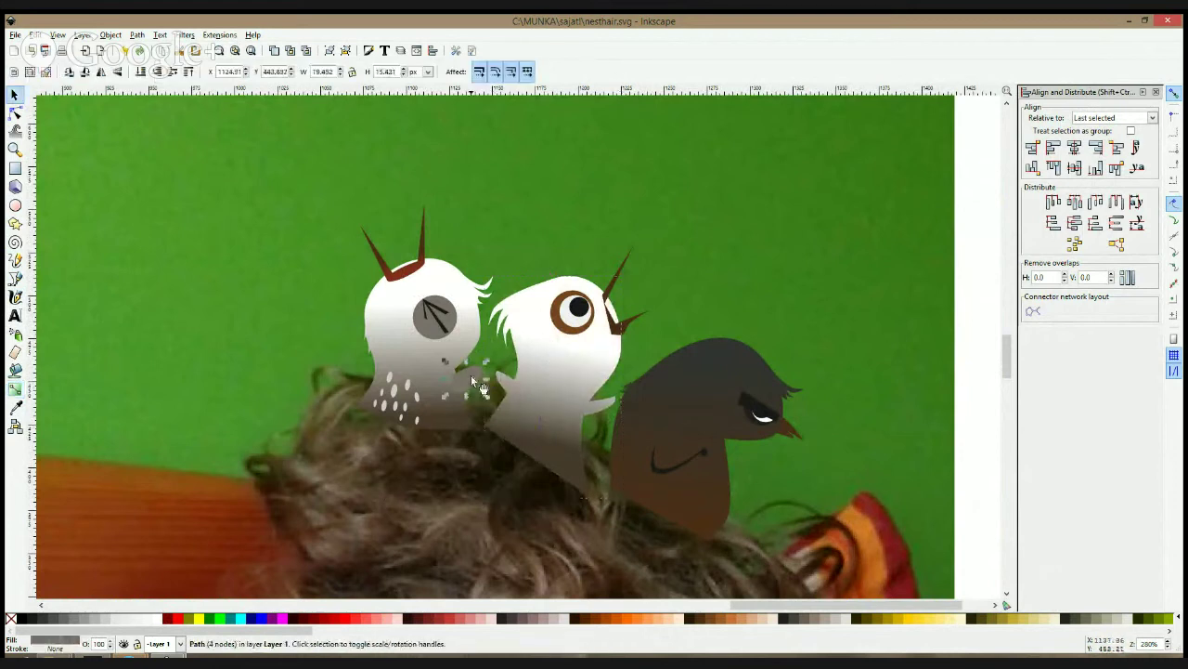
- Unite the left bird's wing with its body and stretch the middle bird's gradient from beside the eye down to the base
{"action": "left_click", "coordinate": [433, 406]}
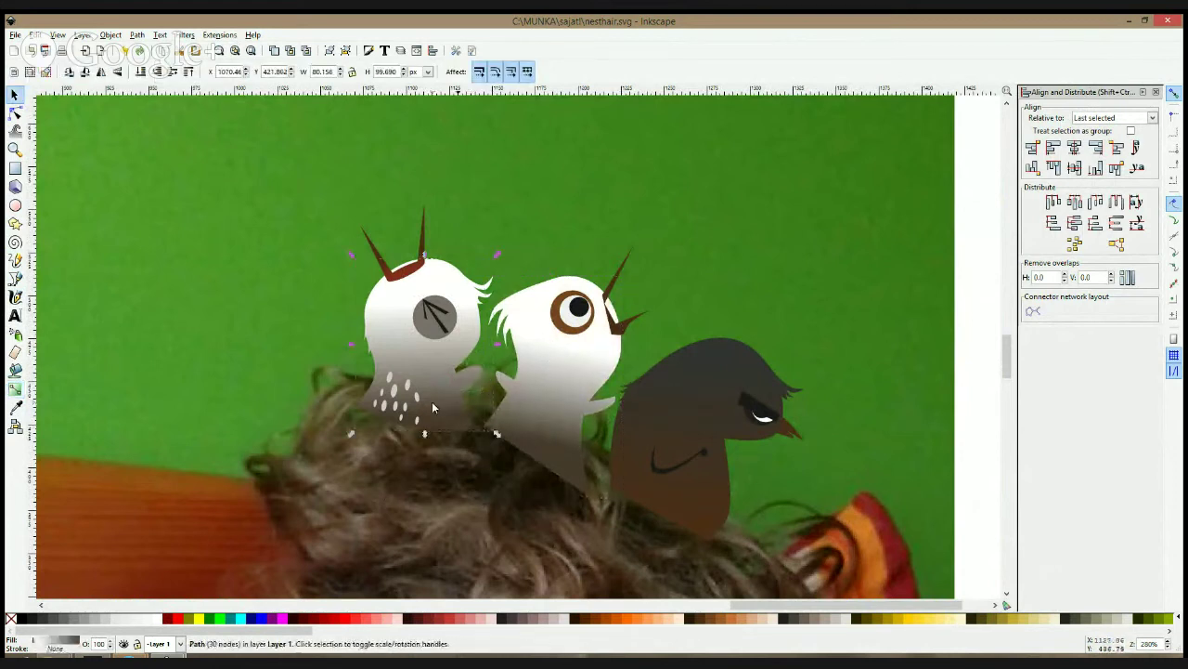
{"action": "left_click", "coordinate": [522, 410]}
{"action": "left_click", "coordinate": [15, 388]}
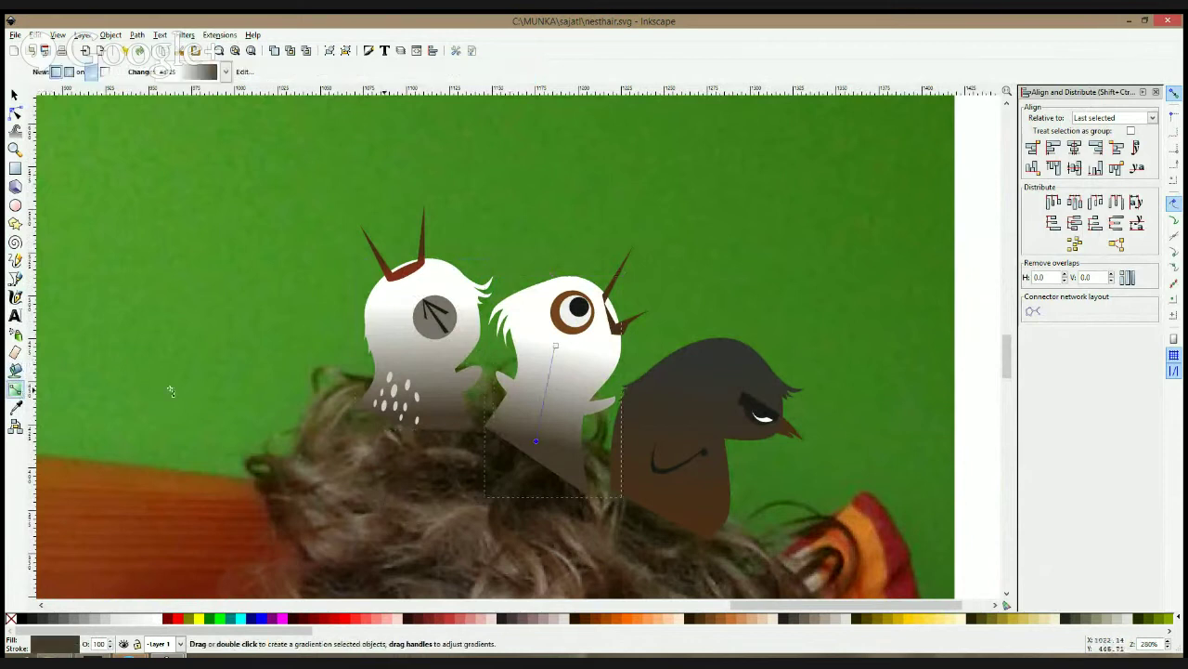
{"action": "left_click_drag", "start_coordinate": [536, 441], "coordinate": [544, 422]}
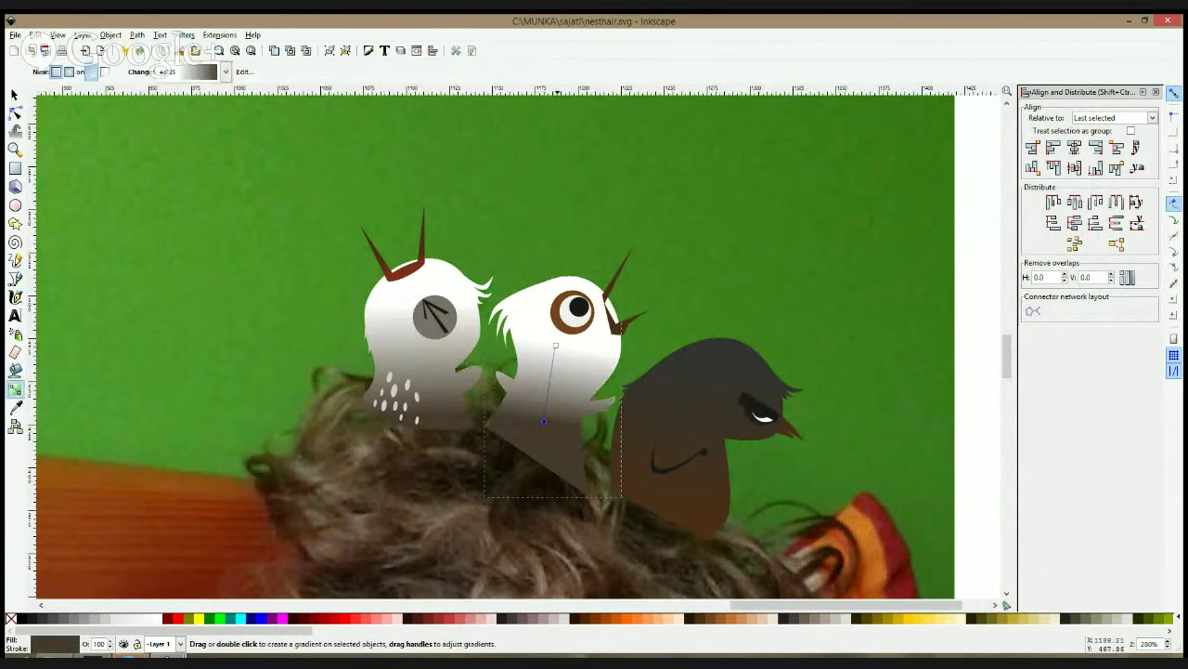
{"action": "left_click_drag", "start_coordinate": [556, 348], "coordinate": [554, 303]}
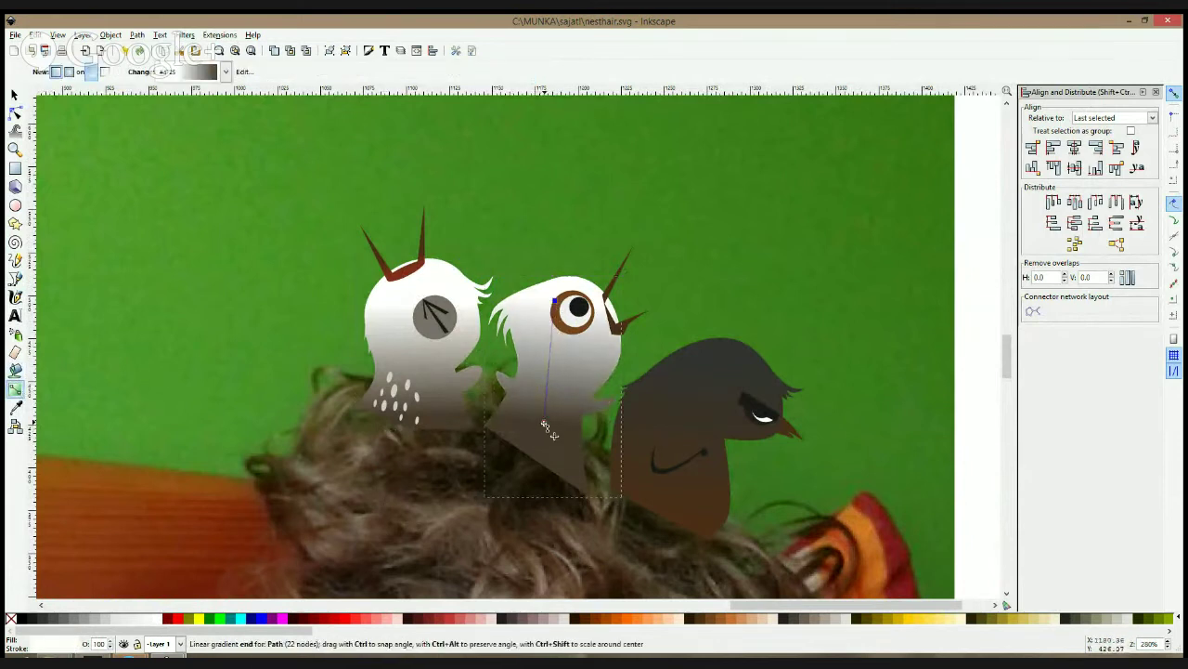
{"action": "left_click_drag", "start_coordinate": [544, 422], "coordinate": [534, 454]}
{"action": "key", "text": "F1"}
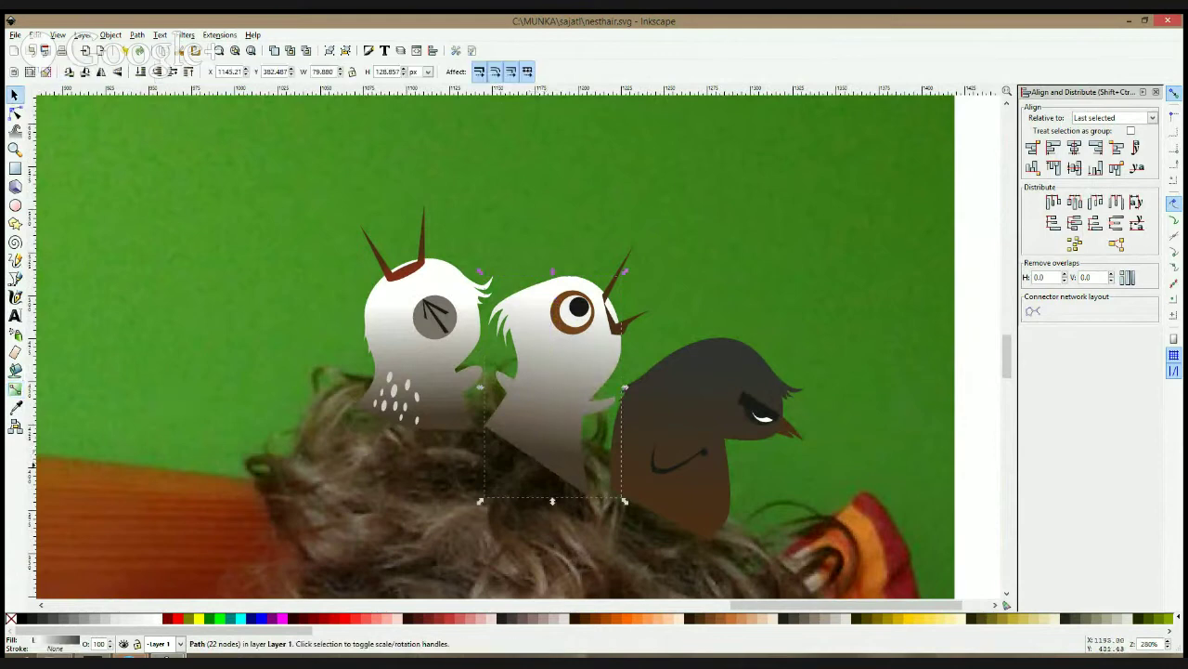
{"action": "key", "text": "Escape"}
- Extend the dark end of the right bird's body gradient to just below its base
{"action": "scroll", "coordinate": [756, 454], "scroll_direction": "down", "scroll_amount": 2}
{"action": "scroll", "coordinate": [705, 462], "scroll_direction": "down", "scroll_amount": 3}
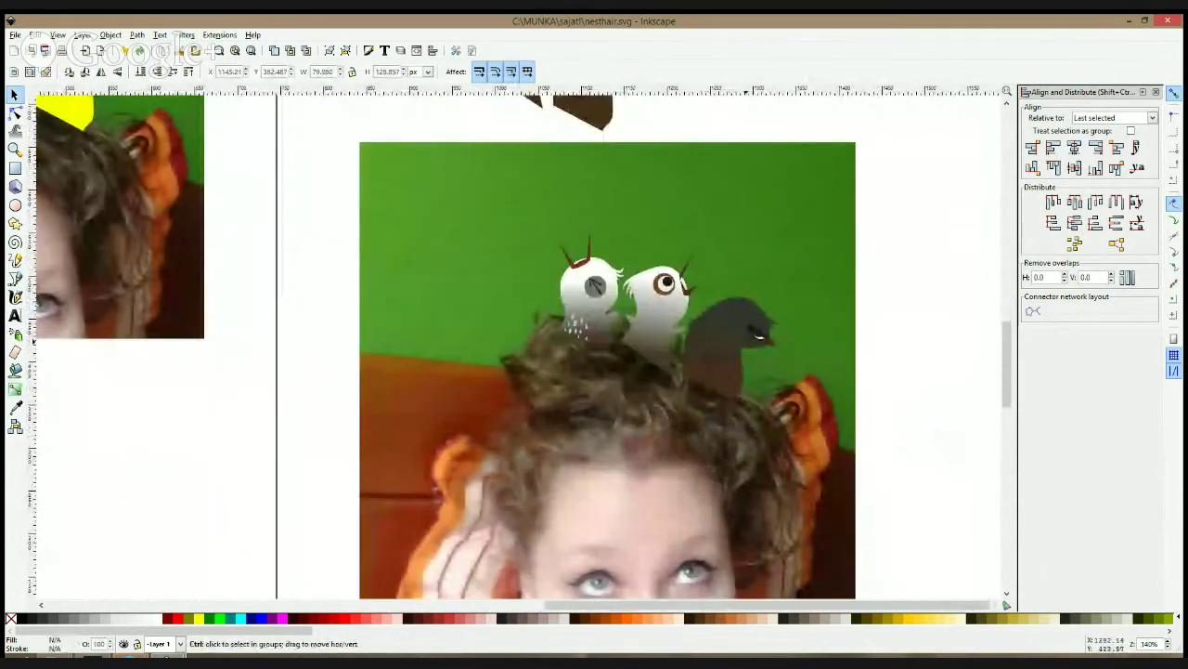
{"action": "scroll", "coordinate": [741, 329], "scroll_direction": "up", "scroll_amount": 2}
{"action": "left_click", "coordinate": [726, 303]}
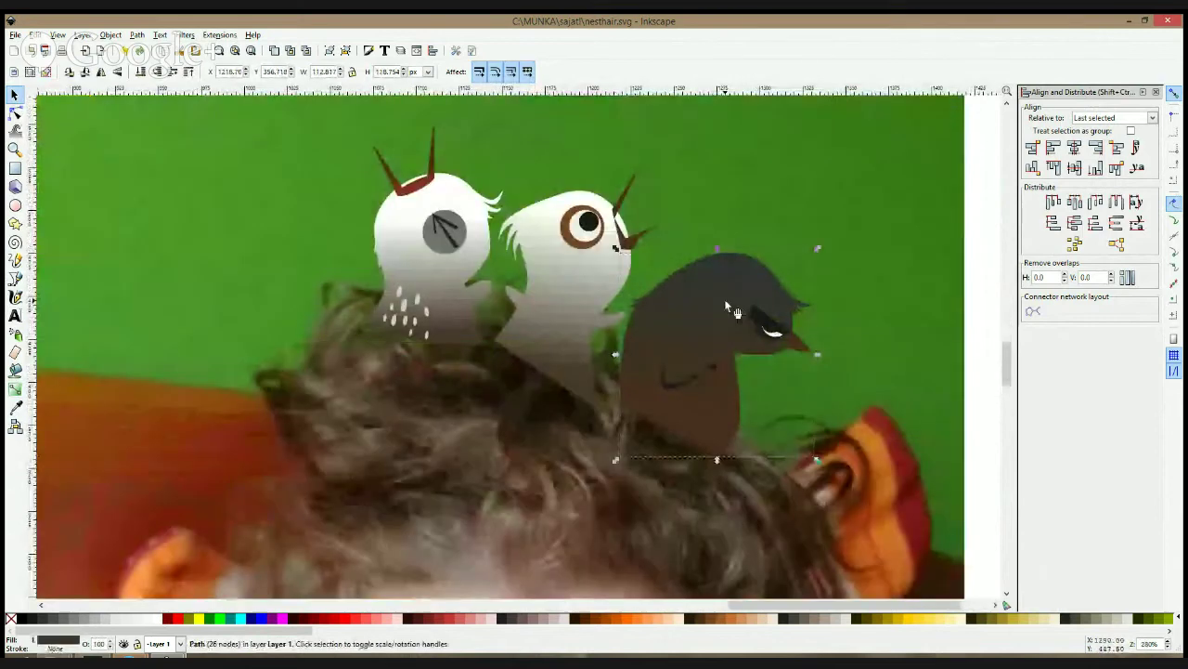
{"action": "left_click", "coordinate": [17, 391]}
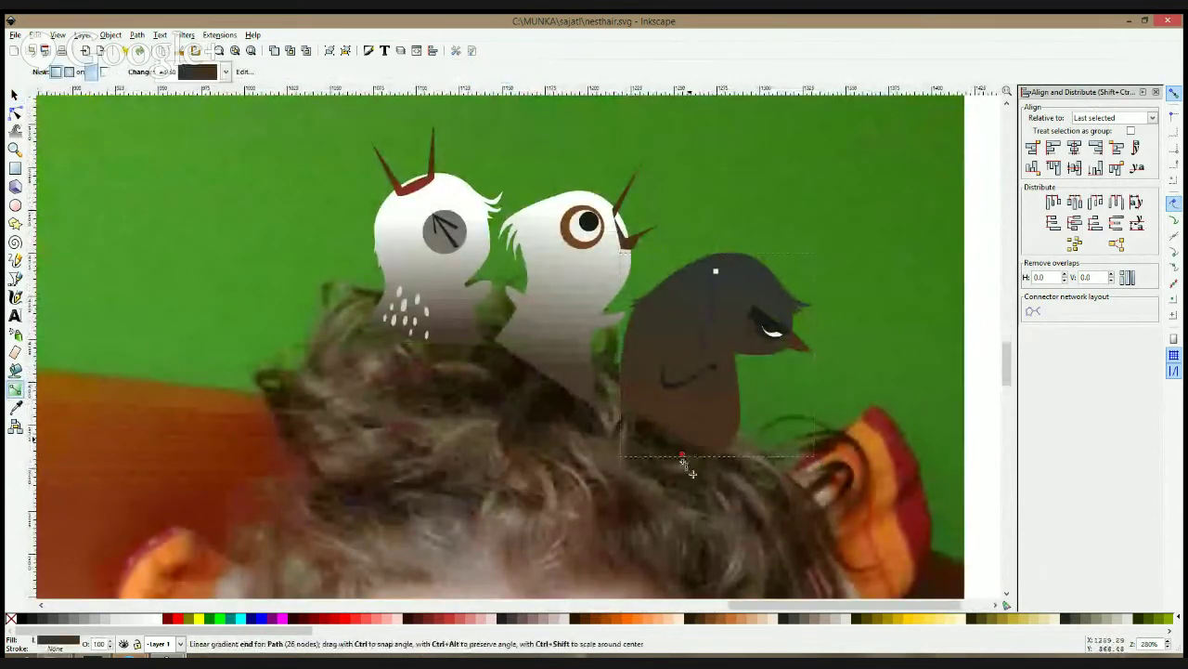
{"action": "left_click", "coordinate": [681, 480]}
{"action": "key", "text": "s"}
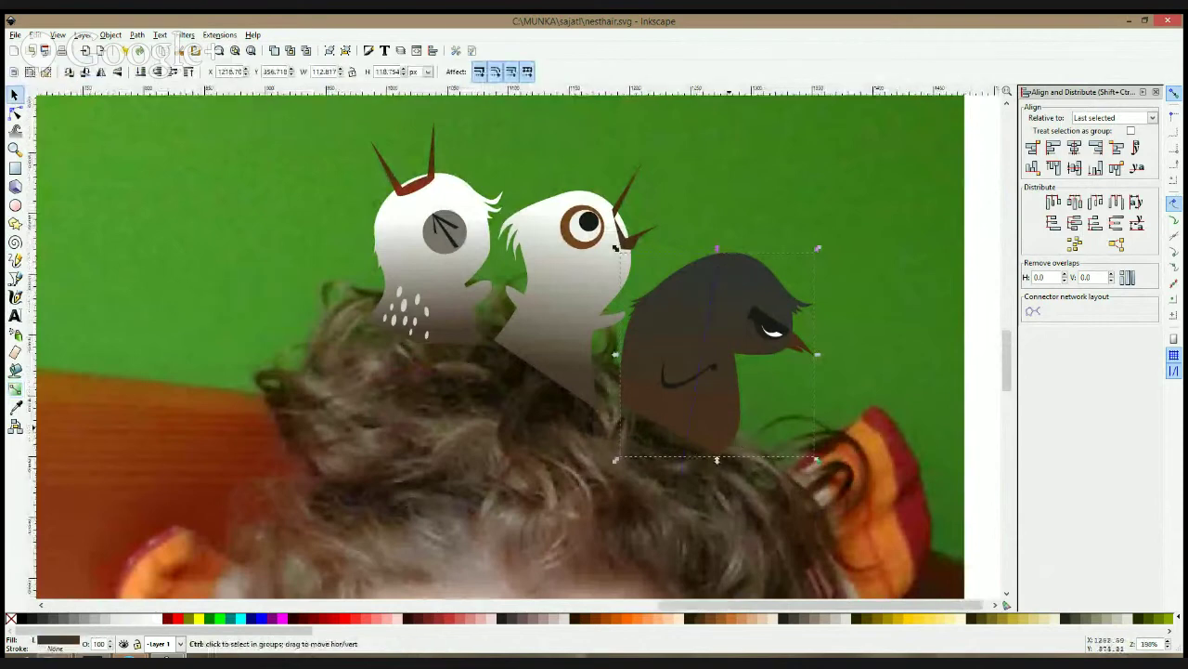
{"action": "scroll", "coordinate": [729, 428], "scroll_direction": "down", "scroll_amount": 3}
{"action": "left_click", "coordinate": [915, 338]}
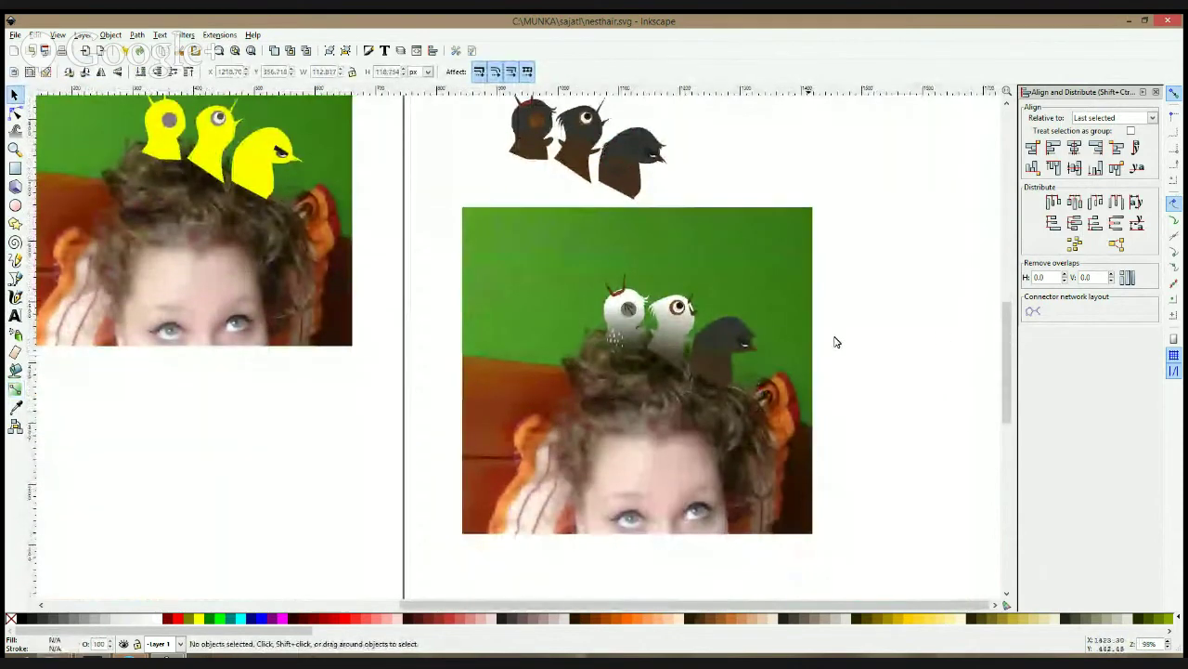
- Apply the white-to-brown gradient of the other two birds to the right bird's body
{"action": "left_click", "coordinate": [727, 374]}
{"action": "scroll", "coordinate": [725, 373], "scroll_direction": "up", "scroll_amount": 1}
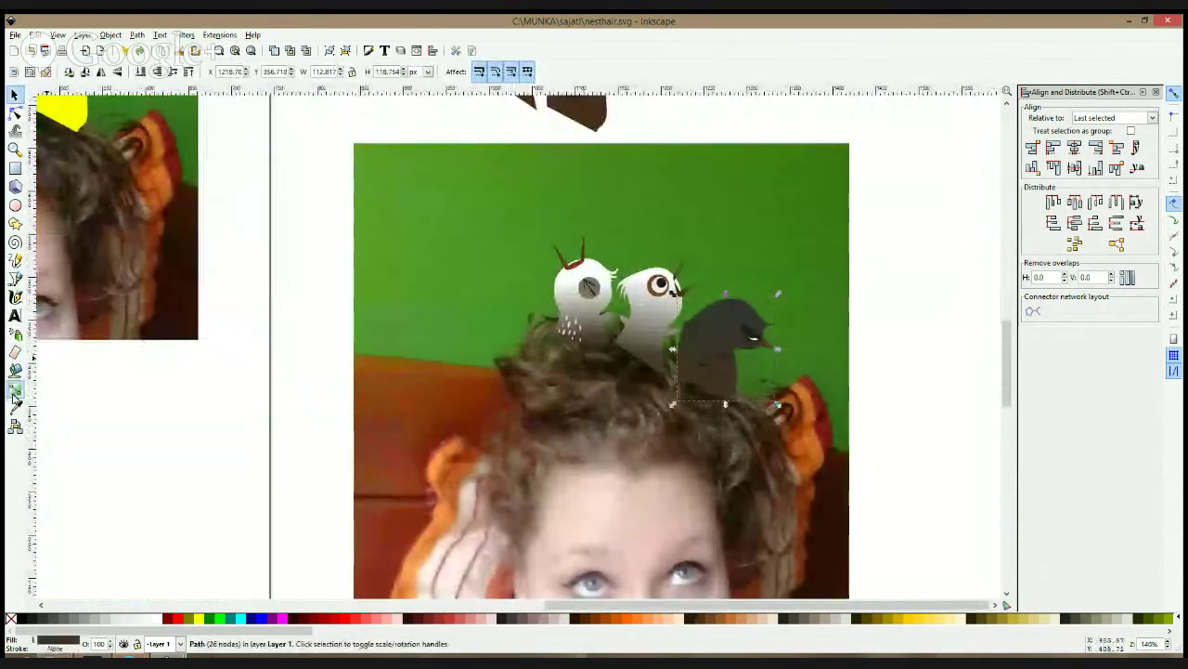
{"action": "key", "text": "g"}
{"action": "left_click", "coordinate": [233, 38]}
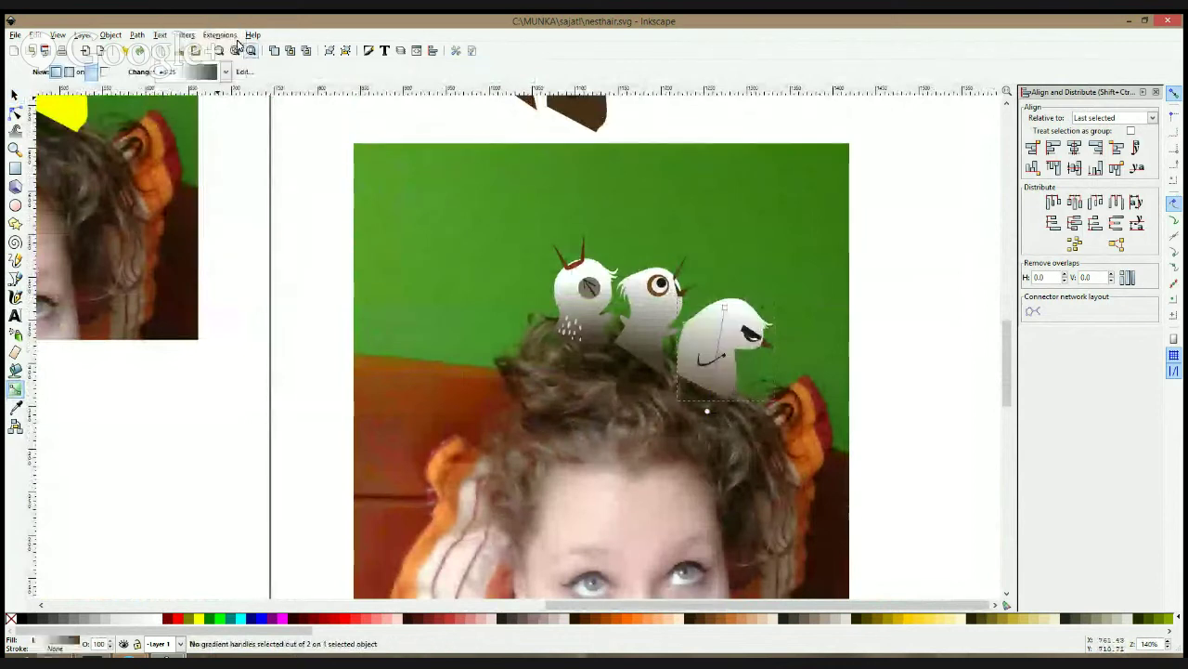
- Run the right bird's gradient from just above its head to its lower body, so the brown base is darker
{"action": "left_click_drag", "start_coordinate": [708, 410], "coordinate": [712, 386]}
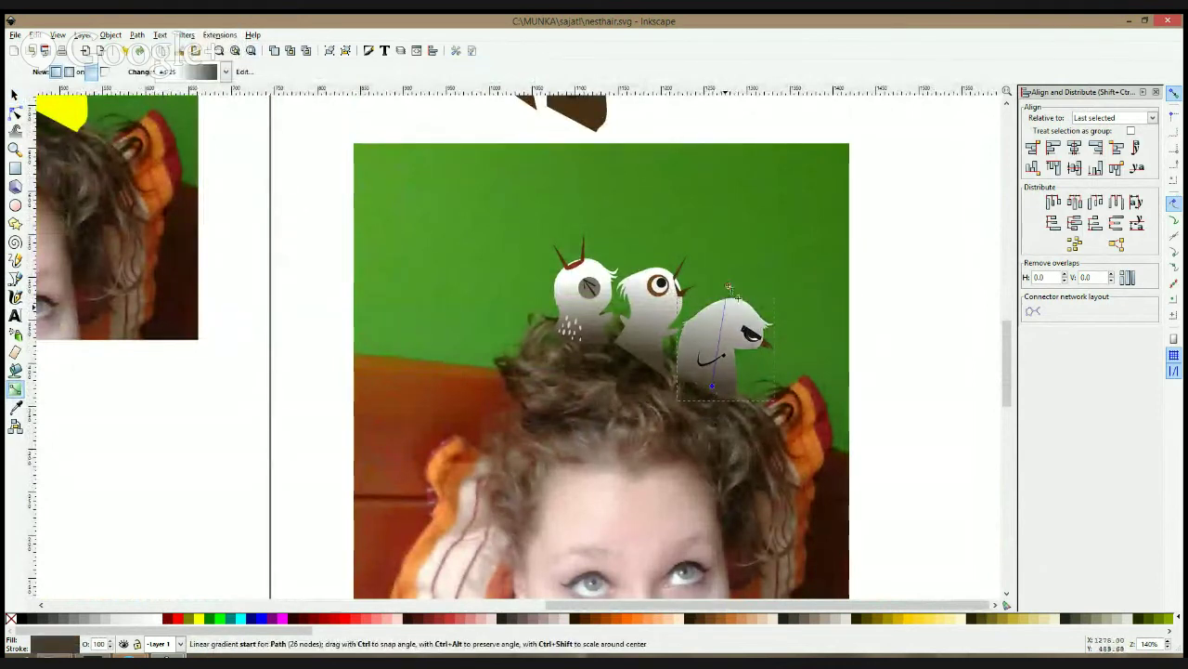
{"action": "key", "text": "s"}
- Recolour the right bird's lower eye shape and the middle bird's eye ring with the brownish grey of the left bird's eye
{"action": "scroll", "coordinate": [749, 344], "scroll_direction": "up", "scroll_amount": 3}
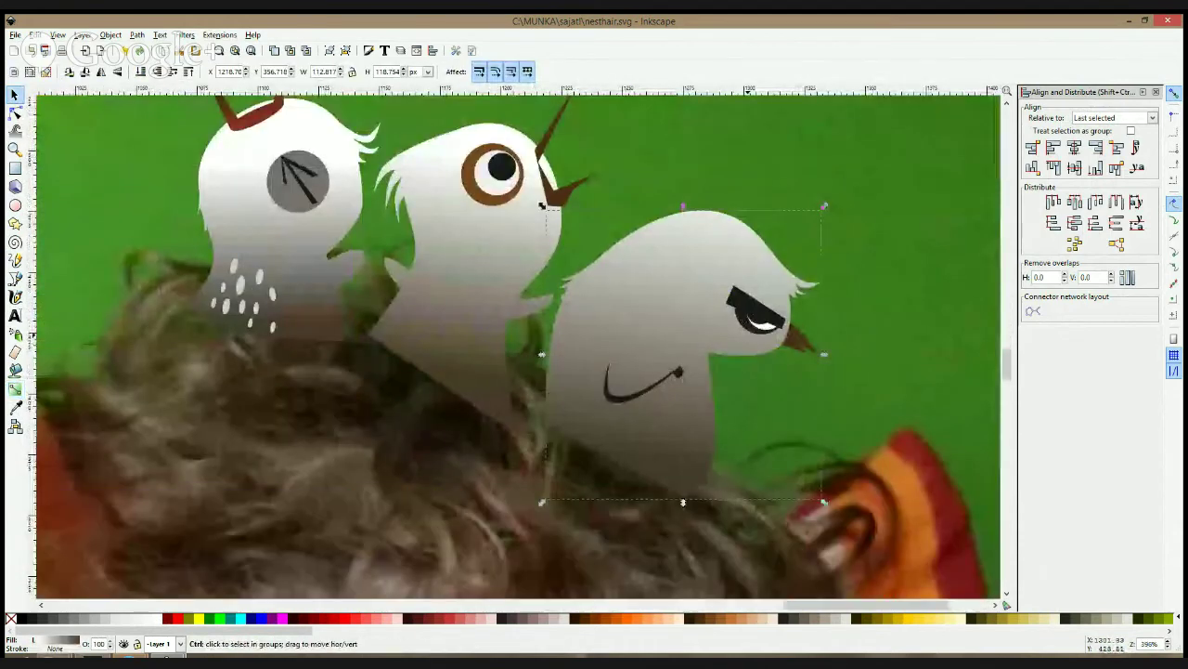
{"action": "left_click", "coordinate": [747, 330], "text": "ctrl"}
{"action": "left_click", "coordinate": [479, 201], "text": "ctrl+shift"}
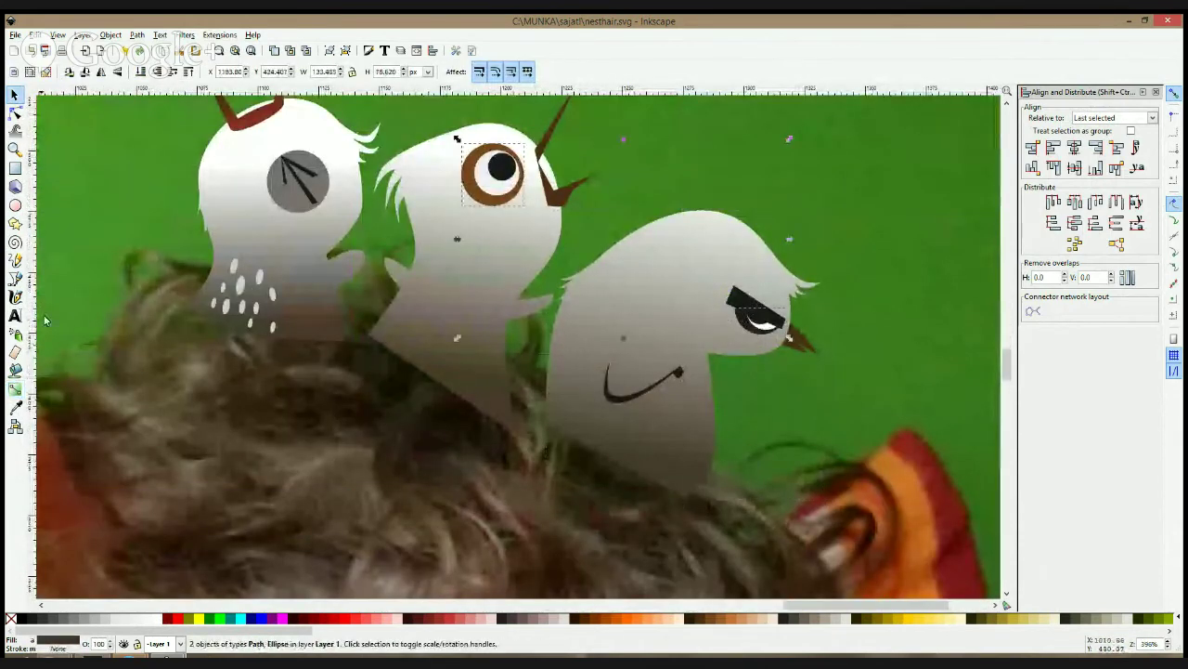
{"action": "left_click", "coordinate": [17, 409]}
{"action": "left_click", "coordinate": [286, 200]}
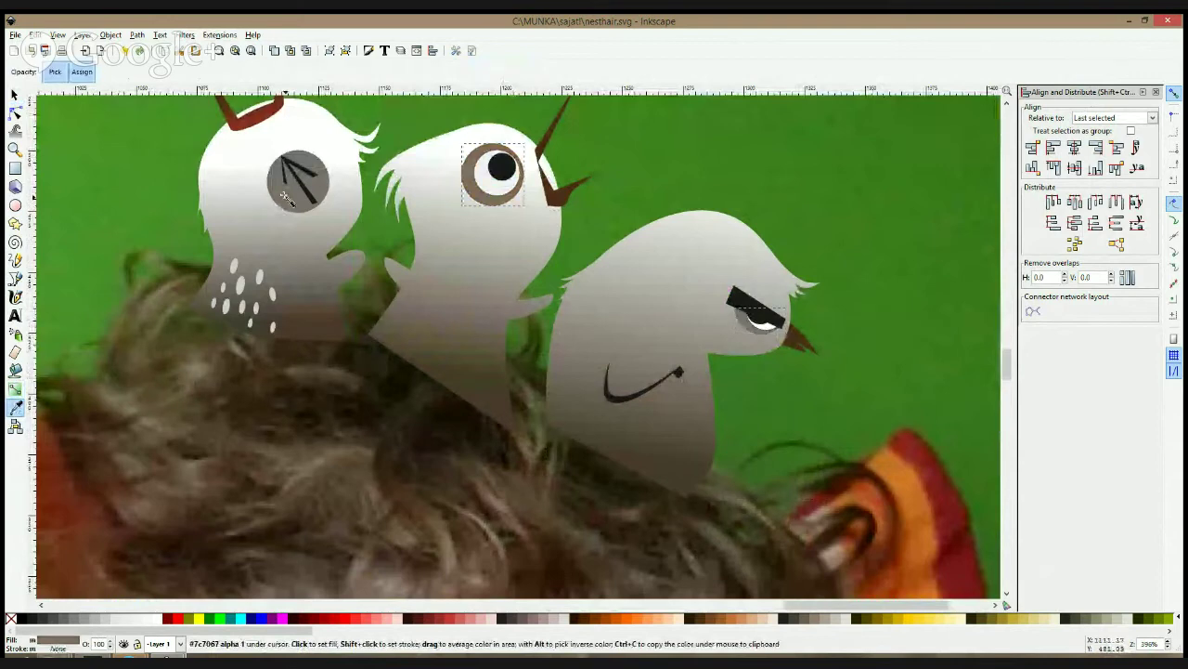
{"action": "key", "text": "space"}
- Recolour the right bird's curved wing line with a sampled dark greyish brown
{"action": "scroll", "coordinate": [696, 269], "scroll_direction": "down", "scroll_amount": 3}
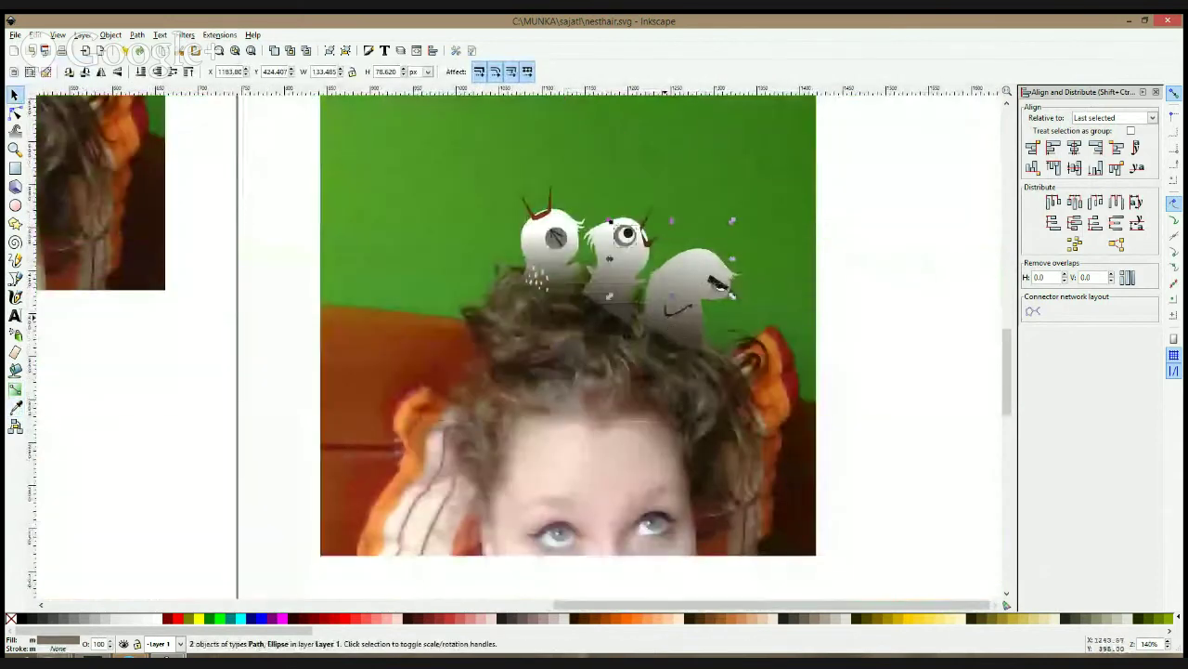
{"action": "left_click", "coordinate": [676, 315]}
{"action": "left_click", "coordinate": [16, 408]}
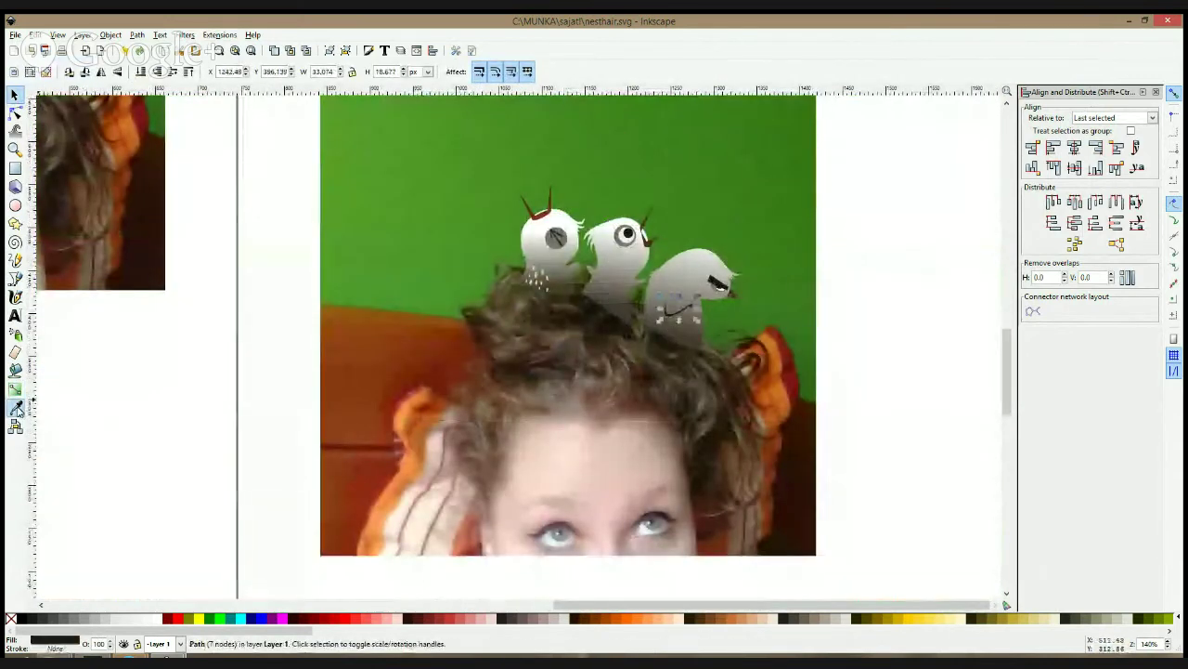
{"action": "left_click", "coordinate": [551, 246]}
{"action": "key", "text": "space"}
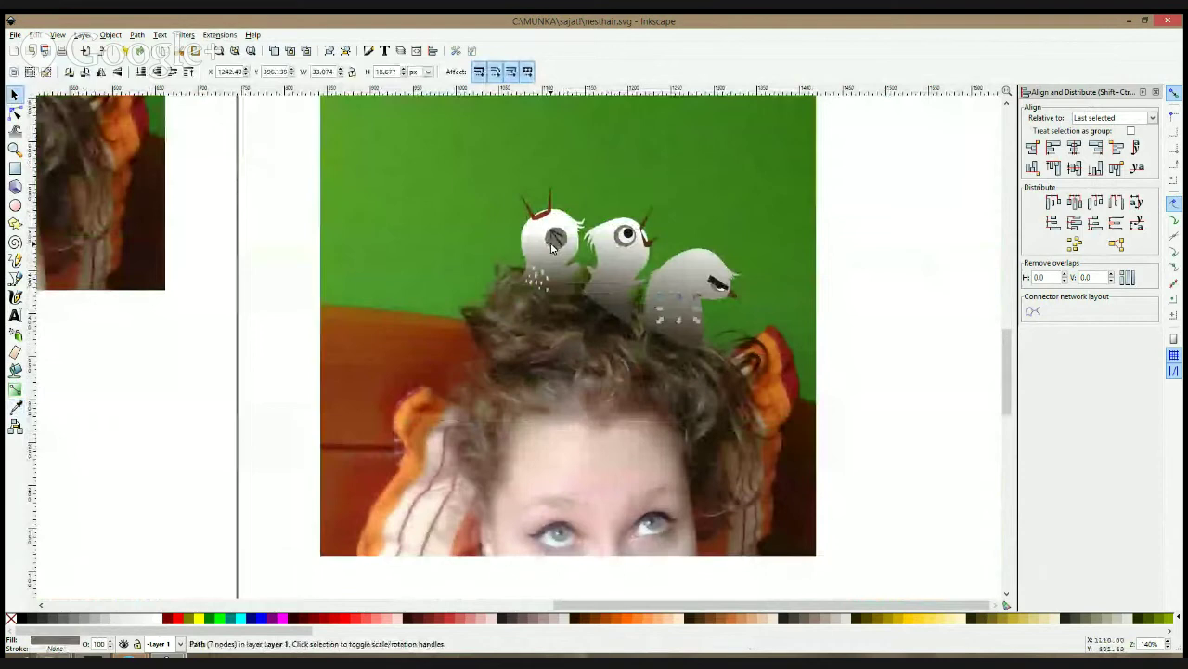
{"action": "left_click", "coordinate": [16, 409]}
{"action": "key", "text": "space"}
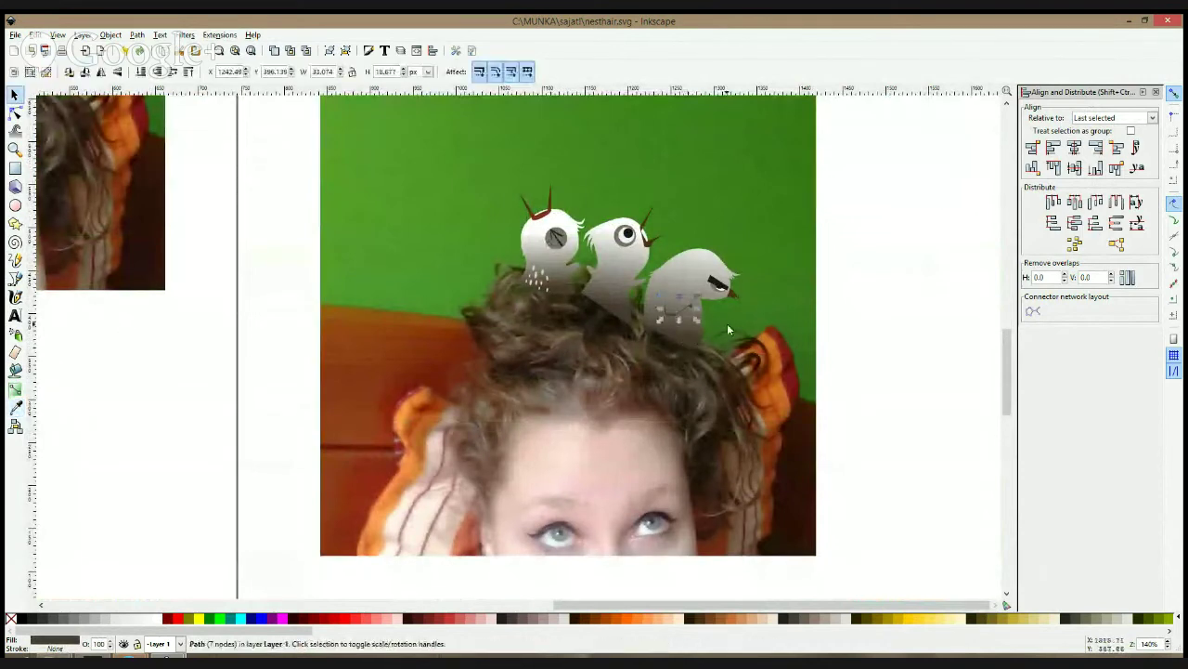
- Send the middle bird's beak and crest path behind its body, with the photo at the very back
{"action": "scroll", "coordinate": [730, 303], "scroll_direction": "up", "scroll_amount": 2}
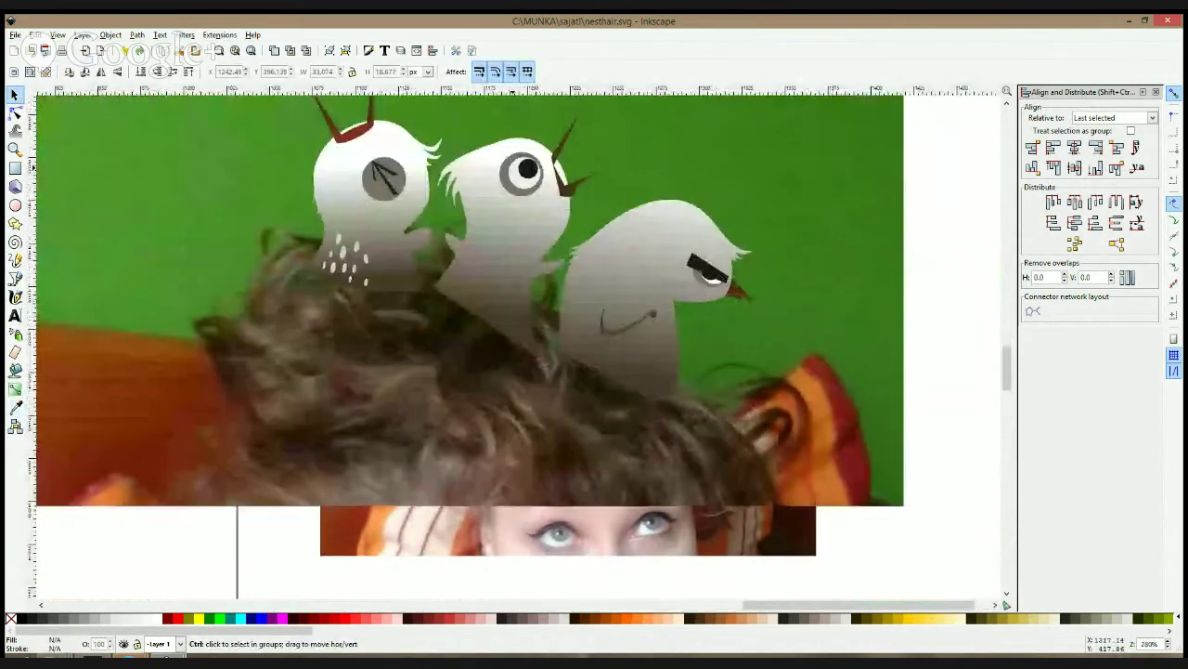
{"action": "left_click", "coordinate": [568, 199]}
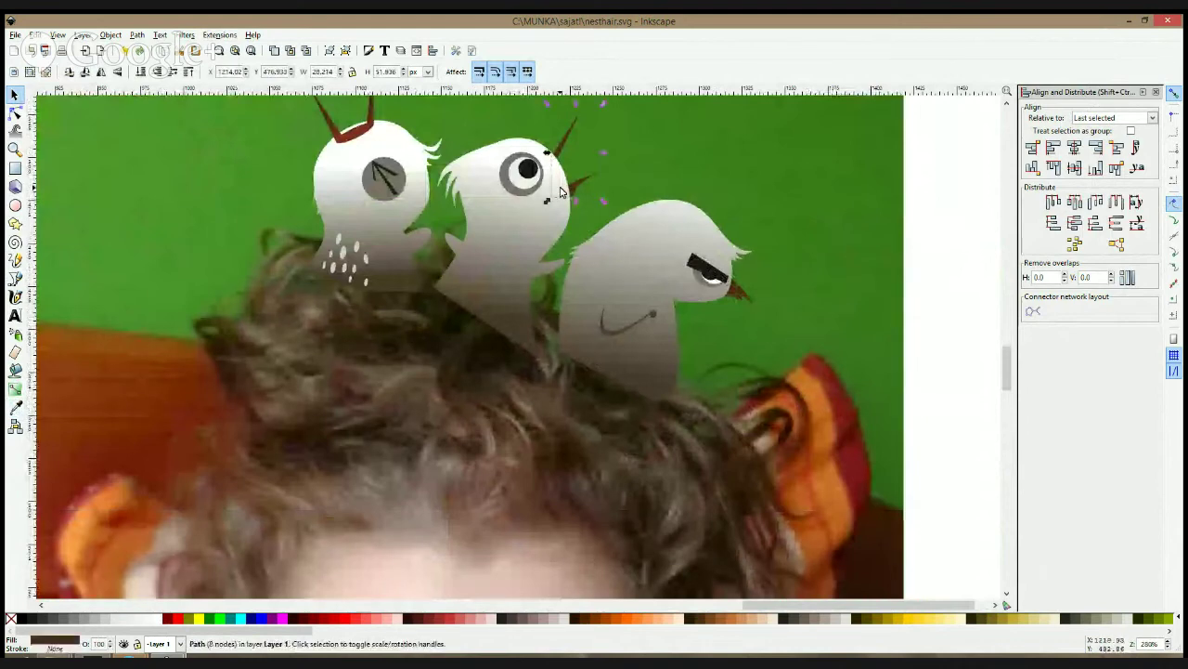
{"action": "scroll", "coordinate": [560, 193], "scroll_direction": "down", "scroll_amount": 2}
{"action": "left_click", "coordinate": [729, 170]}
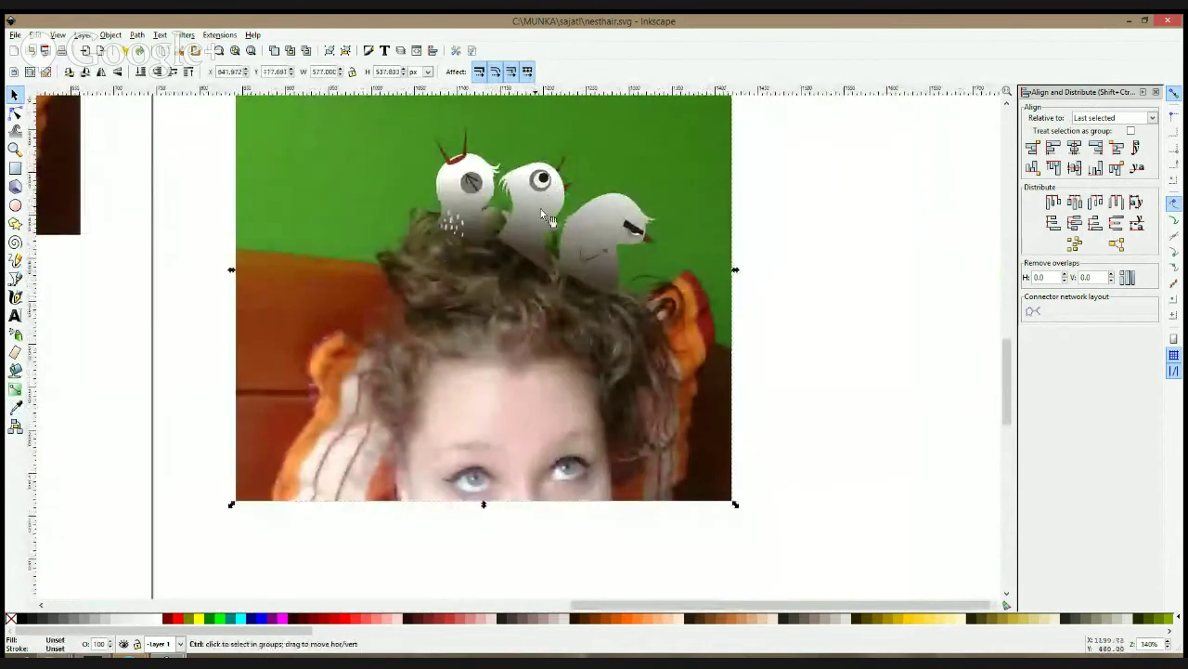
- Draw a narrow dark ellipse about 3 × 7.5 px on the middle bird's chest and scatter copies around it
{"action": "scroll", "coordinate": [515, 201], "scroll_direction": "up", "scroll_amount": 2}
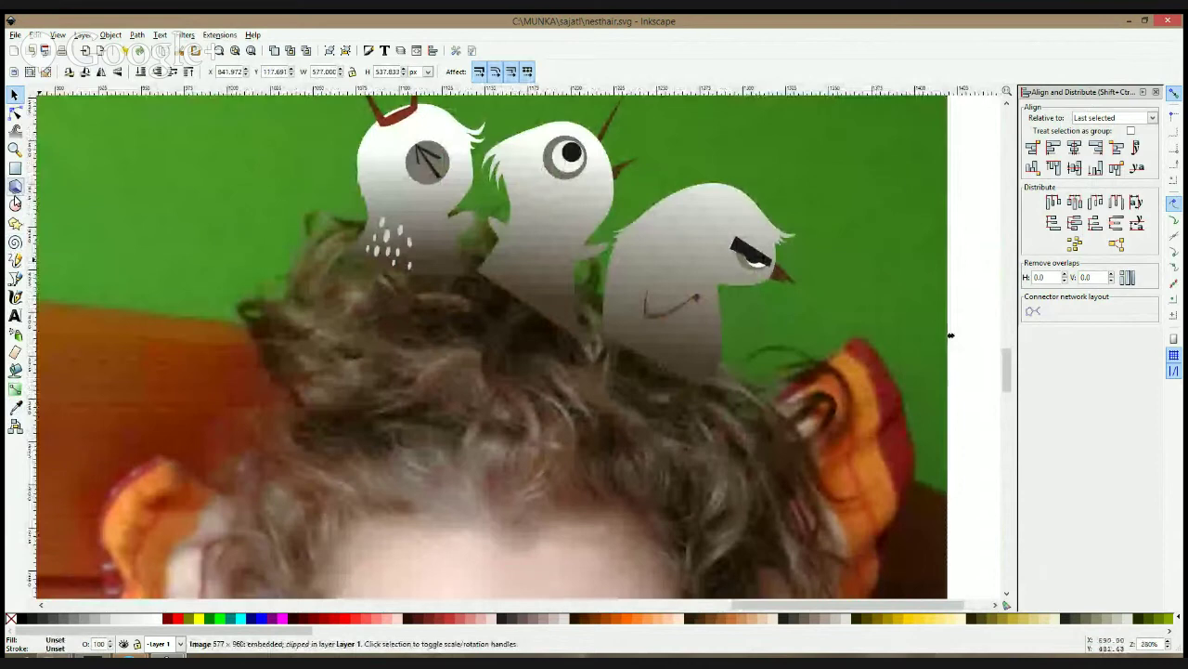
{"action": "left_click", "coordinate": [14, 202]}
{"action": "left_click_drag", "start_coordinate": [560, 254], "coordinate": [584, 320]}
{"action": "key", "text": "space"}
{"action": "scroll", "coordinate": [560, 251], "scroll_direction": "up", "scroll_amount": 2}
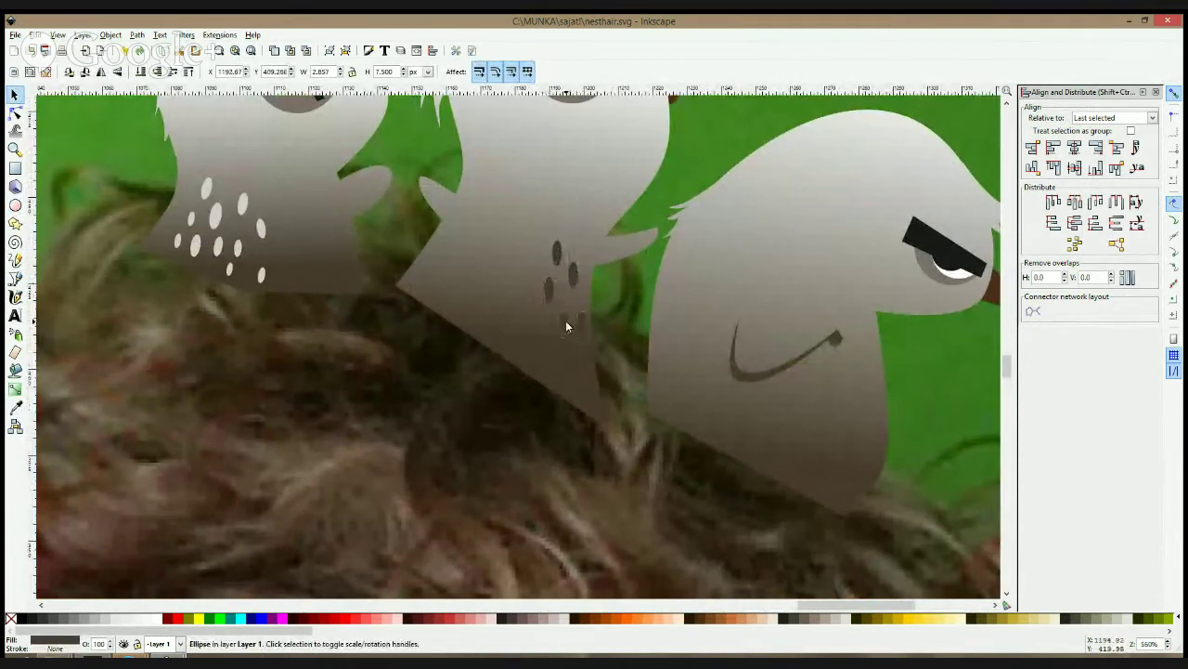
{"action": "left_click_drag", "start_coordinate": [572, 366], "coordinate": [589, 225]}
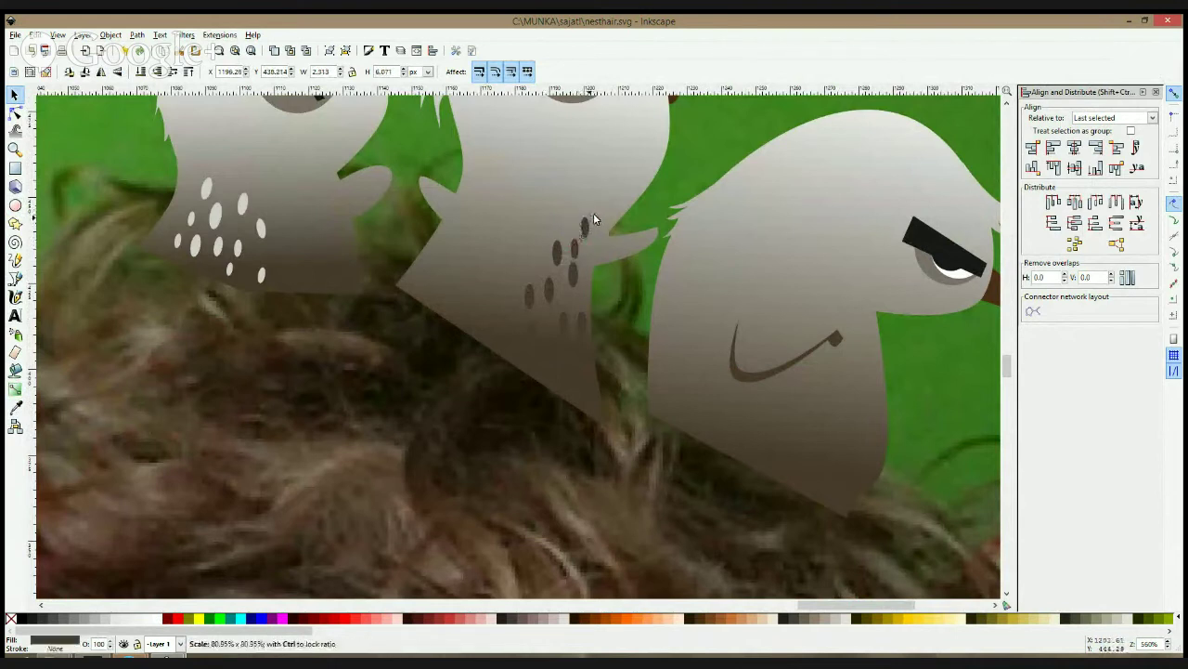
- Fill out the middle bird's chest speckles with further ellipse copies in varied sizes, including one about 2 × 5 px
{"action": "left_click", "coordinate": [590, 219]}
{"action": "left_click_drag", "start_coordinate": [593, 213], "coordinate": [538, 281]}
{"action": "left_click", "coordinate": [527, 290]}
{"action": "left_click", "coordinate": [531, 333]}
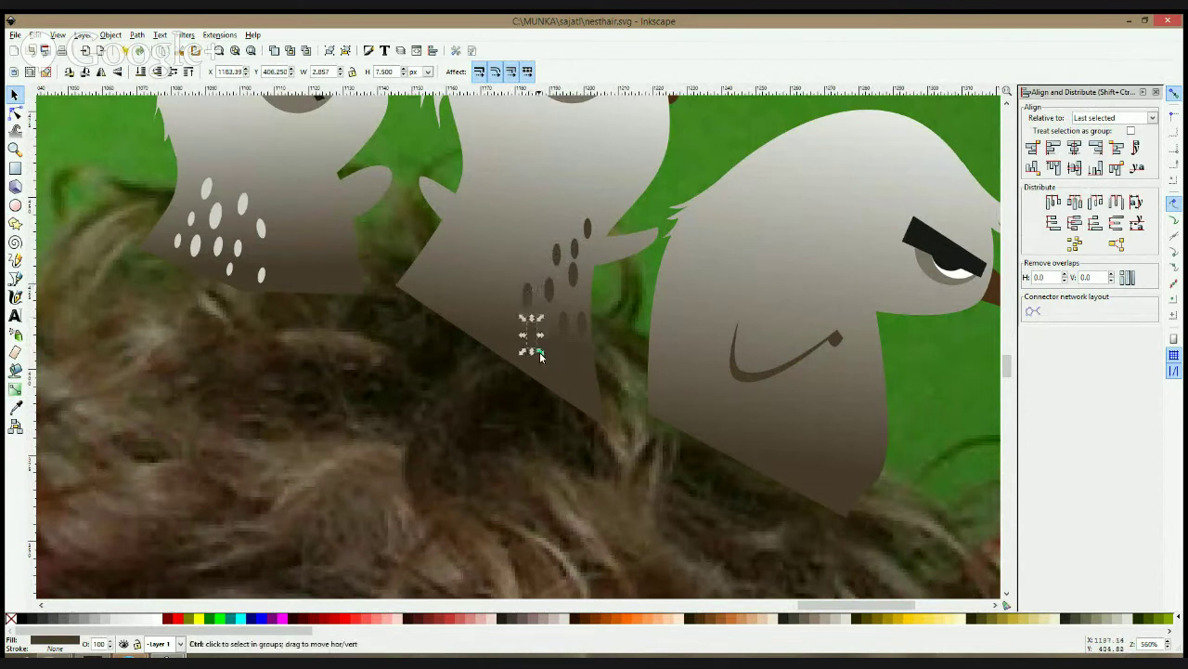
{"action": "left_click_drag", "start_coordinate": [542, 355], "coordinate": [576, 294]}
{"action": "left_click", "coordinate": [566, 331]}
{"action": "key", "text": "ctrl+d"}
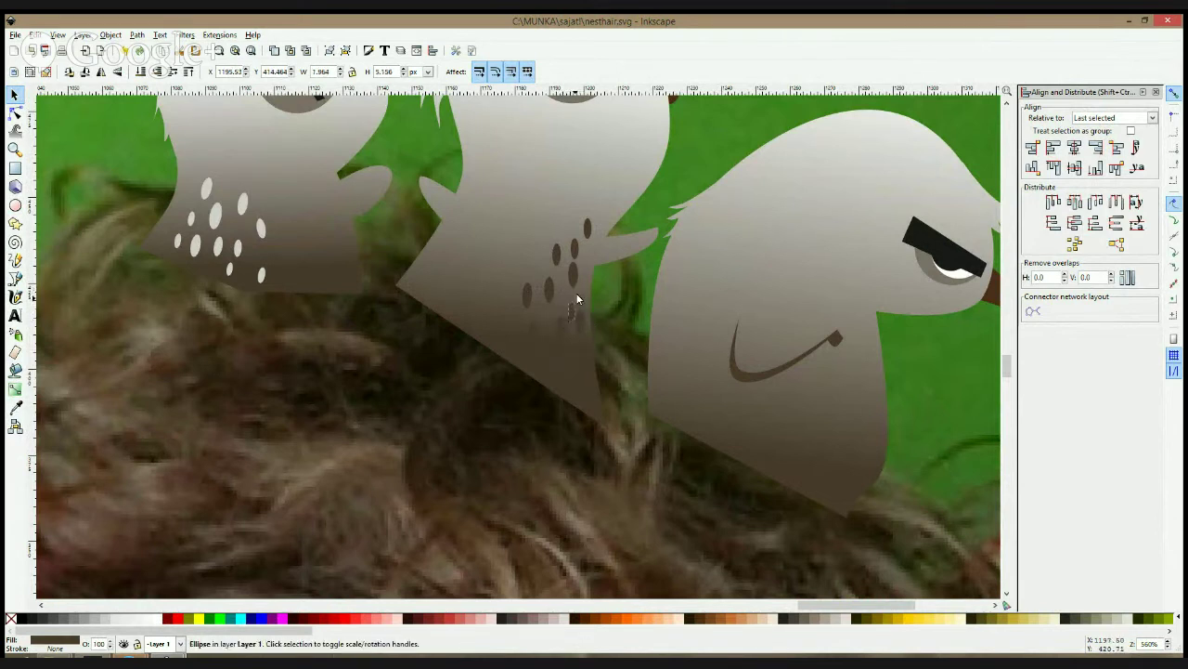
- Delete the duplicated photo behind the white-to-brown birds
{"action": "scroll", "coordinate": [592, 292], "scroll_direction": "down", "scroll_amount": 1}
{"action": "left_click_drag", "start_coordinate": [647, 312], "coordinate": [604, 298]}
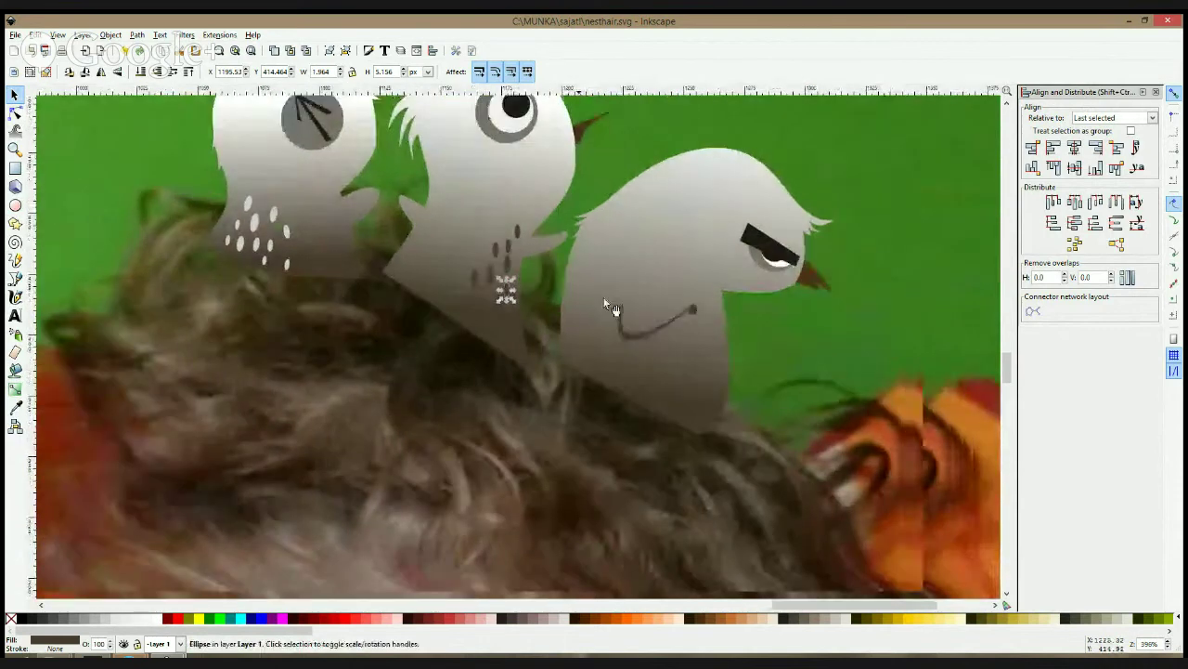
{"action": "scroll", "coordinate": [613, 310], "scroll_direction": "down", "scroll_amount": 4}
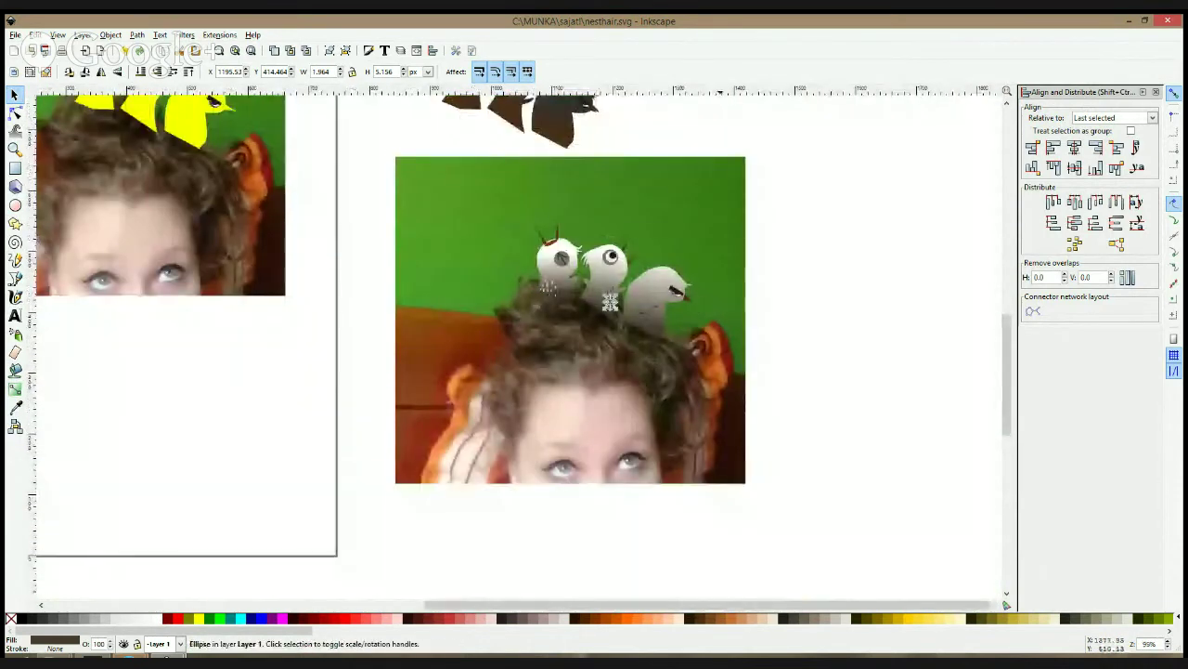
{"action": "left_click", "coordinate": [718, 244]}
{"action": "key", "text": "Delete"}
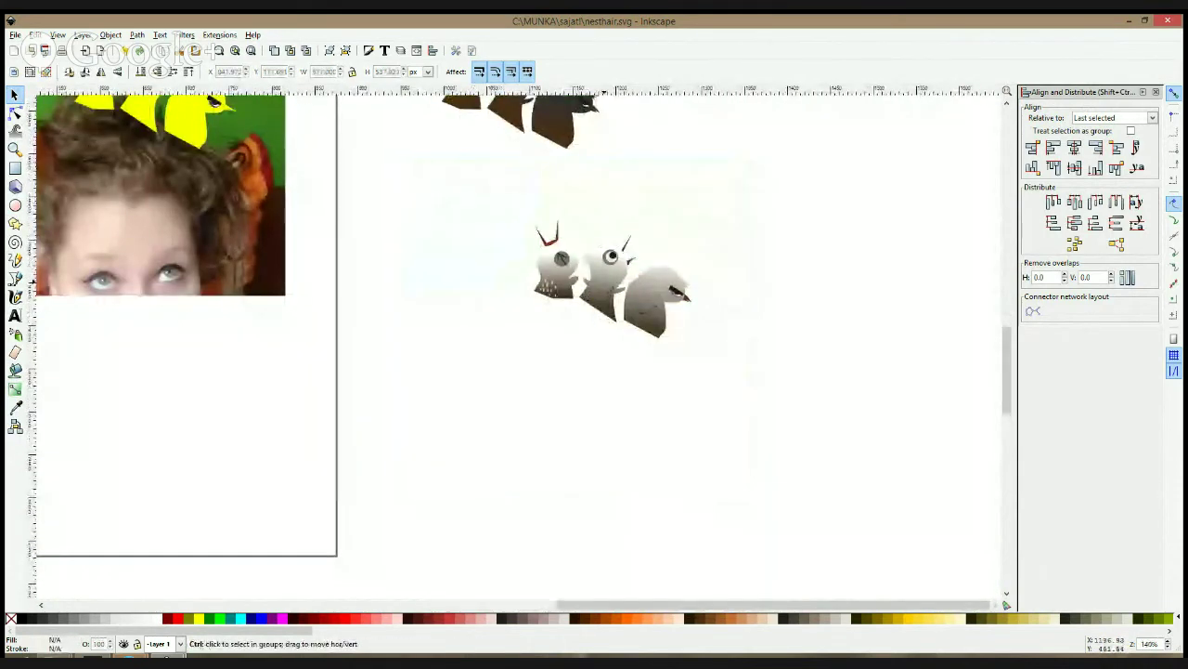
- Combine the middle bird's chest ellipses into one path and recolour it with light grey sampled from its body
{"action": "scroll", "coordinate": [605, 279], "scroll_direction": "up", "scroll_amount": 2}
{"action": "left_click_drag", "start_coordinate": [645, 390], "coordinate": [588, 270]}
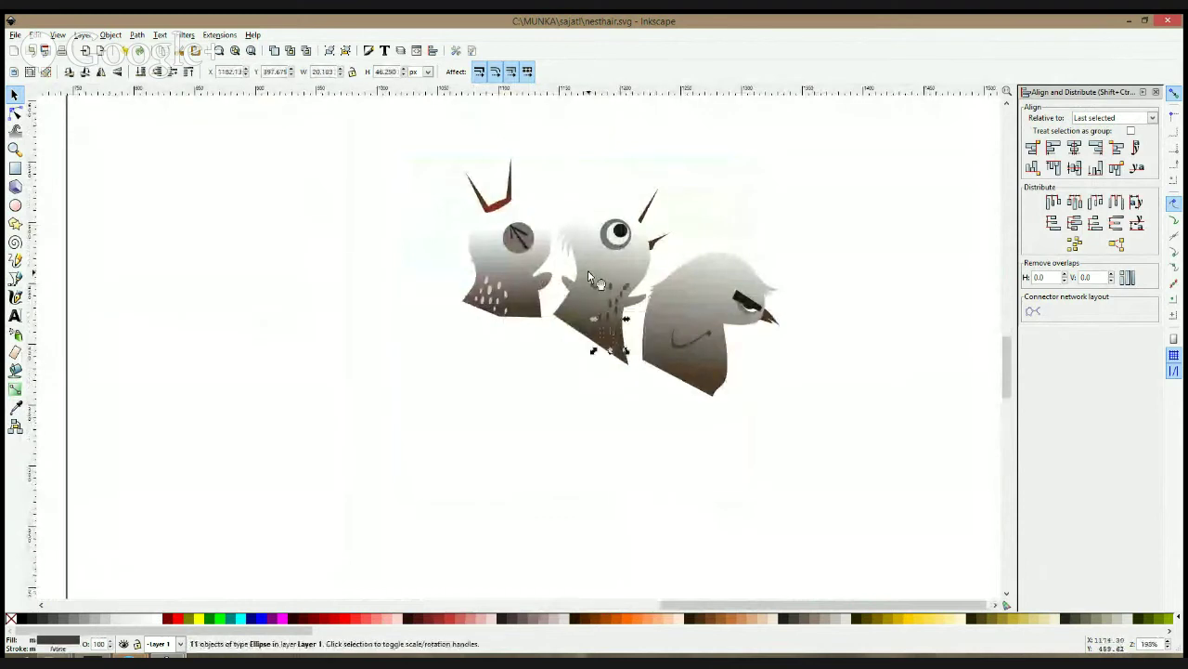
{"action": "key", "text": "ctrl+k"}
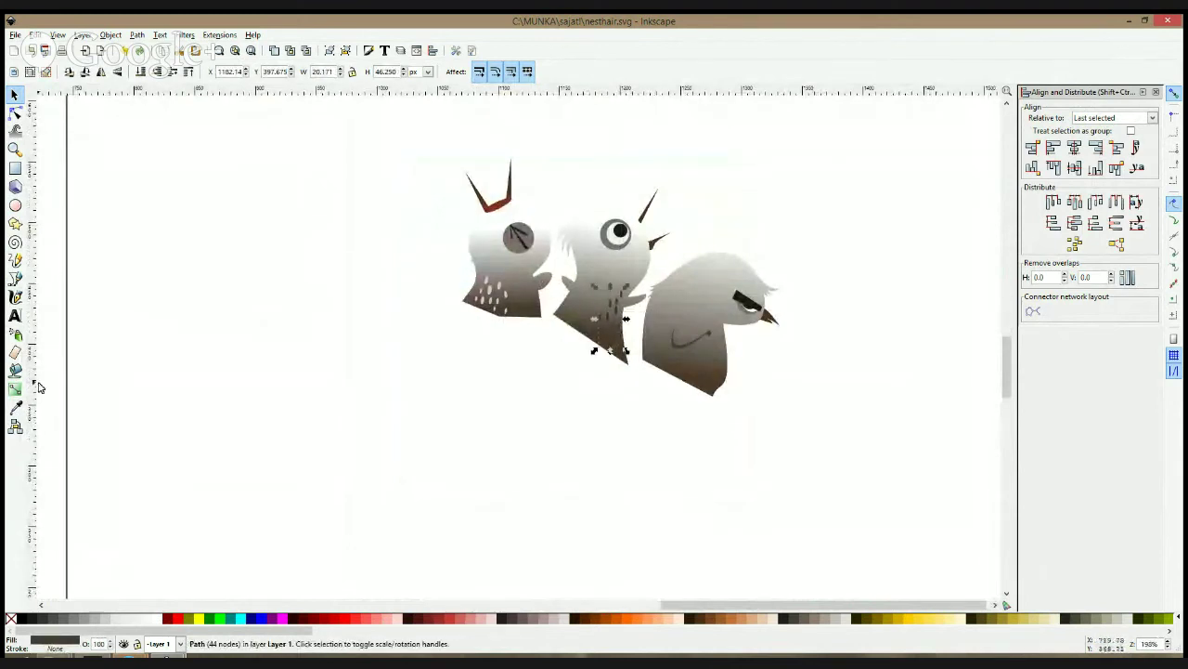
{"action": "left_click", "coordinate": [14, 407]}
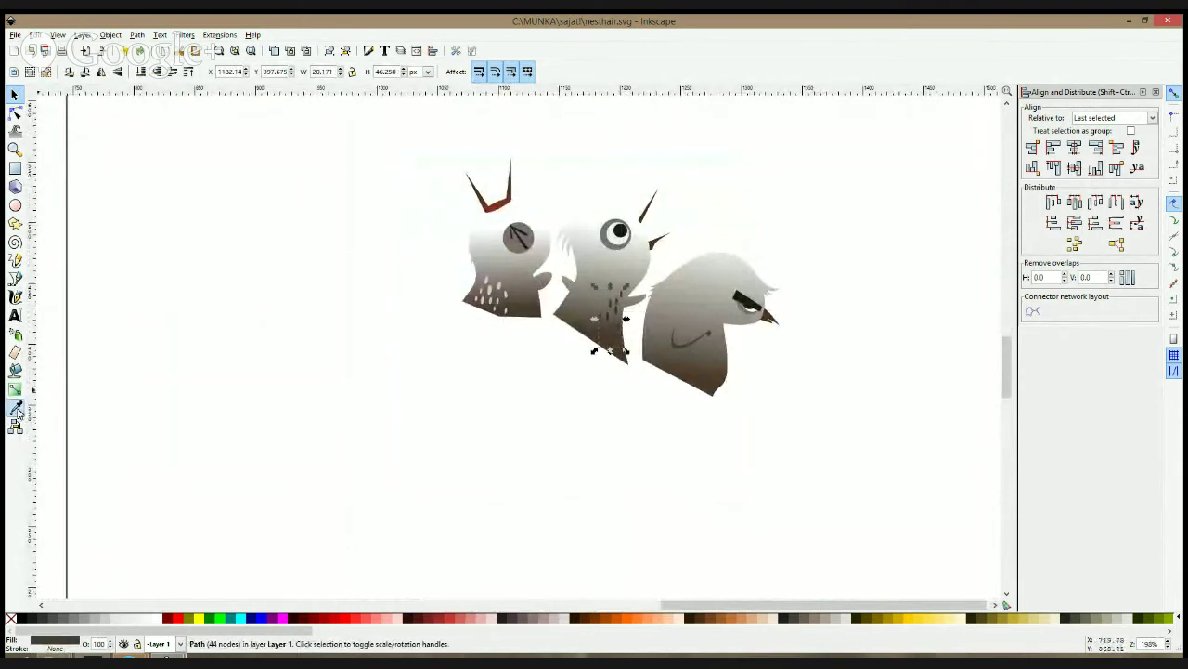
{"action": "left_click", "coordinate": [590, 281]}
{"action": "key", "text": "s"}
- Recolour the left bird's chest speckles with a grey sampled from its own body
{"action": "left_click", "coordinate": [489, 295]}
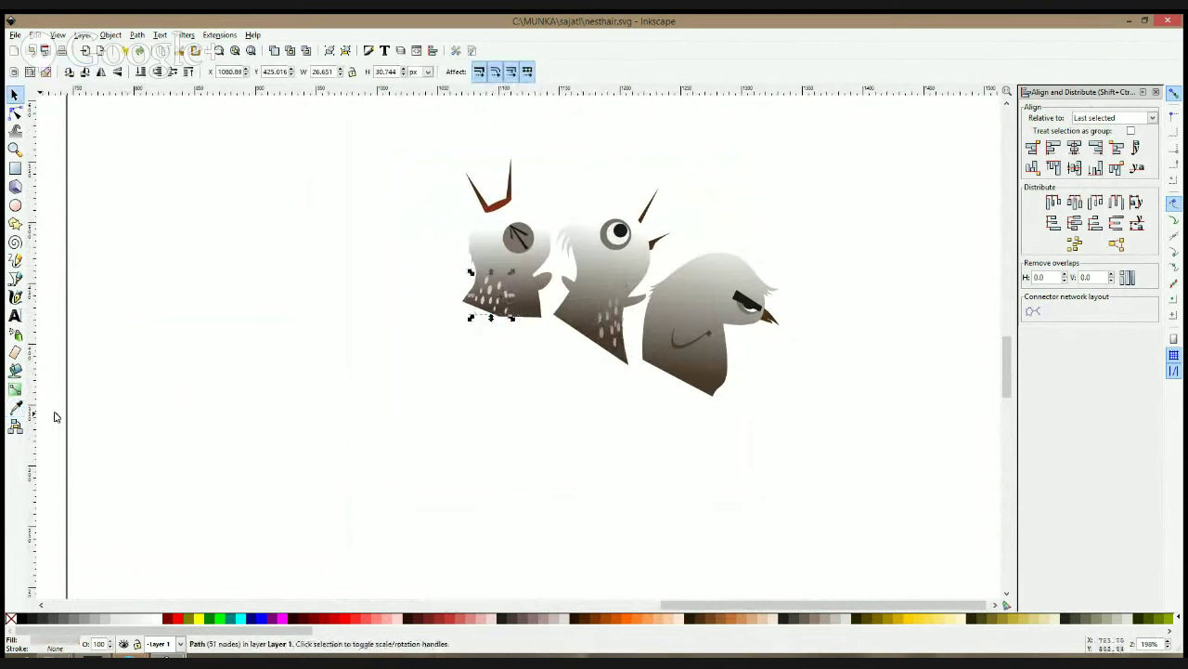
{"action": "left_click", "coordinate": [15, 406]}
{"action": "left_click", "coordinate": [518, 270]}
{"action": "key", "text": "s"}
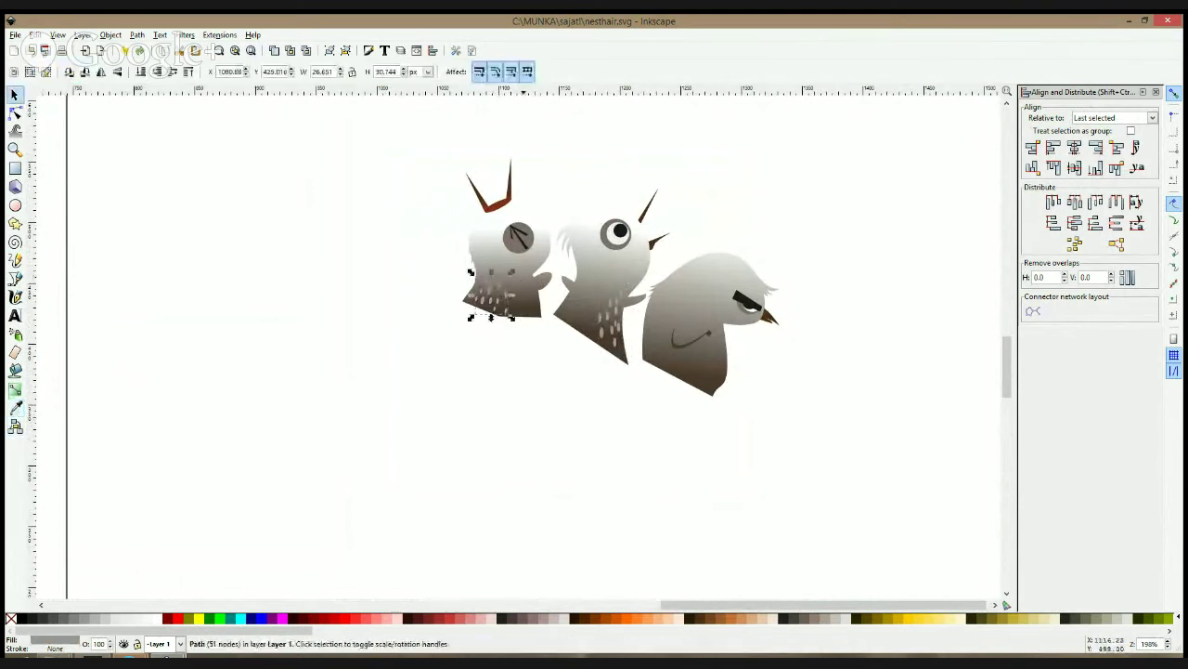
{"action": "left_click", "coordinate": [556, 410]}
- Draw a narrow grey ellipse about 3 × 7.3 px on the right bird's chest, just below its head
{"action": "scroll", "coordinate": [733, 341], "scroll_direction": "down", "scroll_amount": 3}
{"action": "scroll", "coordinate": [733, 341], "scroll_direction": "up", "scroll_amount": 1}
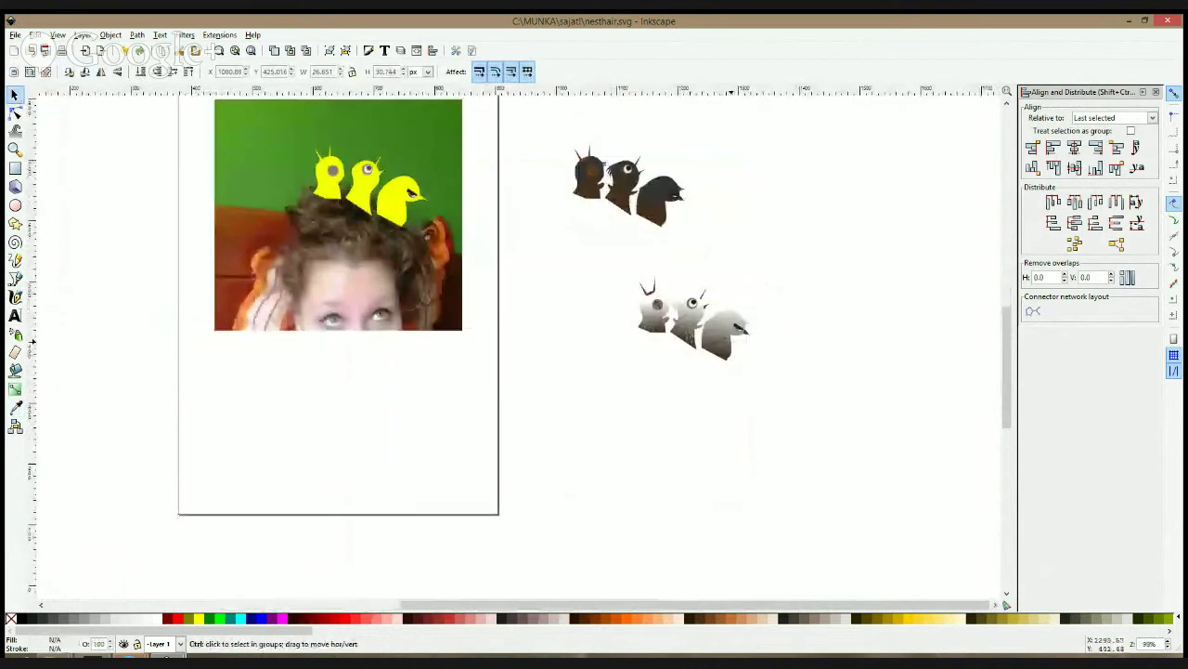
{"action": "scroll", "coordinate": [734, 356], "scroll_direction": "up", "scroll_amount": 2}
{"action": "scroll", "coordinate": [712, 331], "scroll_direction": "up", "scroll_amount": 1}
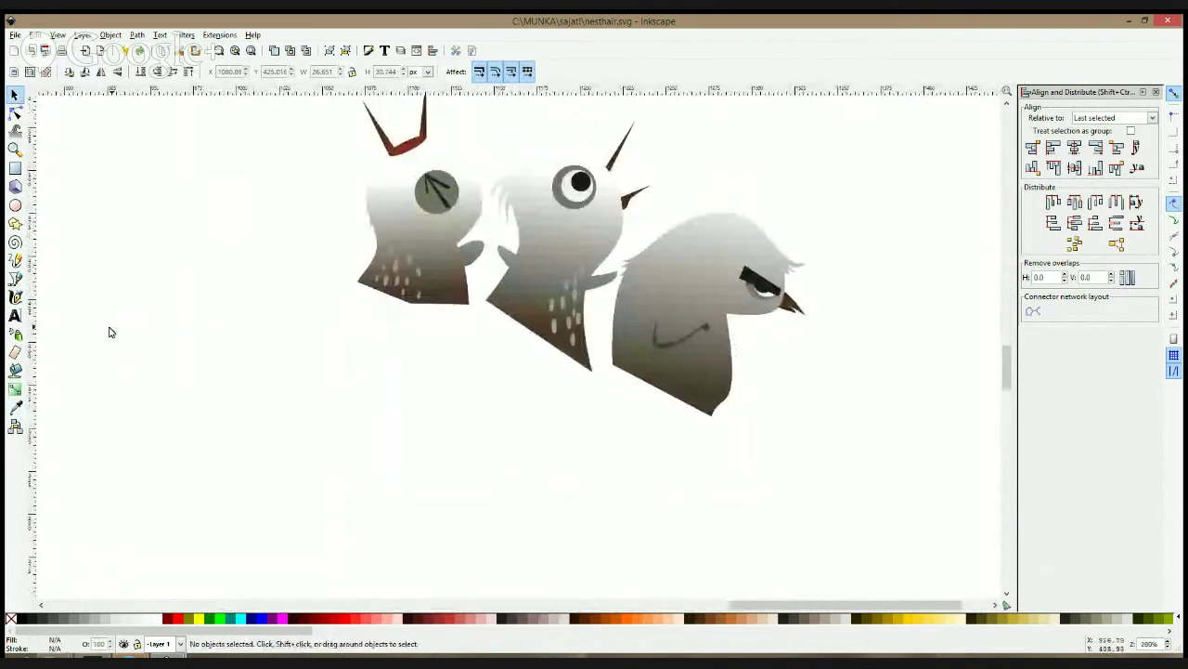
{"action": "left_click", "coordinate": [16, 206]}
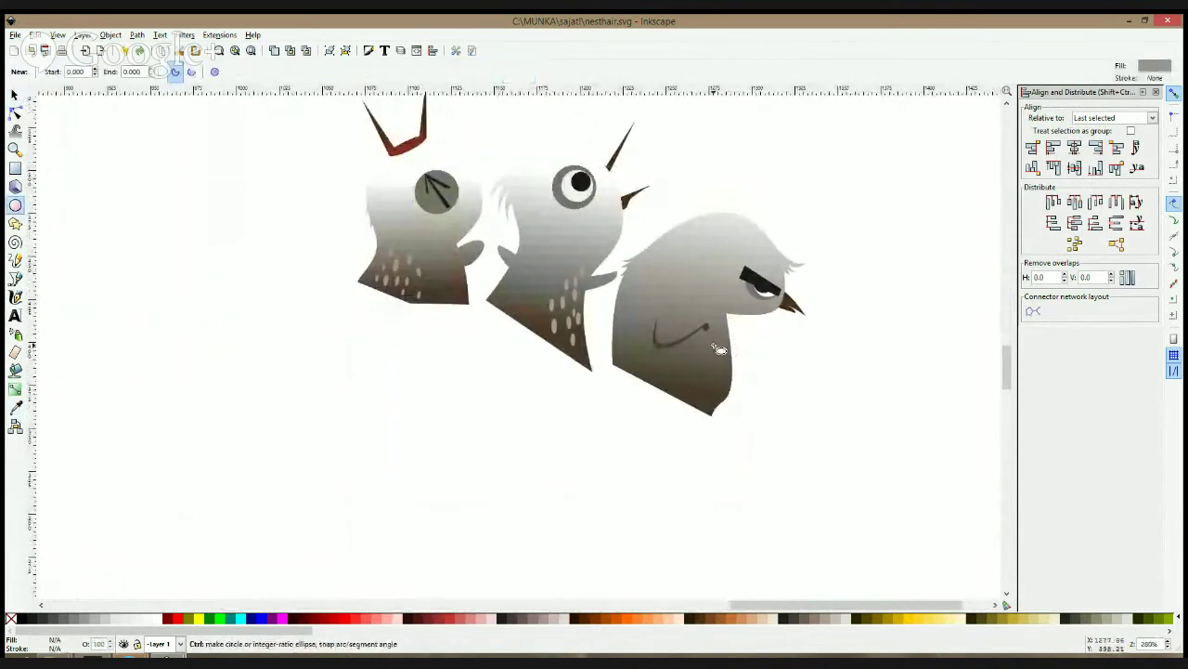
{"action": "scroll", "coordinate": [729, 351], "scroll_direction": "up", "scroll_amount": 1}
{"action": "mouse_move", "coordinate": [738, 352]}
{"action": "left_mouse_down"}
{"action": "mouse_move", "coordinate": [738, 335]}
{"action": "mouse_move", "coordinate": [729, 342]}
{"action": "left_mouse_up"}
{"action": "key", "text": "s"}
{"action": "scroll", "coordinate": [730, 344], "scroll_direction": "up", "scroll_amount": 2}
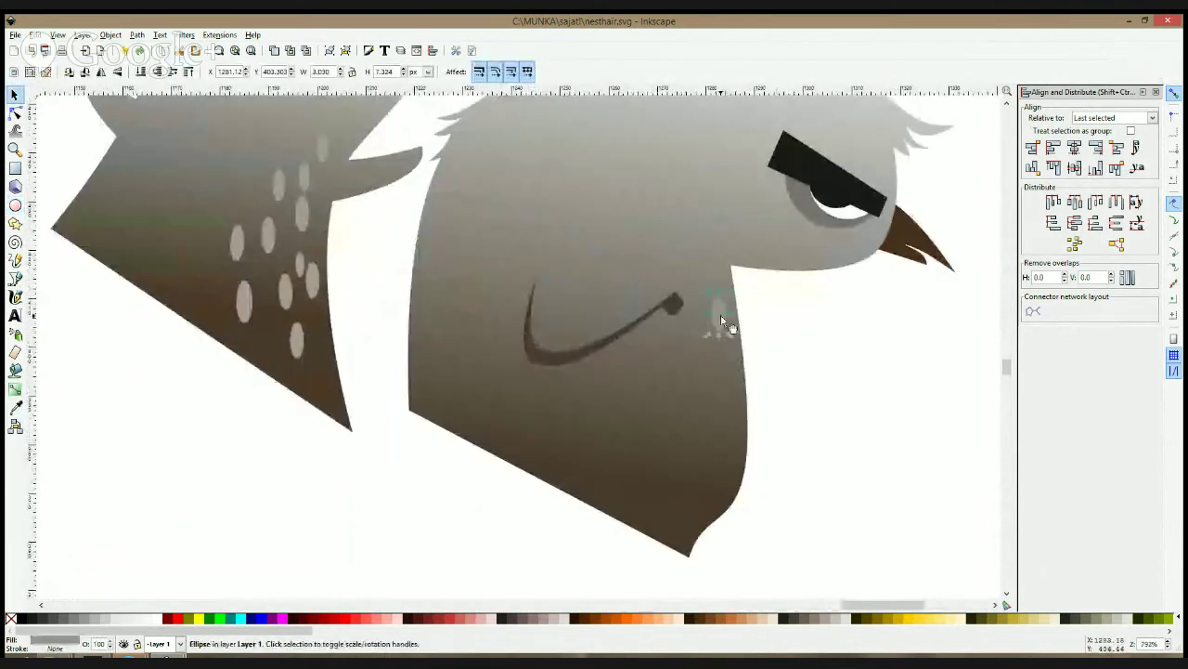
- Duplicate the grey ellipse repeatedly and spread the copies down the right bird's chest
{"action": "key", "text": "ctrl+d"}
{"action": "left_click_drag", "start_coordinate": [708, 373], "coordinate": [739, 425]}
{"action": "key", "text": "ctrl+d"}
{"action": "left_click_drag", "start_coordinate": [738, 425], "coordinate": [746, 477]}
{"action": "key", "text": "ctrl+d"}
{"action": "key", "text": "ctrl+d"}
{"action": "key", "text": "ctrl+d"}
- Tilt the two lowest speckles to follow the chest edge, shrink the one above them and slightly enlarge its neighbour
{"action": "left_click", "coordinate": [687, 511]}
{"action": "left_click", "coordinate": [728, 488]}
{"action": "left_click", "coordinate": [728, 488]}
{"action": "left_click", "coordinate": [735, 423]}
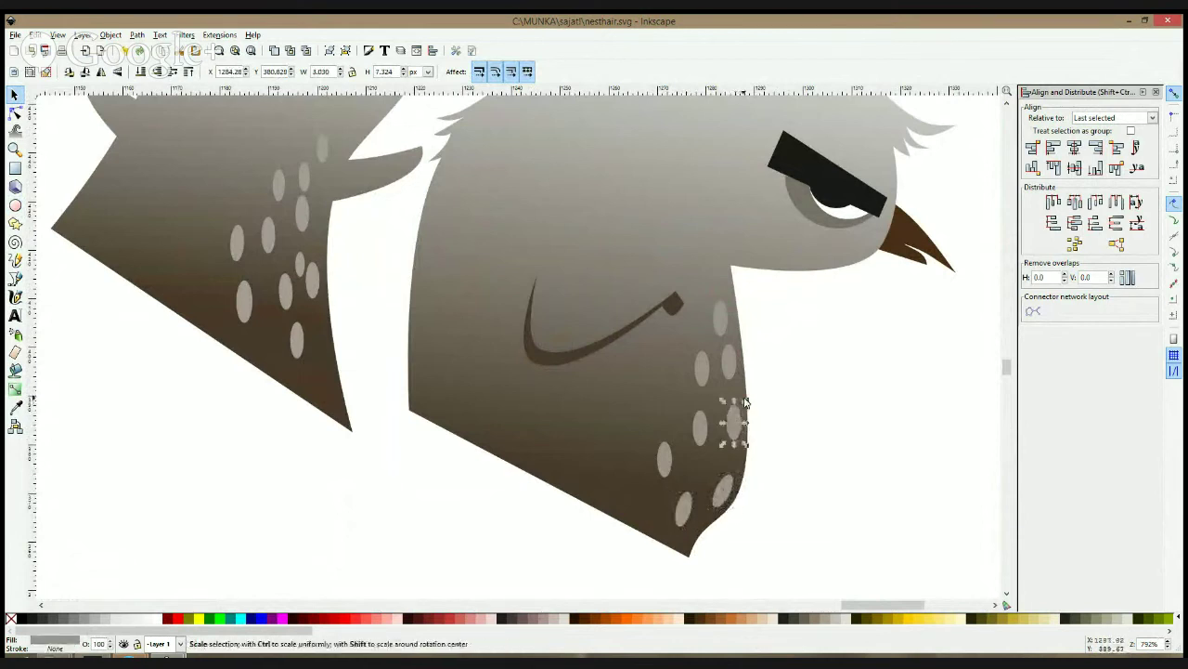
{"action": "left_click_drag", "start_coordinate": [744, 398], "coordinate": [740, 406]}
{"action": "left_click", "coordinate": [700, 425]}
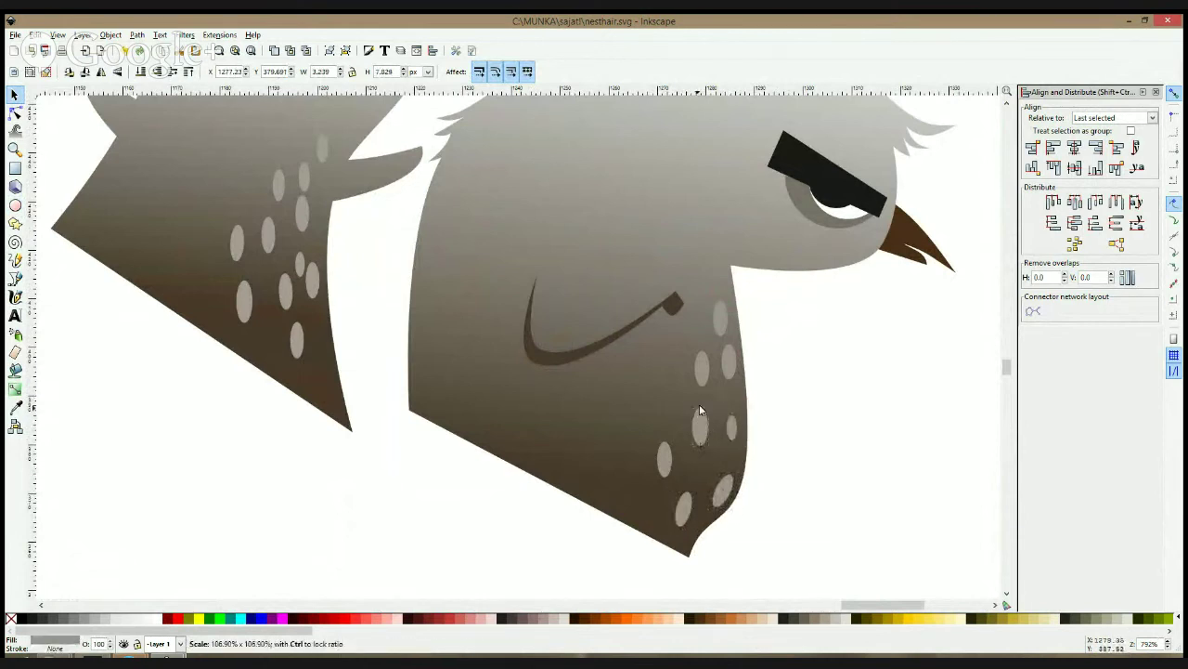
- Shrink the speckle below the right bird's top one, add a smaller copy beside it, and adjust the top speckle
{"action": "left_click_drag", "start_coordinate": [741, 338], "coordinate": [727, 297]}
{"action": "key", "text": "ctrl+d"}
{"action": "left_click", "coordinate": [737, 355]}
{"action": "left_click", "coordinate": [724, 327]}
{"action": "left_click", "coordinate": [721, 322]}
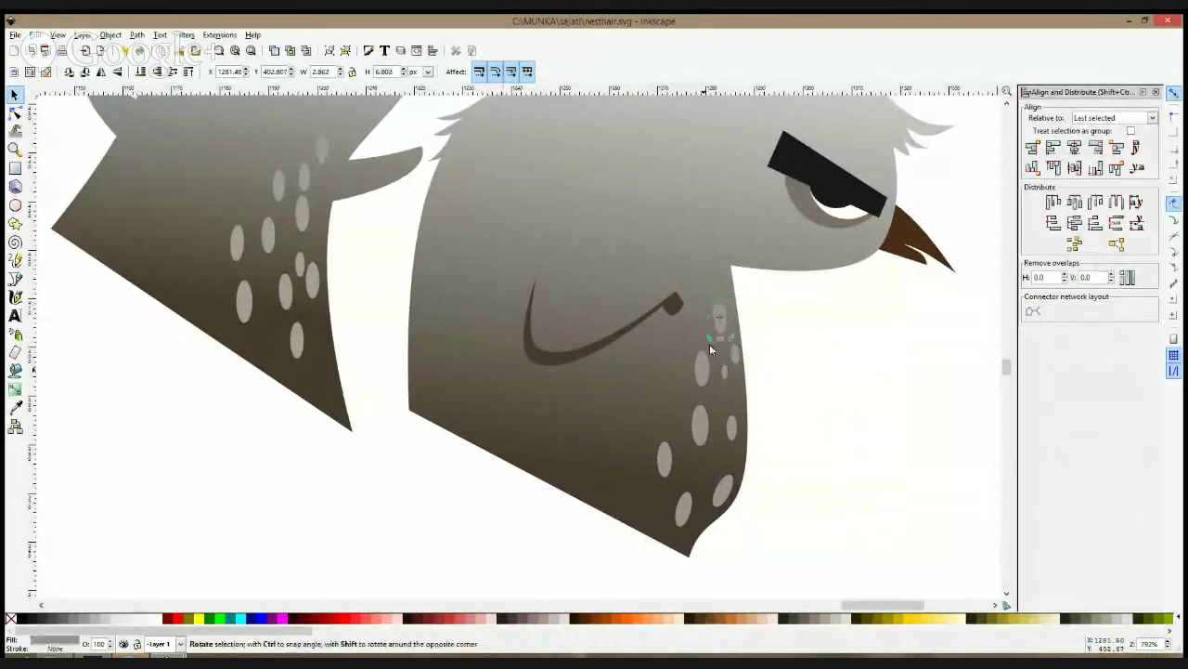
- Tilt the inner speckle of the right bird's upper chest slightly
{"action": "left_click", "coordinate": [700, 425]}
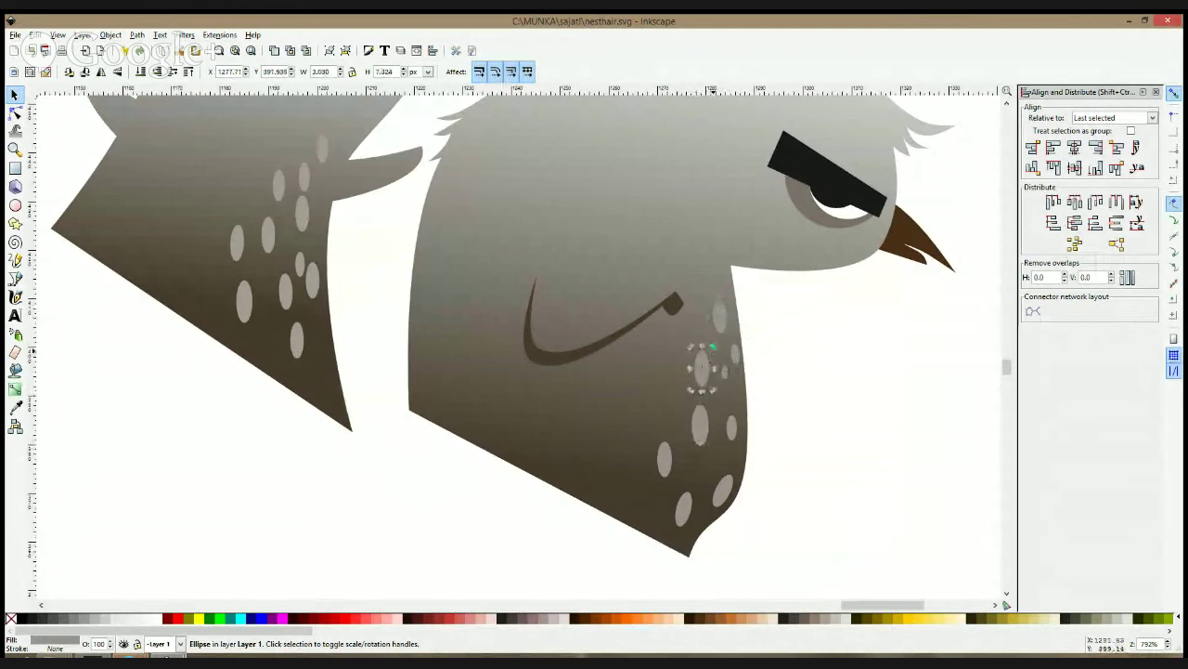
{"action": "left_click", "coordinate": [711, 347]}
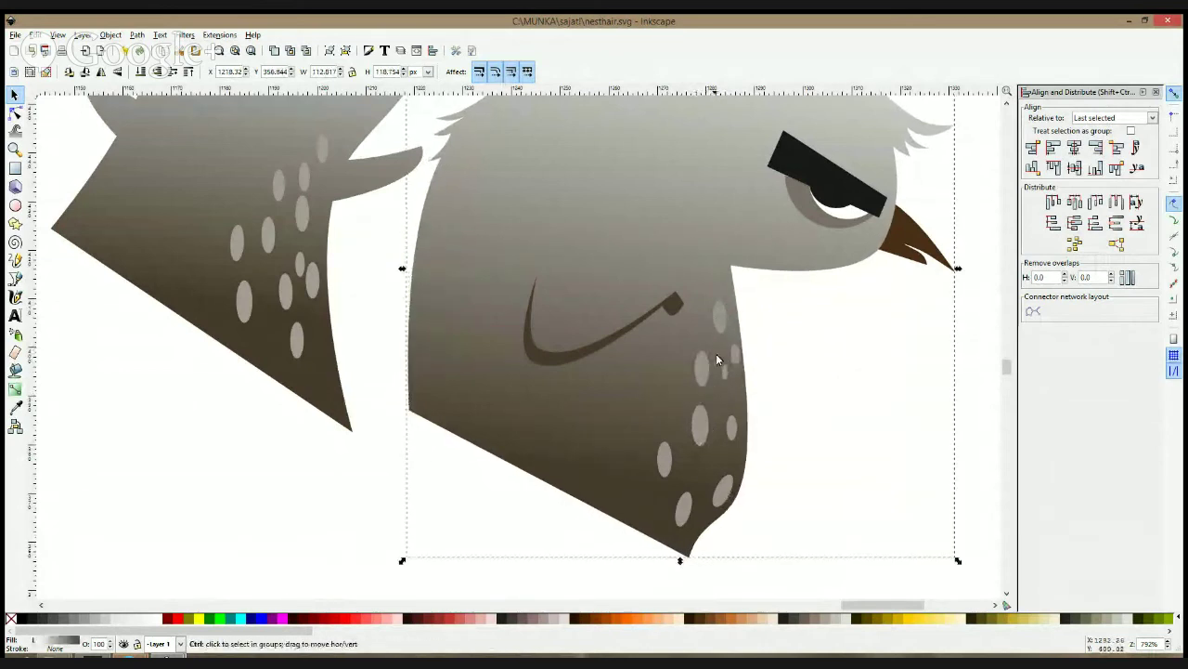
{"action": "left_click", "coordinate": [703, 365]}
{"action": "left_click", "coordinate": [703, 364]}
{"action": "left_click_drag", "start_coordinate": [713, 349], "coordinate": [713, 346]}
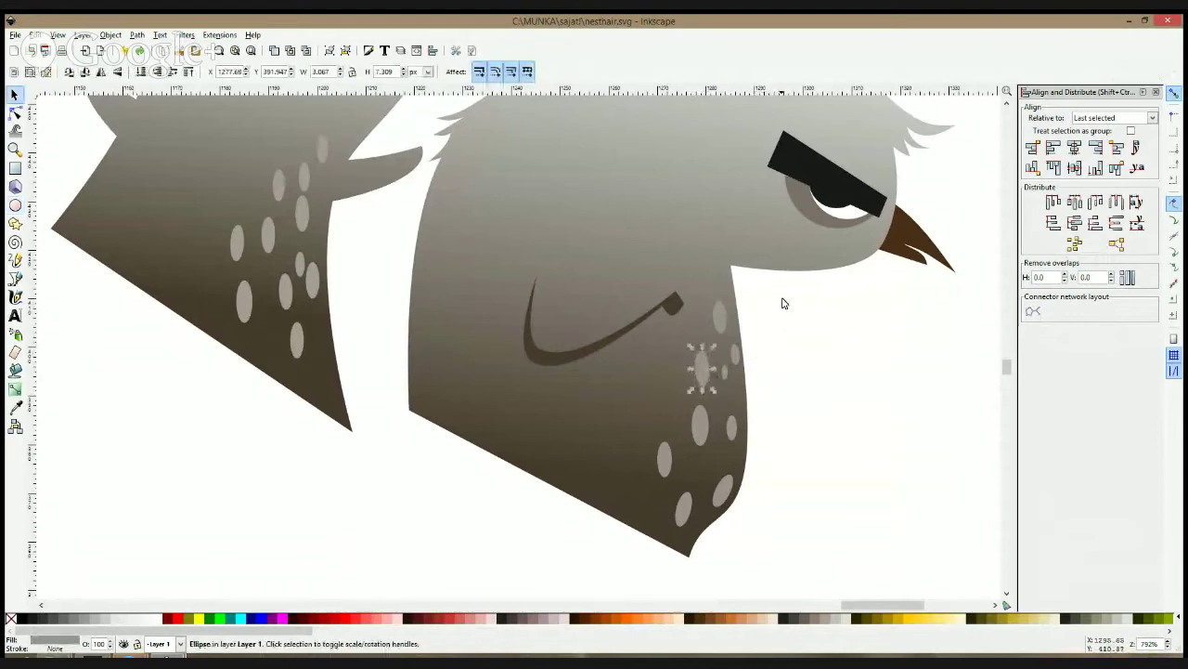
- Combine the right bird's chest speckles into one path and set all three birds' speckle paths to 30% opacity
{"action": "left_click_drag", "start_coordinate": [783, 303], "coordinate": [628, 591]}
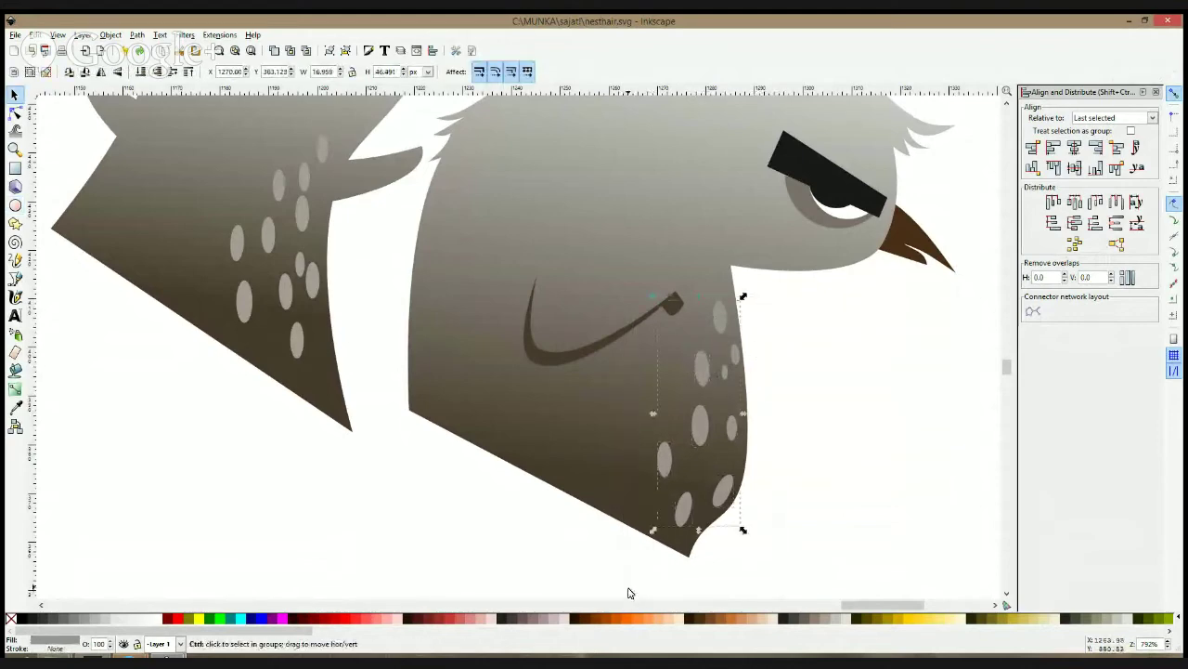
{"action": "scroll", "coordinate": [694, 566], "scroll_direction": "down", "scroll_amount": 3}
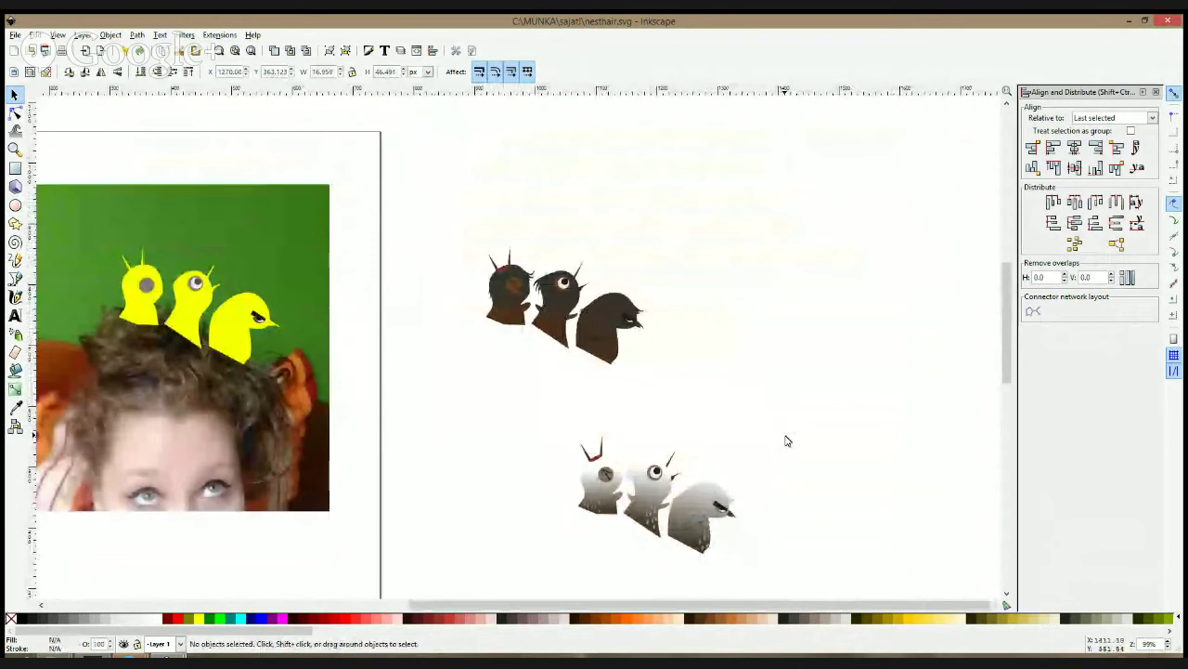
{"action": "scroll", "coordinate": [599, 561], "scroll_direction": "up", "scroll_amount": 3}
{"action": "left_click", "coordinate": [599, 425]}
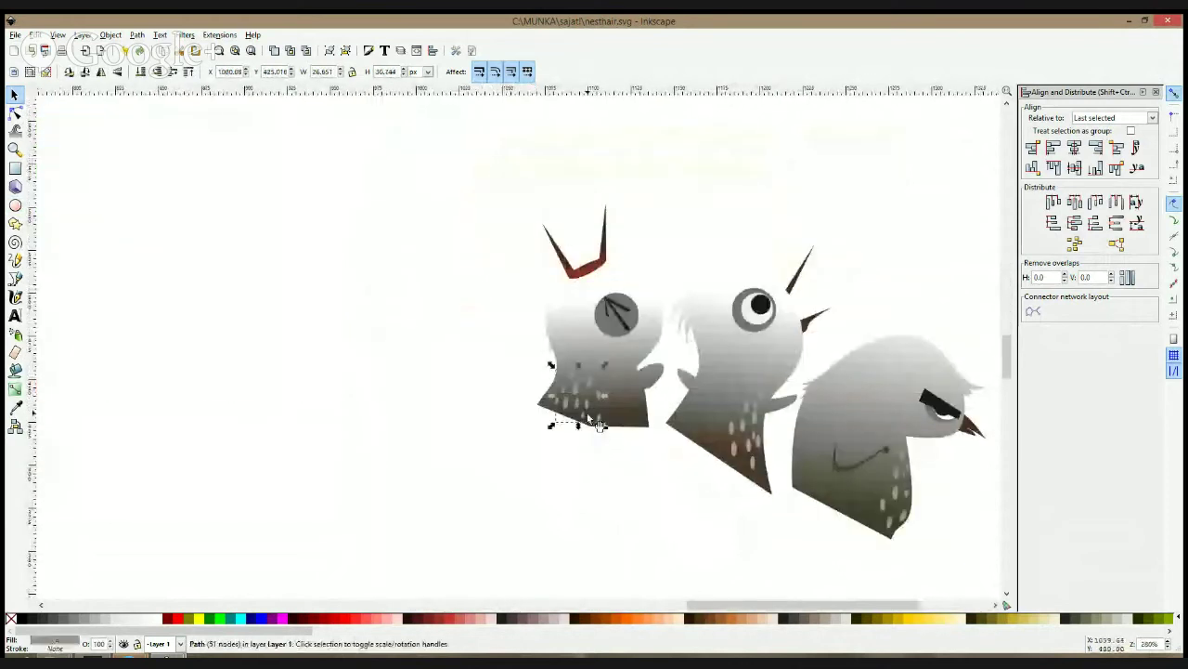
{"action": "left_click", "coordinate": [745, 415], "text": "shift"}
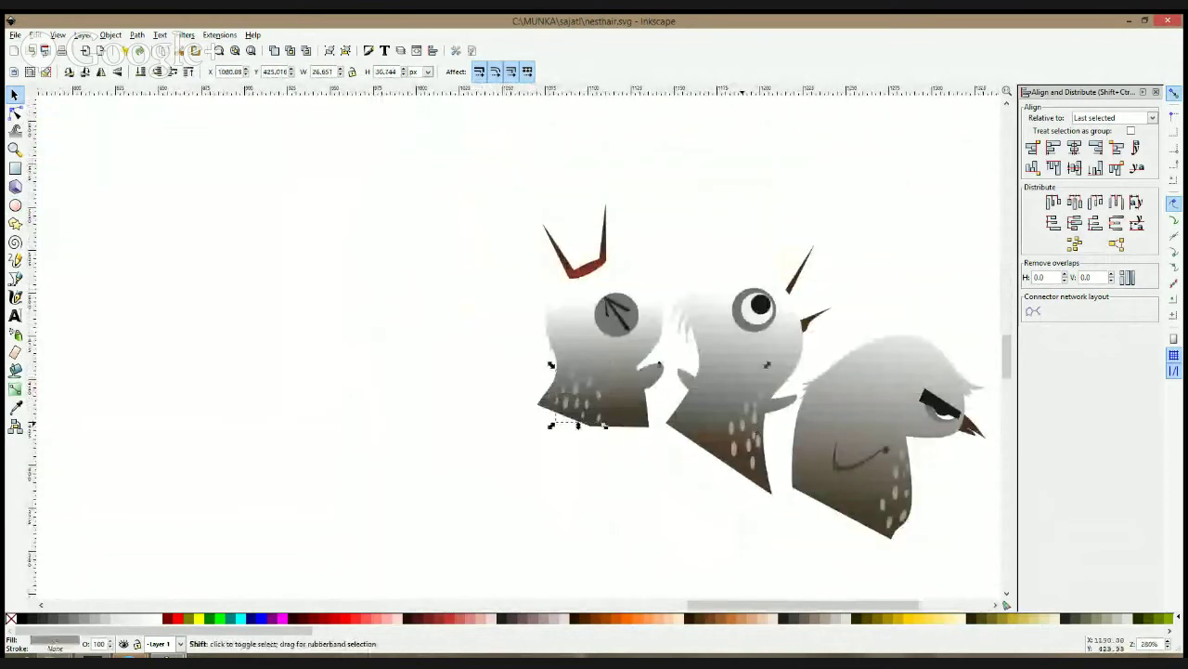
{"action": "left_click", "coordinate": [882, 504], "text": "shift"}
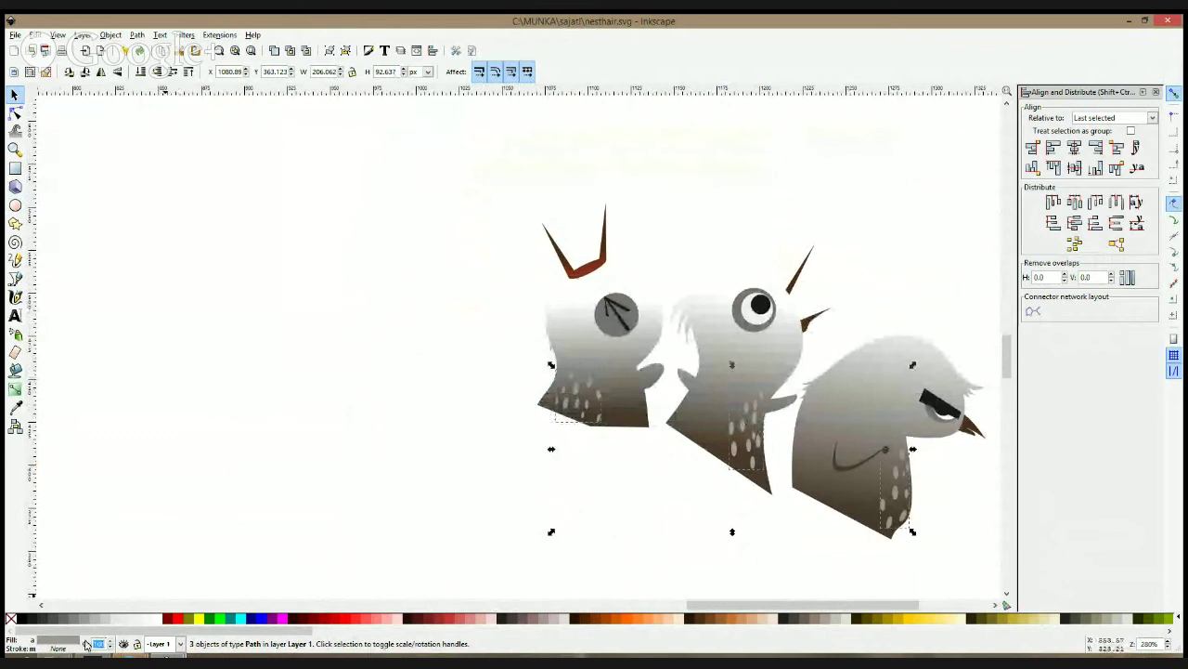
{"action": "type", "text": "60"}
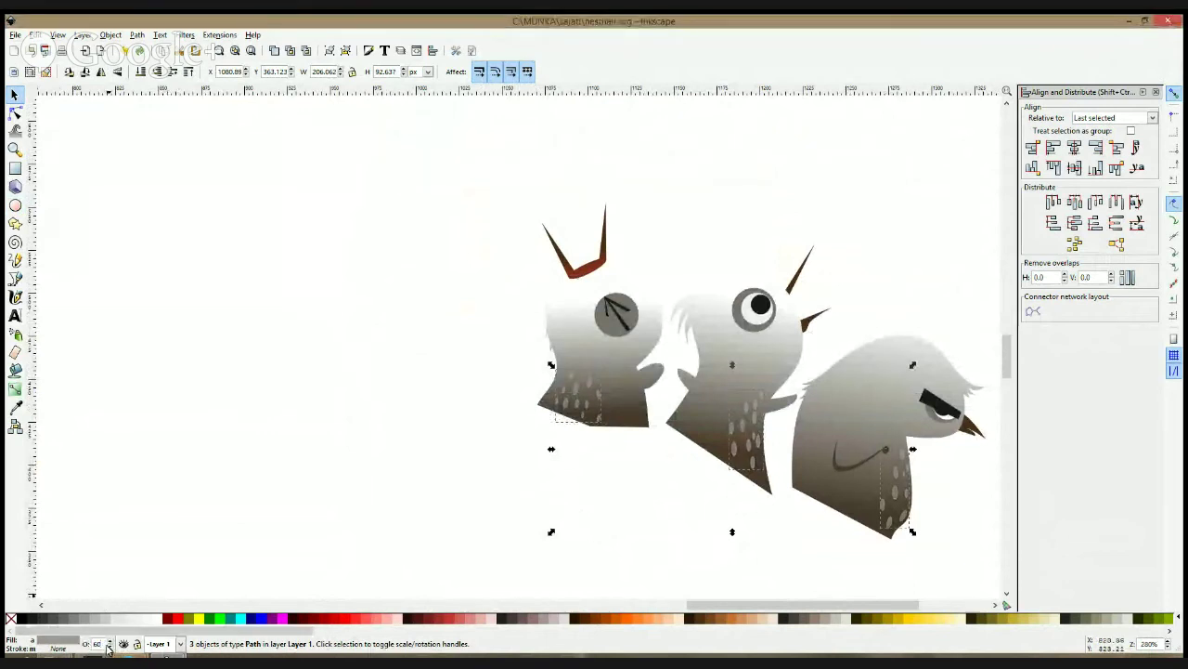
{"action": "key", "text": "Return"}
{"action": "type", "text": "30"}
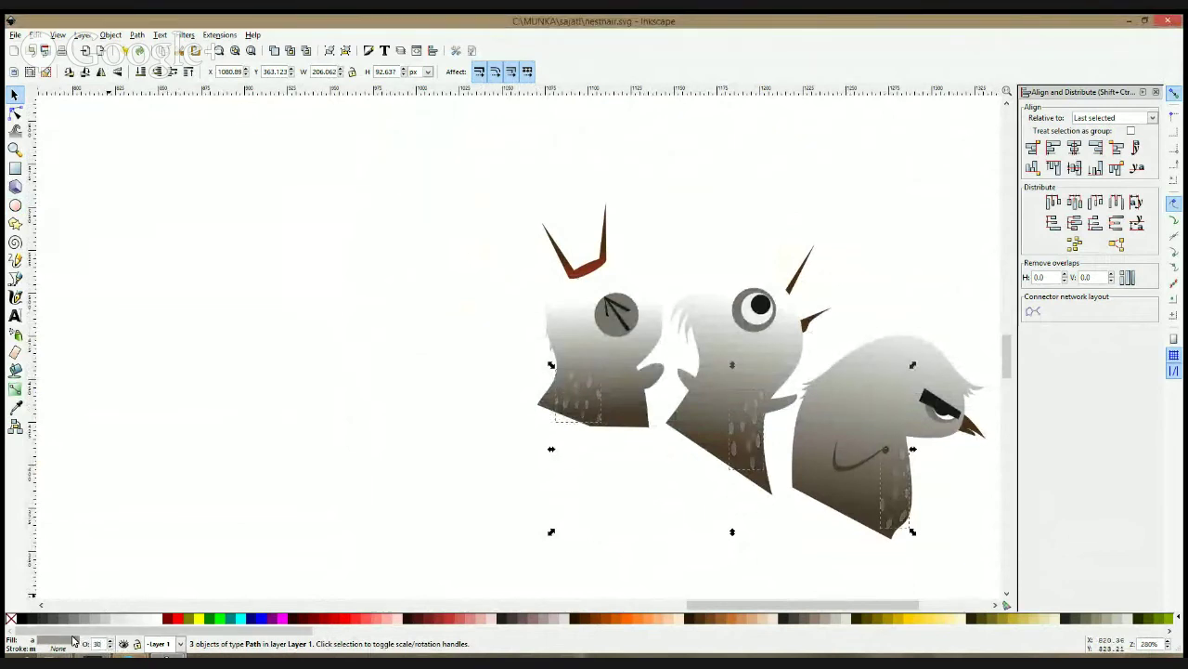
{"action": "left_click", "coordinate": [236, 486]}
- Duplicate the clipped photo, send the copy behind the grey birds and align it so they sit in the hair
{"action": "scroll", "coordinate": [691, 356], "scroll_direction": "down", "scroll_amount": 2}
{"action": "scroll", "coordinate": [787, 289], "scroll_direction": "down", "scroll_amount": 2}
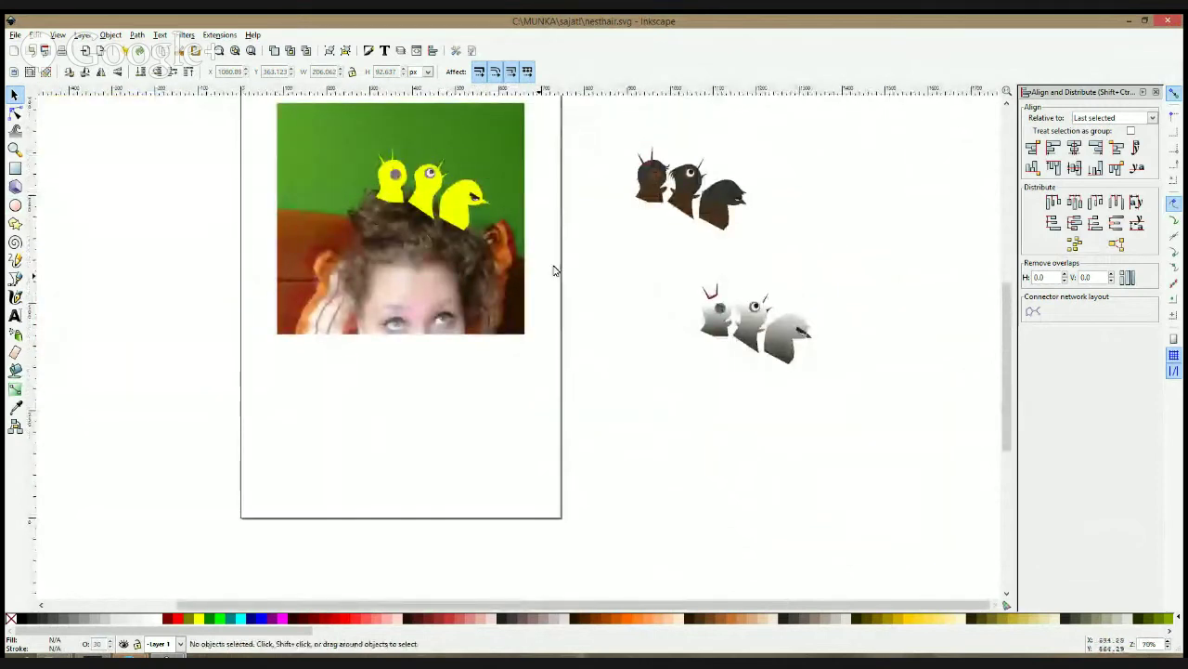
{"action": "left_click", "coordinate": [502, 282]}
{"action": "key", "text": "ctrl+d"}
{"action": "left_click_drag", "start_coordinate": [497, 287], "coordinate": [833, 443]}
{"action": "key", "text": "Page_Down"}
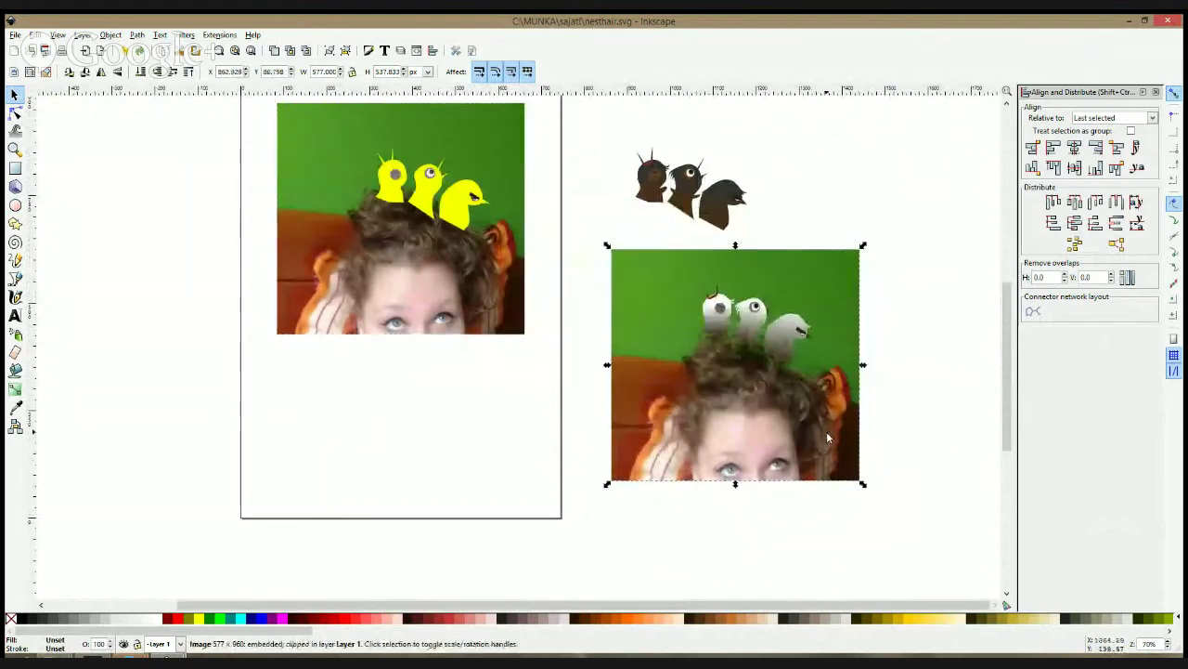
{"action": "scroll", "coordinate": [797, 389], "scroll_direction": "up", "scroll_amount": 2}
{"action": "mouse_move", "coordinate": [819, 347]}
{"action": "left_mouse_down"}
{"action": "mouse_move", "coordinate": [808, 333]}
{"action": "mouse_move", "coordinate": [803, 343]}
{"action": "left_mouse_up"}
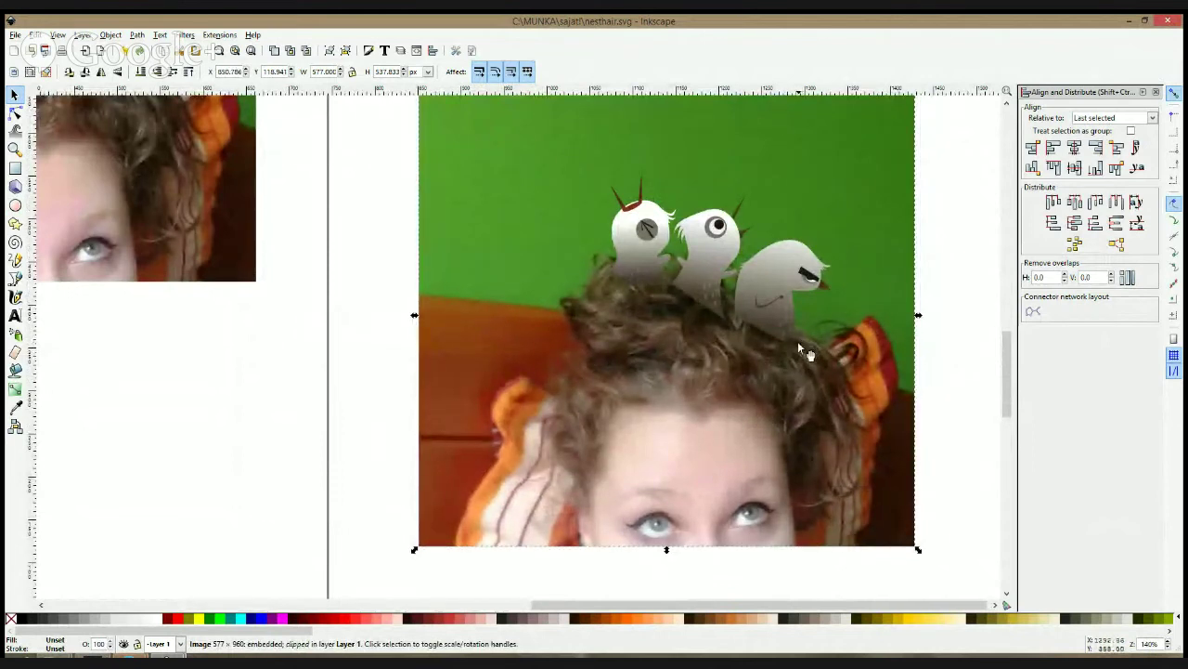
{"action": "left_click_drag", "start_coordinate": [803, 344], "coordinate": [819, 359]}
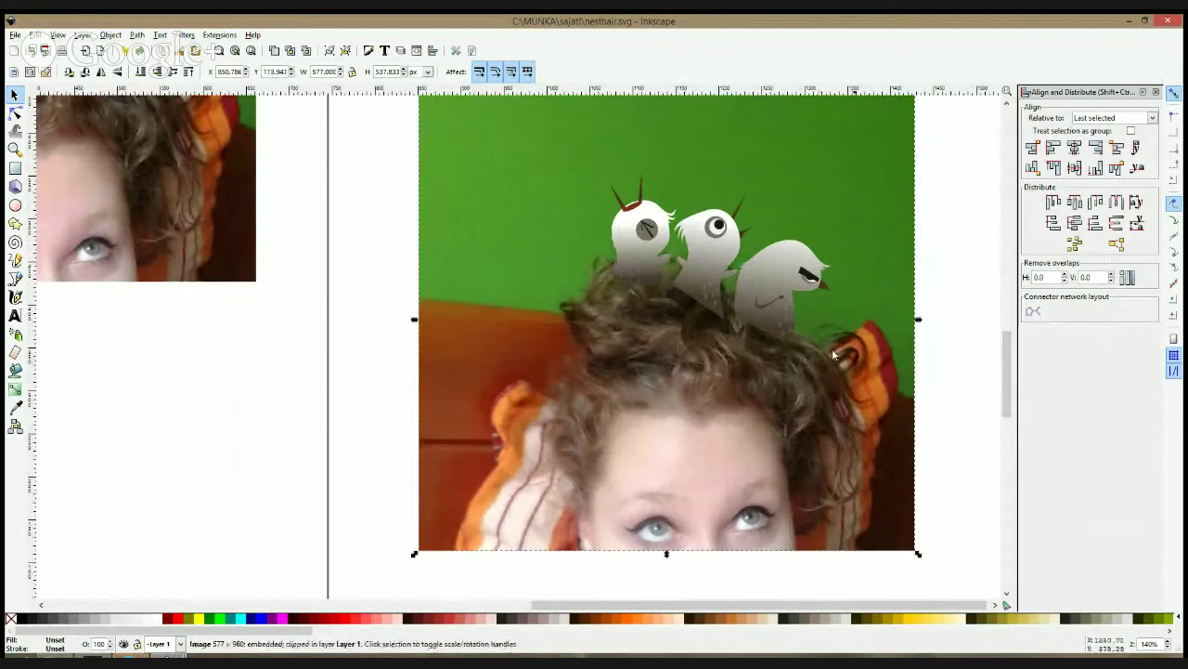
- Group the three grey birds' parts and move the photo copy below them
{"action": "left_click_drag", "start_coordinate": [903, 219], "coordinate": [835, 271]}
{"action": "left_click_drag", "start_coordinate": [931, 204], "coordinate": [482, 397]}
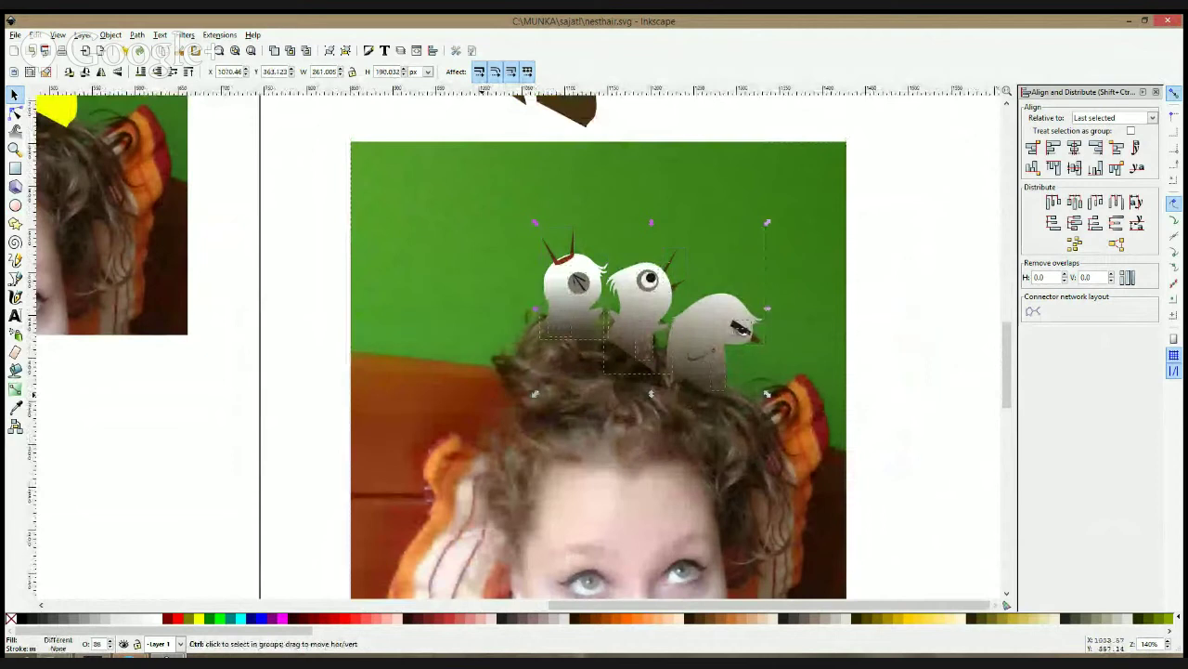
{"action": "key", "text": "ctrl+g"}
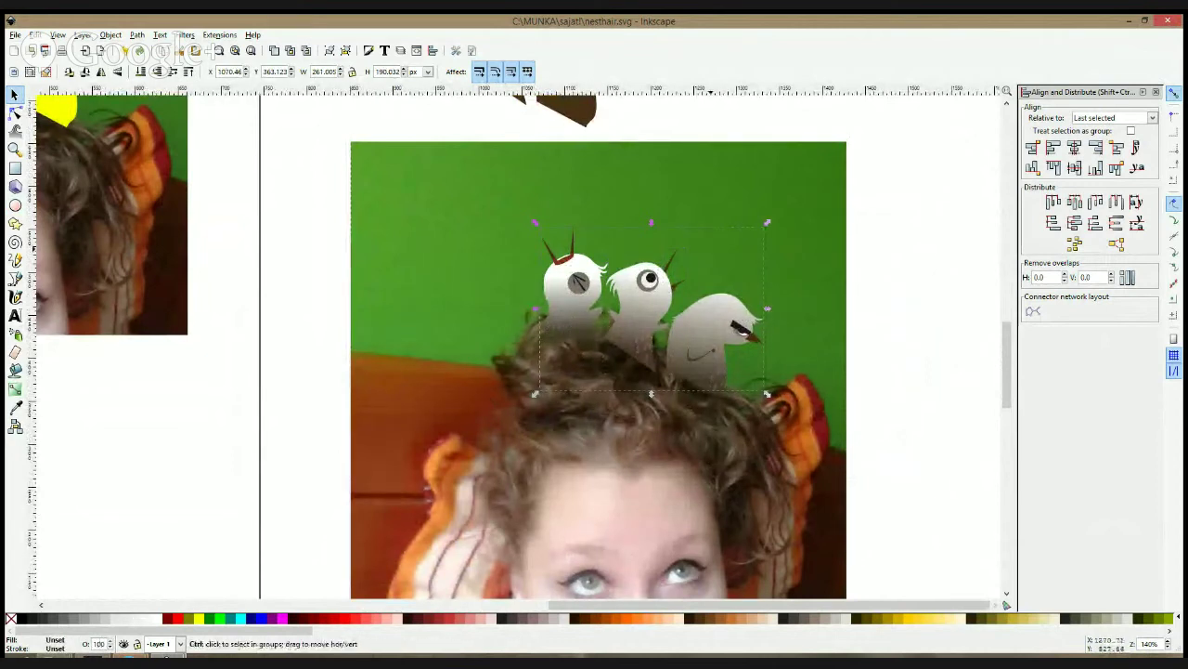
{"action": "scroll", "coordinate": [712, 249], "scroll_direction": "down", "scroll_amount": 2}
{"action": "left_click_drag", "start_coordinate": [717, 238], "coordinate": [710, 393]}
{"action": "left_click", "coordinate": [706, 297]}
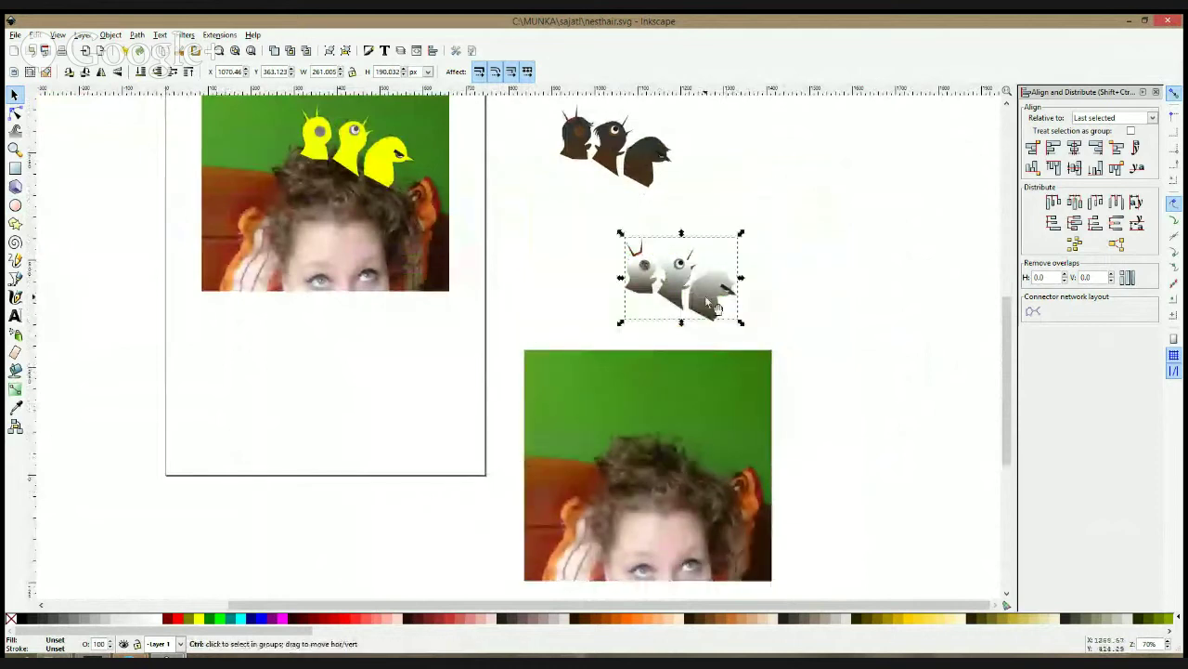
{"action": "key", "text": "ctrl+g"}
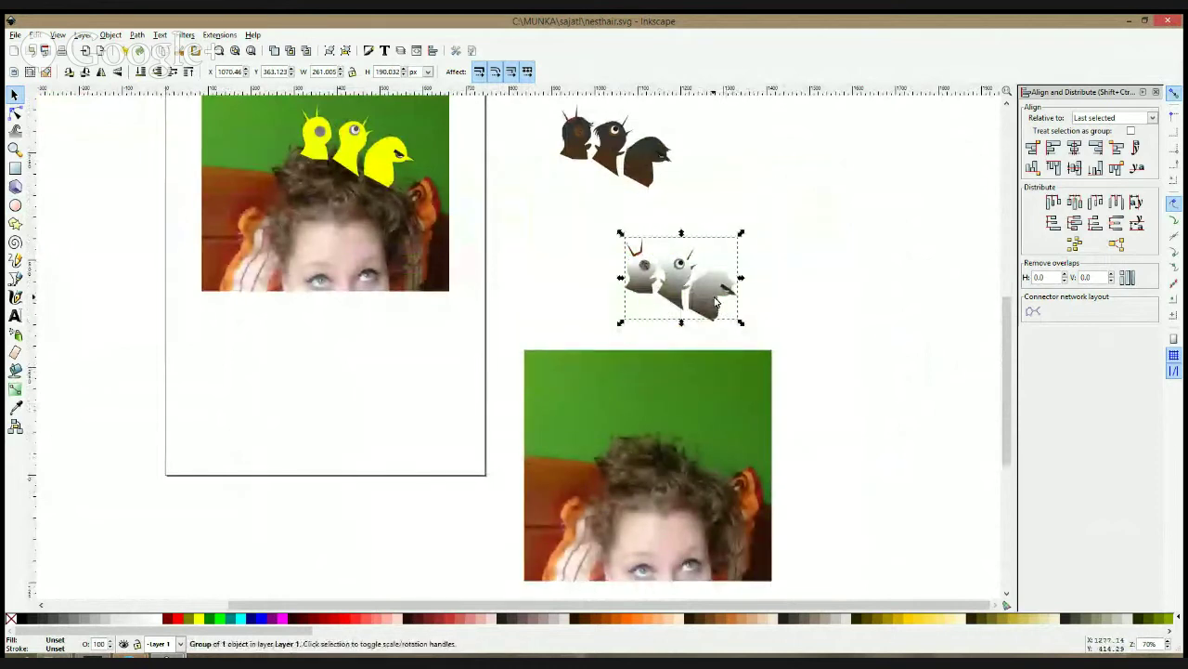
{"action": "left_click", "coordinate": [707, 320]}
{"action": "left_click", "coordinate": [710, 306]}
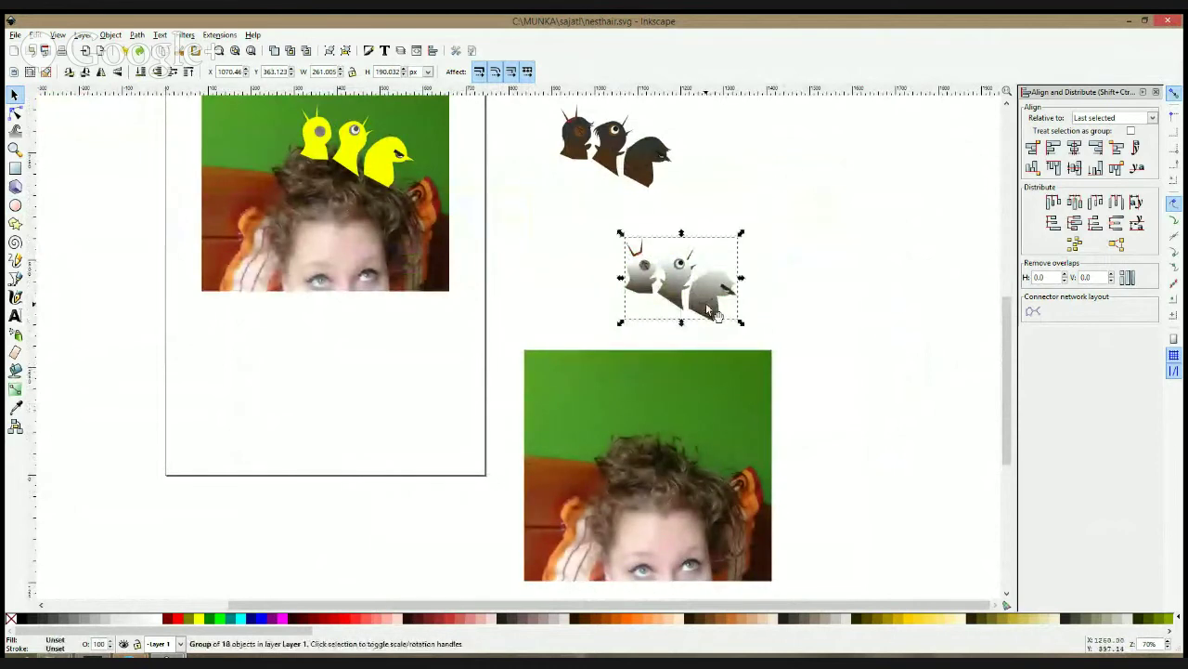
{"action": "key", "text": "ctrl+d"}
{"action": "left_click_drag", "start_coordinate": [710, 311], "coordinate": [706, 482]}
{"action": "key", "text": "Delete"}
- Group all parts of the three grey birds and place the group on the hair in the photo copy
{"action": "left_click_drag", "start_coordinate": [817, 234], "coordinate": [544, 360]}
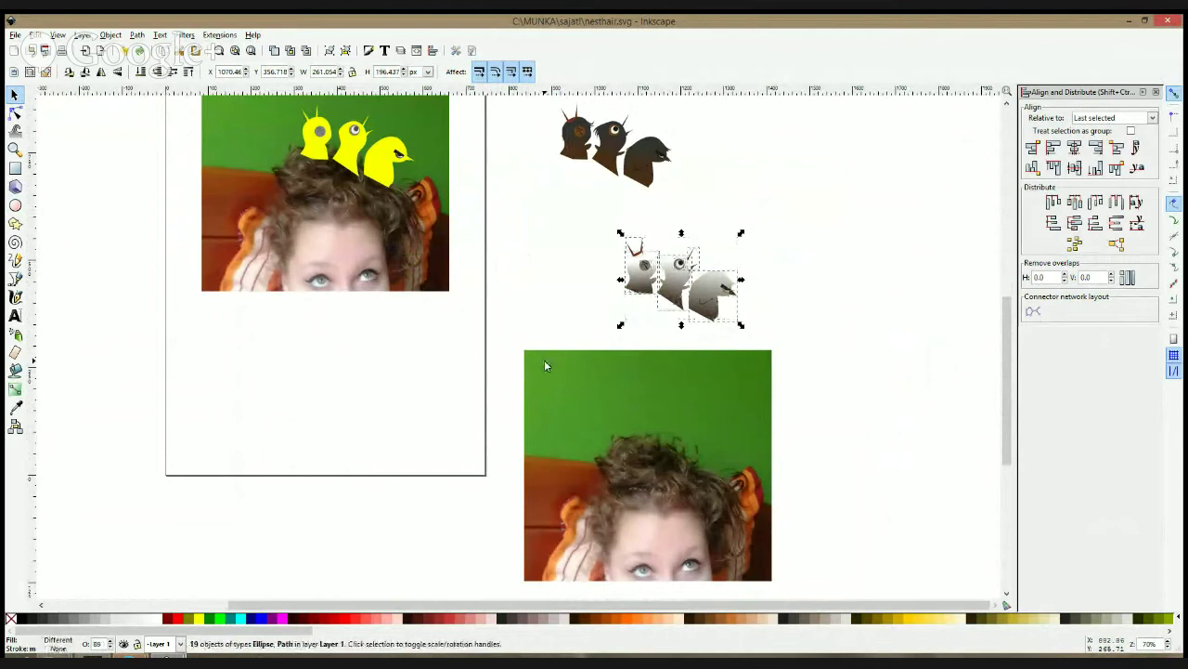
{"action": "key", "text": "ctrl+g"}
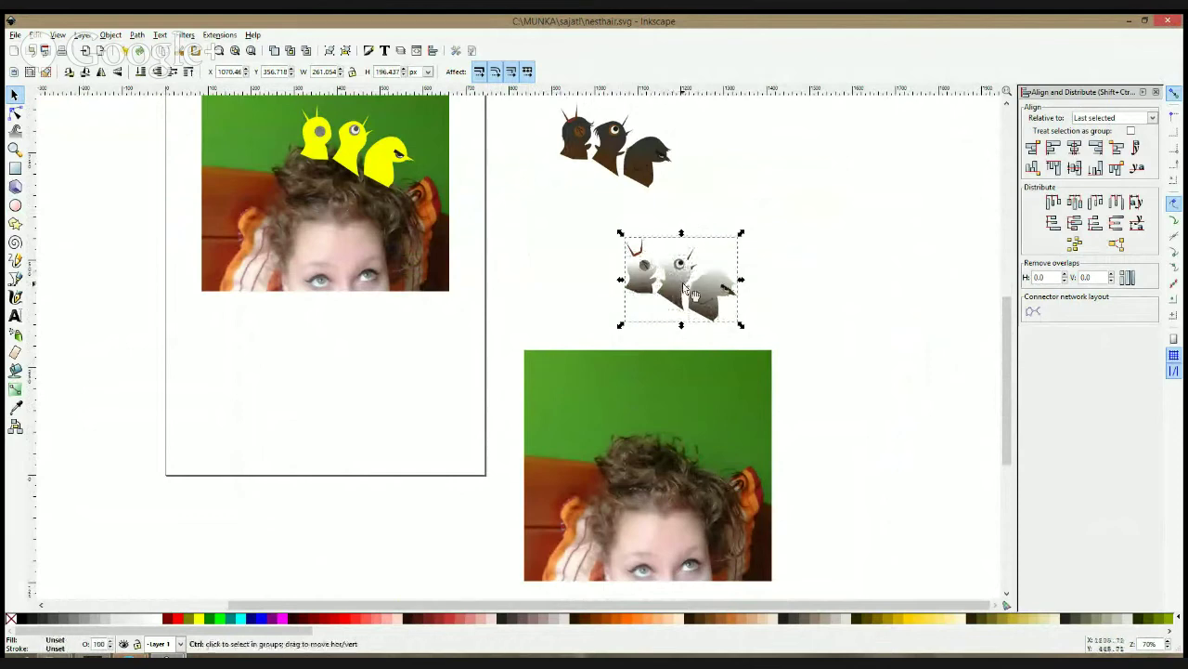
{"action": "left_click_drag", "start_coordinate": [693, 297], "coordinate": [691, 454]}
{"action": "scroll", "coordinate": [675, 490], "scroll_direction": "up", "scroll_amount": 2}
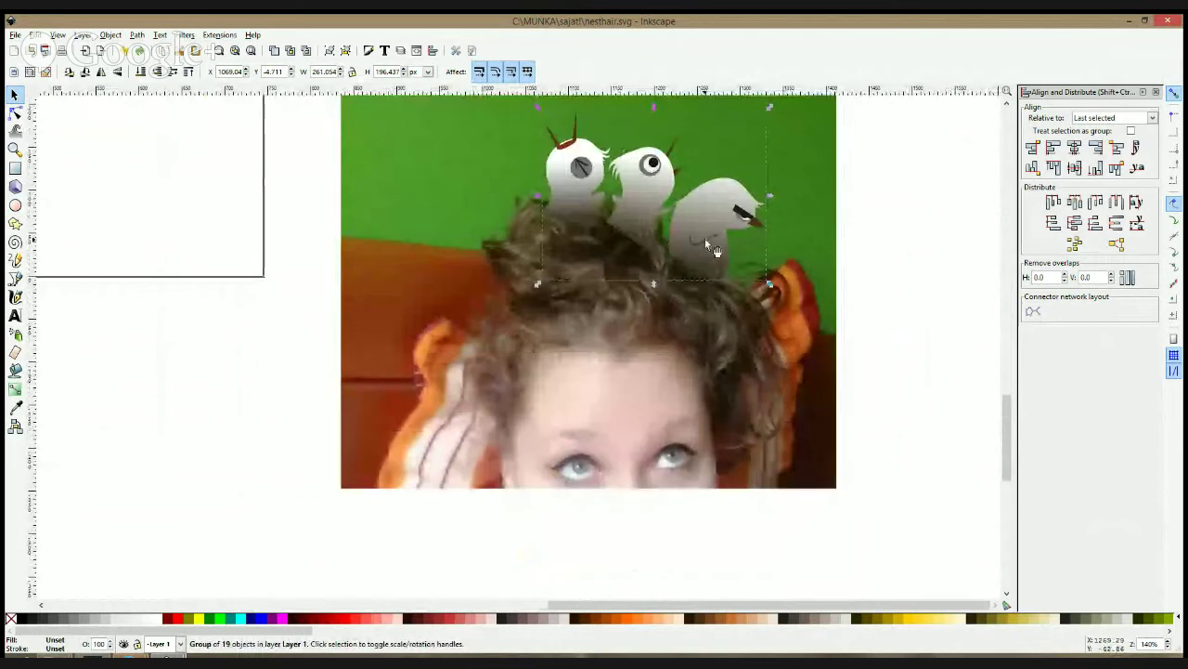
{"action": "left_click_drag", "start_coordinate": [699, 228], "coordinate": [697, 226]}
{"action": "left_click", "coordinate": [130, 655]}
{"action": "left_click", "coordinate": [223, 571]}
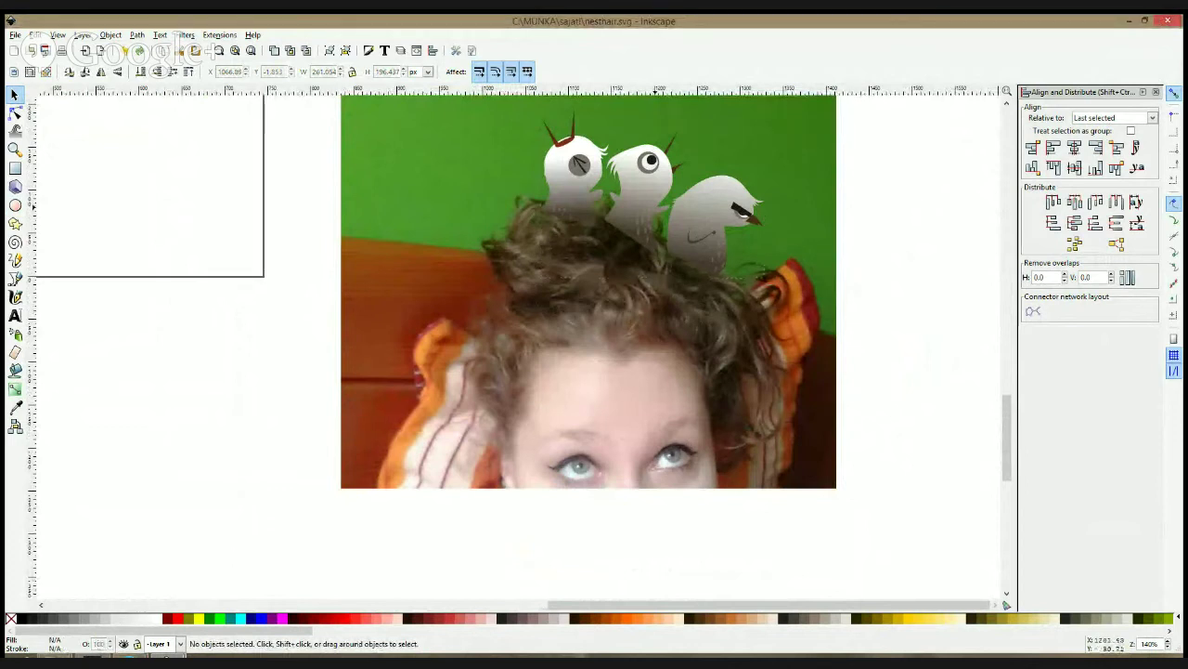
- Set the bird group's opacity to 60% so the hair shows through
{"action": "left_click", "coordinate": [654, 207]}
{"action": "double_click", "coordinate": [100, 643]}
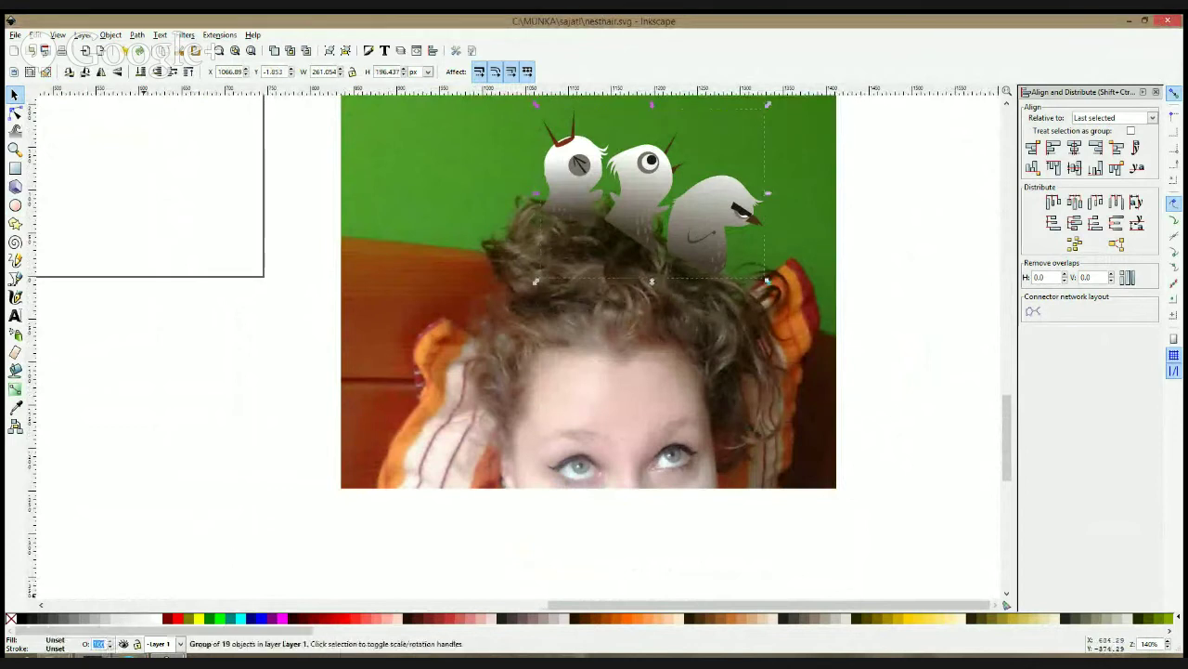
{"action": "left_click", "coordinate": [130, 655]}
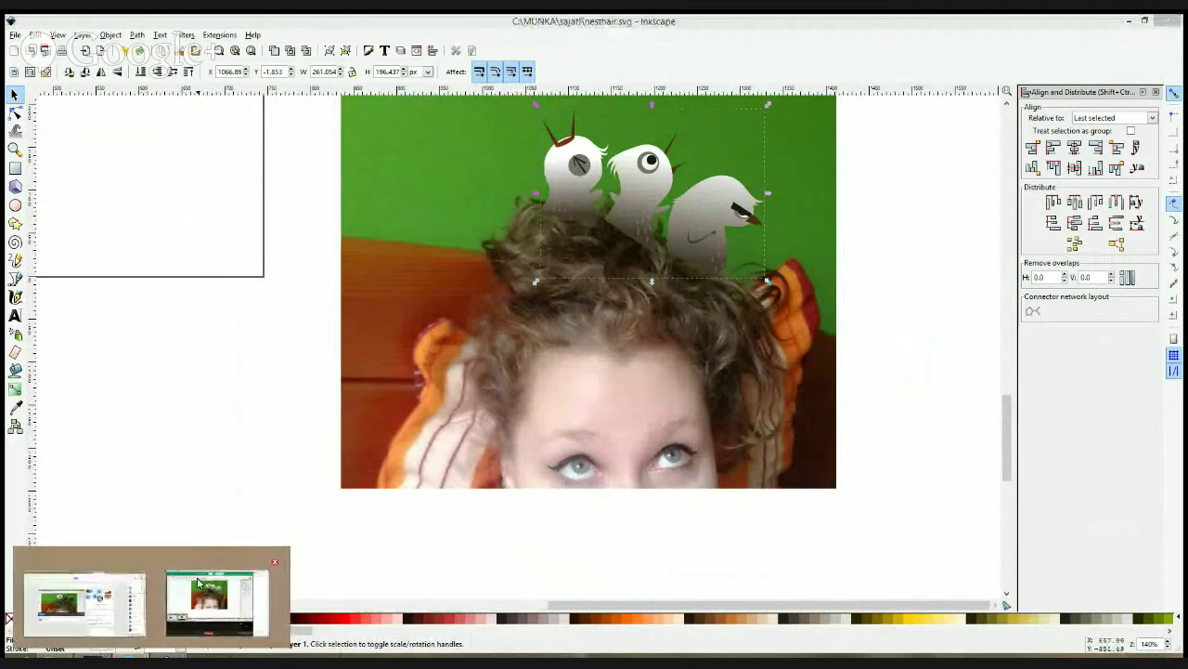
{"action": "left_click", "coordinate": [209, 599]}
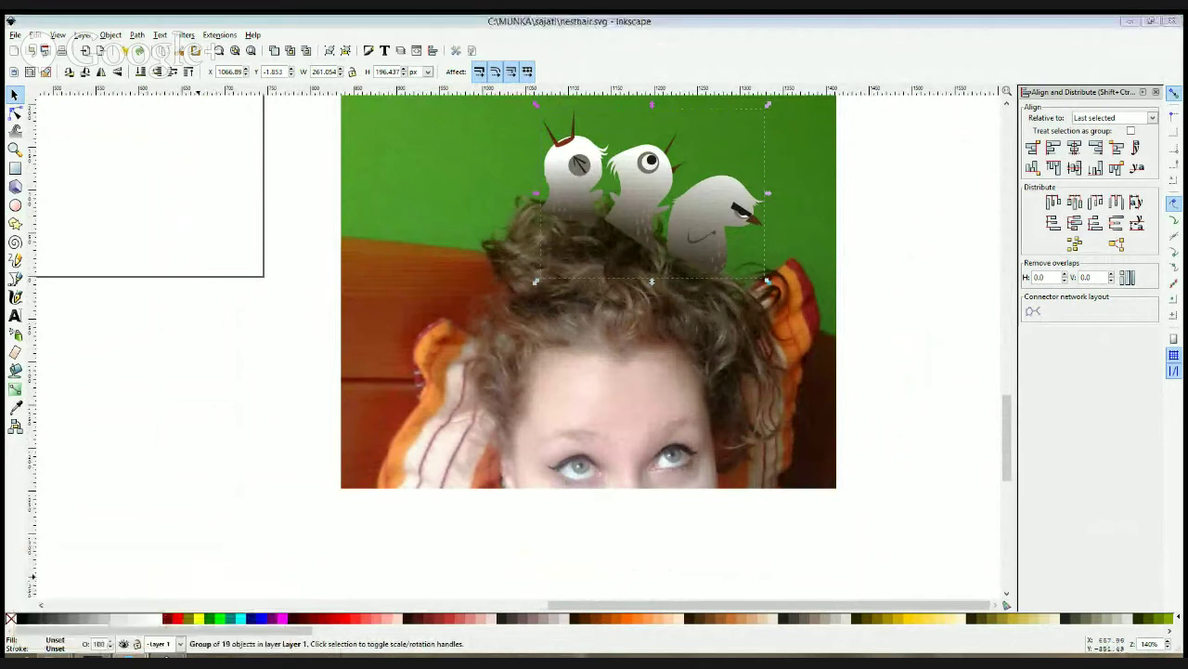
{"action": "left_click", "coordinate": [104, 477]}
{"action": "left_click", "coordinate": [647, 189]}
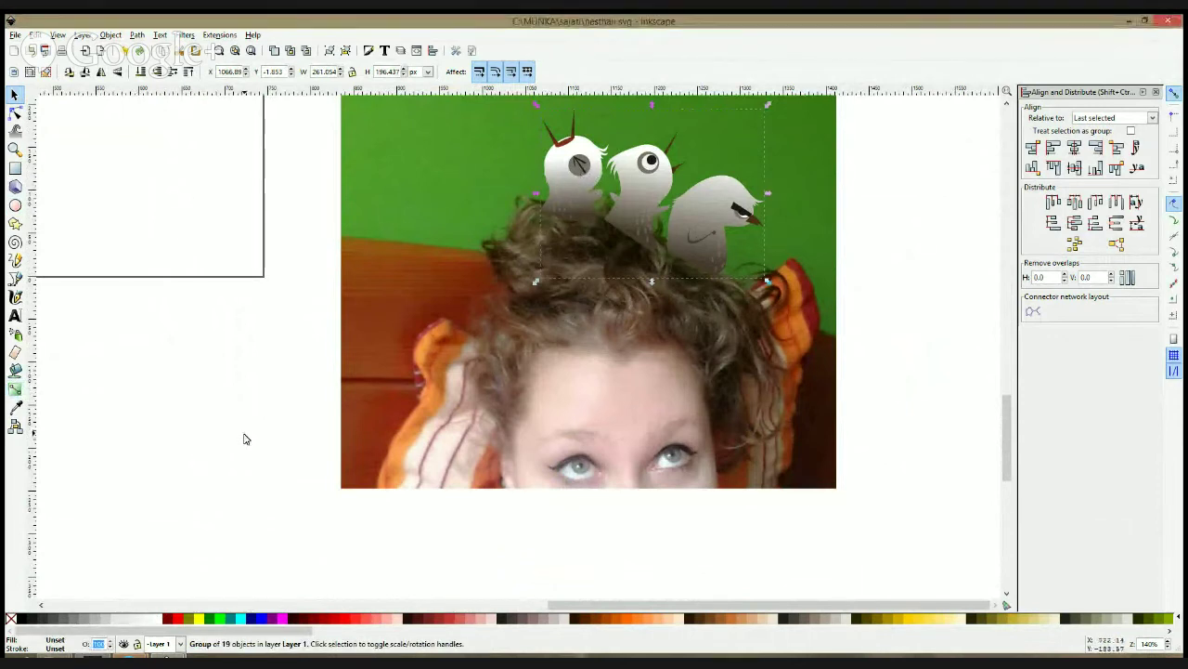
{"action": "type", "text": "30"}
{"action": "key", "text": "Return"}
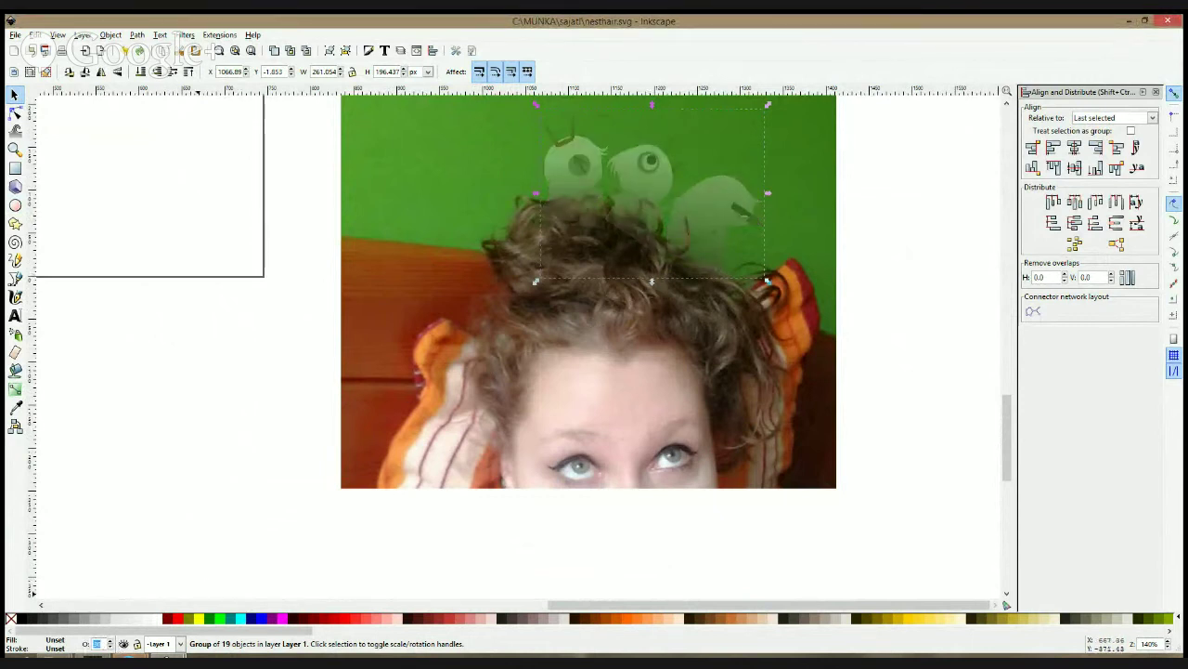
{"action": "type", "text": "60"}
{"action": "key", "text": "Return"}
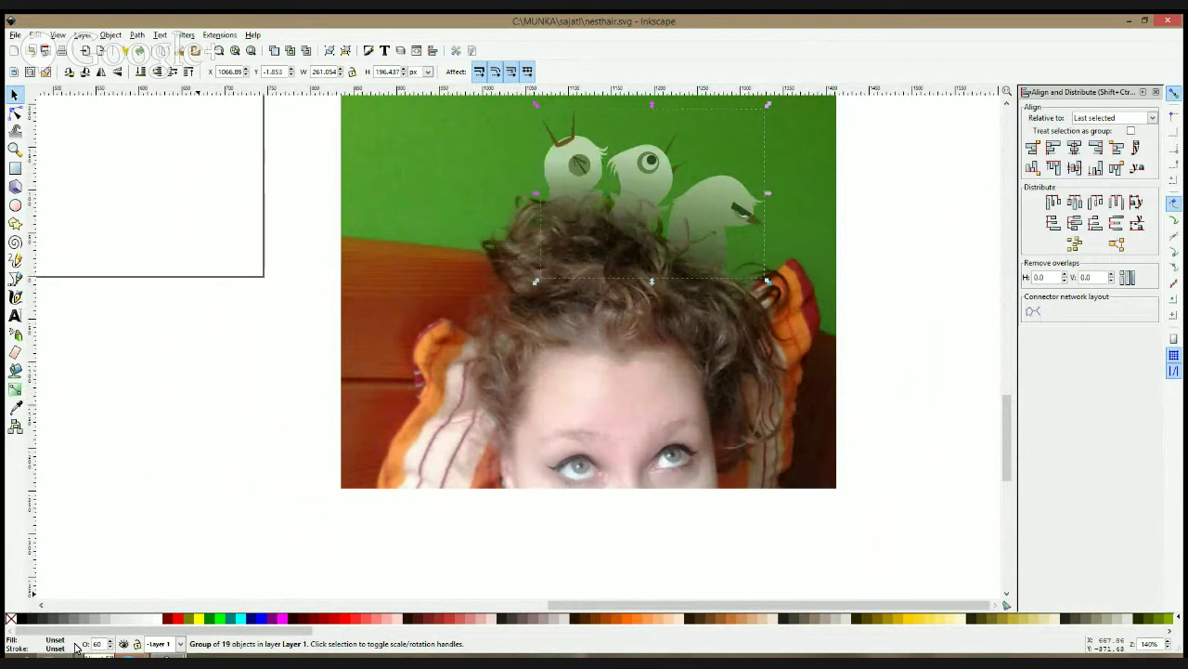
- Trace a closed shape along the top edge of the hair where it overlaps the three birds, following the curls and the single upright strand
{"action": "key", "text": "ctrl+plus"}
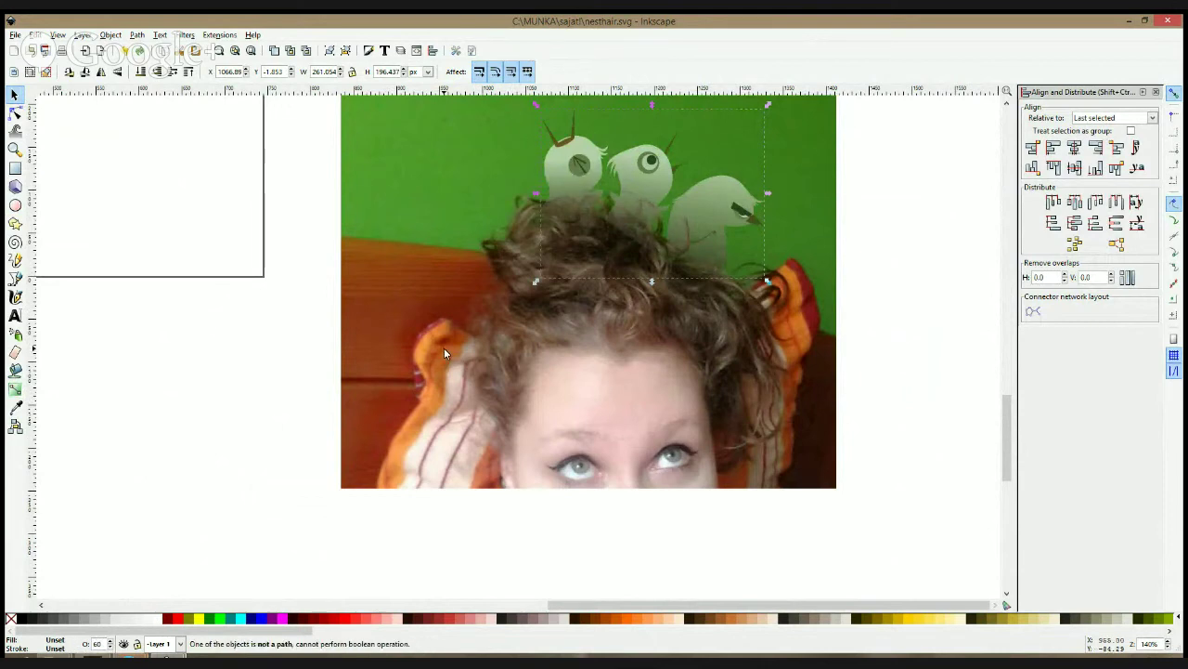
{"action": "key", "text": "plus"}
{"action": "key", "text": "plus"}
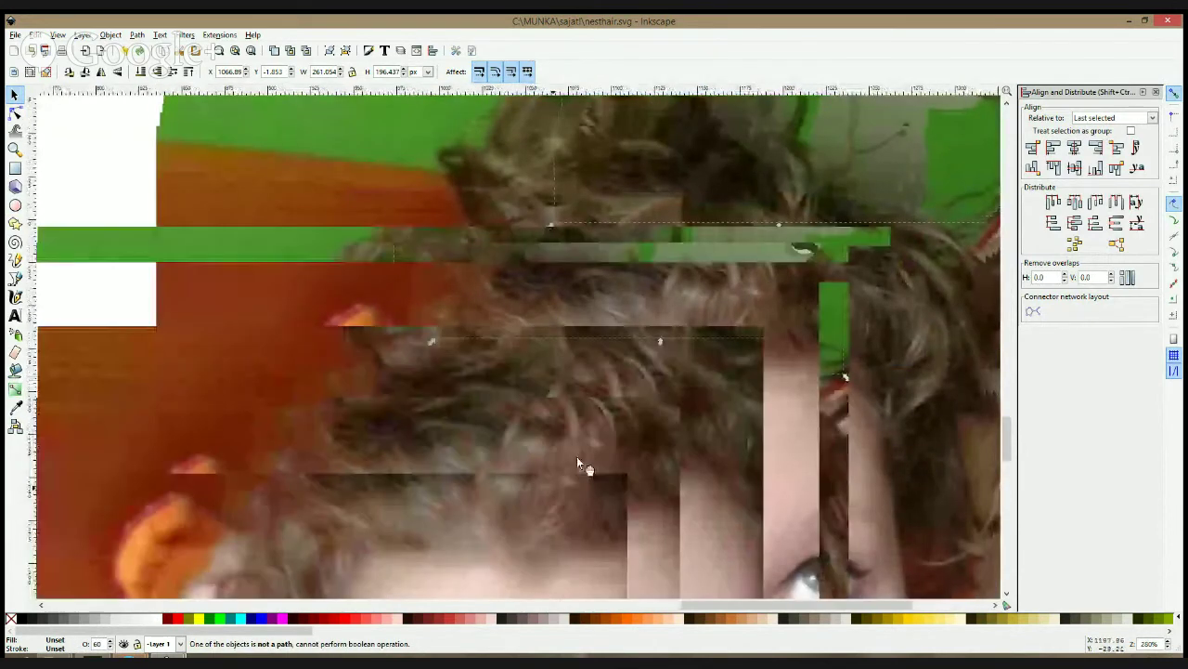
{"action": "left_click_drag", "start_coordinate": [577, 456], "coordinate": [543, 510]}
{"action": "left_click_drag", "start_coordinate": [674, 278], "coordinate": [678, 293]}
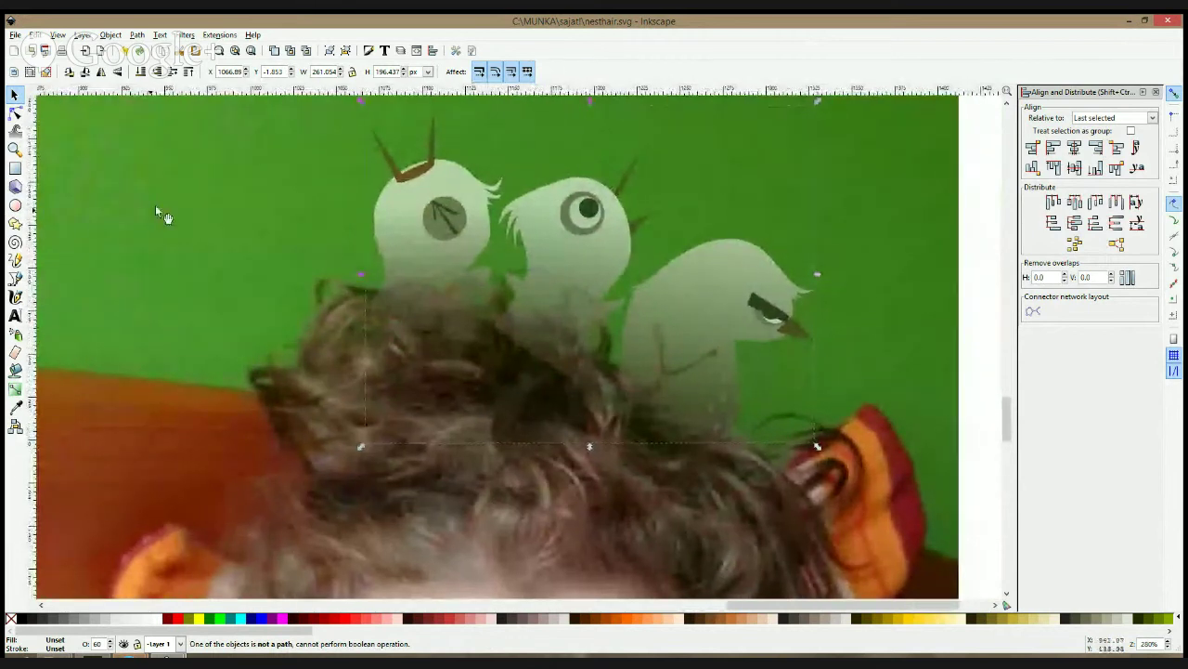
{"action": "left_click", "coordinate": [15, 277]}
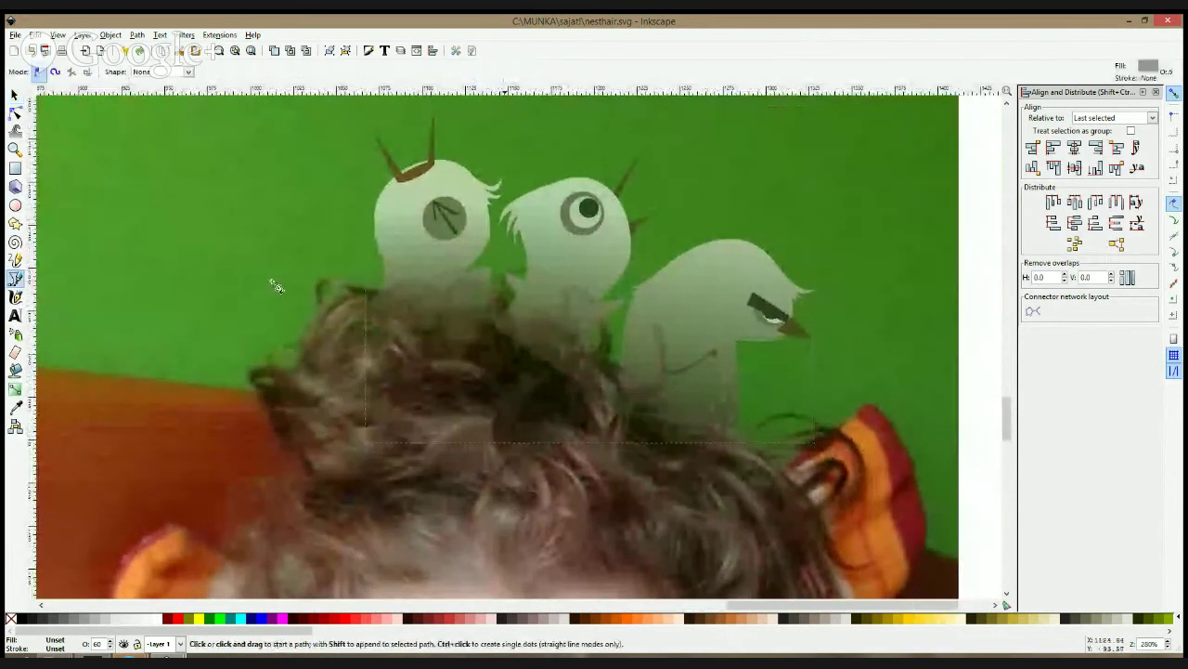
{"action": "left_click", "coordinate": [372, 289]}
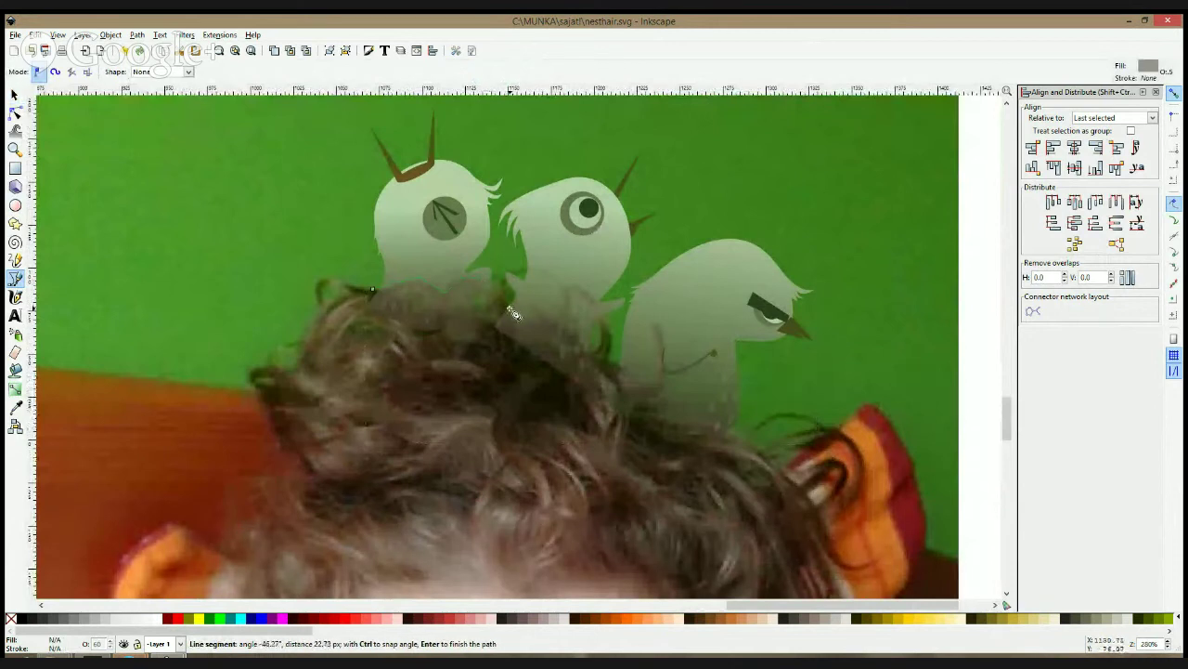
{"action": "left_click", "coordinate": [512, 321]}
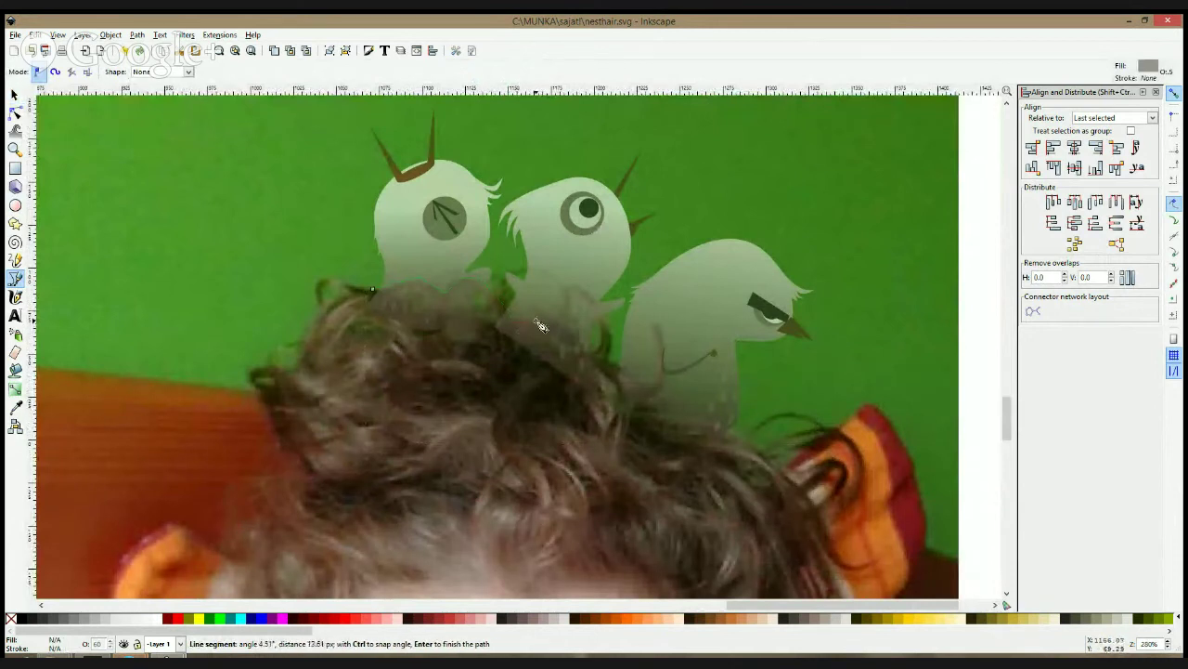
{"action": "left_click", "coordinate": [537, 320]}
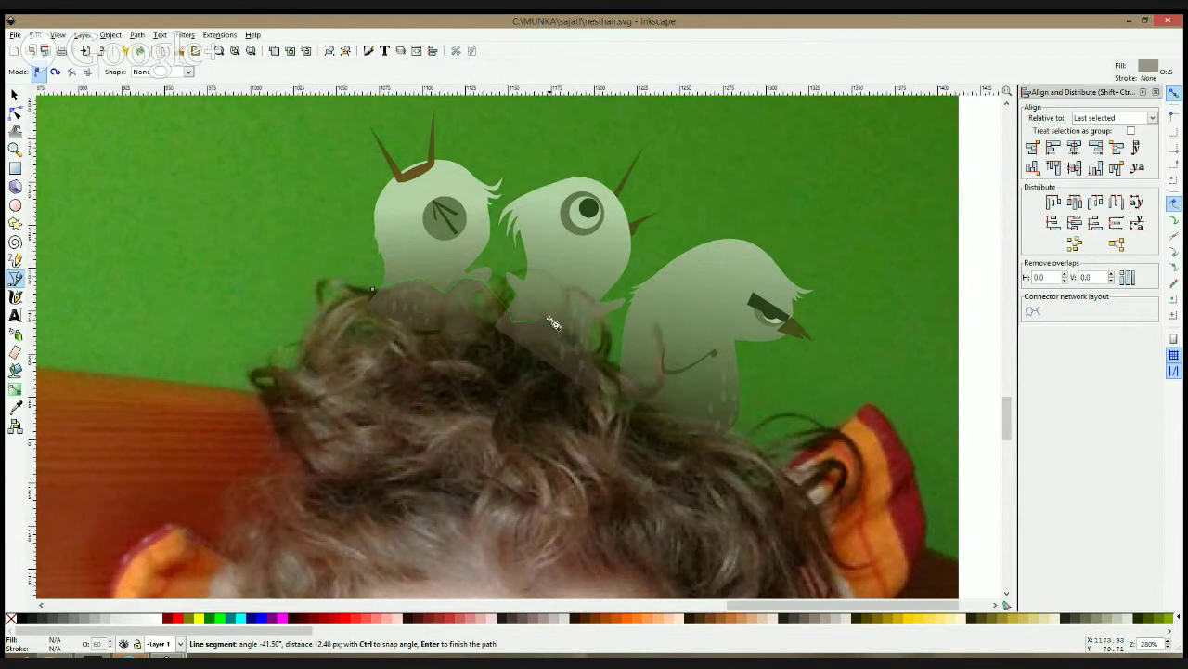
{"action": "left_click", "coordinate": [555, 320]}
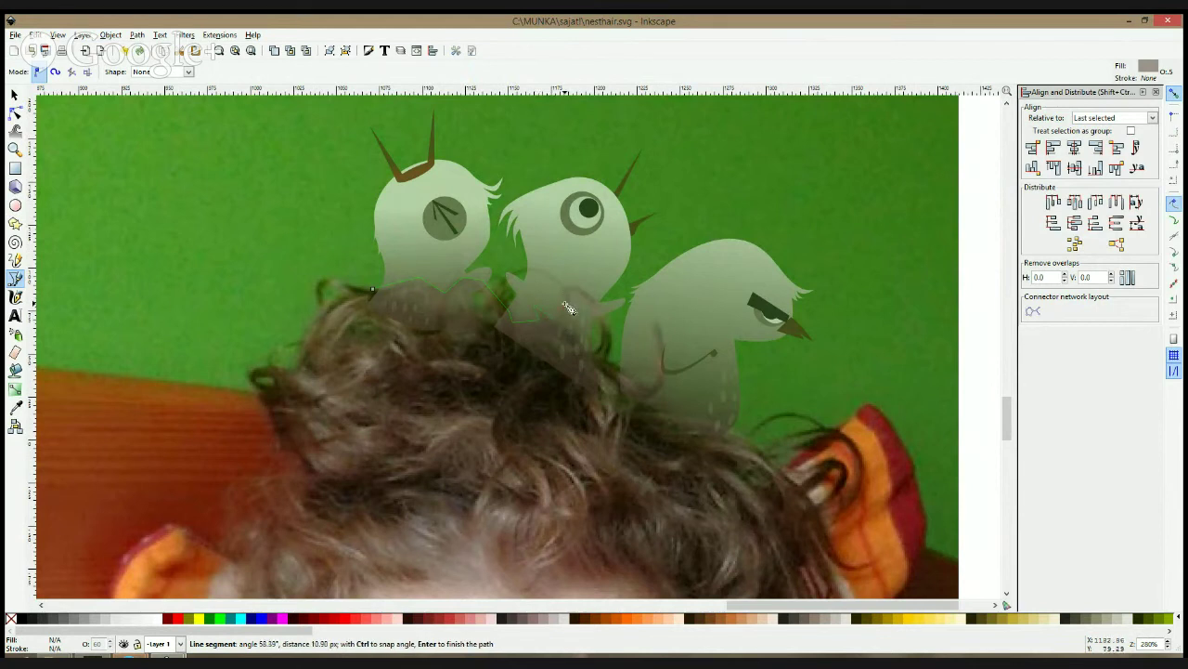
{"action": "left_click", "coordinate": [569, 308]}
{"action": "left_click", "coordinate": [570, 290]}
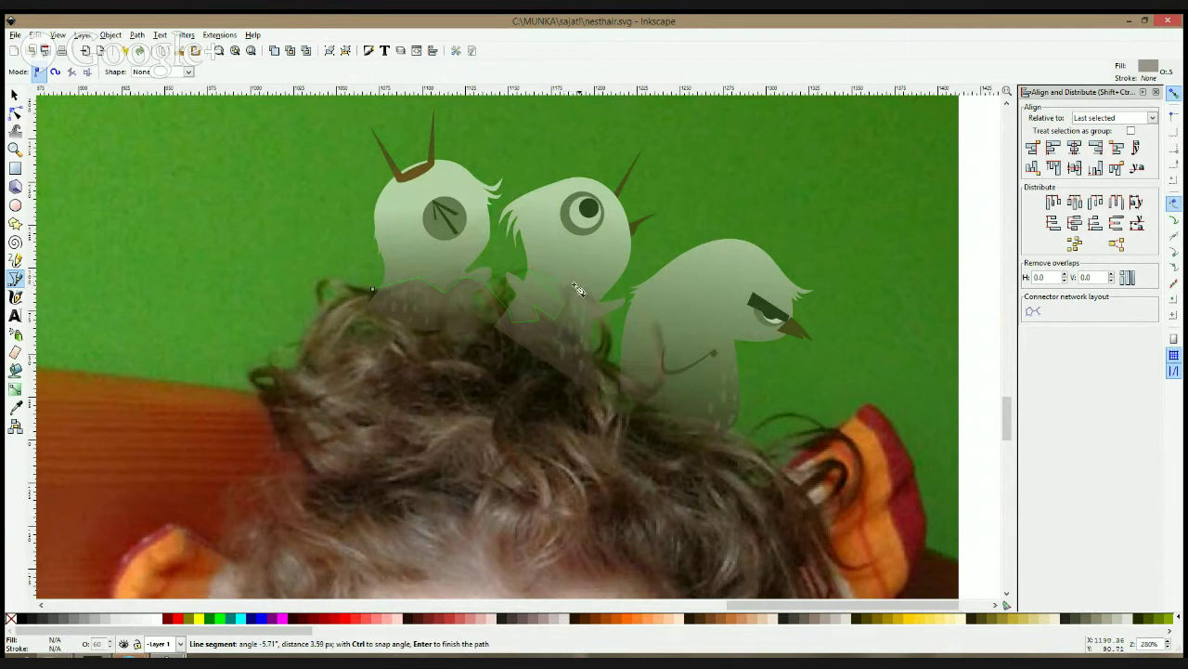
{"action": "left_click", "coordinate": [617, 334]}
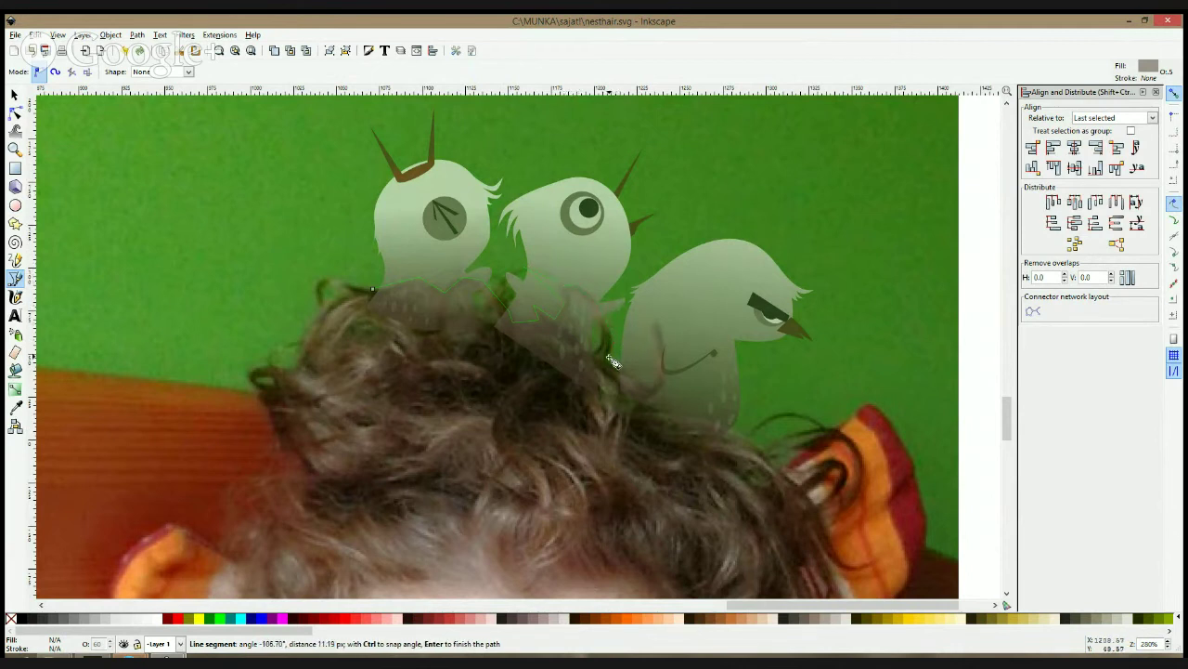
{"action": "left_click", "coordinate": [661, 325]}
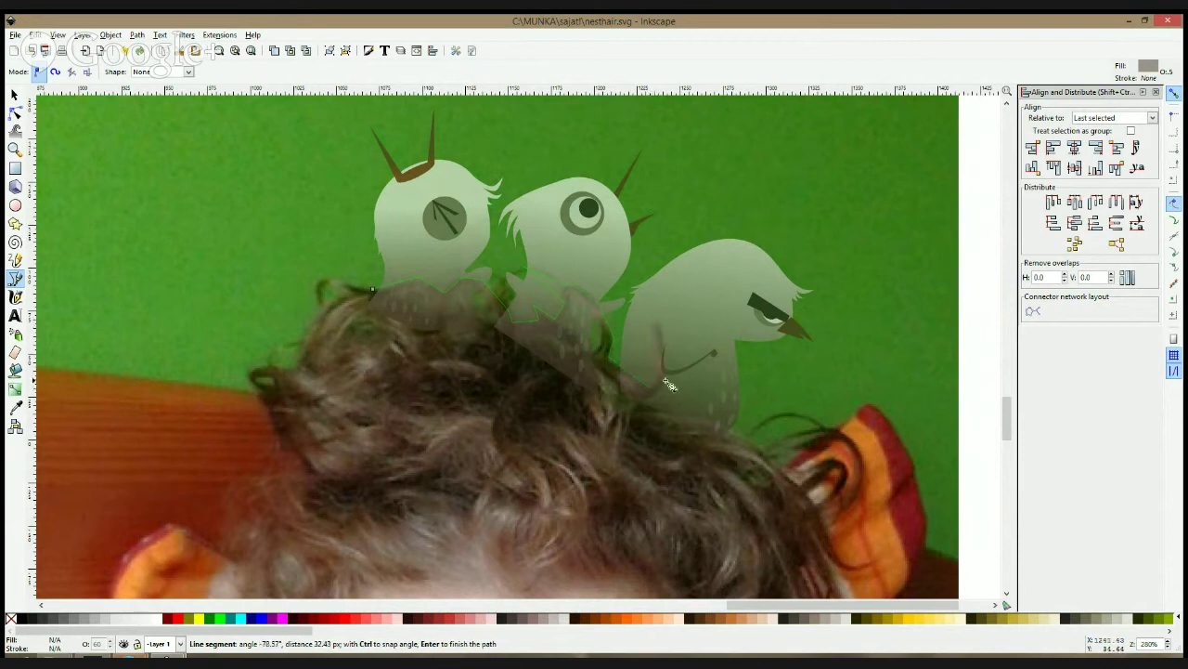
{"action": "left_click", "coordinate": [650, 405]}
{"action": "left_click", "coordinate": [705, 477]}
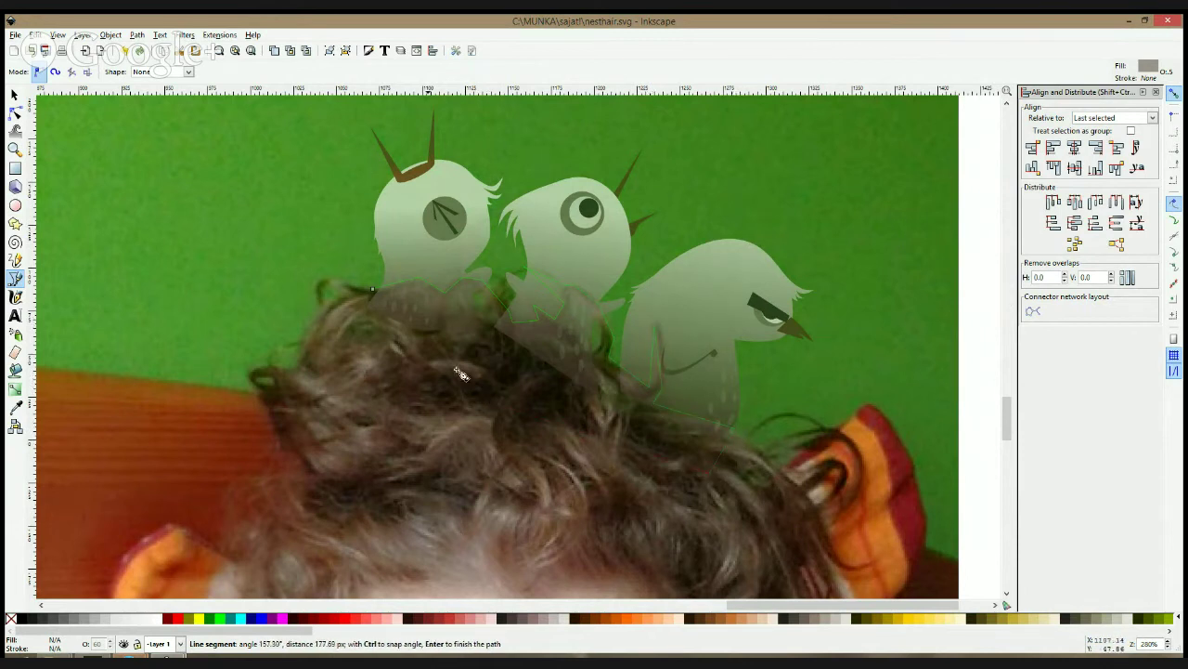
{"action": "left_click", "coordinate": [376, 295]}
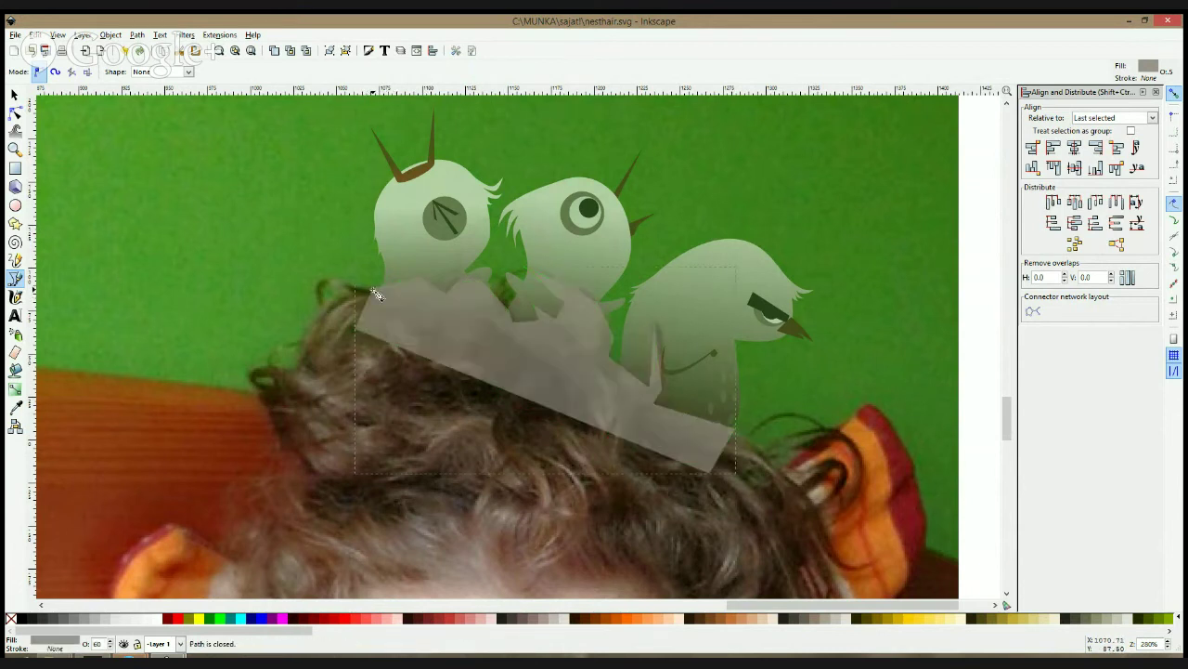
- Move the bird group straight up by 80 px, clear of the hair and the traced shape
{"action": "left_click", "coordinate": [15, 112]}
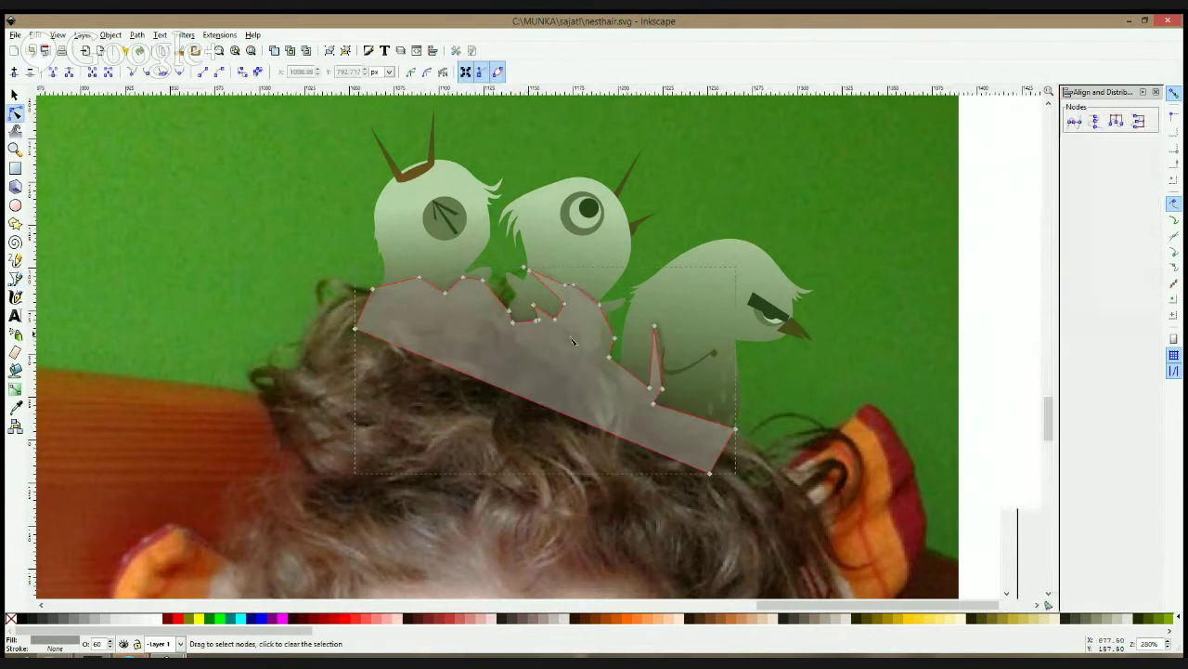
{"action": "key", "text": "s"}
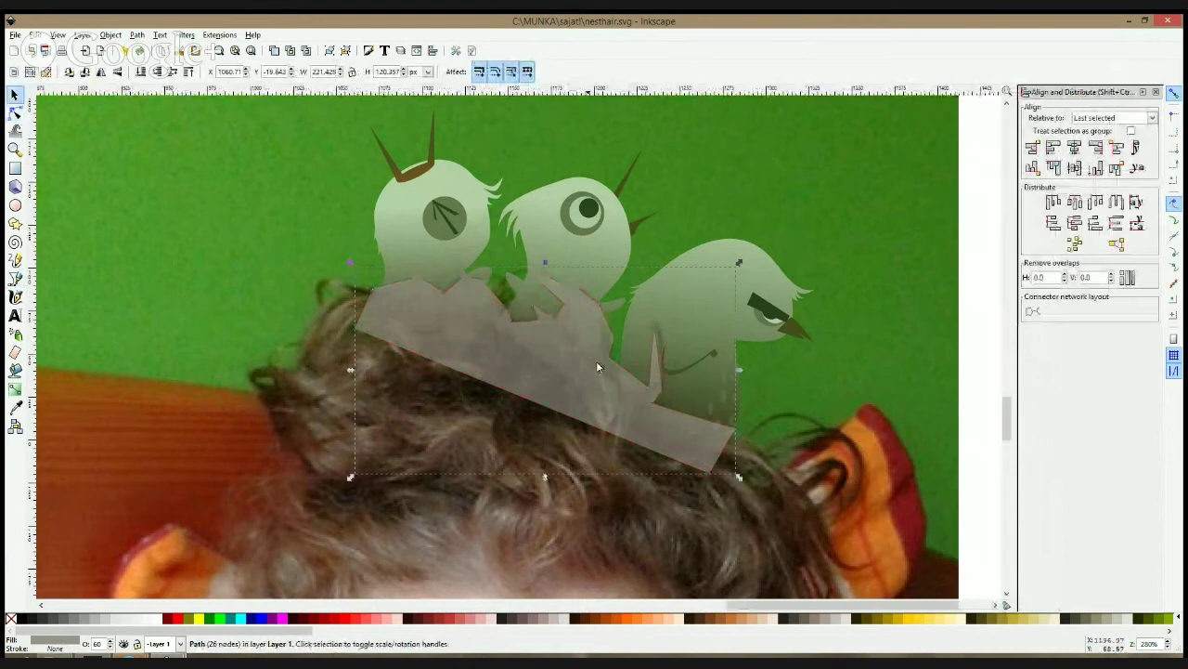
{"action": "key", "text": "n"}
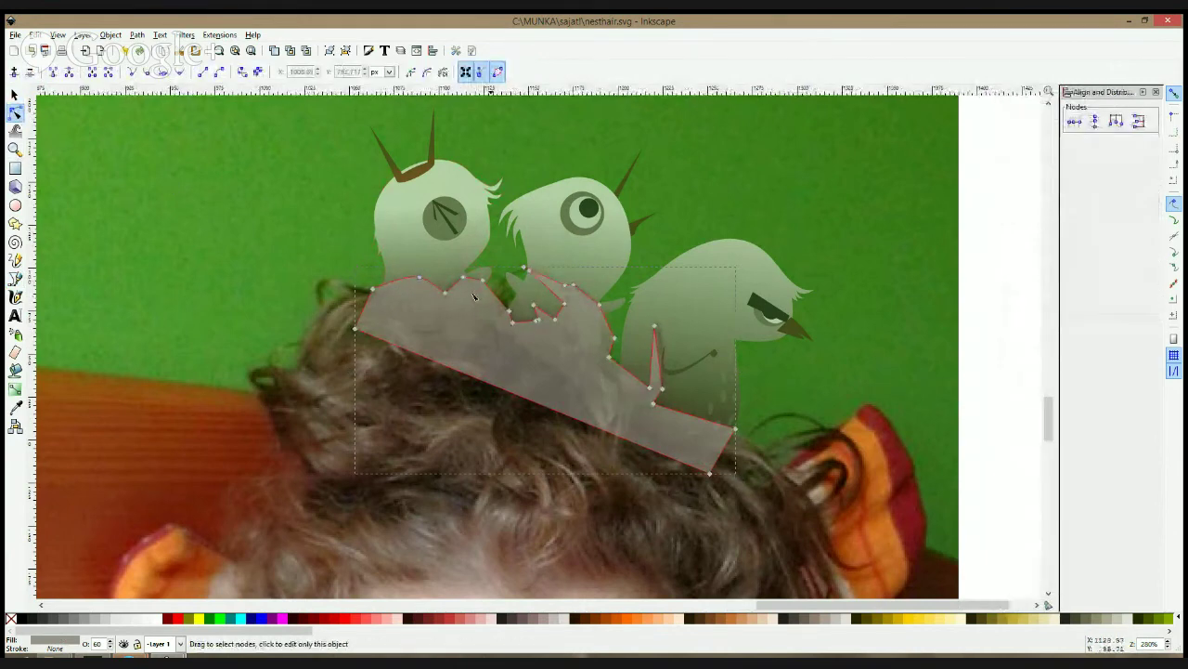
{"action": "key", "text": "s"}
{"action": "left_click", "coordinate": [466, 240]}
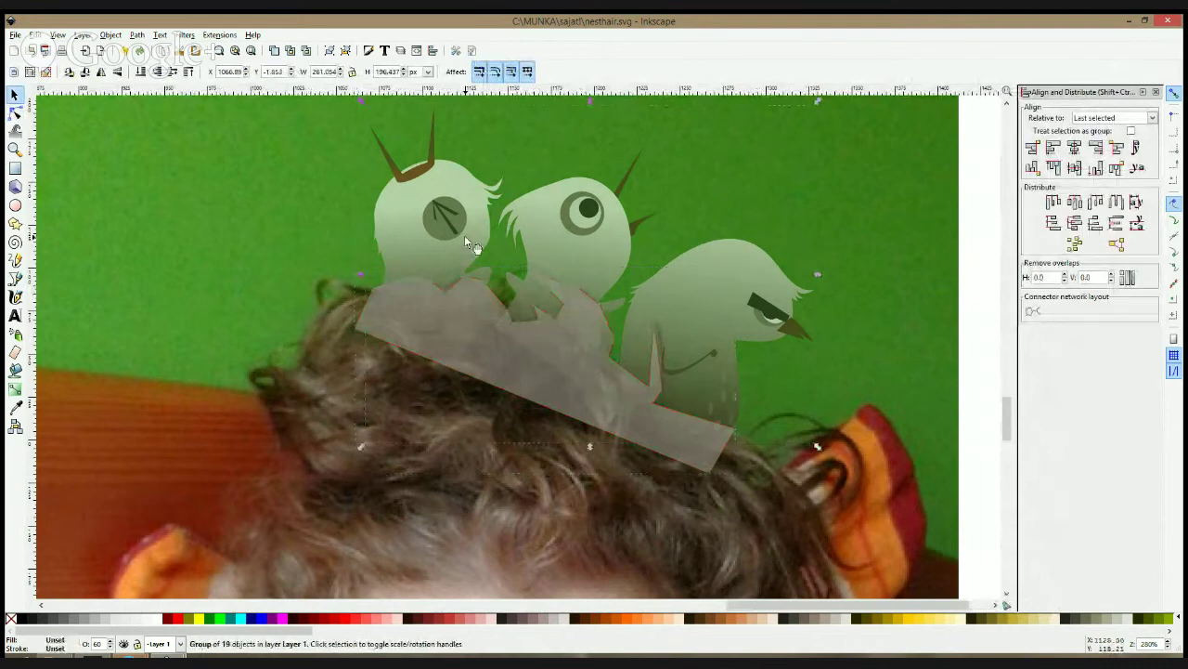
{"action": "scroll", "coordinate": [465, 234], "scroll_direction": "down", "scroll_amount": 2}
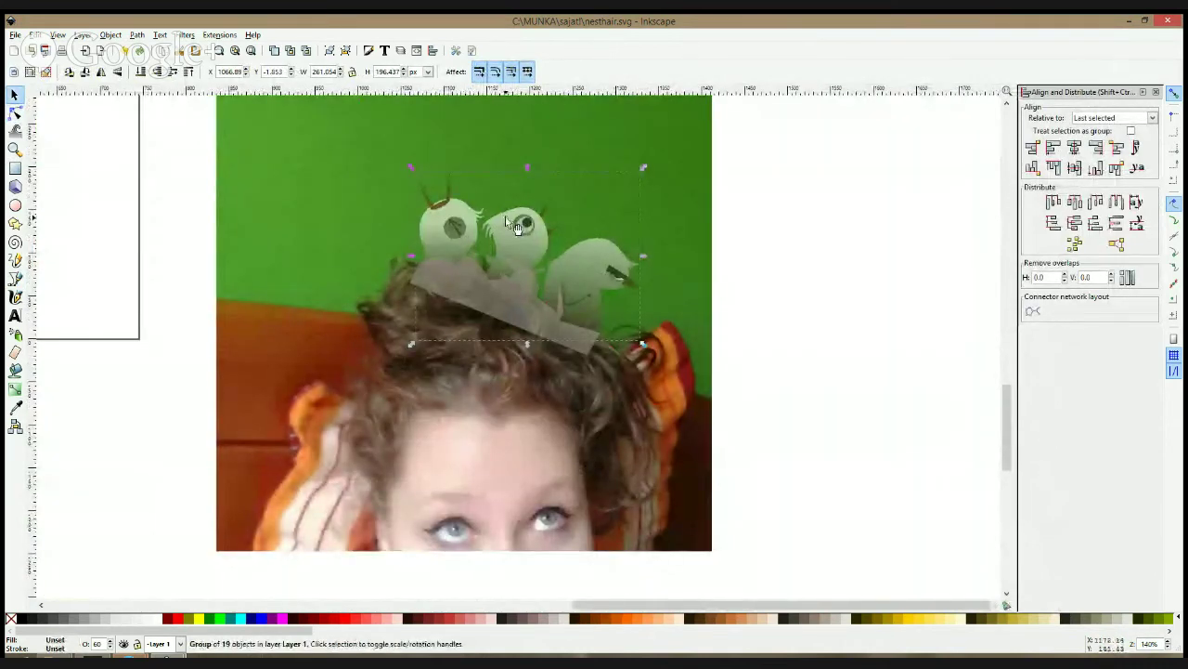
{"action": "key", "text": "Up"}
{"action": "key", "text": "Up"}
{"action": "key", "text": "Up"}
{"action": "key", "text": "Up"}
{"action": "key", "text": "Up"}
{"action": "key", "text": "Up"}
{"action": "key", "text": "Up"}
{"action": "key", "text": "Up"}
{"action": "key", "text": "Up"}
{"action": "key", "text": "Up"}
{"action": "key", "text": "Up"}
{"action": "key", "text": "Up"}
{"action": "key", "text": "Up"}
{"action": "key", "text": "Up"}
{"action": "key", "text": "Up"}
{"action": "key", "text": "Up"}
{"action": "key", "text": "Up"}
{"action": "key", "text": "Up"}
{"action": "key", "text": "Up"}
{"action": "key", "text": "Up"}
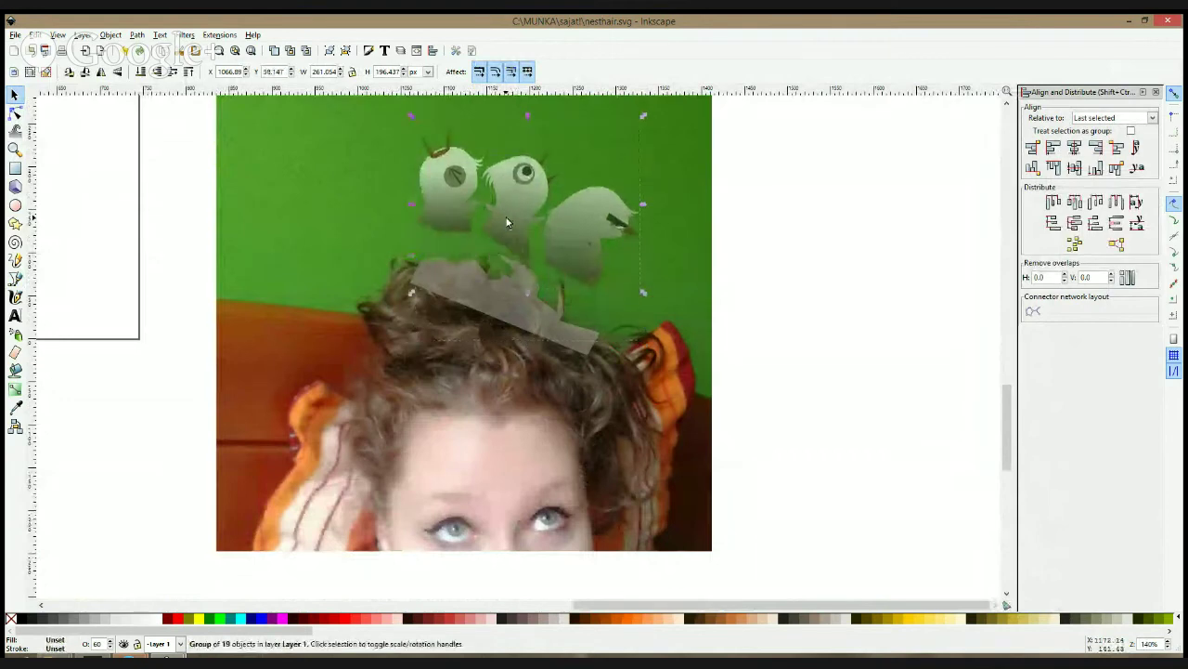
{"action": "key", "text": "shift+Up"}
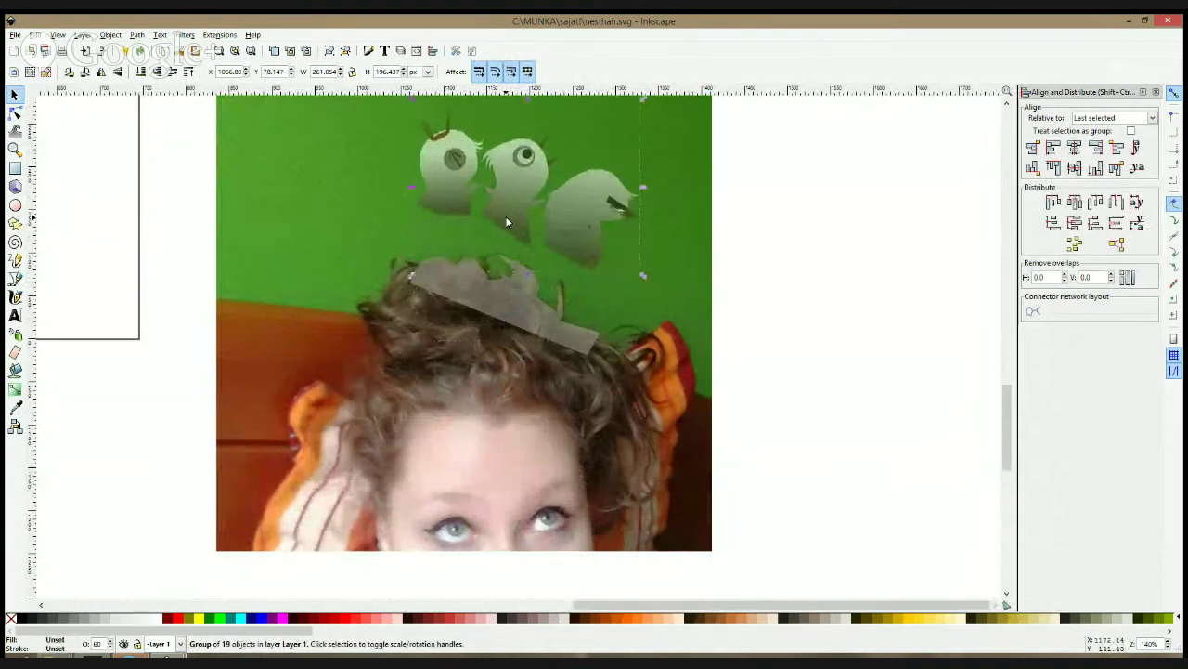
- Fill the traced hair shape with yellow and set its opacity to 30%
{"action": "scroll", "coordinate": [499, 295], "scroll_direction": "up", "scroll_amount": 2}
{"action": "left_click", "coordinate": [494, 292]}
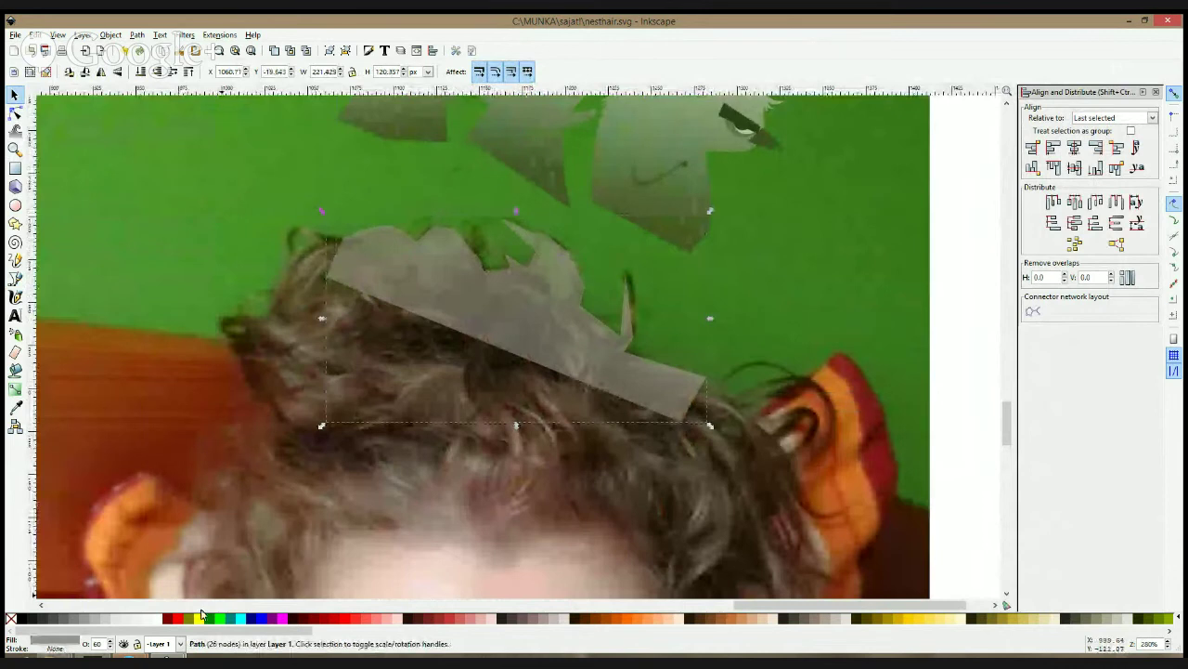
{"action": "left_click", "coordinate": [232, 617]}
{"action": "left_click", "coordinate": [199, 617]}
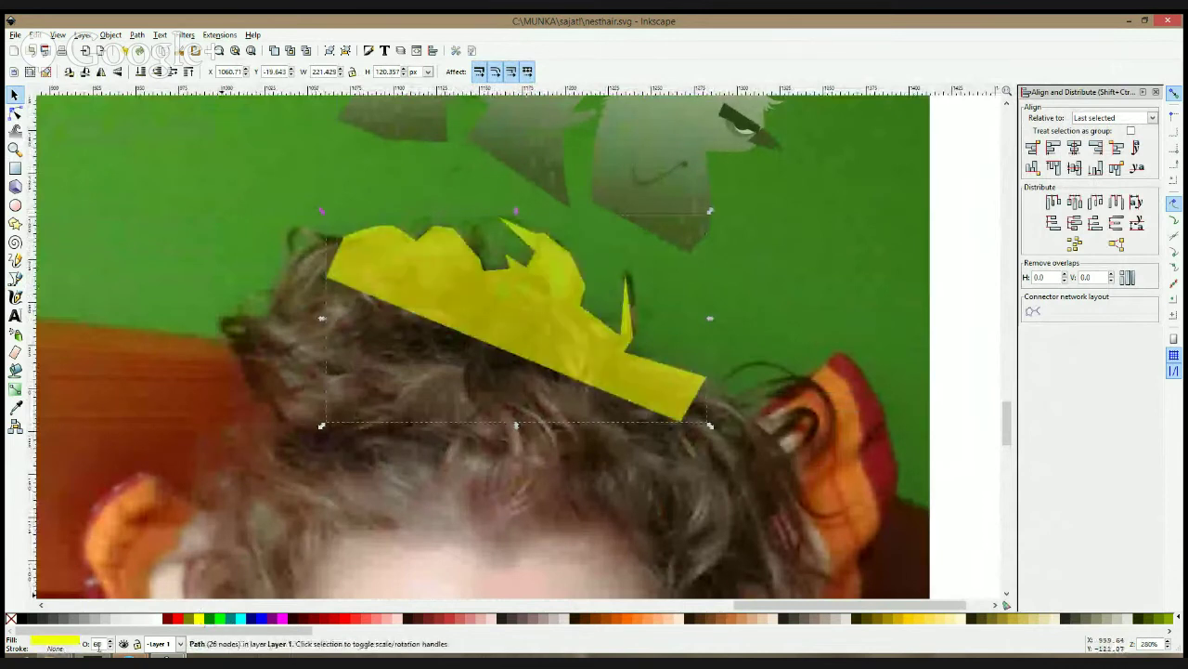
{"action": "key", "text": "Return"}
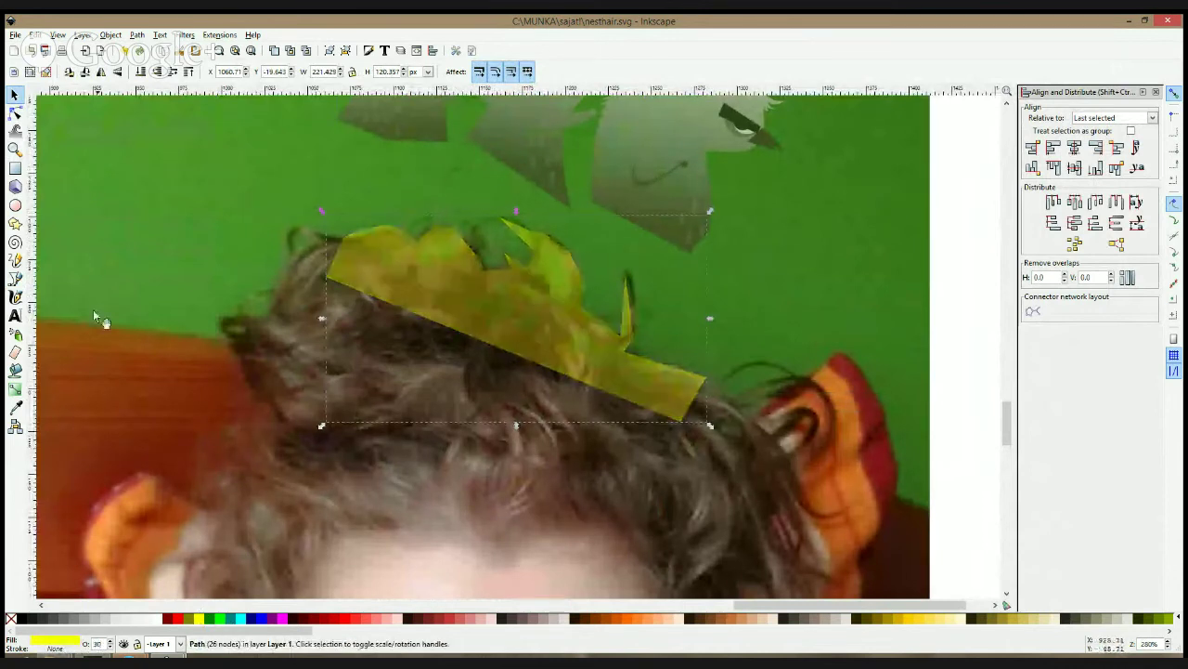
- Reshape the traced path's nodes and bend its straight segments into curves that follow the curls and the thin upright strand
{"action": "left_click", "coordinate": [15, 113]}
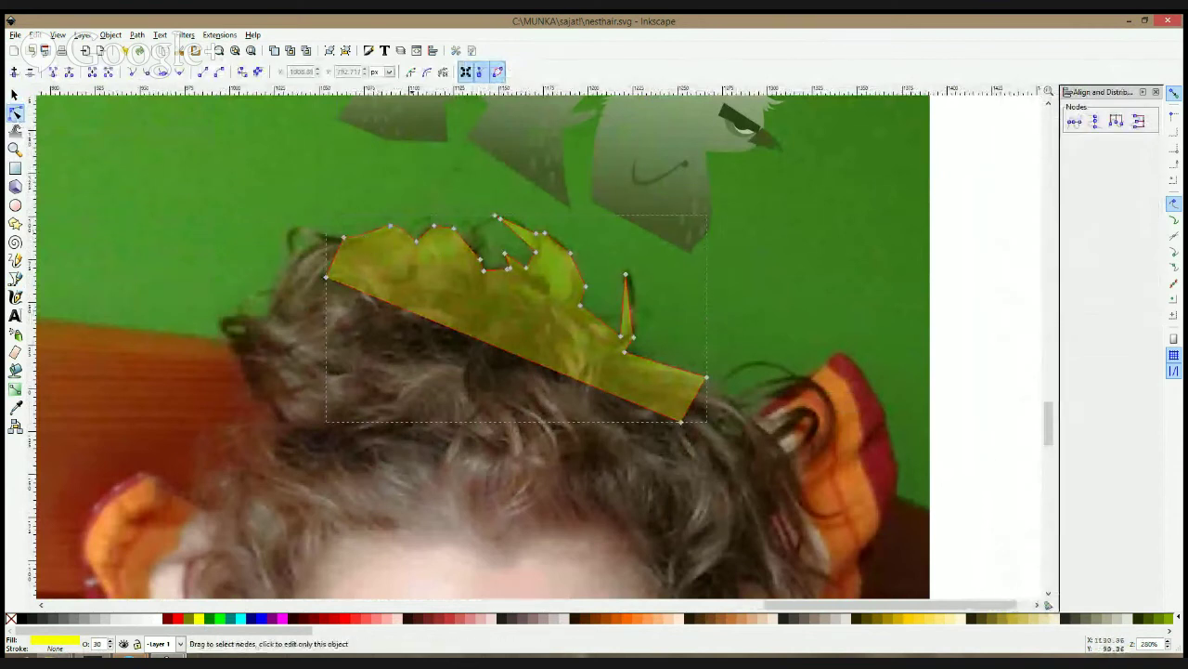
{"action": "left_click_drag", "start_coordinate": [391, 225], "coordinate": [391, 231]}
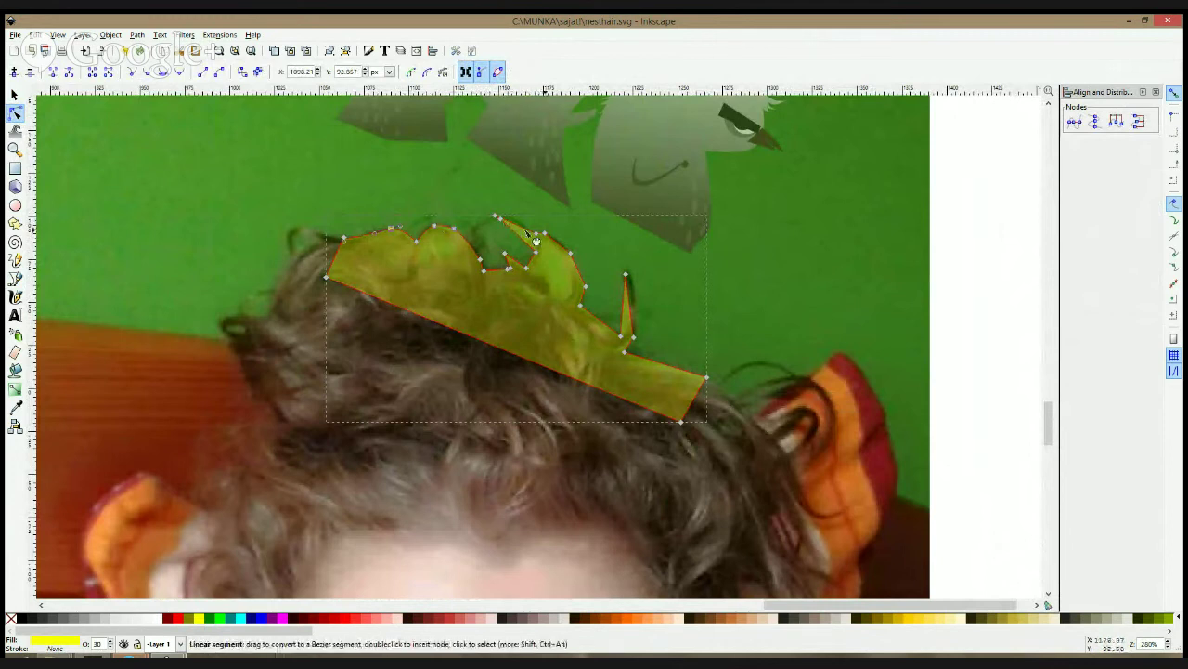
{"action": "left_click_drag", "start_coordinate": [532, 238], "coordinate": [529, 233]}
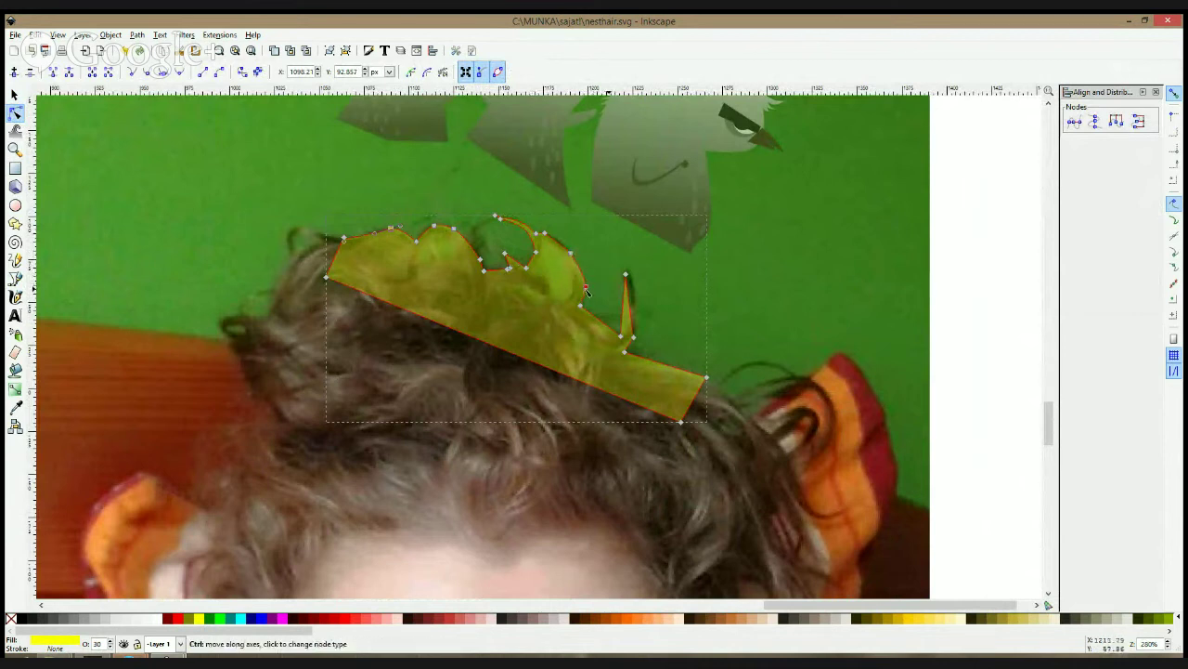
{"action": "left_click", "coordinate": [587, 293], "text": "ctrl"}
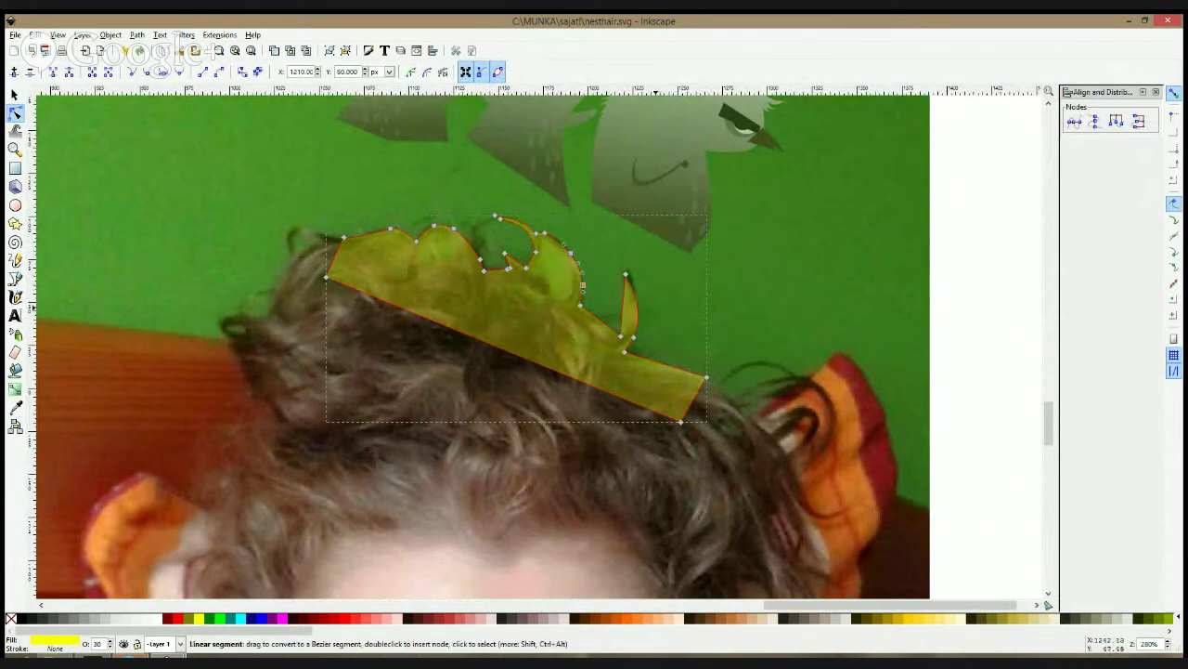
{"action": "left_click_drag", "start_coordinate": [633, 322], "coordinate": [608, 328]}
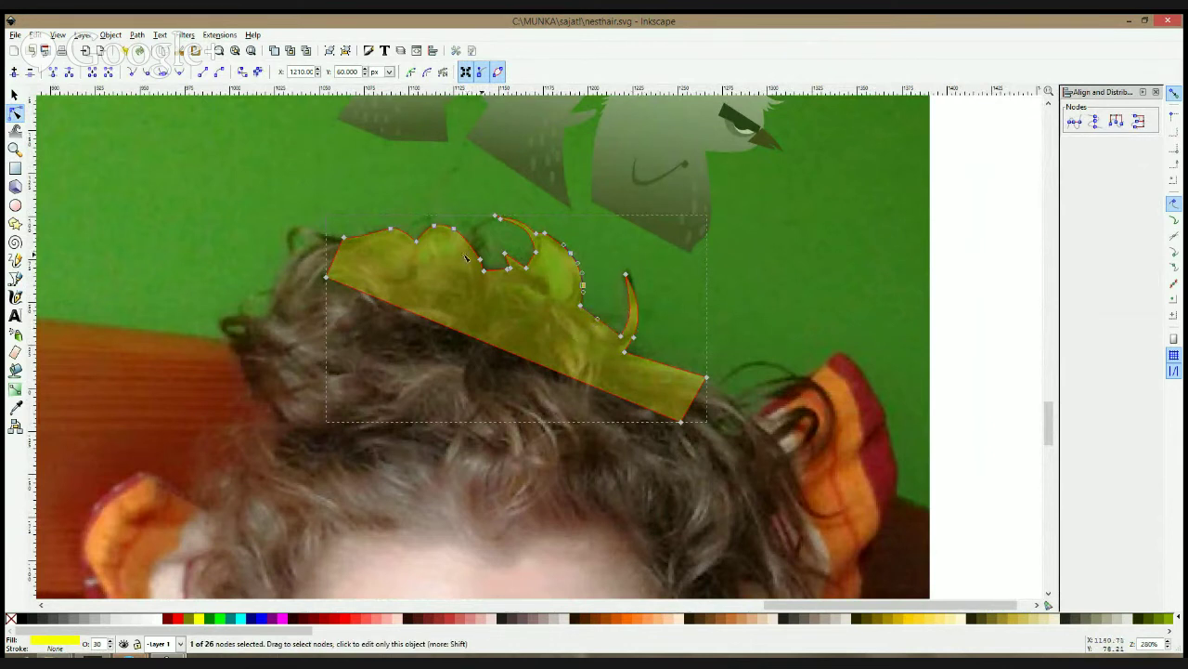
- Draw a small four-node closed shape over the green gap inside the rounded left curl and curve its edge to fit
{"action": "left_click", "coordinate": [14, 278]}
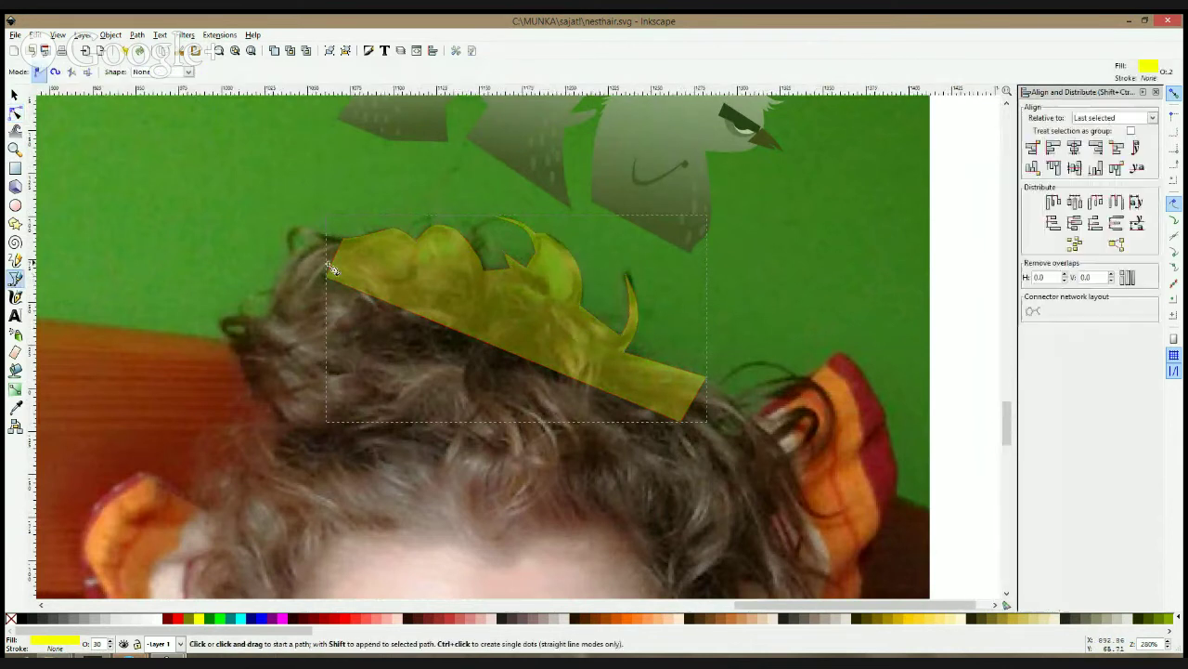
{"action": "left_click", "coordinate": [425, 241]}
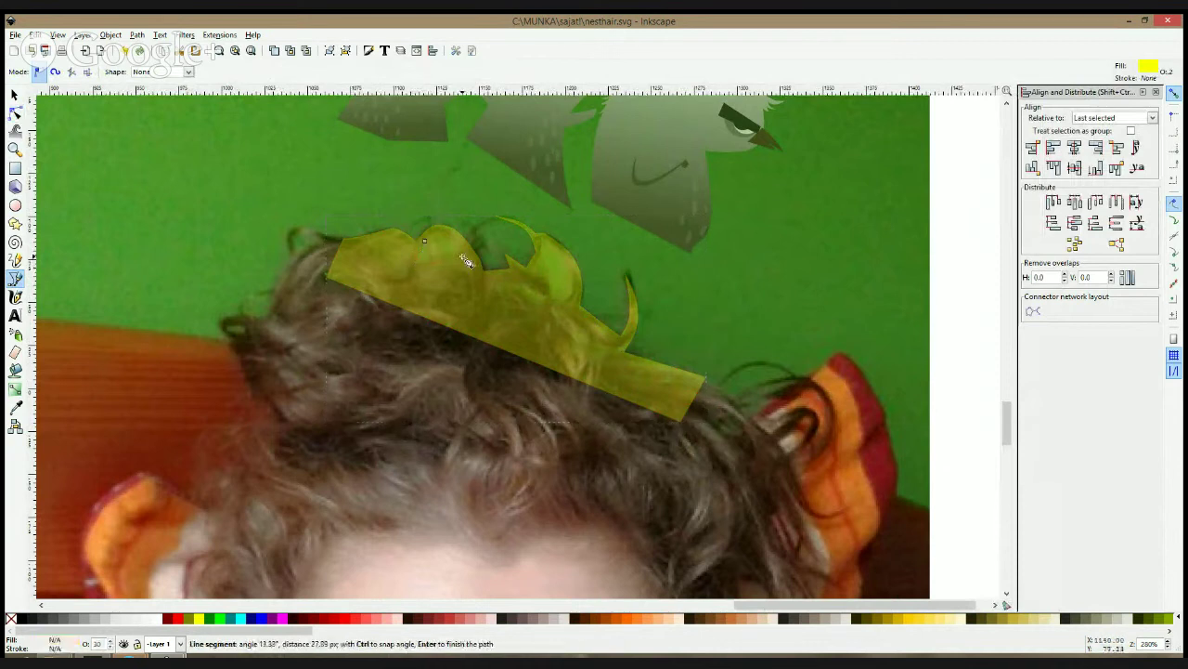
{"action": "left_click", "coordinate": [459, 255]}
{"action": "left_click", "coordinate": [417, 264]}
{"action": "left_click", "coordinate": [424, 241]}
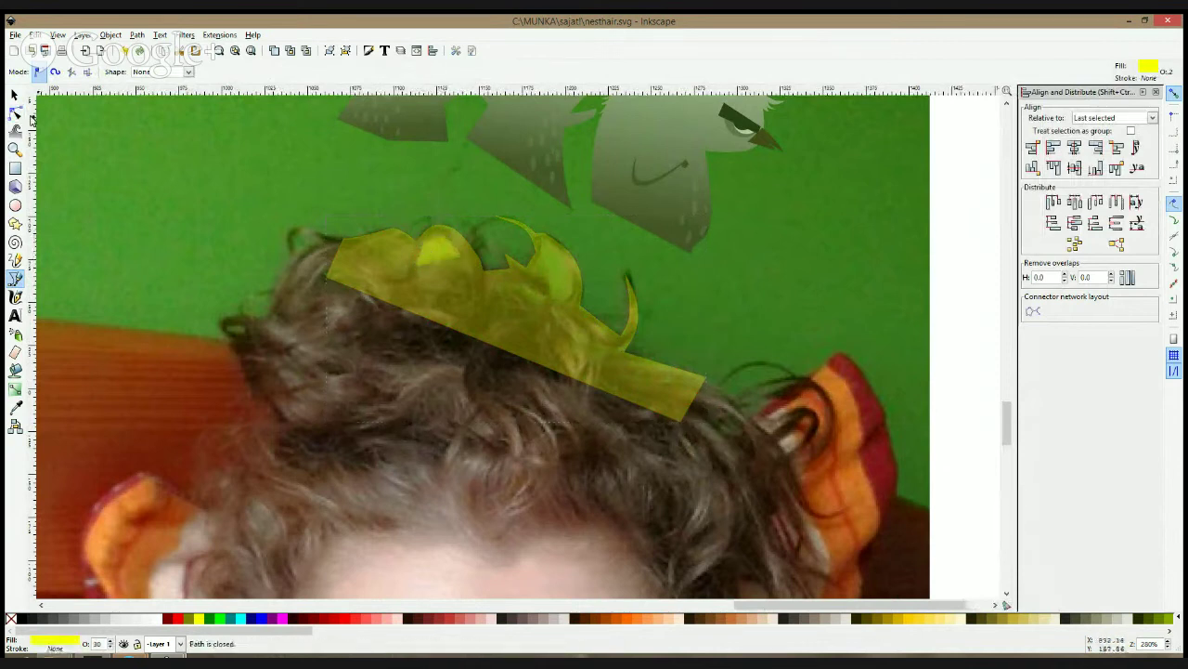
{"action": "left_click", "coordinate": [15, 111]}
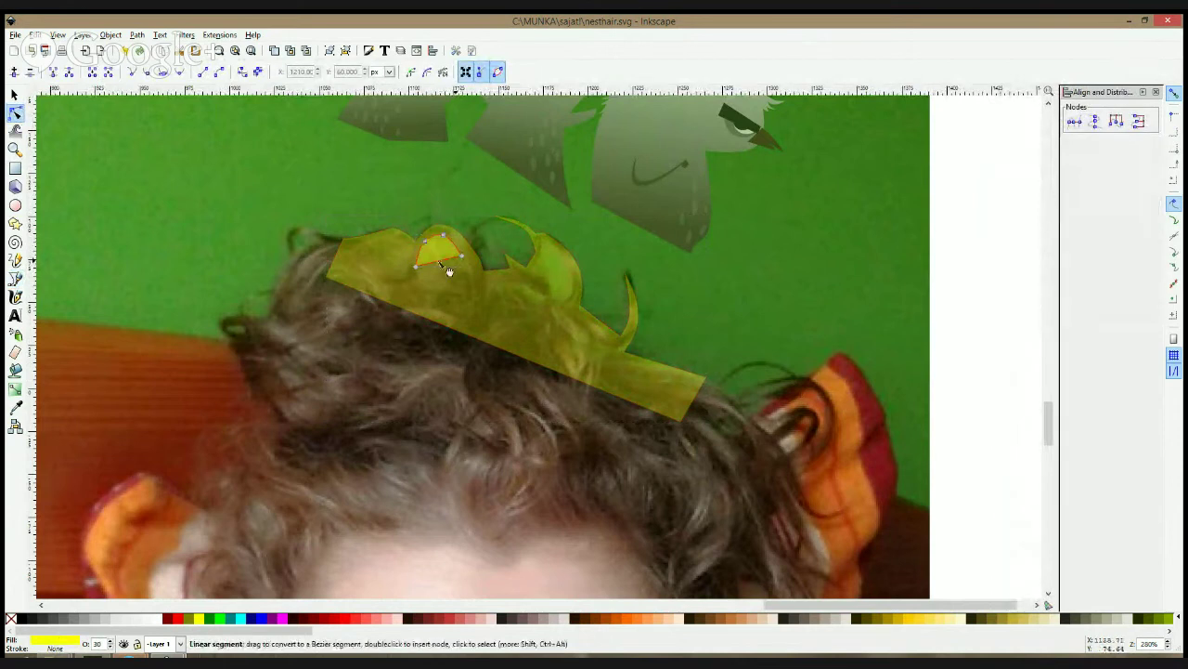
- Draw a small closed five-node shape over the green gap inside the curl to the right of the first traced gap
{"action": "left_click", "coordinate": [14, 279]}
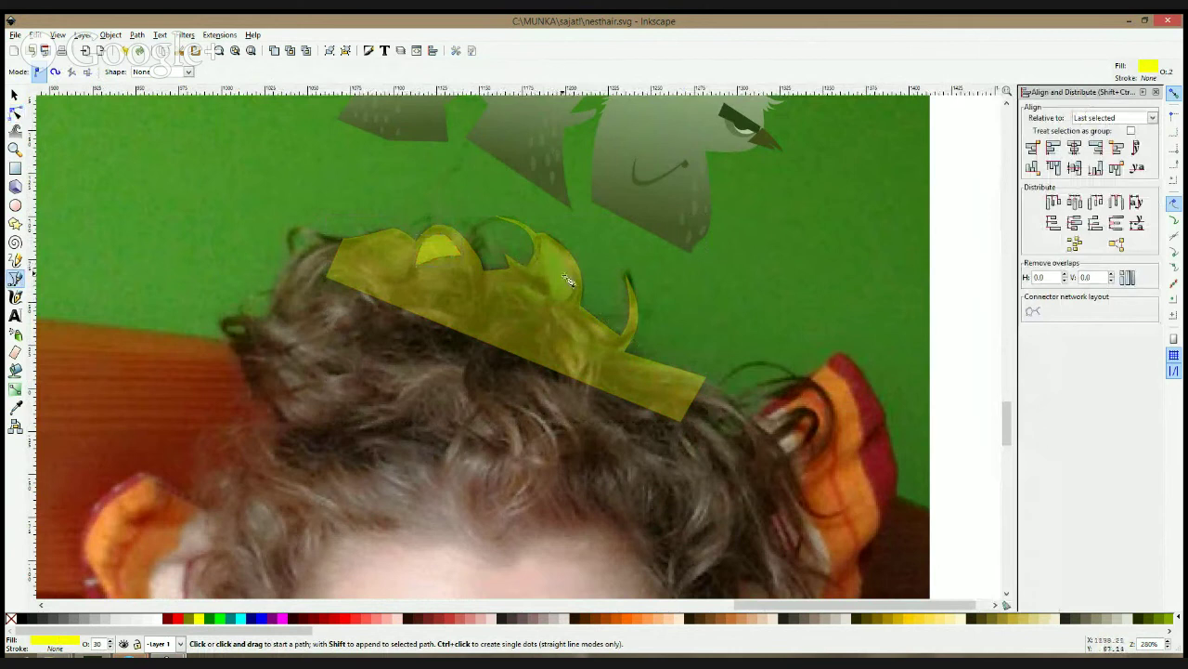
{"action": "left_click", "coordinate": [541, 242]}
{"action": "left_click", "coordinate": [532, 273]}
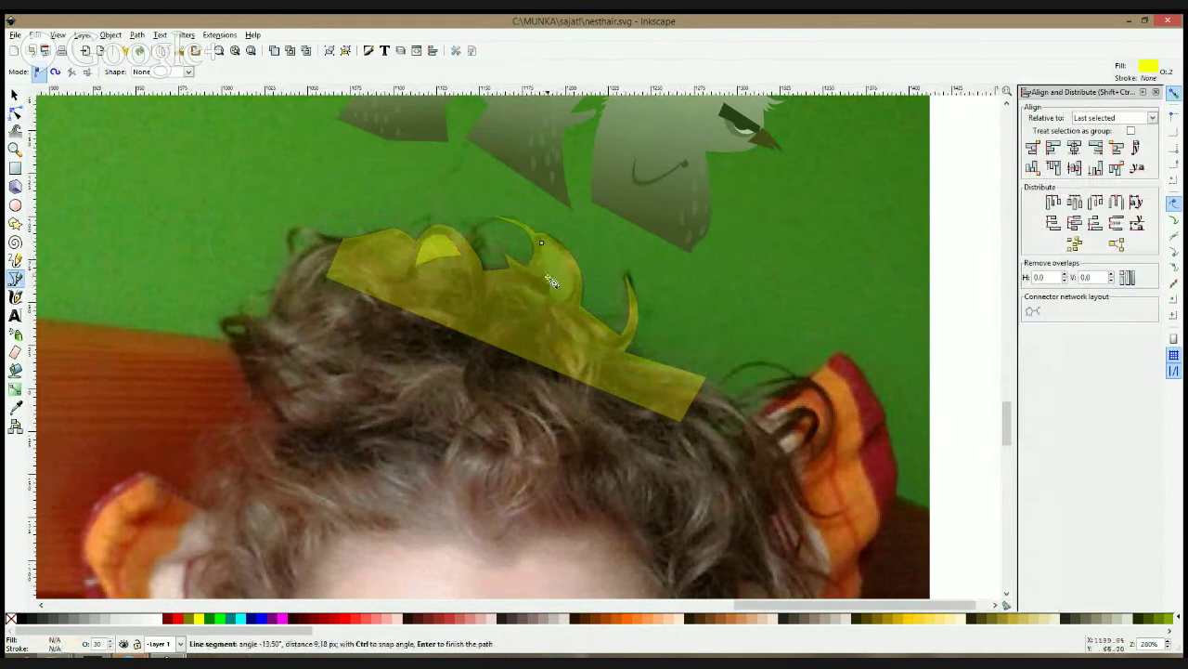
{"action": "left_click", "coordinate": [555, 292]}
{"action": "left_click", "coordinate": [564, 301]}
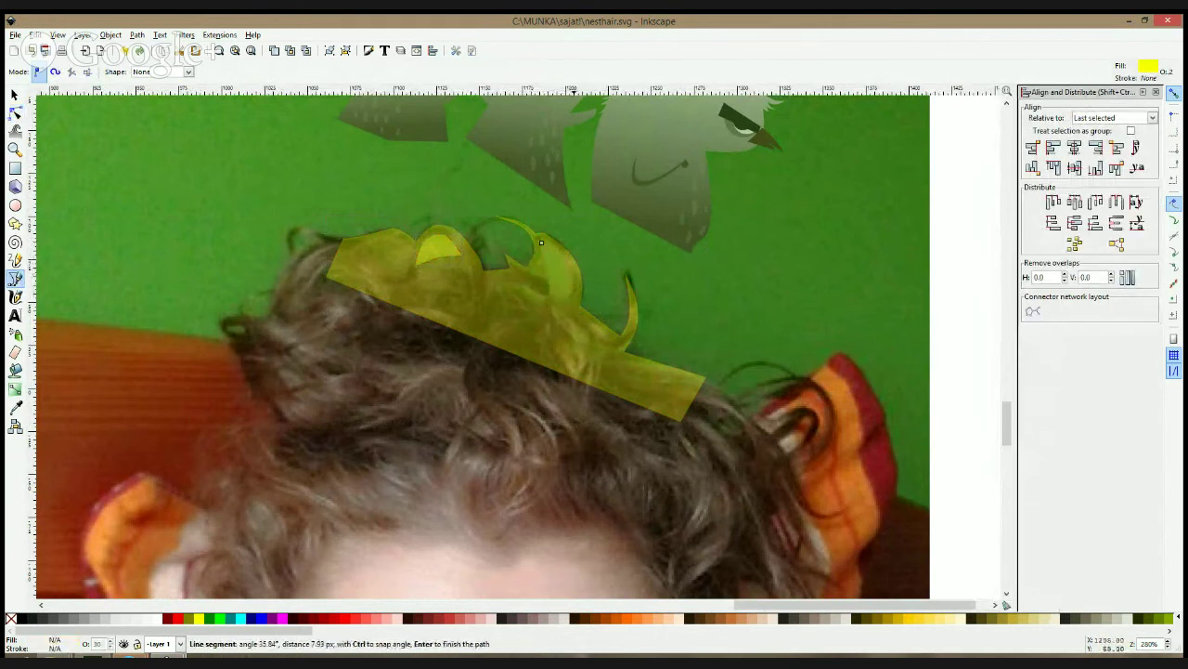
{"action": "left_click", "coordinate": [571, 290]}
{"action": "left_click", "coordinate": [543, 243]}
- Bend the second gap shape's straight sides into curves and adjust its lower-left node to fit the inside of the curl
{"action": "left_click", "coordinate": [14, 112]}
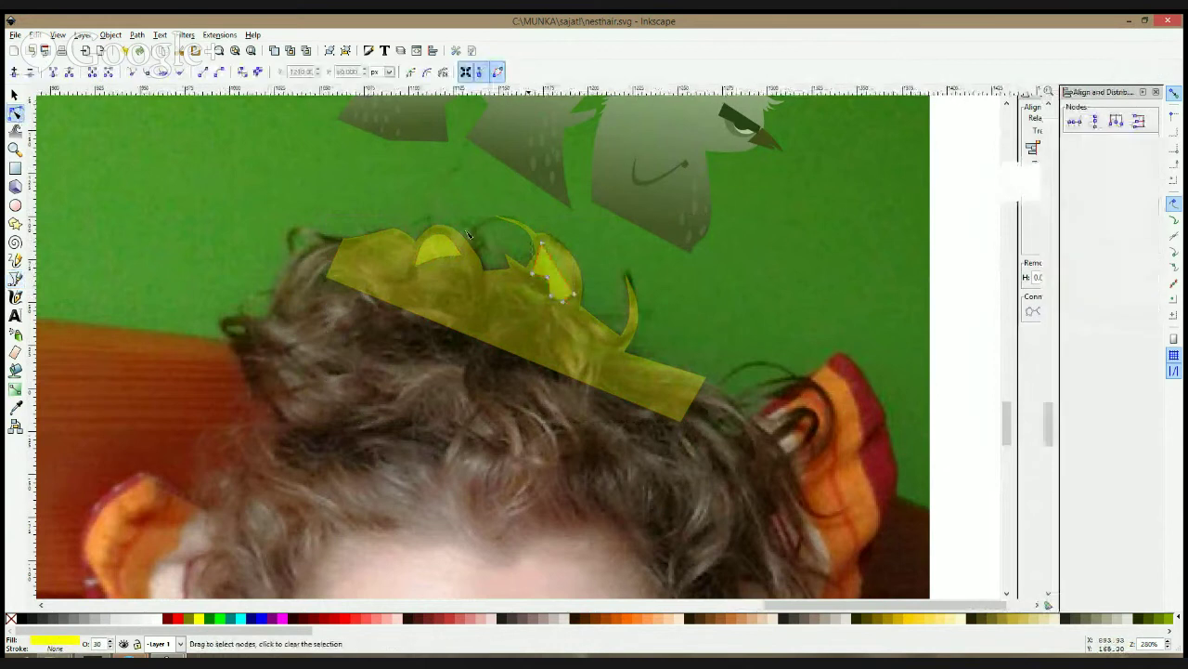
{"action": "left_click", "coordinate": [573, 294], "text": "ctrl"}
{"action": "left_click", "coordinate": [548, 285], "text": "ctrl"}
{"action": "left_click", "coordinate": [533, 273], "text": "ctrl"}
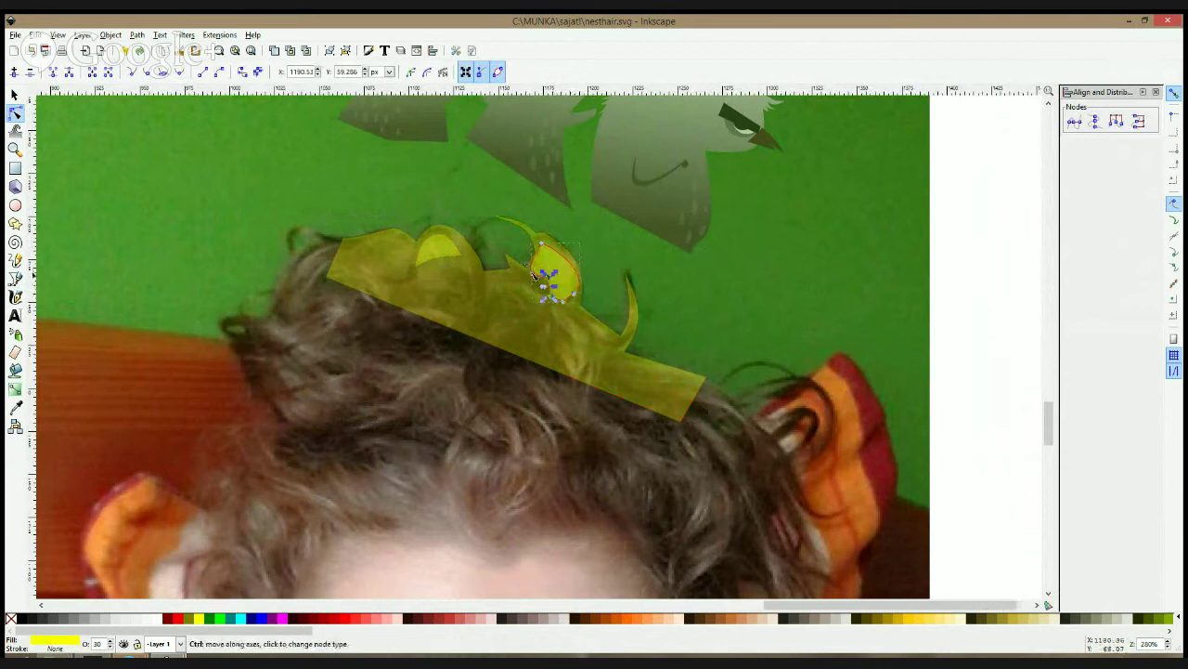
{"action": "left_click", "coordinate": [544, 305]}
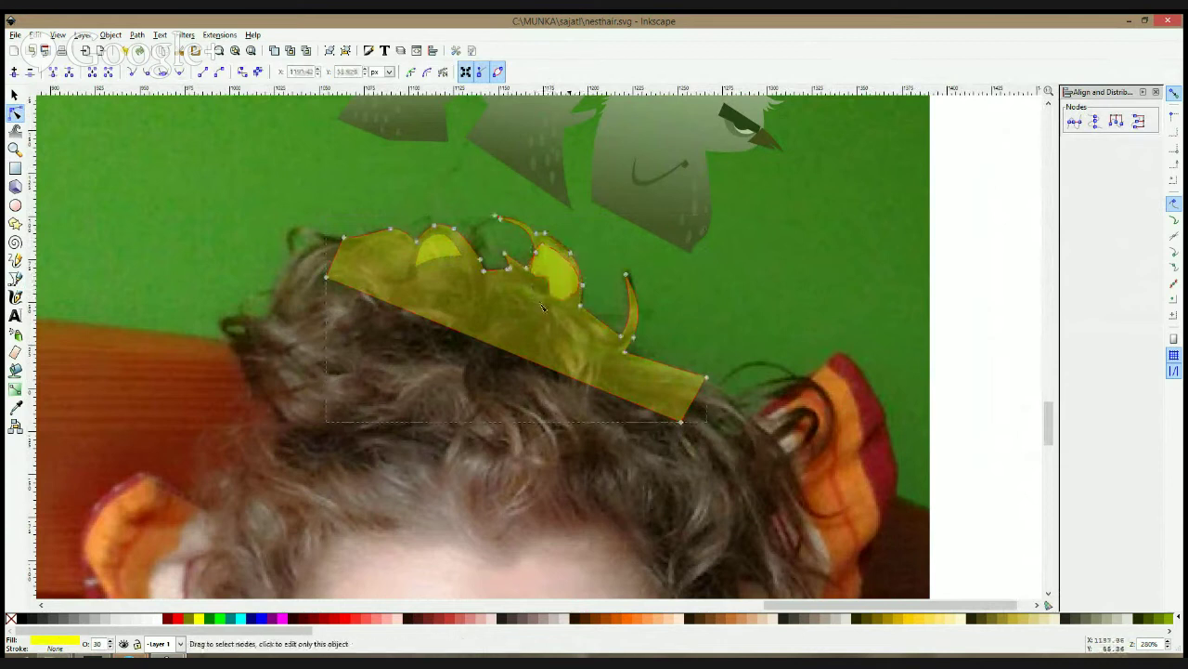
{"action": "left_click", "coordinate": [554, 280]}
{"action": "left_click_drag", "start_coordinate": [549, 279], "coordinate": [546, 284]}
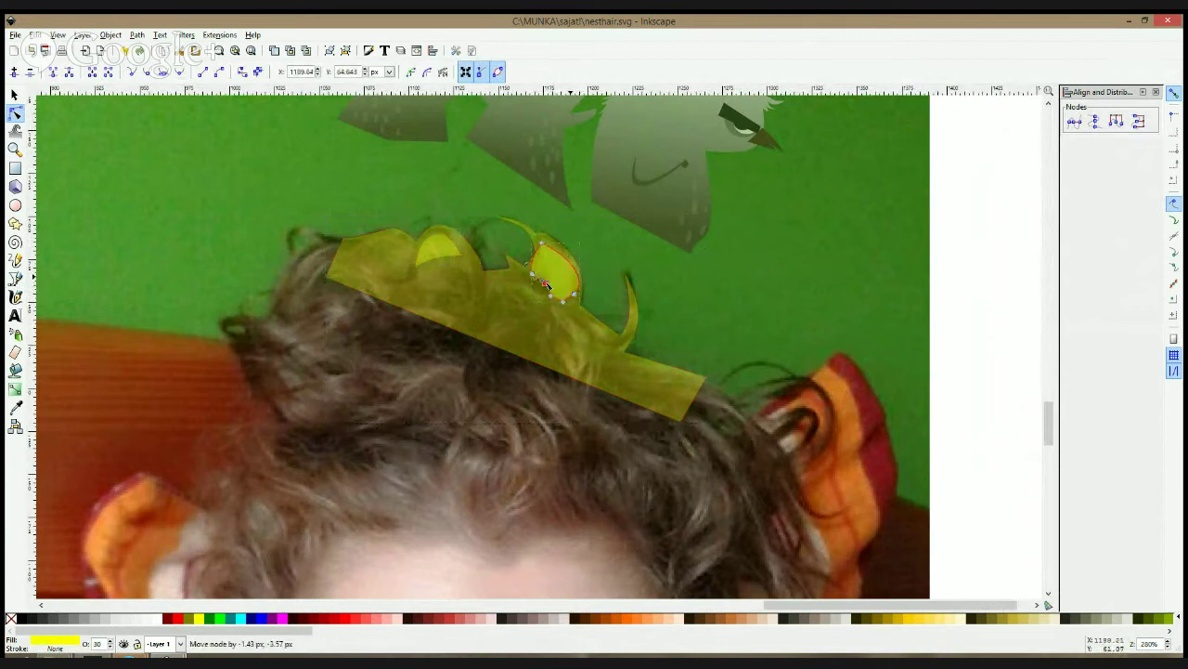
{"action": "key", "text": "space"}
- Refine the traced hair path by moving the node below the second gap and bending the edge beyond the upright strand's base
{"action": "left_click", "coordinate": [609, 334]}
{"action": "left_click", "coordinate": [15, 113]}
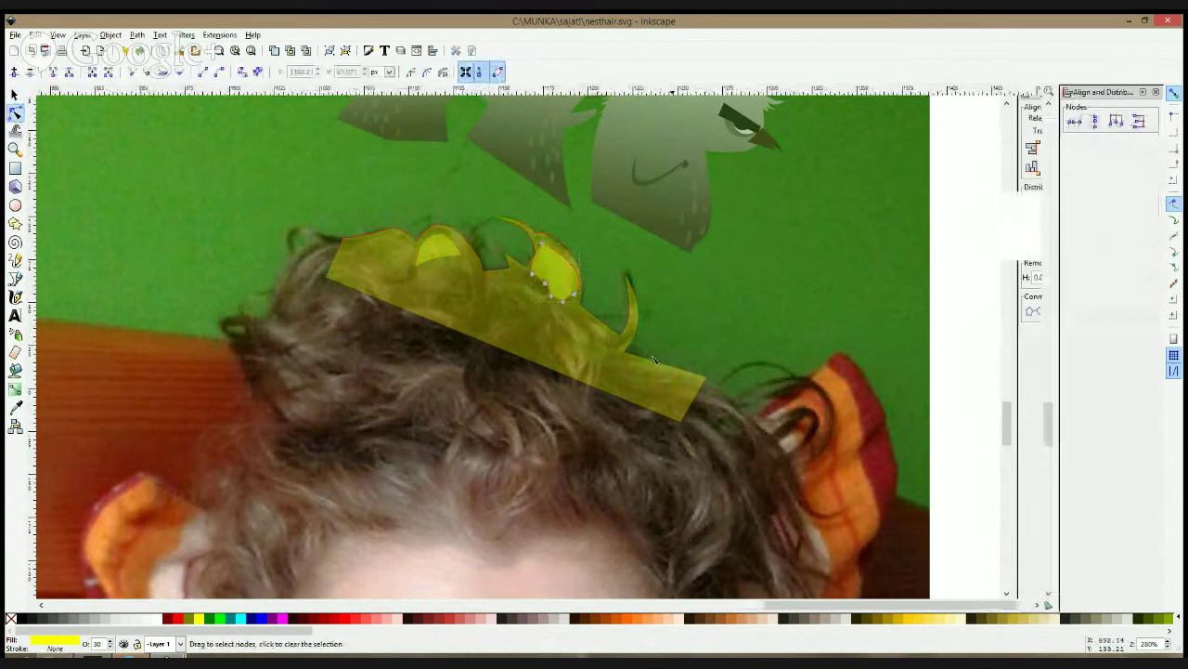
{"action": "left_click_drag", "start_coordinate": [582, 307], "coordinate": [578, 309]}
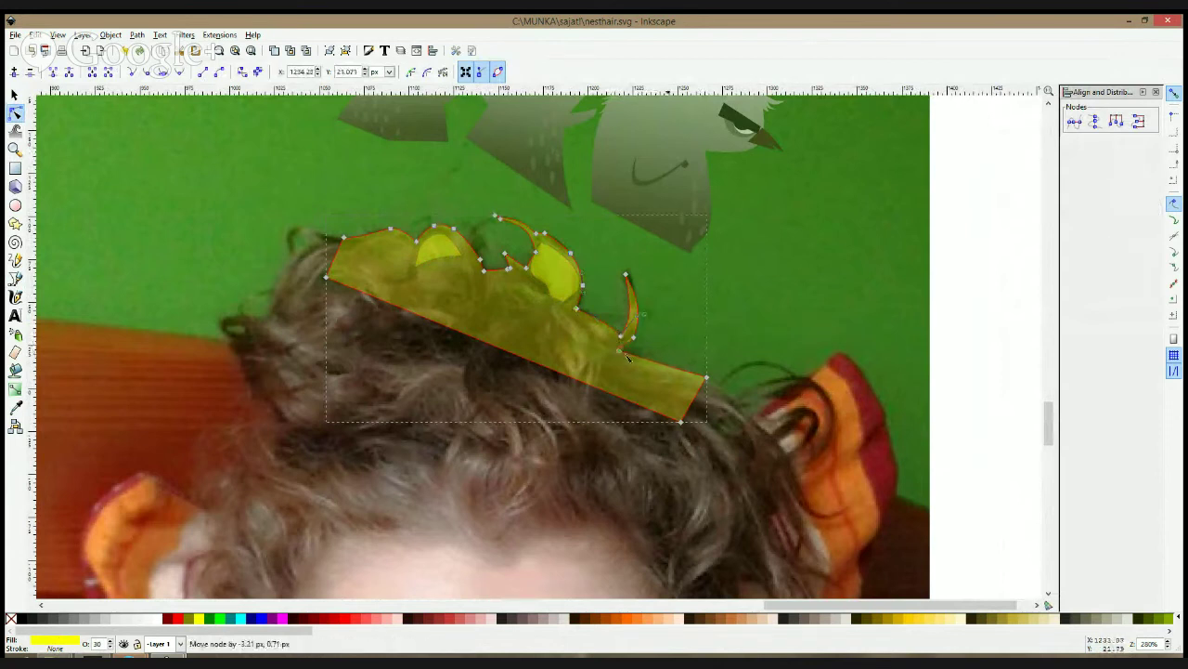
{"action": "left_click", "coordinate": [658, 376]}
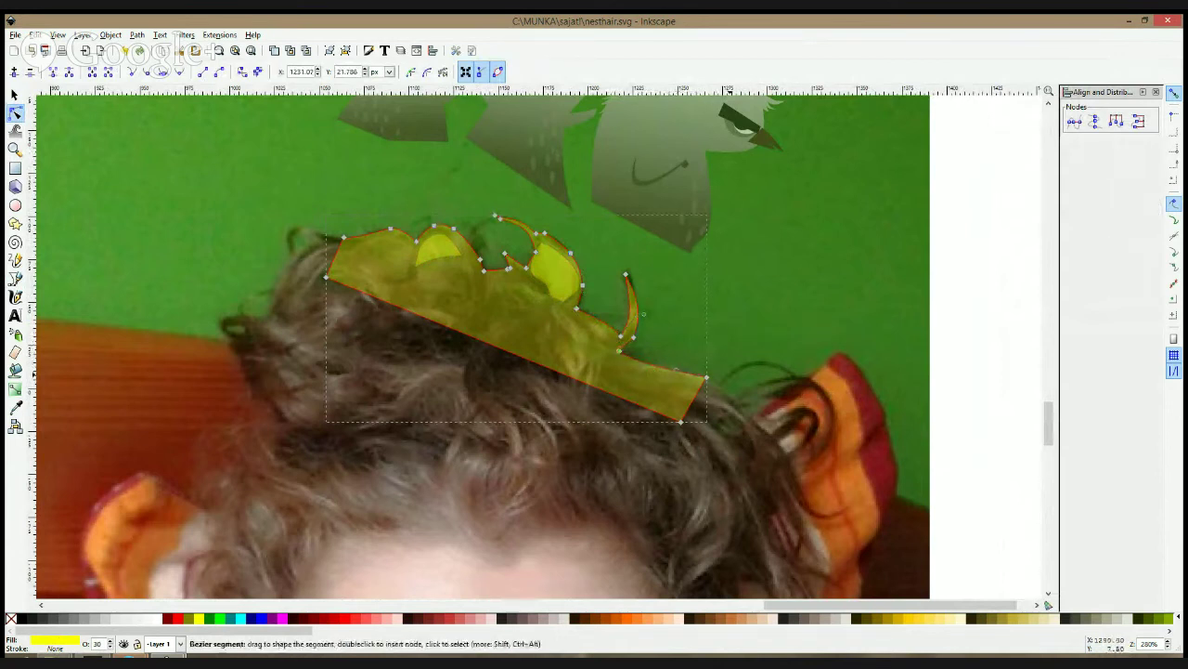
{"action": "key", "text": "s"}
{"action": "left_click", "coordinate": [540, 269]}
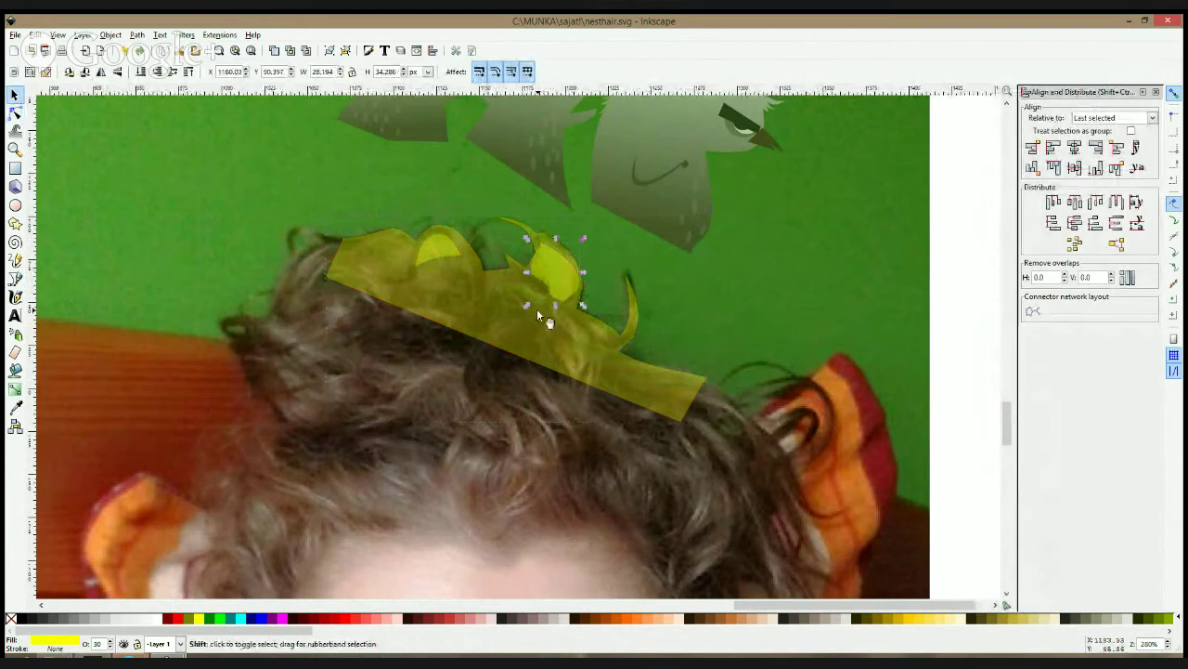
{"action": "left_click", "coordinate": [14, 113]}
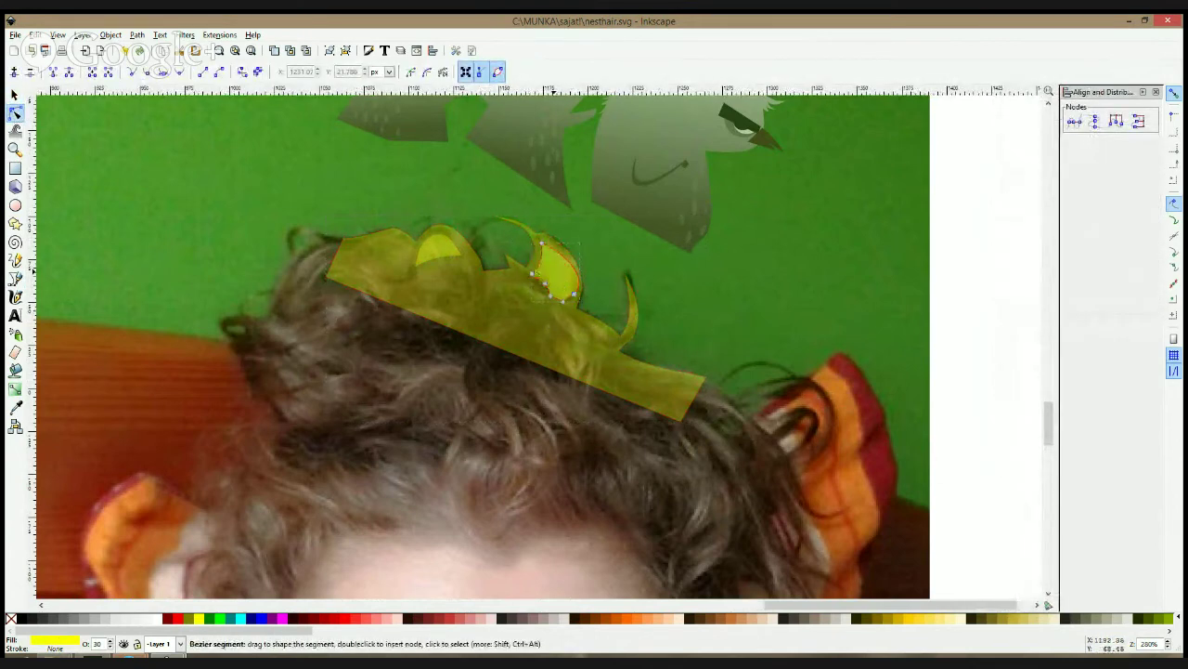
{"action": "key", "text": "space"}
{"action": "left_click", "coordinate": [15, 113]}
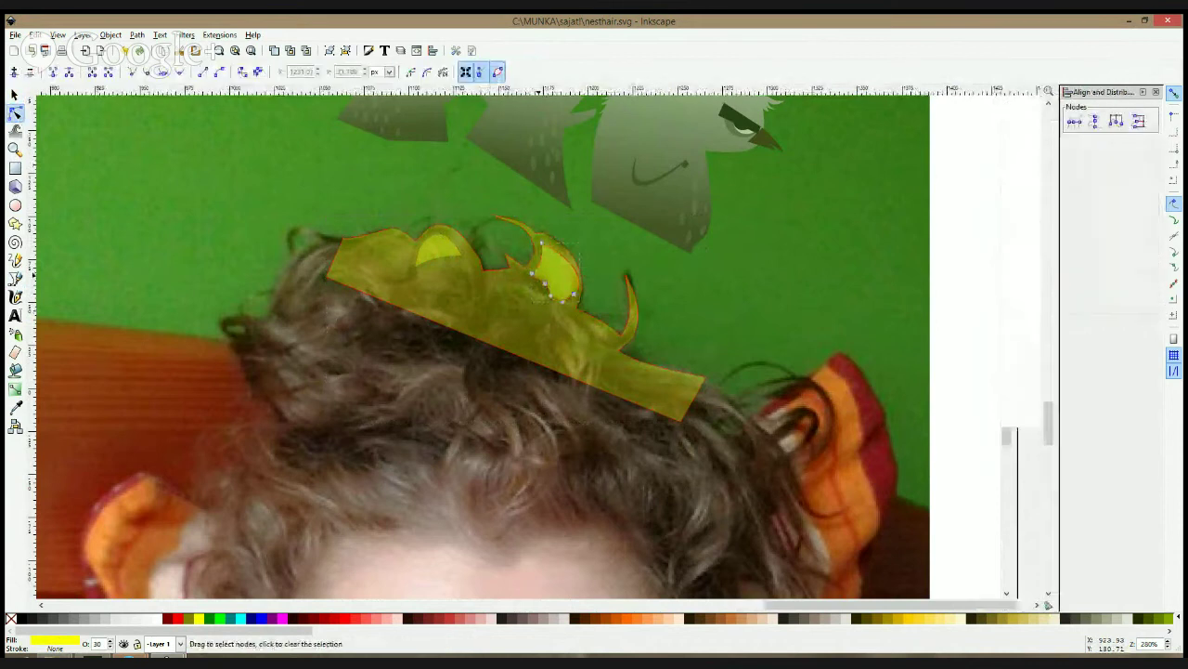
{"action": "left_click", "coordinate": [531, 278]}
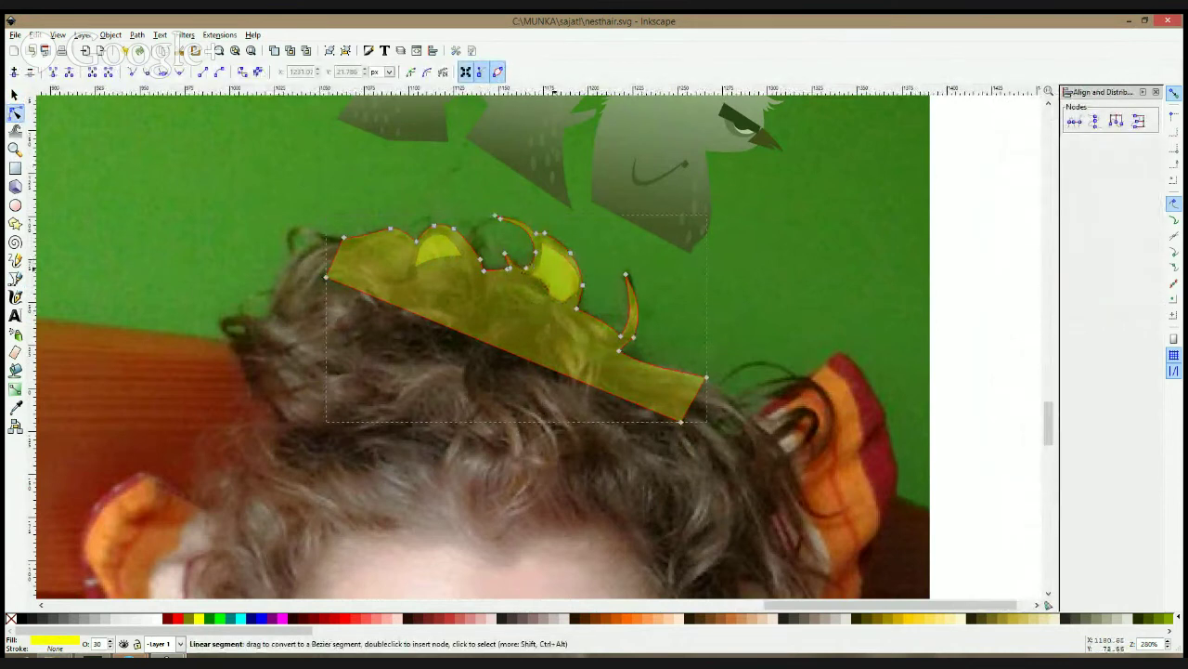
- Combine the two gap shapes into one path and subtract it from the yellow hair shape
{"action": "key", "text": "space"}
{"action": "left_click", "coordinate": [439, 240]}
{"action": "left_click", "coordinate": [506, 277], "text": "shift"}
{"action": "left_click", "coordinate": [555, 263], "text": "shift"}
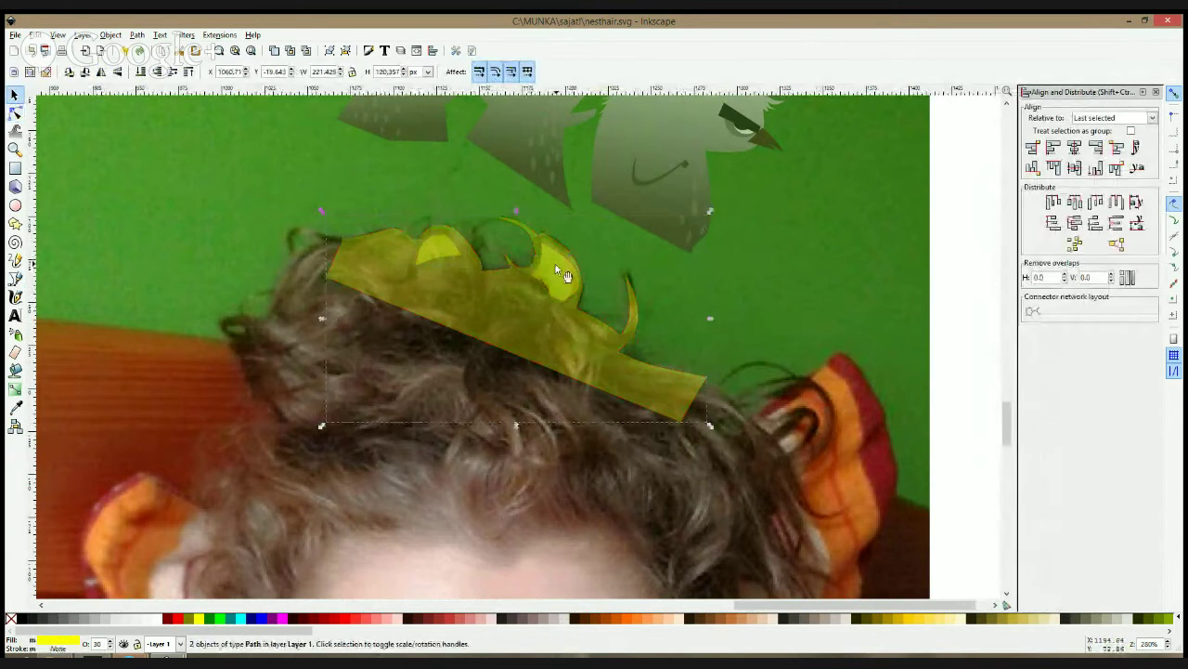
{"action": "left_click", "coordinate": [497, 302], "text": "shift"}
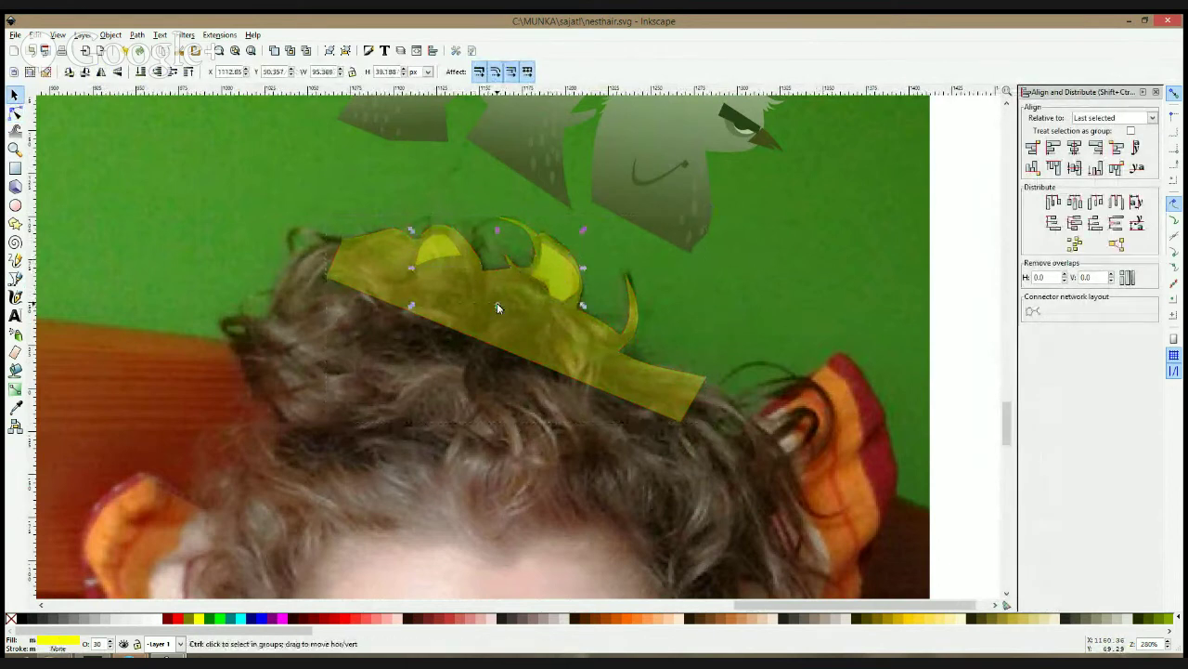
{"action": "left_click", "coordinate": [513, 314], "text": "shift"}
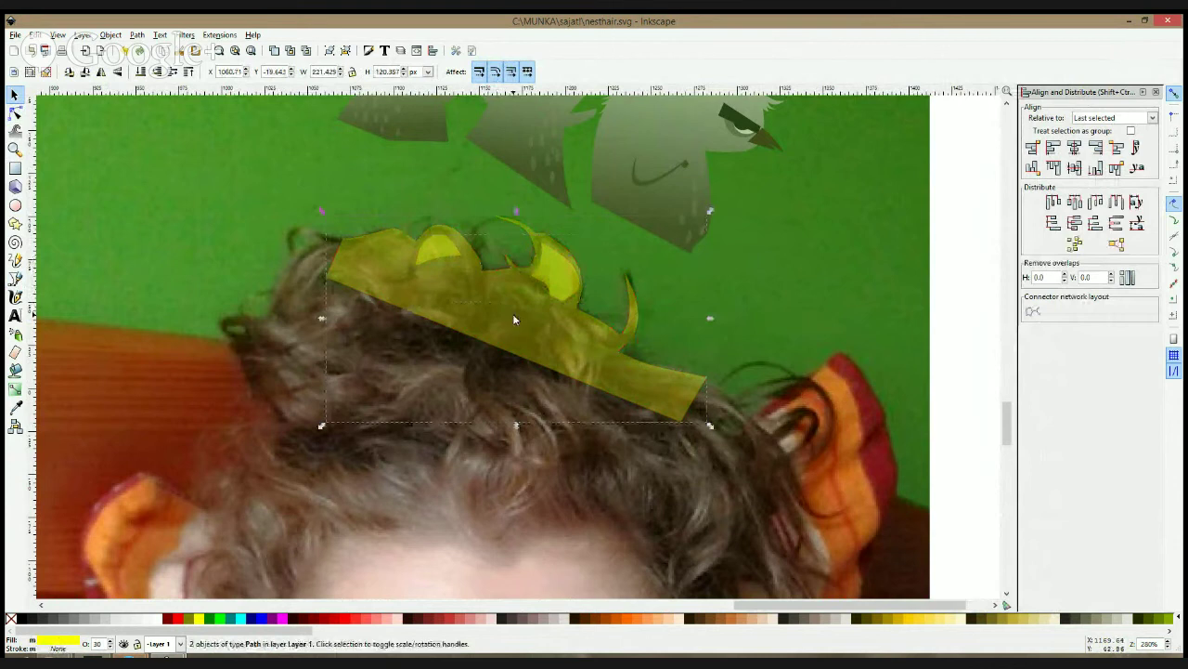
{"action": "key", "text": "ctrl+minus"}
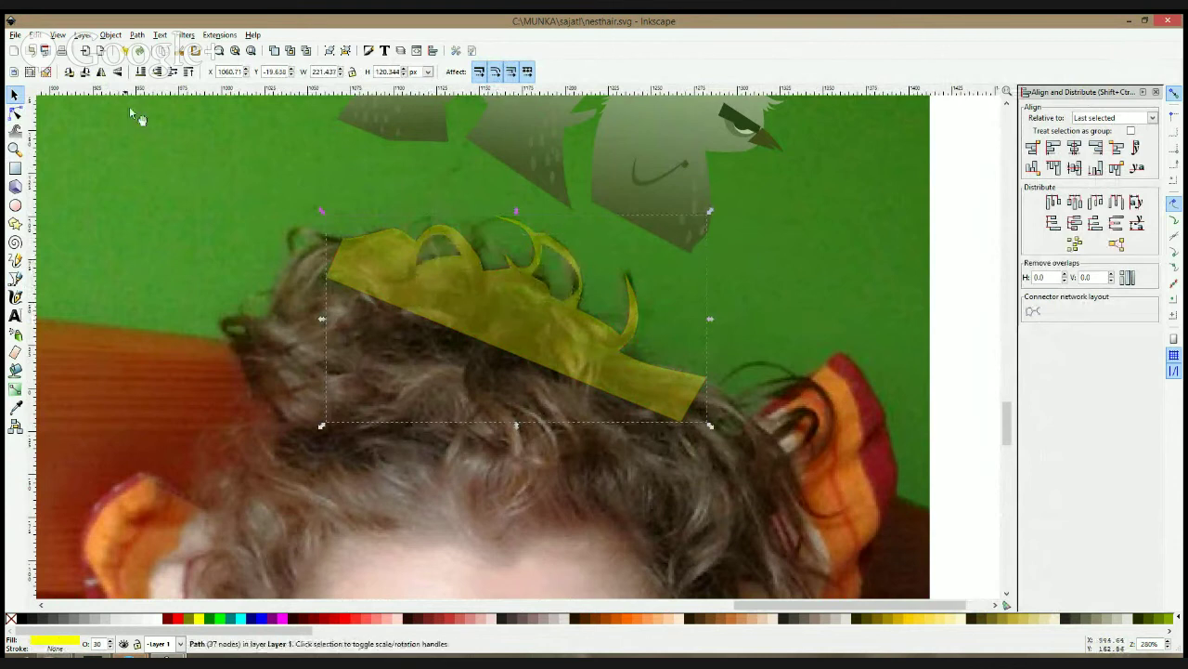
- Move the bird group straight down by 80 px, back into the hair
{"action": "left_click", "coordinate": [14, 111]}
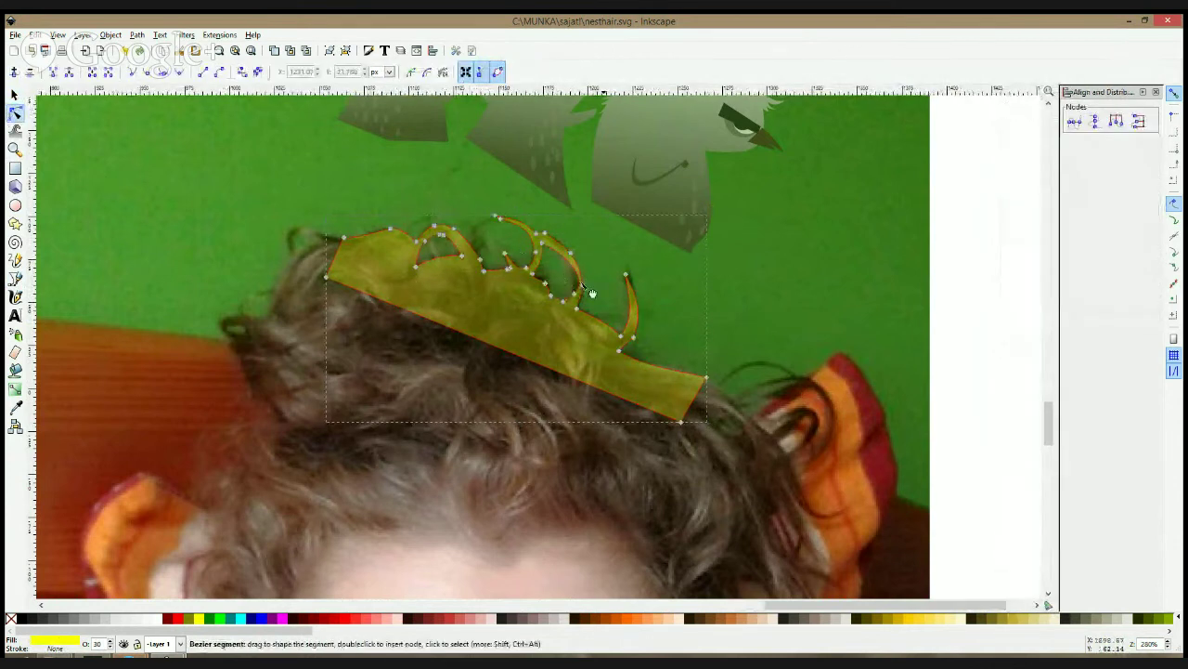
{"action": "key", "text": "s"}
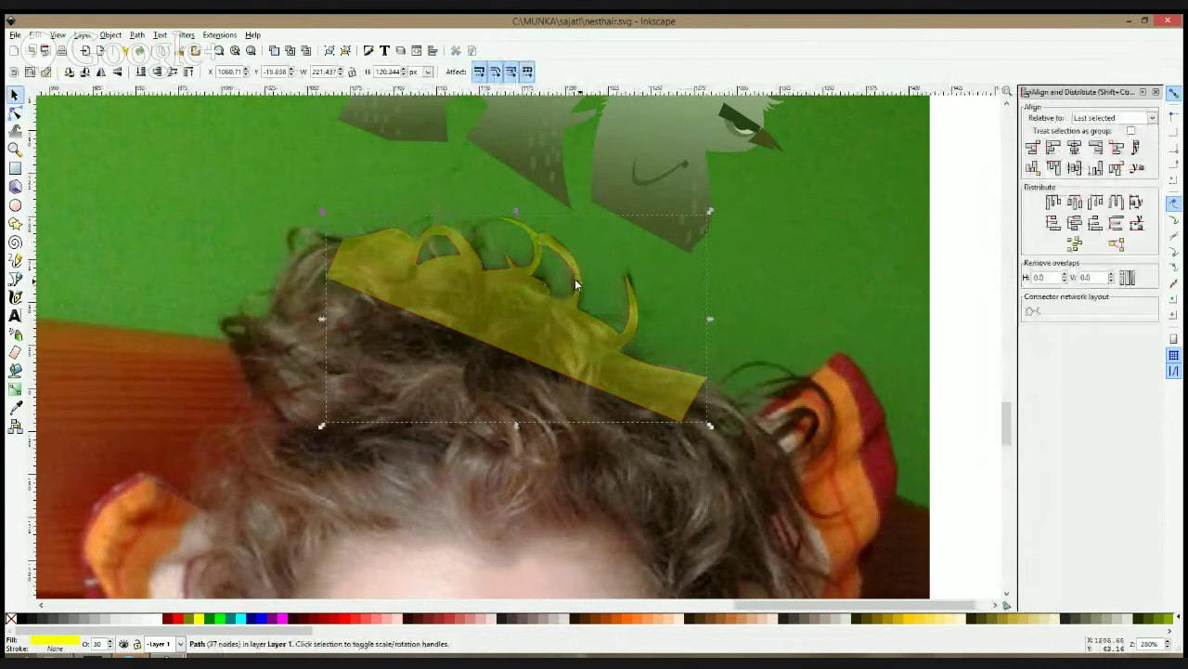
{"action": "scroll", "coordinate": [575, 278], "scroll_direction": "down", "scroll_amount": 3, "text": "ctrl"}
{"action": "left_click", "coordinate": [785, 251]}
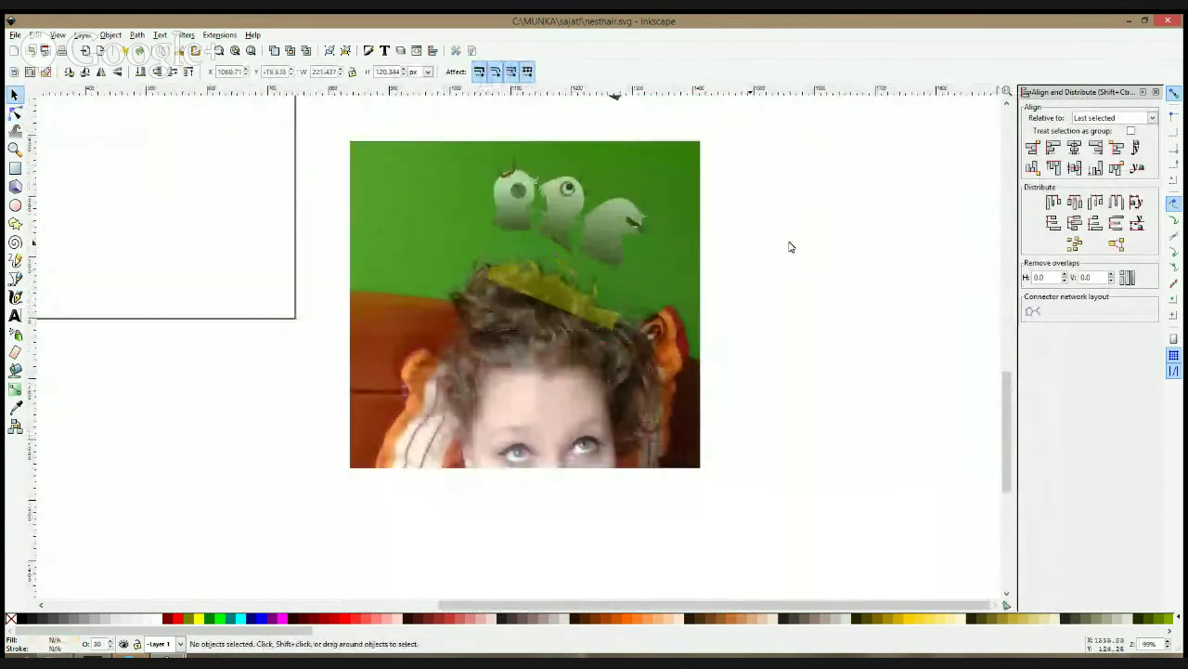
{"action": "left_click", "coordinate": [616, 243]}
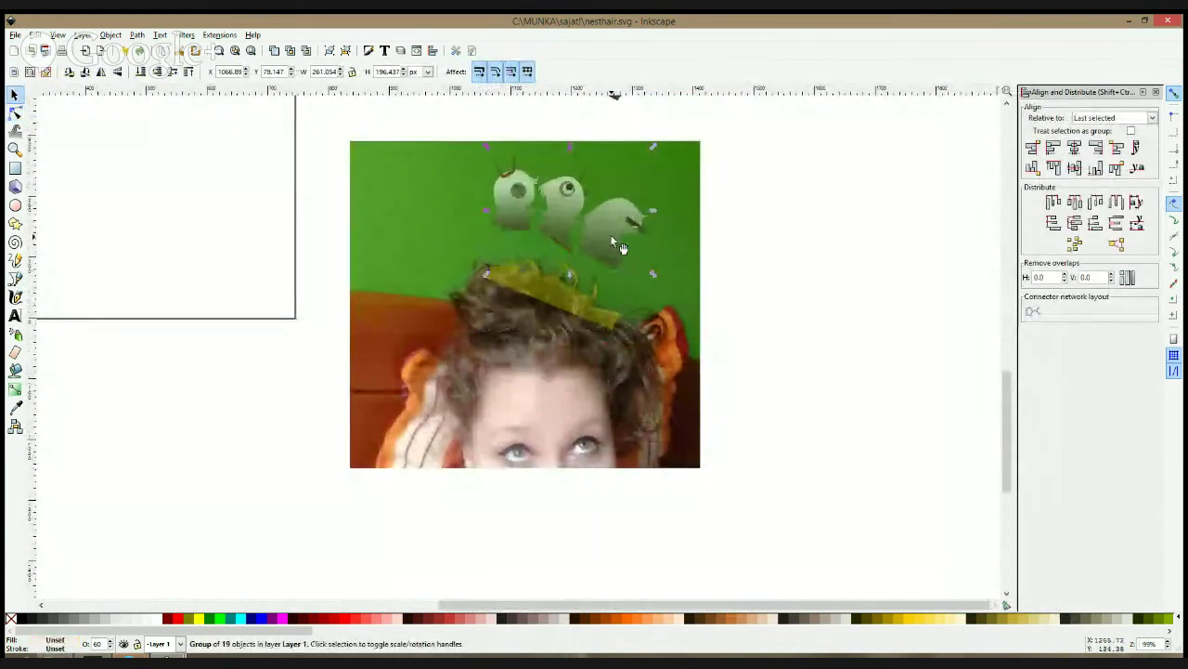
{"action": "key", "text": "shift+Down"}
{"action": "key", "text": "shift+Down"}
{"action": "key", "text": "shift+Down"}
{"action": "key", "text": "shift+Down"}
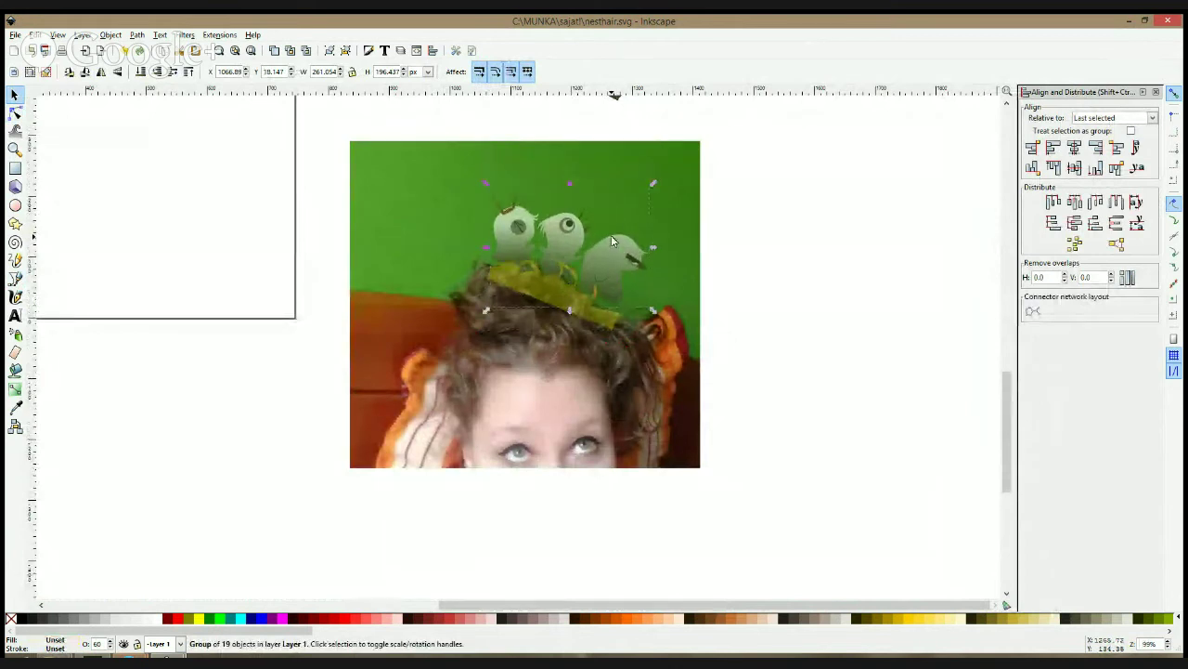
{"action": "scroll", "coordinate": [611, 235], "scroll_direction": "up", "scroll_amount": 1}
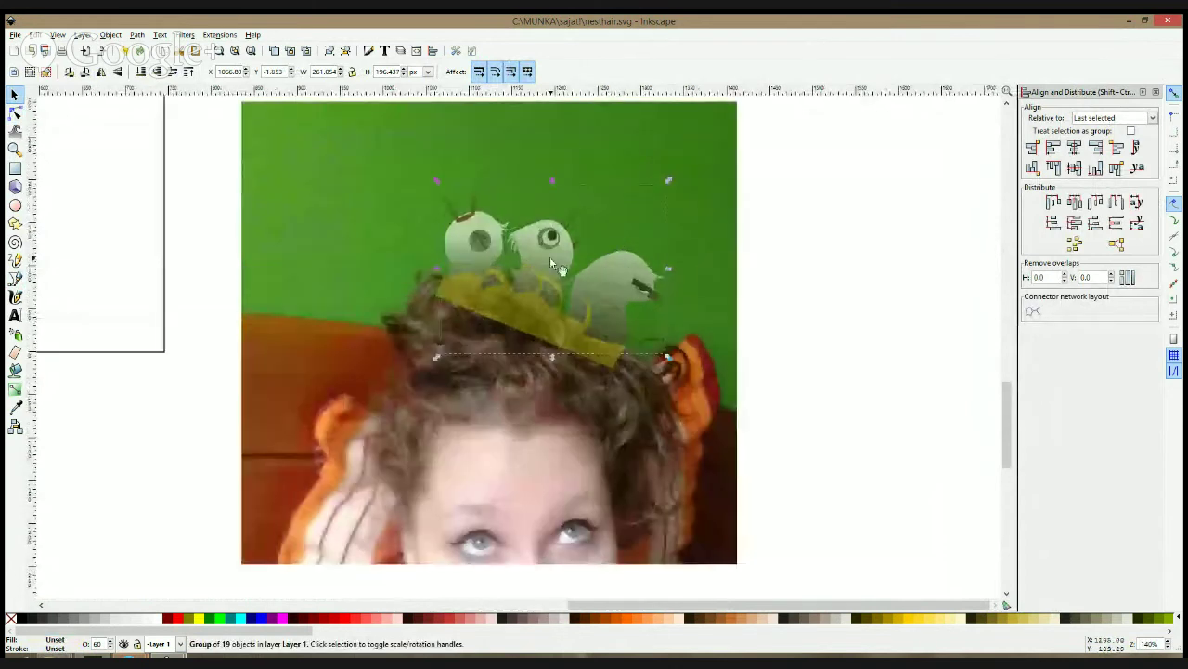
{"action": "left_click", "coordinate": [821, 250]}
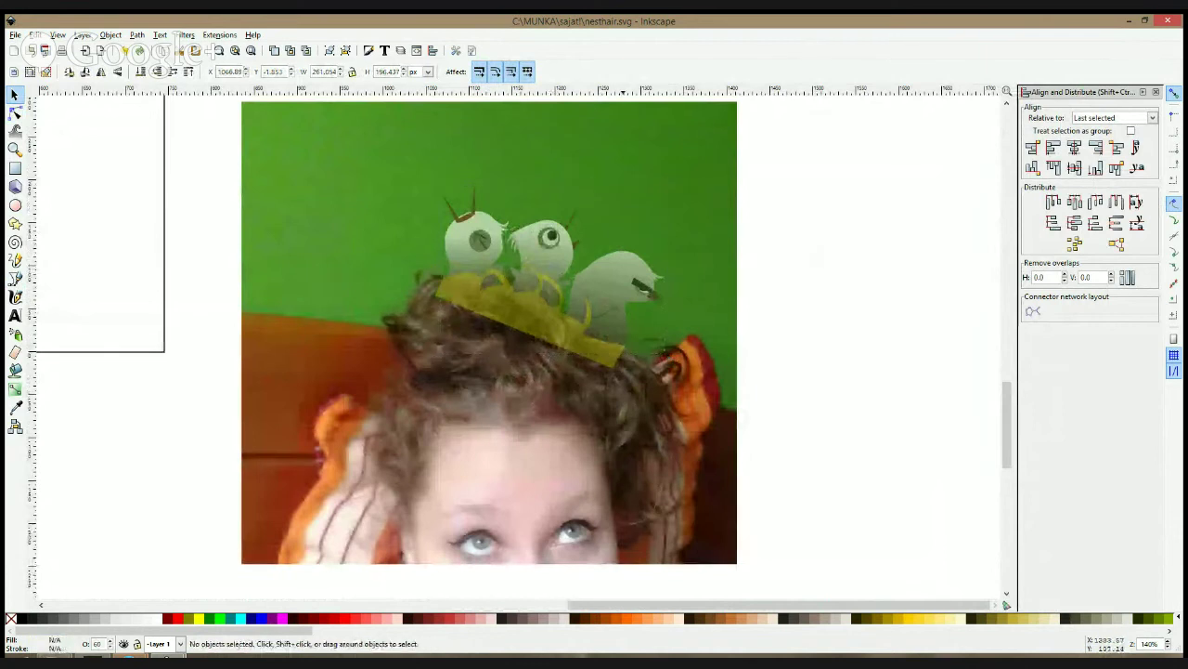
- Draw a rectangle over all three birds, convert it to a path, and slant its lower edge along the hair by moving both lower corners
{"action": "left_click", "coordinate": [15, 168]}
{"action": "mouse_move", "coordinate": [409, 148]}
{"action": "left_mouse_down"}
{"action": "mouse_move", "coordinate": [621, 349]}
{"action": "mouse_move", "coordinate": [699, 350]}
{"action": "left_mouse_up"}
{"action": "left_click", "coordinate": [15, 112]}
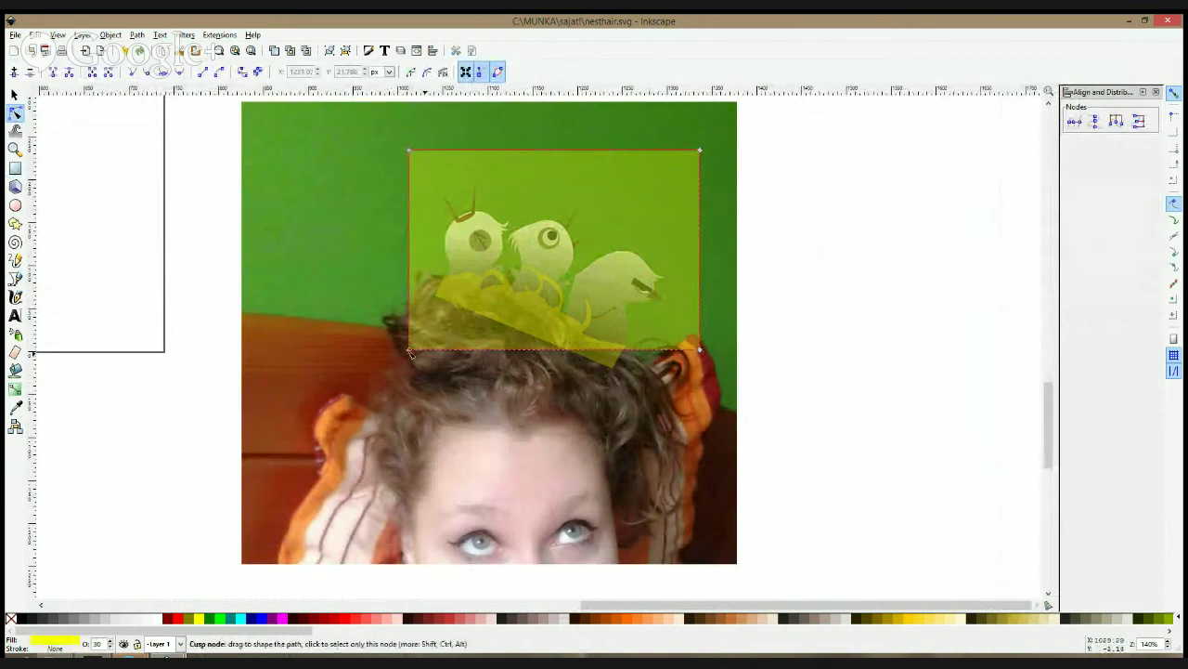
{"action": "left_click_drag", "start_coordinate": [409, 350], "coordinate": [414, 294]}
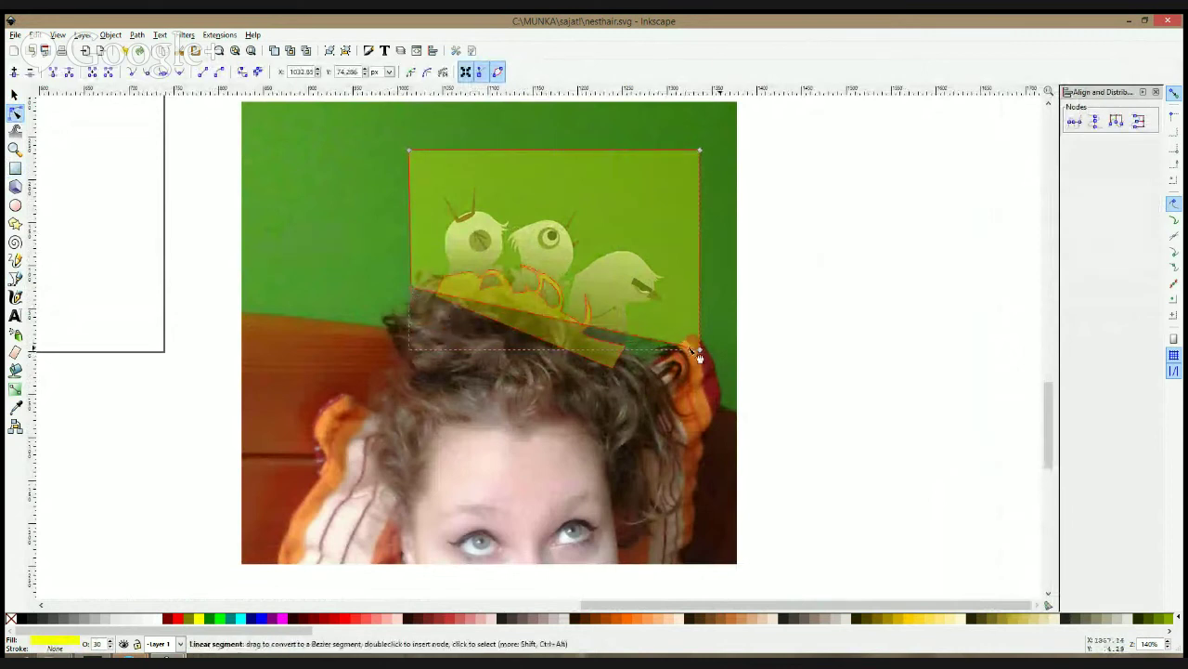
{"action": "left_click_drag", "start_coordinate": [700, 350], "coordinate": [670, 355]}
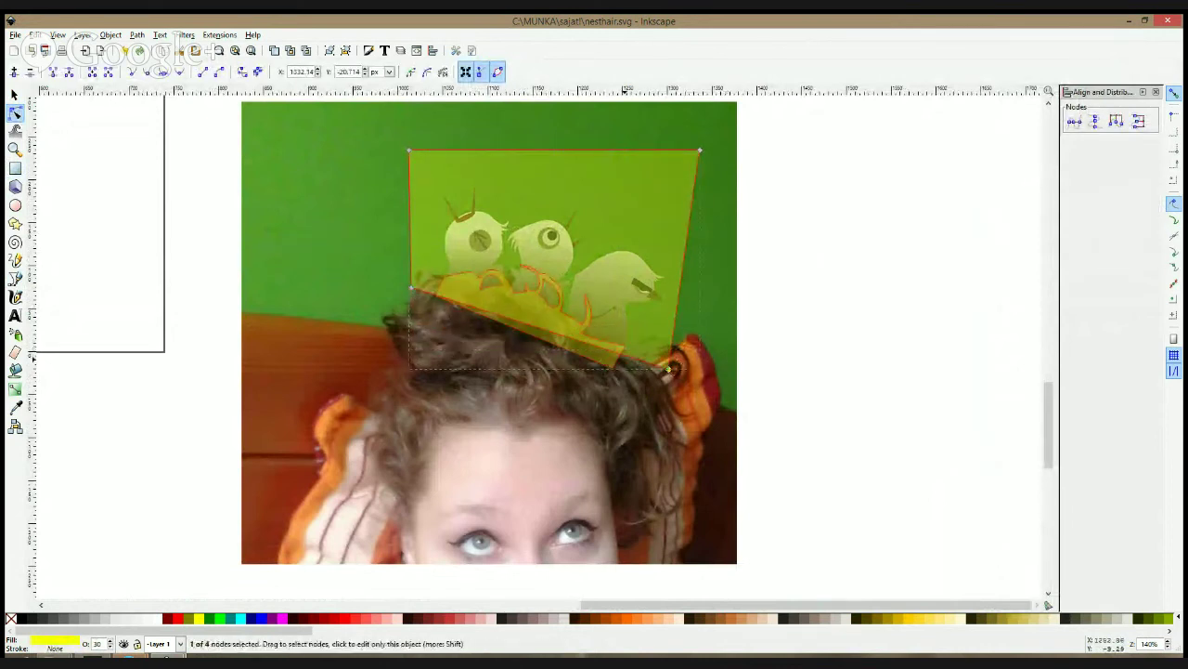
- Subtract the traced hair shape from the large yellow shape covering the birds
{"action": "left_click", "coordinate": [602, 364]}
{"action": "key", "text": "s"}
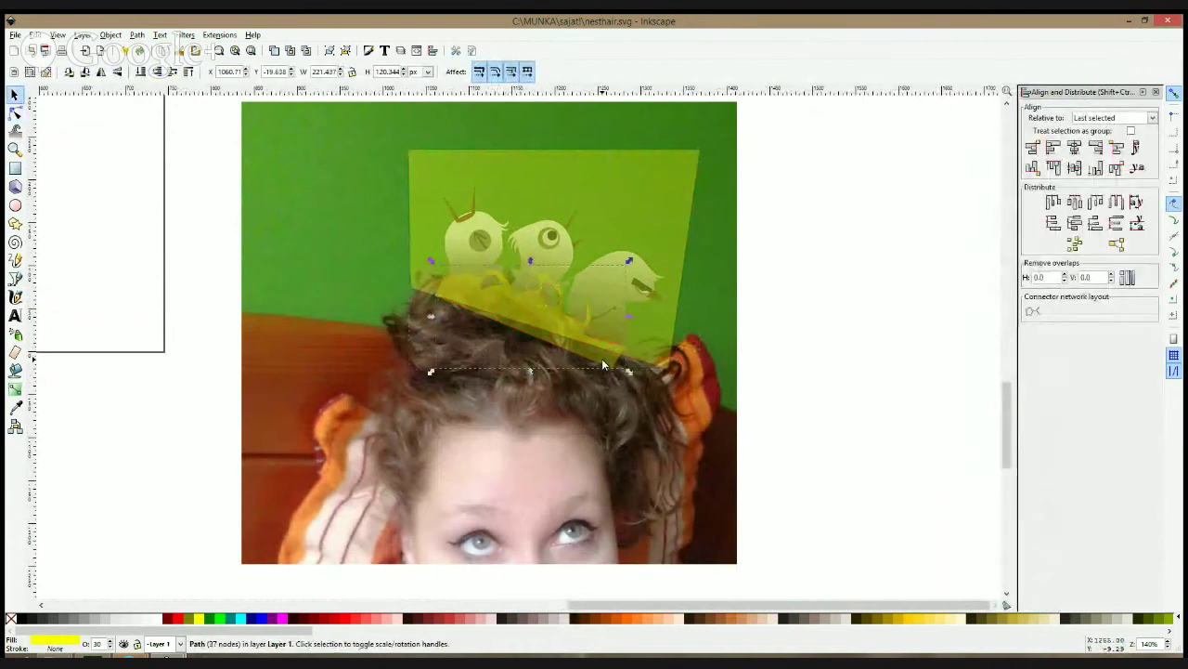
{"action": "left_click", "coordinate": [648, 214], "text": "shift"}
{"action": "key", "text": "ctrl+minus"}
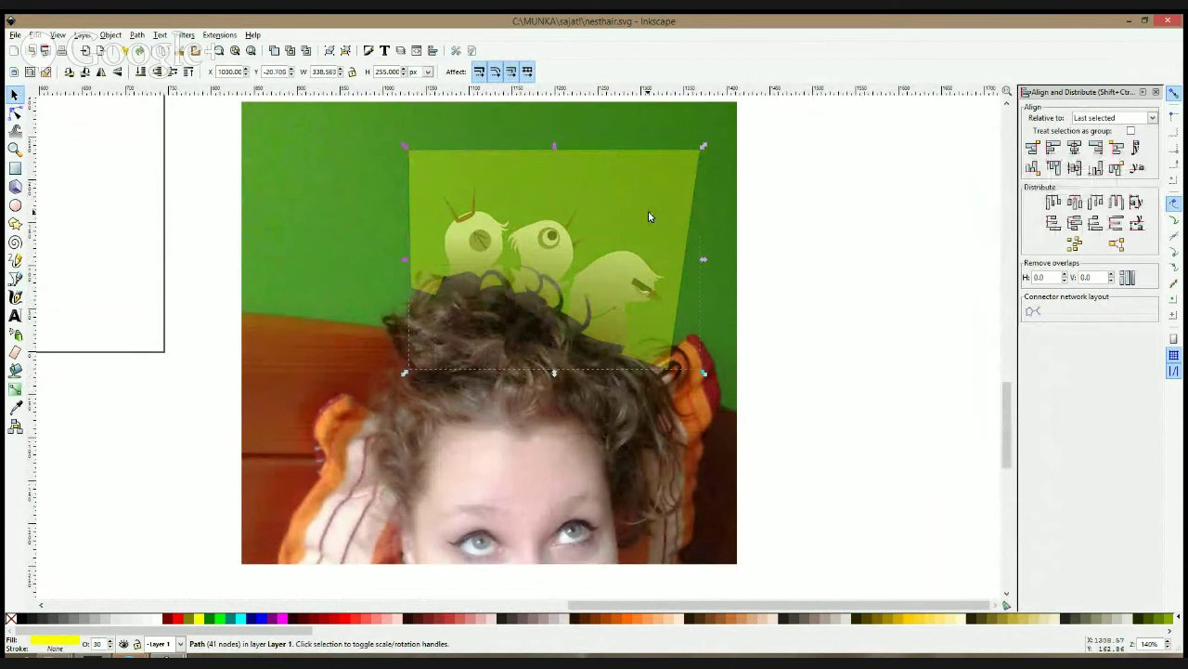
- Clip the bird group with the cut-out yellow shape so the curls appear in front of the birds
{"action": "left_click", "coordinate": [489, 239], "text": "alt"}
{"action": "left_click", "coordinate": [510, 166], "text": "shift"}
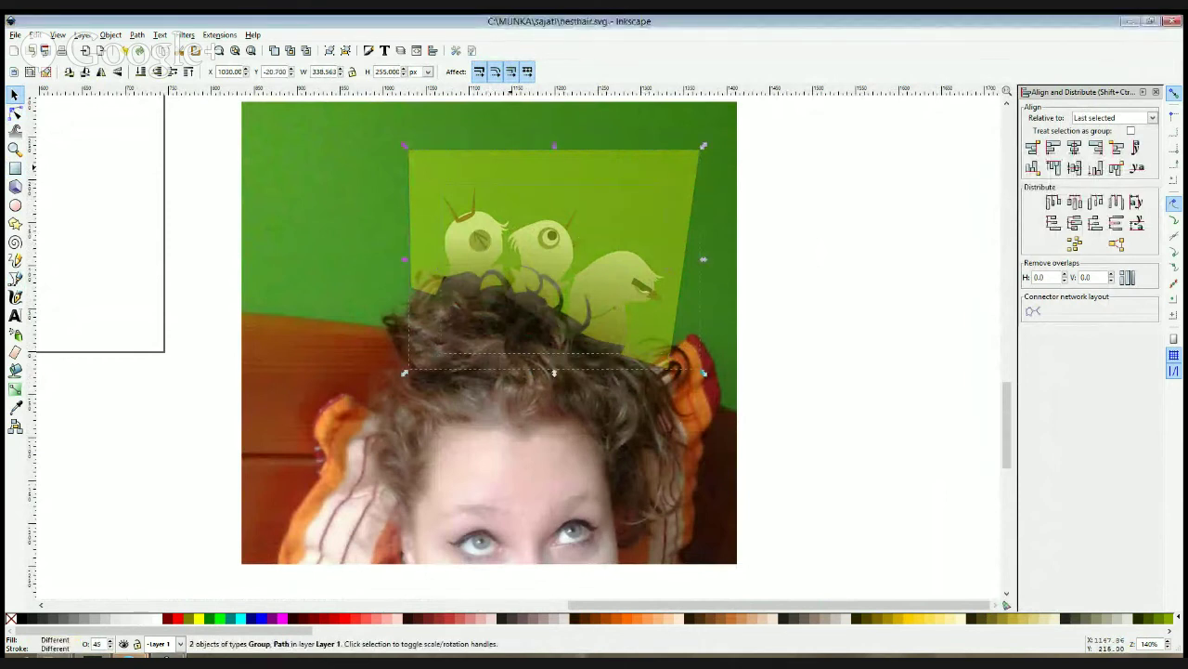
{"action": "left_click", "coordinate": [543, 366]}
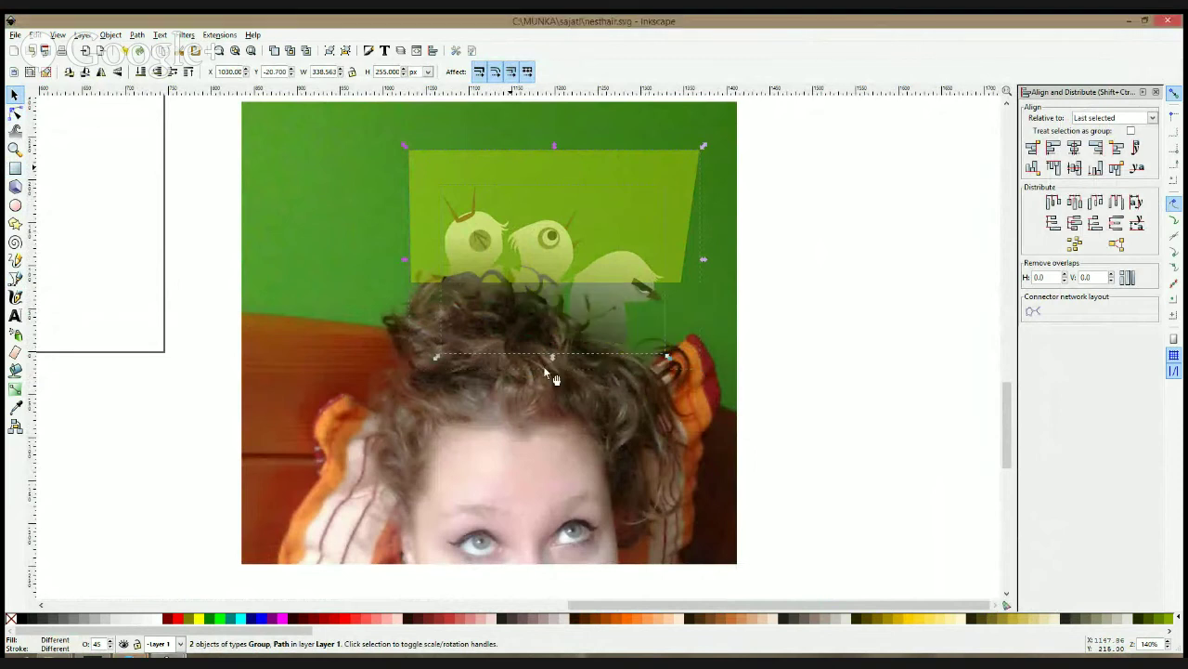
{"action": "key", "text": "Escape"}
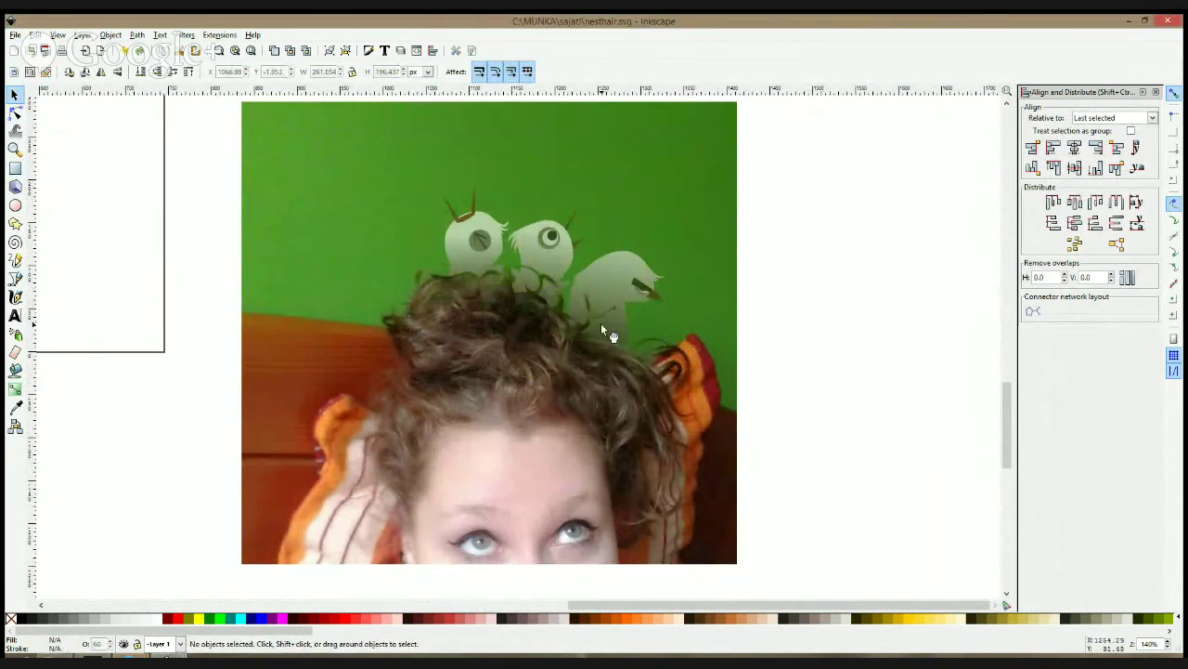
{"action": "scroll", "coordinate": [601, 327], "scroll_direction": "down", "scroll_amount": 4}
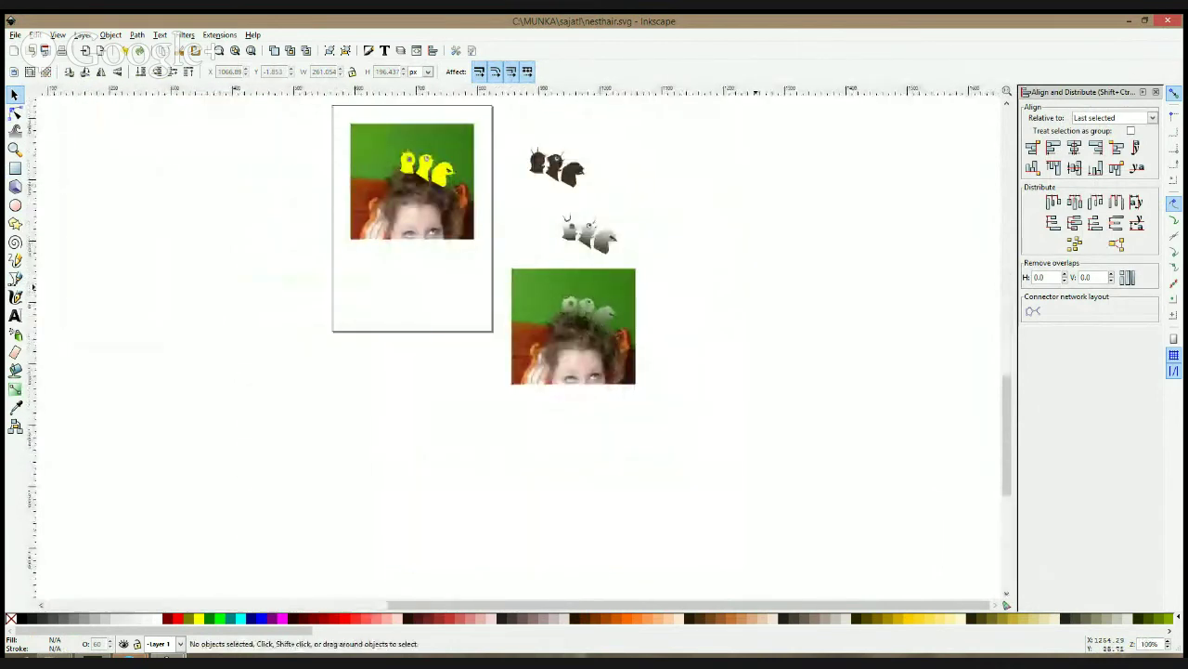
{"action": "key", "text": "1"}
{"action": "scroll", "coordinate": [695, 254], "scroll_direction": "up", "scroll_amount": 2}
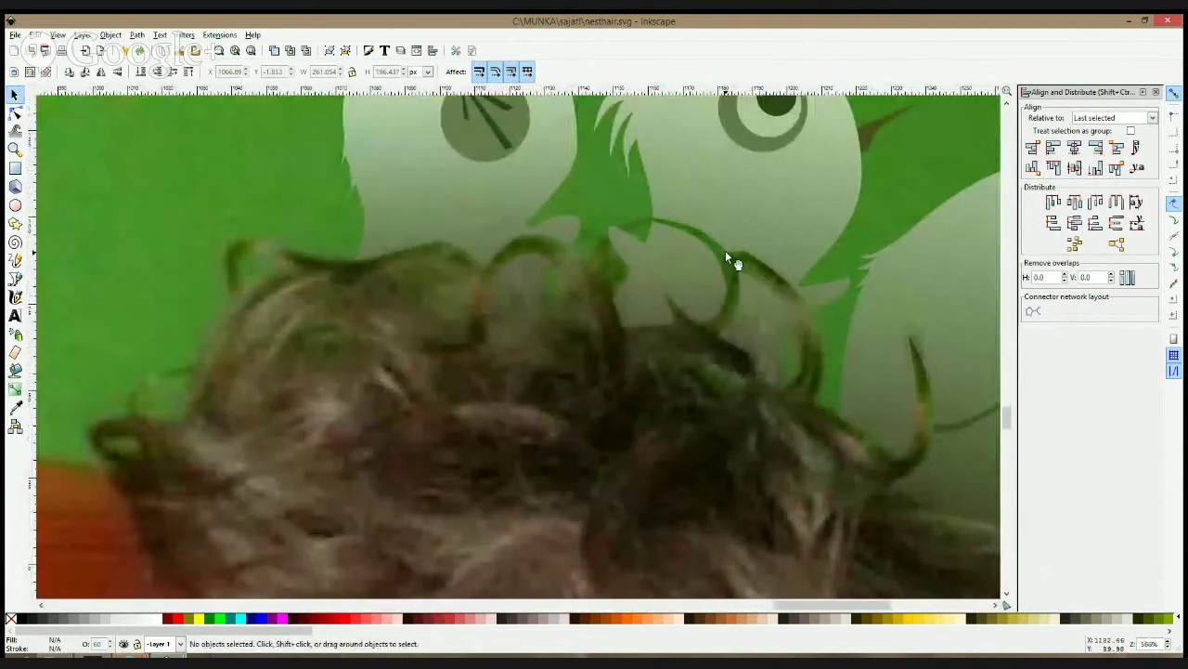
- Bring back the yellow clipping shape over the birds and fine-tune its nodes along the thin curls beside the middle bird
{"action": "scroll", "coordinate": [725, 250], "scroll_direction": "down", "scroll_amount": 2}
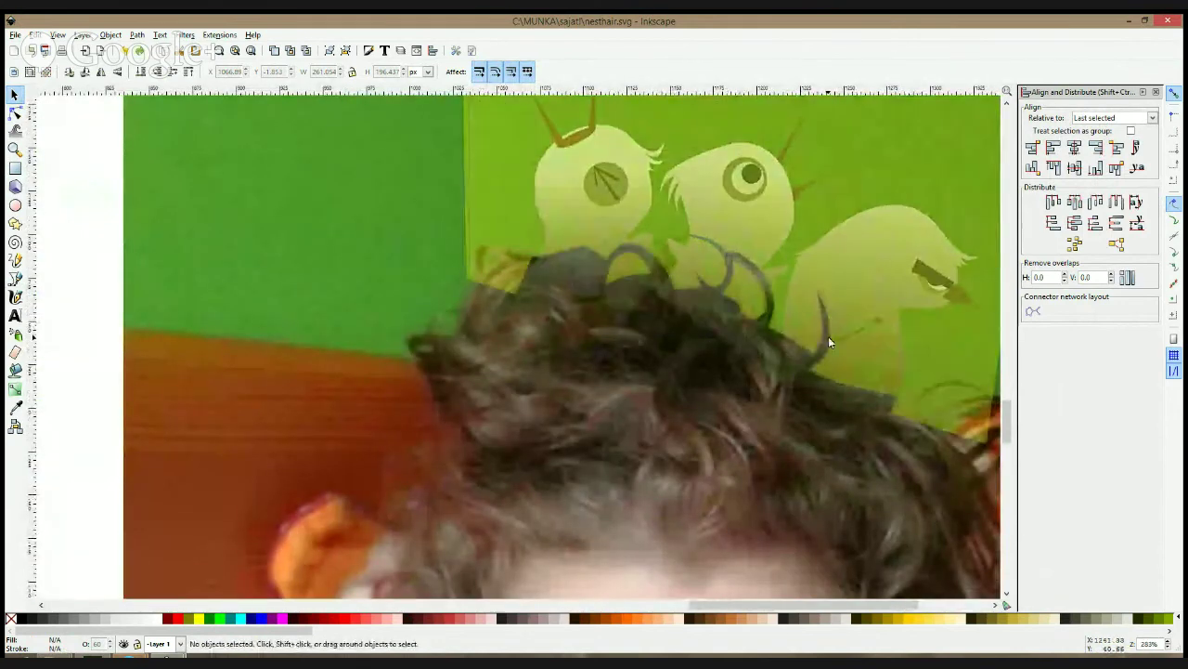
{"action": "key", "text": "n"}
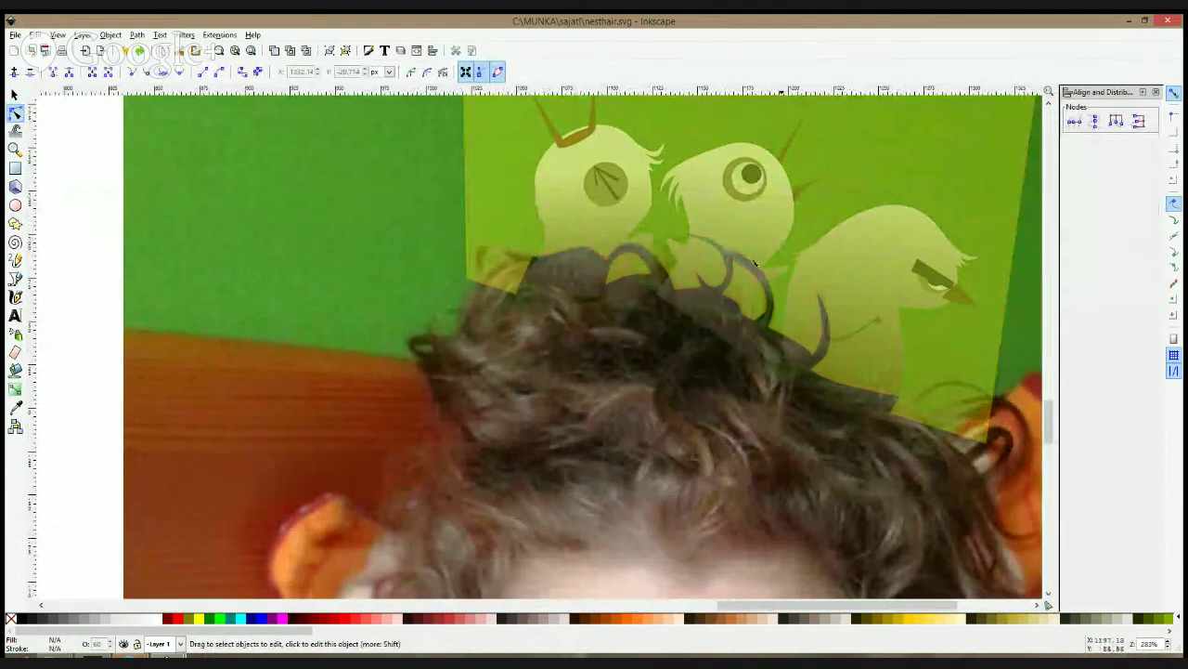
{"action": "left_click", "coordinate": [748, 266]}
{"action": "scroll", "coordinate": [746, 268], "scroll_direction": "up", "scroll_amount": 2}
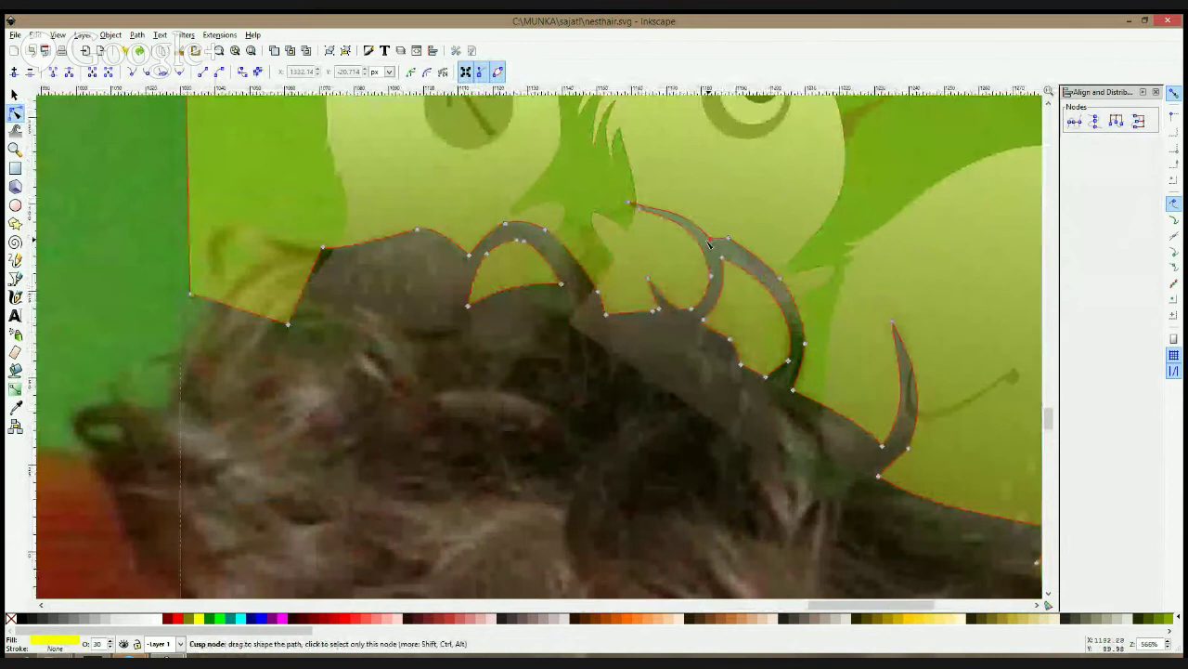
{"action": "left_click_drag", "start_coordinate": [708, 242], "coordinate": [709, 246]}
{"action": "left_click", "coordinate": [738, 249]}
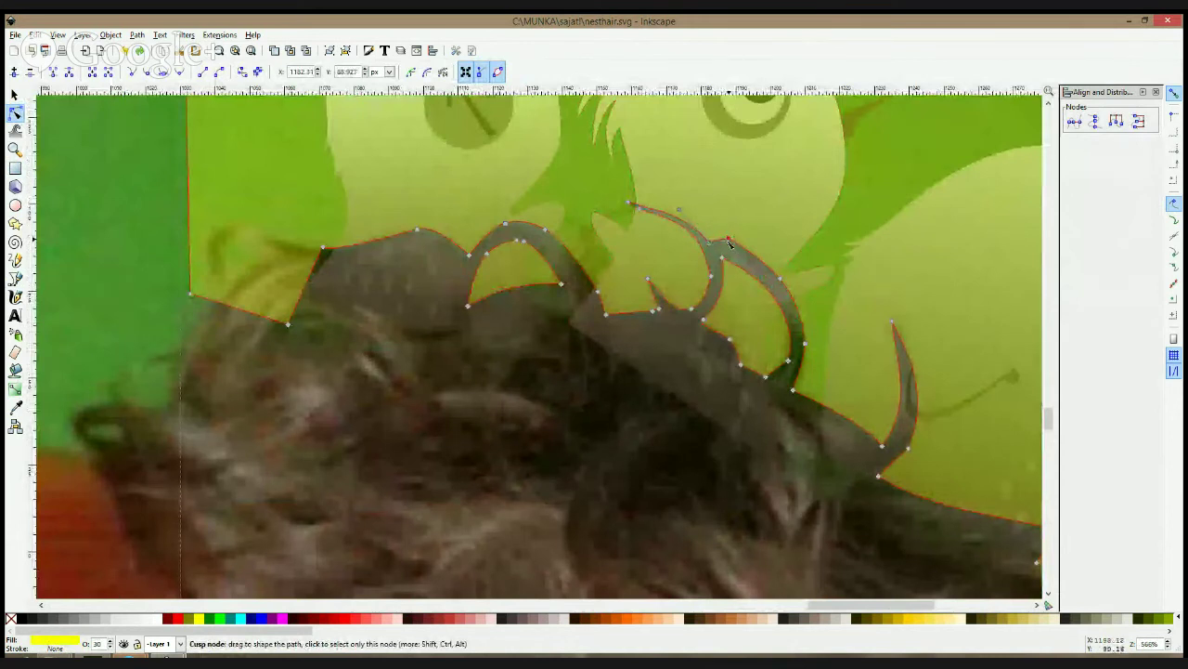
{"action": "left_click_drag", "start_coordinate": [782, 278], "coordinate": [780, 279]}
{"action": "left_click", "coordinate": [760, 283]}
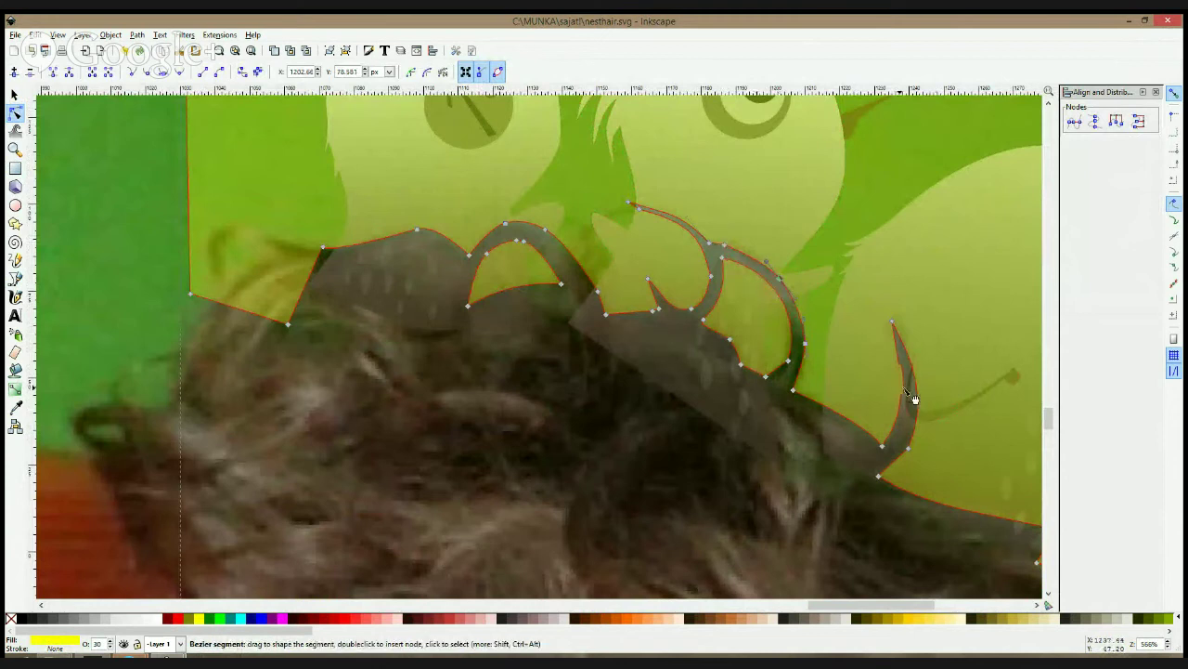
{"action": "left_click", "coordinate": [770, 381]}
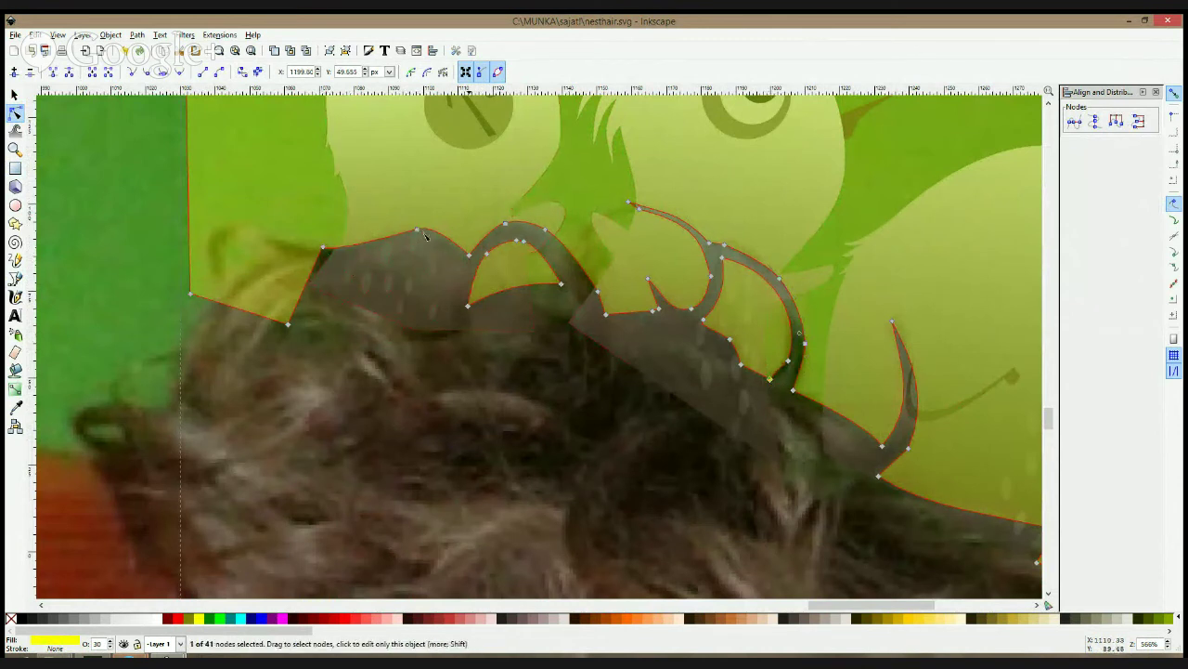
- Try clipping the bird group with the adjusted yellow shape, and undo the clip
{"action": "key", "text": "s"}
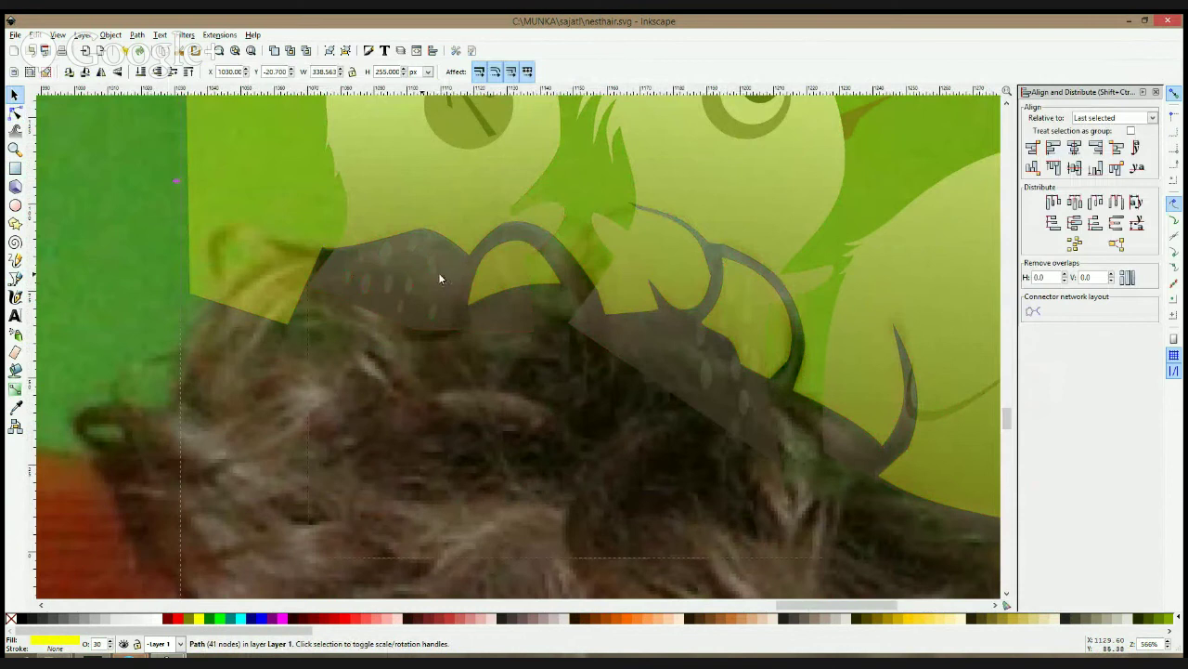
{"action": "right_click", "coordinate": [440, 275]}
{"action": "left_click", "coordinate": [486, 465]}
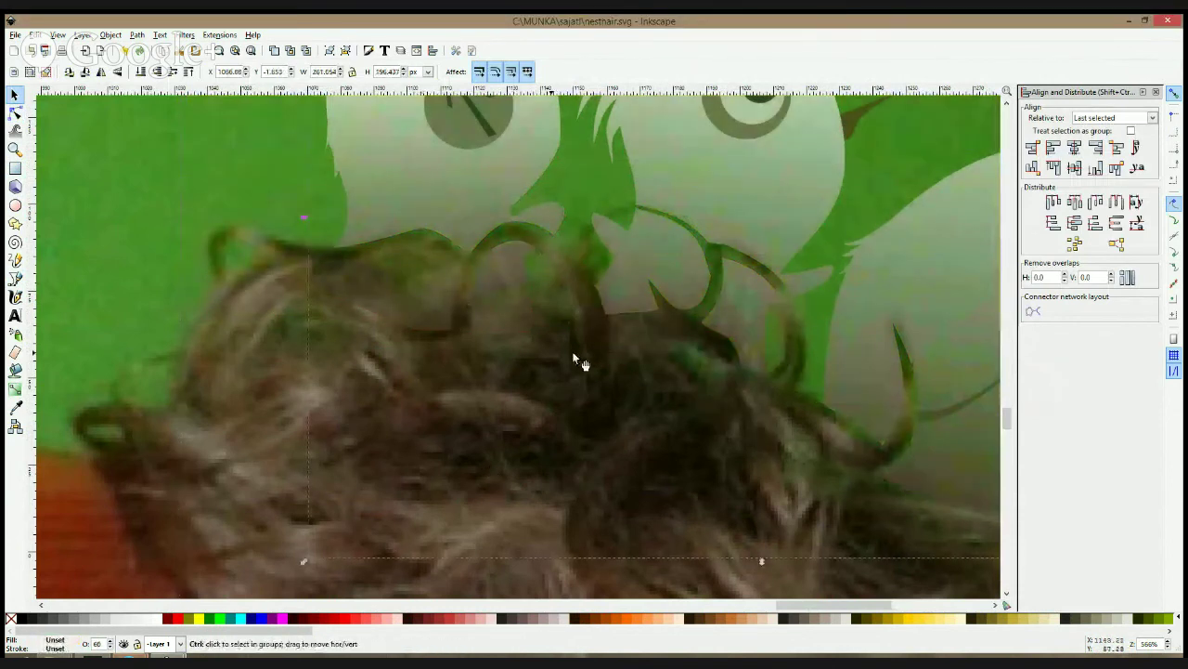
{"action": "key", "text": "ctrl+z"}
- Delete the nodes of the thin curl tip in front of the middle bird and reshape the handles to close the outline along the remaining curl
{"action": "left_click", "coordinate": [17, 112]}
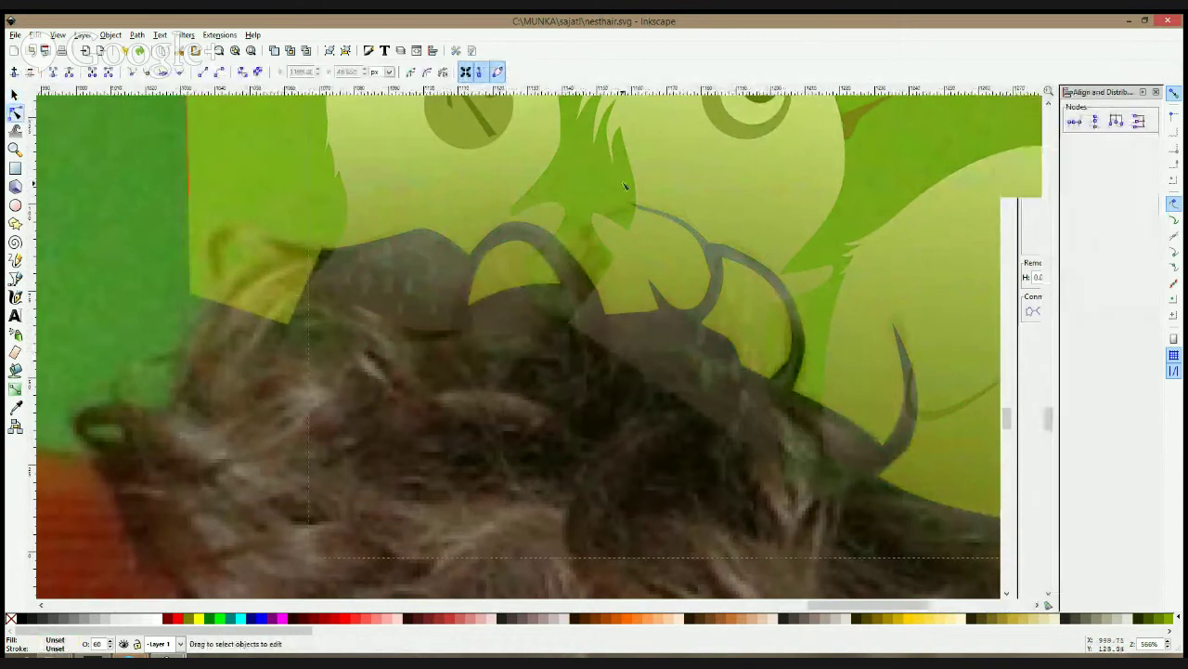
{"action": "left_click_drag", "start_coordinate": [631, 190], "coordinate": [706, 265]}
{"action": "key", "text": "Delete"}
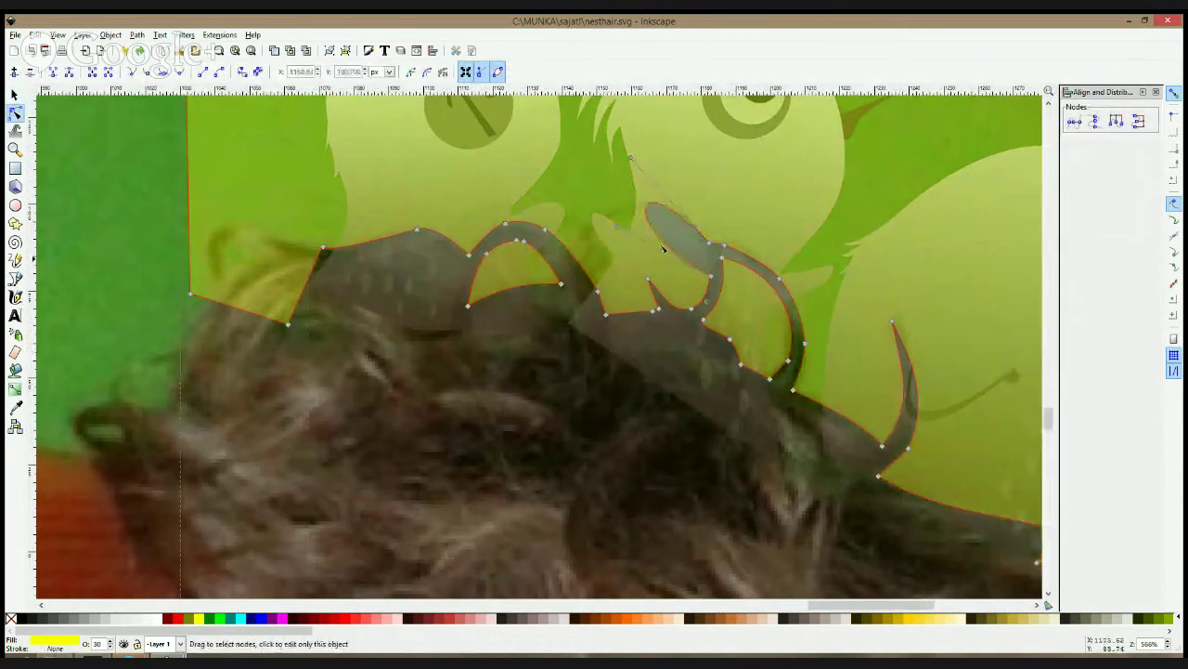
{"action": "left_click", "coordinate": [713, 279]}
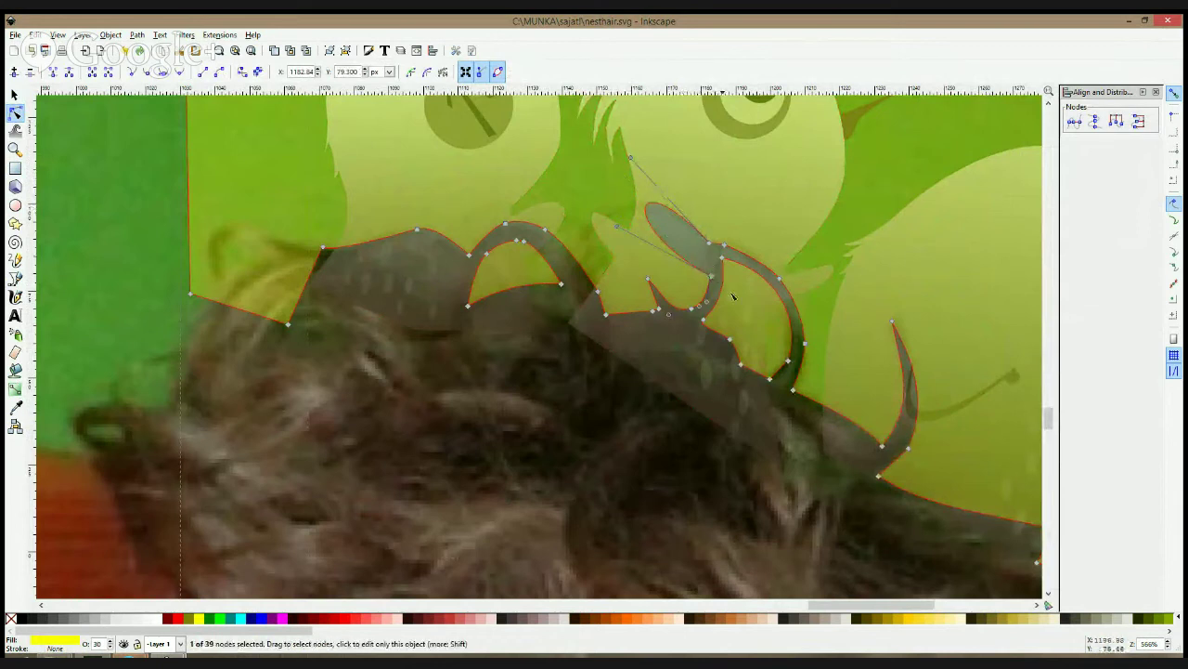
{"action": "left_click_drag", "start_coordinate": [734, 295], "coordinate": [703, 280]}
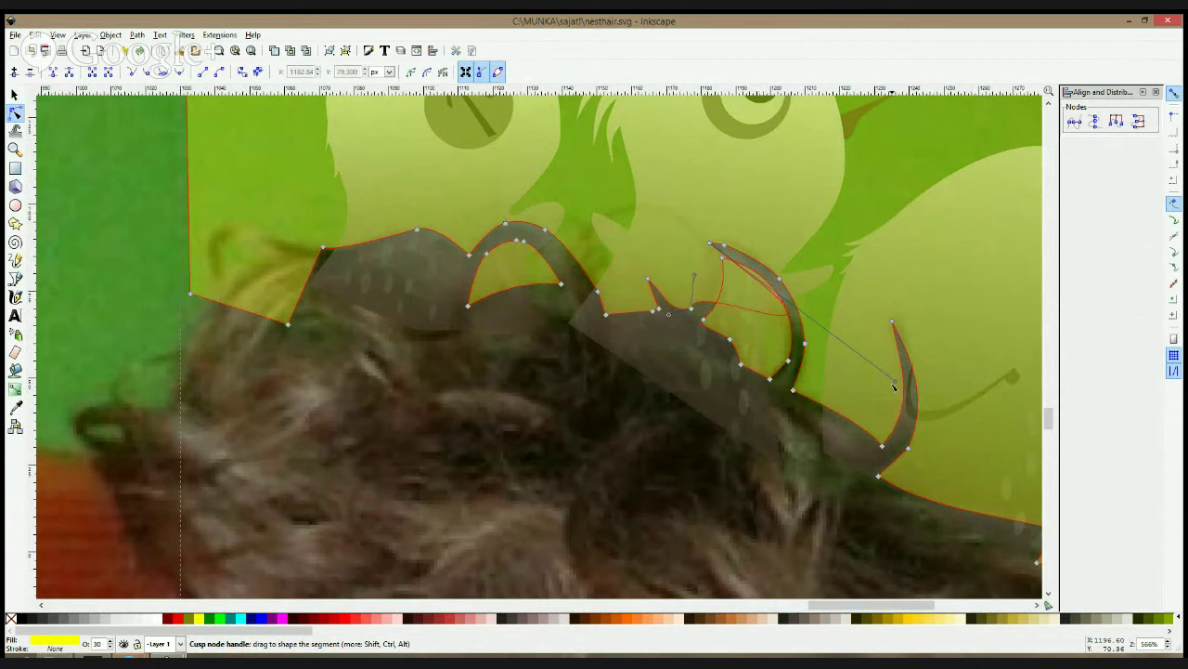
{"action": "left_click_drag", "start_coordinate": [894, 387], "coordinate": [718, 304]}
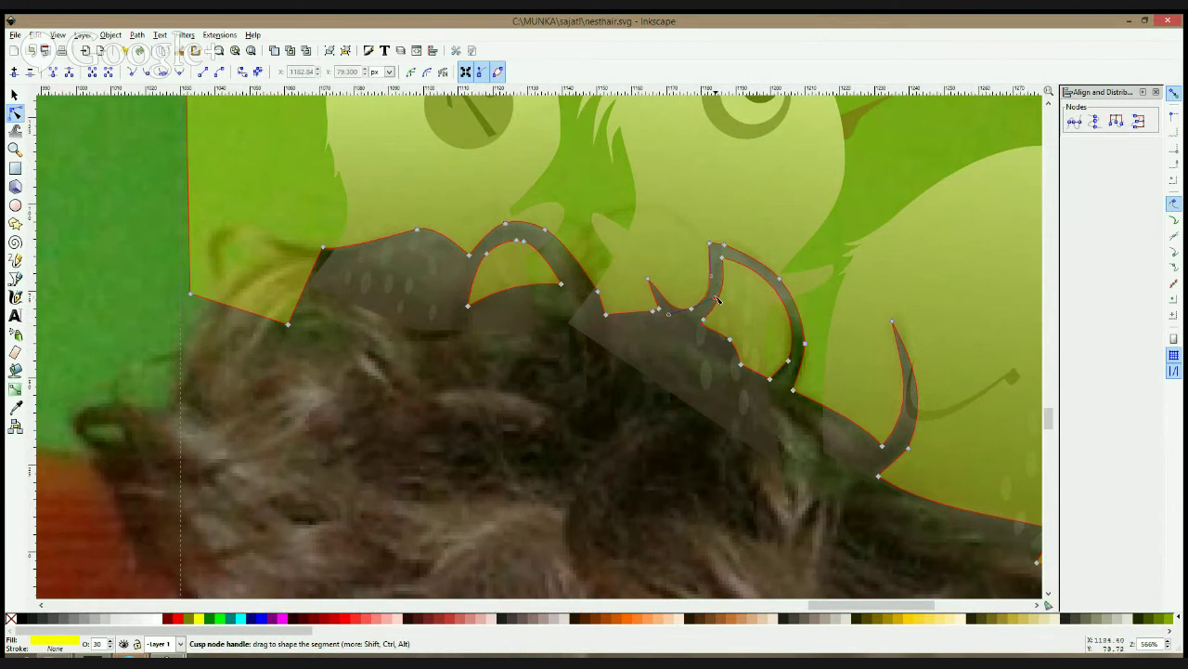
- Clip the bird group with the simplified yellow shape and check the birds against the hair
{"action": "key", "text": "s"}
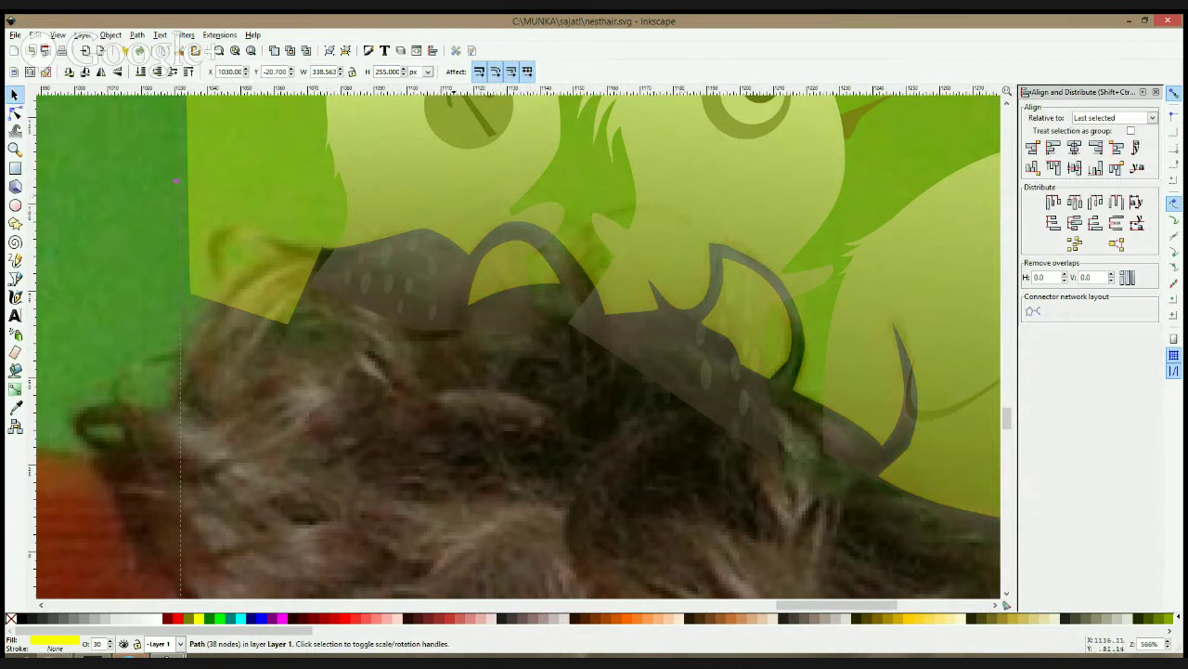
{"action": "left_click", "coordinate": [309, 247], "text": "shift"}
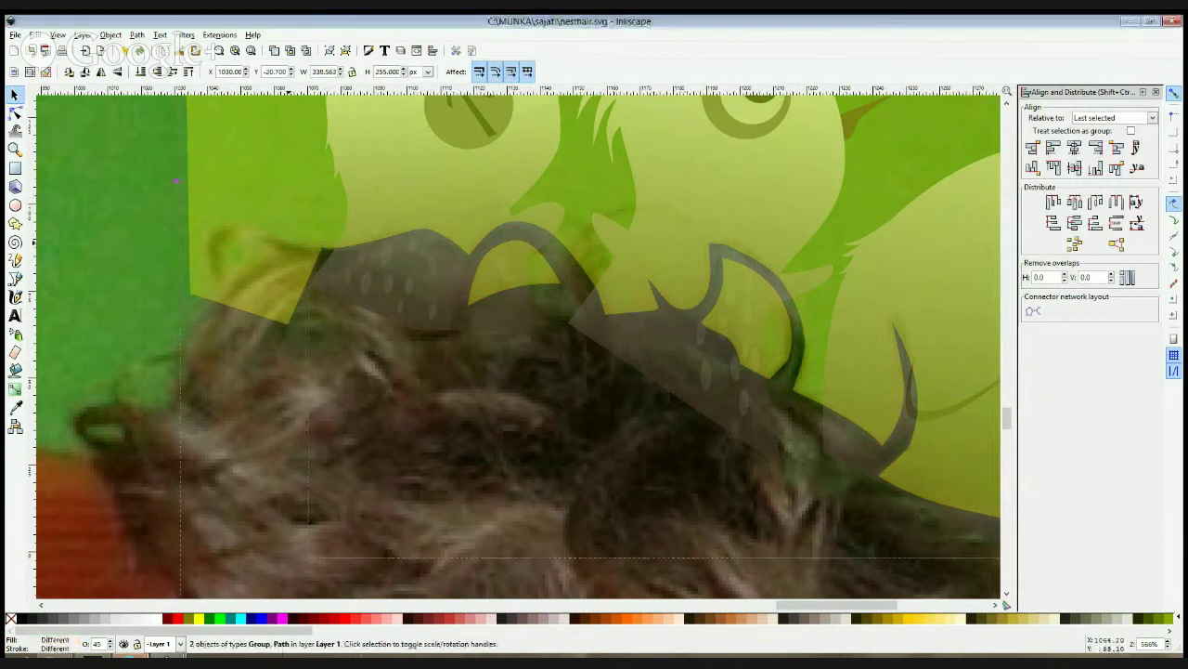
{"action": "left_click", "coordinate": [333, 437]}
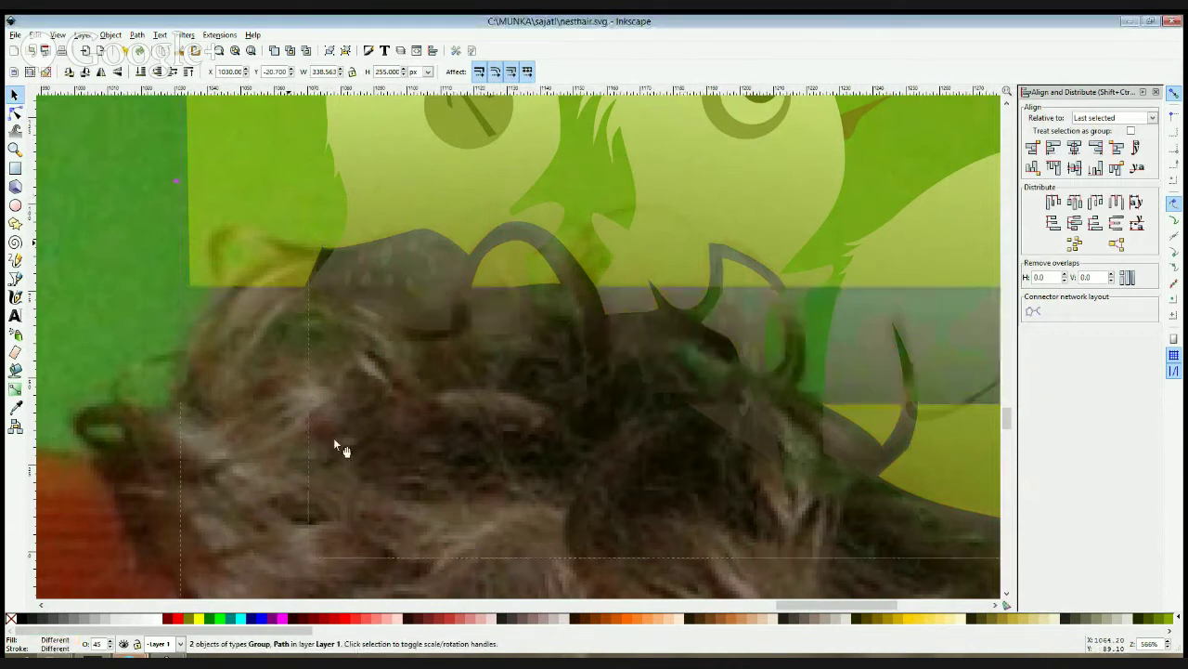
{"action": "scroll", "coordinate": [754, 322], "scroll_direction": "down", "scroll_amount": 2}
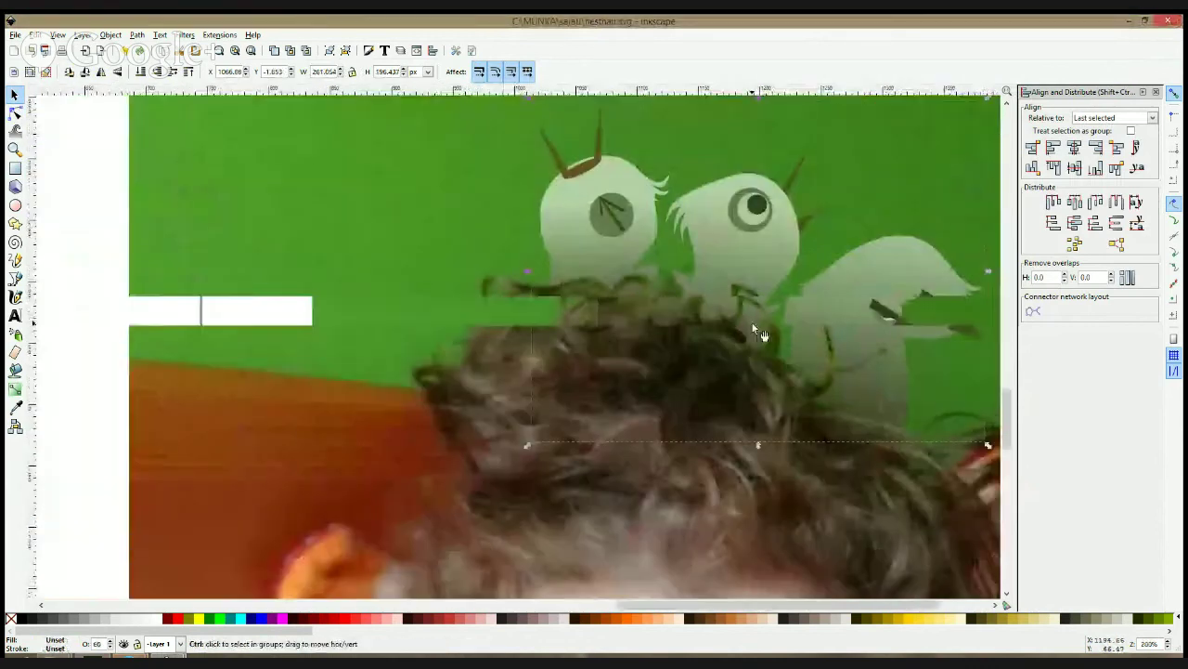
{"action": "scroll", "coordinate": [754, 323], "scroll_direction": "down", "scroll_amount": 1}
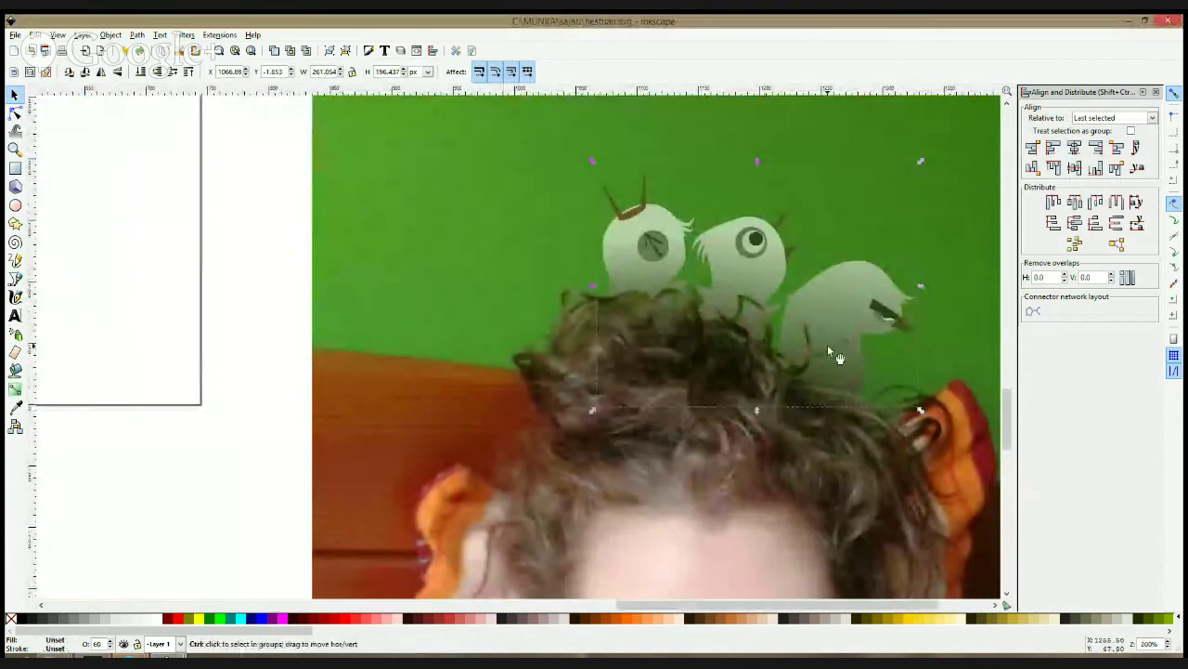
- Draw a rectangle about 12.7 by 44.4 px over the rightmost curl and fill it with the hair's averaged colour at 100% opacity
{"action": "scroll", "coordinate": [828, 345], "scroll_direction": "up", "scroll_amount": 3}
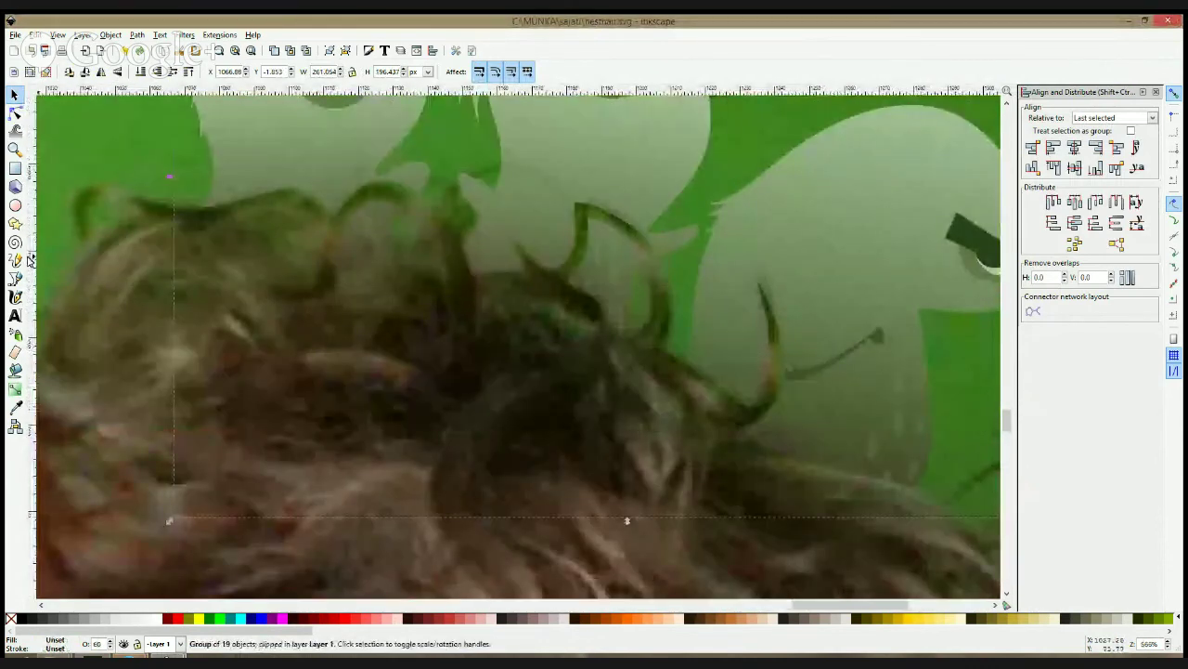
{"action": "left_click", "coordinate": [15, 168]}
{"action": "left_click_drag", "start_coordinate": [744, 277], "coordinate": [791, 433]}
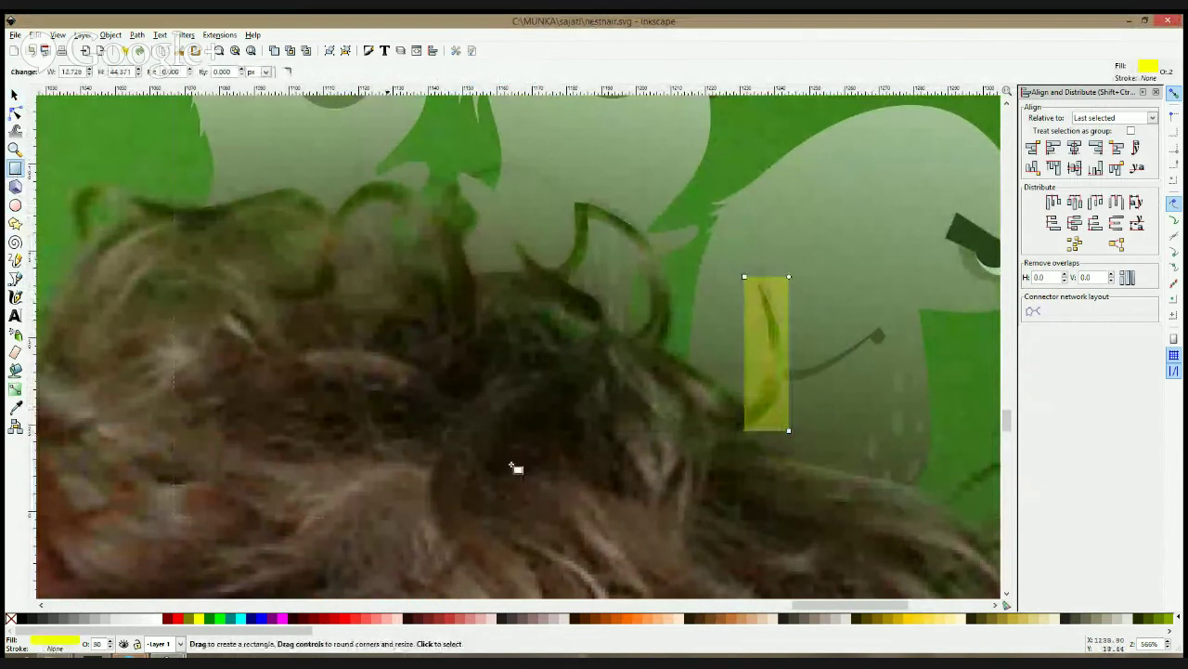
{"action": "left_click", "coordinate": [15, 406]}
{"action": "left_click_drag", "start_coordinate": [355, 373], "coordinate": [376, 396]}
{"action": "double_click", "coordinate": [97, 644]}
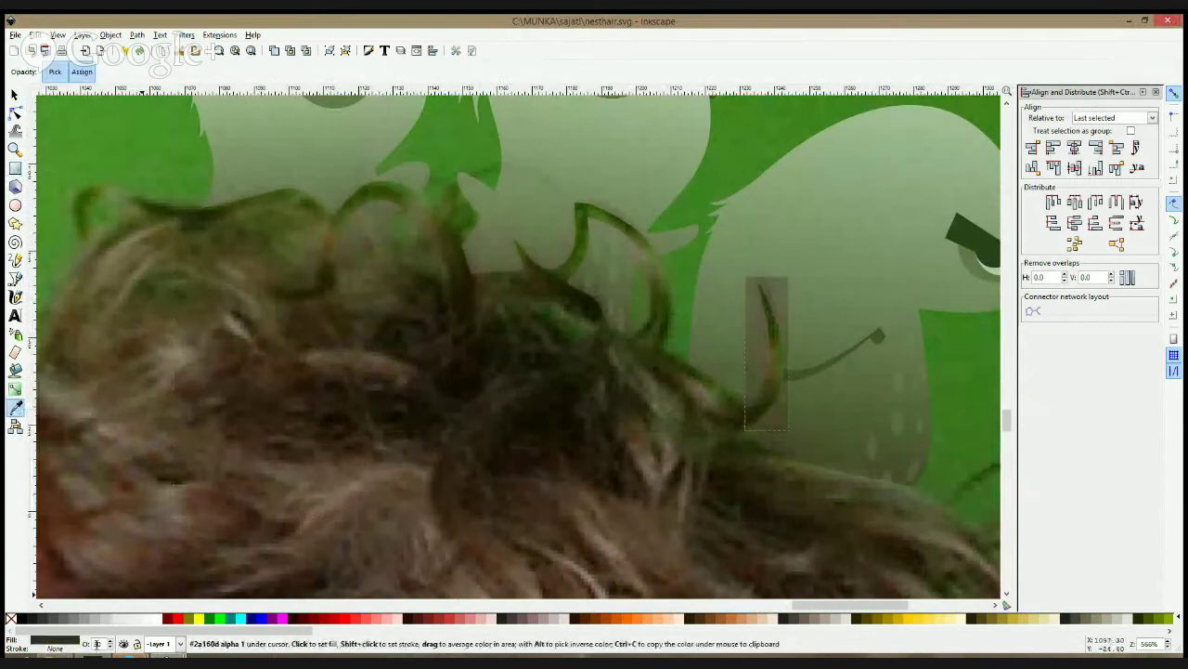
{"action": "type", "text": "100"}
{"action": "key", "text": "Return"}
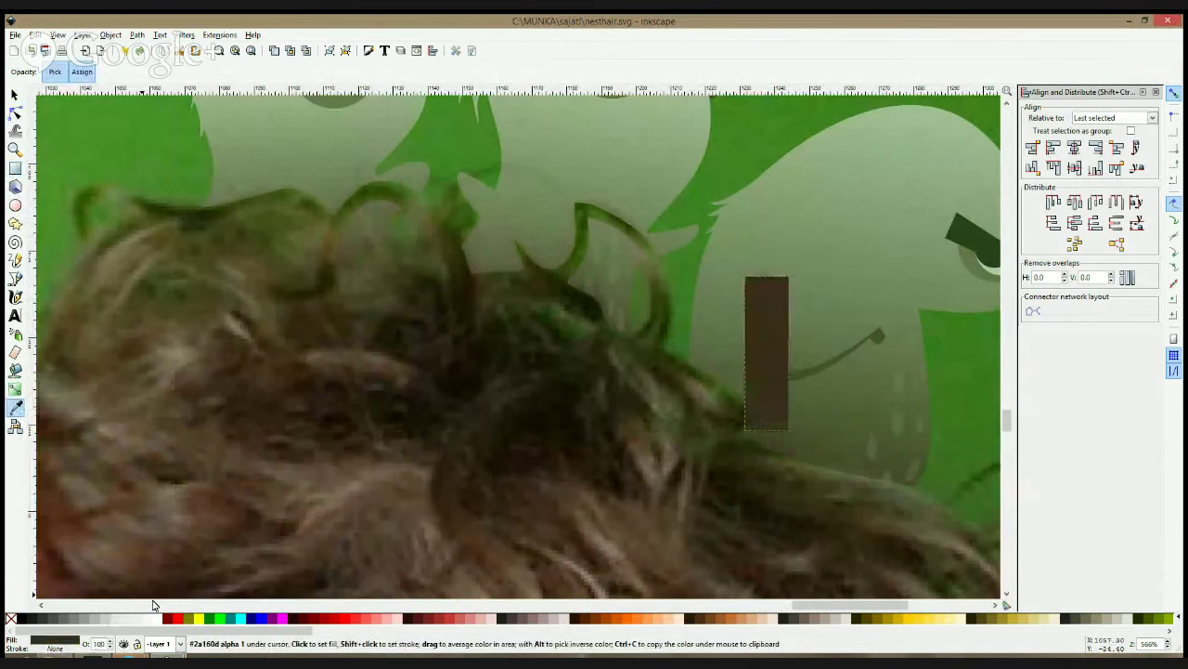
- Restack the brown rectangle so it lies directly above the photo and behind the clipped birds
{"action": "key", "text": "End"}
{"action": "key", "text": "Page_Down"}
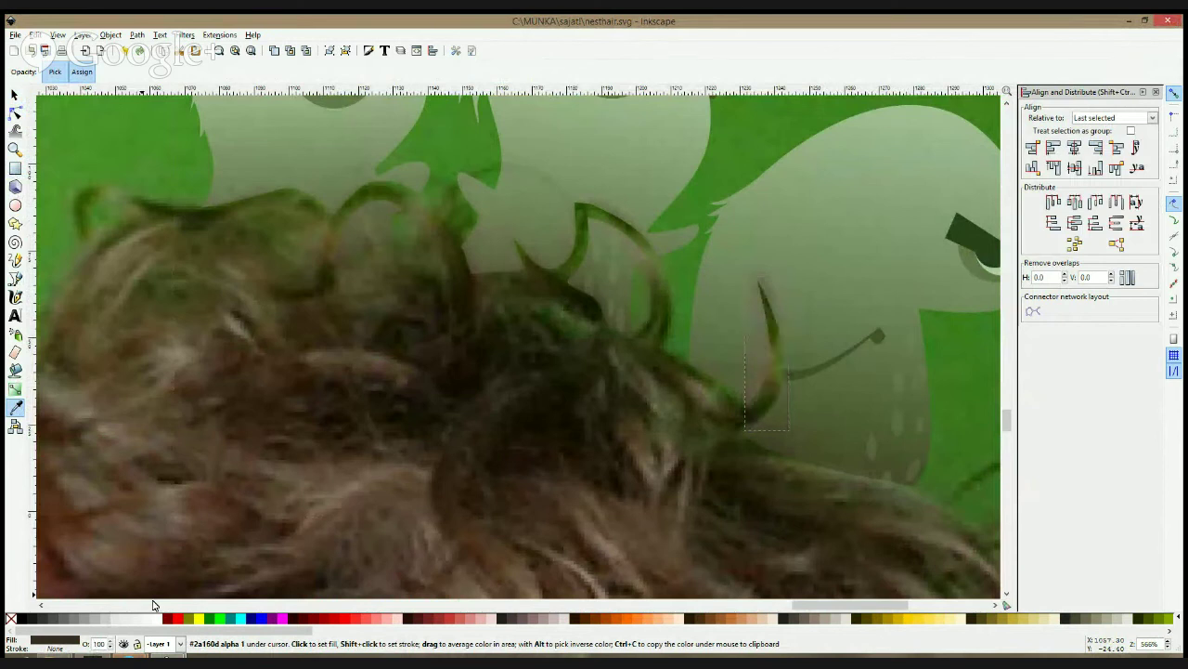
{"action": "key", "text": "Page_Up"}
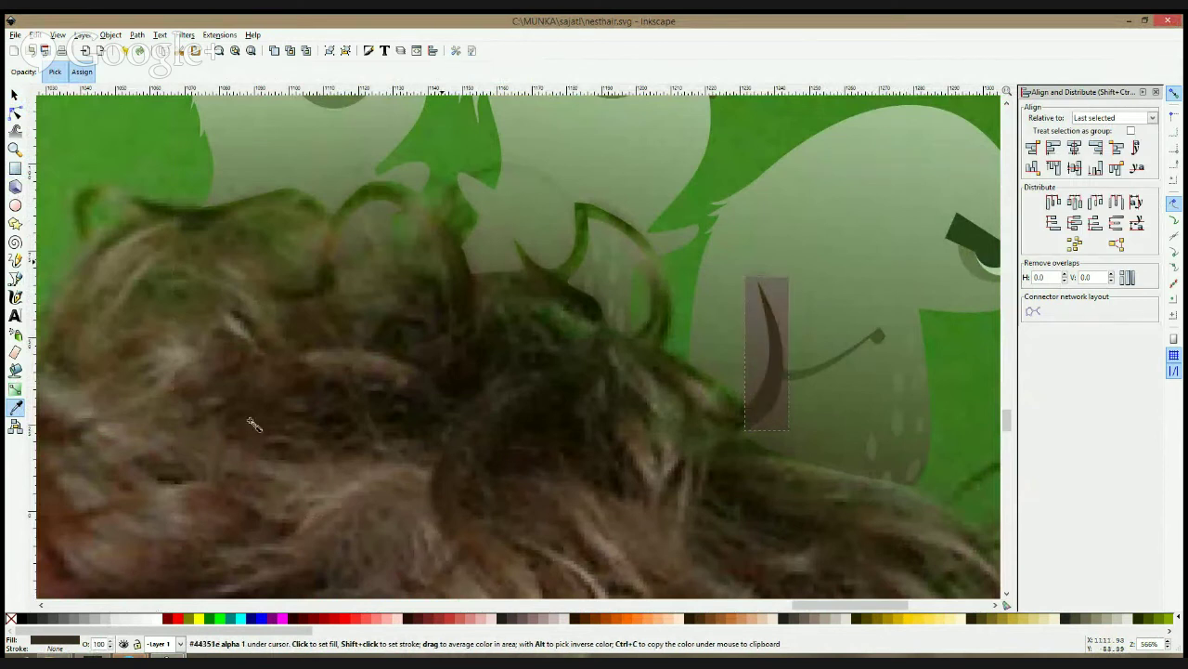
- Set the clipped bird group's opacity to 100%
{"action": "key", "text": "s"}
{"action": "left_click", "coordinate": [831, 223]}
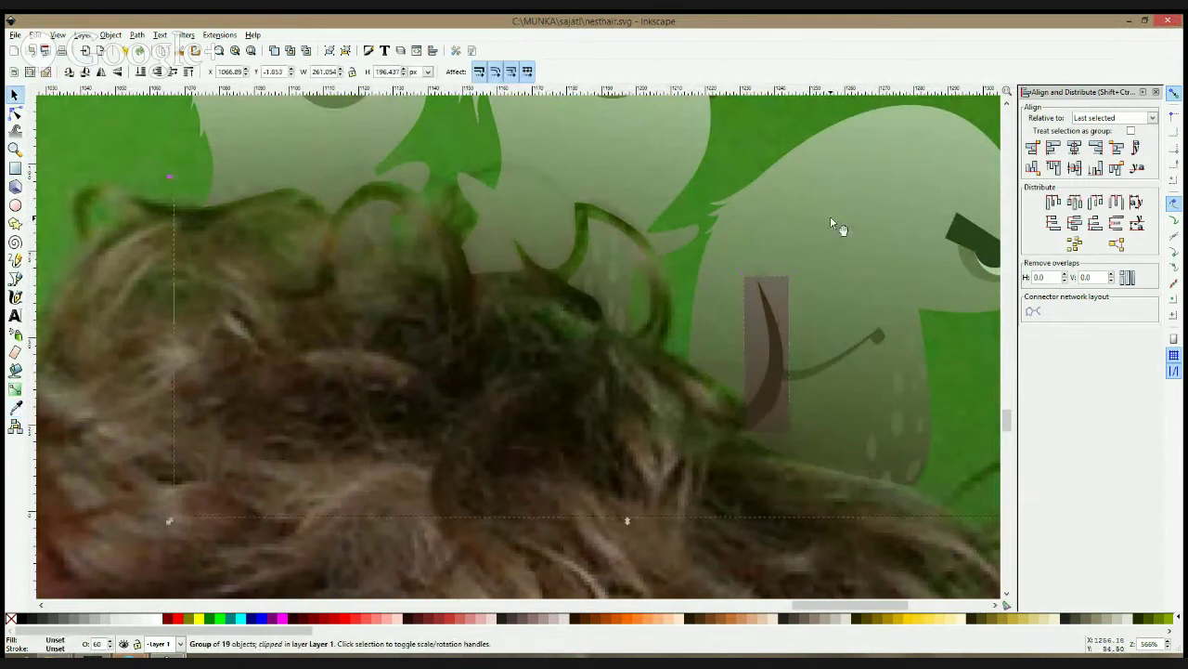
{"action": "right_click", "coordinate": [109, 642]}
- Select the rectangle behind the birds and recolour it with a lighter average colour from the hair, and view the whole photo
{"action": "scroll", "coordinate": [635, 382], "scroll_direction": "down", "scroll_amount": 2}
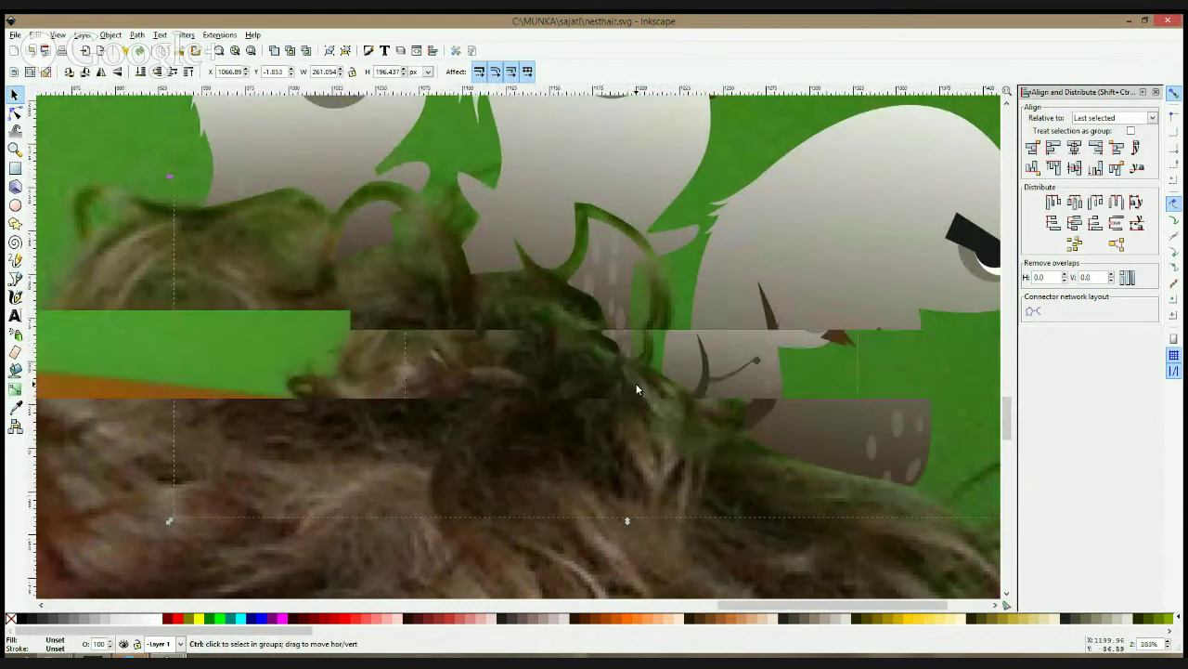
{"action": "left_click", "coordinate": [698, 396], "text": "alt"}
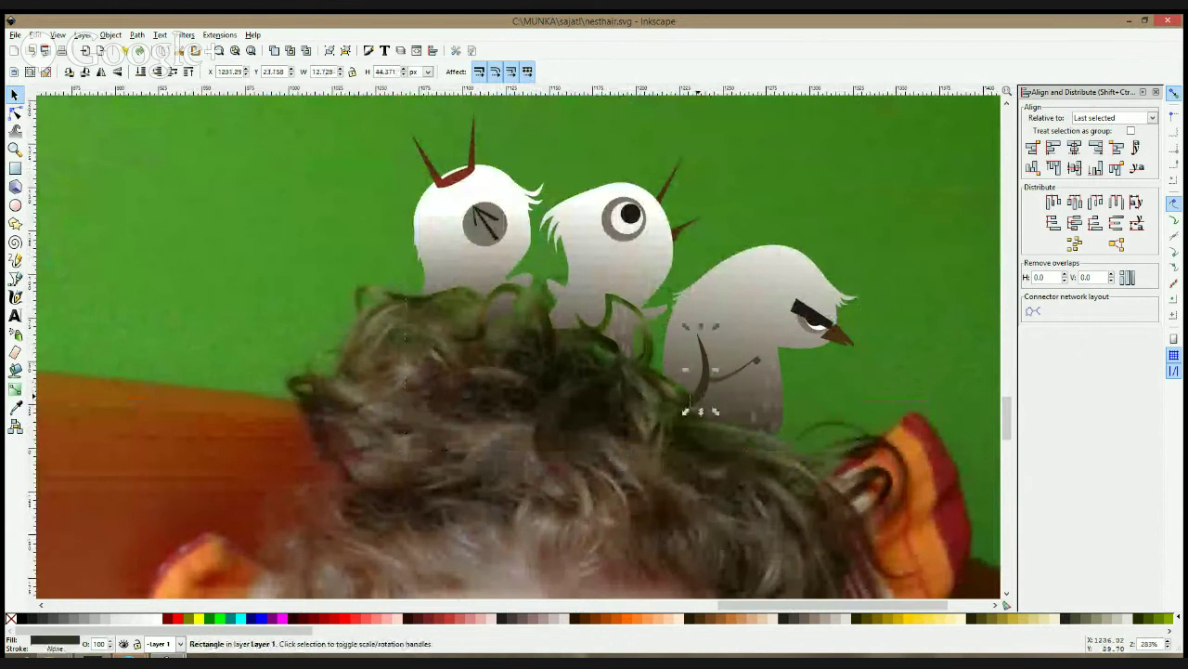
{"action": "left_click", "coordinate": [15, 407]}
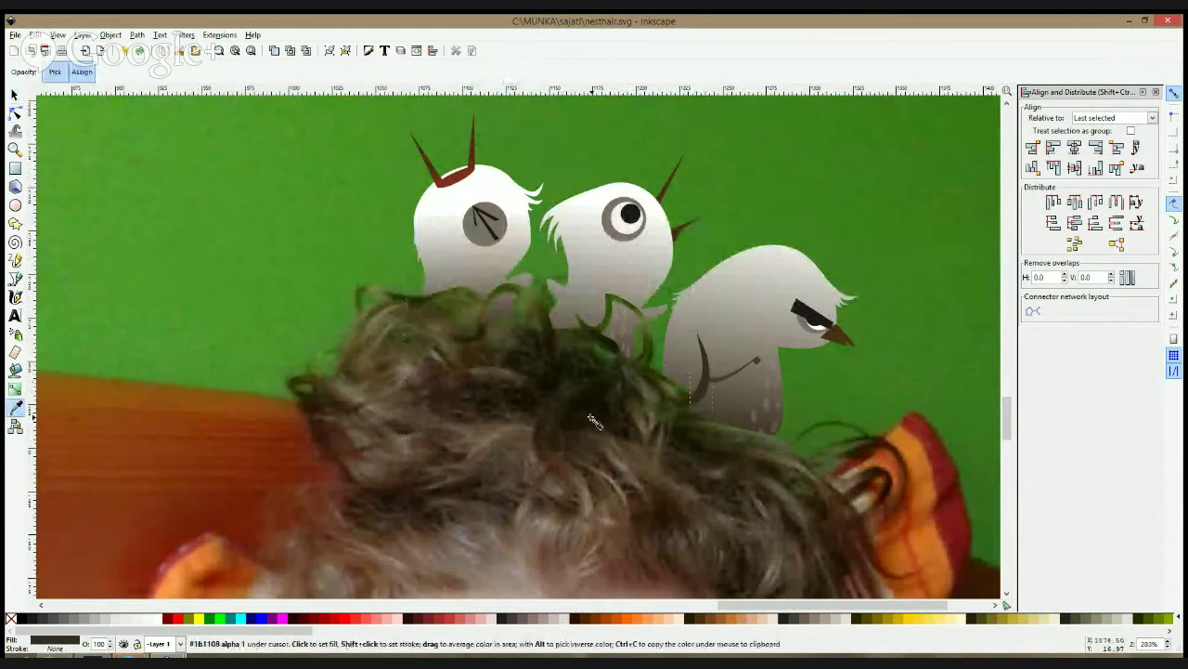
{"action": "left_click_drag", "start_coordinate": [509, 431], "coordinate": [519, 444]}
{"action": "key", "text": "space"}
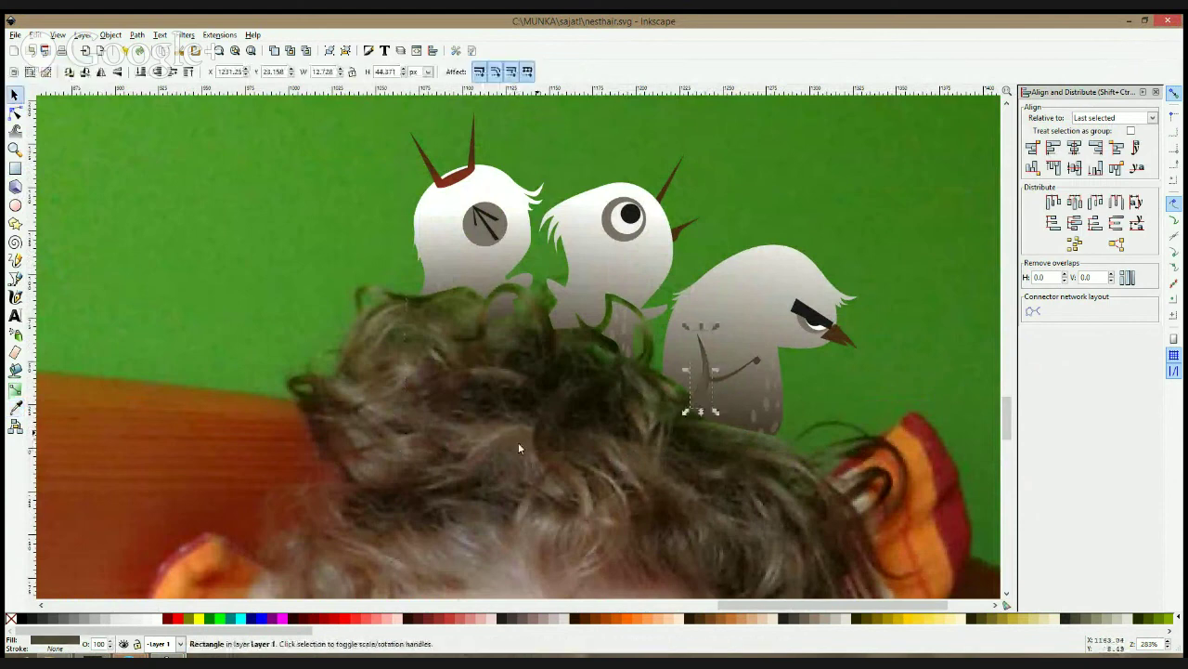
{"action": "scroll", "coordinate": [656, 344], "scroll_direction": "down", "scroll_amount": 3}
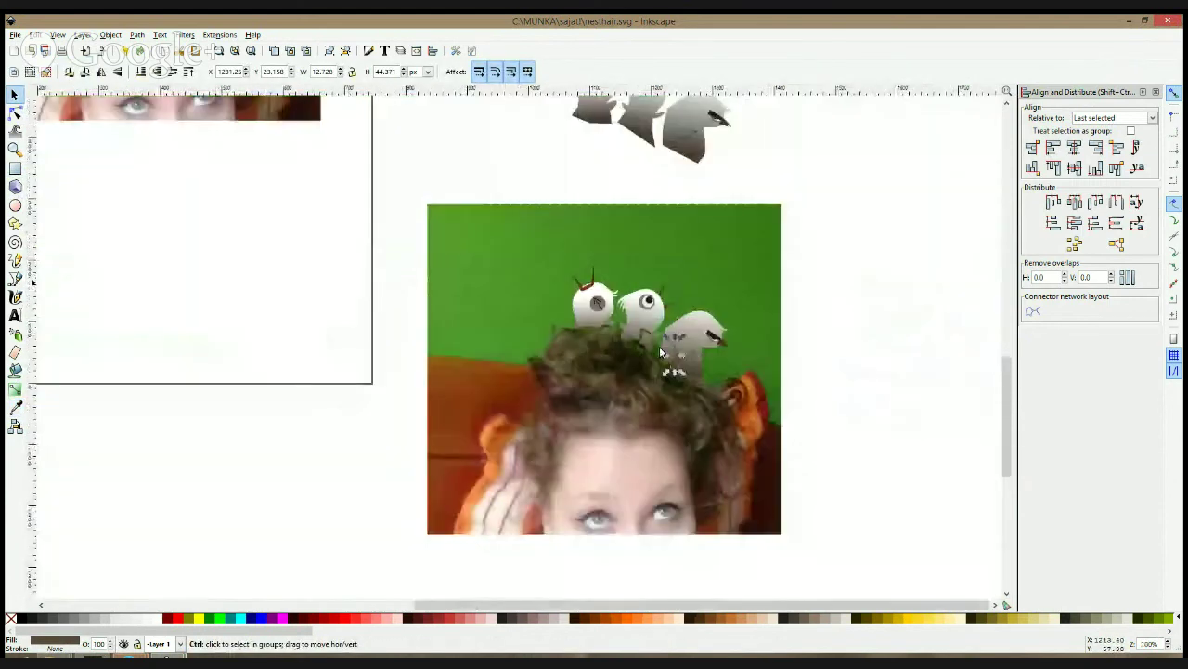
{"action": "left_click", "coordinate": [851, 287]}
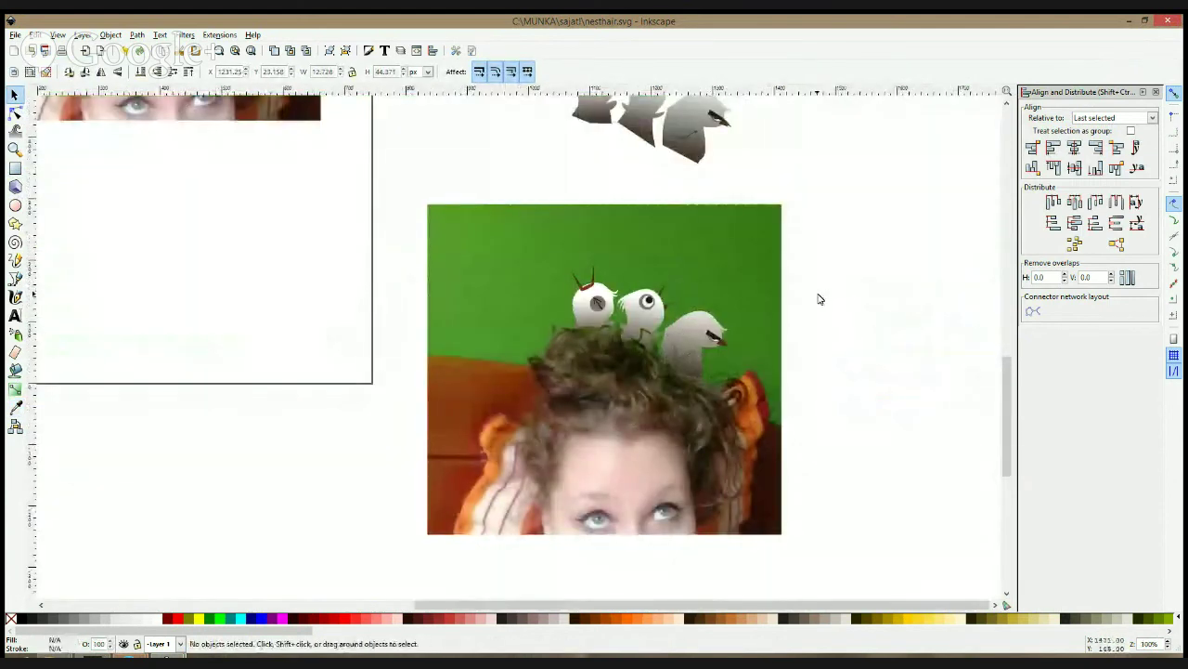
- Try the rightmost curl without its brown backing by deleting the rectangle, and undo the deletion
{"action": "scroll", "coordinate": [620, 340], "scroll_direction": "up", "scroll_amount": 3}
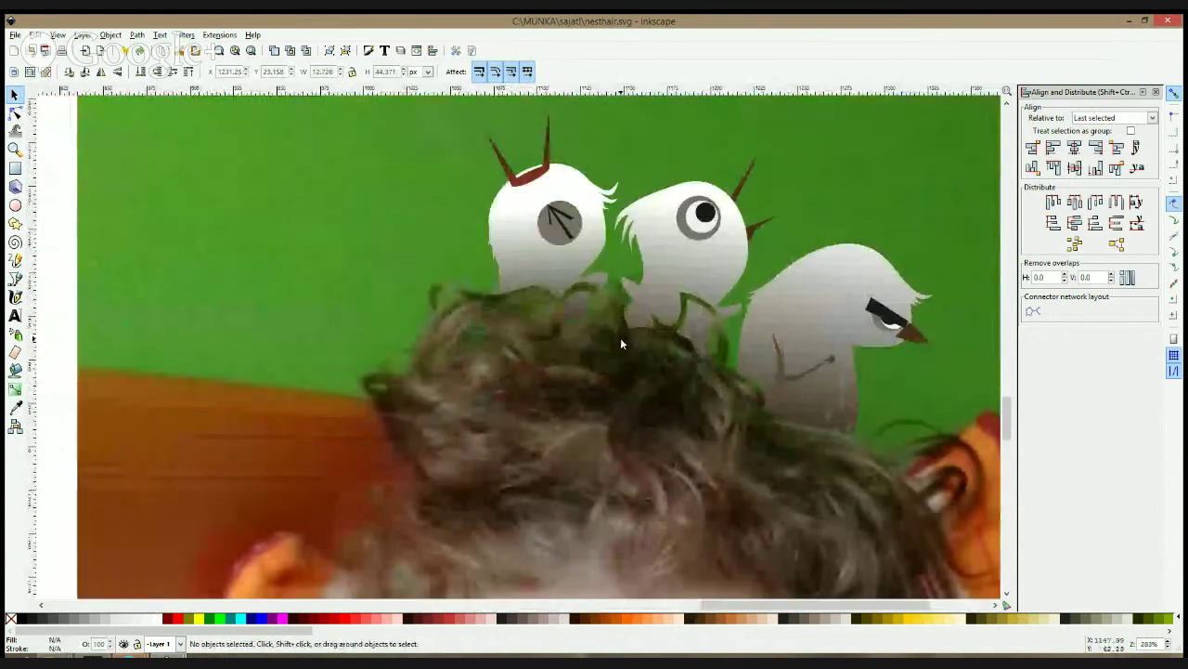
{"action": "left_click", "coordinate": [771, 408]}
{"action": "key", "text": "Escape"}
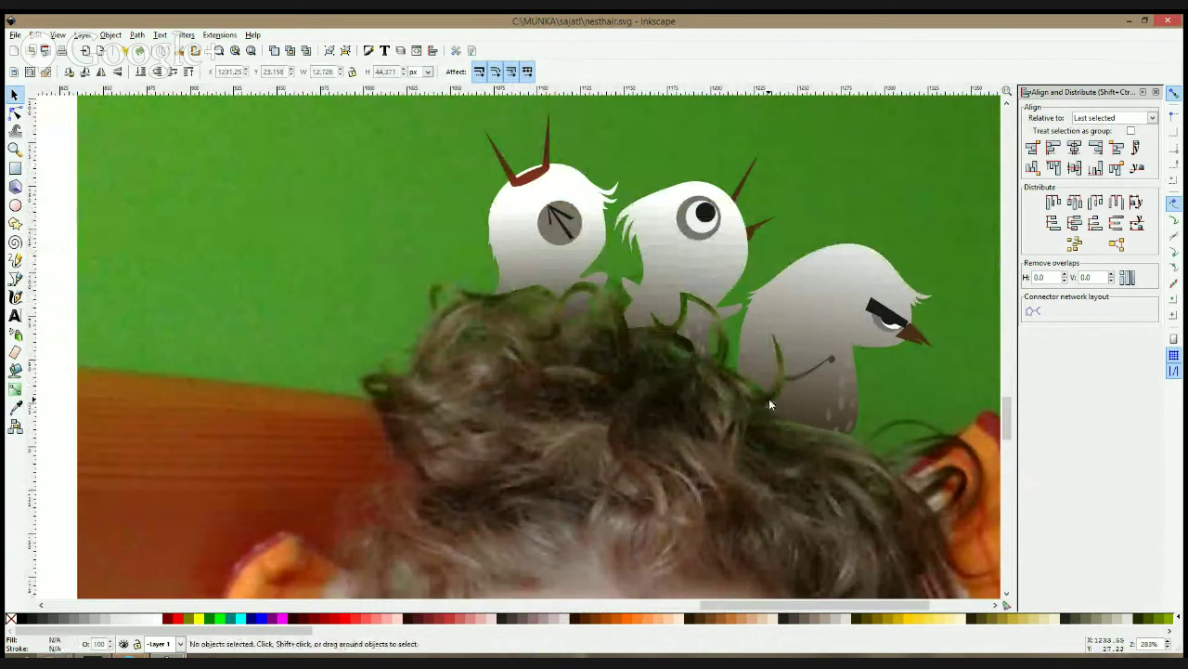
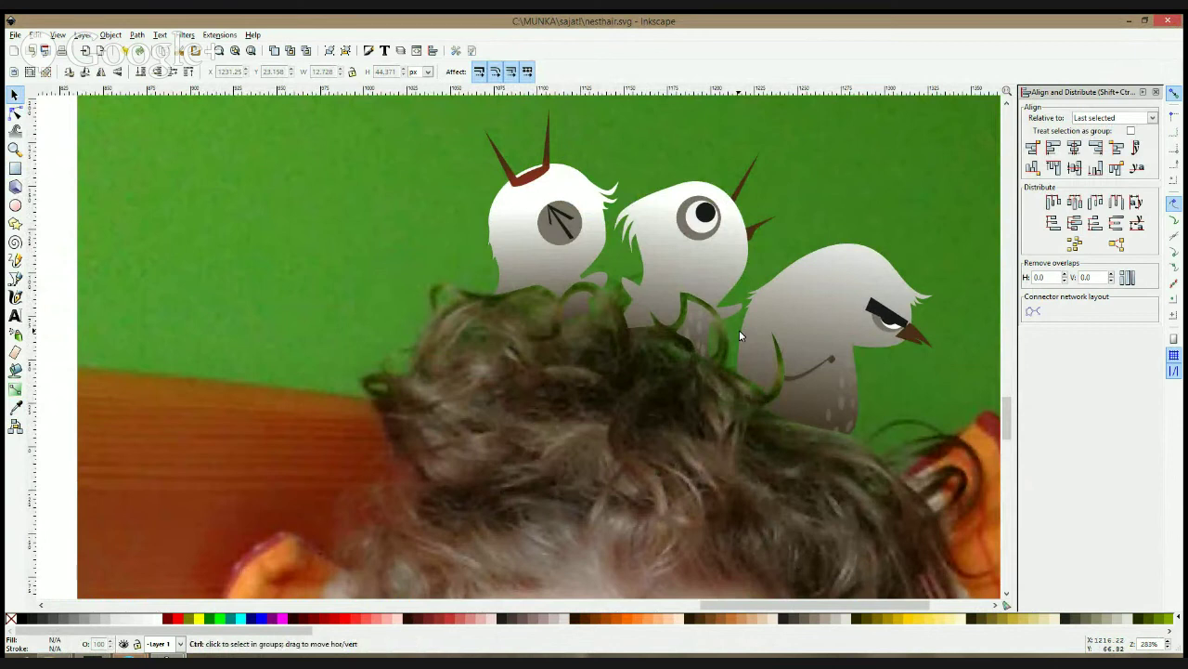
{"action": "key", "text": "ctrl+z"}
{"action": "key", "text": "ctrl+z"}
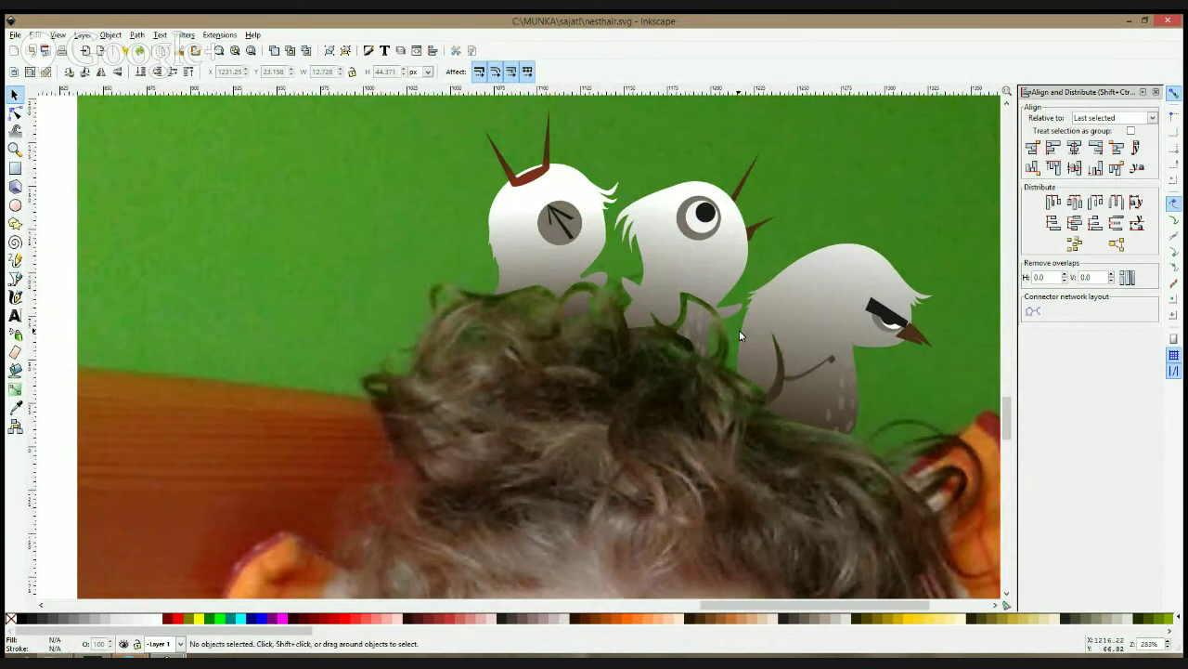
- Undo the brown rectangle edits behind the rightmost curl and release the clip from the bird group
{"action": "key", "text": "ctrl+z"}
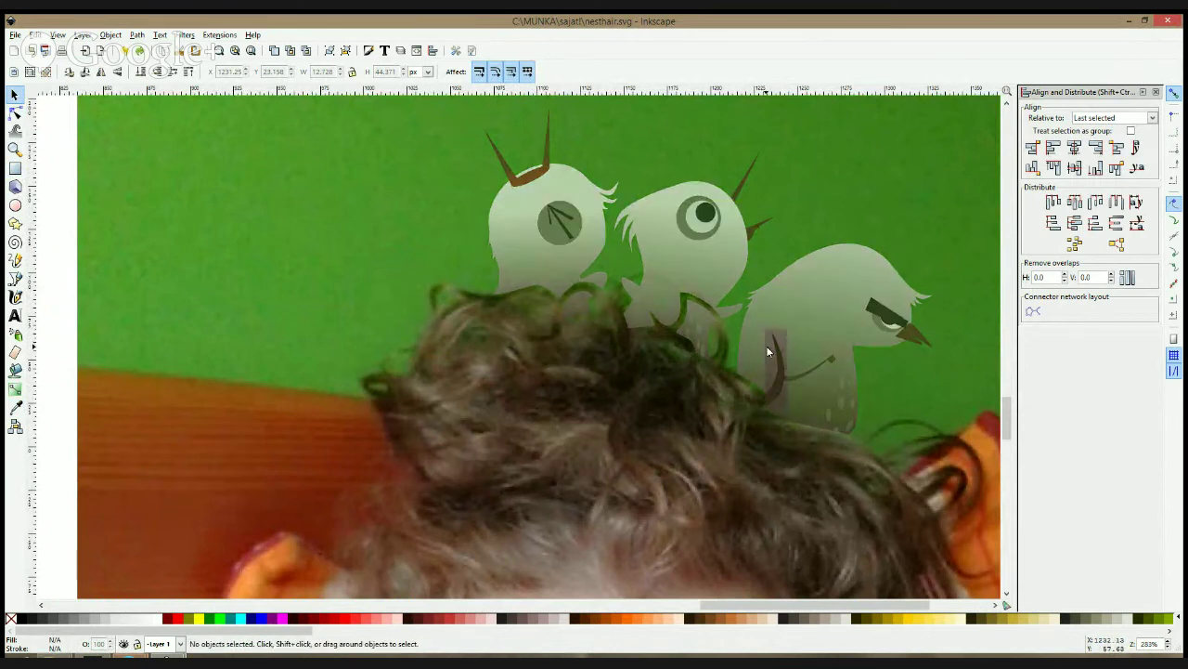
{"action": "key", "text": "ctrl+z"}
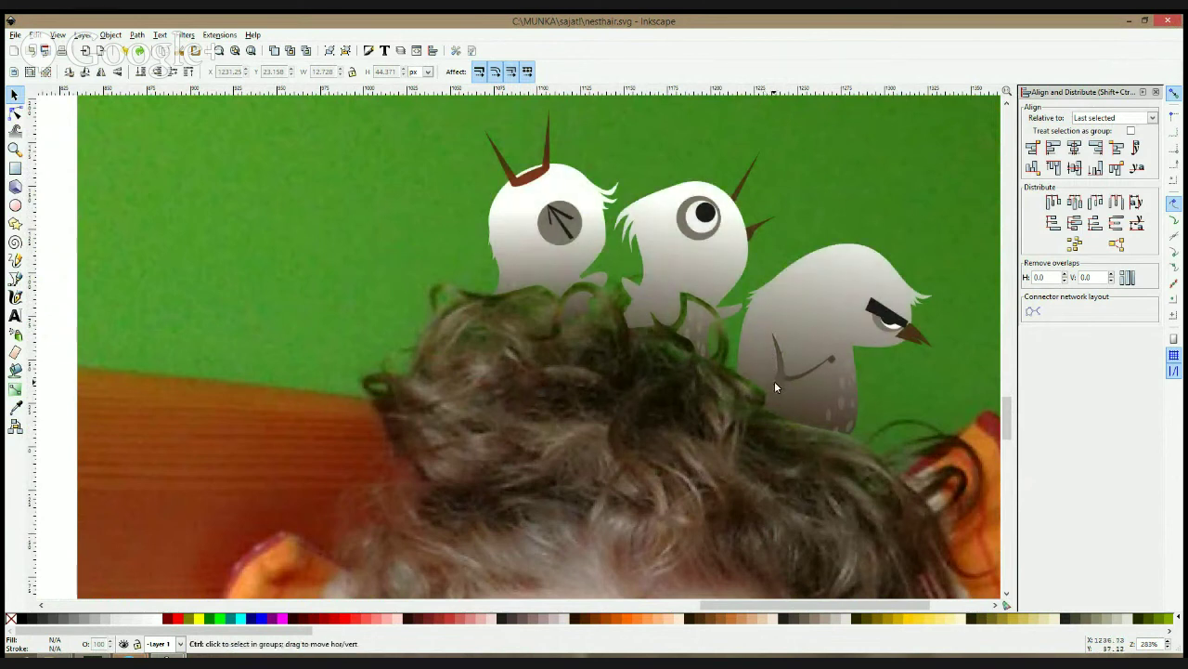
{"action": "key", "text": "ctrl+shift+z"}
{"action": "left_click", "coordinate": [773, 397]}
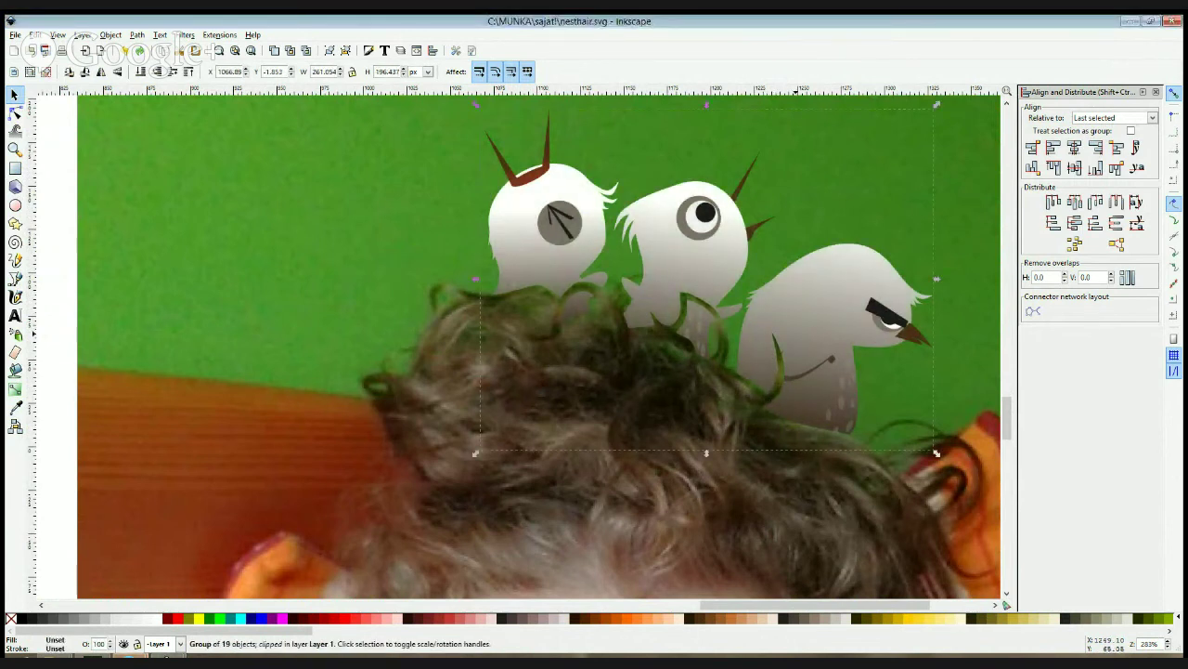
{"action": "left_click", "coordinate": [778, 372]}
{"action": "left_click", "coordinate": [779, 355], "text": "shift"}
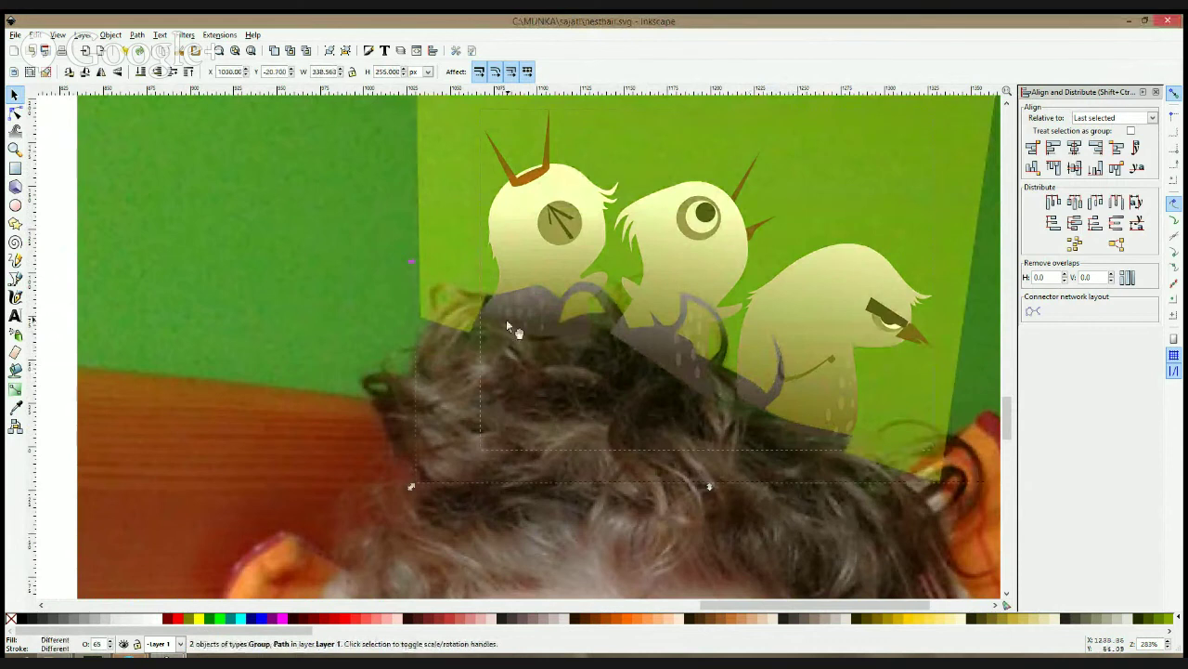
- Select the group of three birds and move it straight up 80 px, clear of the hair curls
{"action": "left_click", "coordinate": [497, 327]}
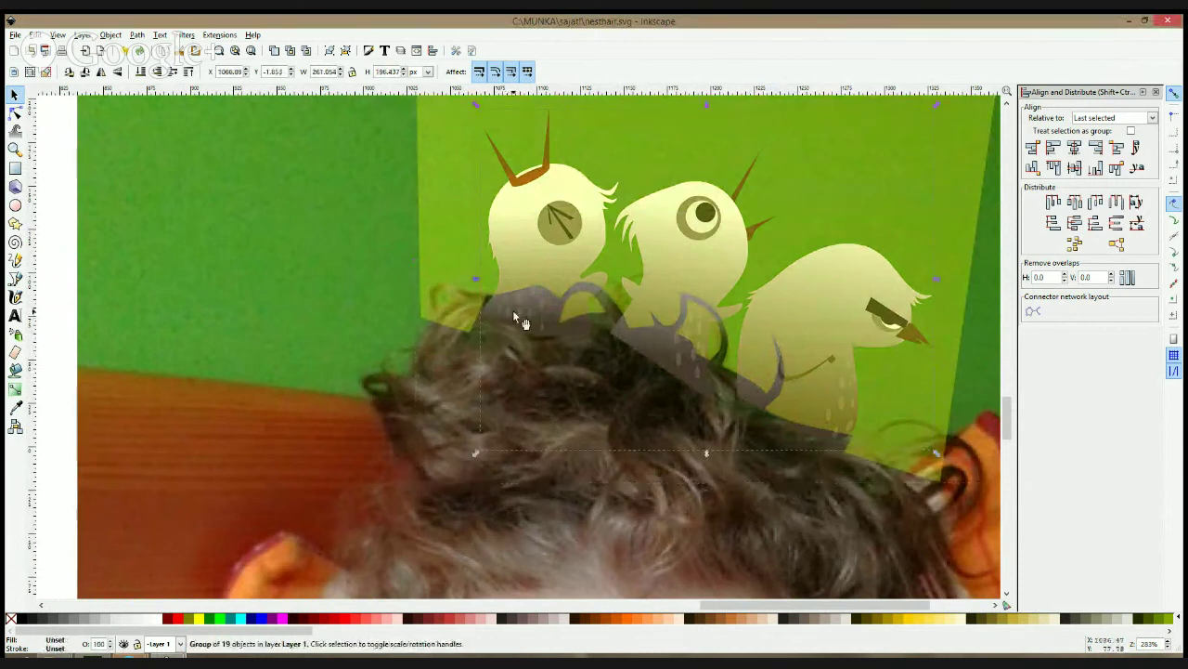
{"action": "key", "text": "shift+Up"}
{"action": "key", "text": "shift+Up"}
{"action": "key", "text": "shift+Up"}
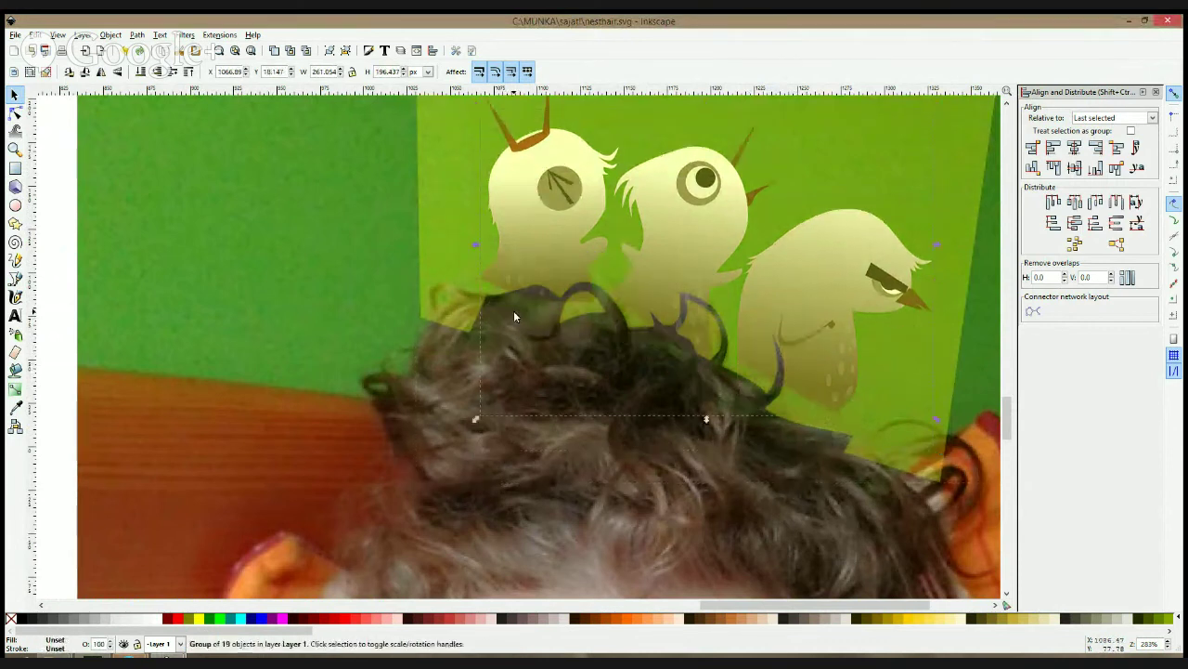
{"action": "key", "text": "shift+Up"}
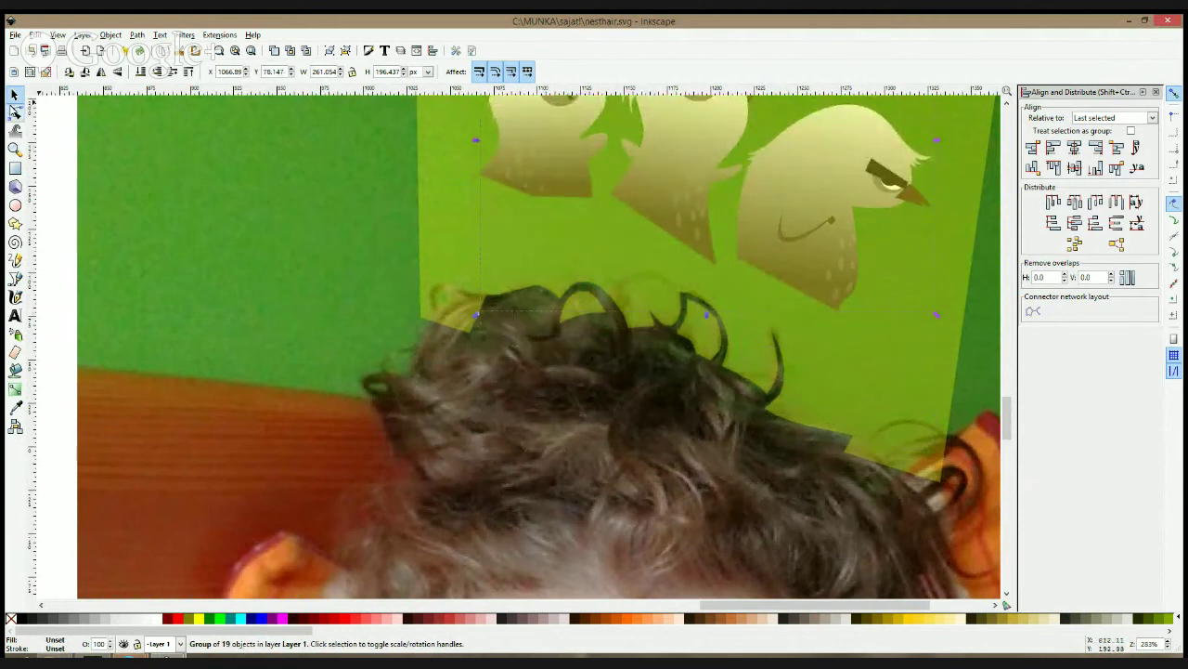
- Adjust the yellow clip path's nodes around the two right-hand curls so it follows their strands and bases more tightly
{"action": "left_click", "coordinate": [15, 111]}
{"action": "scroll", "coordinate": [704, 309], "scroll_direction": "up", "scroll_amount": 1, "text": "ctrl"}
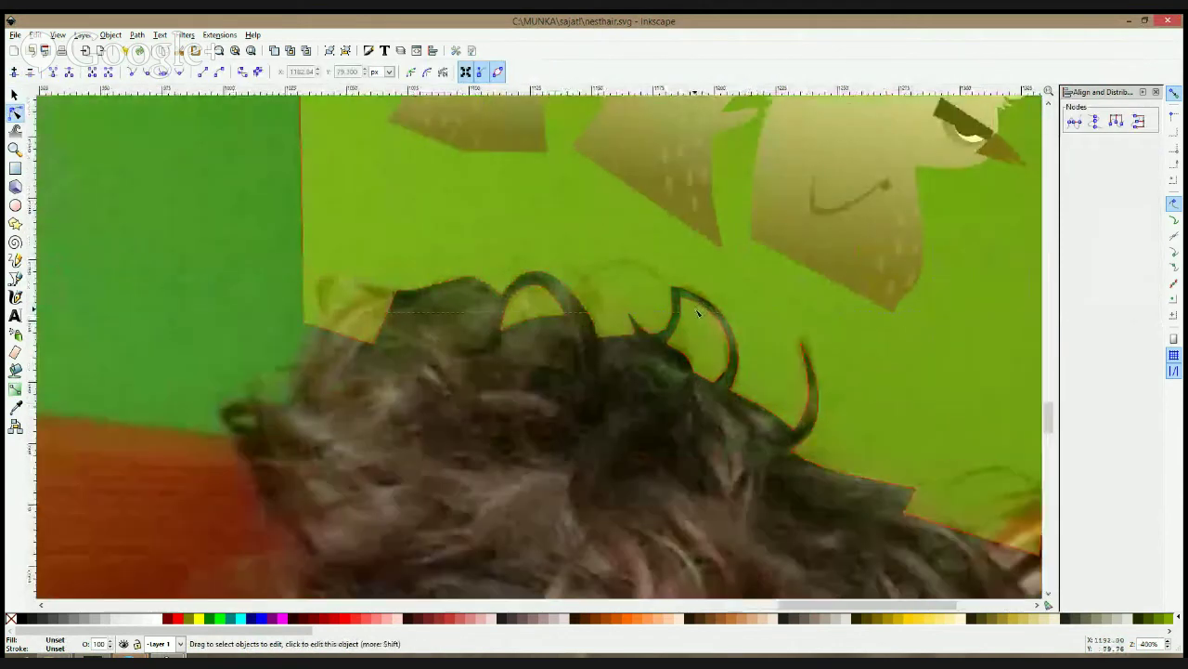
{"action": "scroll", "coordinate": [692, 320], "scroll_direction": "up", "scroll_amount": 1, "text": "ctrl"}
{"action": "left_click", "coordinate": [692, 334]}
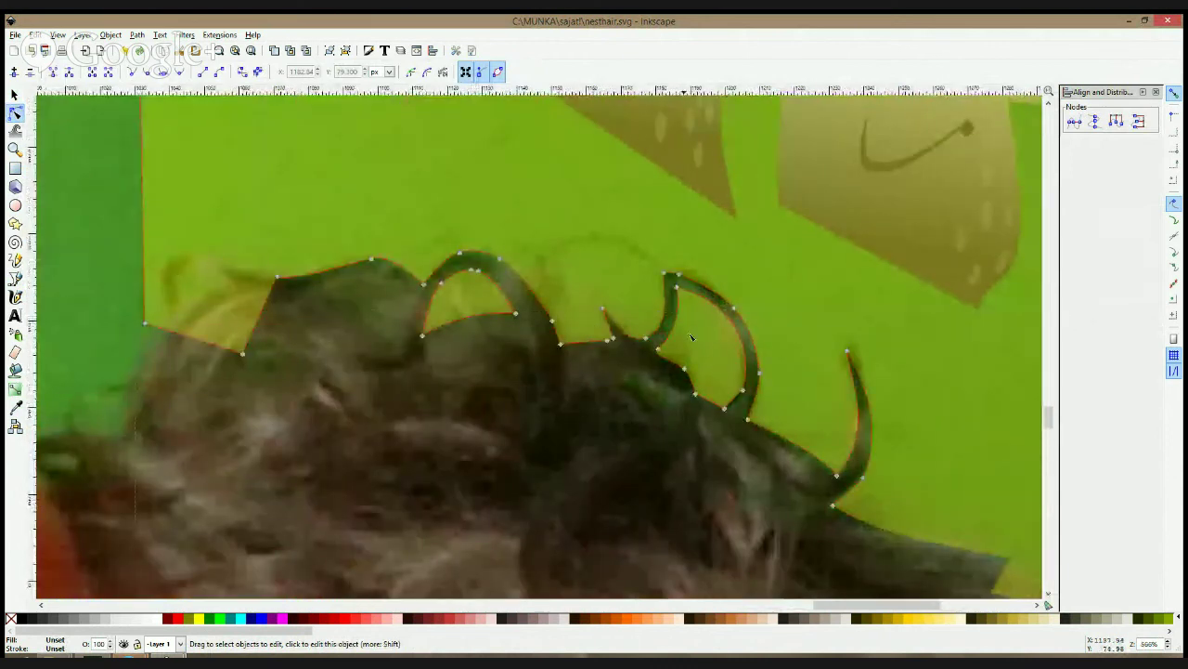
{"action": "left_click", "coordinate": [671, 278]}
{"action": "left_click_drag", "start_coordinate": [676, 289], "coordinate": [679, 284]}
{"action": "left_click_drag", "start_coordinate": [754, 362], "coordinate": [754, 351]}
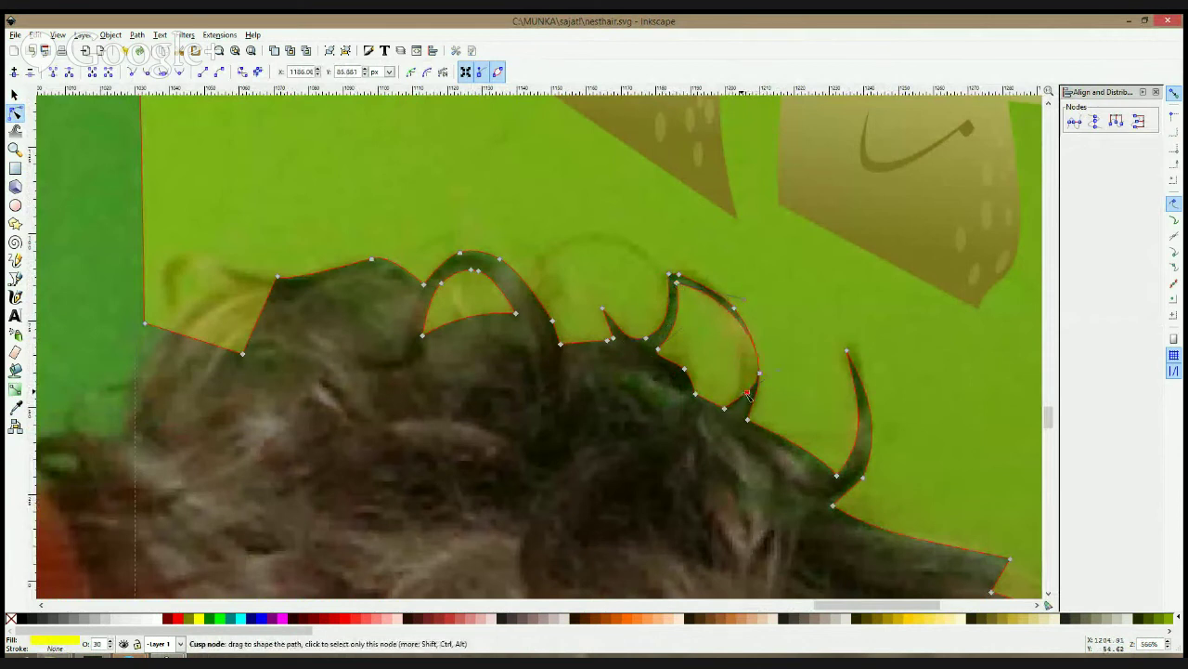
{"action": "left_click_drag", "start_coordinate": [747, 394], "coordinate": [730, 411]}
{"action": "left_click_drag", "start_coordinate": [863, 477], "coordinate": [843, 480]}
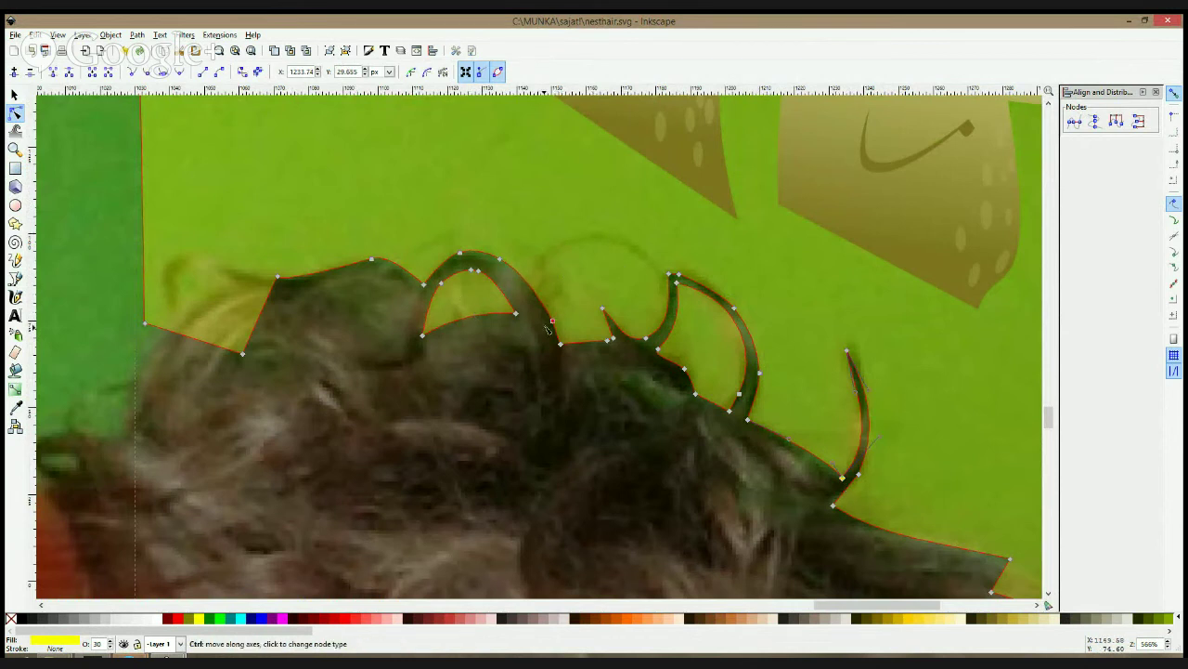
- Tighten the yellow clip path's upper edge around the left looped curl and the hair tuft beside it
{"action": "left_click_drag", "start_coordinate": [461, 254], "coordinate": [489, 264]}
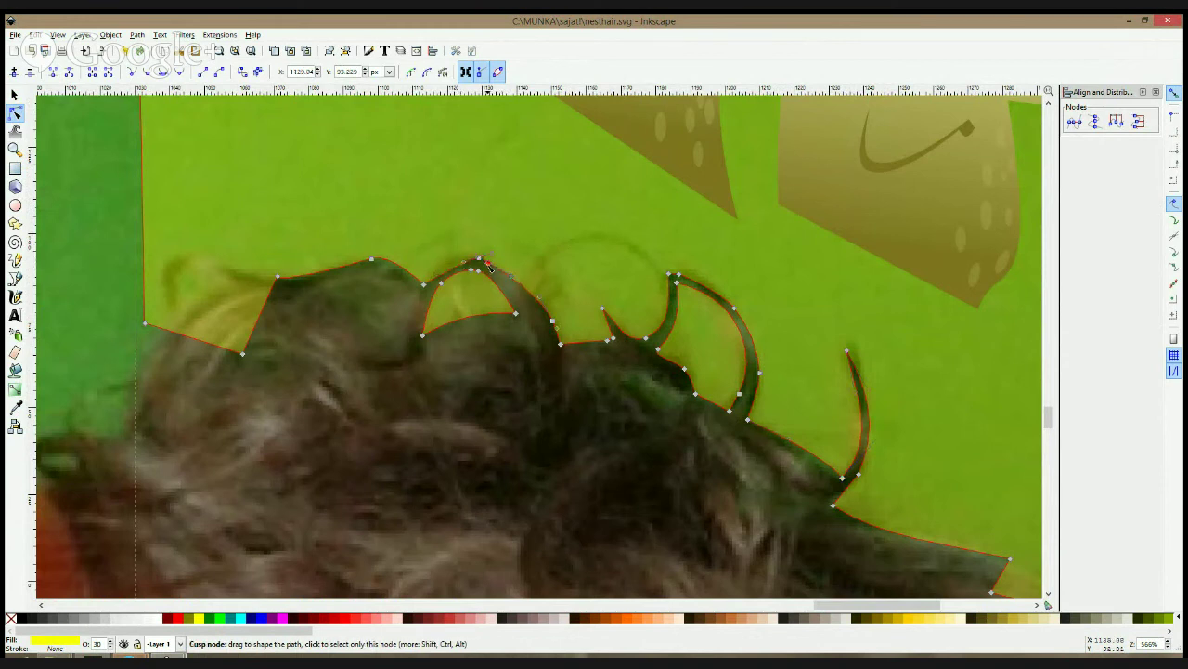
{"action": "key", "text": "ctrl+z"}
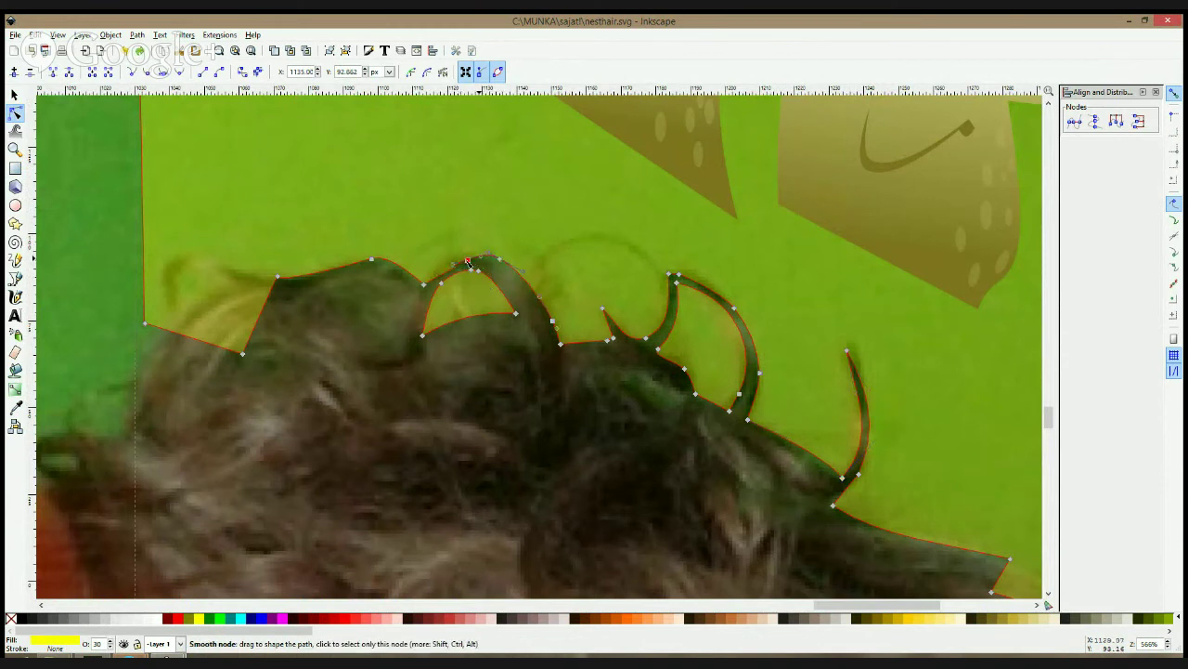
{"action": "left_click", "coordinate": [500, 261]}
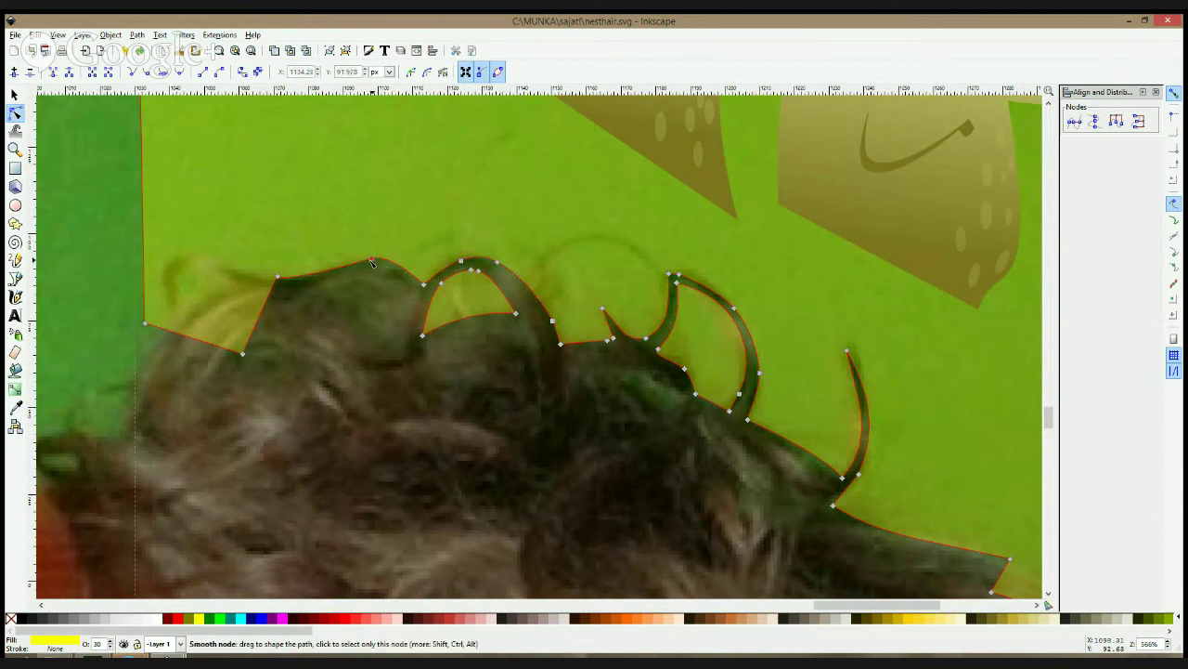
{"action": "left_click", "coordinate": [423, 287]}
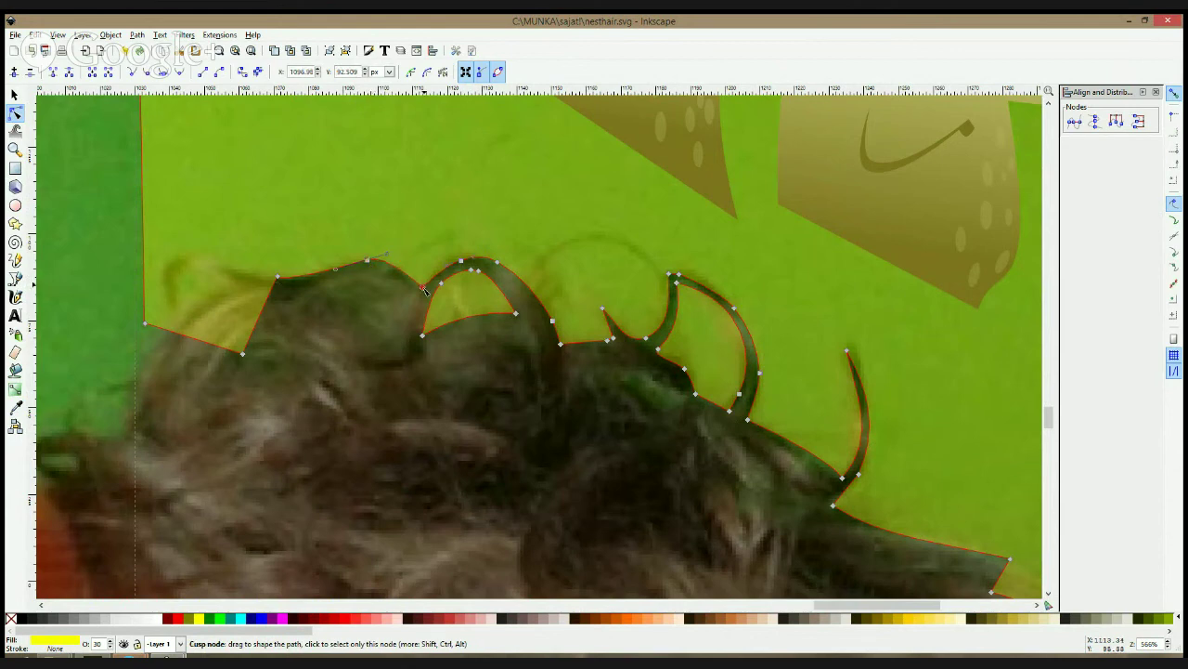
- Select the bird group and move it straight down 80 px onto the hair
{"action": "key", "text": "s"}
{"action": "key", "text": "minus"}
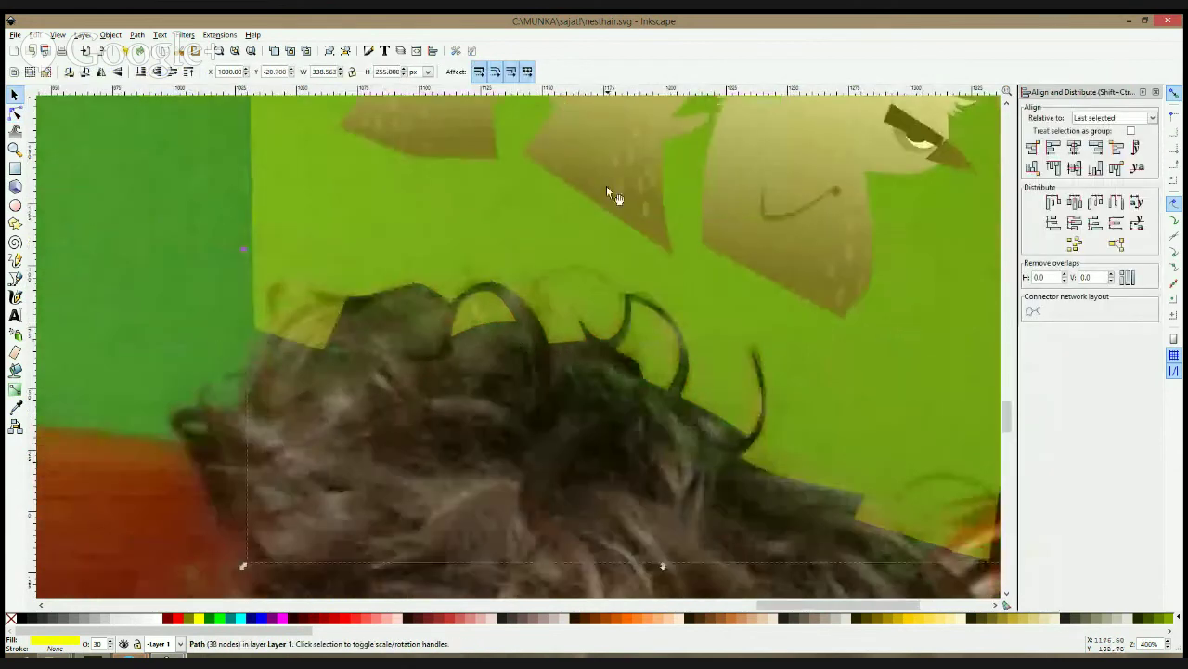
{"action": "key", "text": "n"}
{"action": "key", "text": "s"}
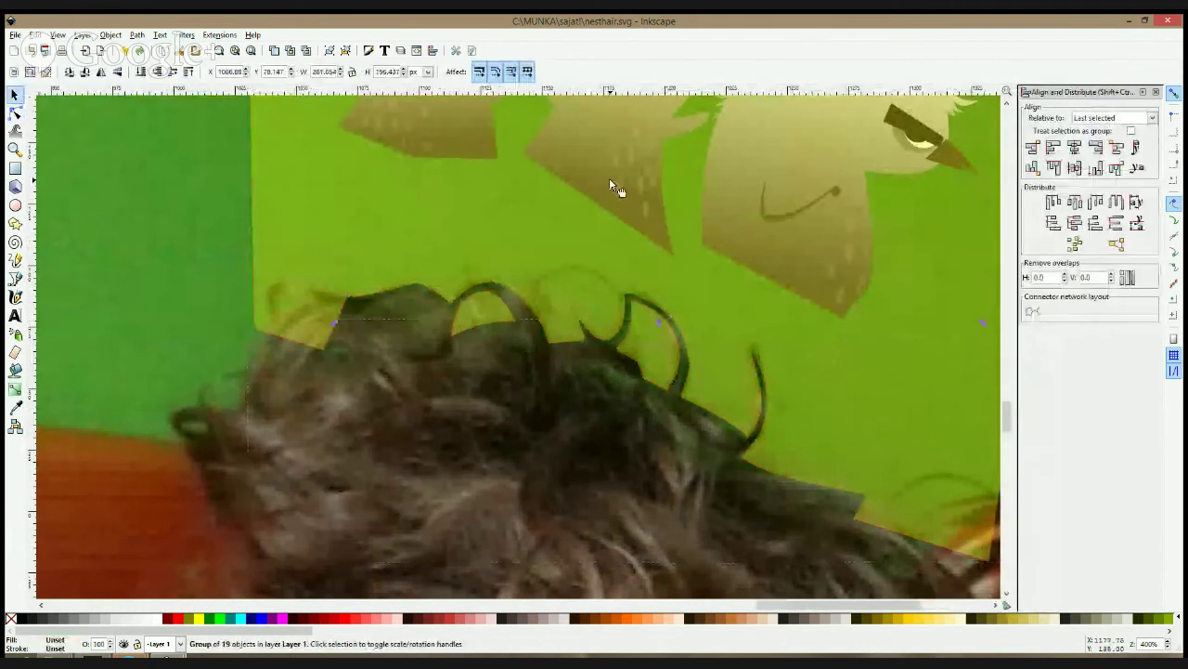
{"action": "key", "text": "Down"}
{"action": "key", "text": "Down"}
{"action": "key", "text": "Down"}
{"action": "key", "text": "Down"}
{"action": "key", "text": "Down"}
{"action": "key", "text": "Down"}
{"action": "key", "text": "Down"}
{"action": "key", "text": "Down"}
{"action": "key", "text": "Down"}
{"action": "key", "text": "Down"}
{"action": "key", "text": "Down"}
{"action": "key", "text": "Down"}
{"action": "key", "text": "Down"}
{"action": "key", "text": "Down"}
{"action": "key", "text": "Down"}
{"action": "key", "text": "Down"}
{"action": "key", "text": "Down"}
{"action": "key", "text": "Down"}
{"action": "key", "text": "Down"}
{"action": "key", "text": "Down"}
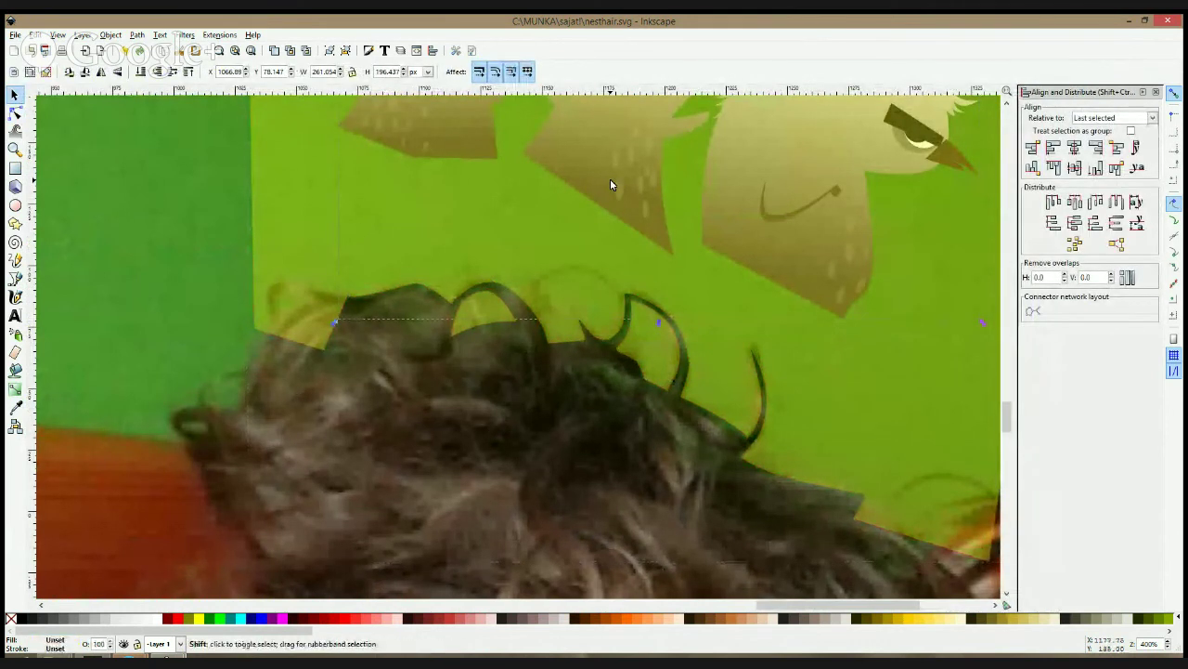
{"action": "key", "text": "Down"}
{"action": "key", "text": "Down"}
{"action": "key", "text": "Down"}
{"action": "key", "text": "Down"}
{"action": "key", "text": "Down"}
{"action": "key", "text": "Down"}
{"action": "key", "text": "Down"}
{"action": "key", "text": "Down"}
{"action": "key", "text": "Down"}
{"action": "key", "text": "Down"}
{"action": "key", "text": "Down"}
{"action": "key", "text": "Down"}
{"action": "key", "text": "Down"}
{"action": "key", "text": "Down"}
{"action": "key", "text": "Down"}
{"action": "key", "text": "Down"}
{"action": "key", "text": "Down"}
{"action": "key", "text": "Down"}
{"action": "key", "text": "Down"}
{"action": "key", "text": "Down"}
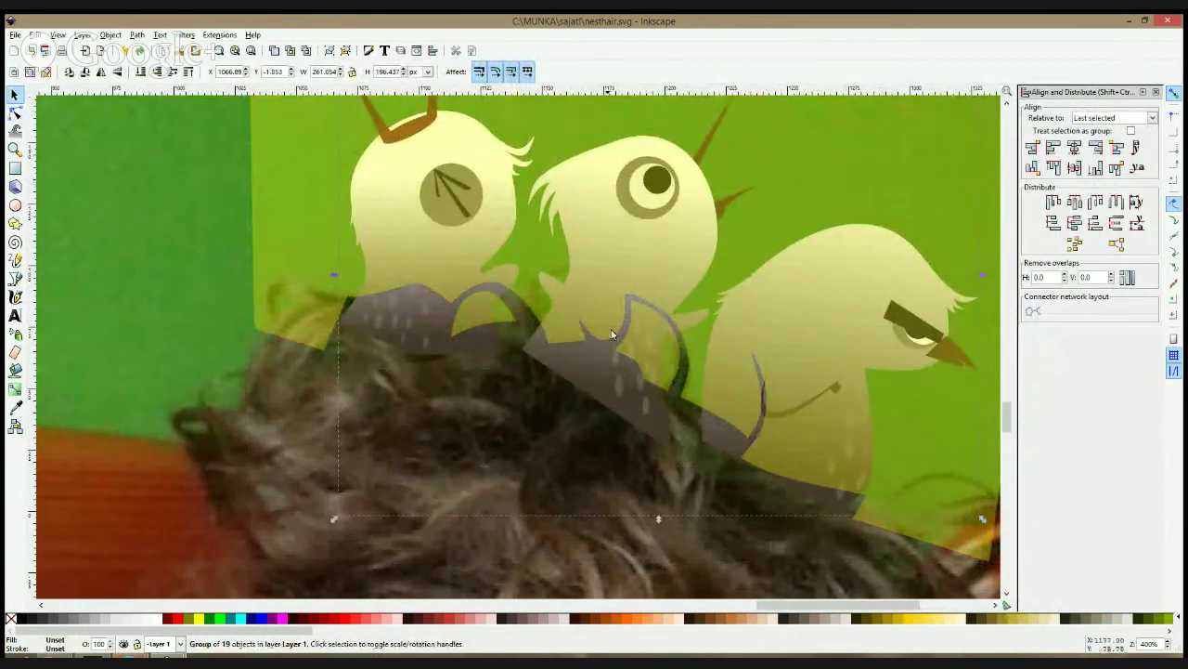
- Clip the bird group with the yellow path and check the result on the whole photo and around the right bird
{"action": "left_click", "coordinate": [606, 286], "text": "shift"}
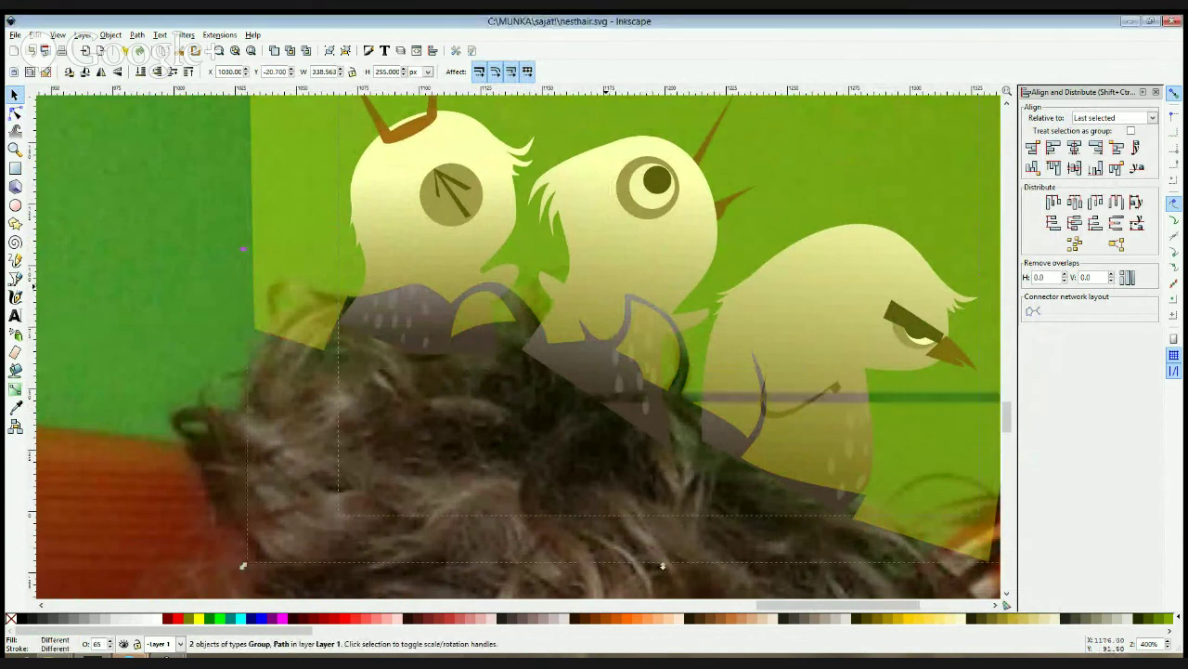
{"action": "left_click", "coordinate": [647, 455]}
{"action": "scroll", "coordinate": [646, 455], "scroll_direction": "down", "scroll_amount": 3}
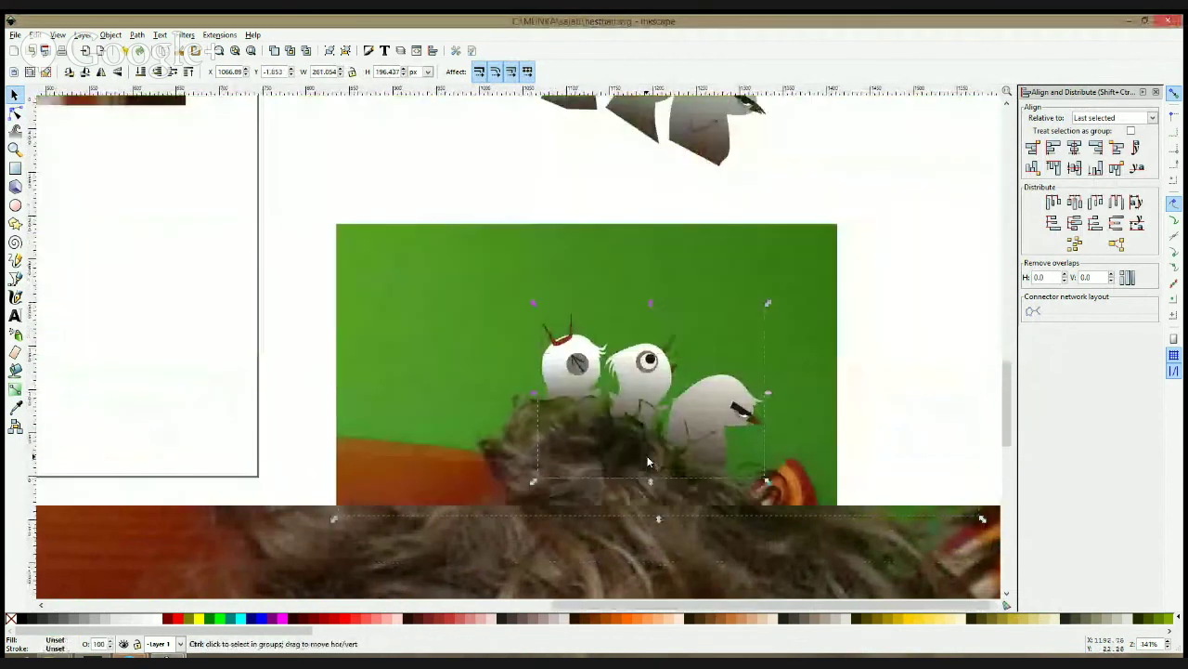
{"action": "scroll", "coordinate": [648, 461], "scroll_direction": "down", "scroll_amount": 2}
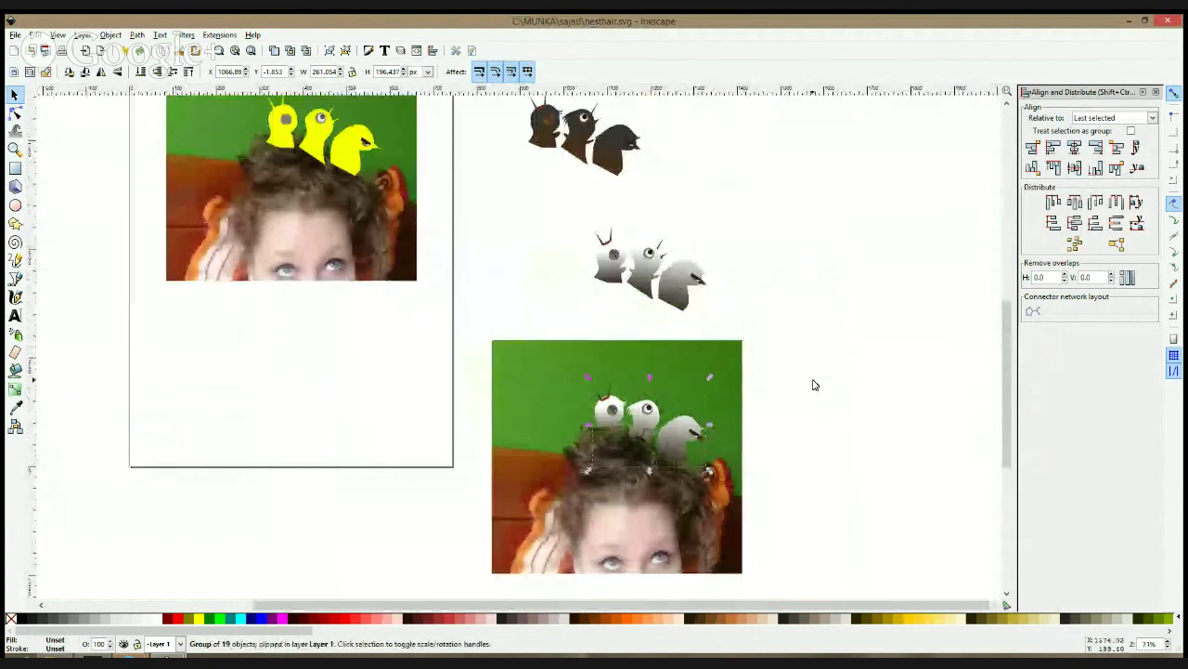
{"action": "scroll", "coordinate": [814, 384], "scroll_direction": "up", "scroll_amount": 2}
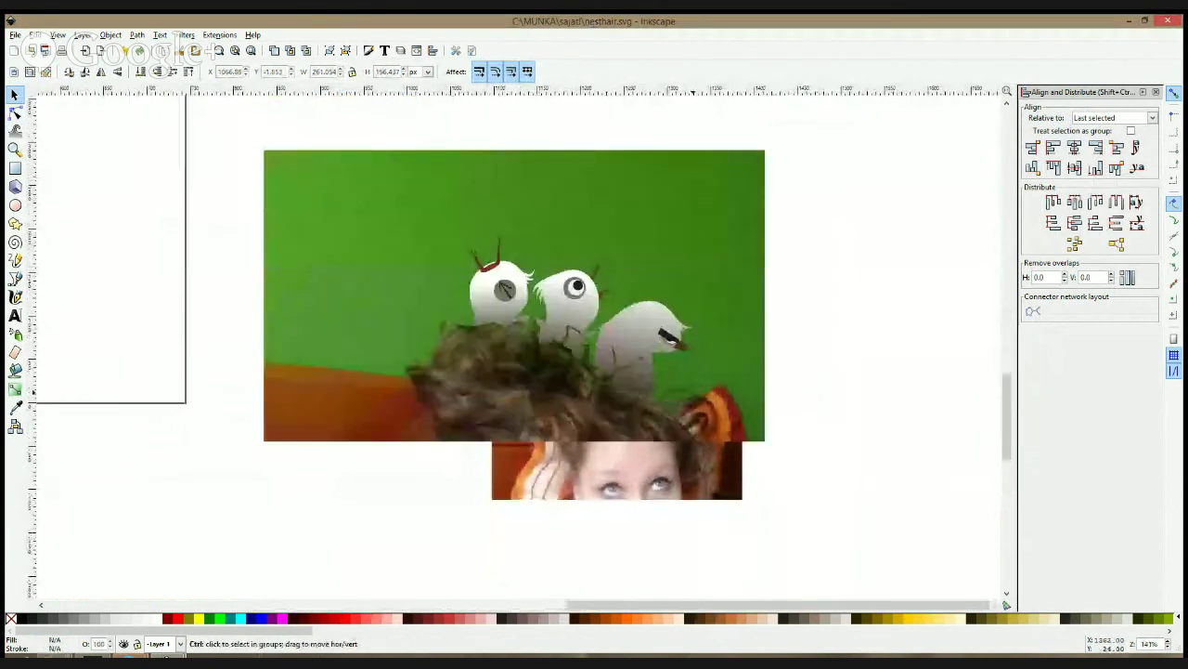
{"action": "scroll", "coordinate": [626, 393], "scroll_direction": "up", "scroll_amount": 3}
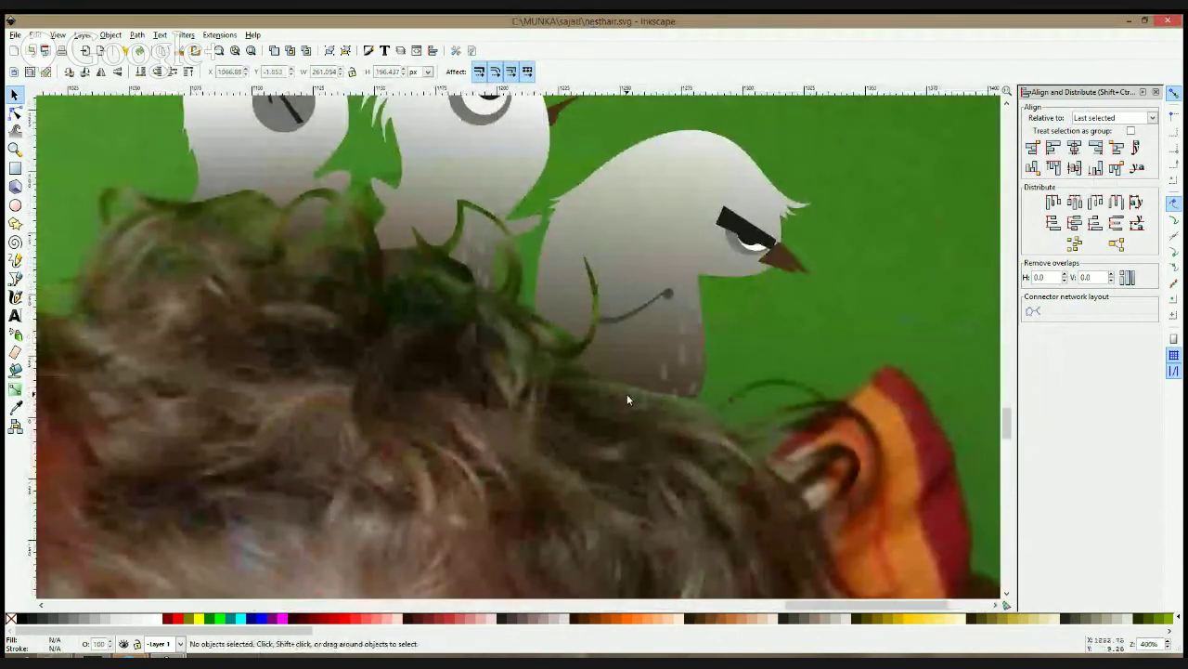
- Release the clip from the bird group to make the yellow path editable again
{"action": "left_click", "coordinate": [645, 332]}
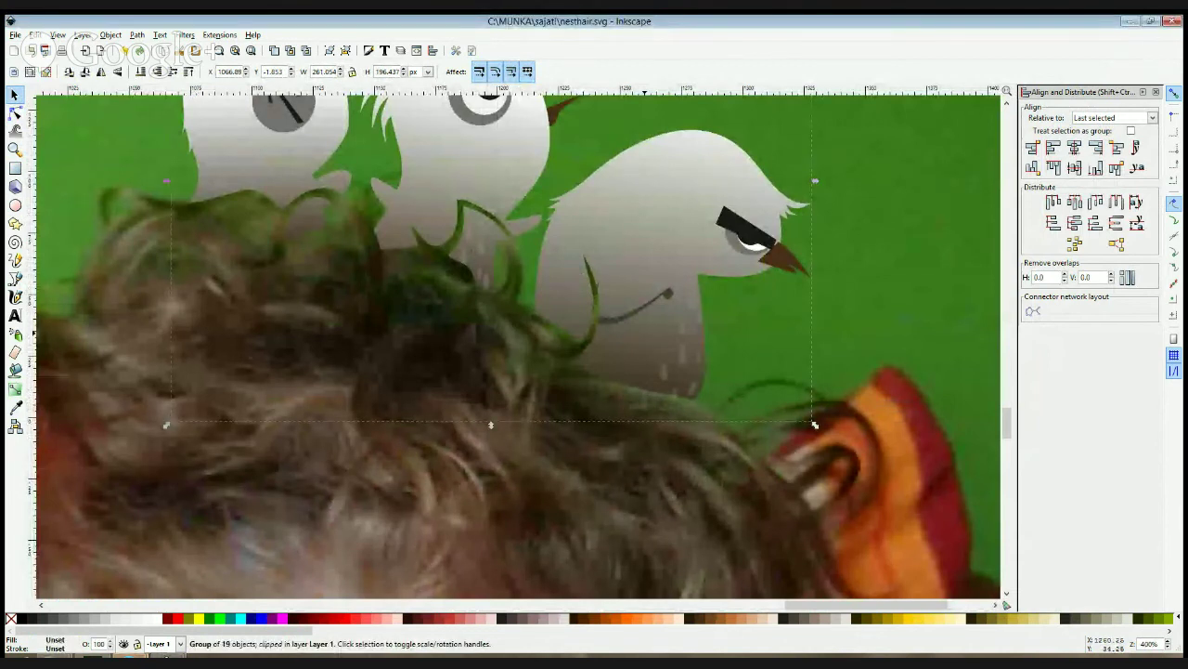
{"action": "left_click", "coordinate": [701, 542]}
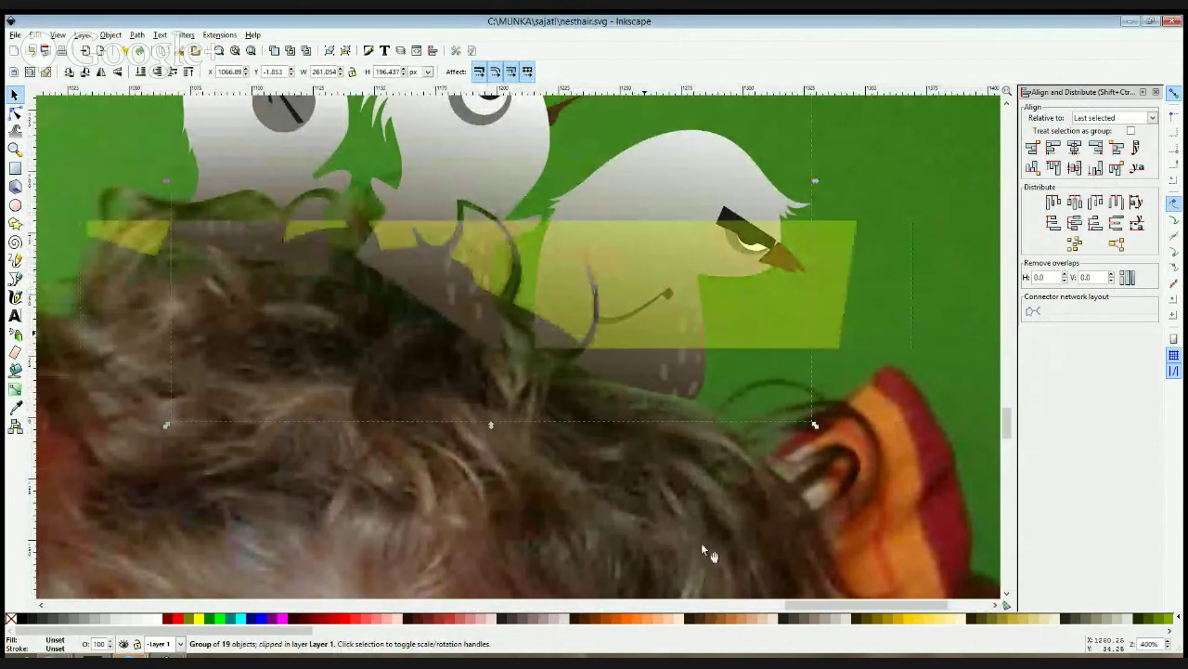
{"action": "left_click", "coordinate": [886, 362]}
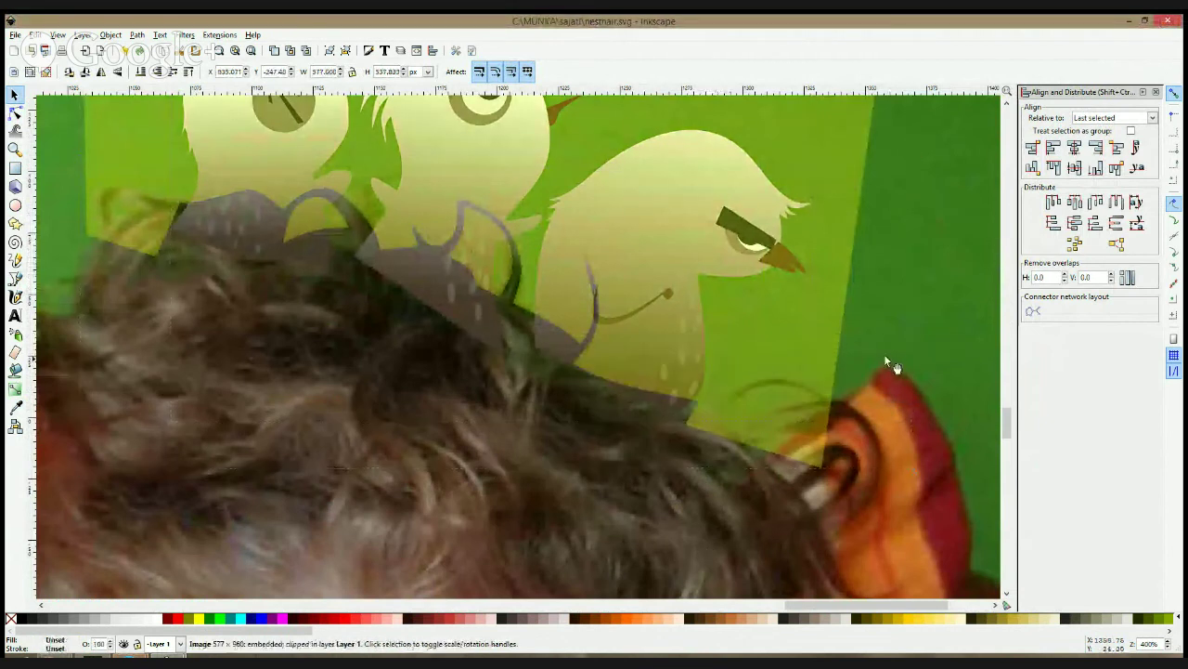
{"action": "left_click", "coordinate": [15, 112]}
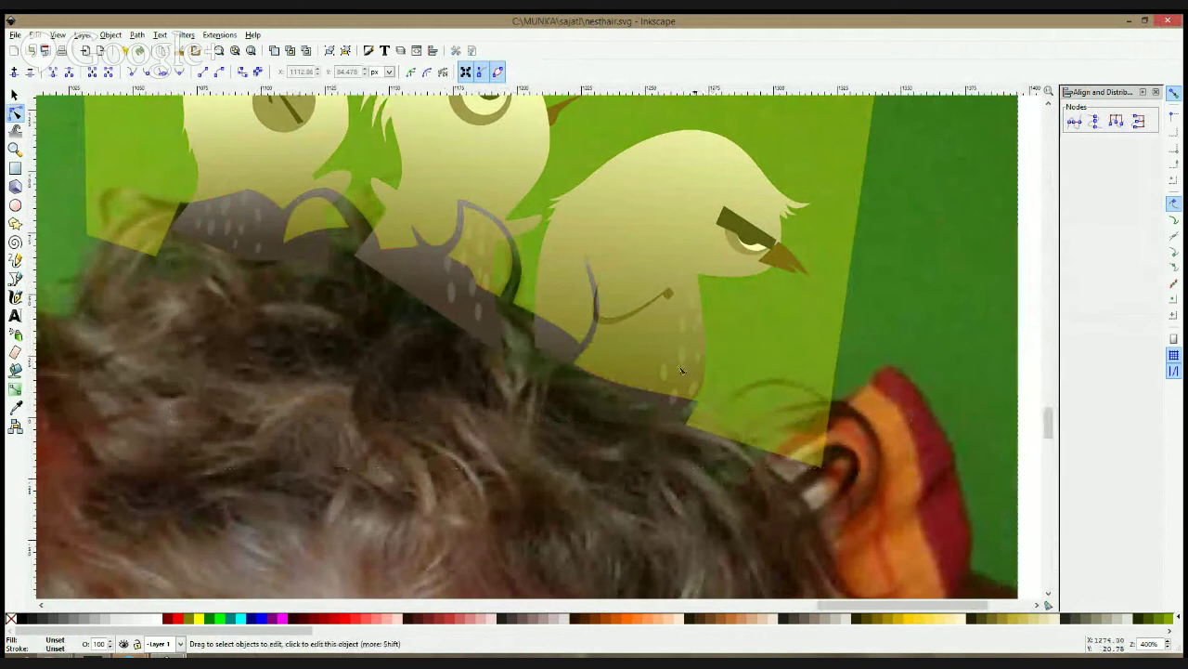
{"action": "left_click", "coordinate": [705, 401]}
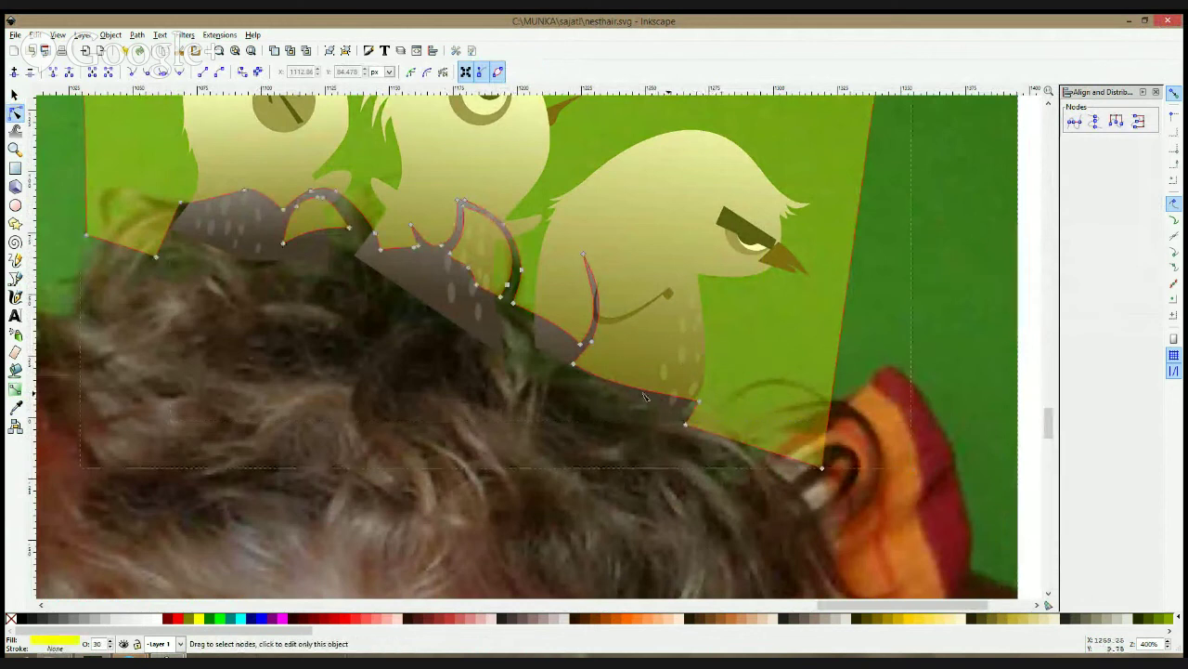
{"action": "key", "text": "F1"}
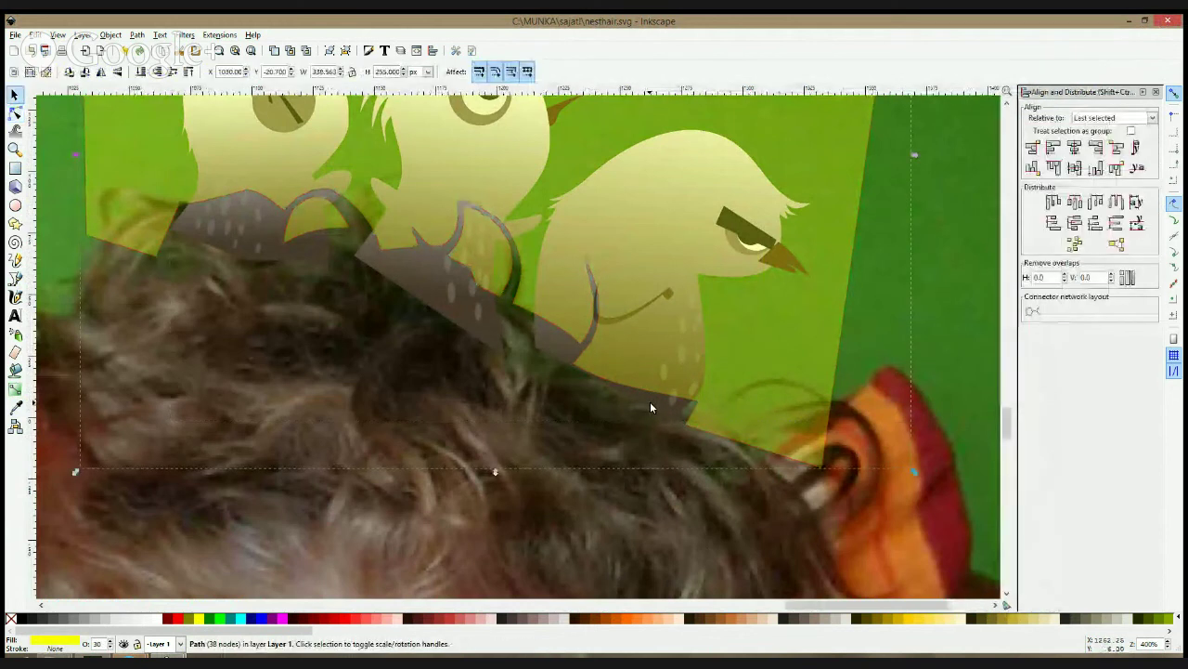
- Move the bird group straight up 60 px, away from the hairline under the right bird
{"action": "left_click", "coordinate": [655, 403]}
{"action": "key", "text": "shift+Up"}
{"action": "key", "text": "shift+Up"}
{"action": "key", "text": "shift+Up"}
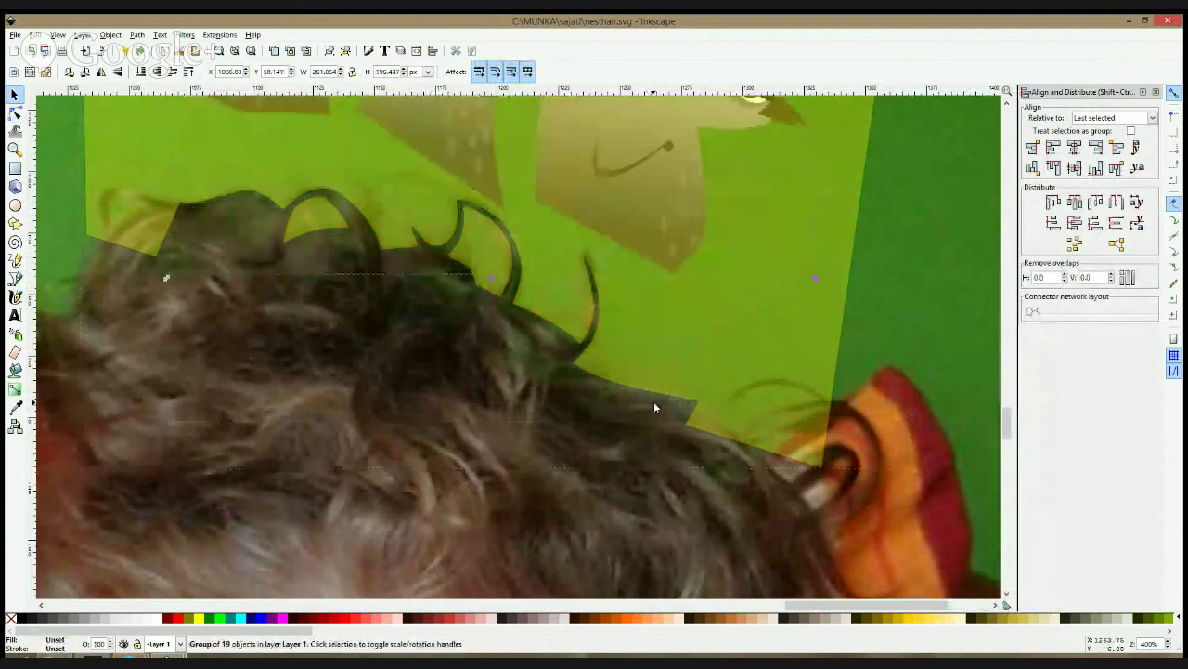
- Reshape the yellow path's edge below the rightmost curl to follow the hairline, removing the notch and its surplus node
{"action": "left_click", "coordinate": [15, 112]}
{"action": "left_click", "coordinate": [611, 374]}
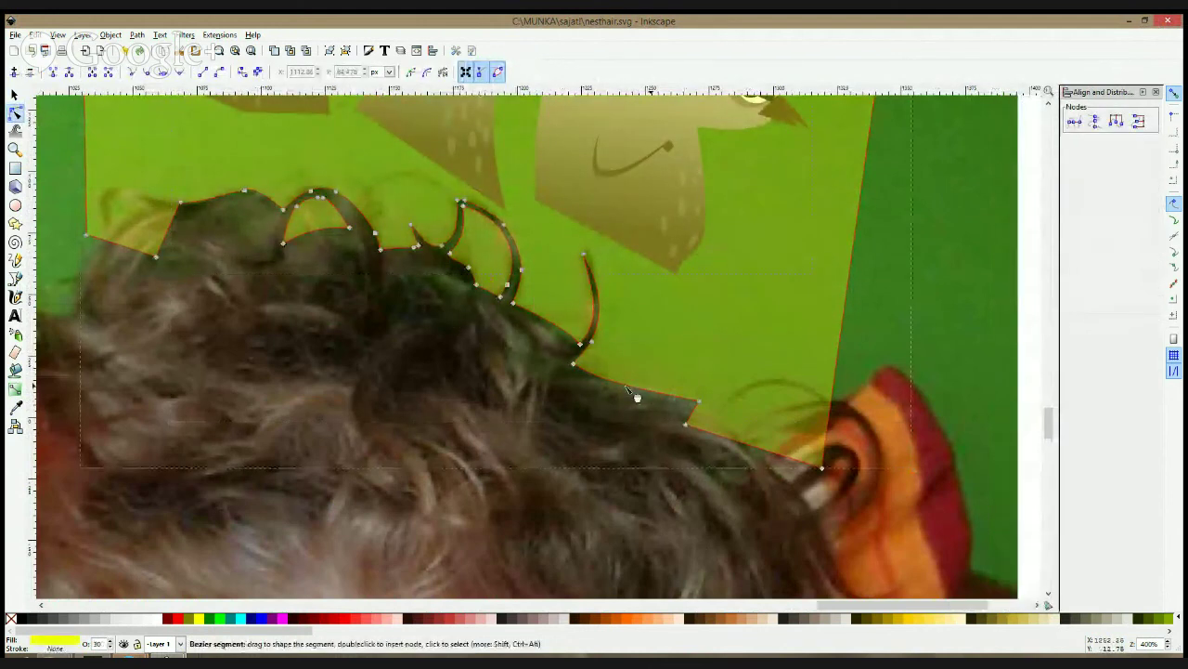
{"action": "mouse_move", "coordinate": [639, 389]}
{"action": "left_mouse_down"}
{"action": "mouse_move", "coordinate": [647, 359]}
{"action": "mouse_move", "coordinate": [645, 392]}
{"action": "left_mouse_up"}
{"action": "left_click", "coordinate": [624, 393]}
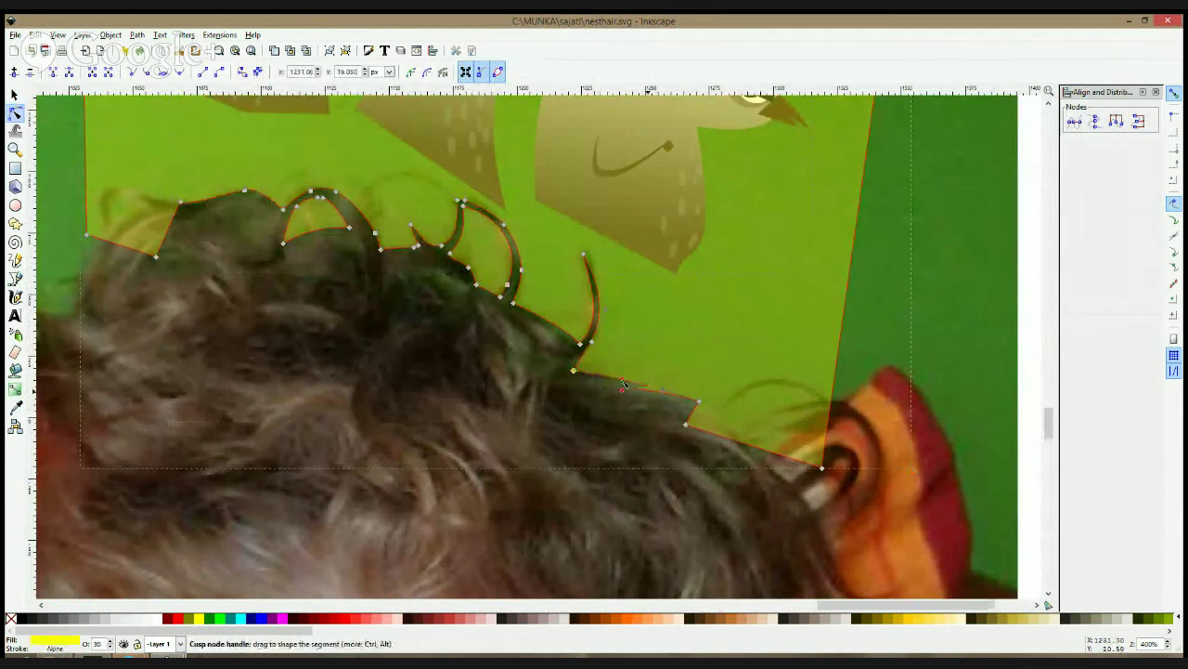
{"action": "left_click", "coordinate": [699, 403], "text": "ctrl"}
{"action": "left_click_drag", "start_coordinate": [699, 402], "coordinate": [734, 434]}
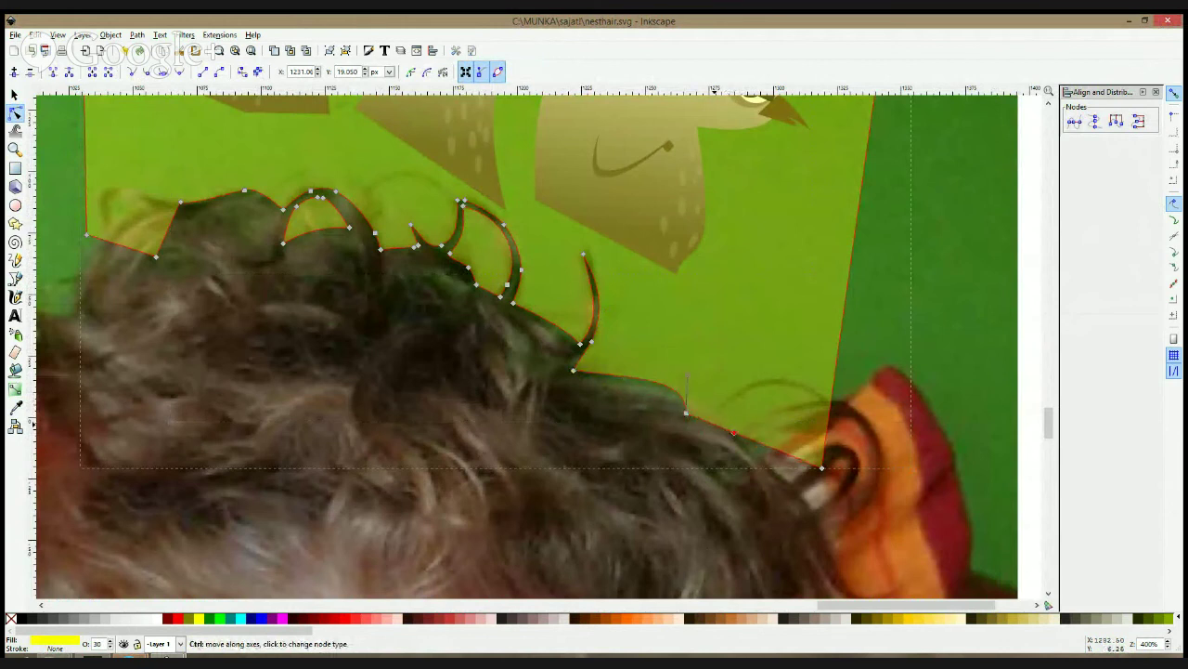
{"action": "left_click", "coordinate": [687, 414]}
{"action": "key", "text": "Delete"}
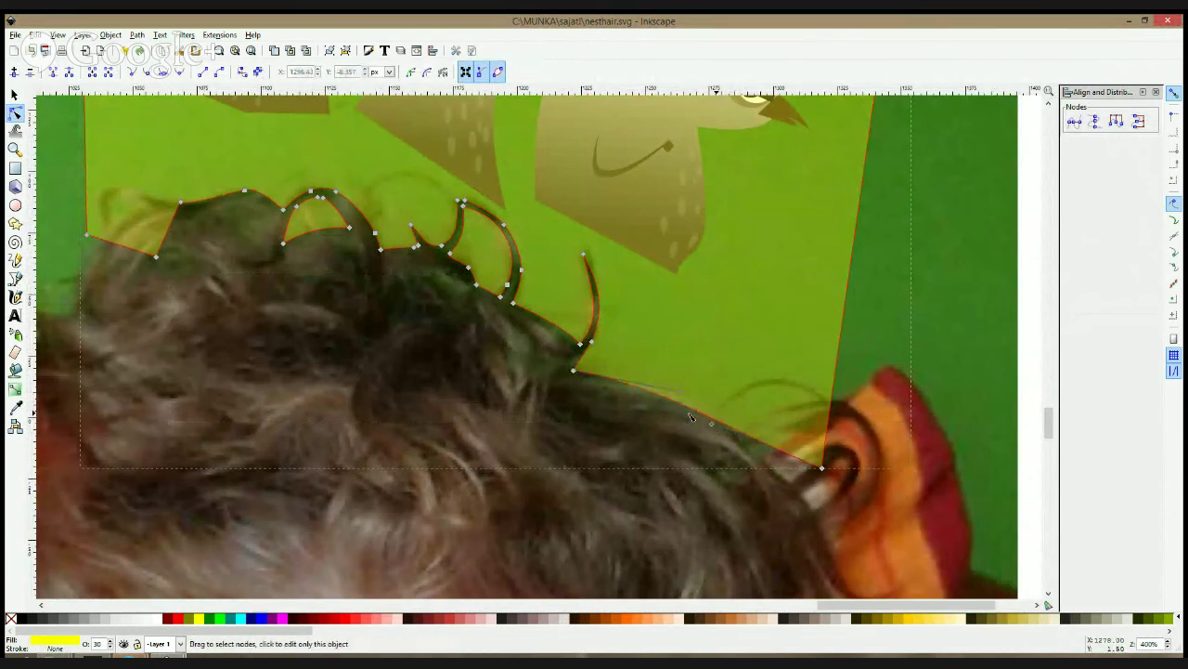
- Add a node to the yellow path's lower edge near the ear and curve the edge along the hairline
{"action": "double_click", "coordinate": [723, 424]}
{"action": "mouse_move", "coordinate": [722, 424]}
{"action": "left_mouse_down"}
{"action": "mouse_move", "coordinate": [685, 412]}
{"action": "mouse_move", "coordinate": [750, 444]}
{"action": "mouse_move", "coordinate": [708, 411]}
{"action": "left_mouse_up"}
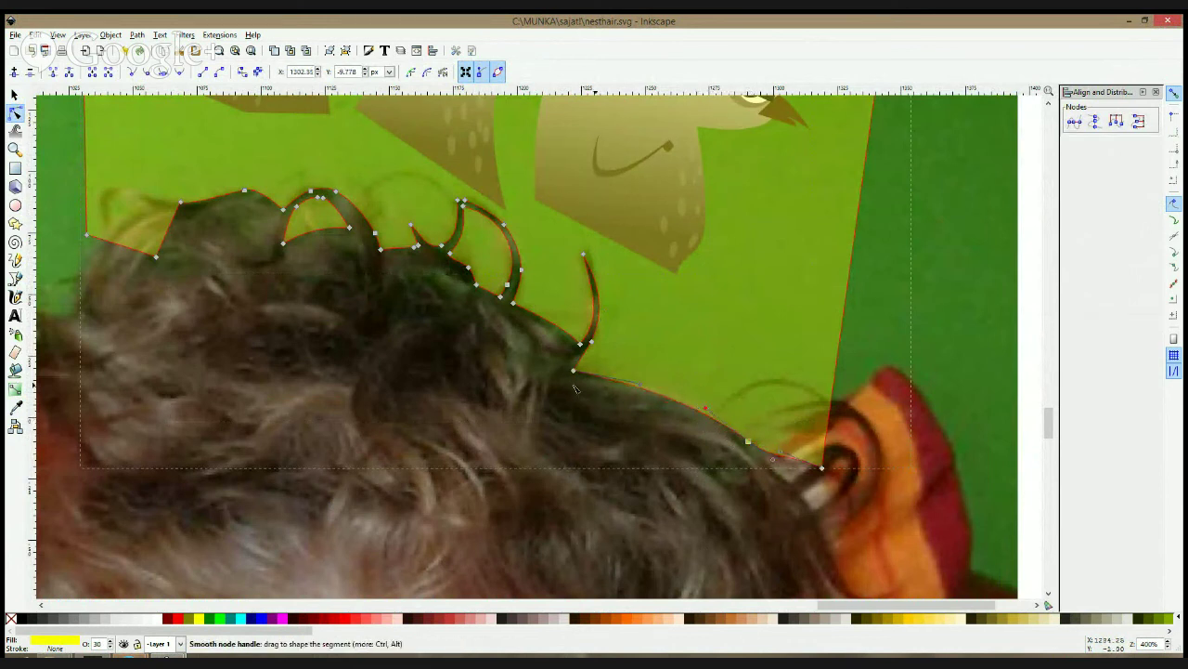
{"action": "key", "text": "s"}
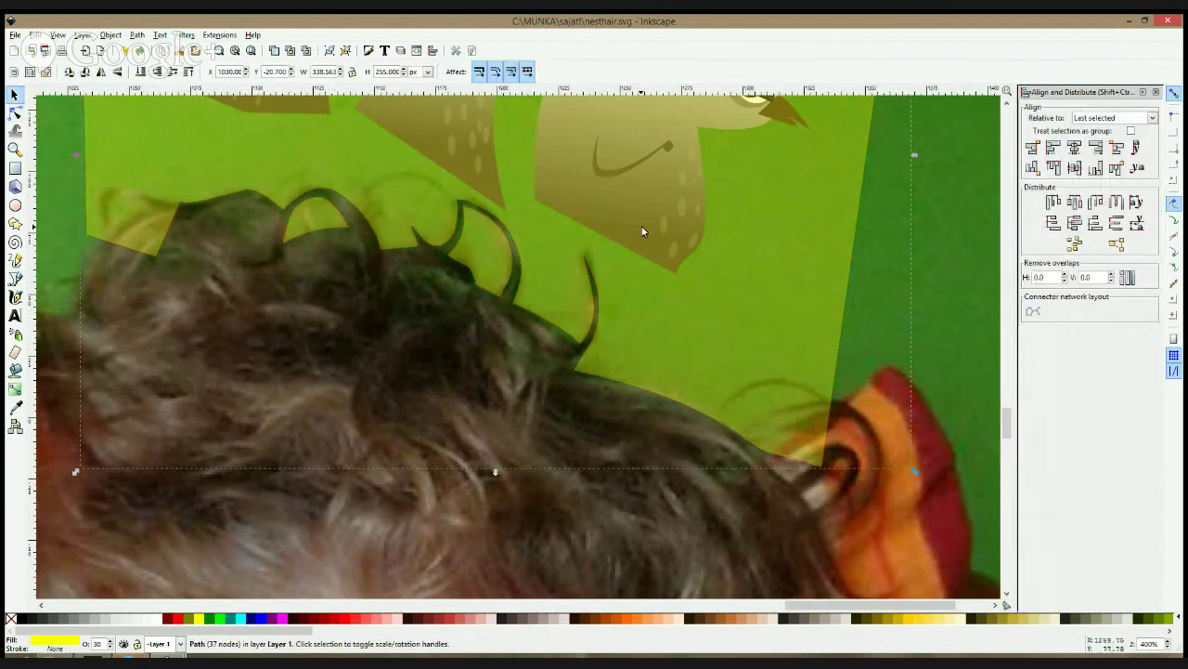
- Select the bird group beneath the yellow path and move it straight down 66 px onto the hair
{"action": "left_click", "coordinate": [643, 231], "text": "alt"}
{"action": "key", "text": "shift+Down"}
{"action": "key", "text": "shift+Down"}
{"action": "key", "text": "shift+Down"}
{"action": "key", "text": "shift+Down"}
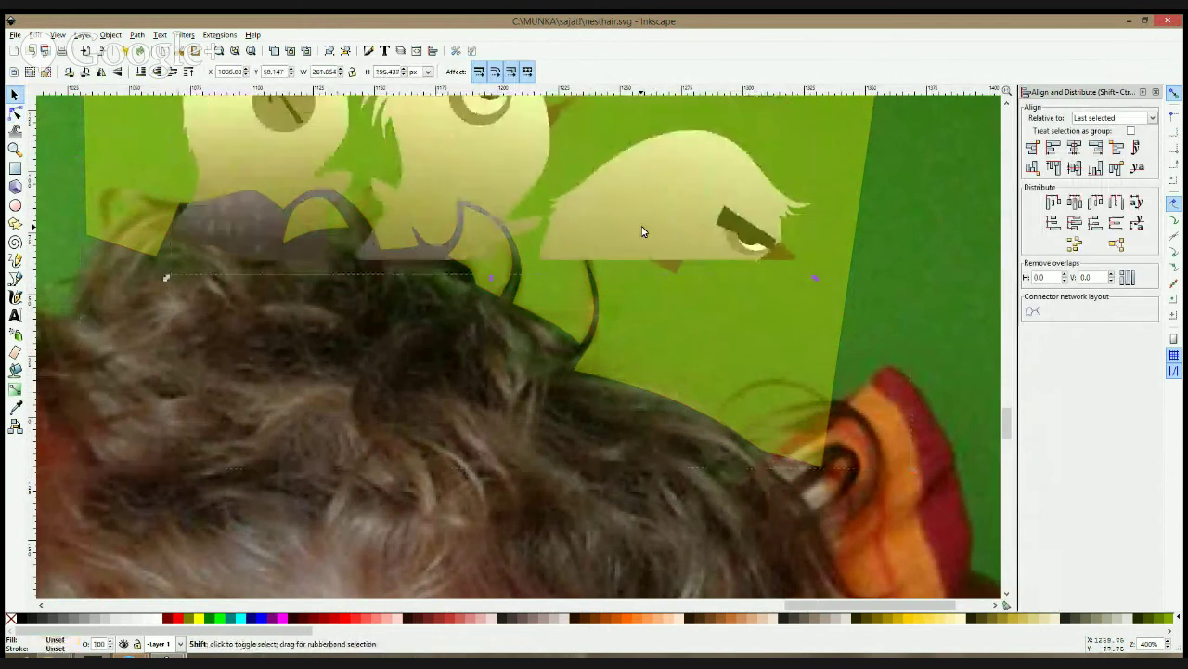
{"action": "key", "text": "shift+Up"}
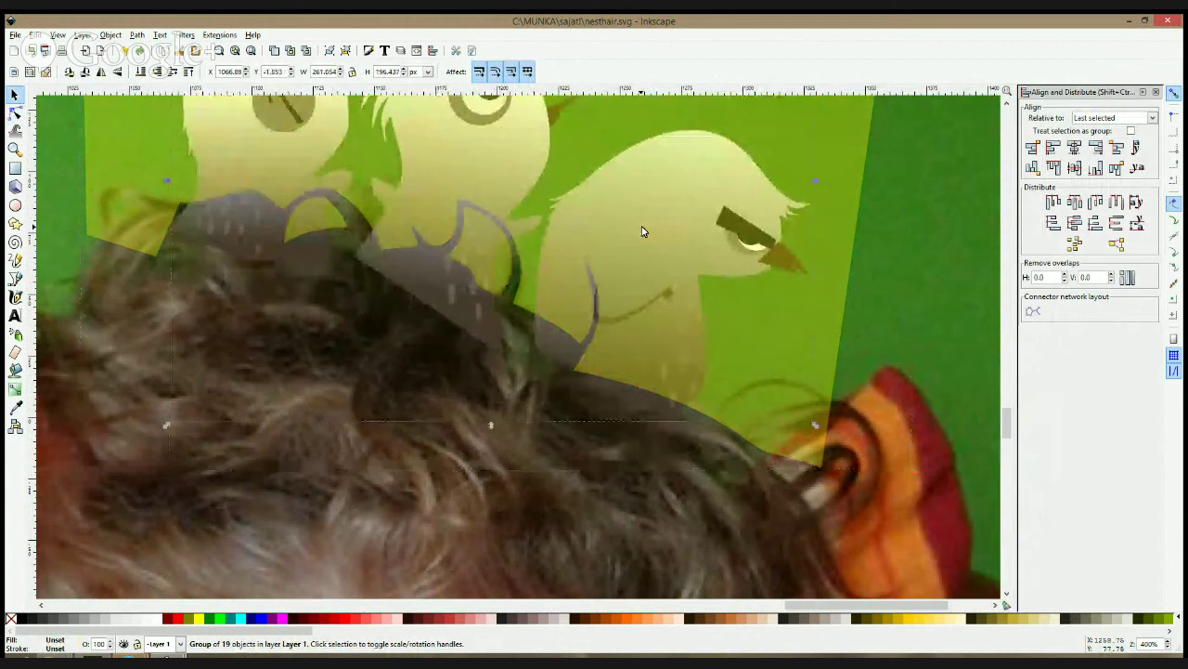
{"action": "key", "text": "Down"}
{"action": "key", "text": "Down"}
{"action": "key", "text": "Down"}
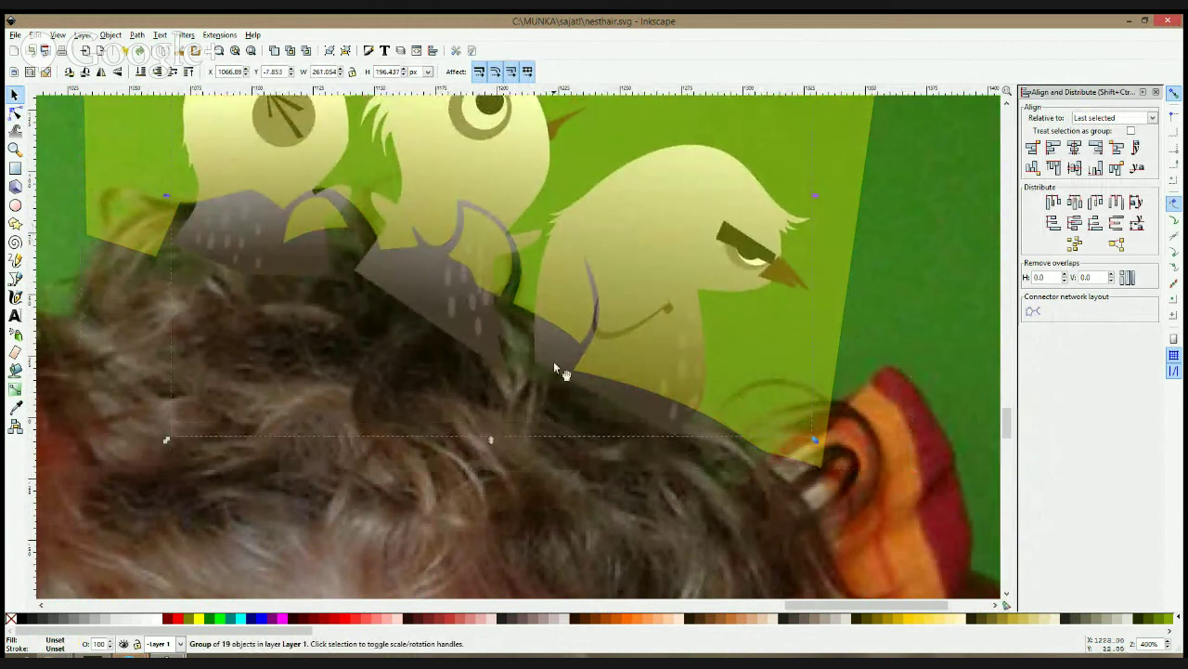
- Try clipping the bird group with the yellow path, check the result on the photo, and undo the clip
{"action": "key", "text": "Escape"}
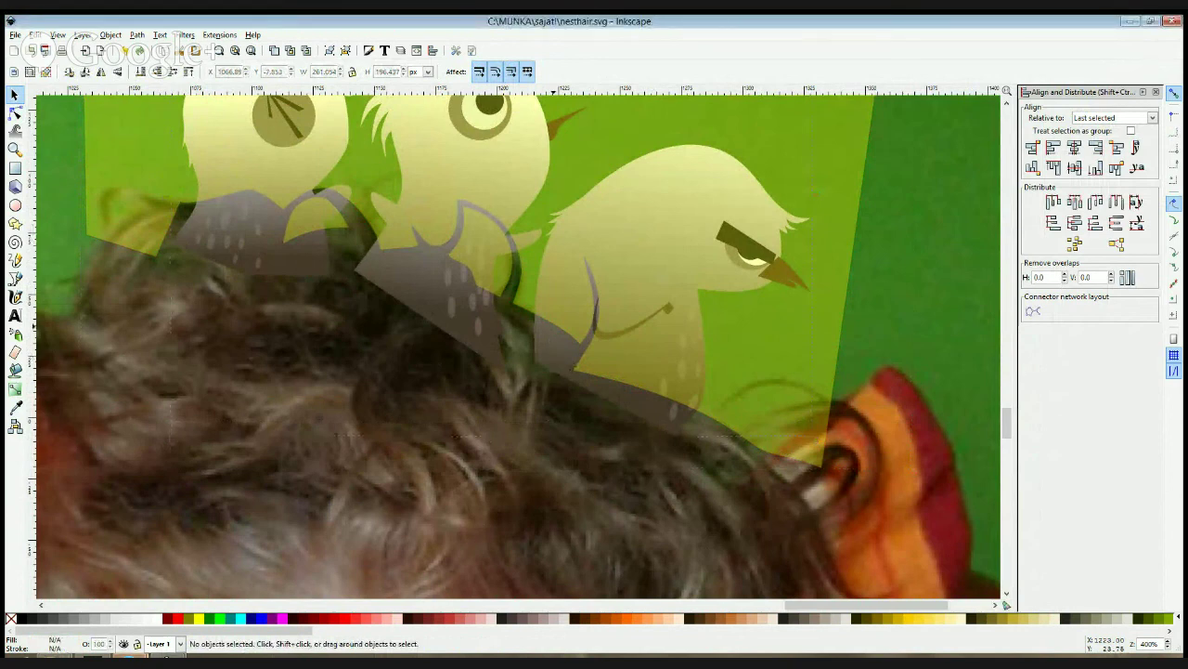
{"action": "left_click", "coordinate": [565, 313]}
{"action": "left_click", "coordinate": [548, 337], "text": "shift"}
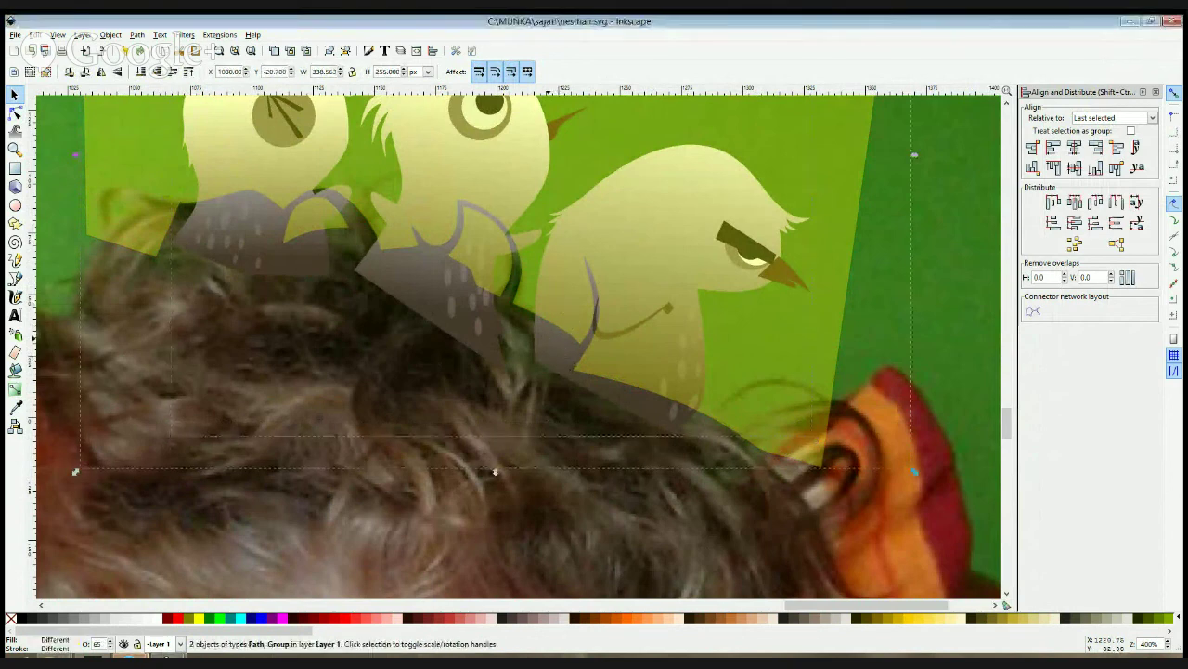
{"action": "left_click", "coordinate": [590, 536]}
{"action": "scroll", "coordinate": [646, 430], "scroll_direction": "down", "scroll_amount": 2}
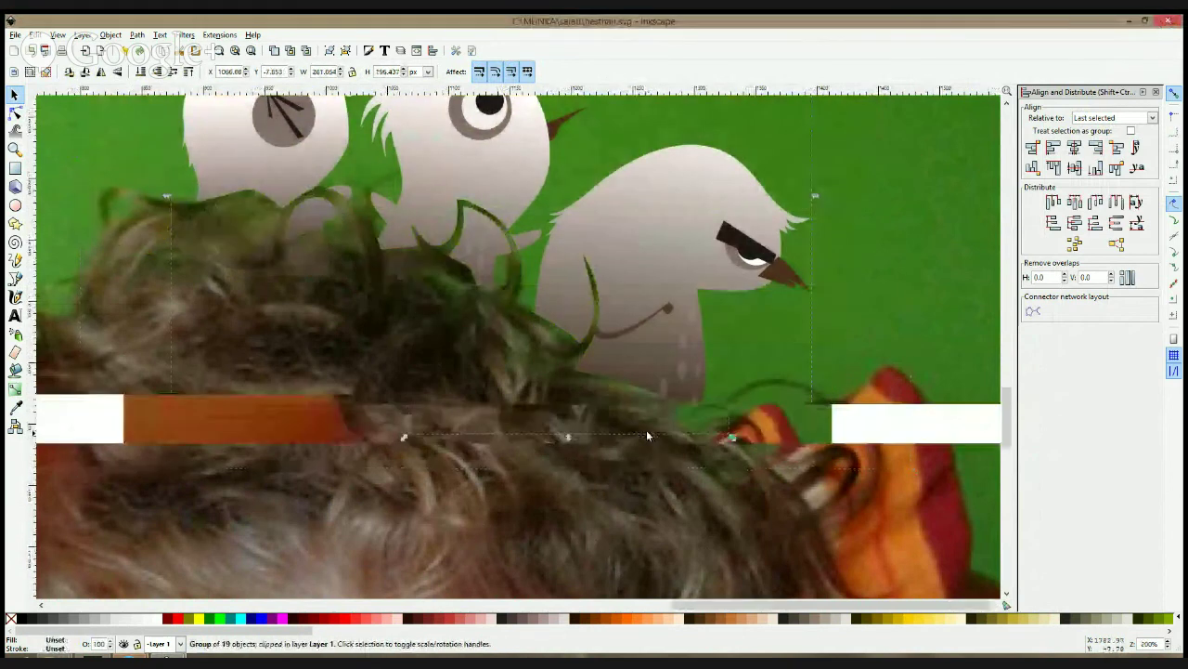
{"action": "scroll", "coordinate": [646, 430], "scroll_direction": "down", "scroll_amount": 1}
{"action": "left_click", "coordinate": [831, 377]}
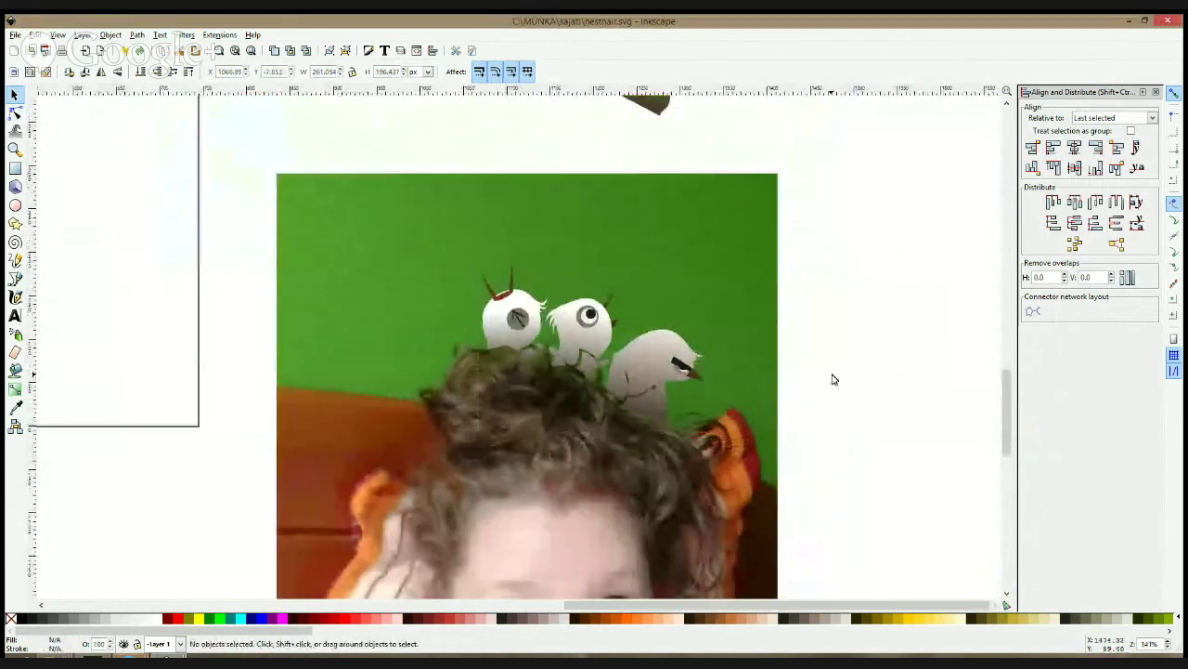
{"action": "key", "text": "ctrl+z"}
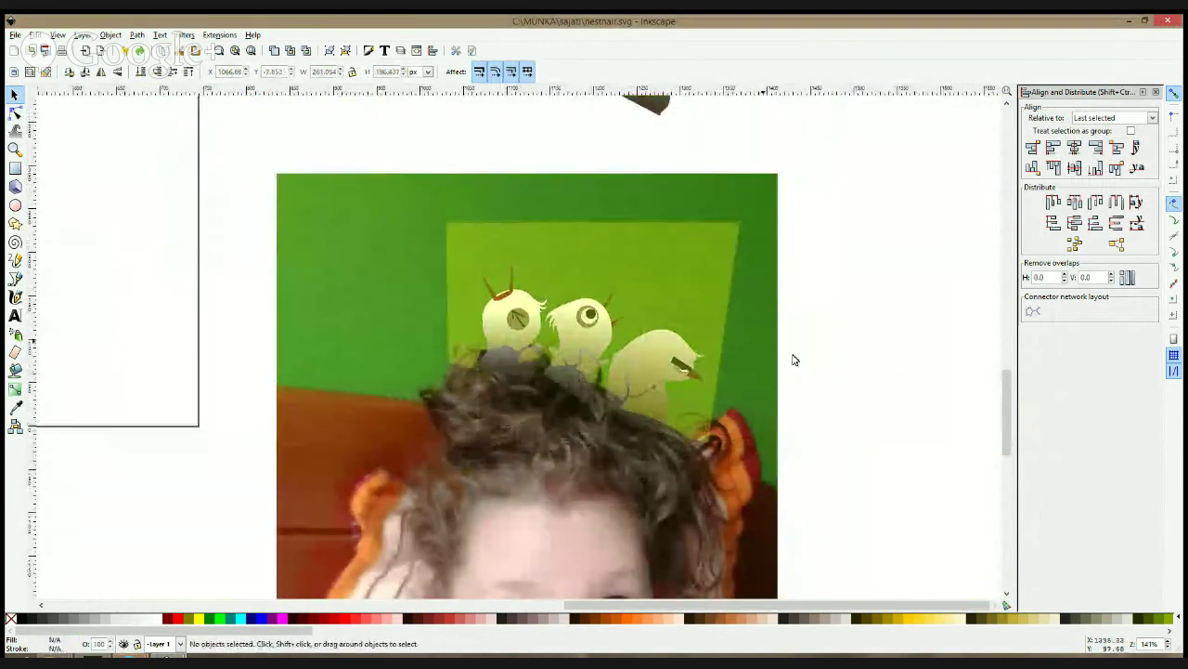
- Move the bird group straight up 14 px so the birds sit slightly higher above the hair
{"action": "left_click", "coordinate": [496, 361]}
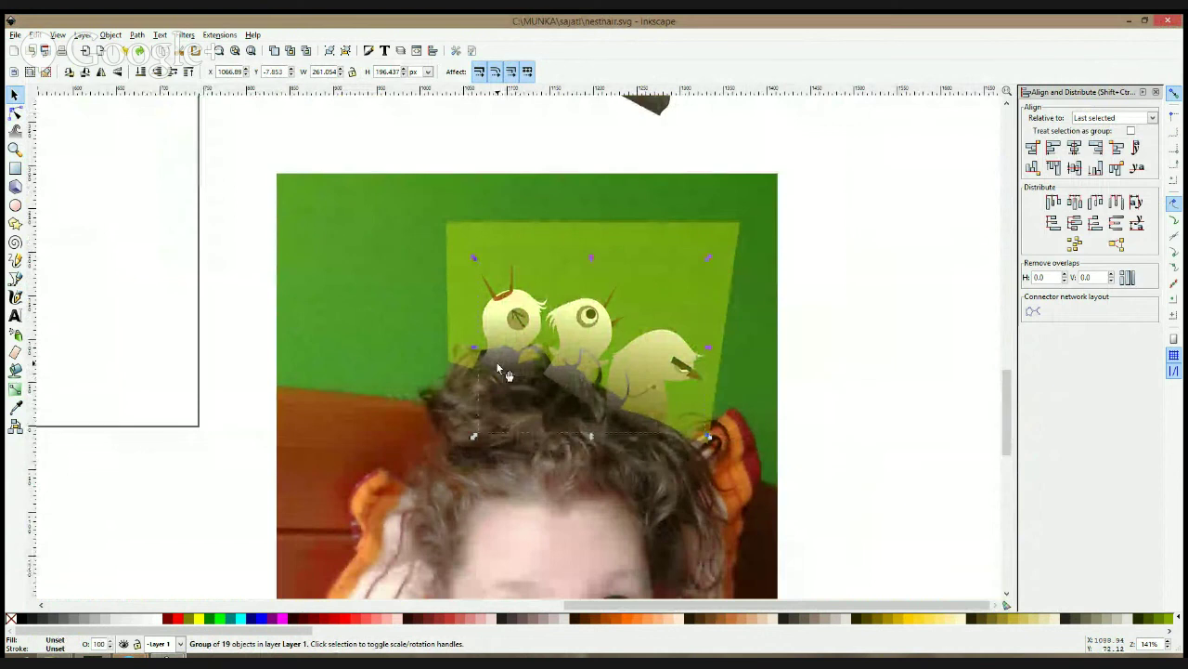
{"action": "key", "text": "Up"}
{"action": "key", "text": "Up"}
{"action": "key", "text": "Up"}
{"action": "key", "text": "Up"}
{"action": "key", "text": "Up"}
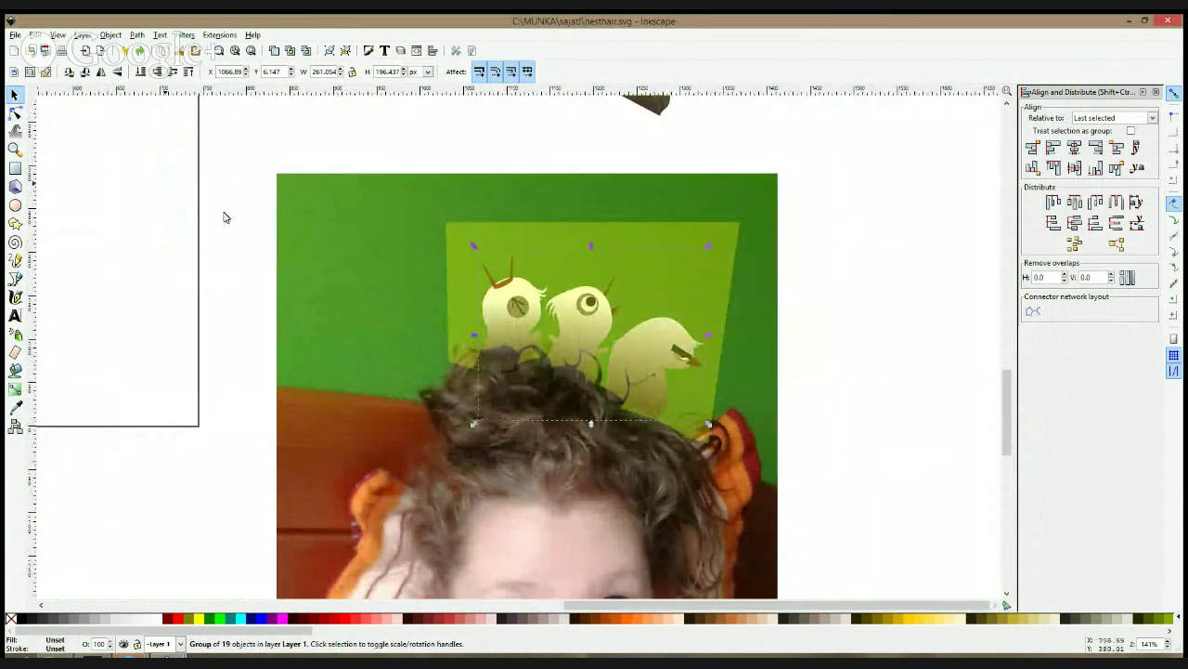
- Move the yellow path straight up 60 px, clear of the right bird's base
{"action": "left_click", "coordinate": [15, 111]}
{"action": "scroll", "coordinate": [663, 413], "scroll_direction": "up", "scroll_amount": 1, "text": "ctrl"}
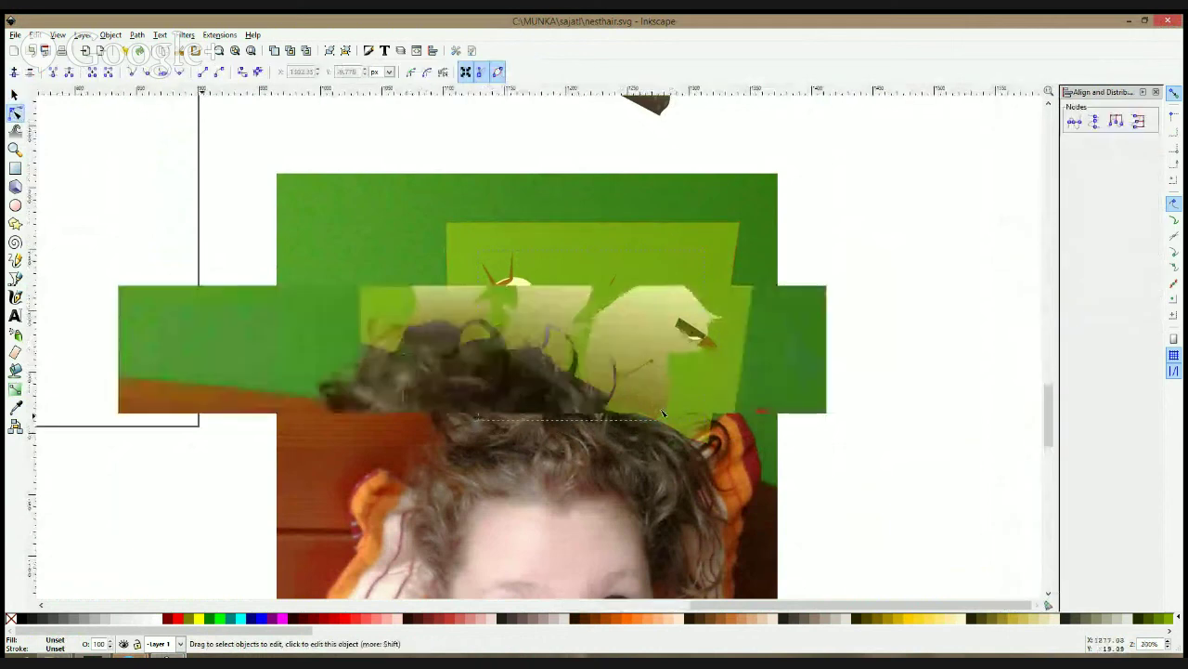
{"action": "key", "text": "s"}
{"action": "left_click", "coordinate": [683, 248]}
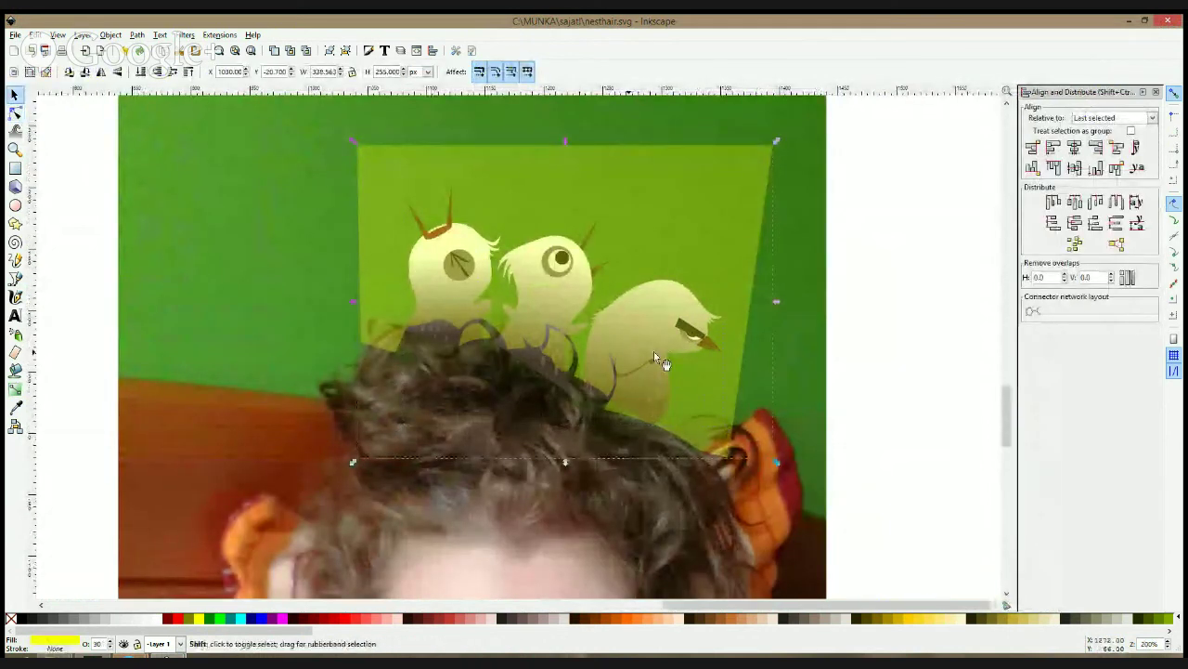
{"action": "key", "text": "shift+Up"}
{"action": "key", "text": "shift+Up"}
{"action": "key", "text": "shift+Up"}
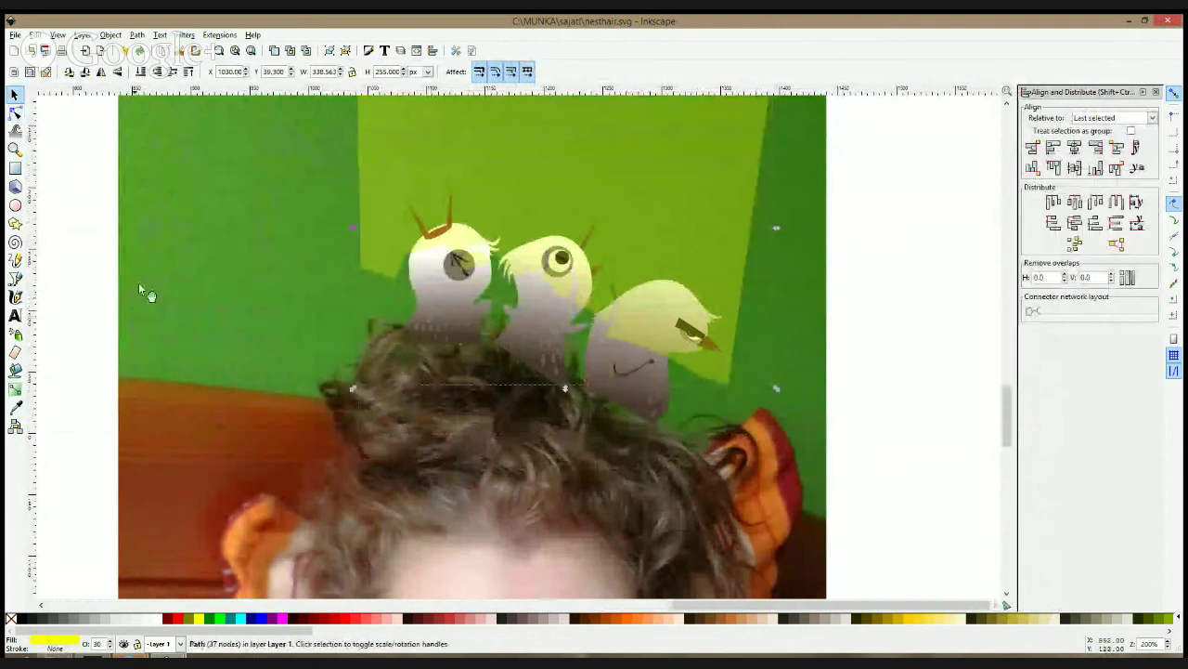
- Lower the two bottom corner nodes of the right bird's body so its base reaches down into the hair
{"action": "left_click", "coordinate": [15, 113]}
{"action": "left_click", "coordinate": [623, 378]}
{"action": "scroll", "coordinate": [619, 427], "scroll_direction": "up", "scroll_amount": 2}
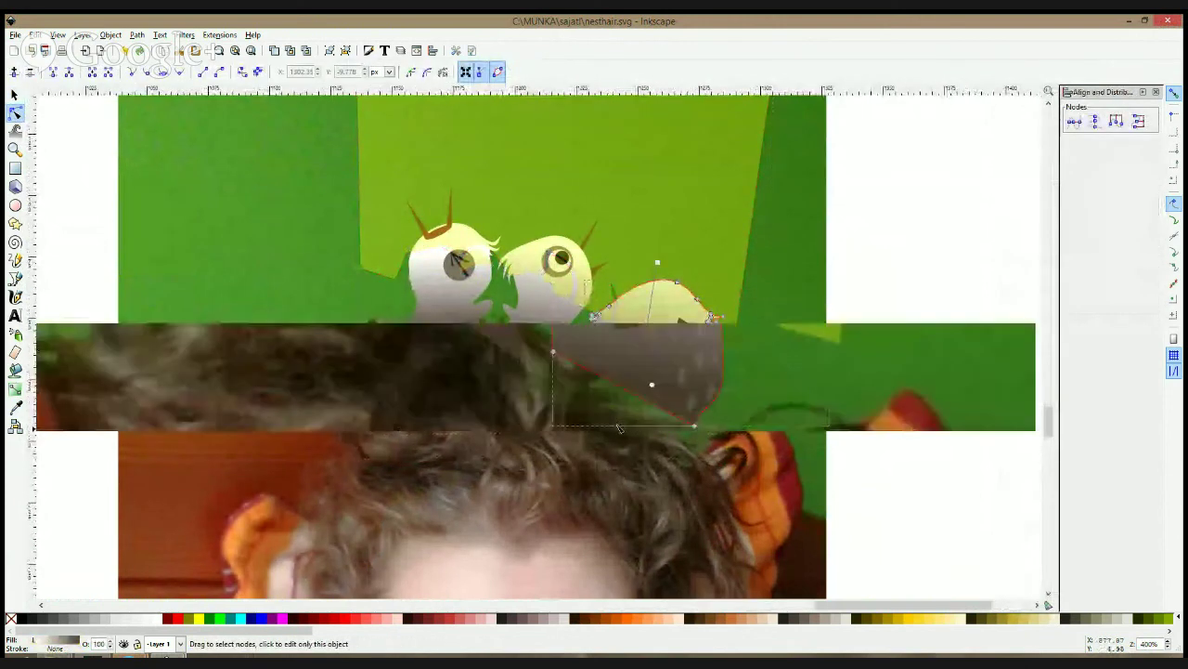
{"action": "left_click_drag", "start_coordinate": [552, 393], "coordinate": [548, 397]}
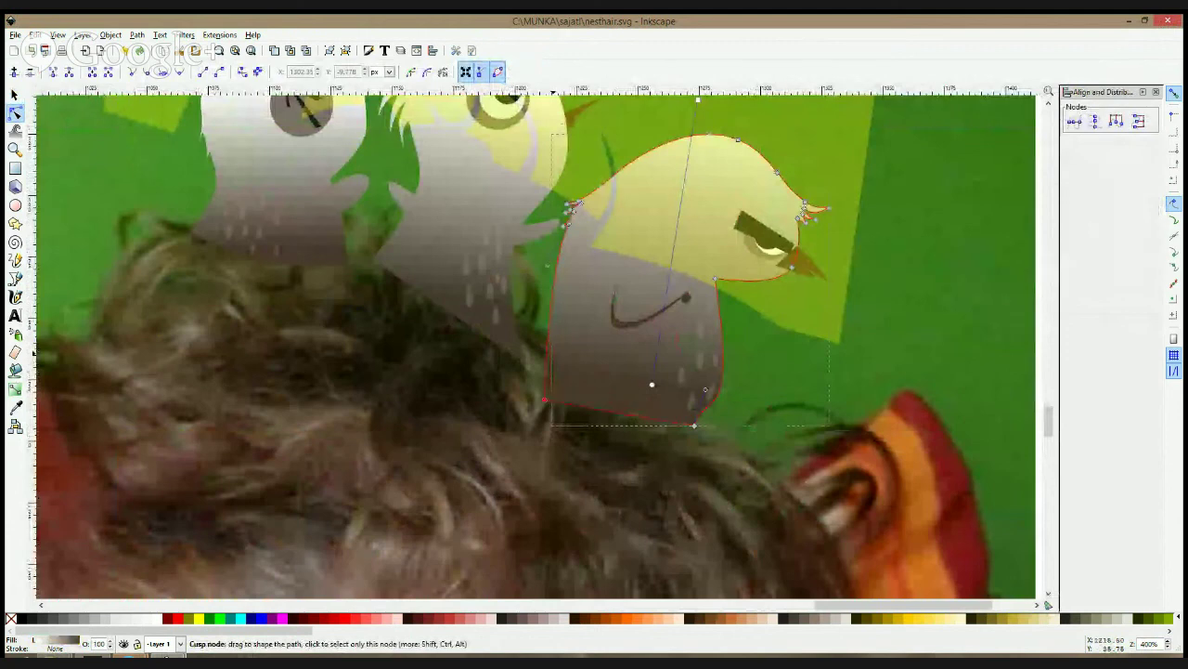
{"action": "left_click_drag", "start_coordinate": [695, 425], "coordinate": [692, 445]}
{"action": "scroll", "coordinate": [692, 447], "scroll_direction": "down", "scroll_amount": 2}
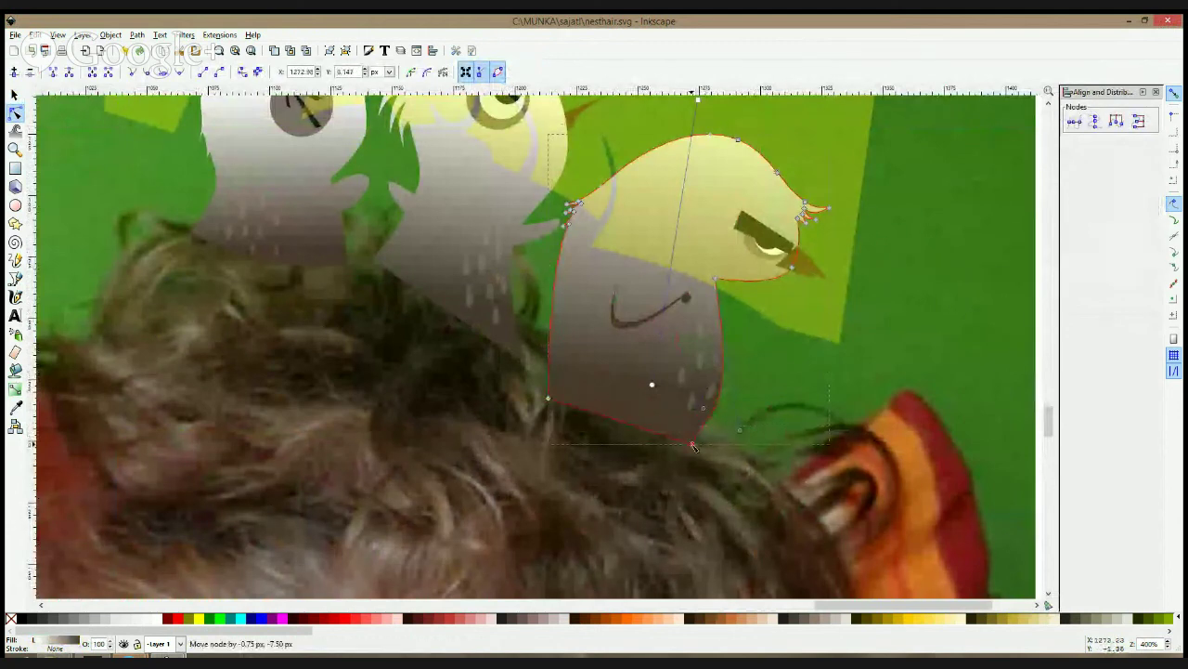
- Move the yellow path straight back down 60 px onto the hairline
{"action": "key", "text": "s"}
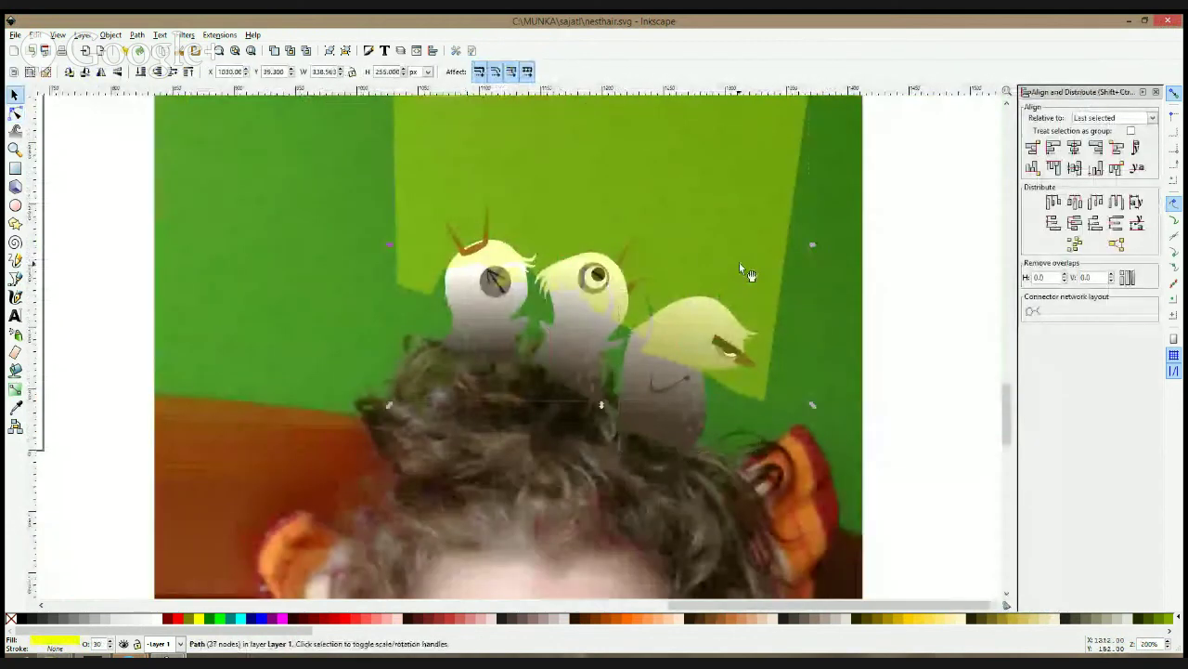
{"action": "left_click", "coordinate": [740, 263]}
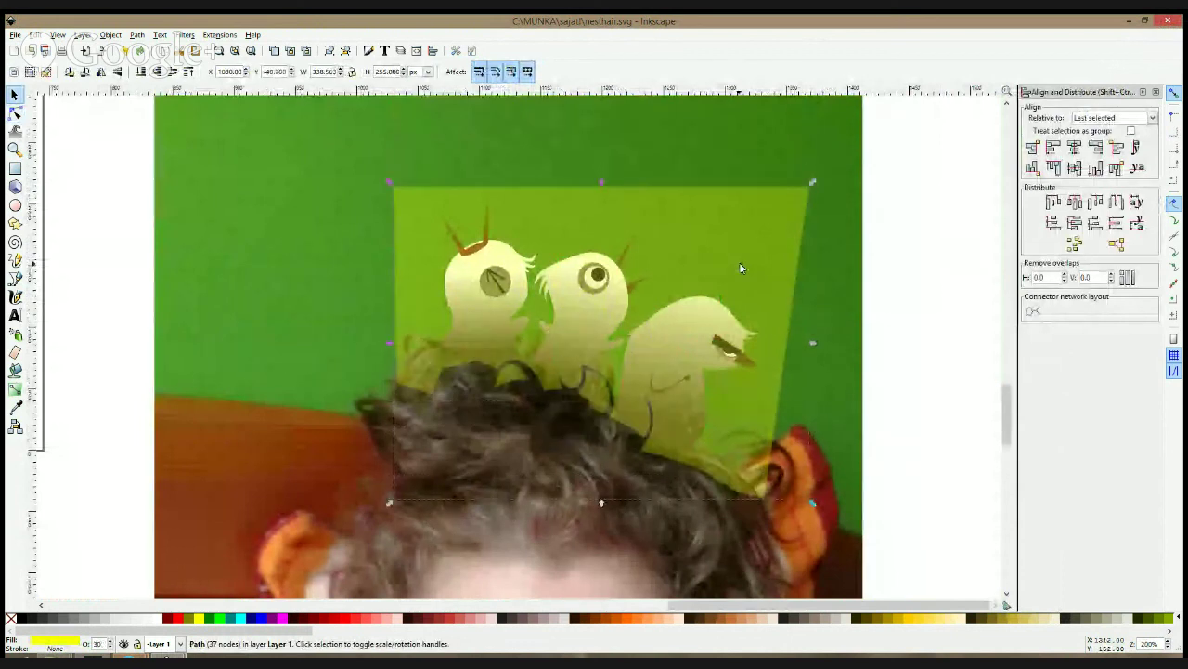
{"action": "key", "text": "shift+Up"}
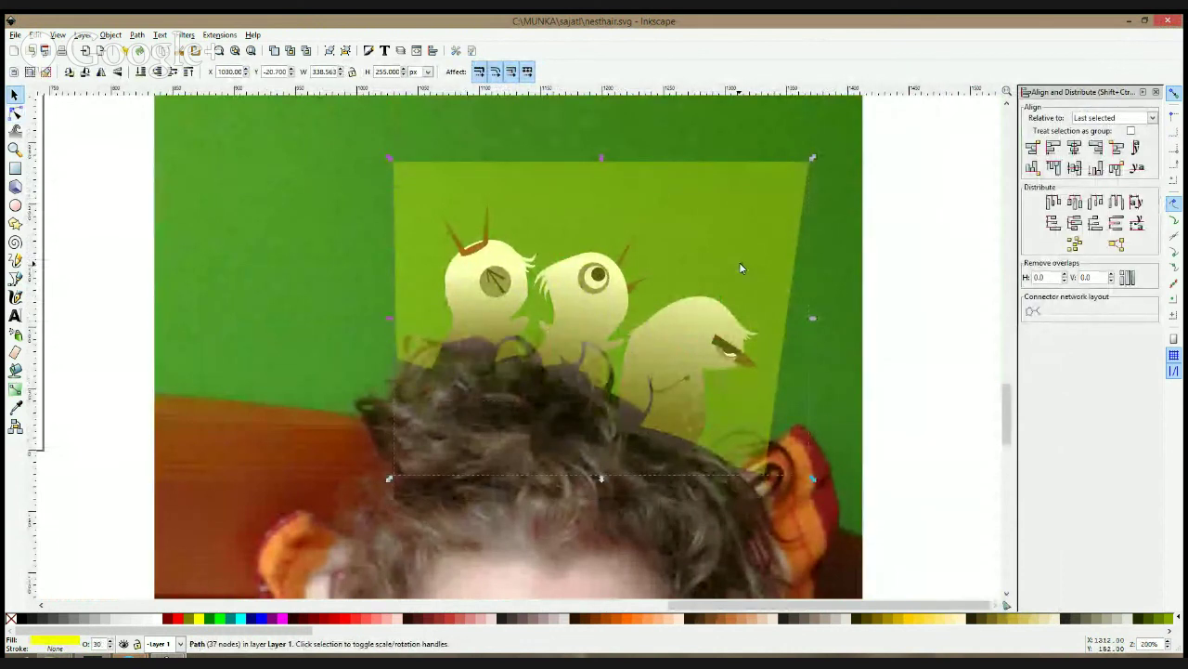
- Clip the birds with the yellow path to inspect them on the whole photo, and undo the clip
{"action": "left_click", "coordinate": [476, 356]}
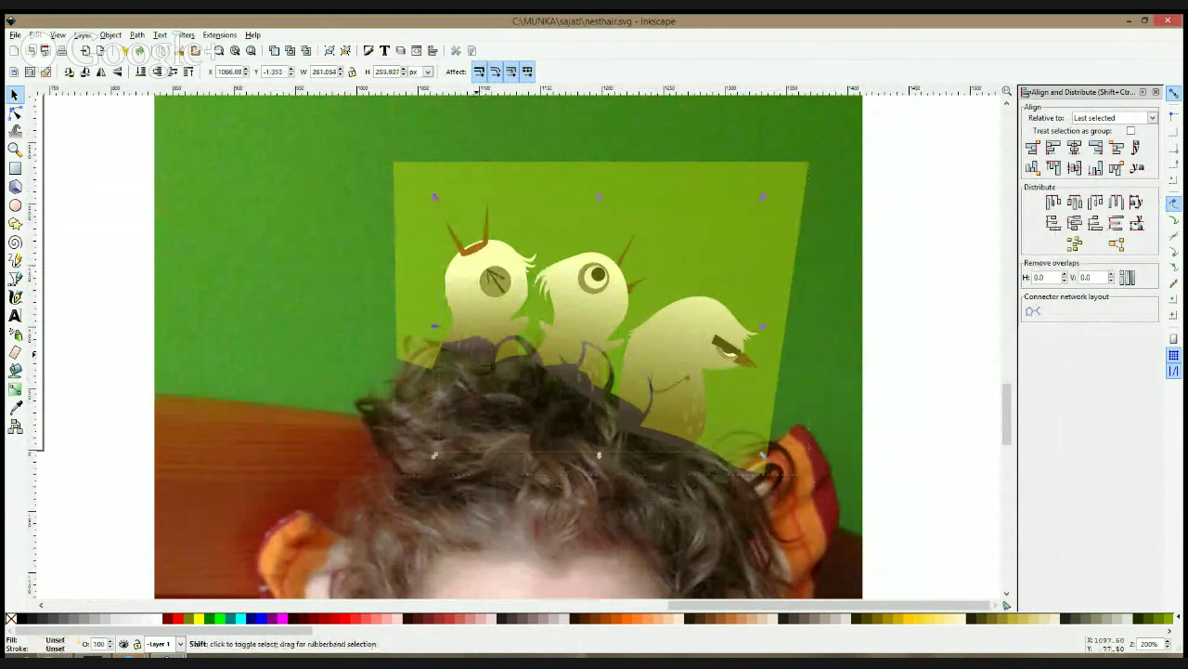
{"action": "left_click", "coordinate": [510, 285], "text": "shift"}
{"action": "left_click", "coordinate": [545, 487]}
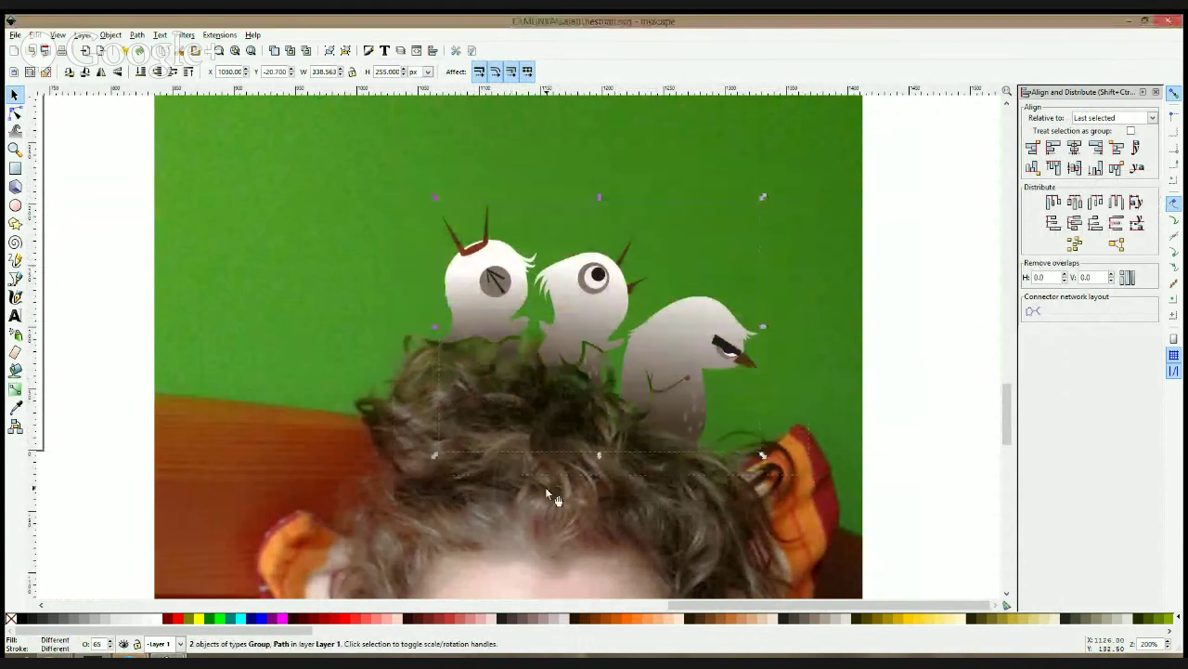
{"action": "scroll", "coordinate": [697, 455], "scroll_direction": "down", "scroll_amount": 3}
{"action": "left_click", "coordinate": [804, 405]}
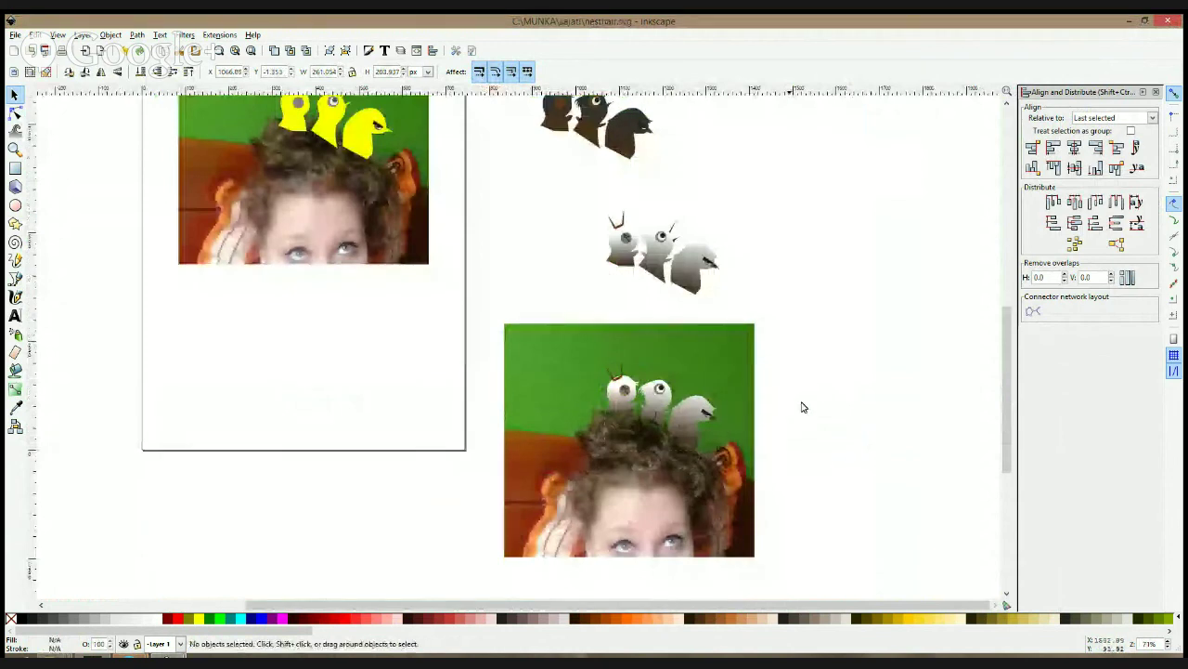
{"action": "scroll", "coordinate": [676, 440], "scroll_direction": "up", "scroll_amount": 2}
{"action": "scroll", "coordinate": [772, 425], "scroll_direction": "up", "scroll_amount": 1}
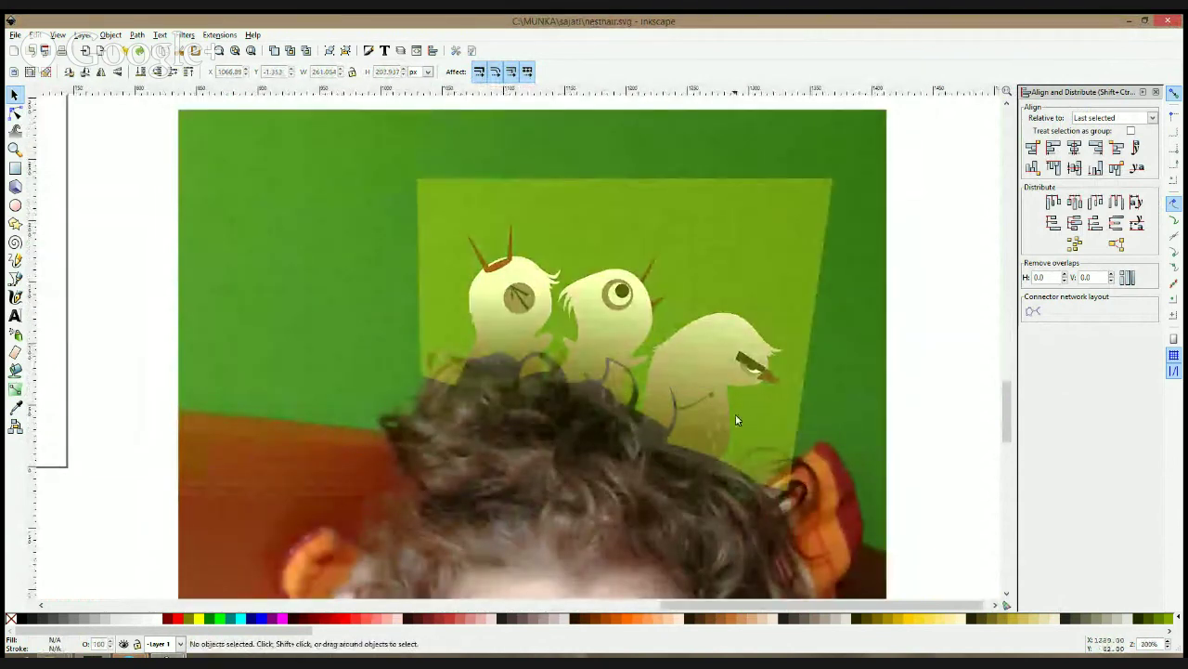
- Move the yellow path's node below the rightmost curl by -1 px horizontally and -4 px vertically
{"action": "left_click", "coordinate": [739, 418]}
{"action": "left_click", "coordinate": [14, 111]}
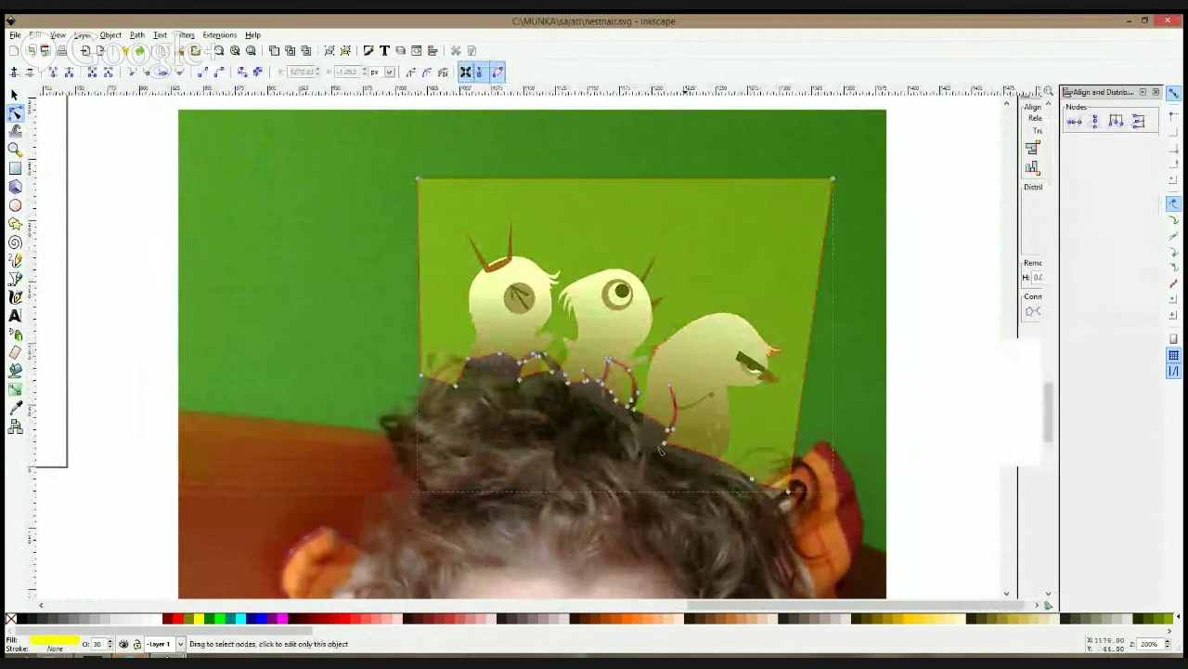
{"action": "left_click_drag", "start_coordinate": [666, 445], "coordinate": [664, 452]}
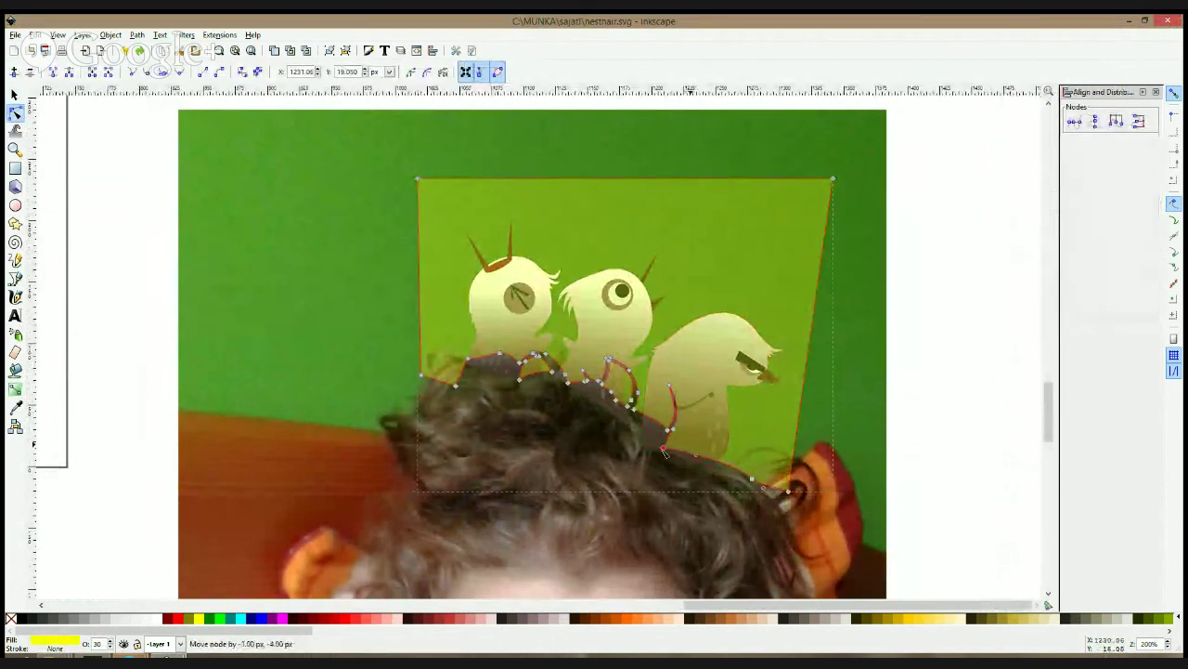
- Clip the bird group with the refined yellow path and review the result on the whole photo
{"action": "key", "text": "F1"}
{"action": "left_click", "coordinate": [675, 331], "text": "shift"}
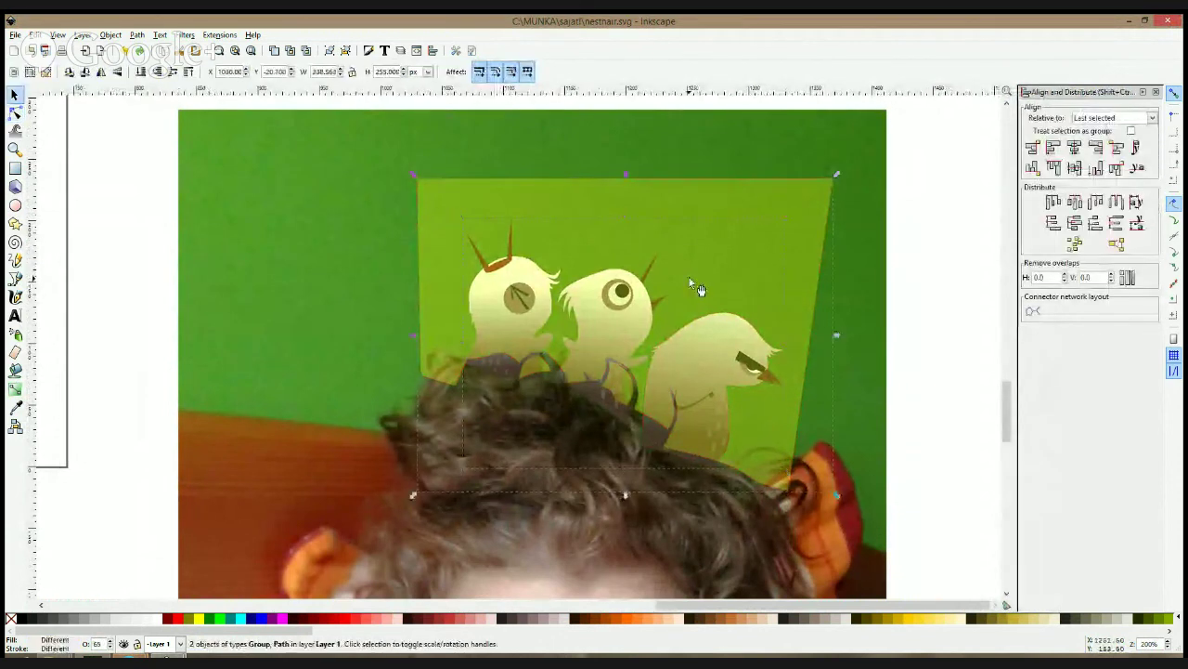
{"action": "right_click", "coordinate": [689, 280]}
{"action": "left_click", "coordinate": [720, 471]}
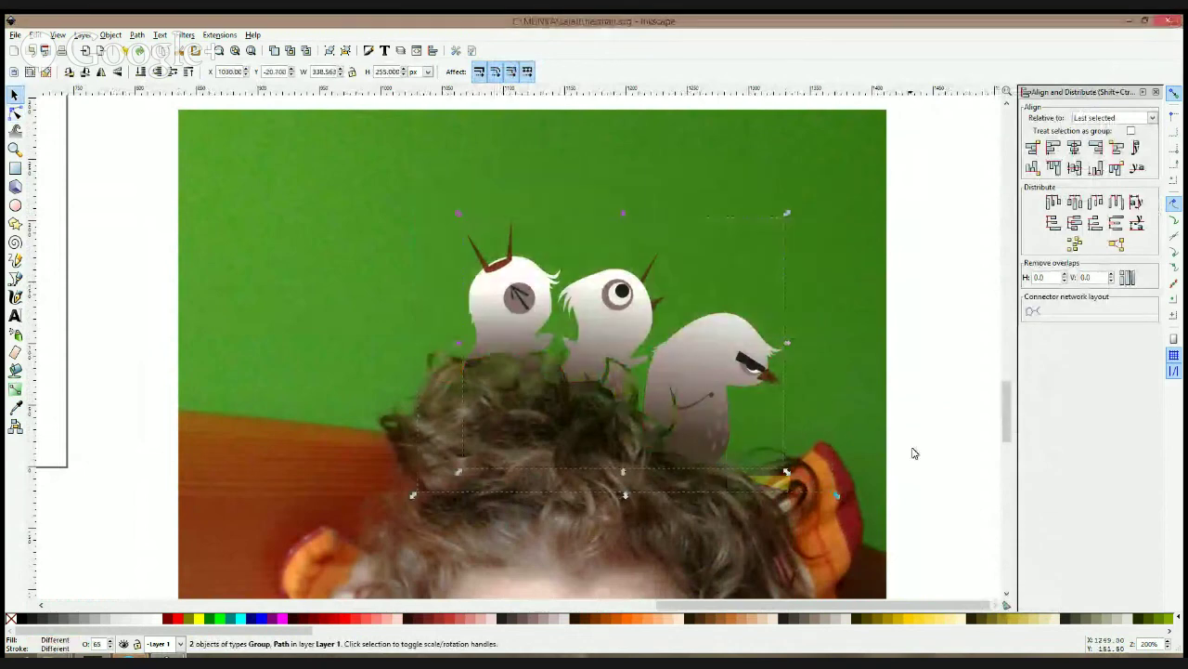
{"action": "left_click", "coordinate": [914, 453]}
{"action": "scroll", "coordinate": [787, 450], "scroll_direction": "down", "scroll_amount": 2}
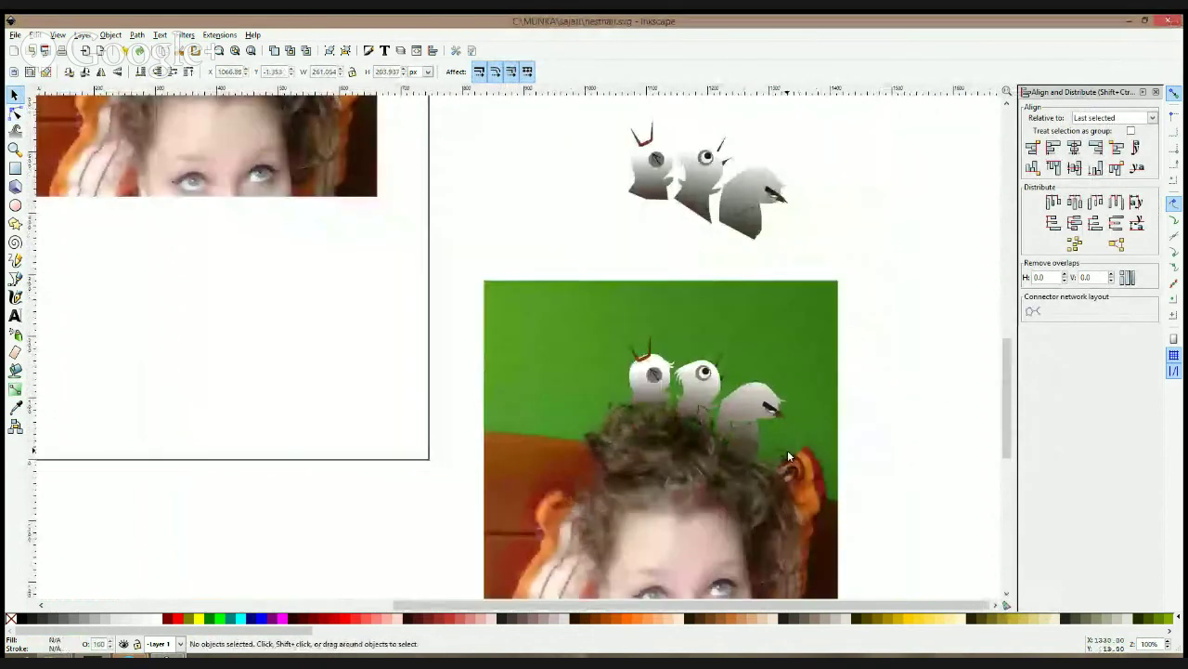
{"action": "scroll", "coordinate": [787, 450], "scroll_direction": "down", "scroll_amount": 4}
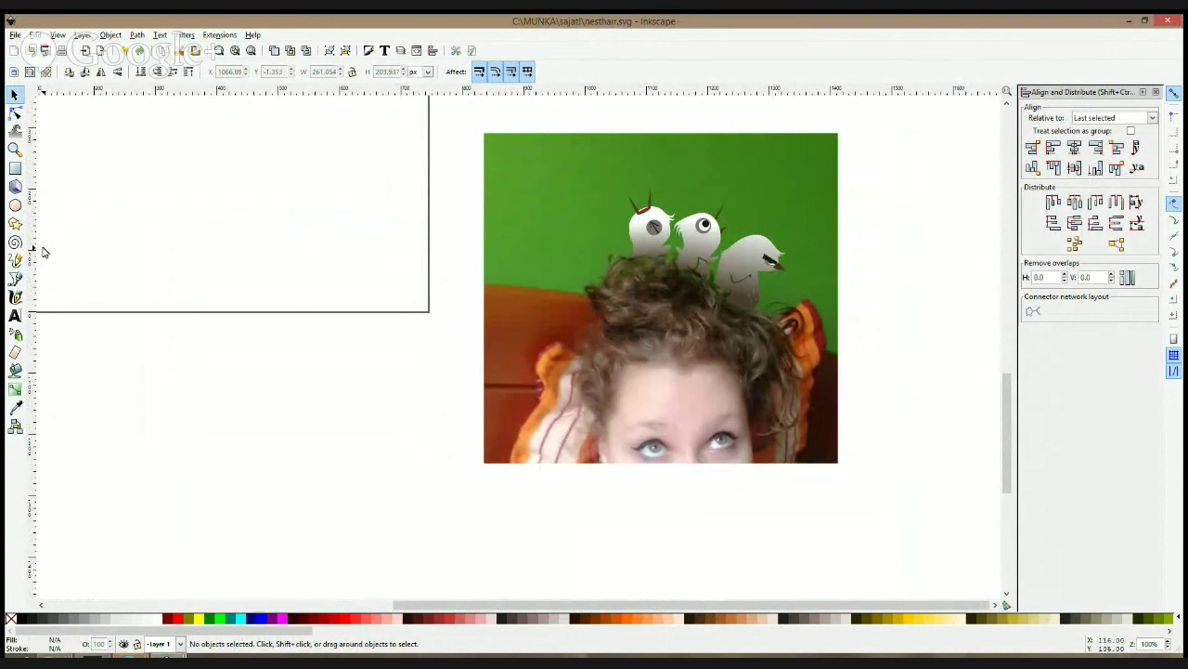
- Bring the PESTO DESIGN logo in from its own file and place it over the orange sofa beside the hair
{"action": "left_click", "coordinate": [14, 36]}
{"action": "left_click", "coordinate": [247, 319]}
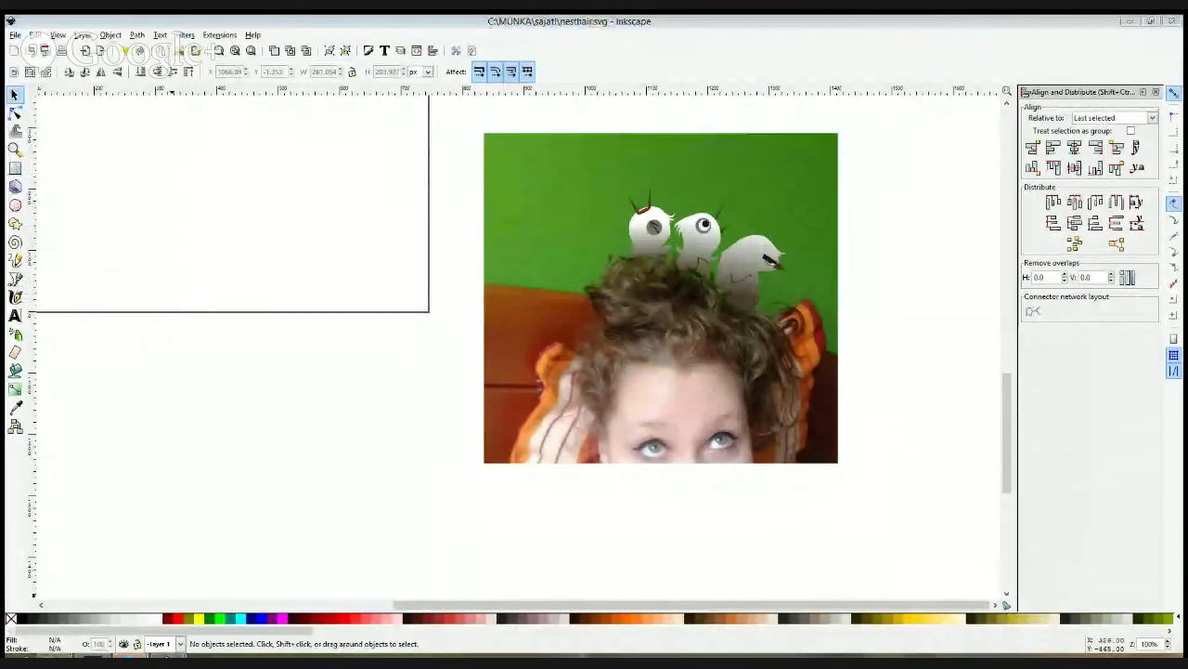
{"action": "key", "text": "alt+Tab"}
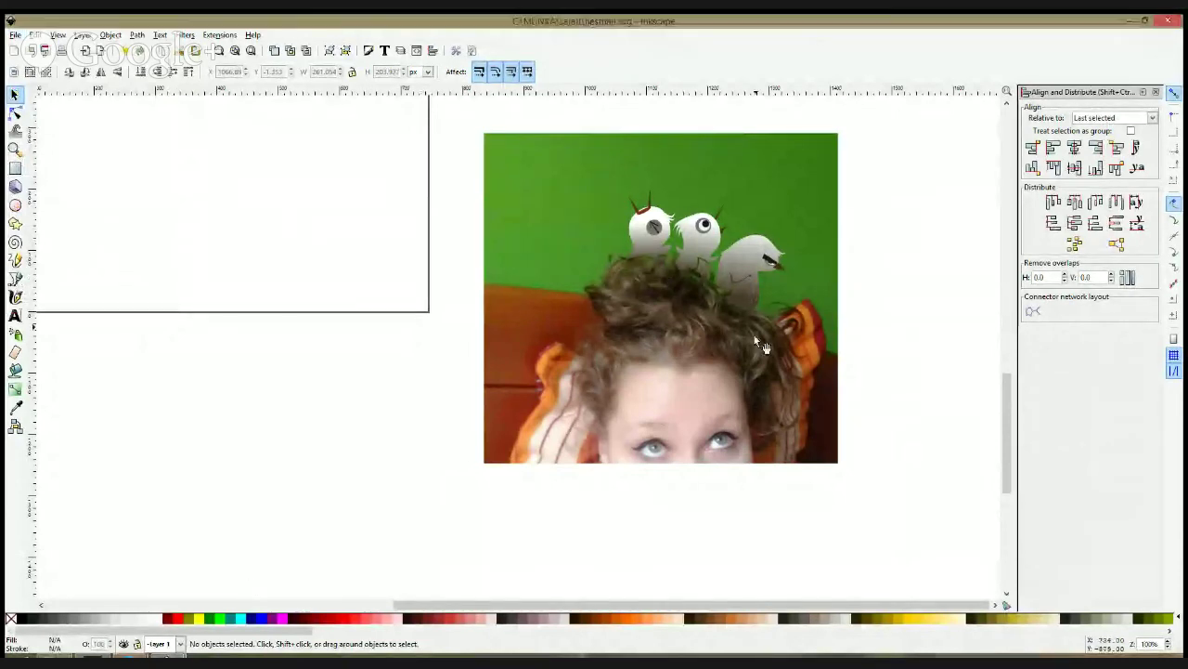
{"action": "key", "text": "ctrl+v"}
{"action": "left_click_drag", "start_coordinate": [750, 308], "coordinate": [539, 320]}
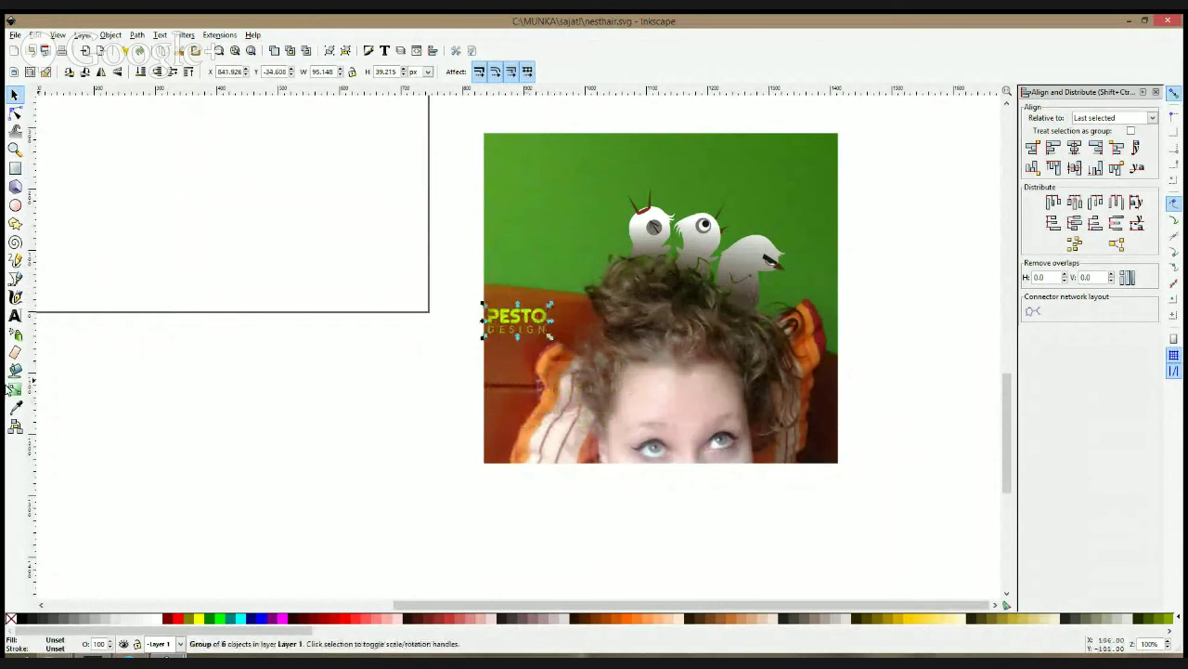
- Recolour the logo with a green sampled from the wall and move it onto the green wall just above the sofa
{"action": "left_click", "coordinate": [15, 407]}
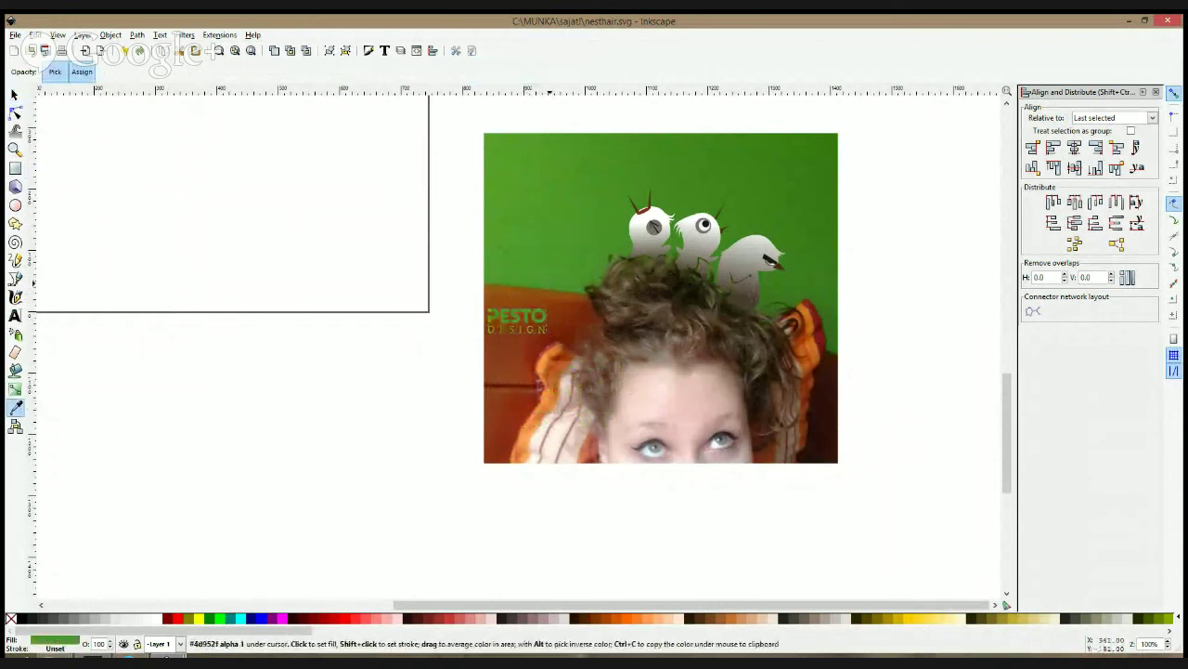
{"action": "key", "text": "s"}
{"action": "left_click", "coordinate": [539, 318]}
{"action": "left_click_drag", "start_coordinate": [534, 320], "coordinate": [582, 276]}
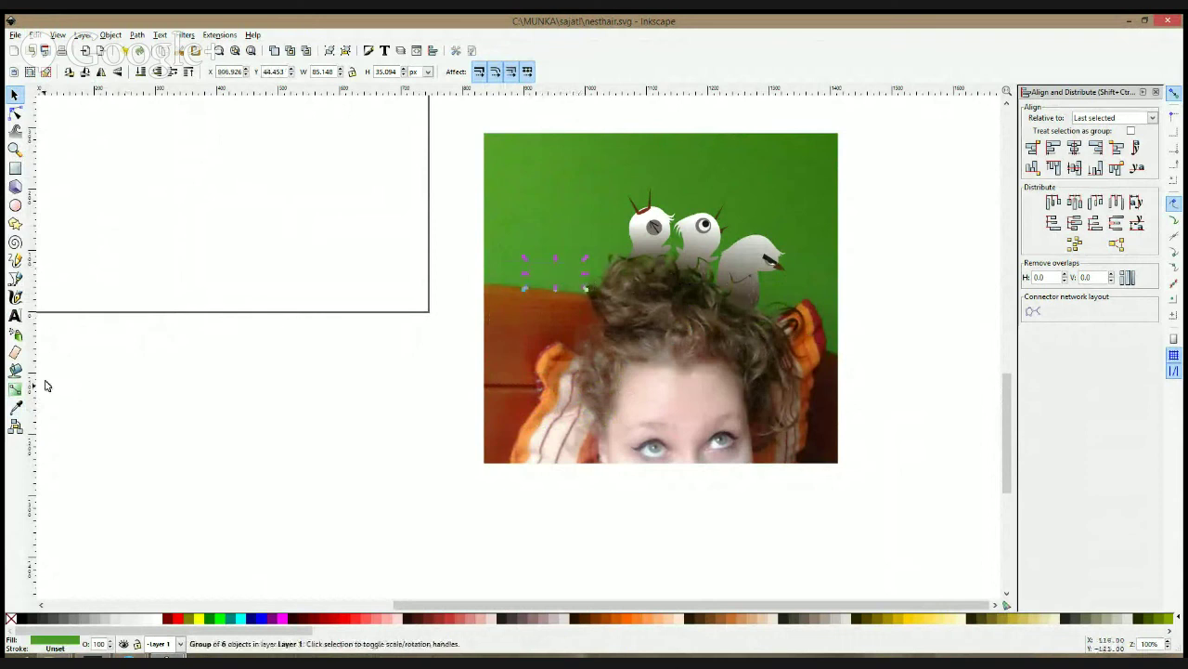
- Try an averaged sofa red on the logo, and fill it with an averaged dark brown sampled from the hair instead
{"action": "left_click", "coordinate": [15, 407]}
{"action": "left_click_drag", "start_coordinate": [546, 318], "coordinate": [554, 326]}
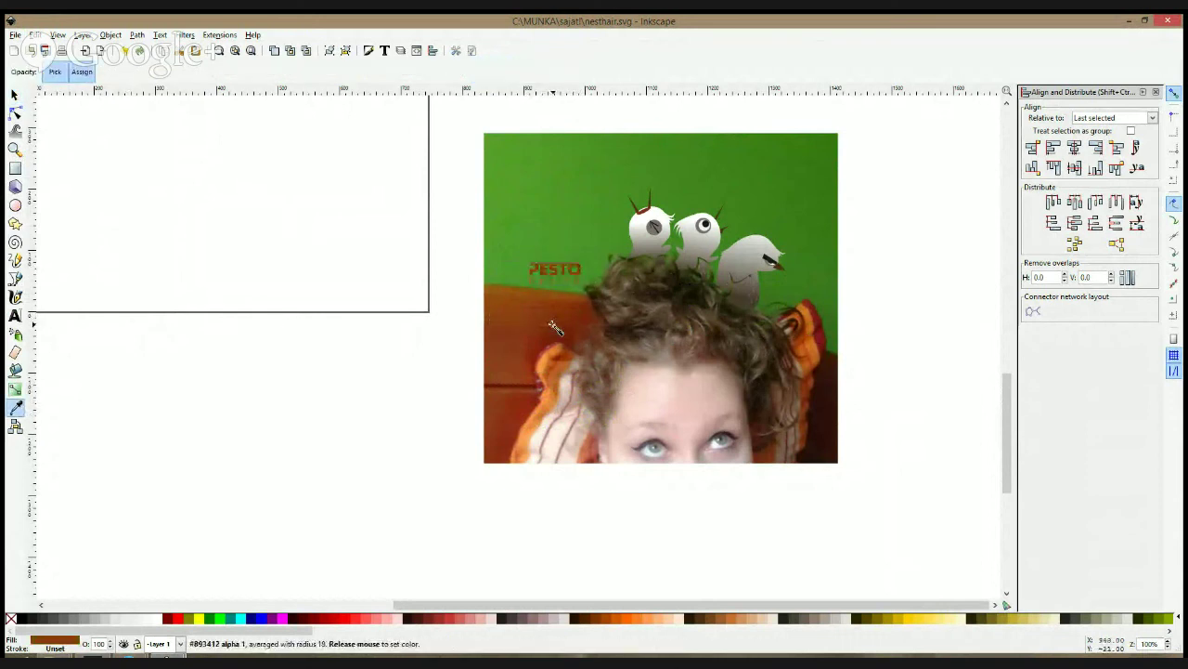
{"action": "left_click_drag", "start_coordinate": [615, 296], "coordinate": [622, 304]}
{"action": "key", "text": "space"}
{"action": "left_click", "coordinate": [754, 258]}
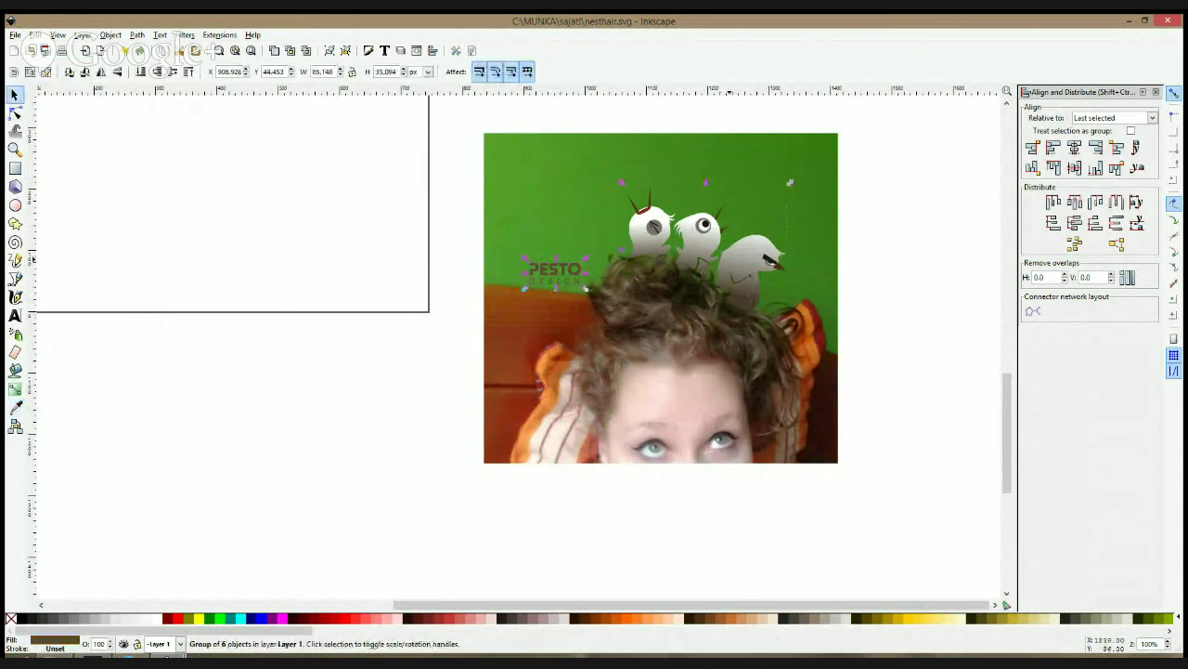
{"action": "left_click", "coordinate": [888, 282]}
- Review the finished composition with the logo and compare it with the yellow, dark and gradient bird versions kept in the document
{"action": "scroll", "coordinate": [889, 282], "scroll_direction": "down", "scroll_amount": 2}
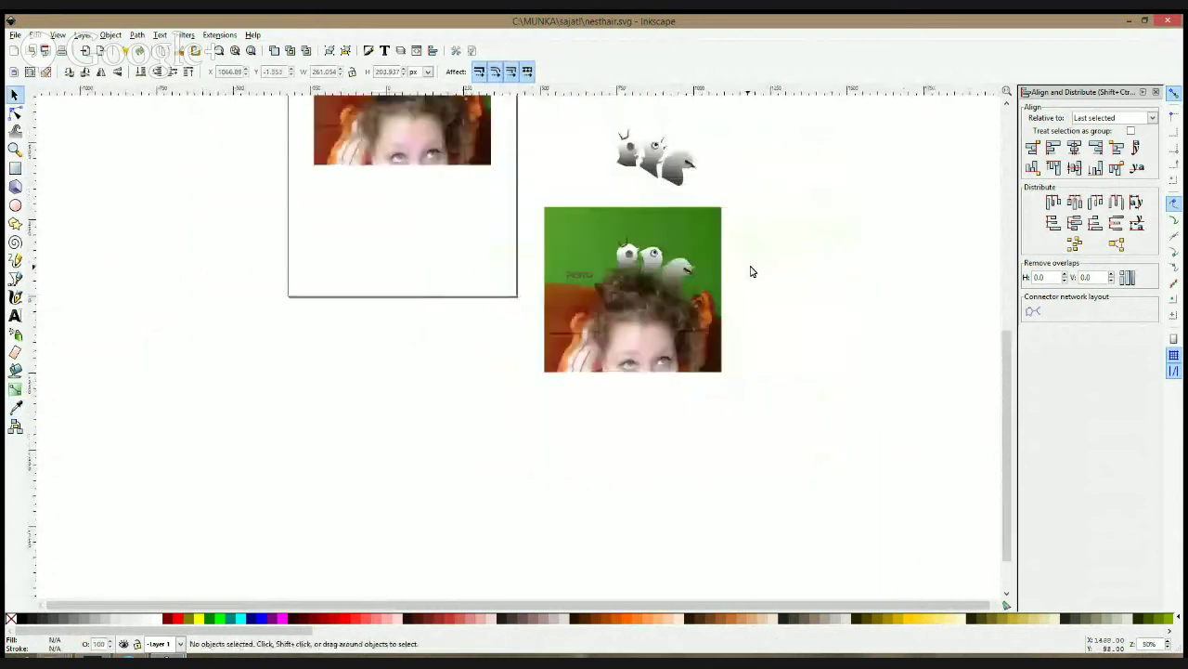
{"action": "scroll", "coordinate": [702, 253], "scroll_direction": "up", "scroll_amount": 1}
{"action": "left_click", "coordinate": [721, 201]}
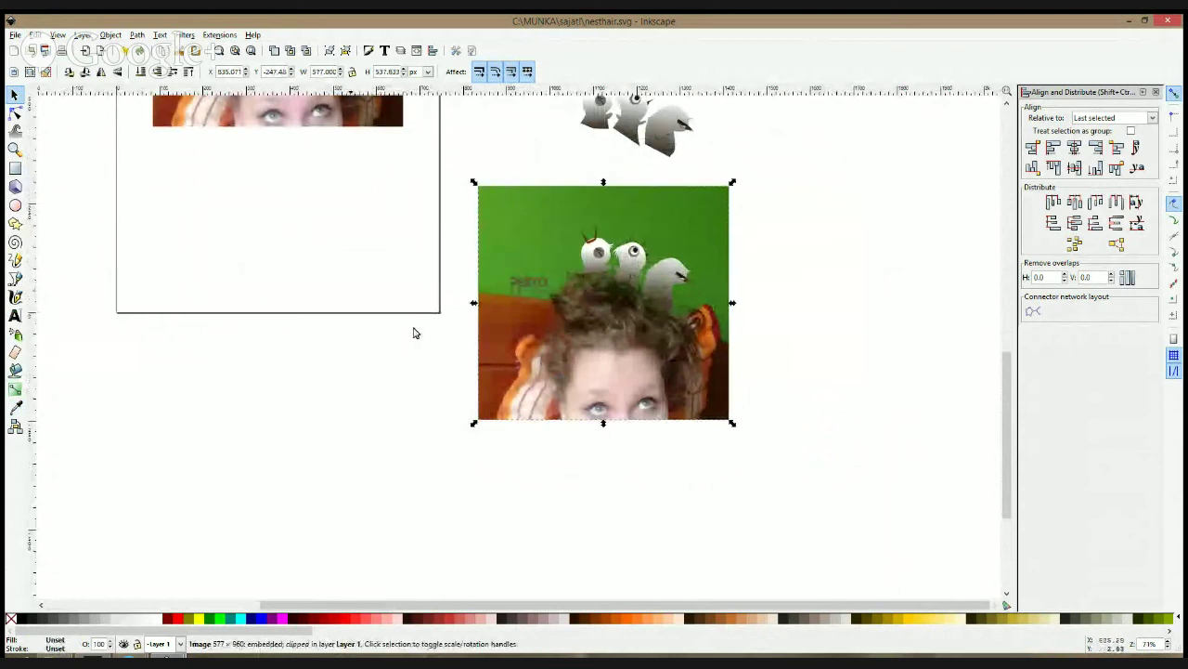
{"action": "left_click", "coordinate": [337, 394]}
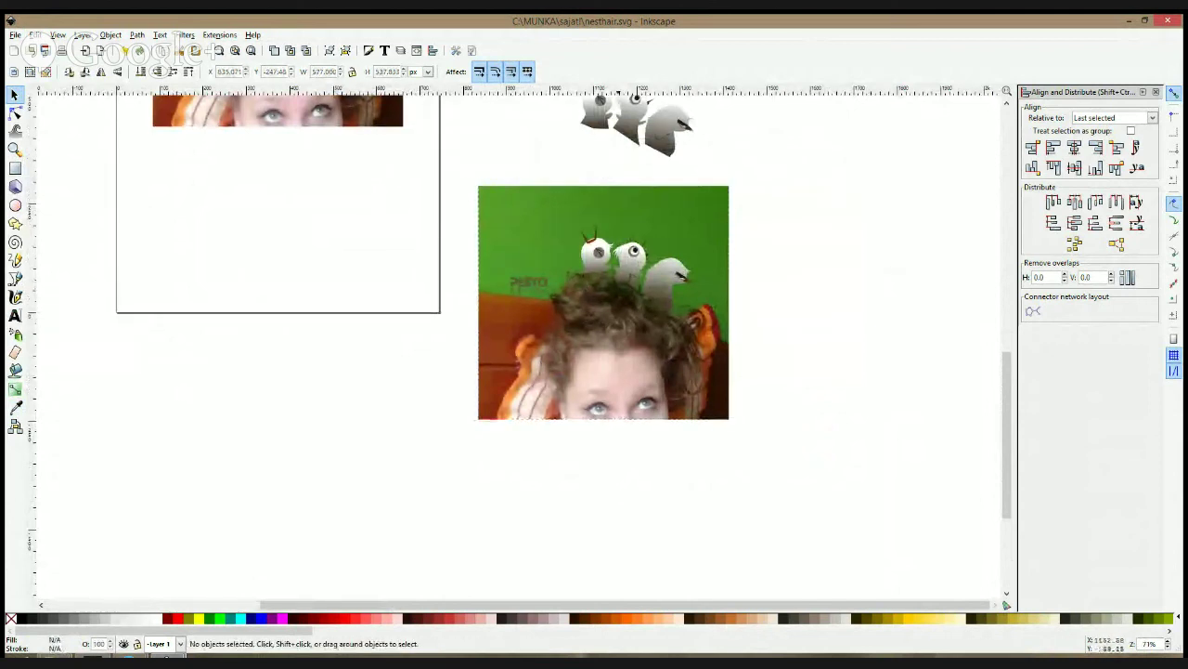
{"action": "scroll", "coordinate": [611, 215], "scroll_direction": "up", "scroll_amount": 7}
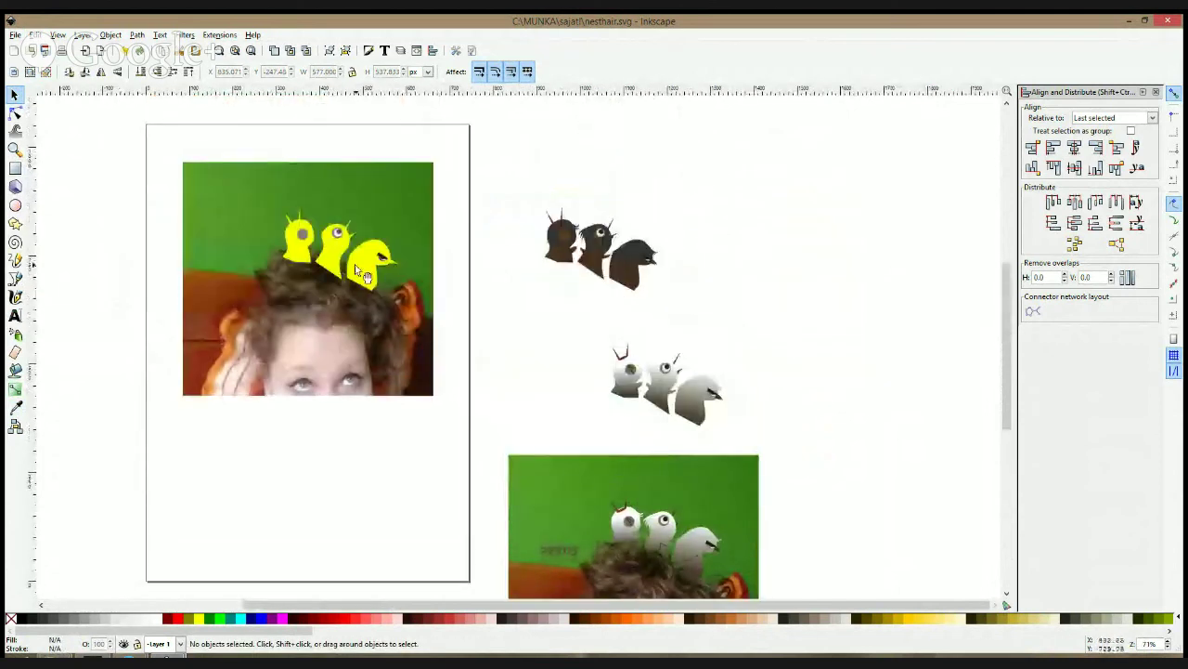
{"action": "scroll", "coordinate": [709, 286], "scroll_direction": "down", "scroll_amount": 2}
{"action": "scroll", "coordinate": [596, 202], "scroll_direction": "up", "scroll_amount": 2}
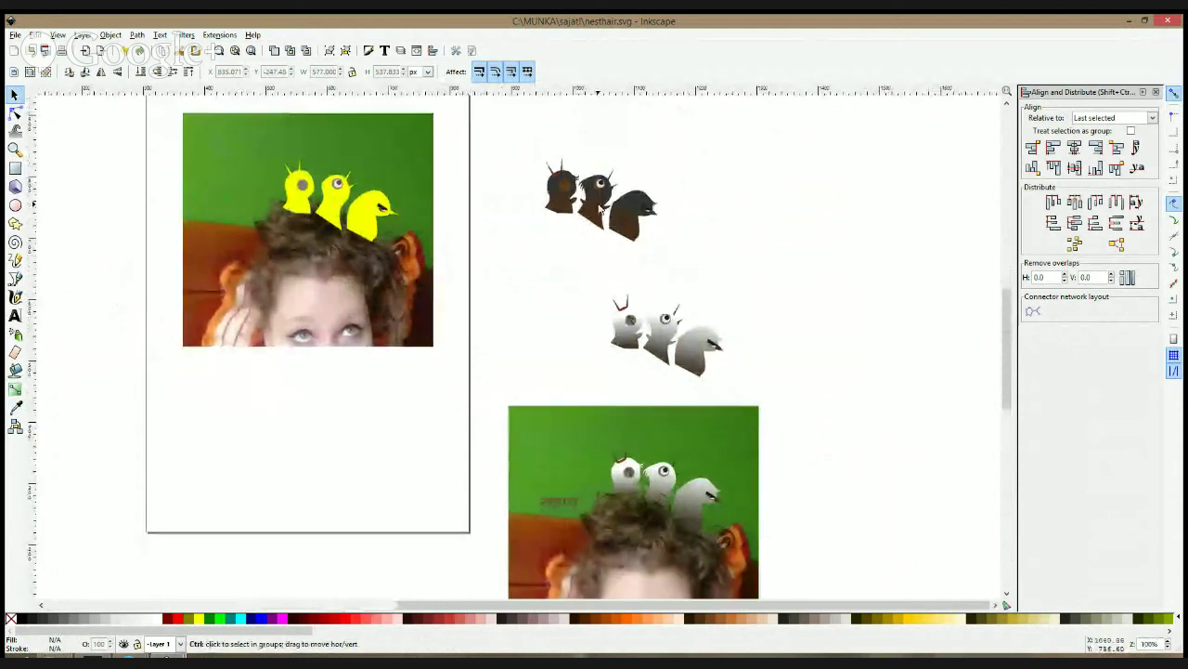
{"action": "left_click_drag", "start_coordinate": [744, 375], "coordinate": [644, 179]}
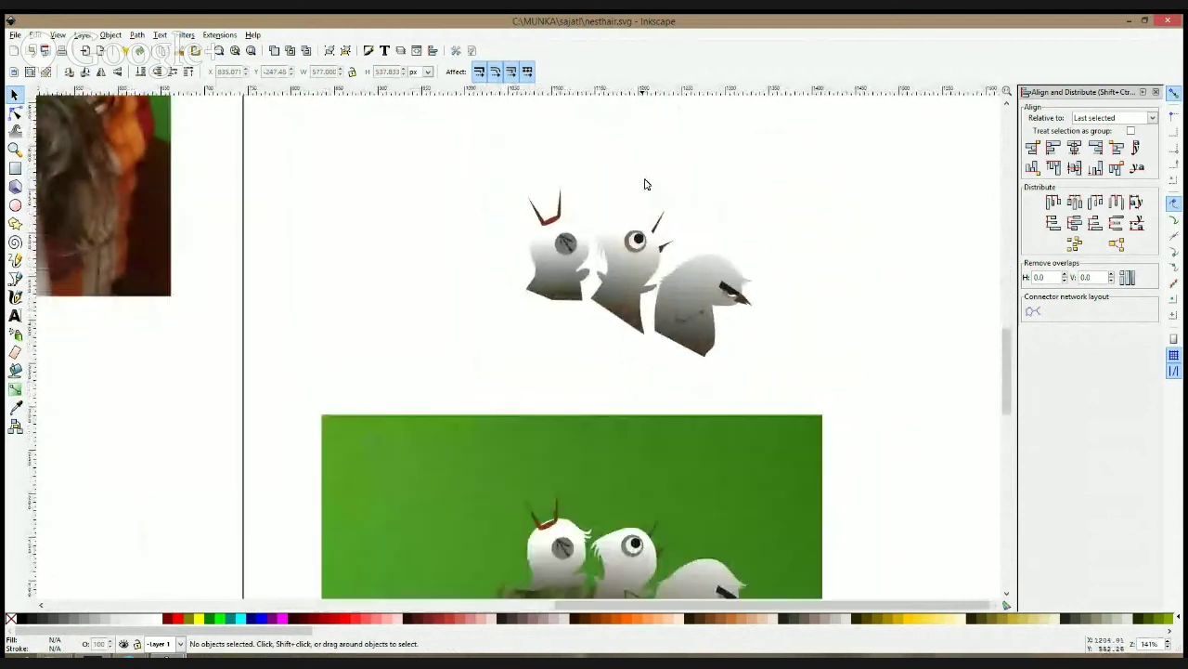
{"action": "left_click_drag", "start_coordinate": [733, 355], "coordinate": [737, 172]}
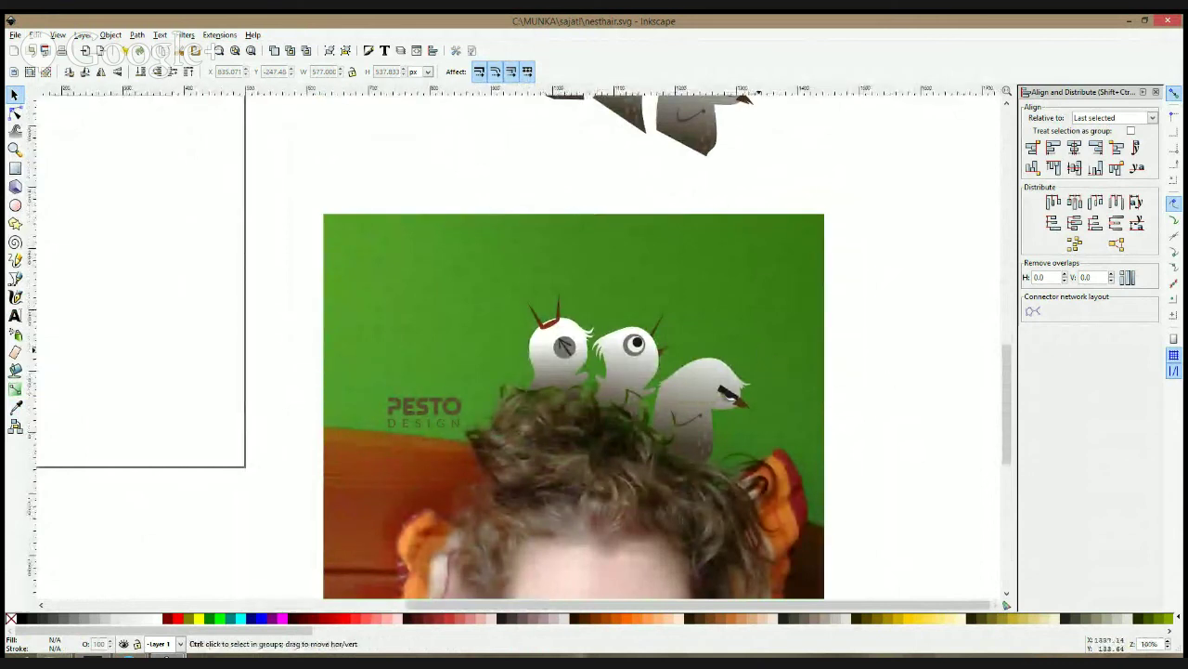
{"action": "scroll", "coordinate": [758, 349], "scroll_direction": "down", "scroll_amount": 2}
{"action": "left_click_drag", "start_coordinate": [760, 232], "coordinate": [780, 333]}
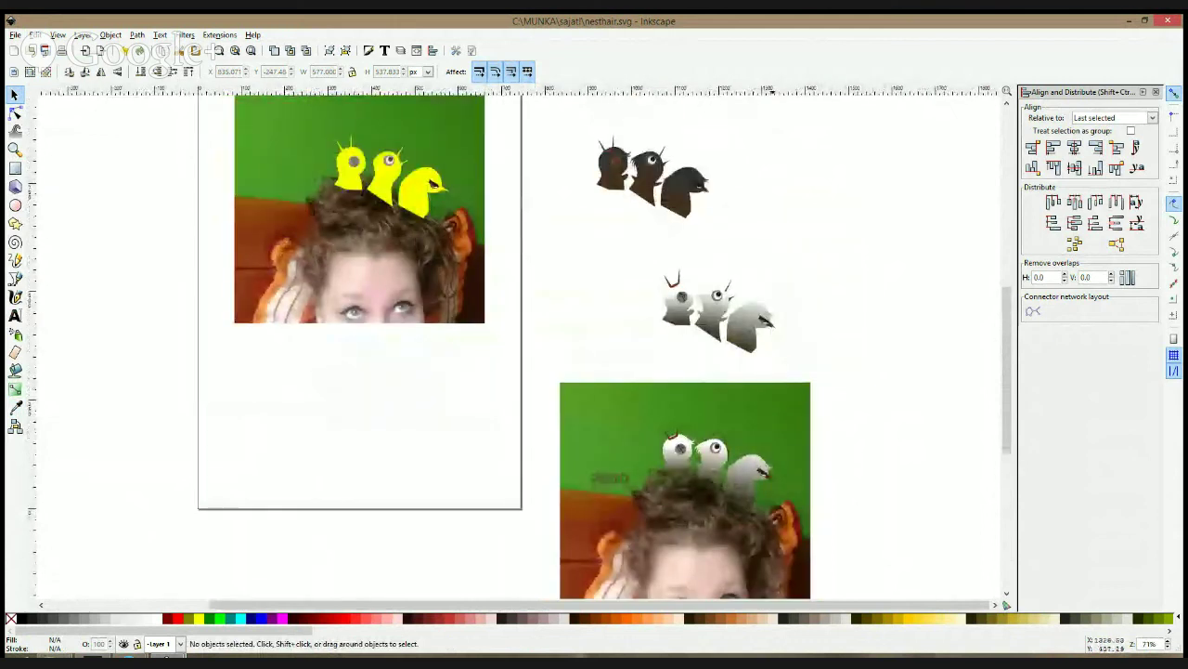